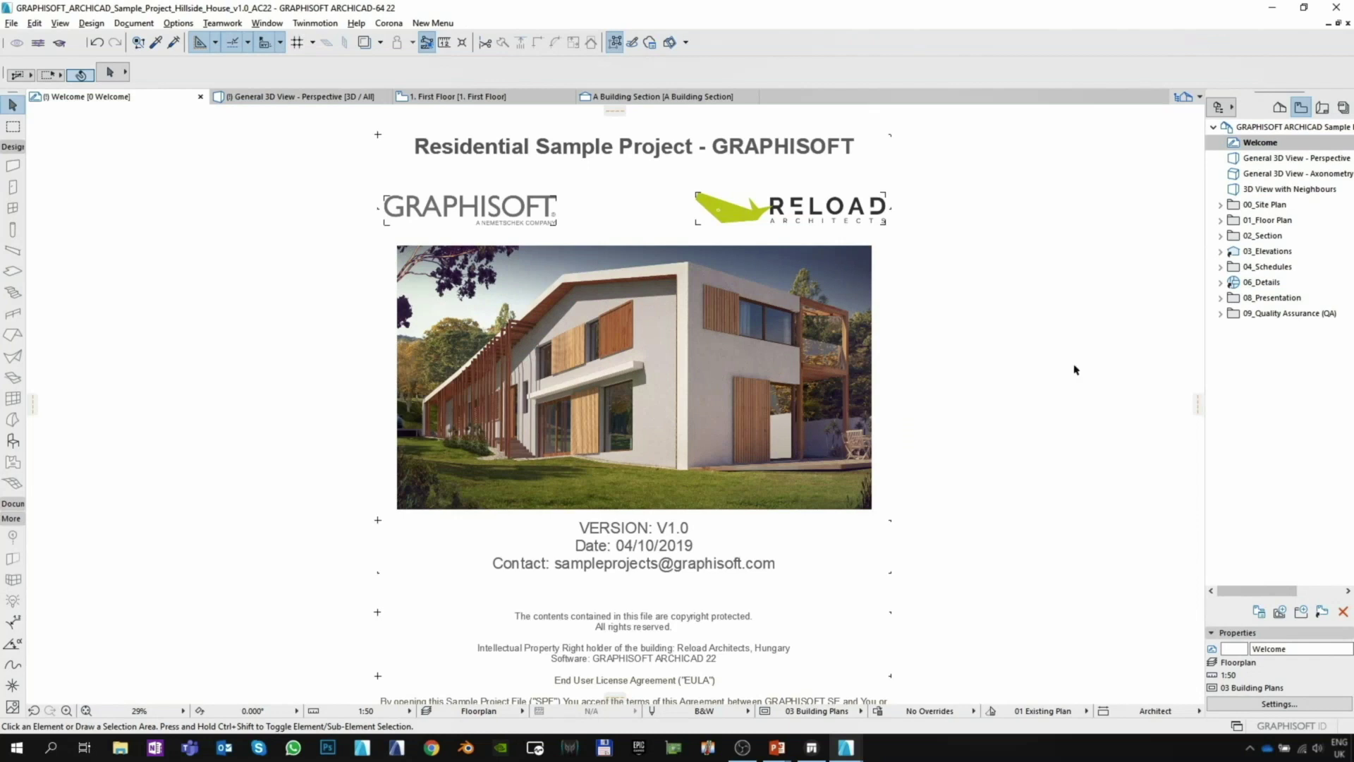
Show the General 3D View - Perspective and expand the 00_Site Plan, 01_Floor Plan and 02_Section folders in the view map.
left_click(296, 99)
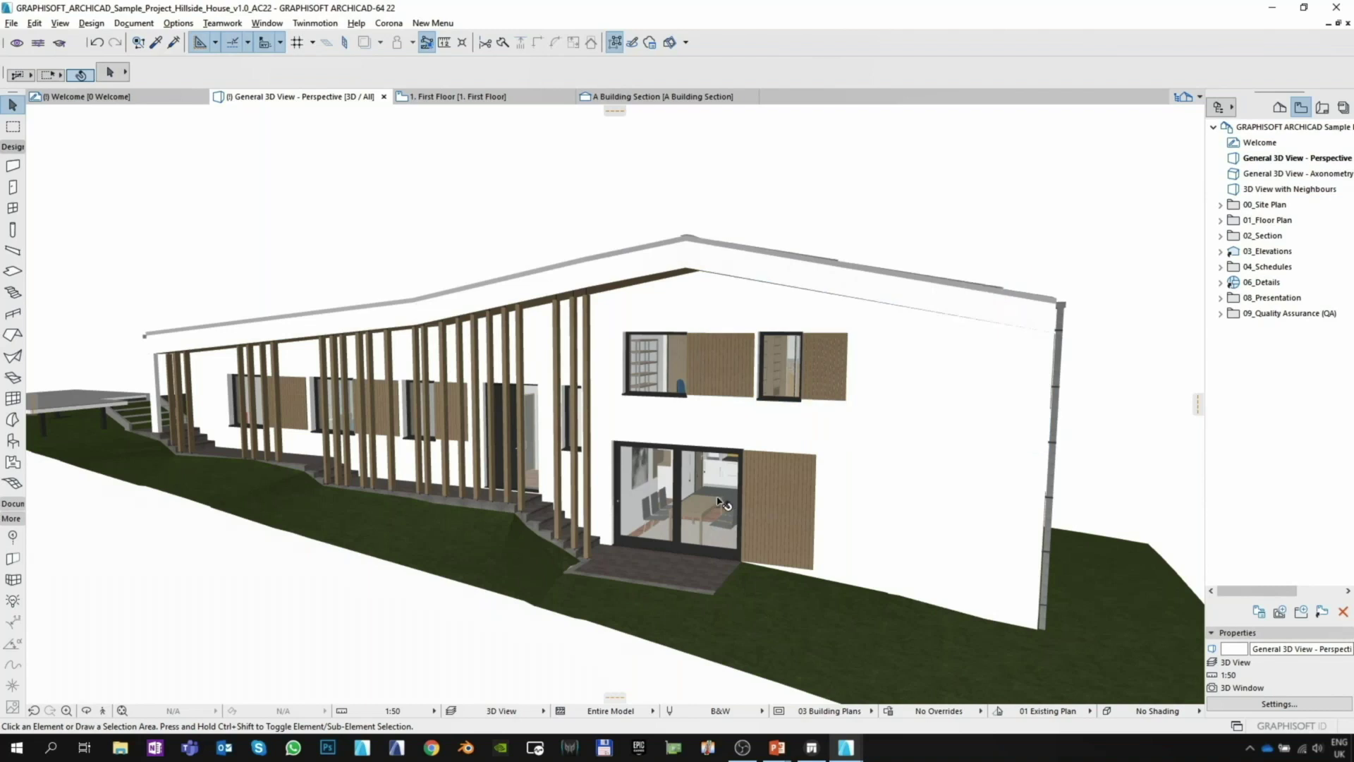
left_click(681, 567)
left_click(1221, 205)
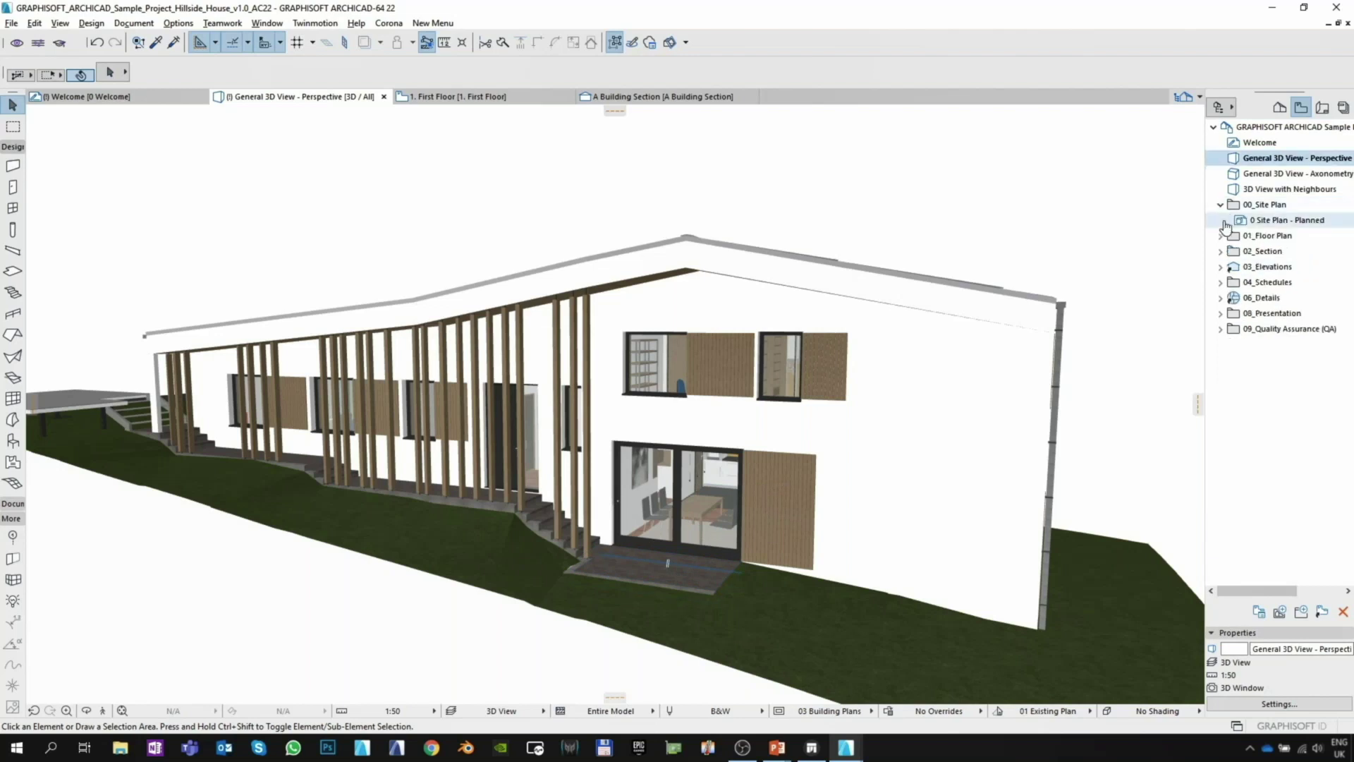
left_click(1221, 235)
left_click(1221, 328)
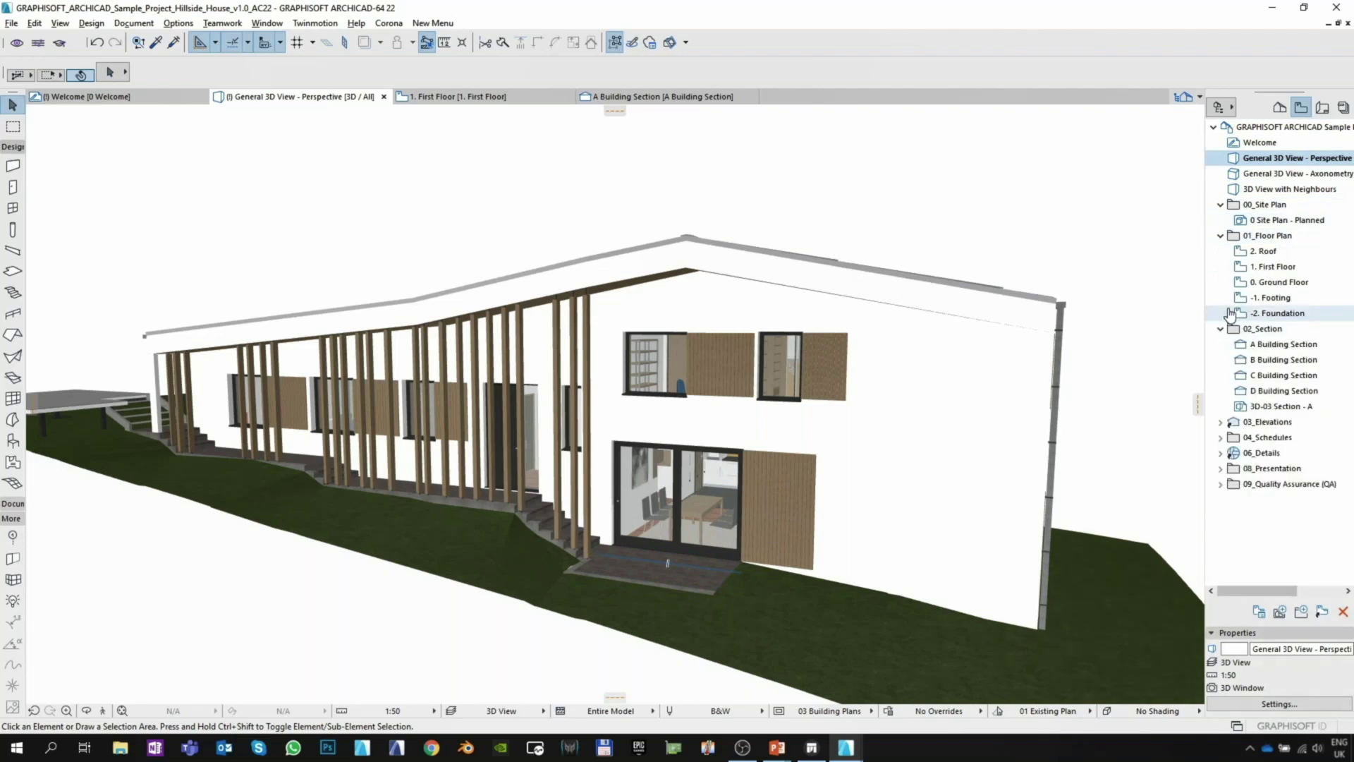
Compare the 1. First Floor plan with the A Building Section, finishing on the plan's bedroom area.
double_click(1267, 268)
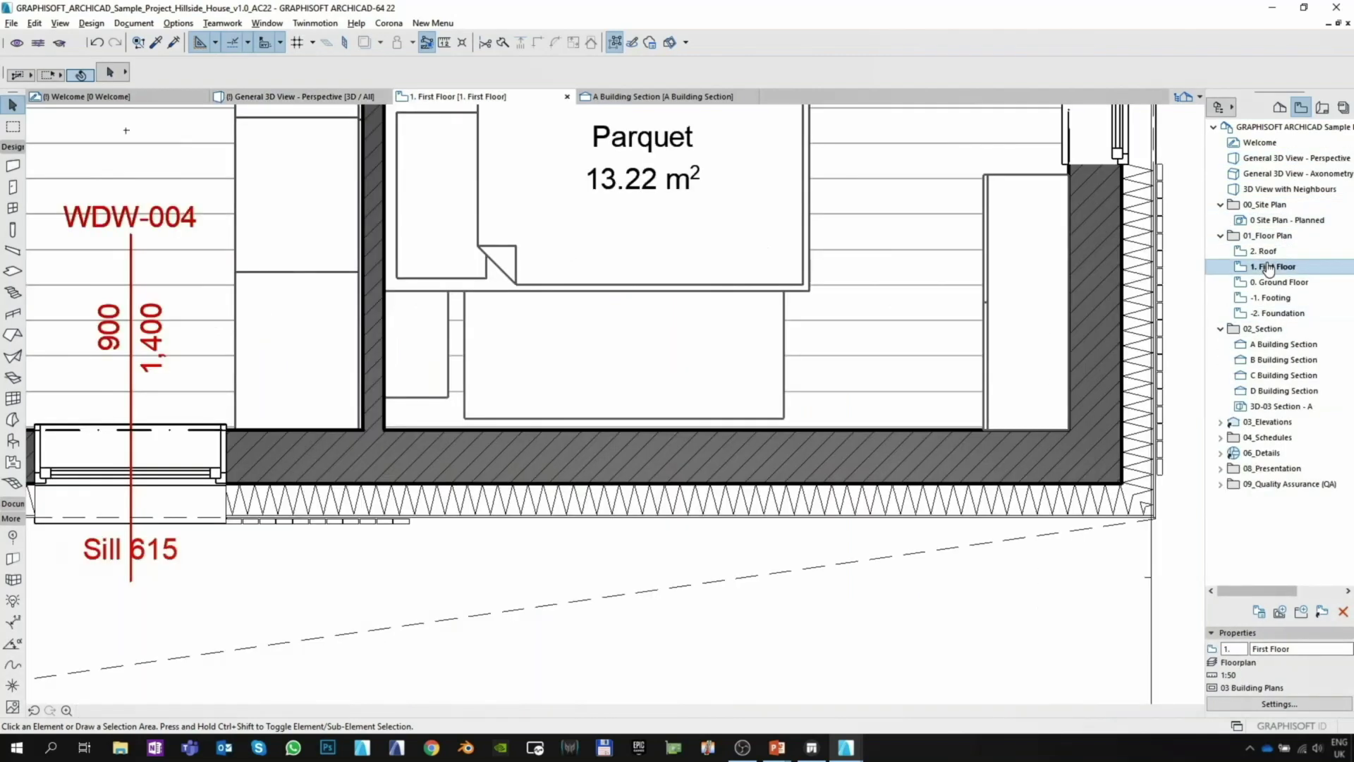
scroll(847, 460, "up", 2)
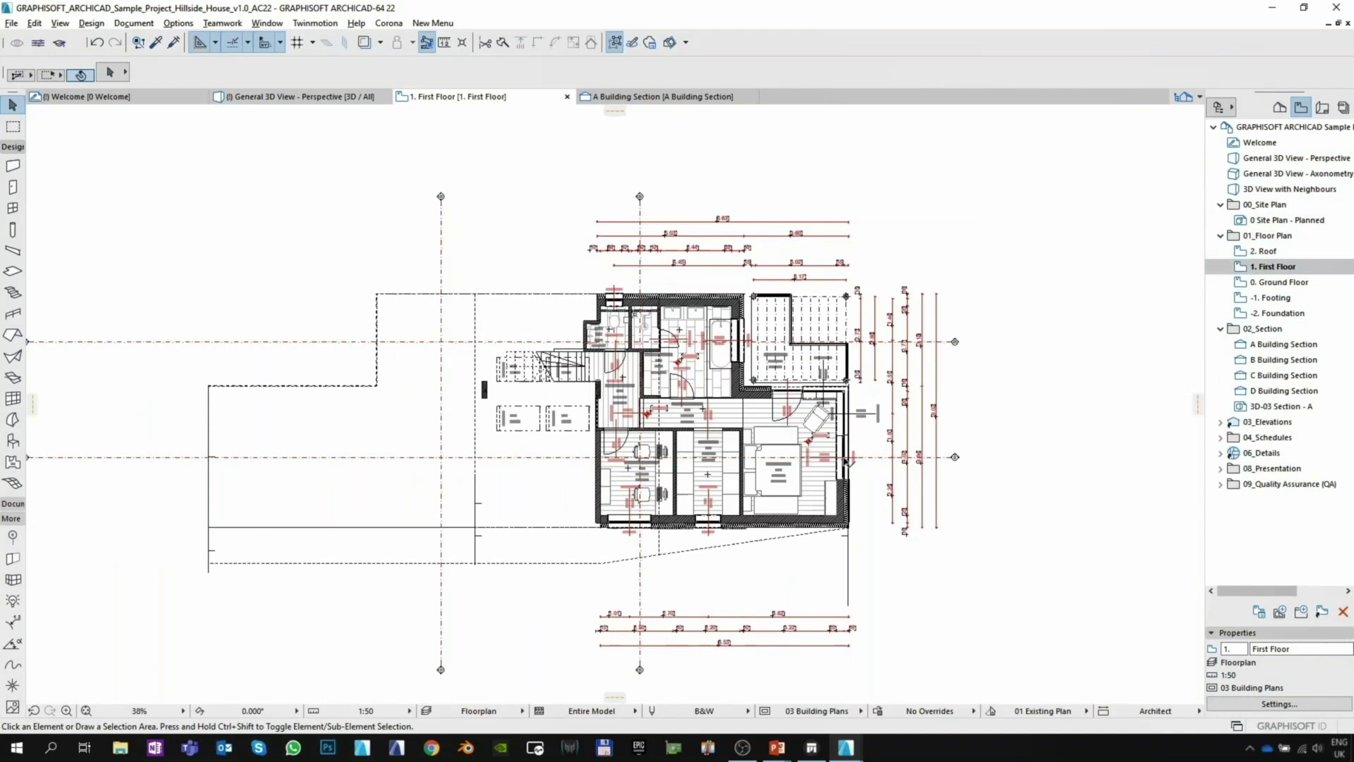
scroll(847, 461, "up", 4)
double_click(1260, 345)
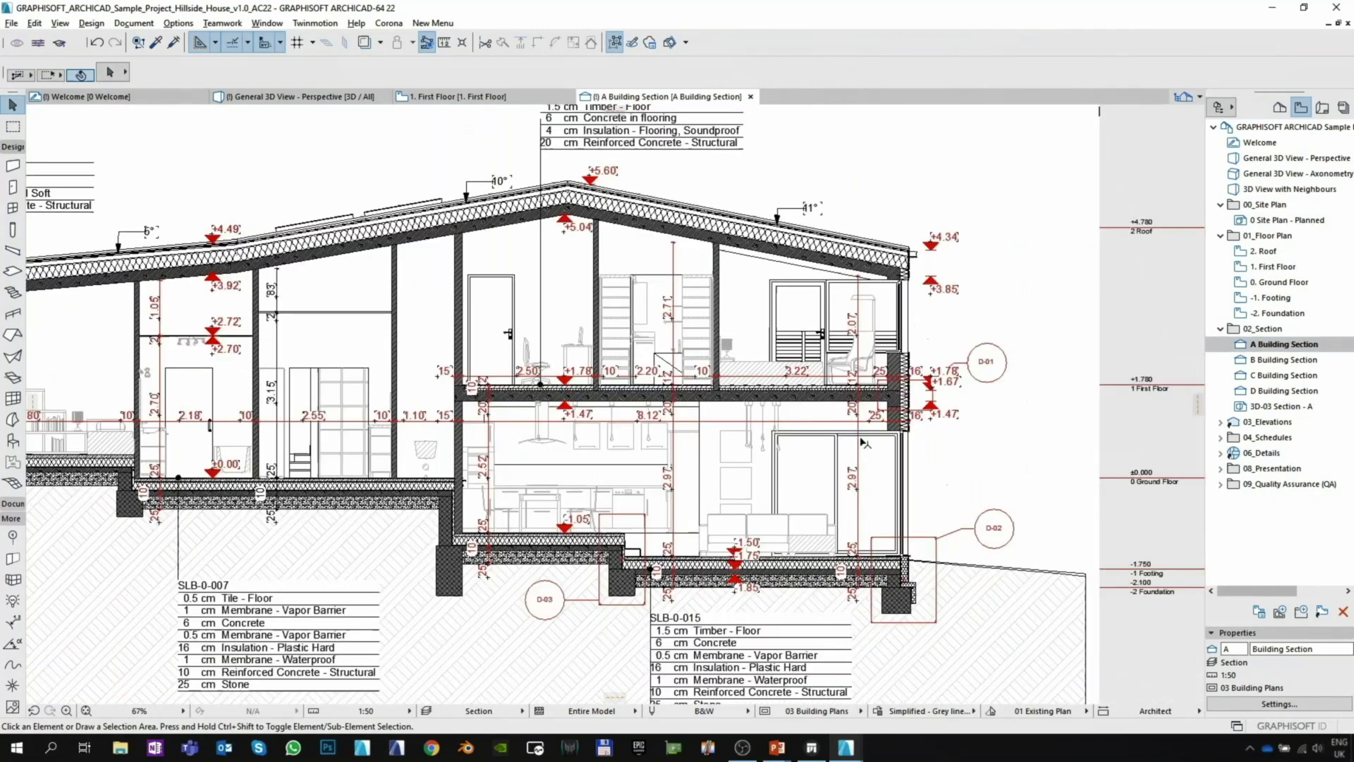
left_click(458, 97)
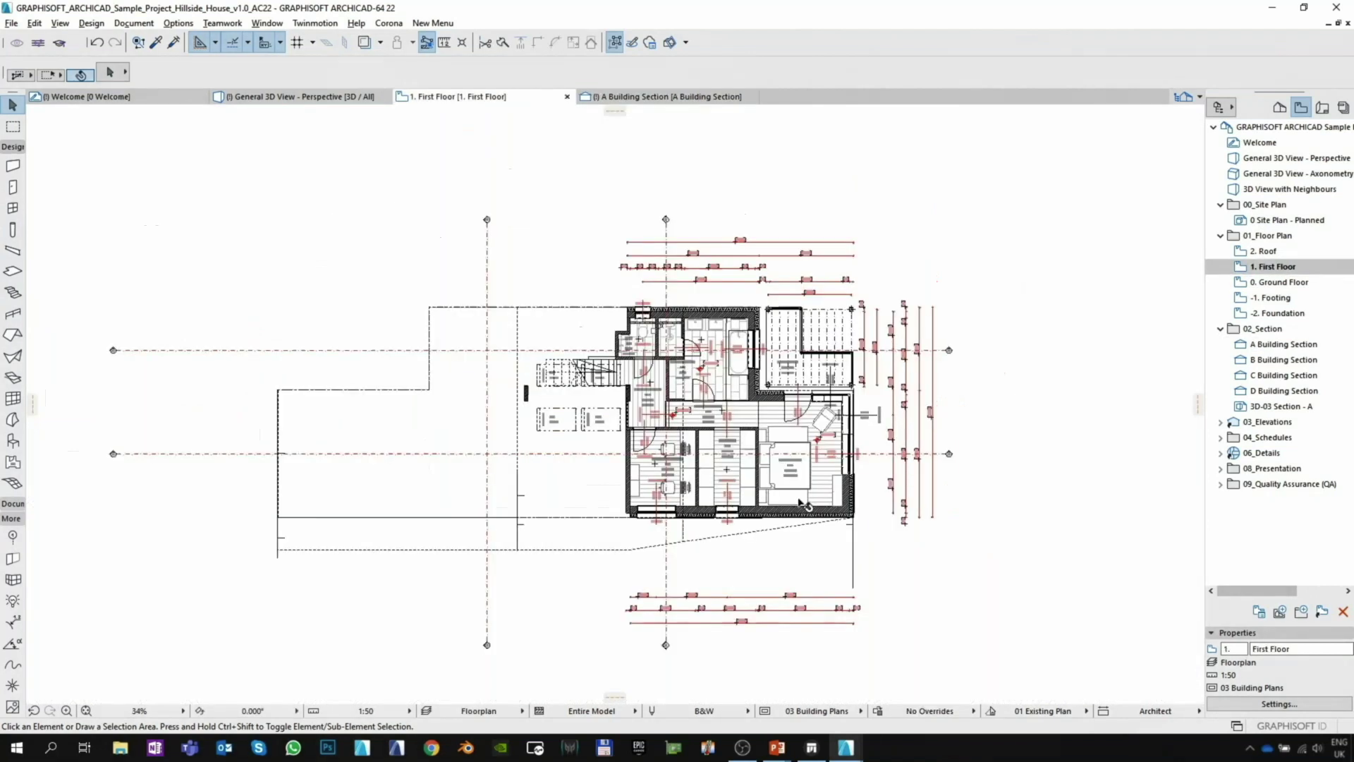
scroll(802, 503, "up", 2)
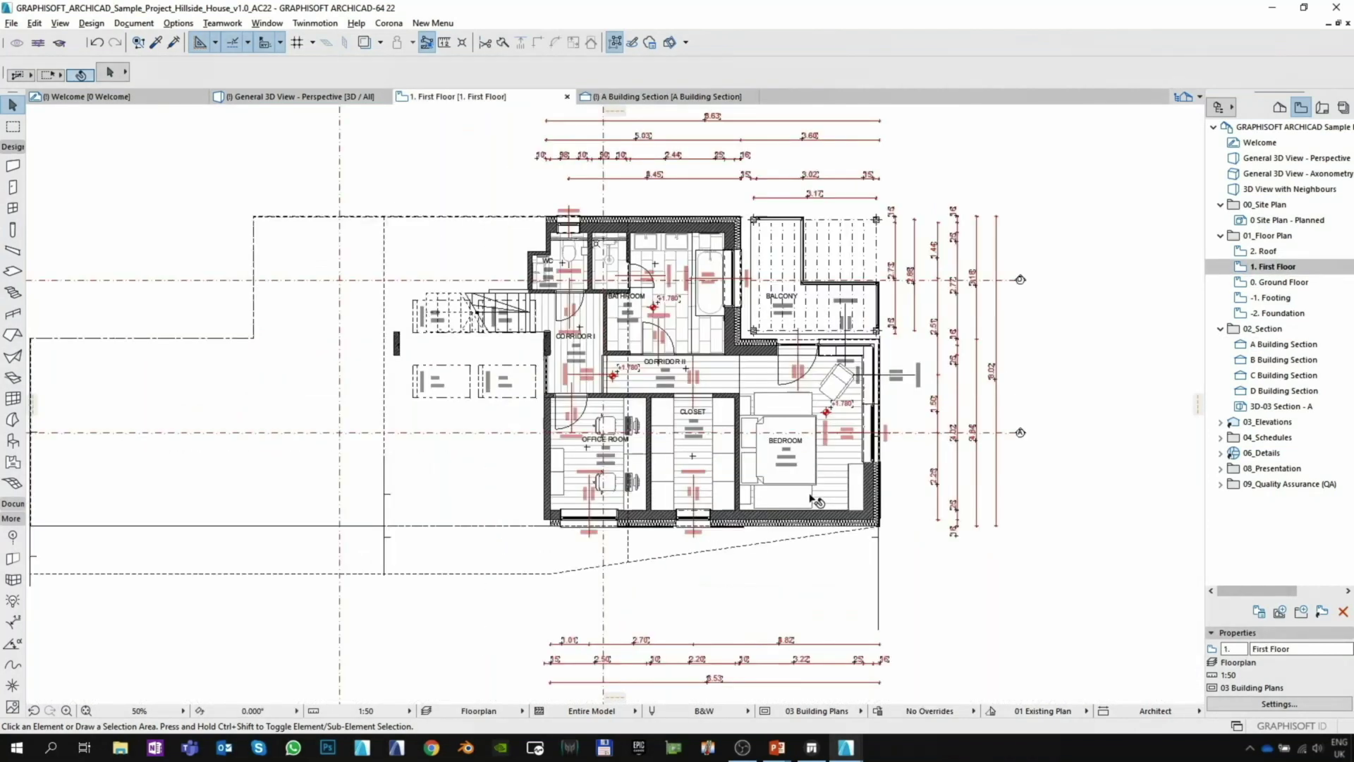
scroll(816, 499, "up", 1)
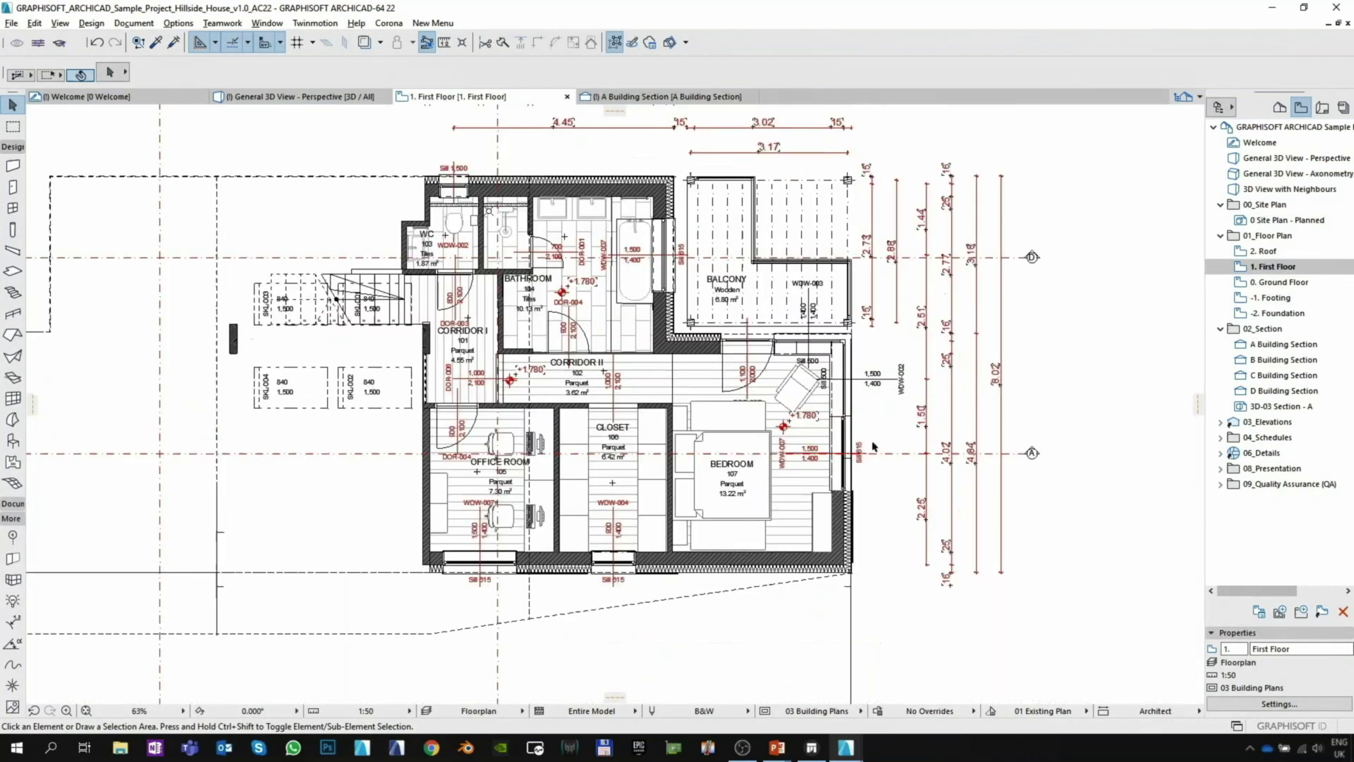
In the 3D perspective, place a copy of the upper-storey 90 × 140 window on the same facade, near the outer corner.
left_click(315, 105)
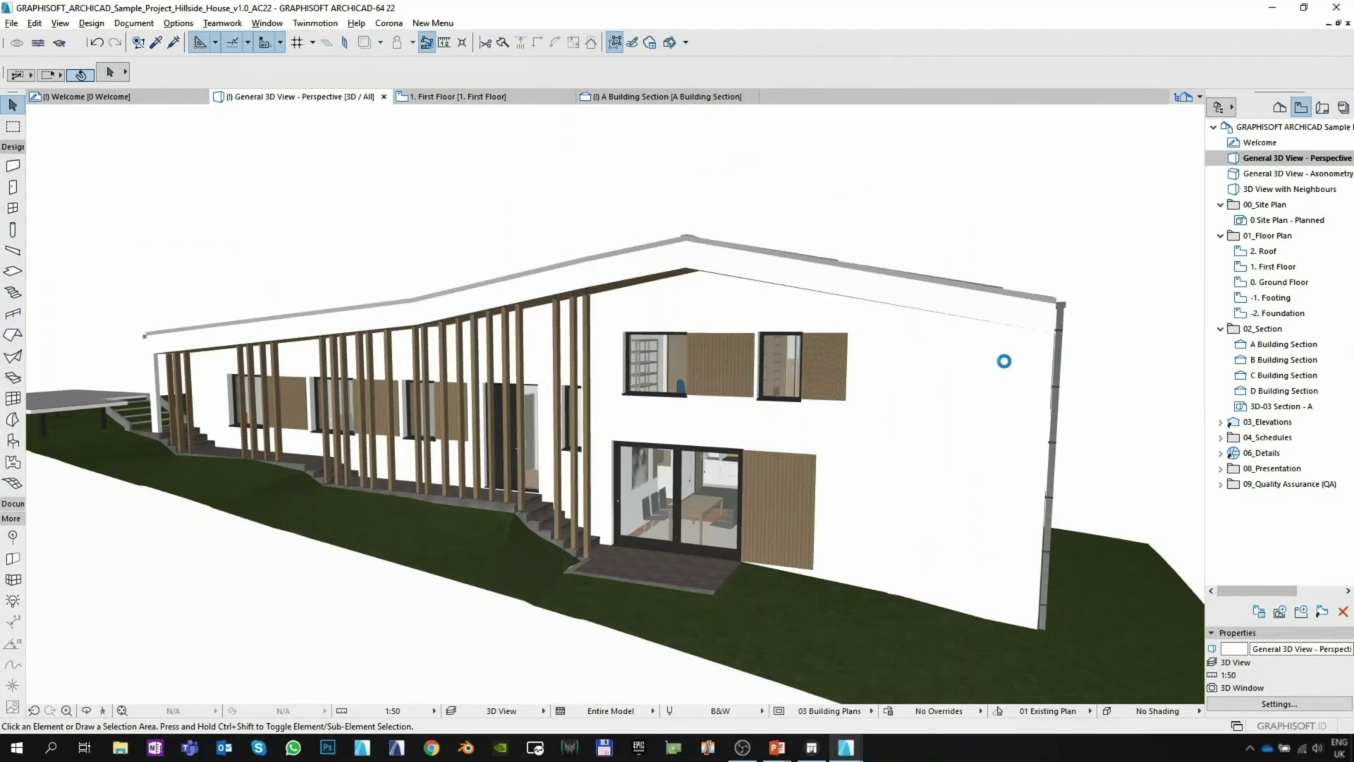
left_click(796, 379)
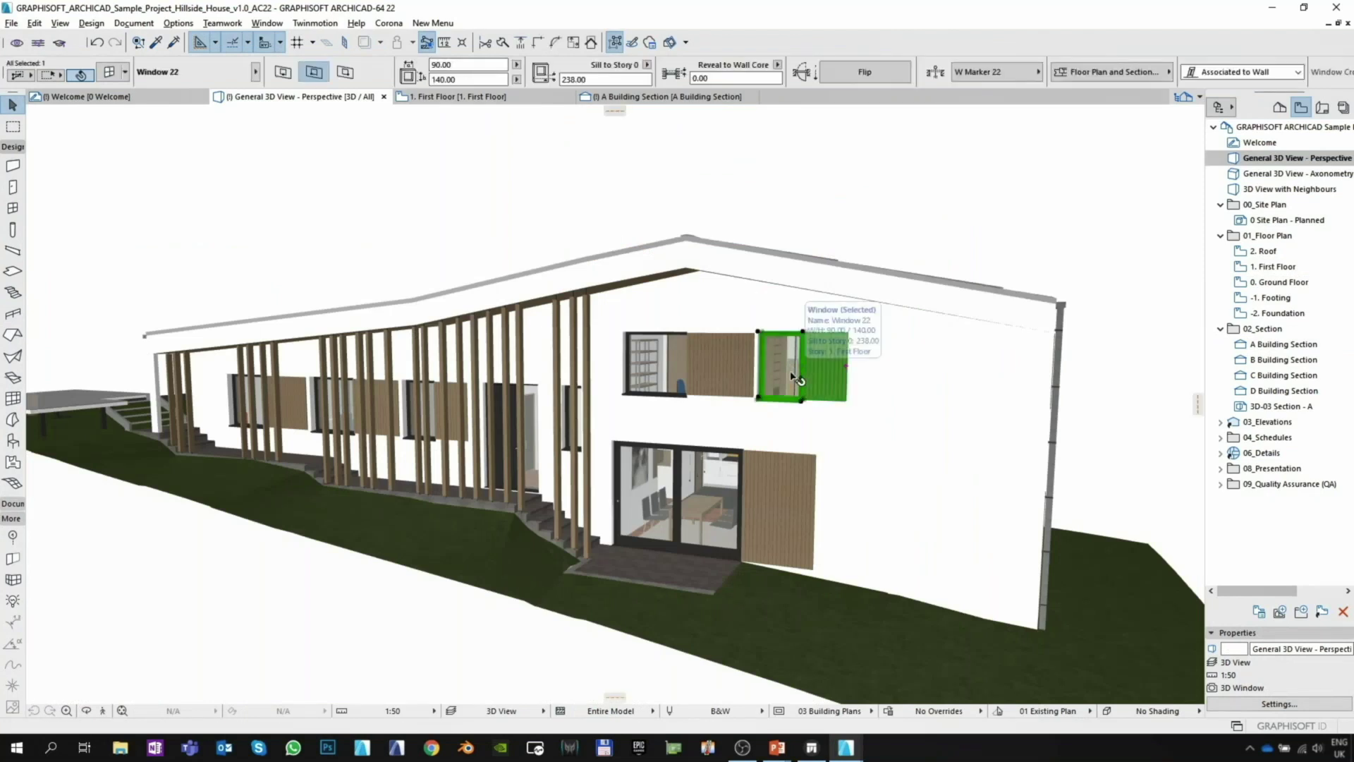
key("ctrl+shift+d")
left_click(756, 400)
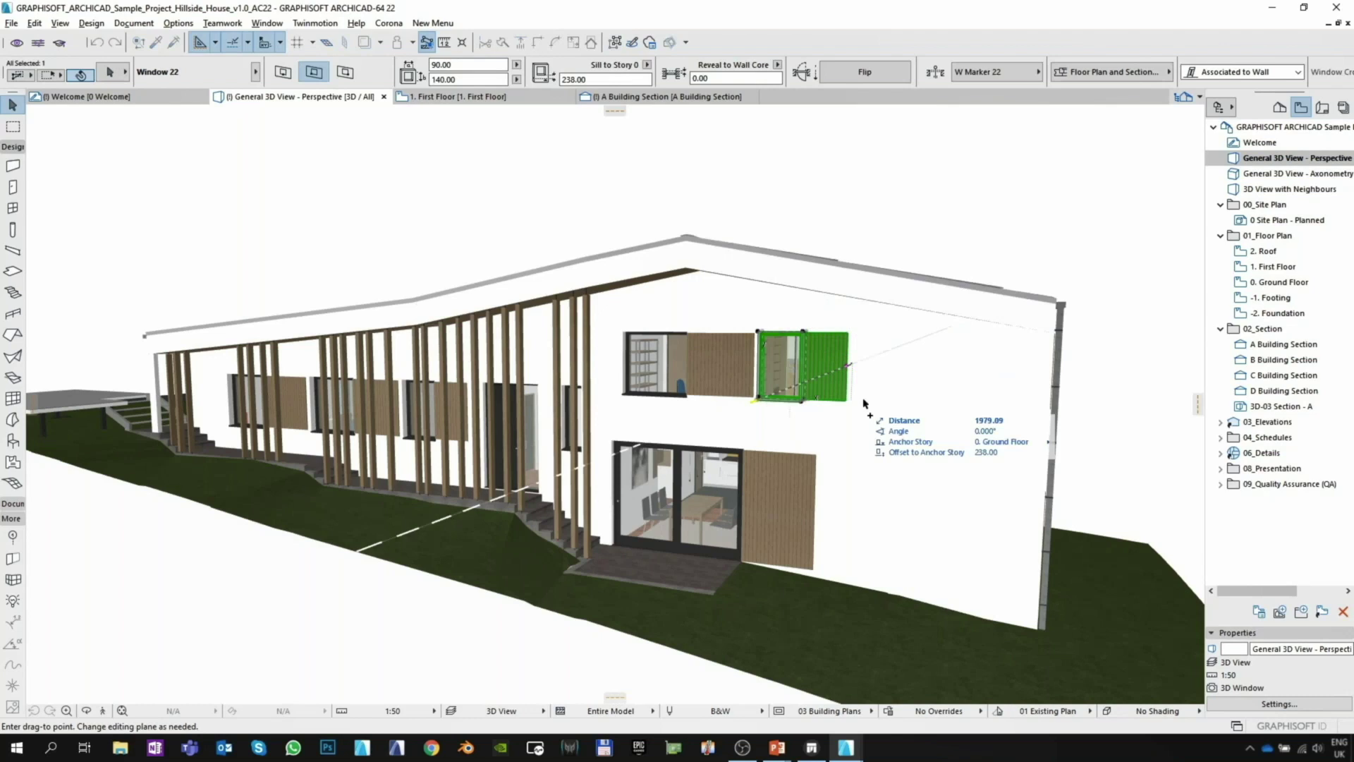
left_click(910, 407)
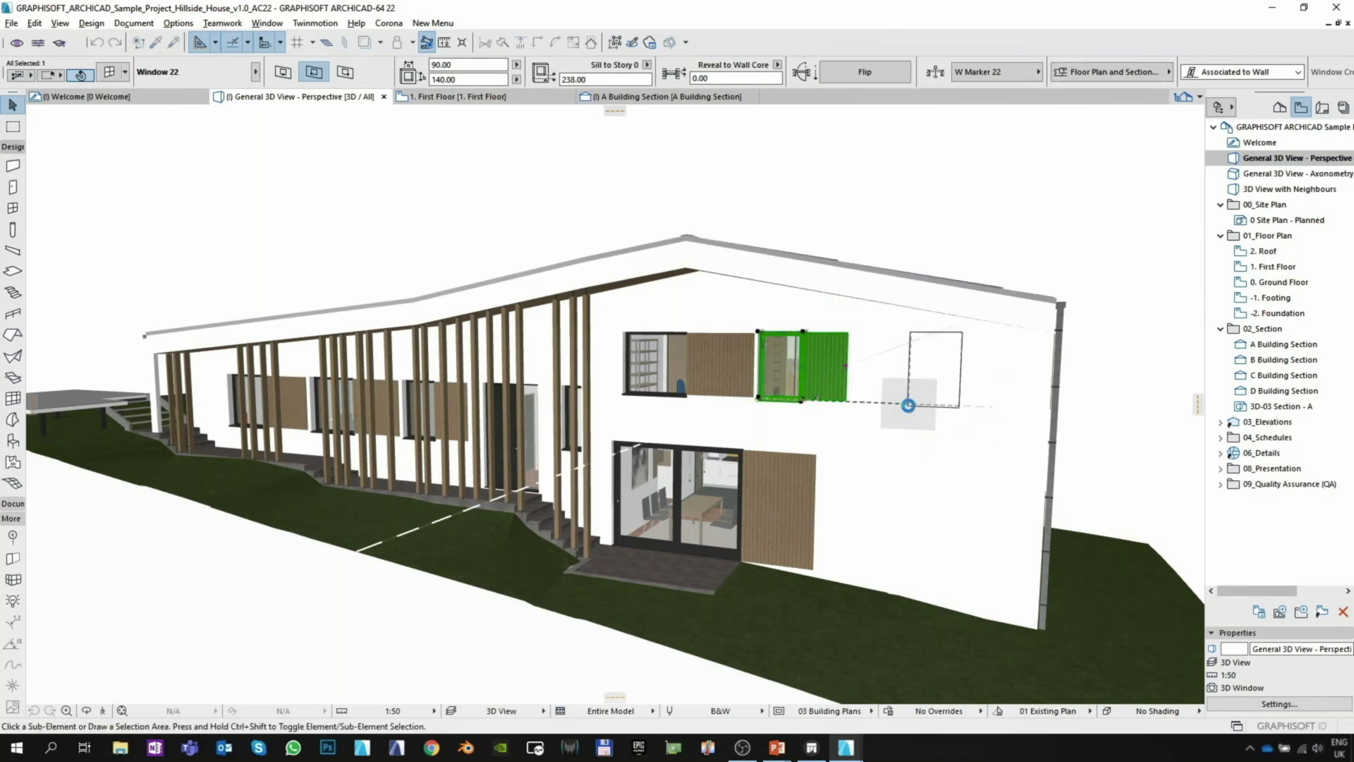
key("Escape")
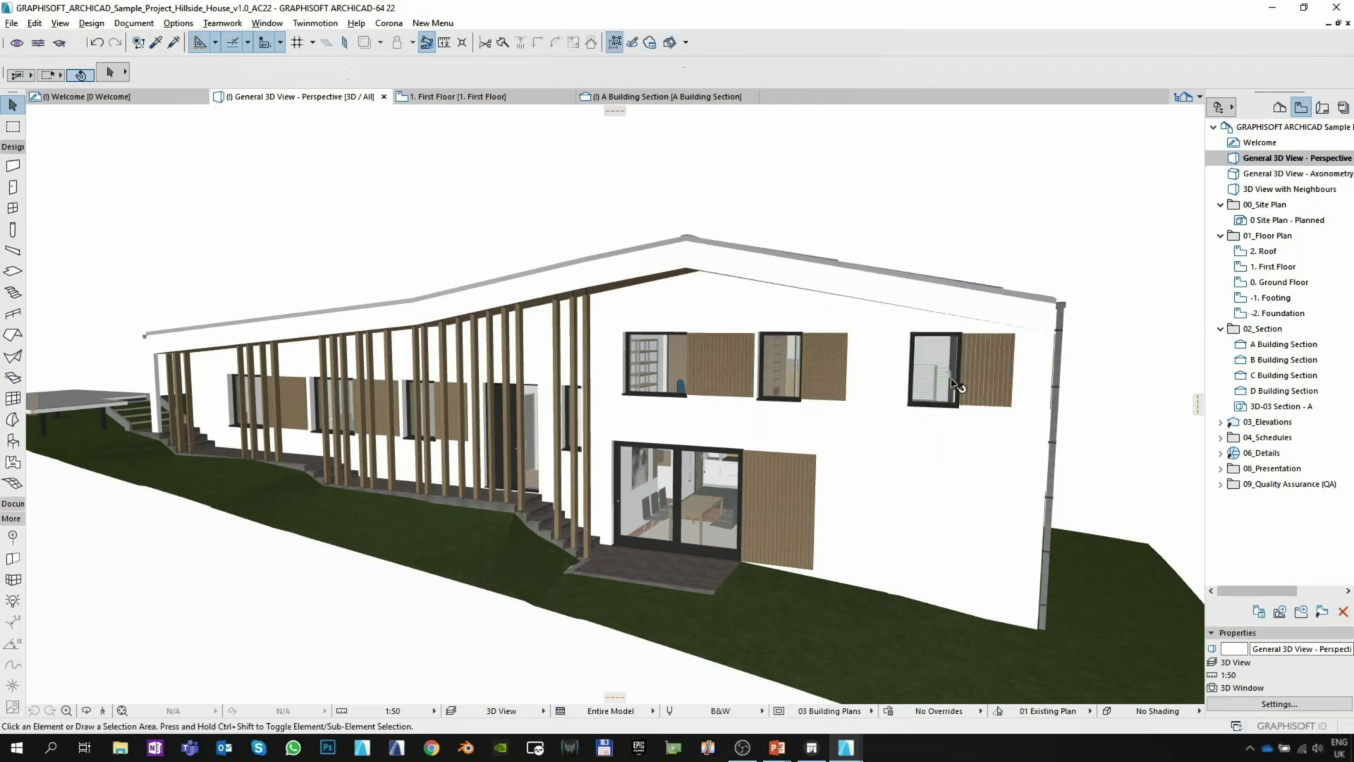
On the 1. First Floor plan, delete the copied window from the bedroom's exterior wall.
left_click(1277, 268)
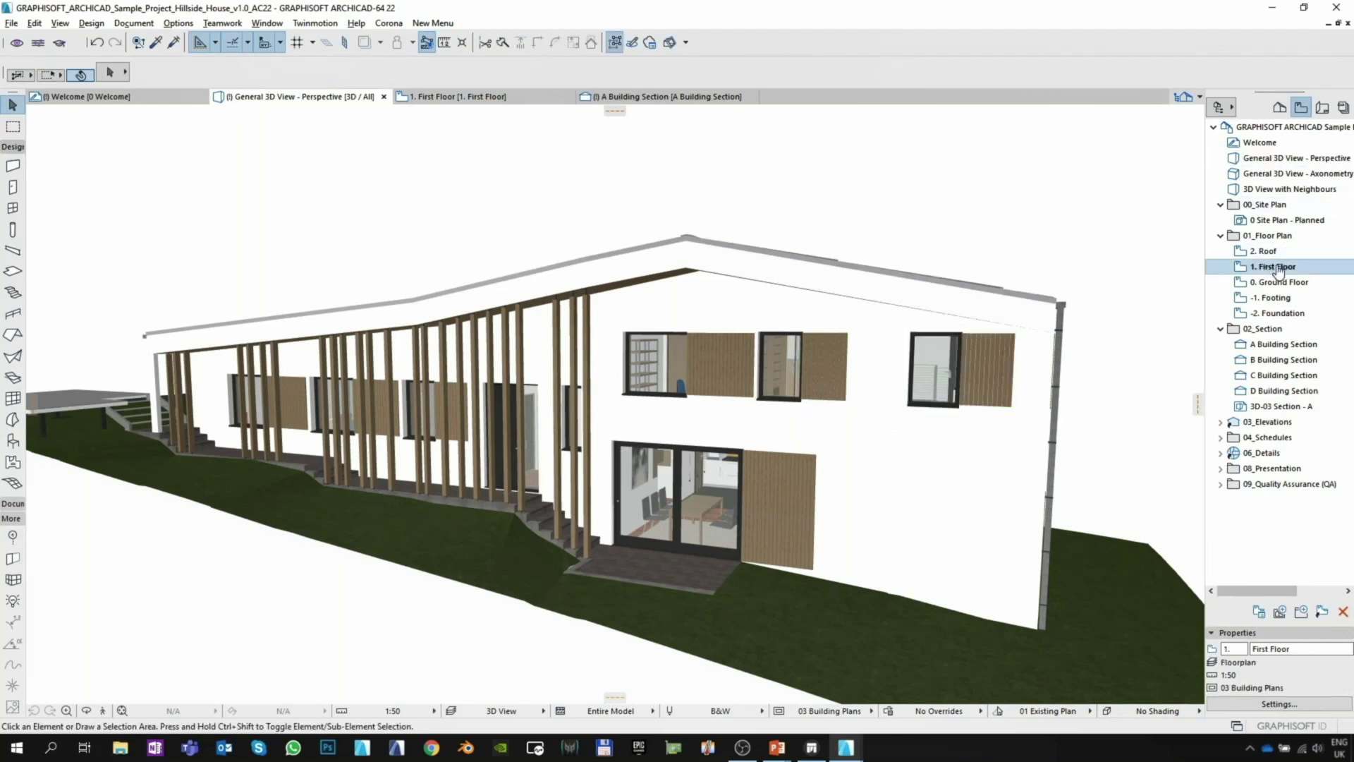
double_click(1277, 268)
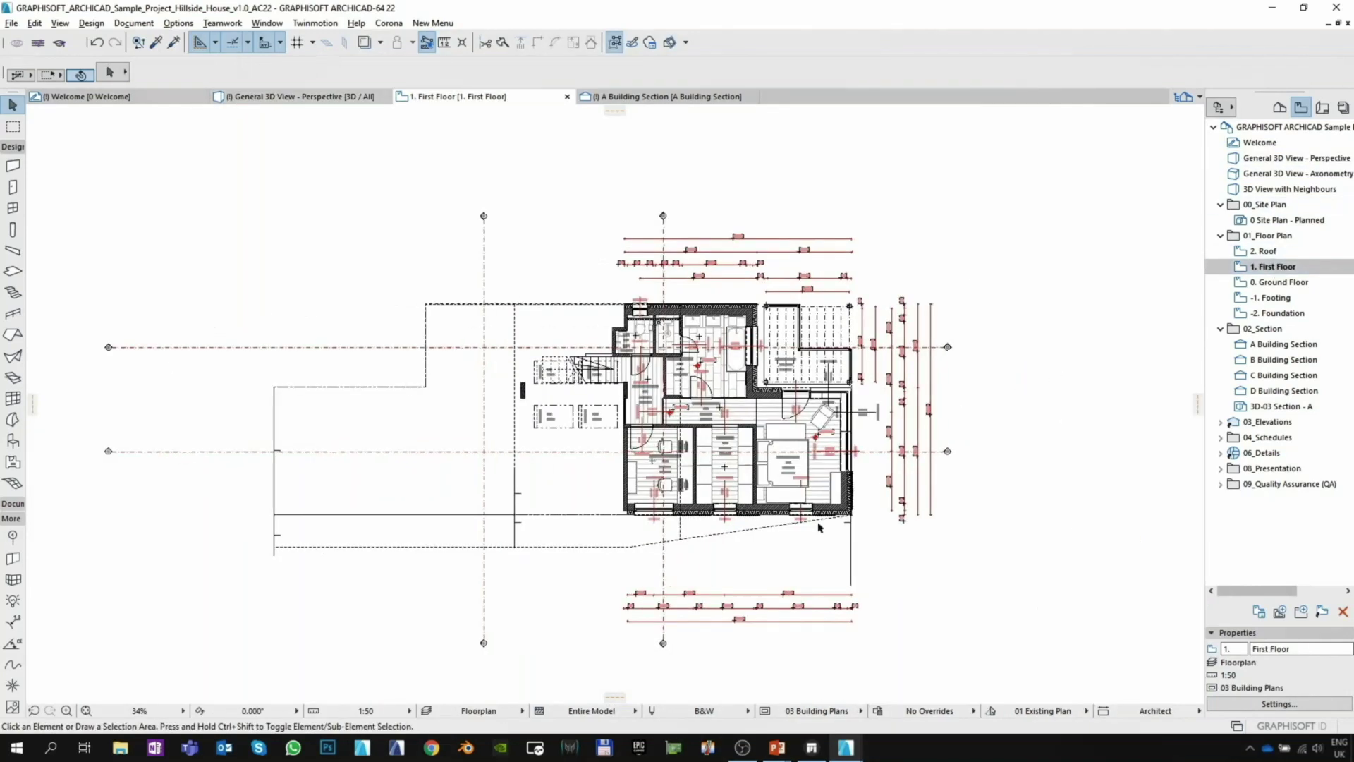
scroll(818, 527, "up", 7)
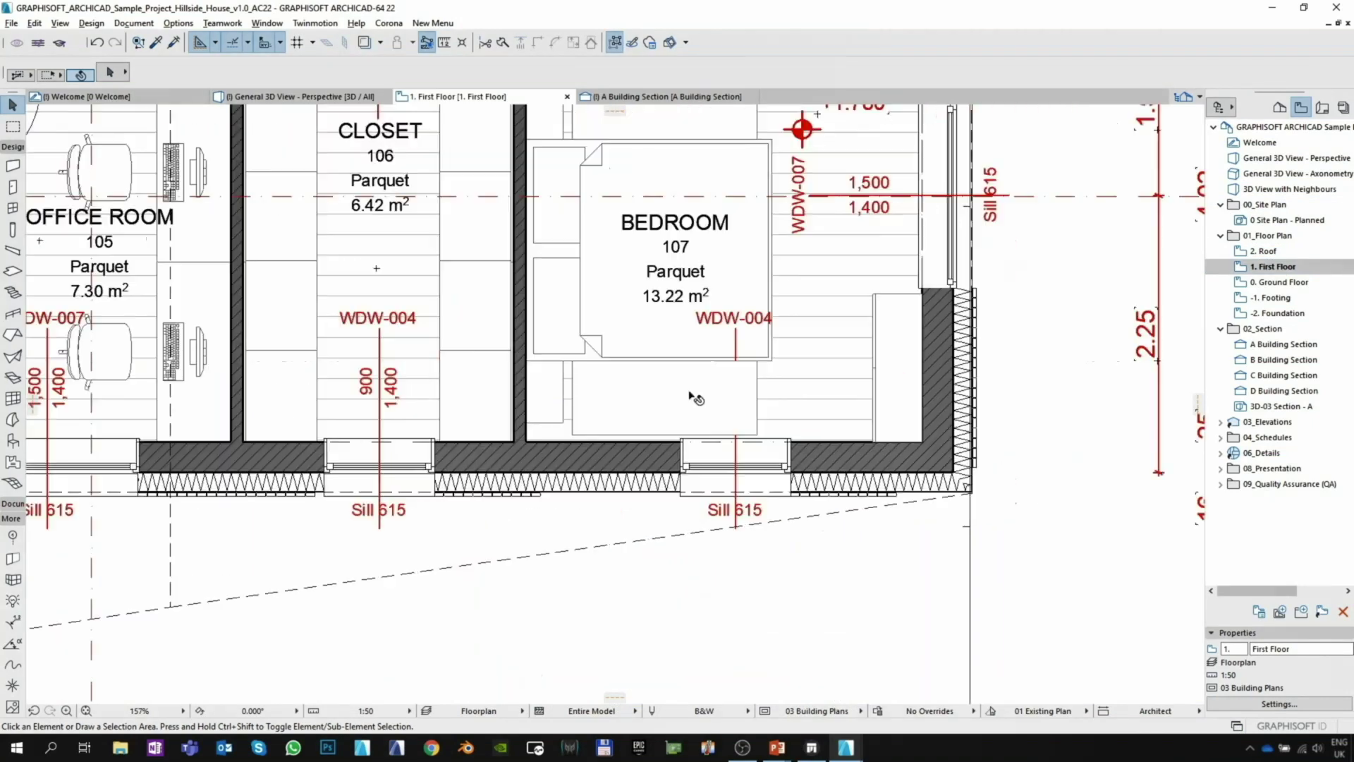
left_click(831, 483)
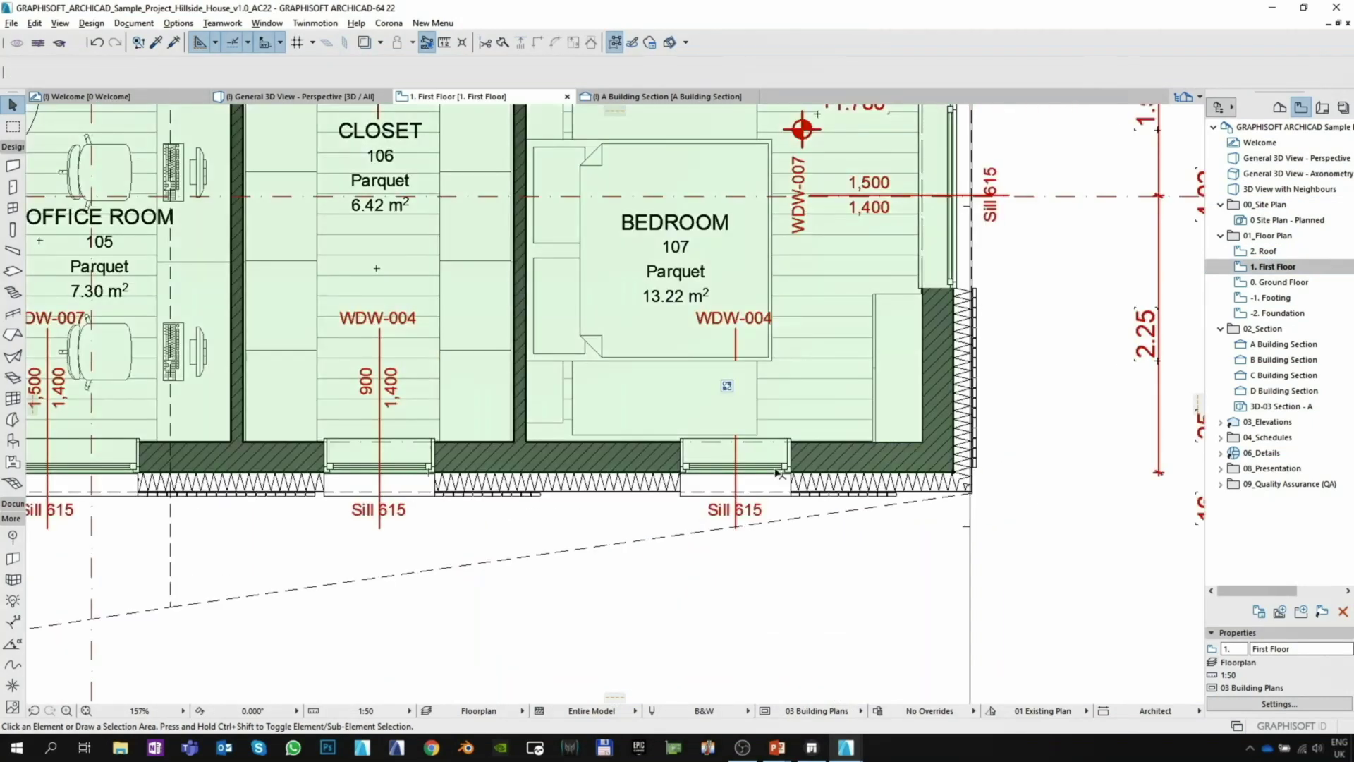
key("Escape")
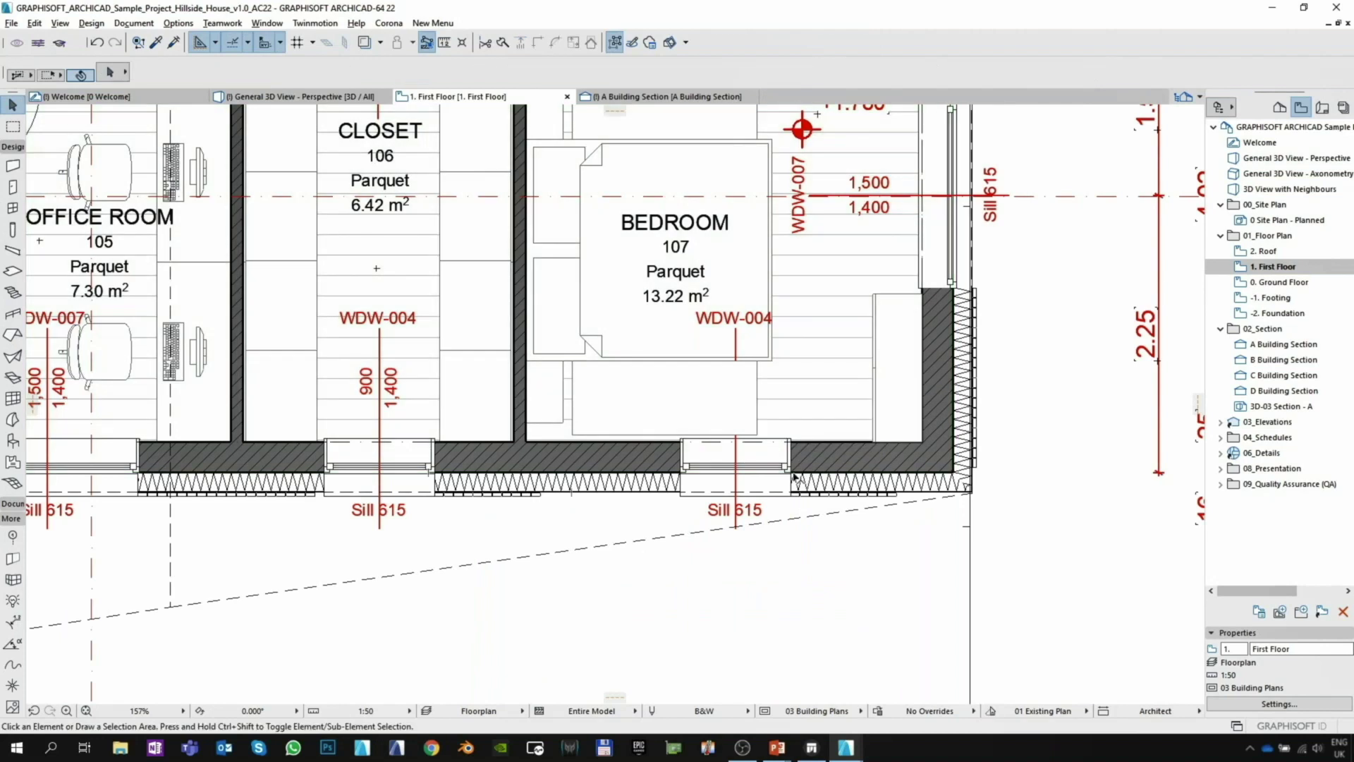
left_click(793, 477)
left_click(791, 493)
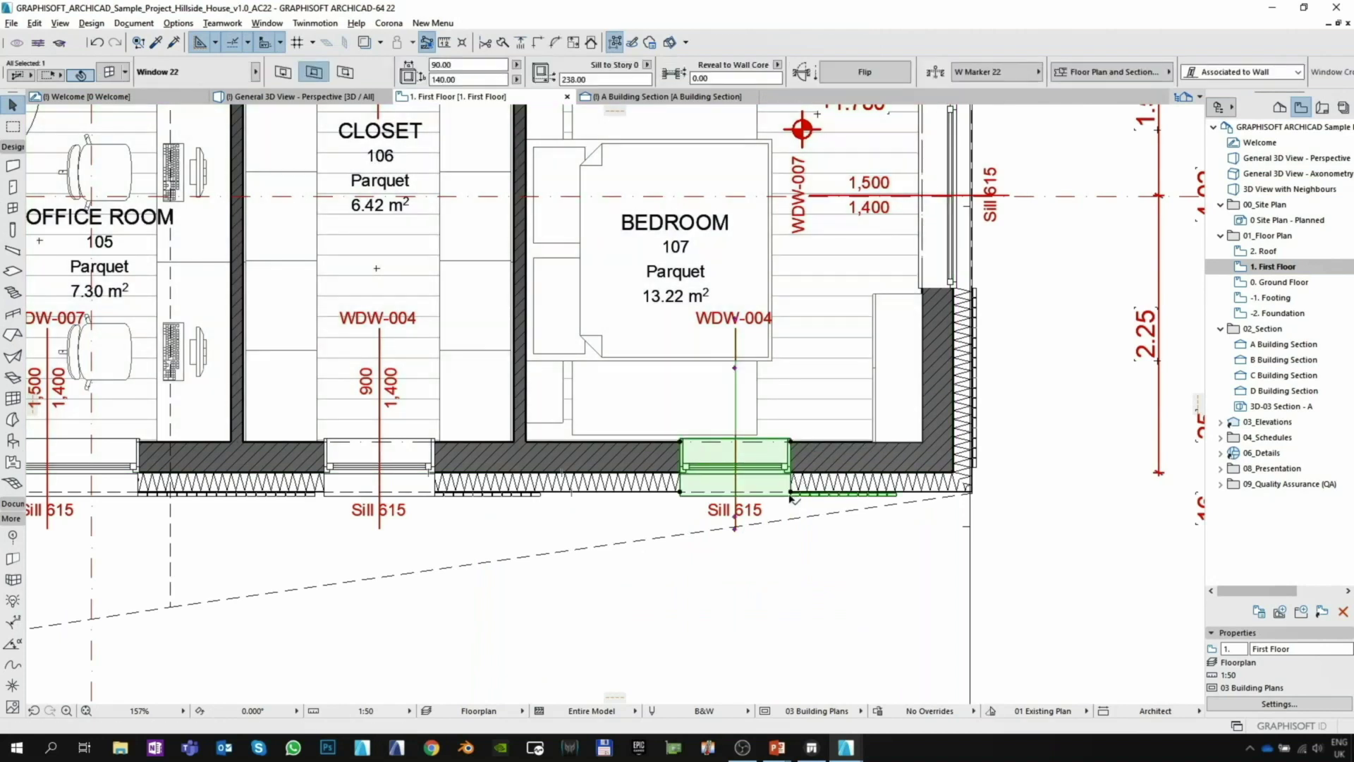
key("Delete")
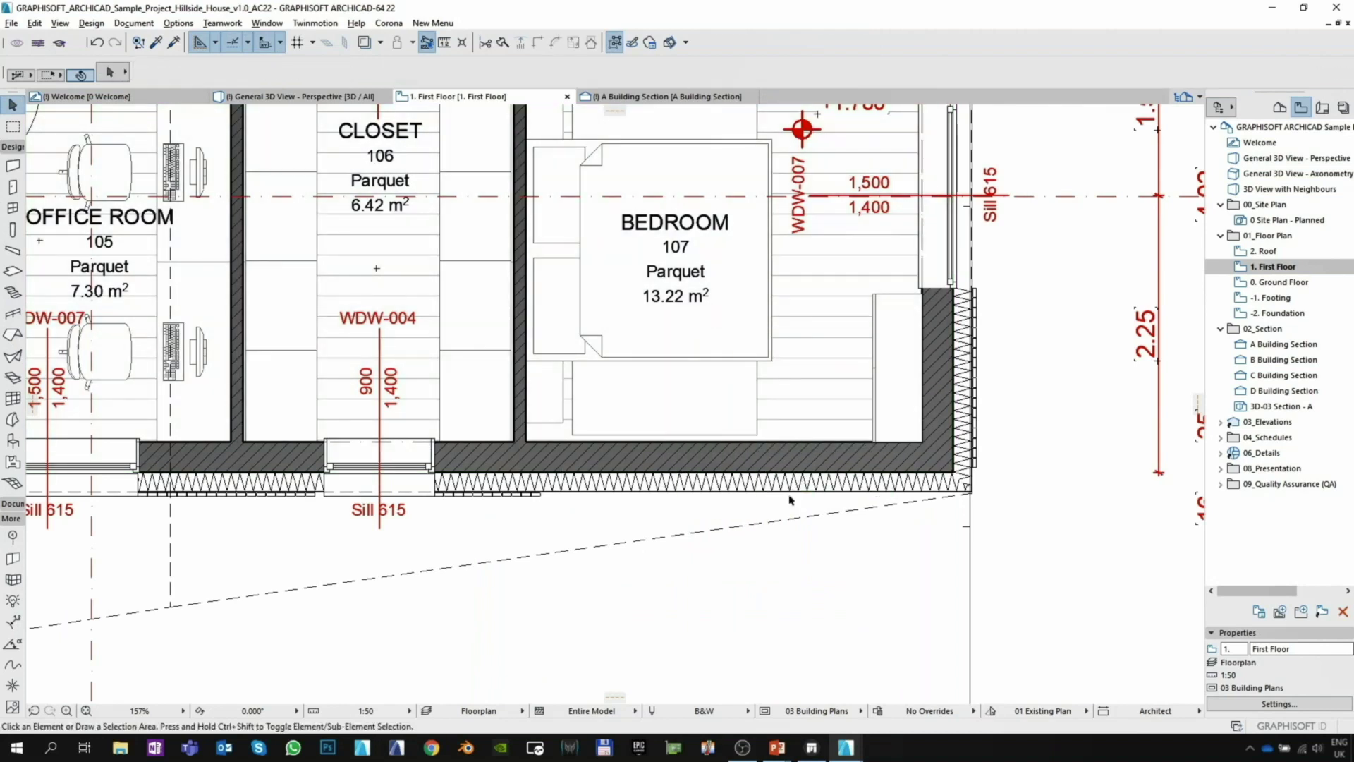
In the 3D perspective, enable 3D Cutaway and finalize a horizontal cut through the ground floor that exposes the interior.
left_click(311, 102)
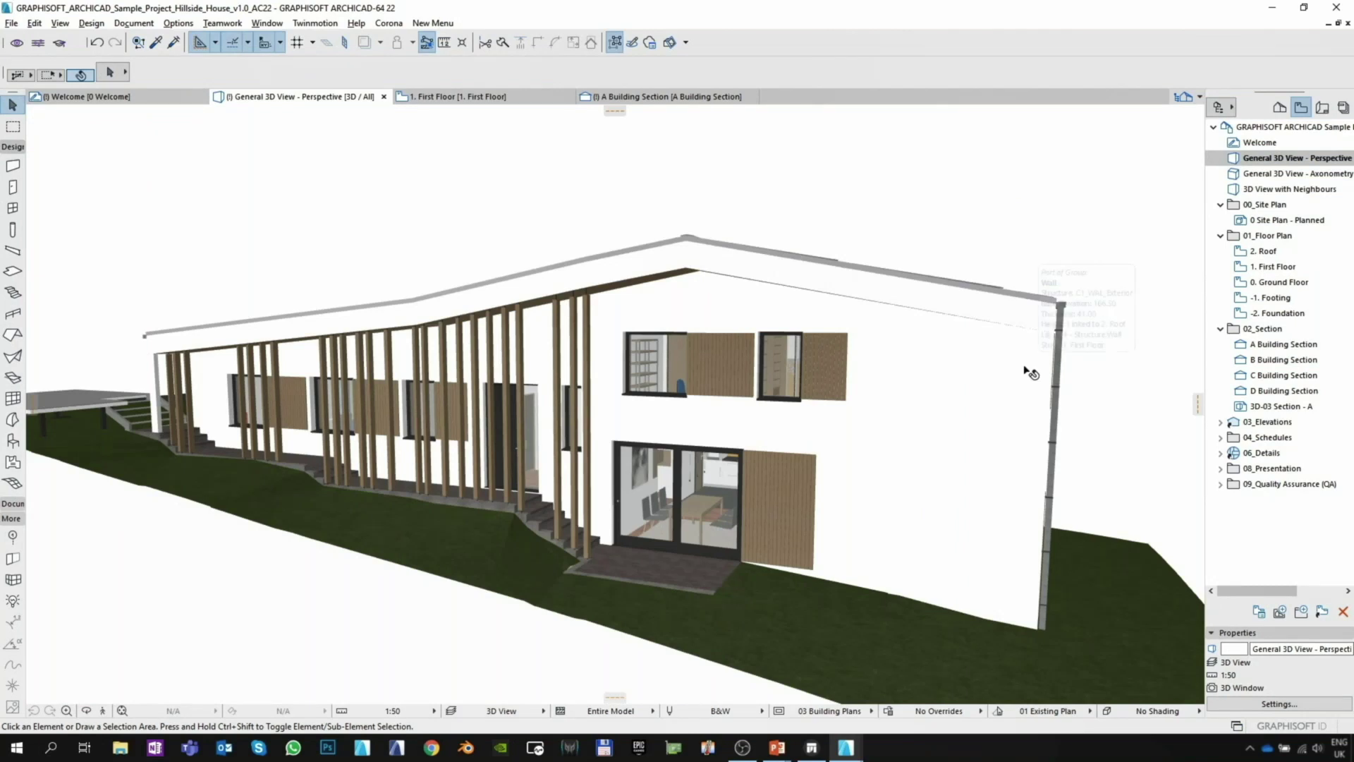
left_click_drag(1029, 373, 831, 432)
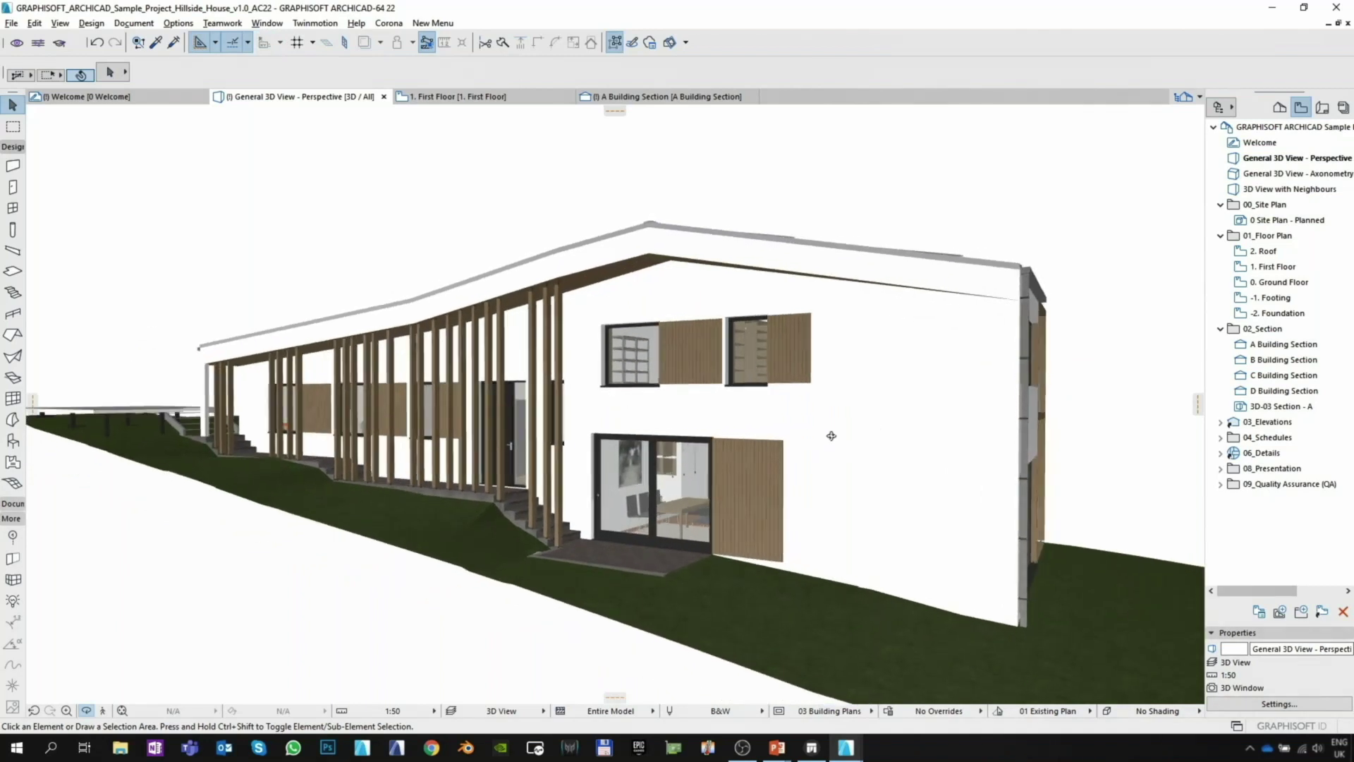
left_click(60, 23)
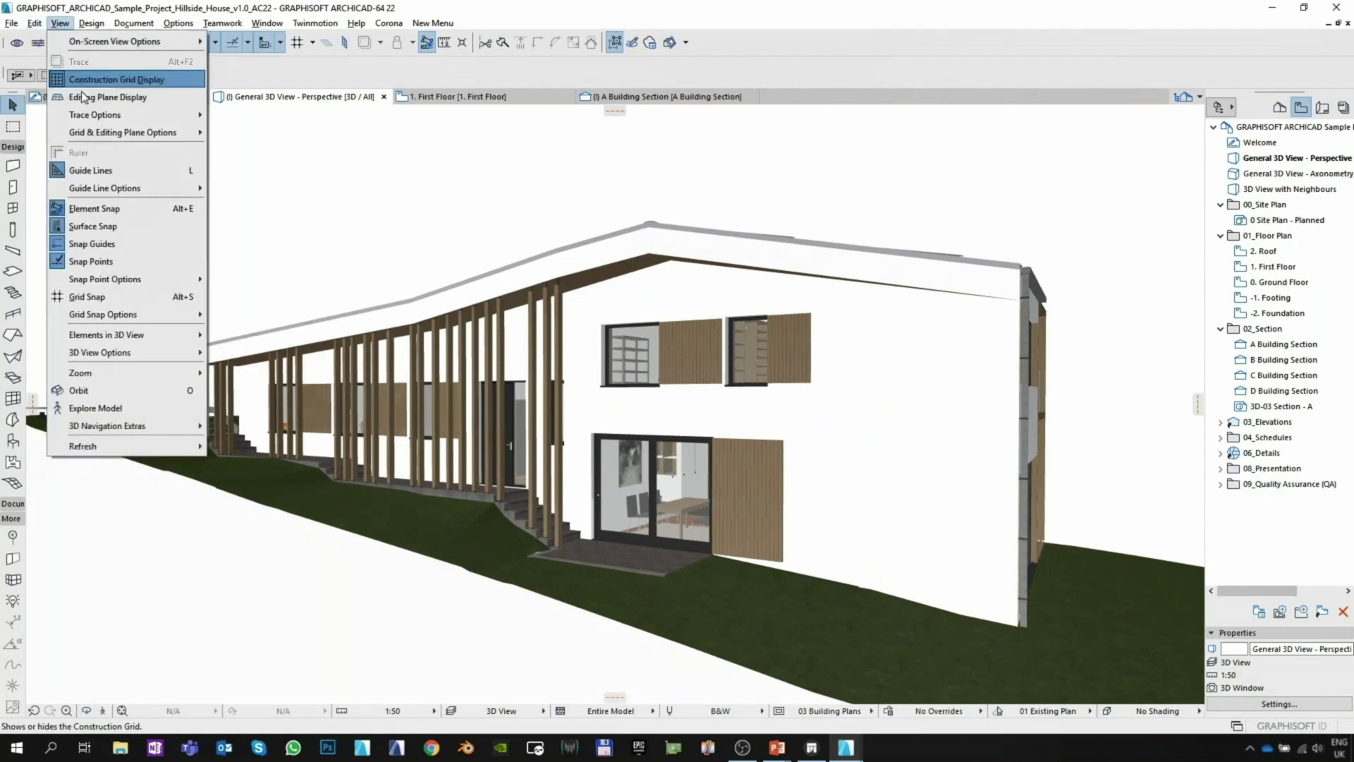
mouse_move(137, 342)
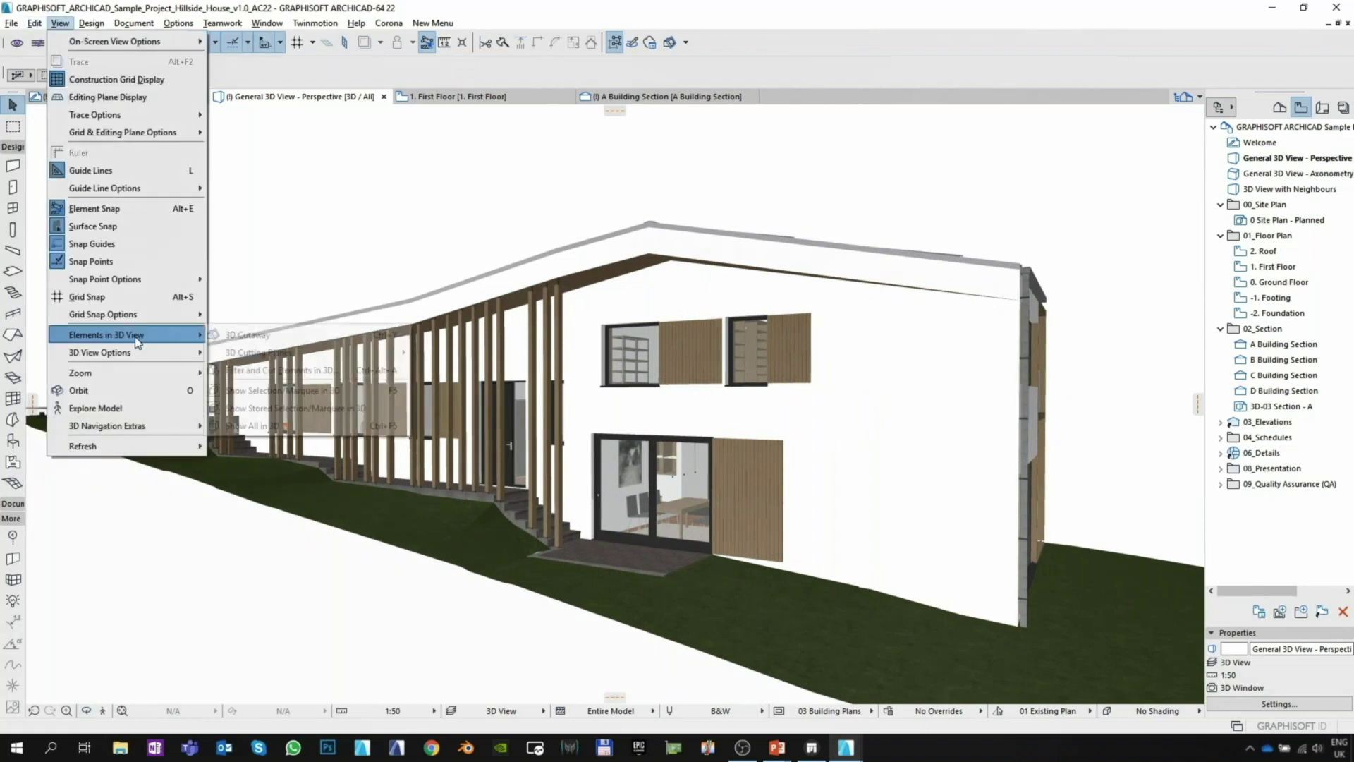
left_click(225, 336)
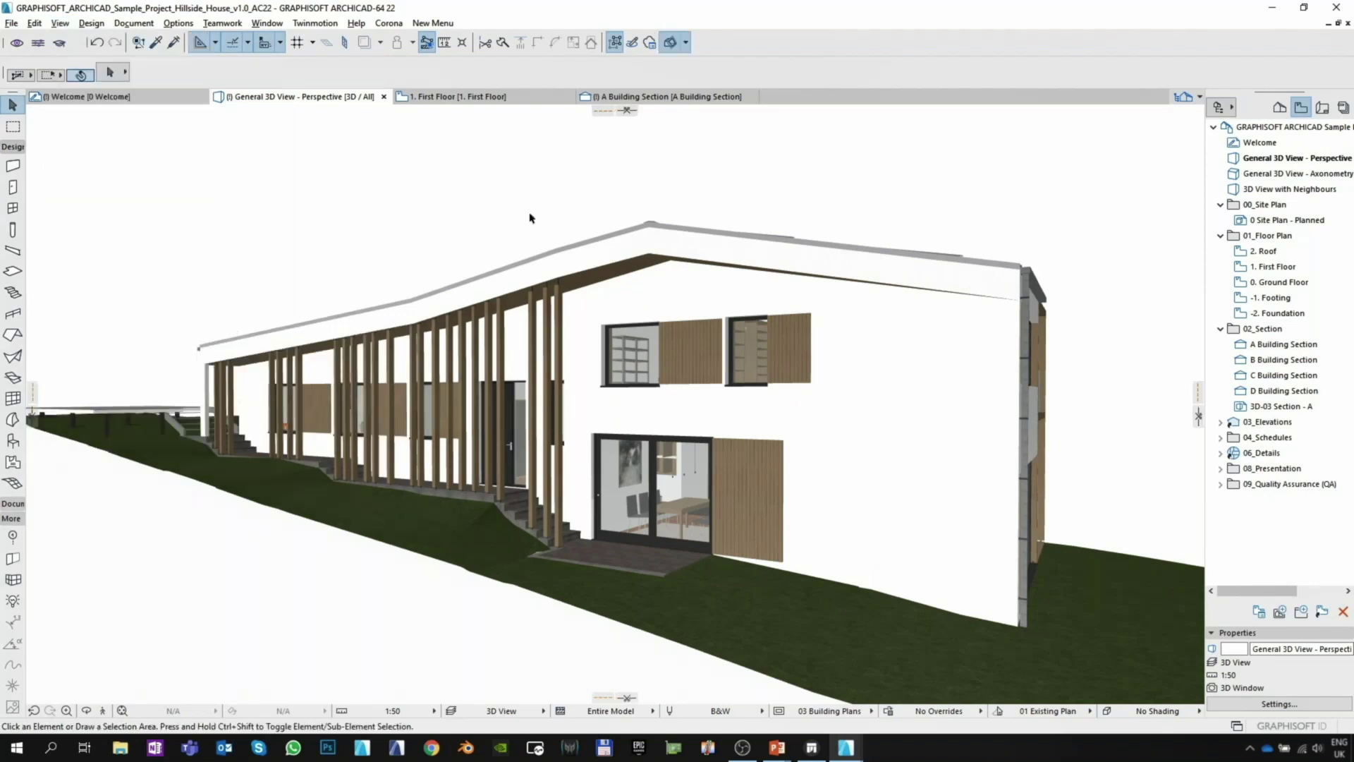
left_click_drag(630, 110, 607, 571)
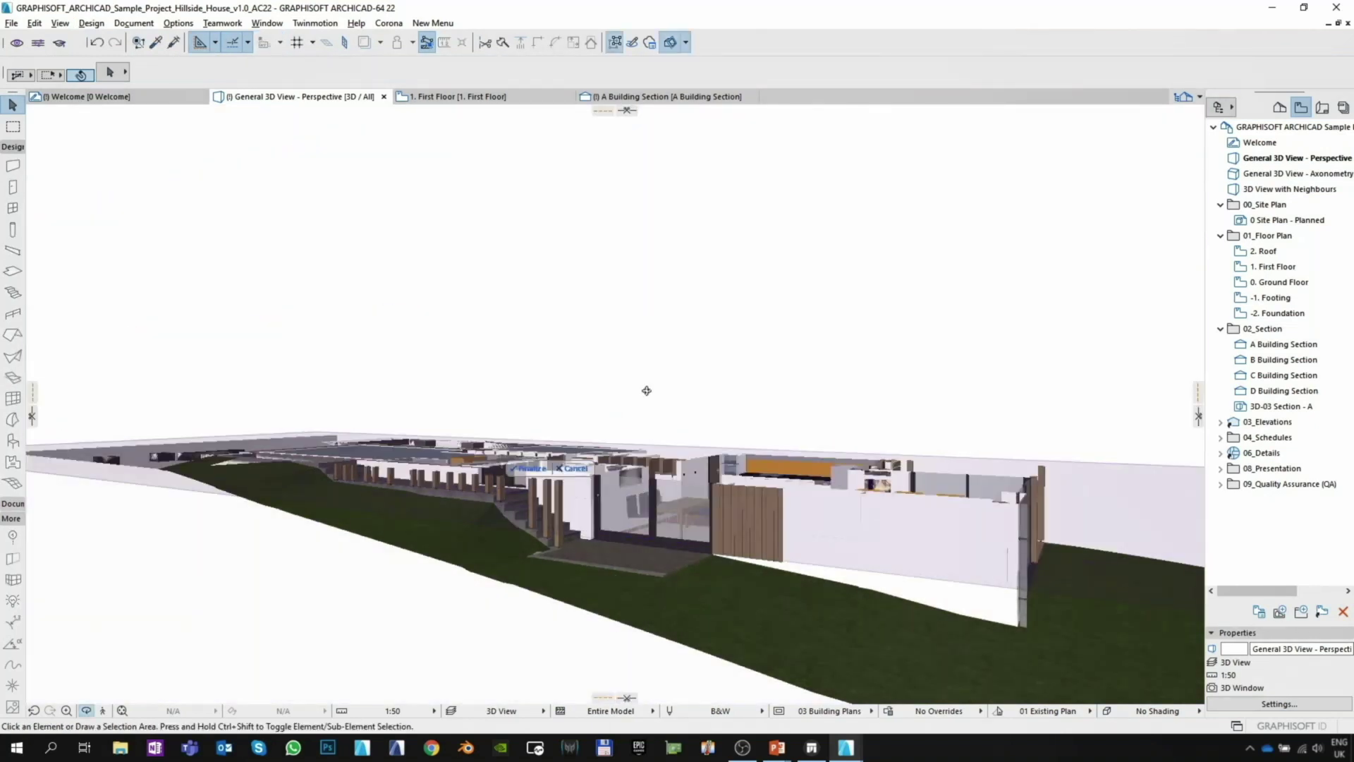
left_click_drag(647, 390, 545, 501)
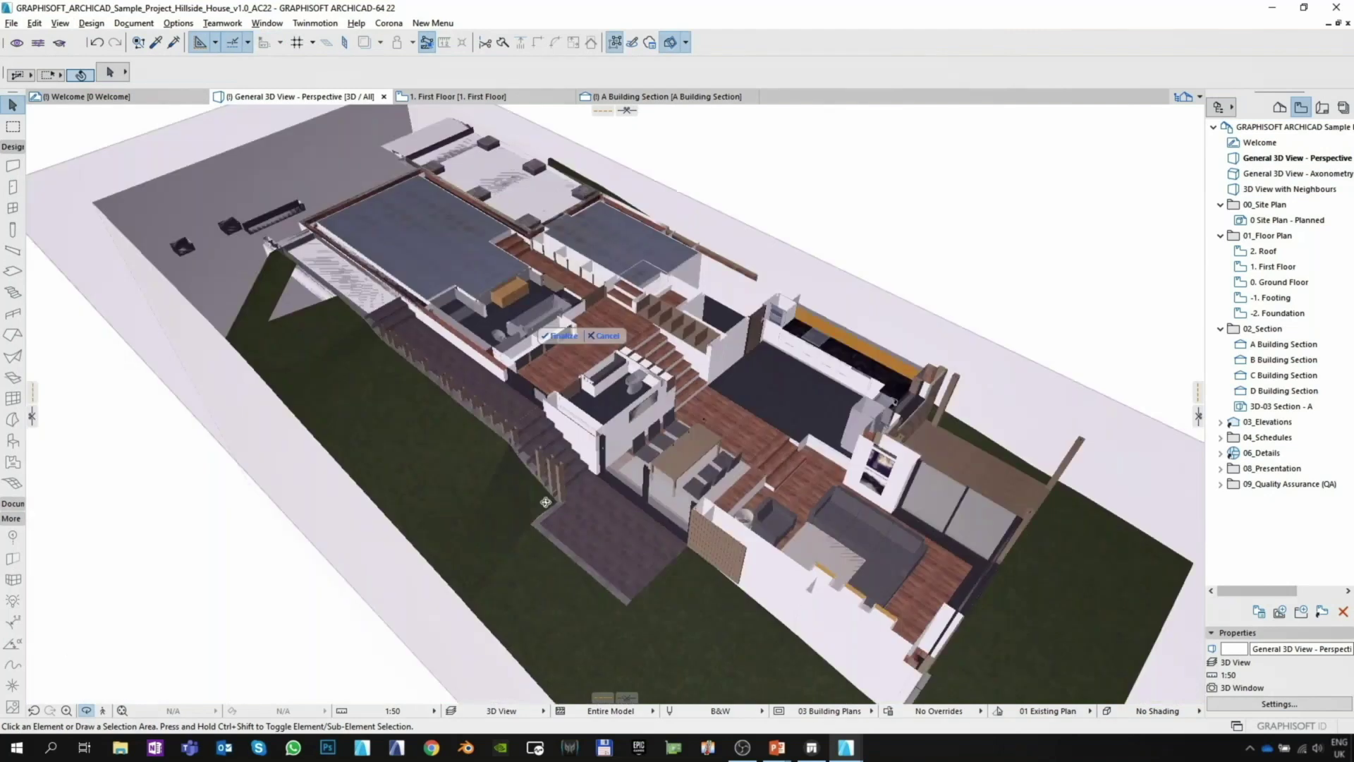
left_click(562, 337)
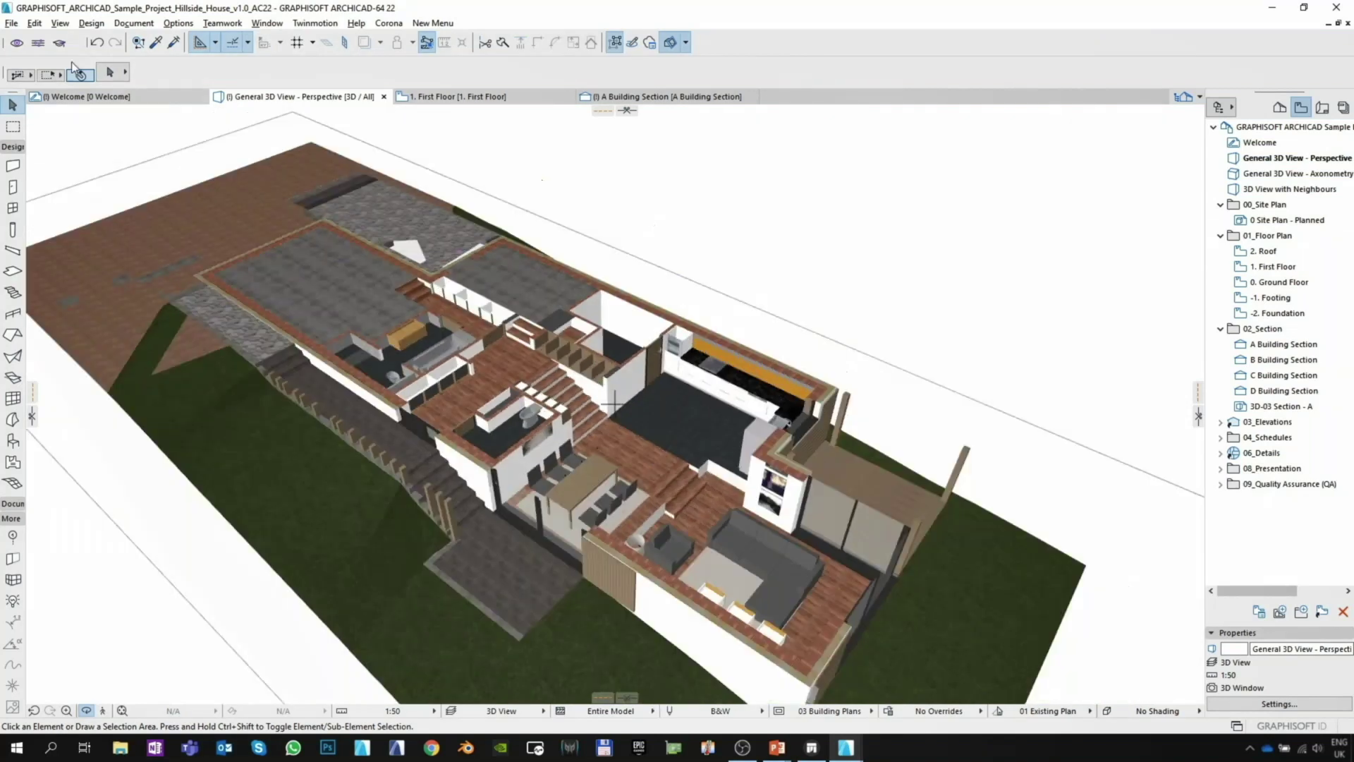
Turn off 3D Cutaway in the perspective view and orbit back to face the window facade.
left_click(60, 22)
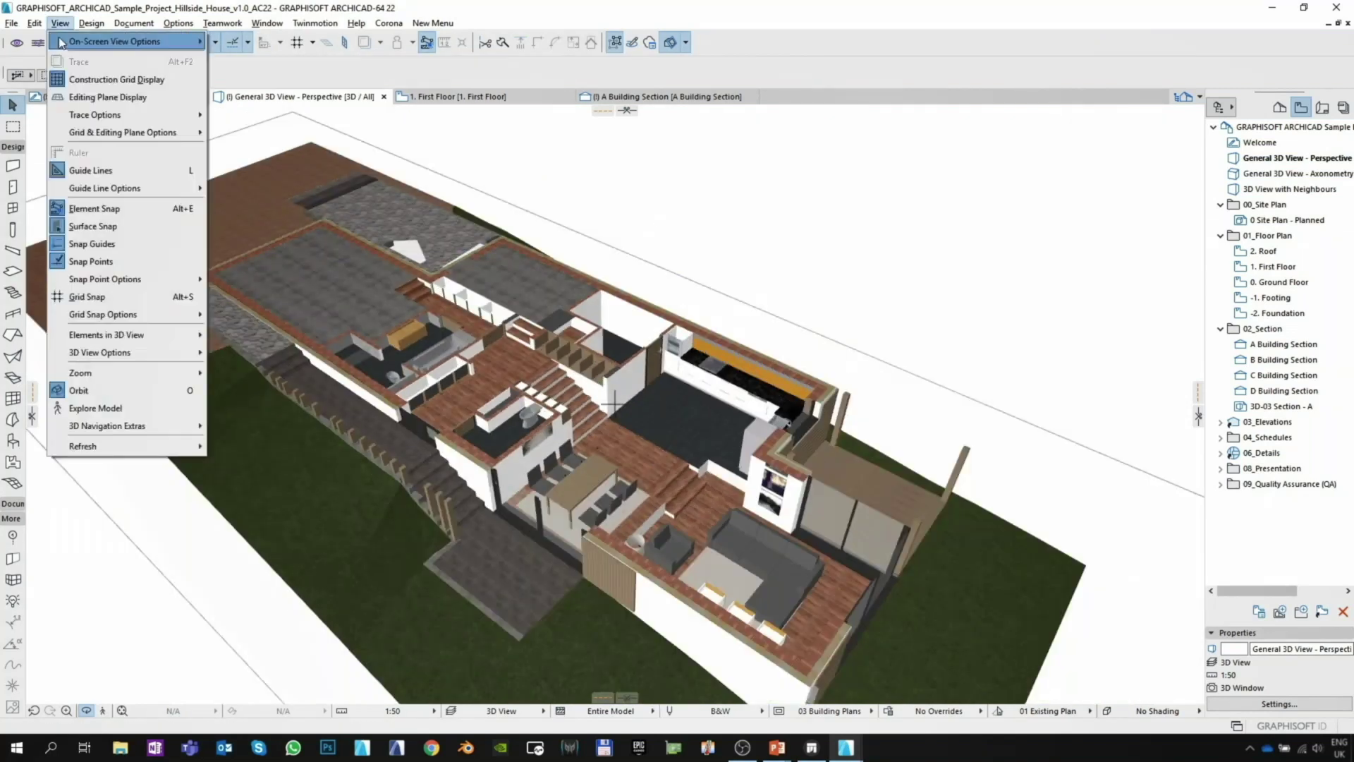
mouse_move(163, 335)
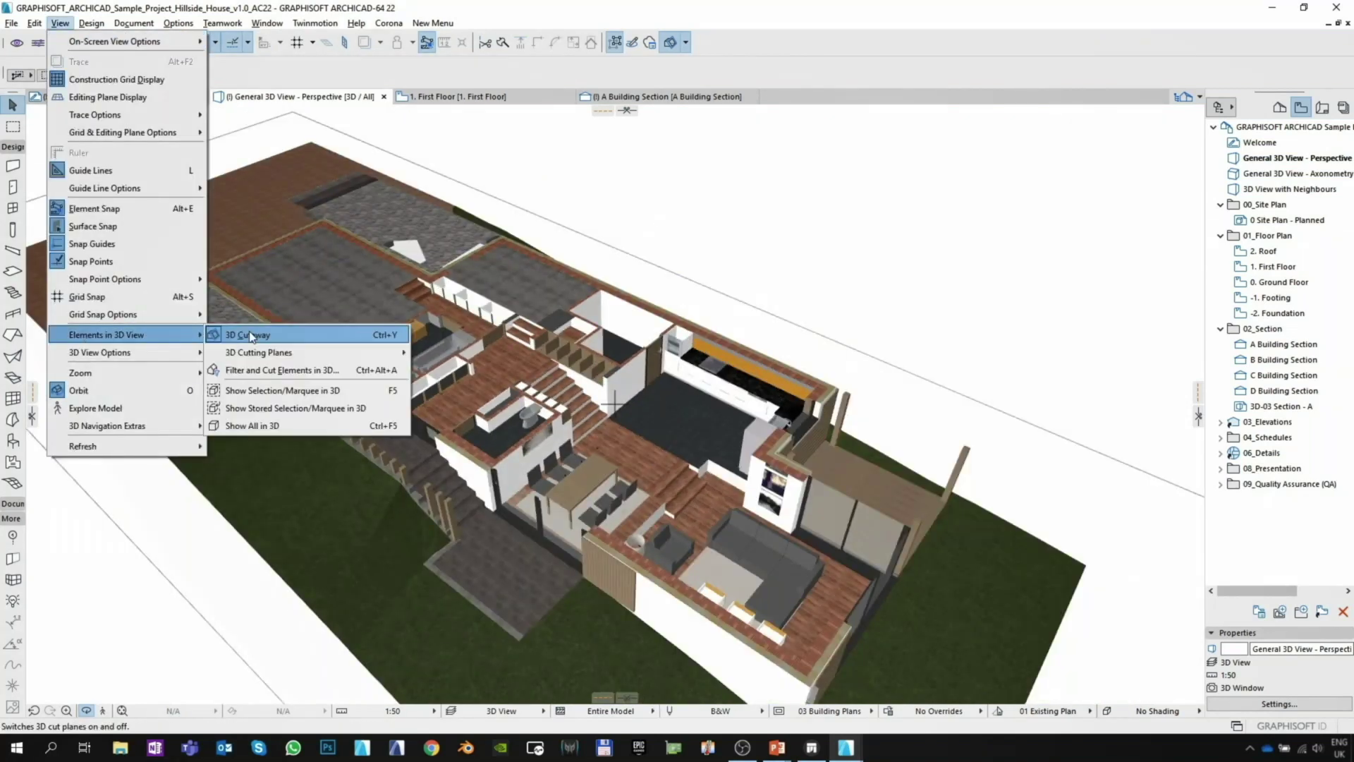
left_click(251, 336)
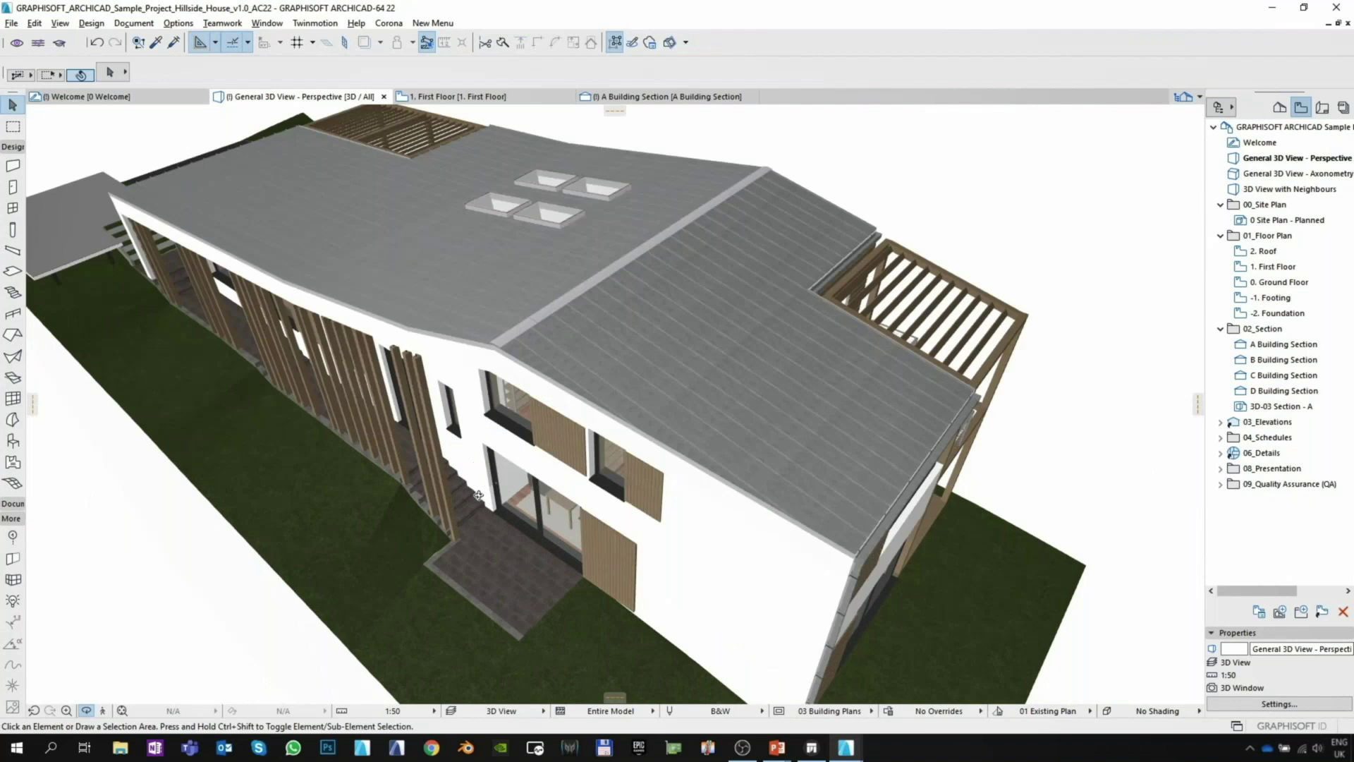
left_click_drag(478, 495, 708, 445)
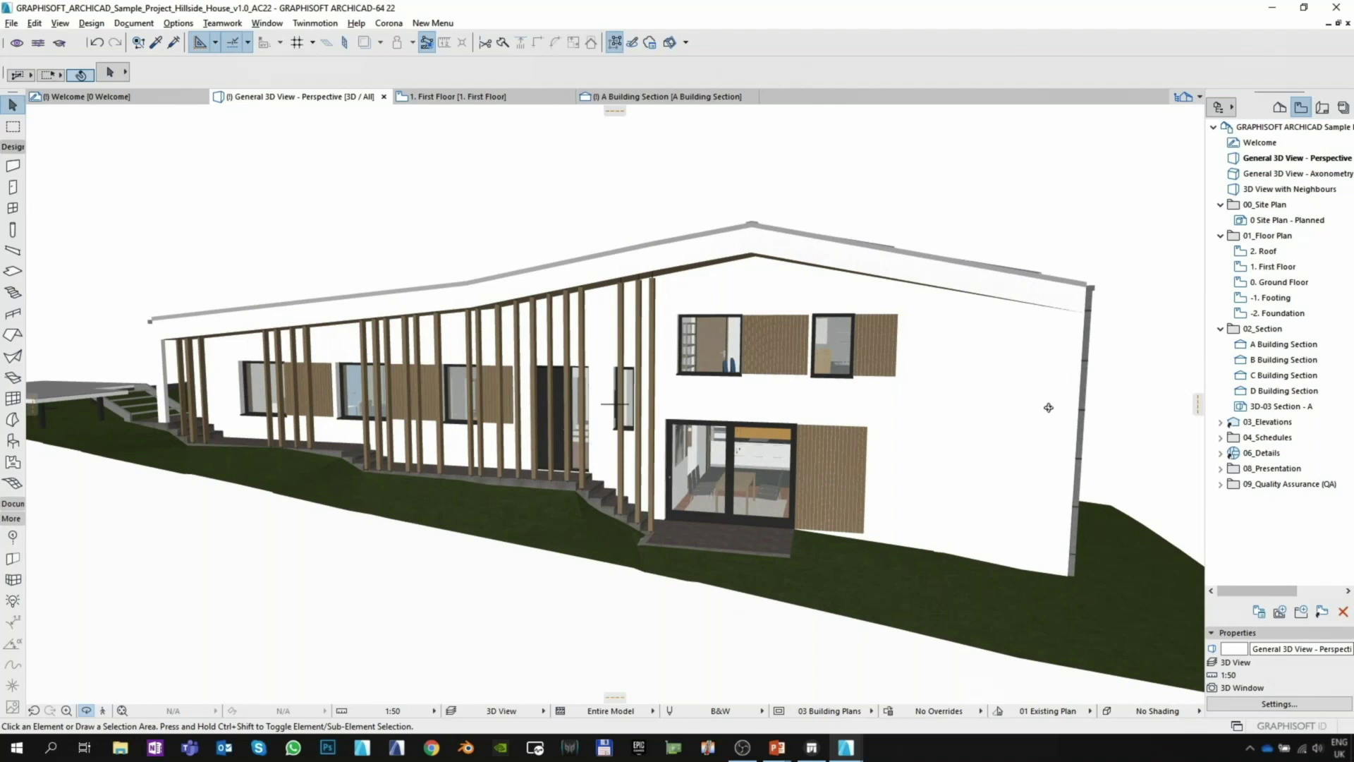
Expand the 06_Details folder and open the D-01 Detail drawing.
left_click(1221, 453)
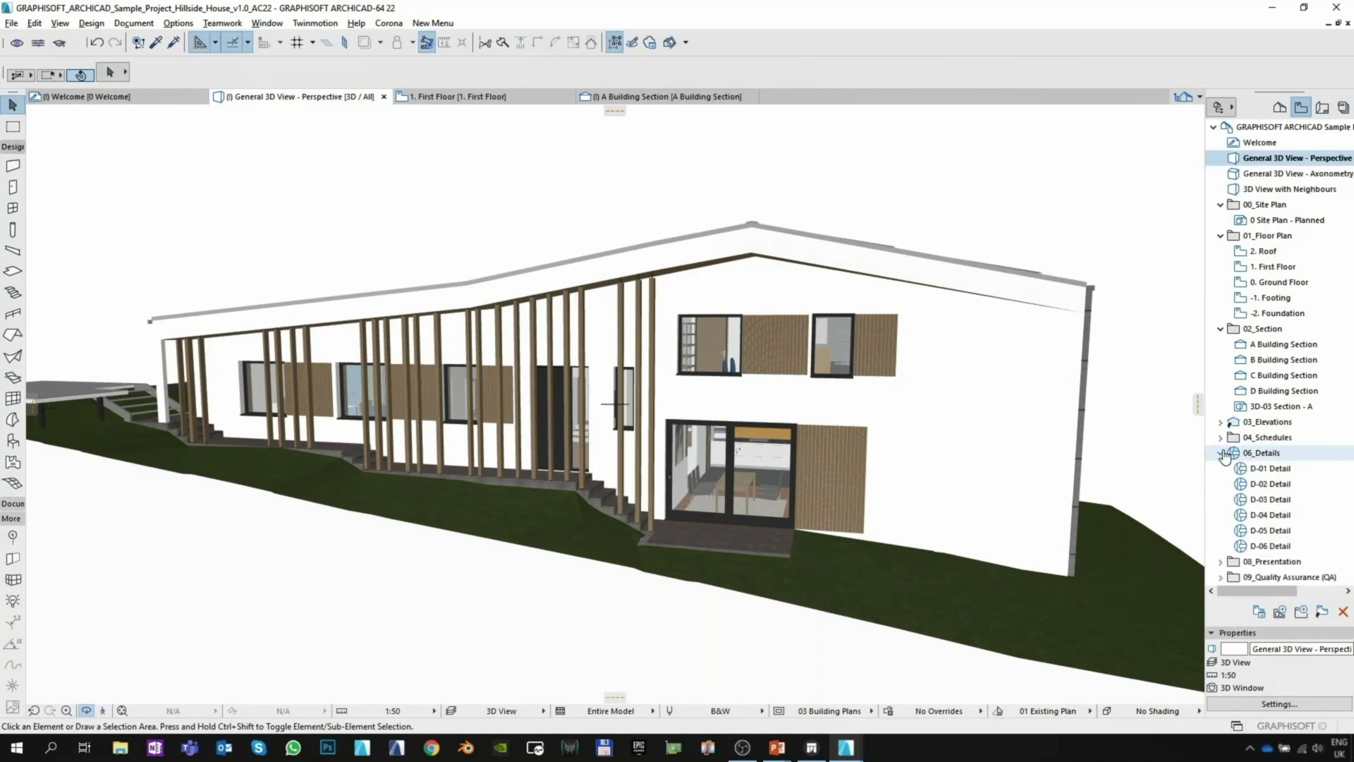
double_click(1271, 469)
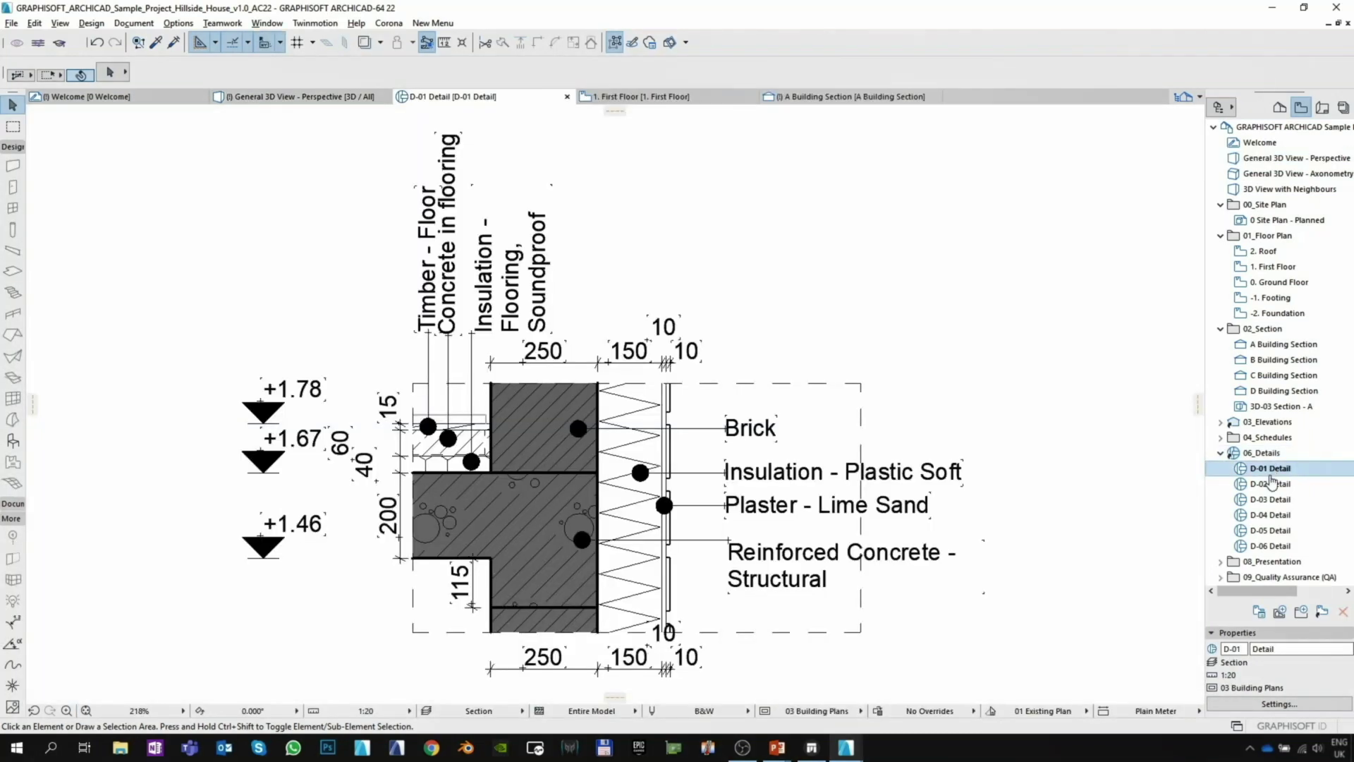
Open the D-02, D-03, D-04, D-05 and D-06 Detail drawings one after another to examine each construction detail.
left_click(1272, 484)
double_click(1273, 485)
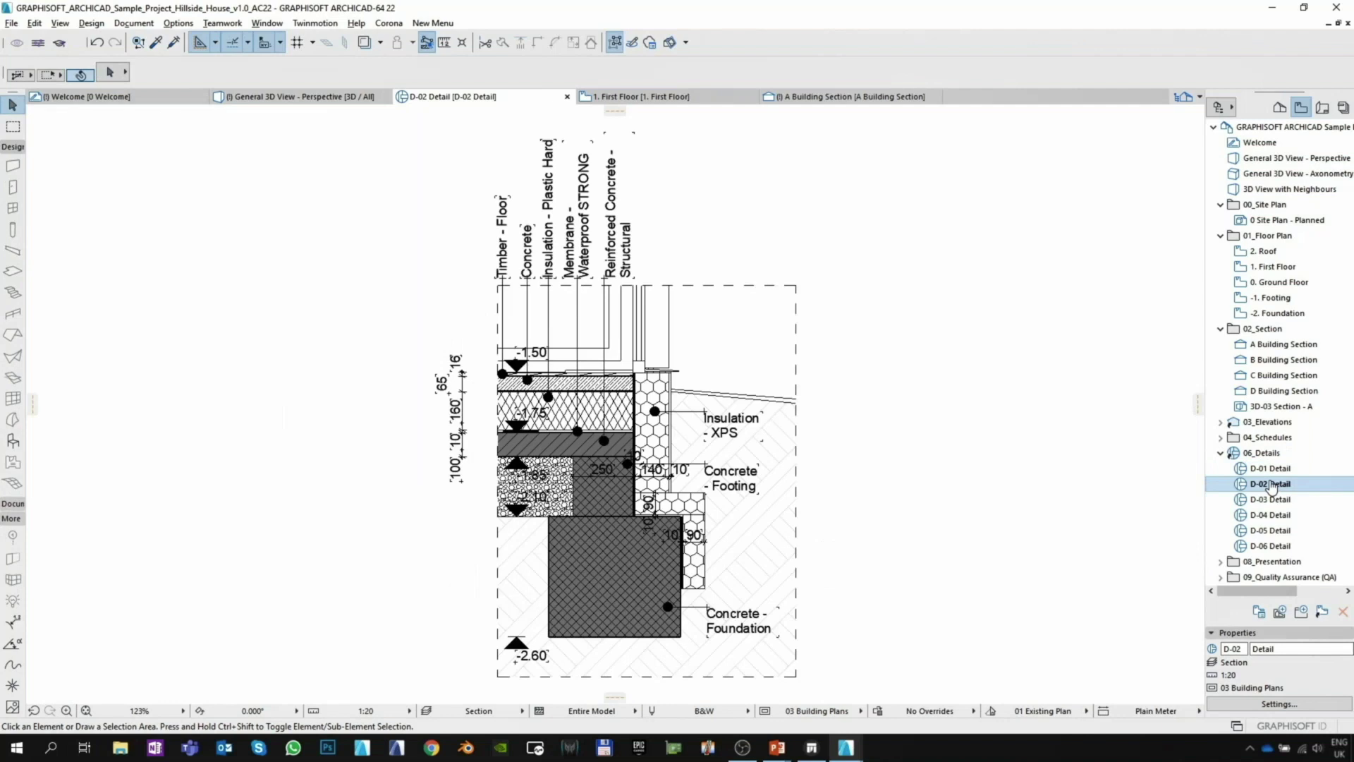
double_click(1270, 499)
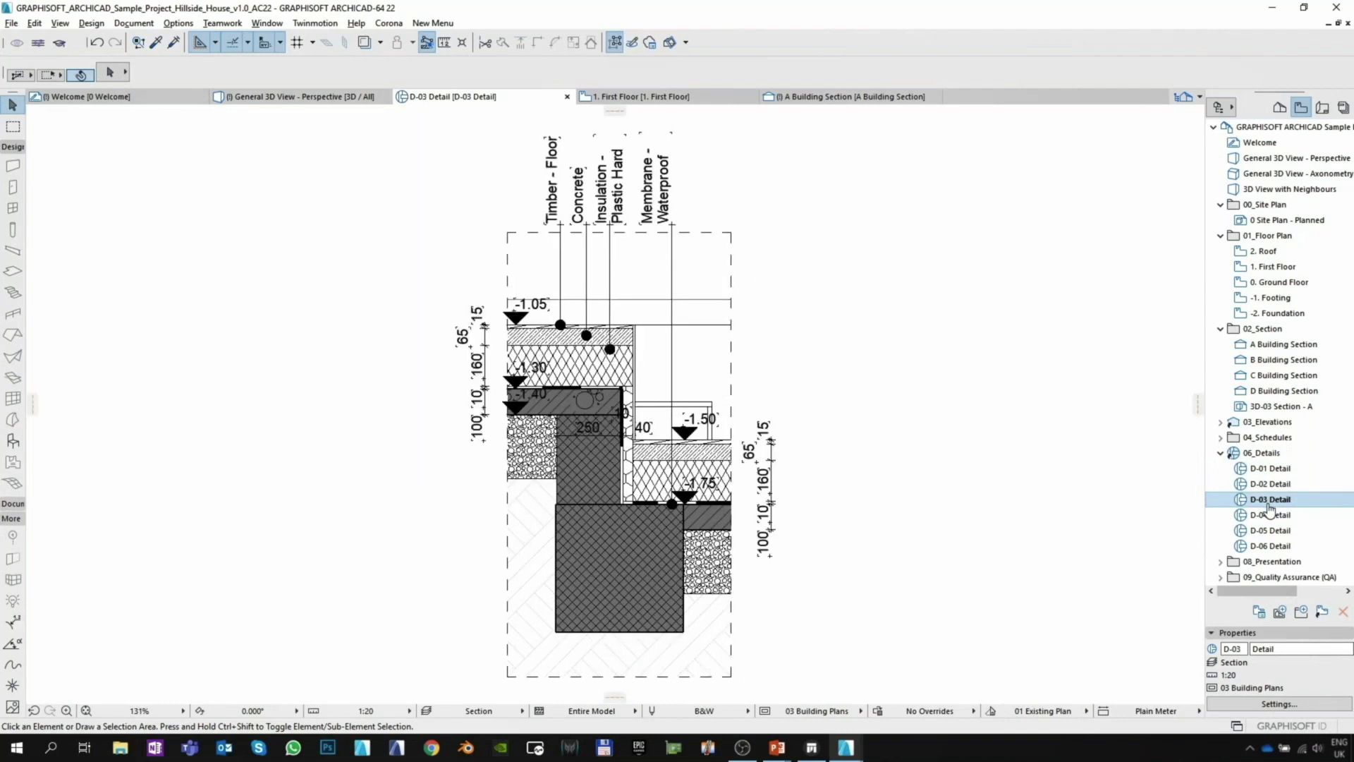
double_click(1270, 518)
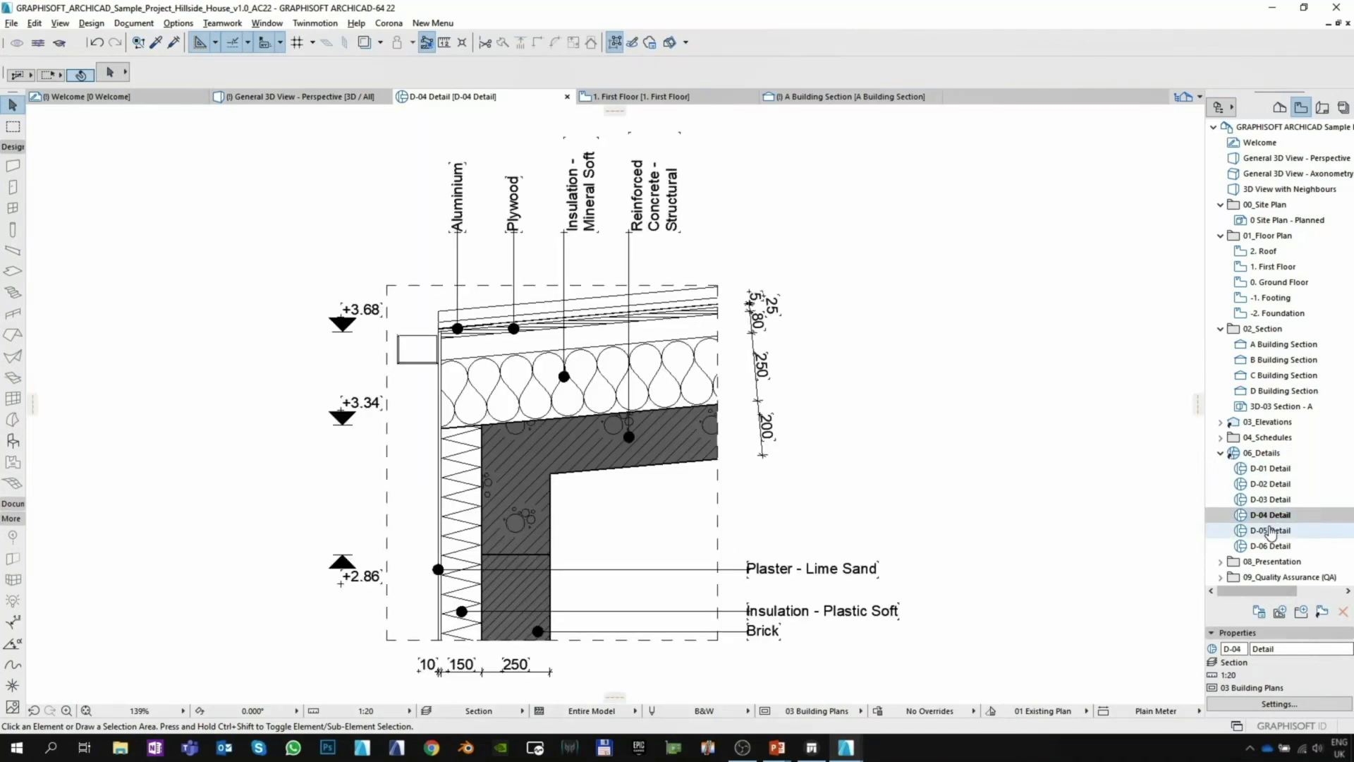
double_click(1271, 530)
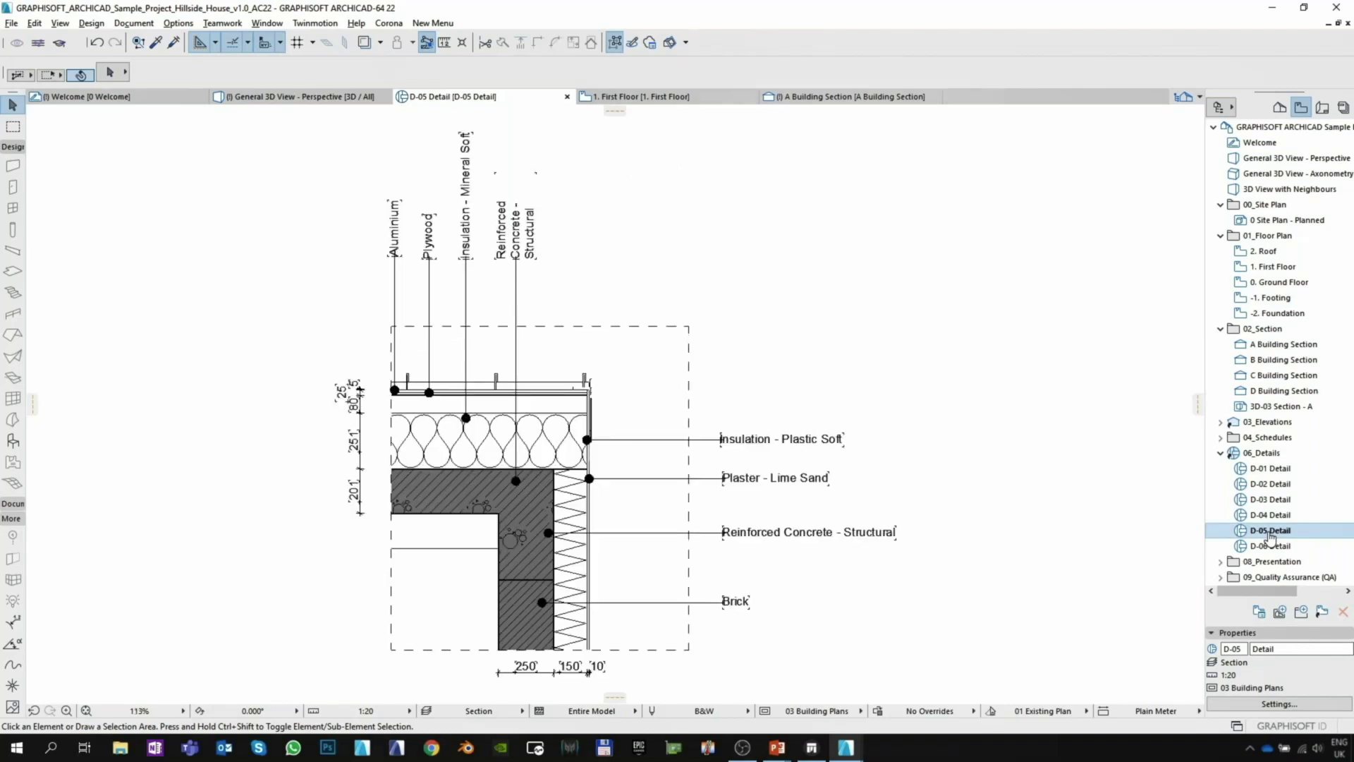
double_click(1271, 545)
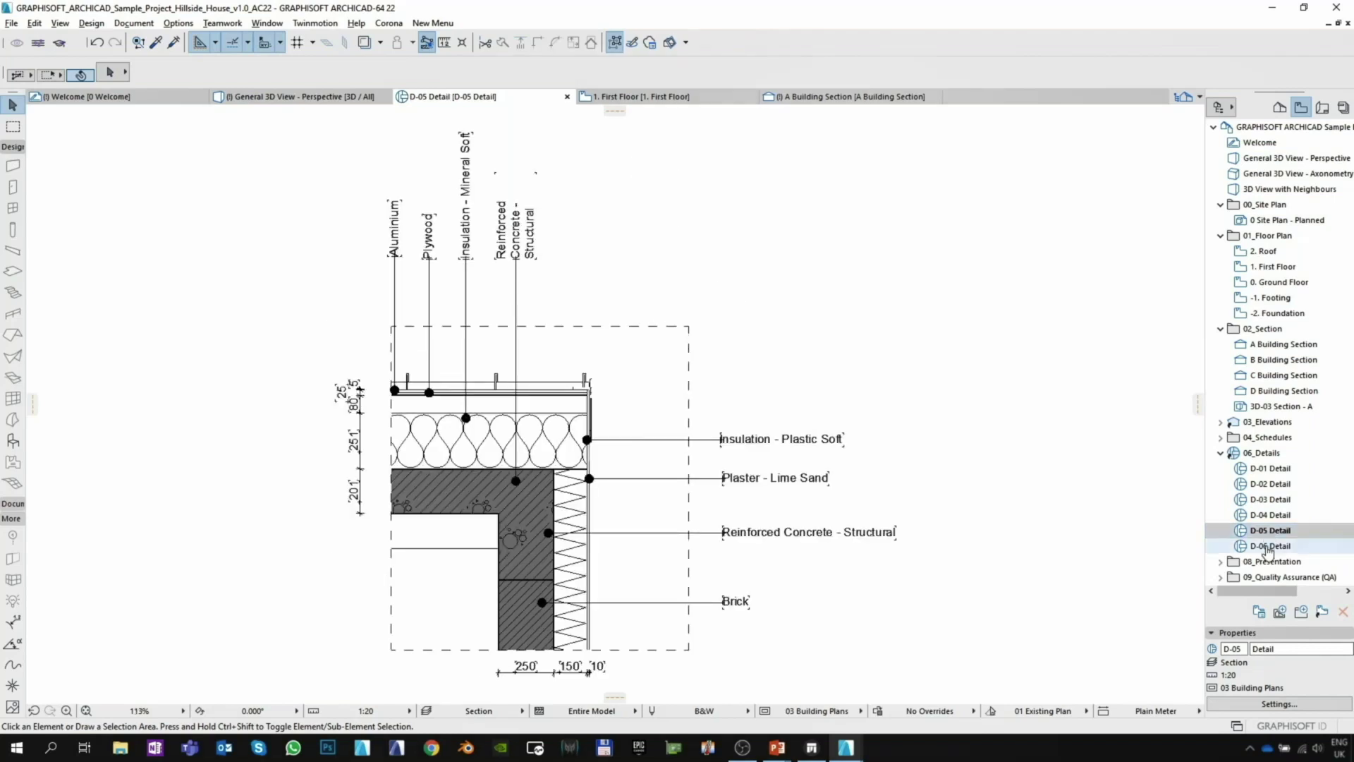
scroll(878, 443, "down", 2)
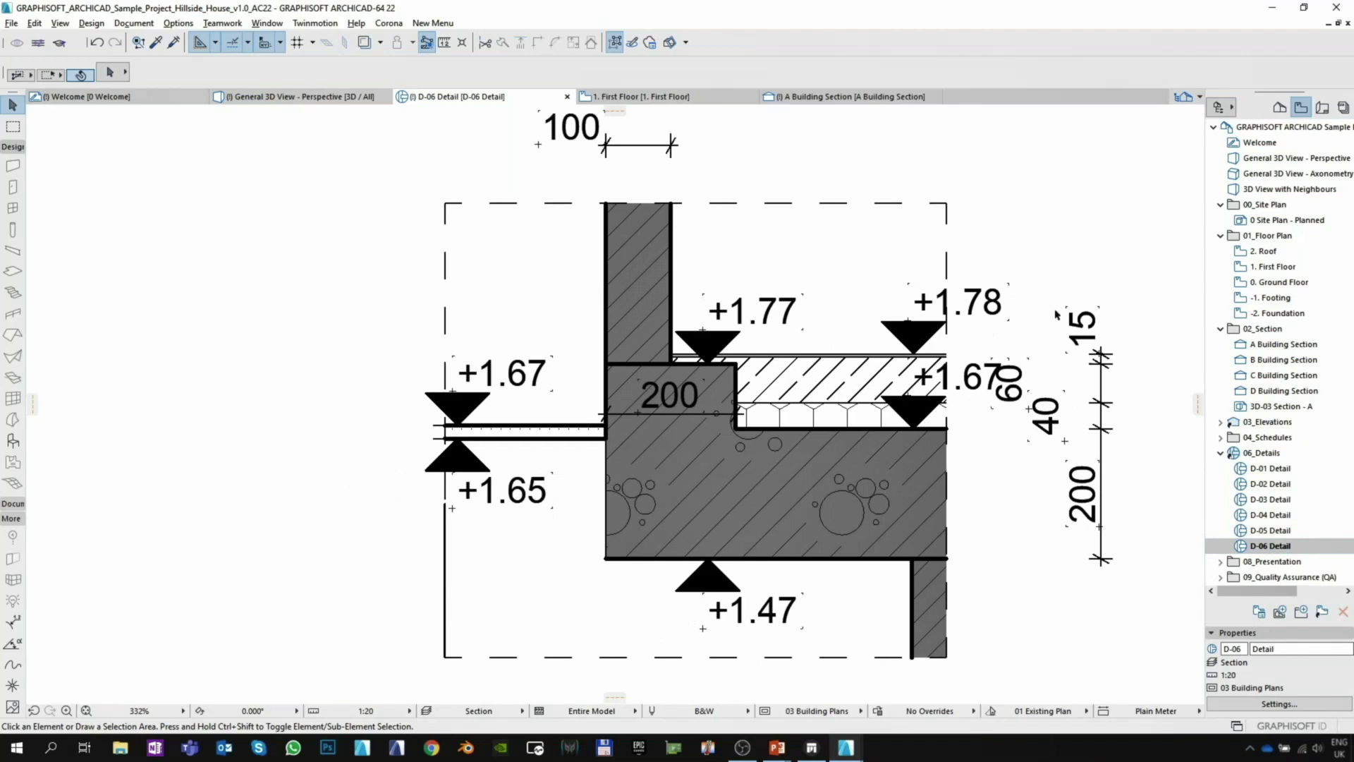
Collapse 06_Details and open the 1 West Elevation - Close view from the Simplified elevations in 08_Presentation.
left_click(1221, 455)
left_click(1220, 468)
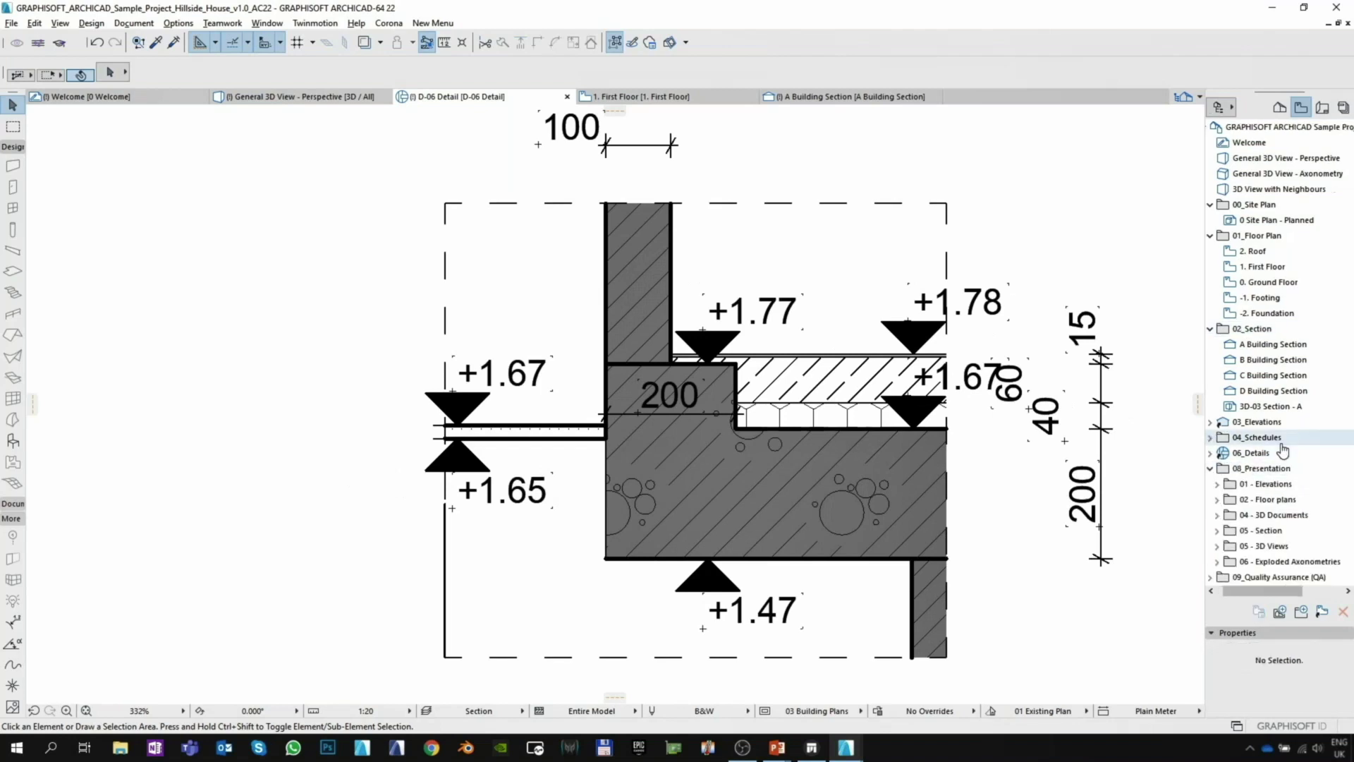
left_click(1228, 484)
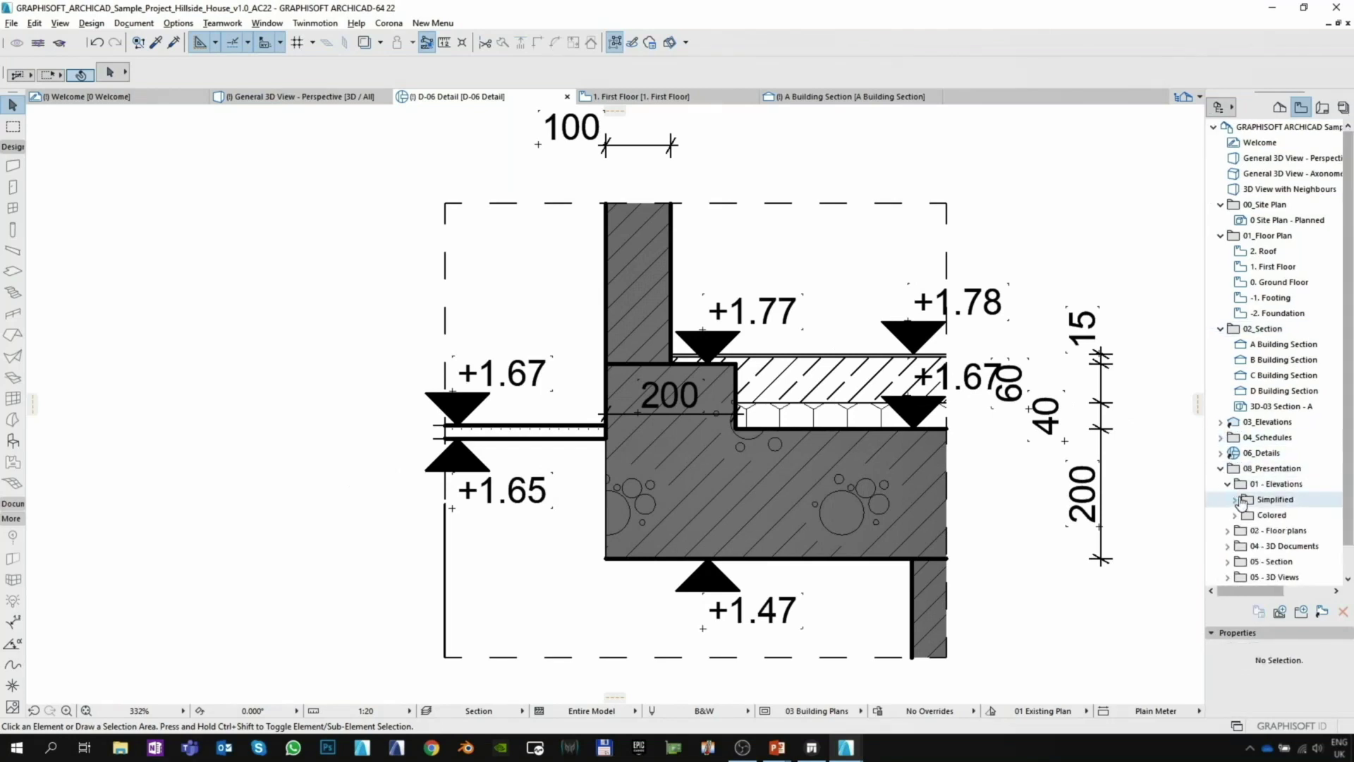
left_click(1236, 500)
double_click(1278, 514)
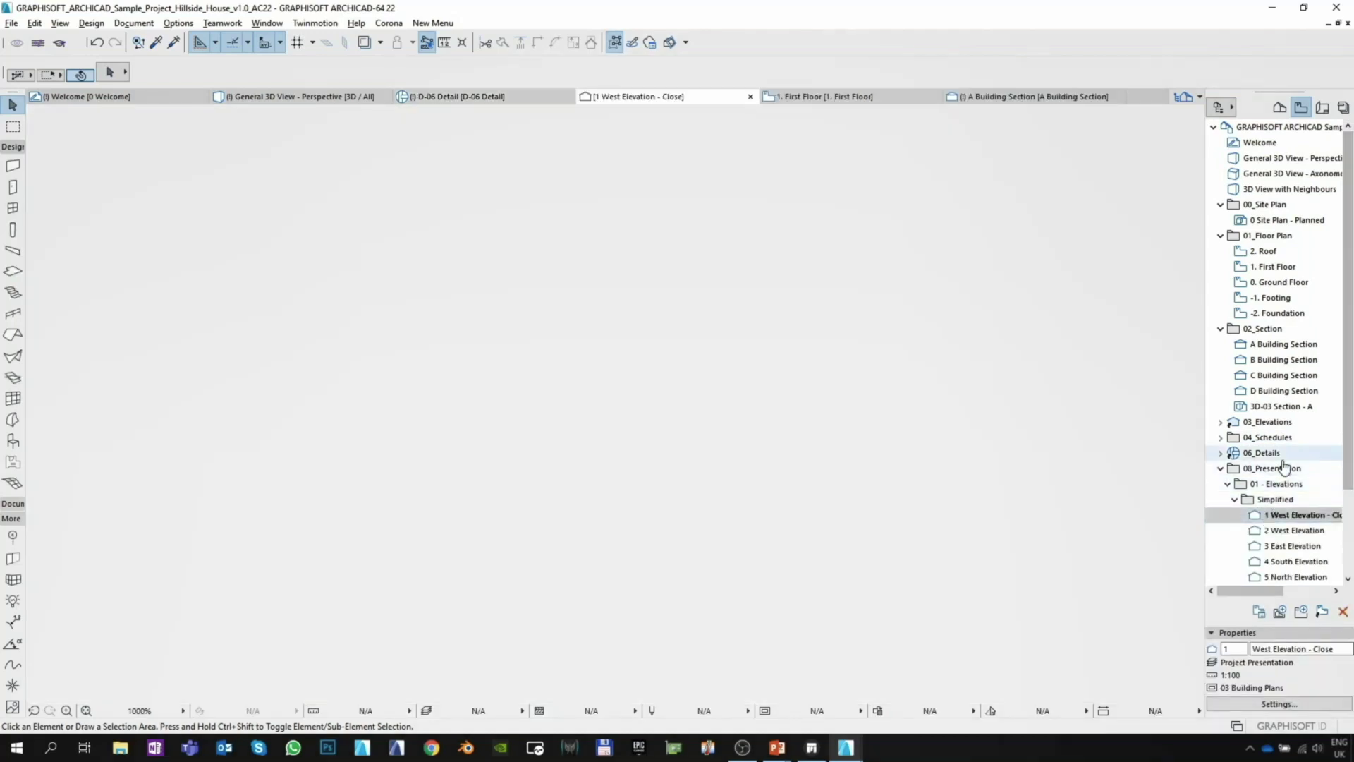
Open the presentation floor plans 1. First Floor and 0. Ground Floor from 02 - Floor plans to examine their coloured layouts.
scroll(1283, 468, "down", 2)
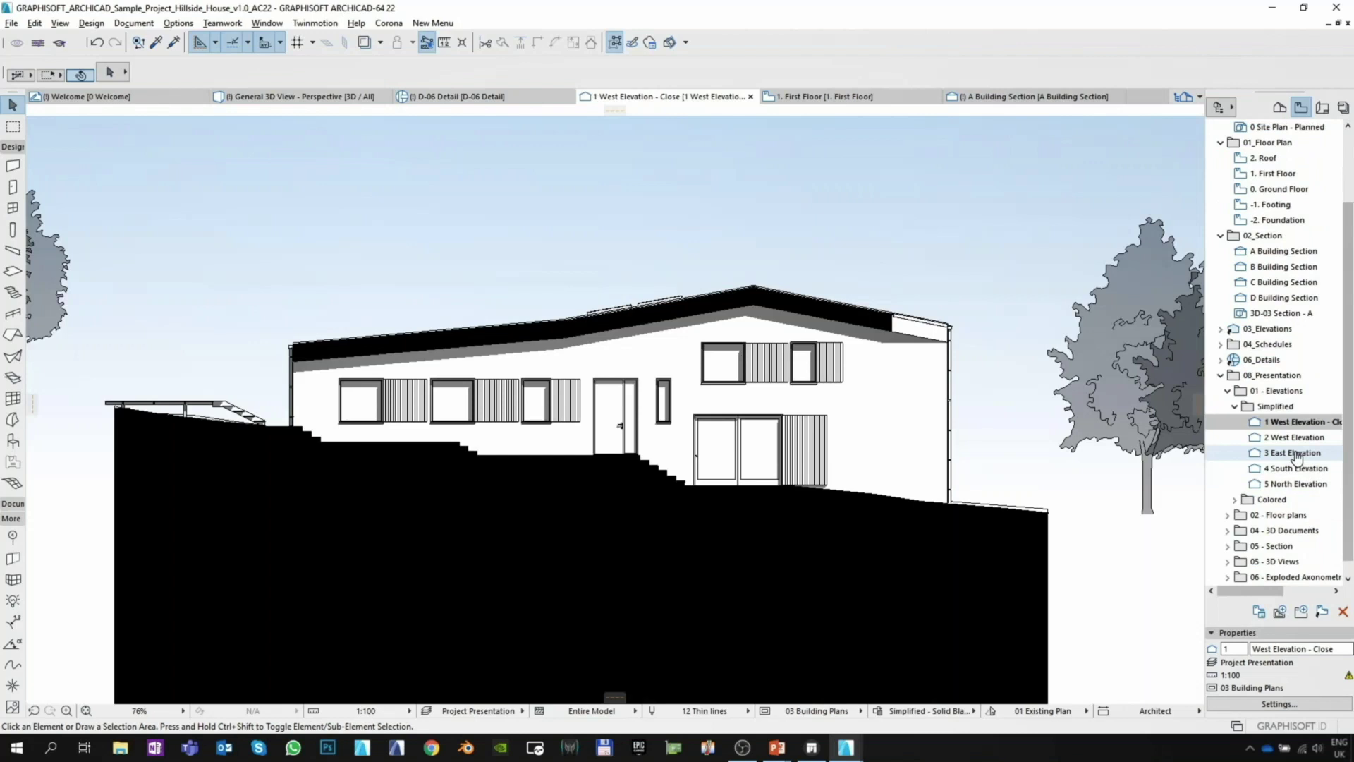
double_click(1254, 515)
left_click(1264, 531)
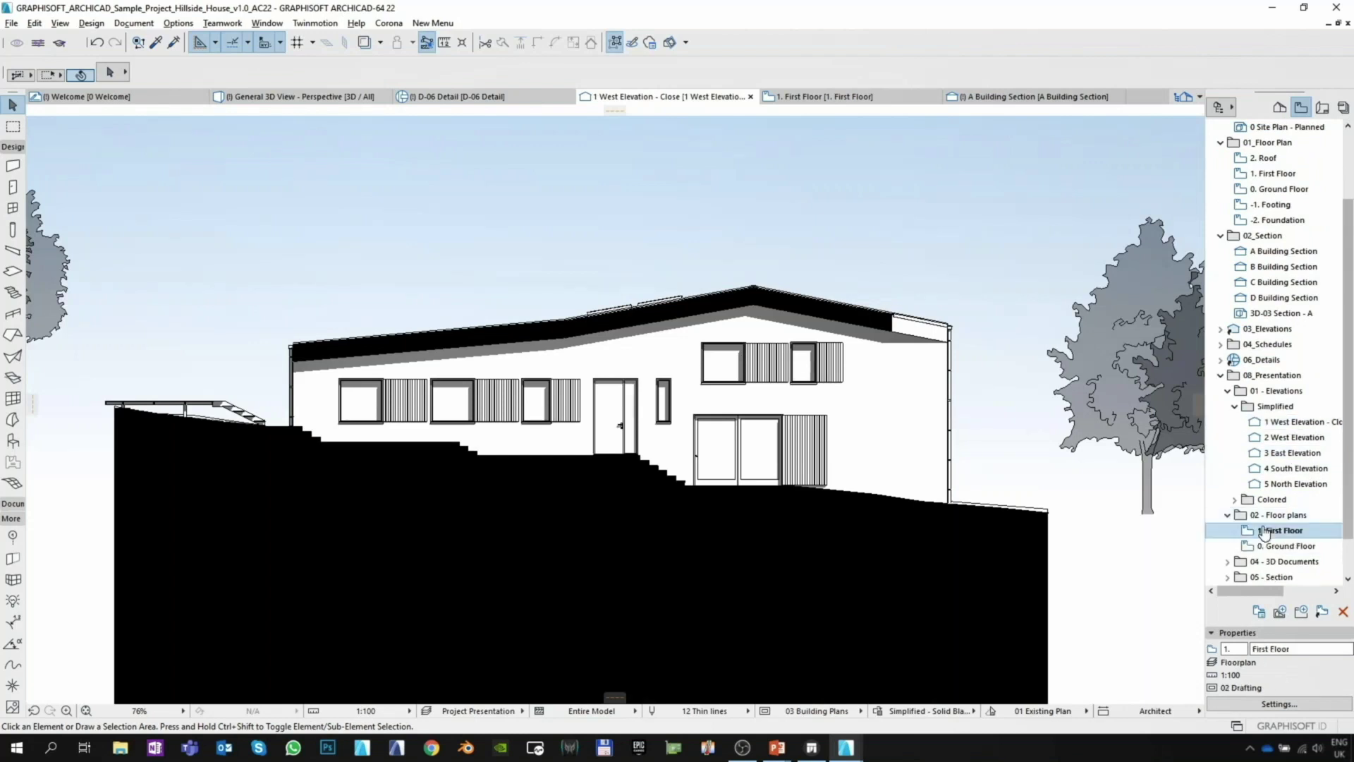
double_click(1264, 531)
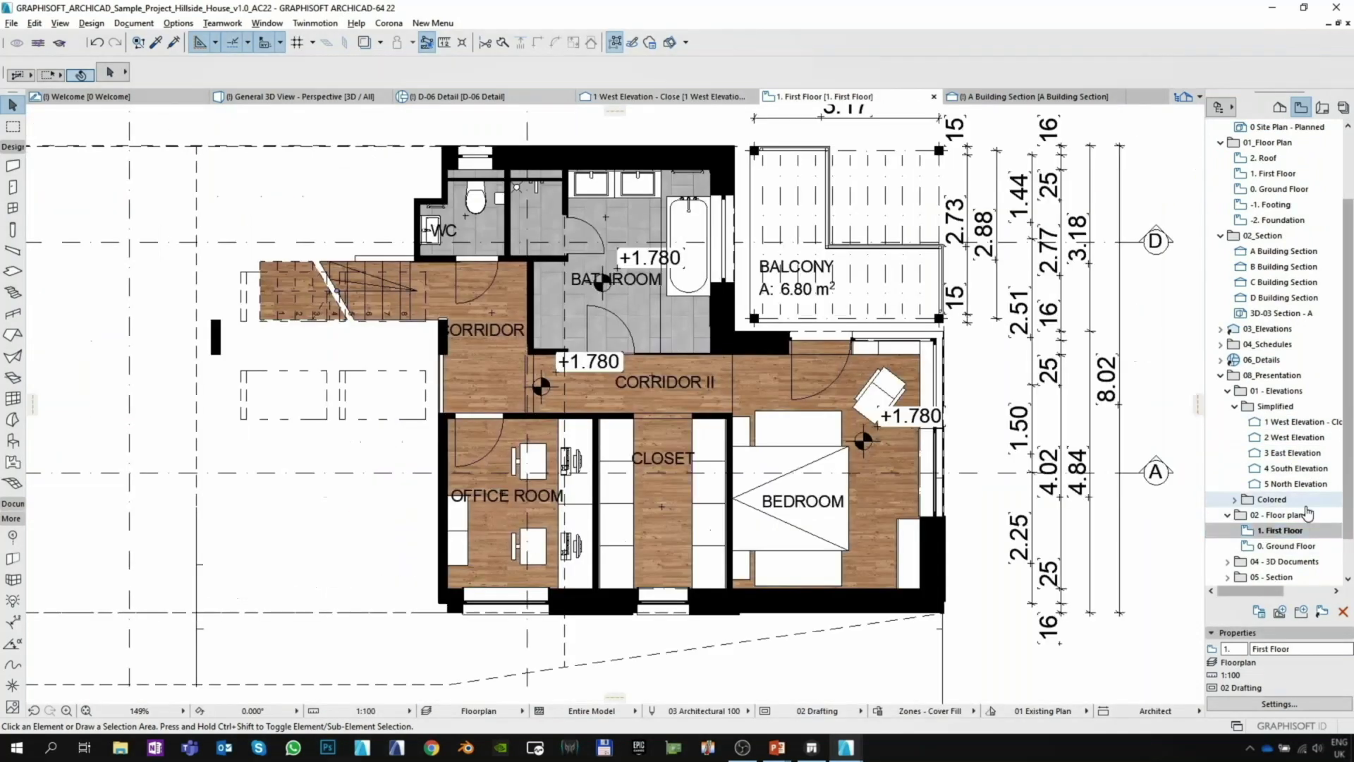
double_click(1283, 546)
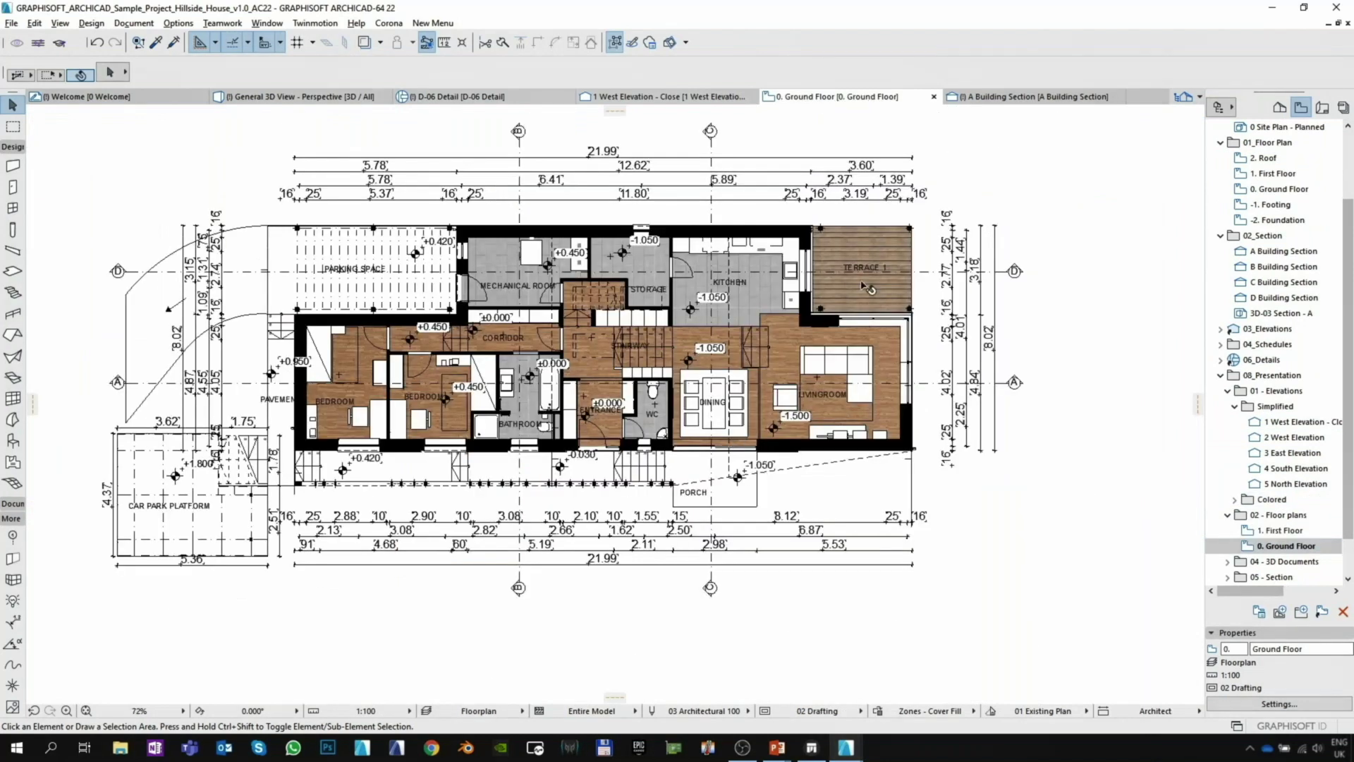
scroll(861, 296, "up", 1)
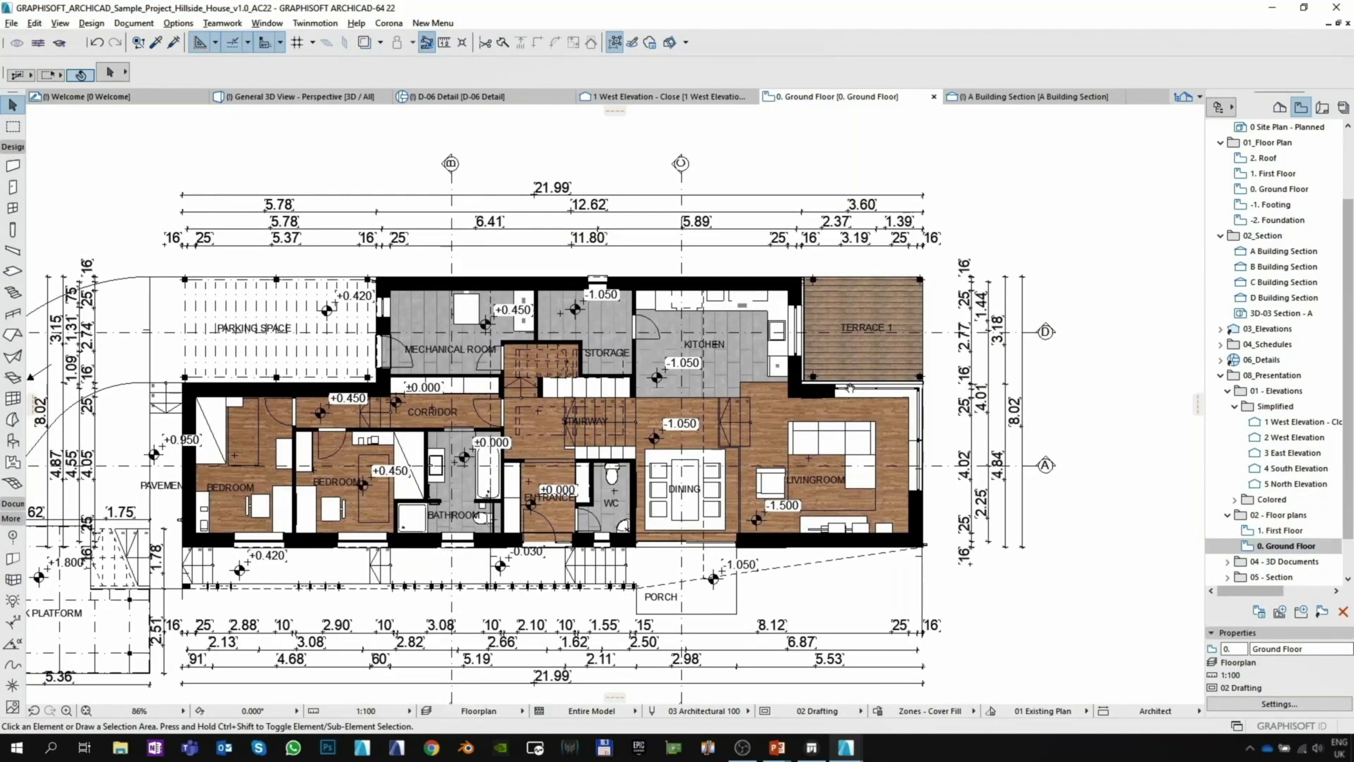
middle_click_drag(850, 387, 923, 374)
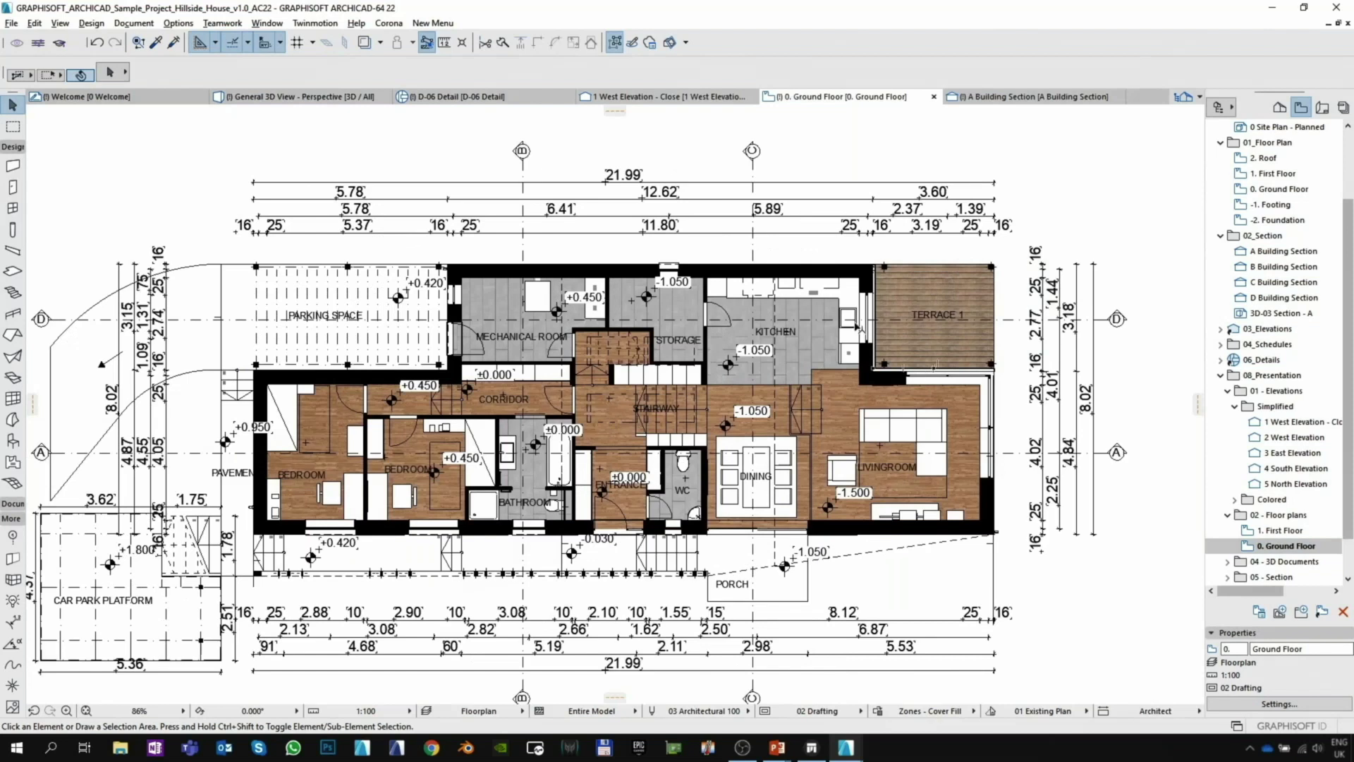
Show the general 3D perspective, open 3D-03 Section - A, and inspect the +2.38 level dimension text beside the facade.
key("F3")
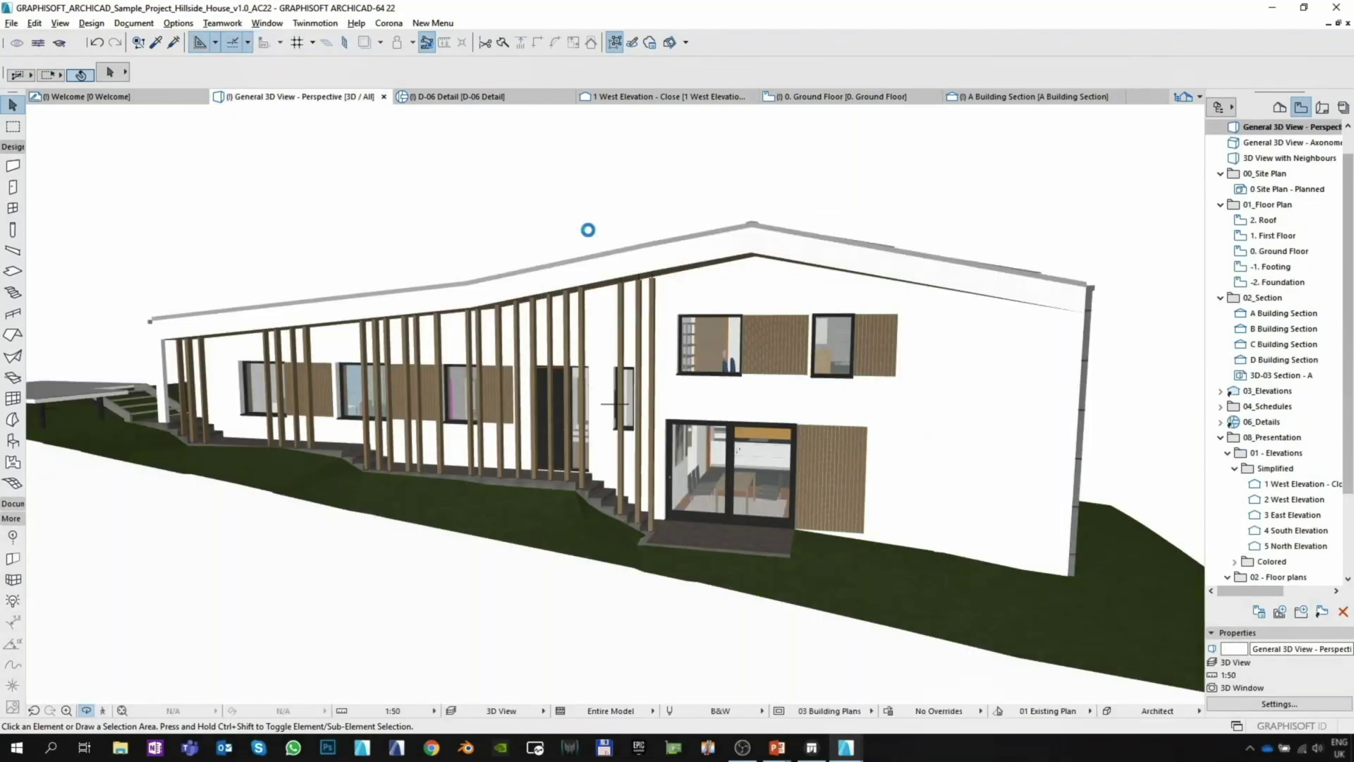
double_click(1291, 376)
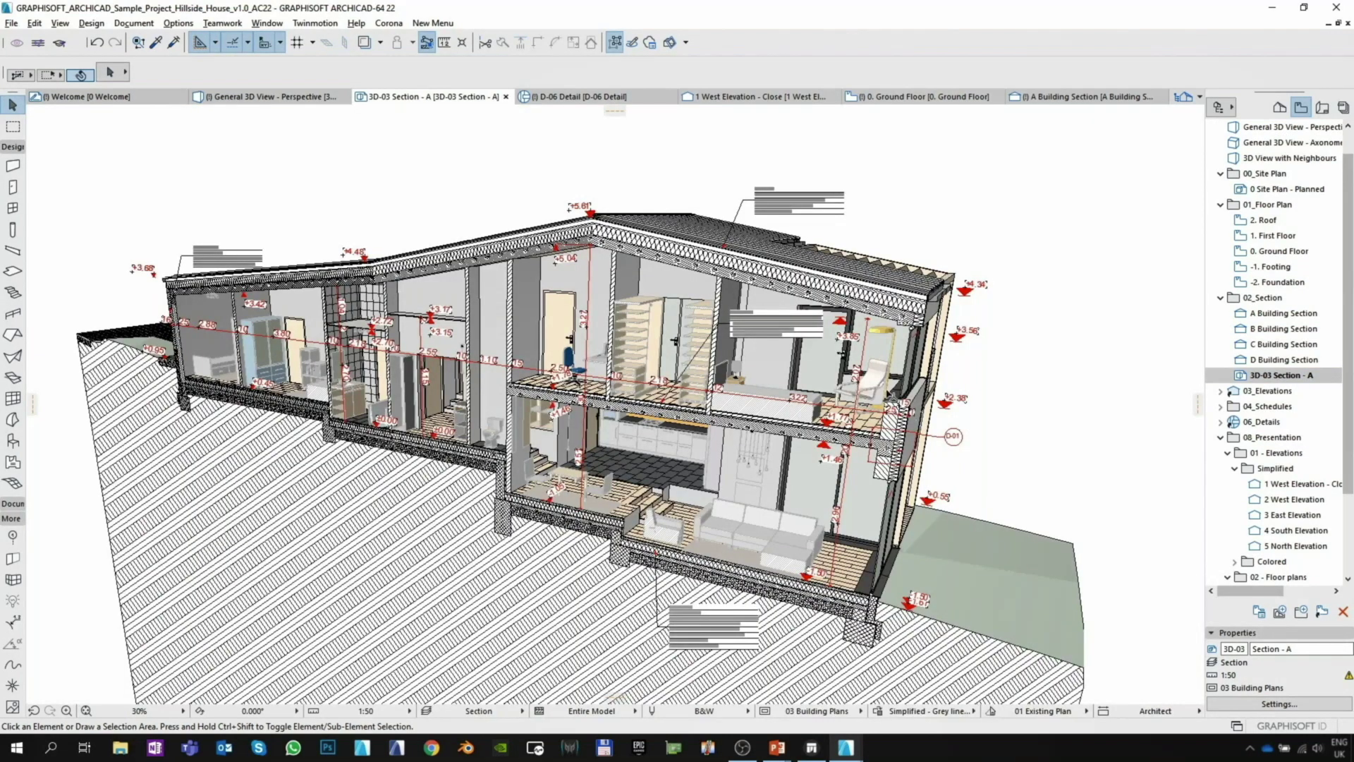
middle_click_drag(1029, 358, 1041, 345)
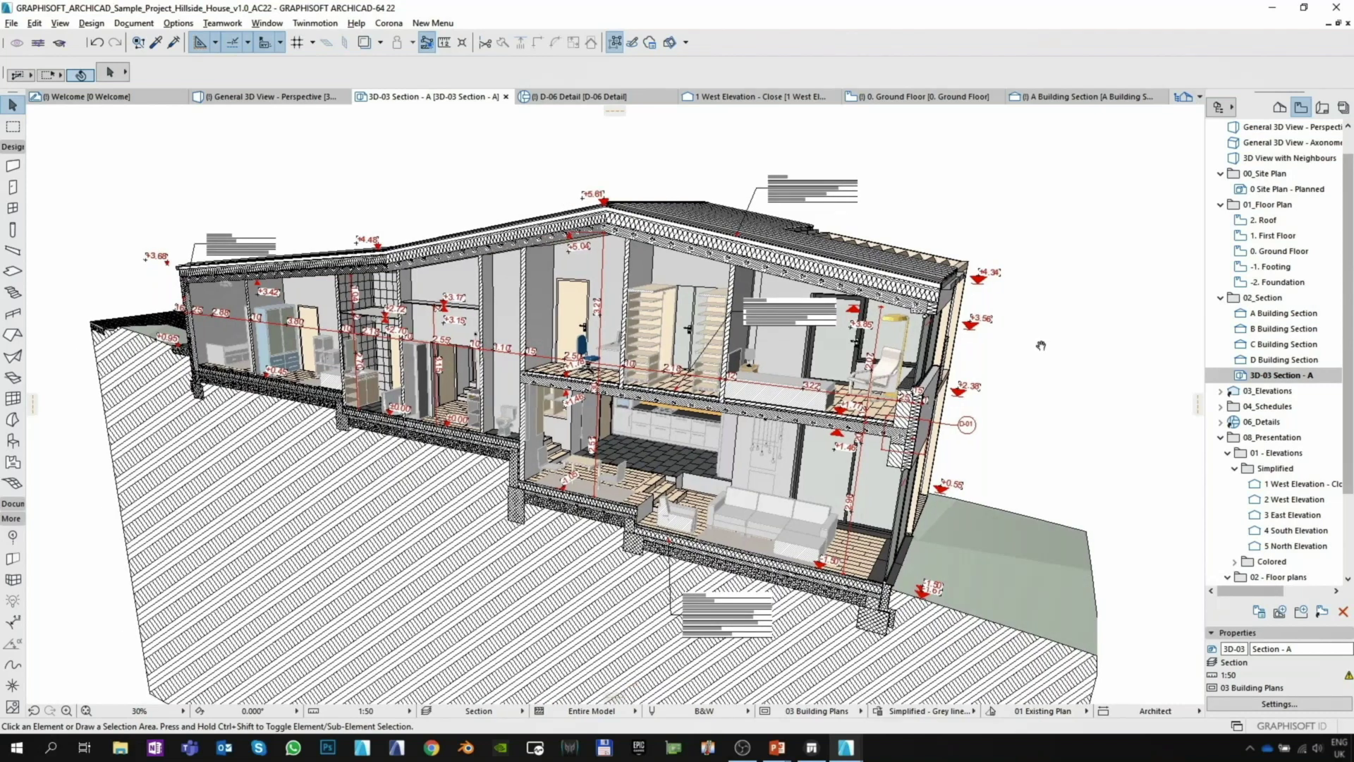
left_click(966, 390)
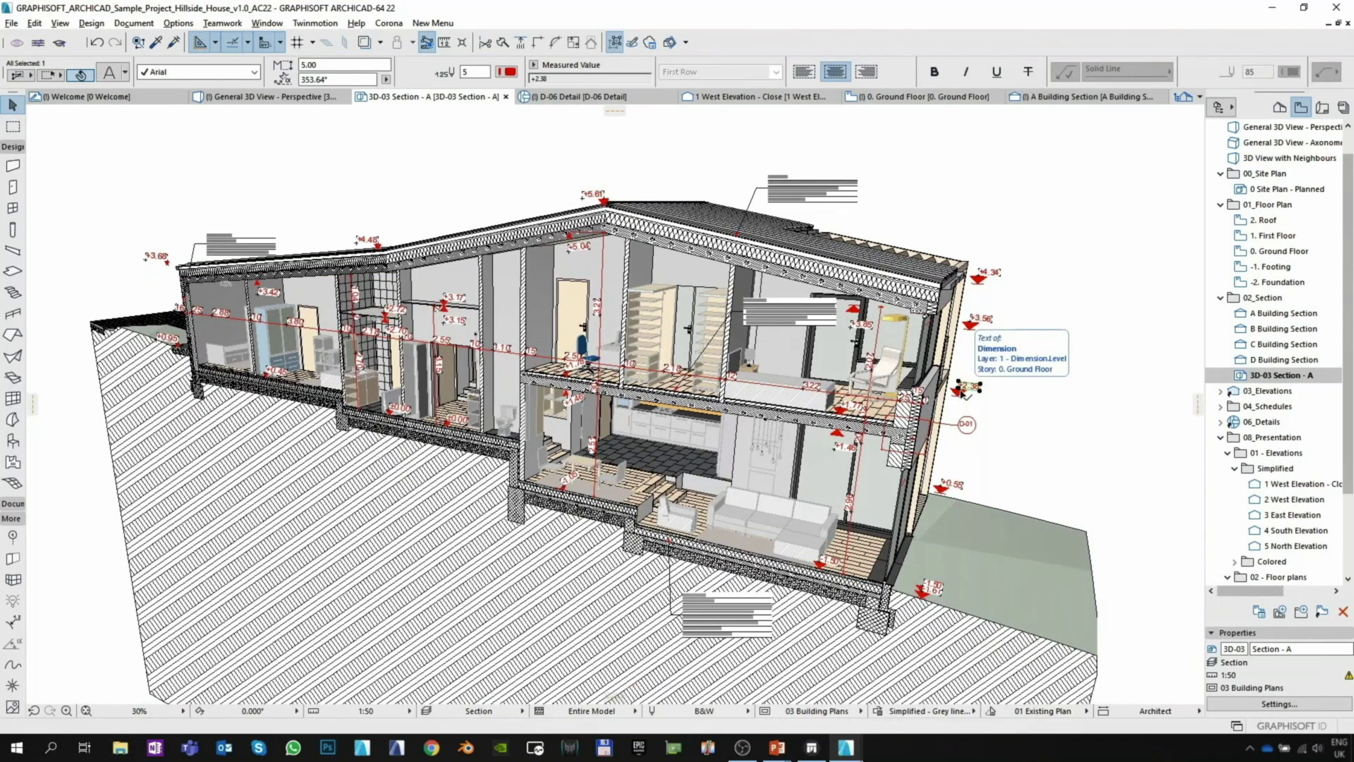
left_click(1055, 282)
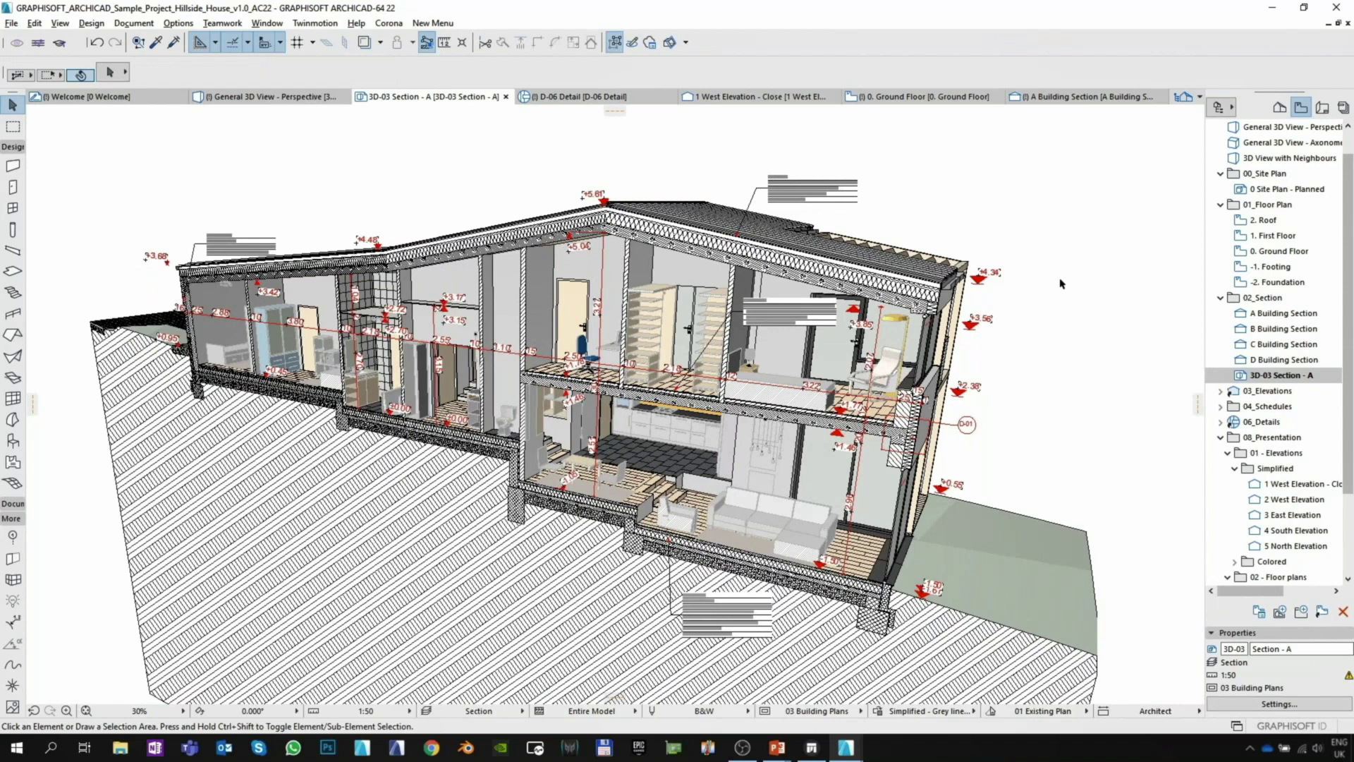
Open the White Model view from the presentation 3D Views and orbit to a lower angle on the house.
scroll(1259, 474, "down", 3)
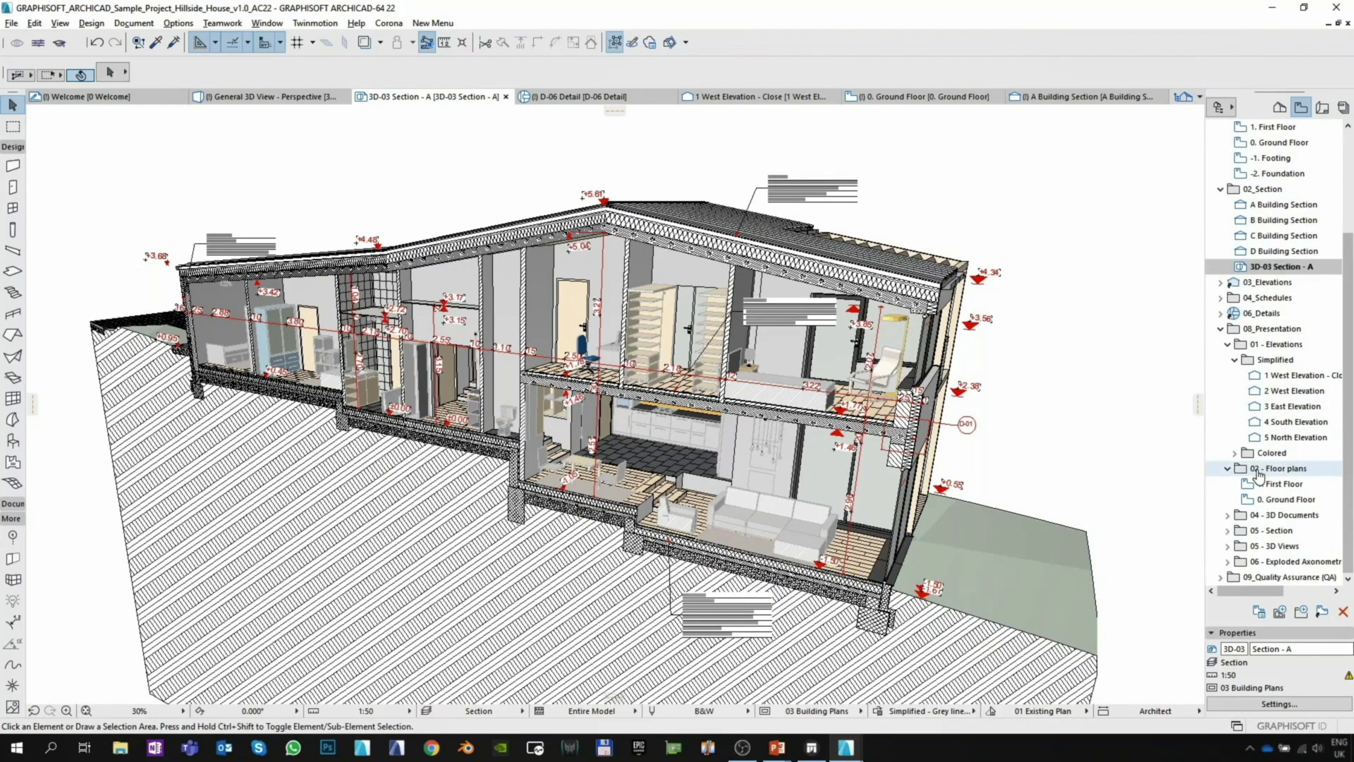
left_click(1229, 547)
double_click(1280, 562)
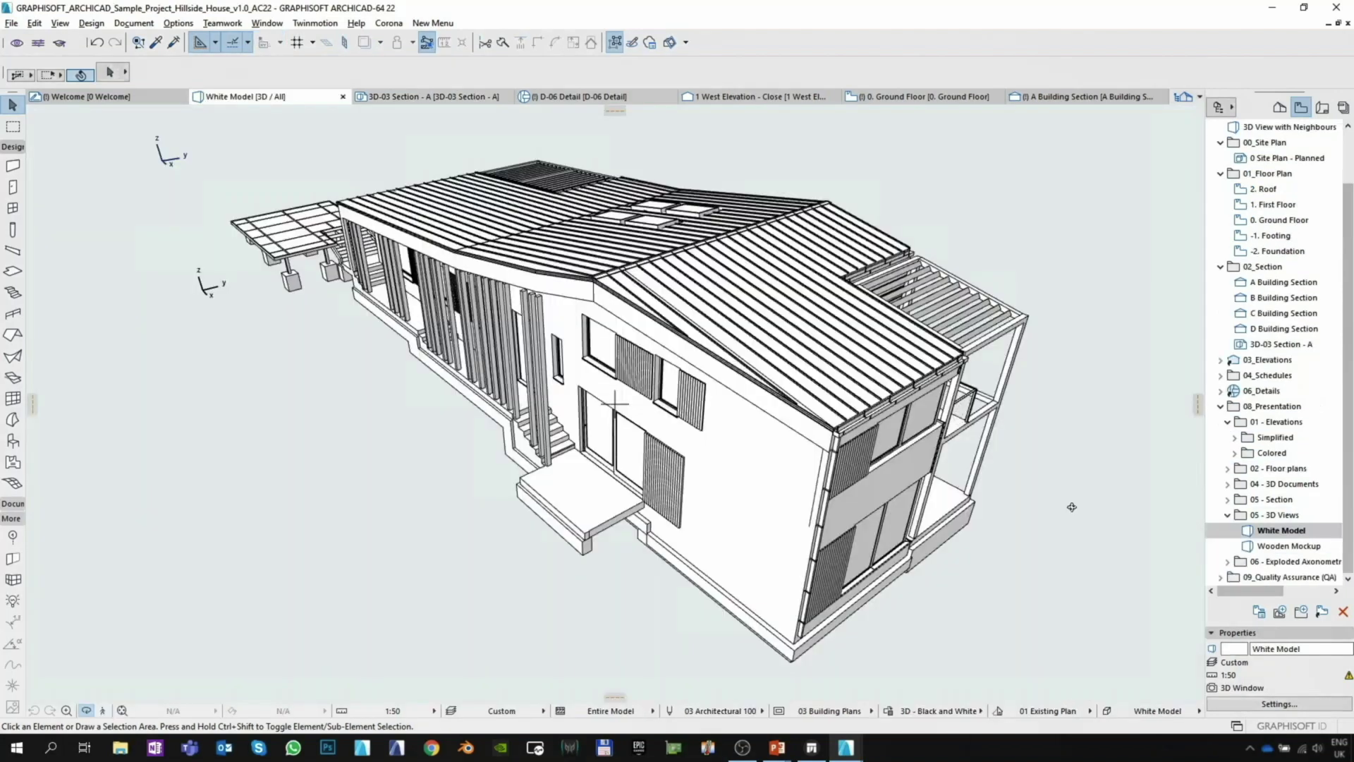
middle_click_drag(1071, 507, 721, 449, "shift")
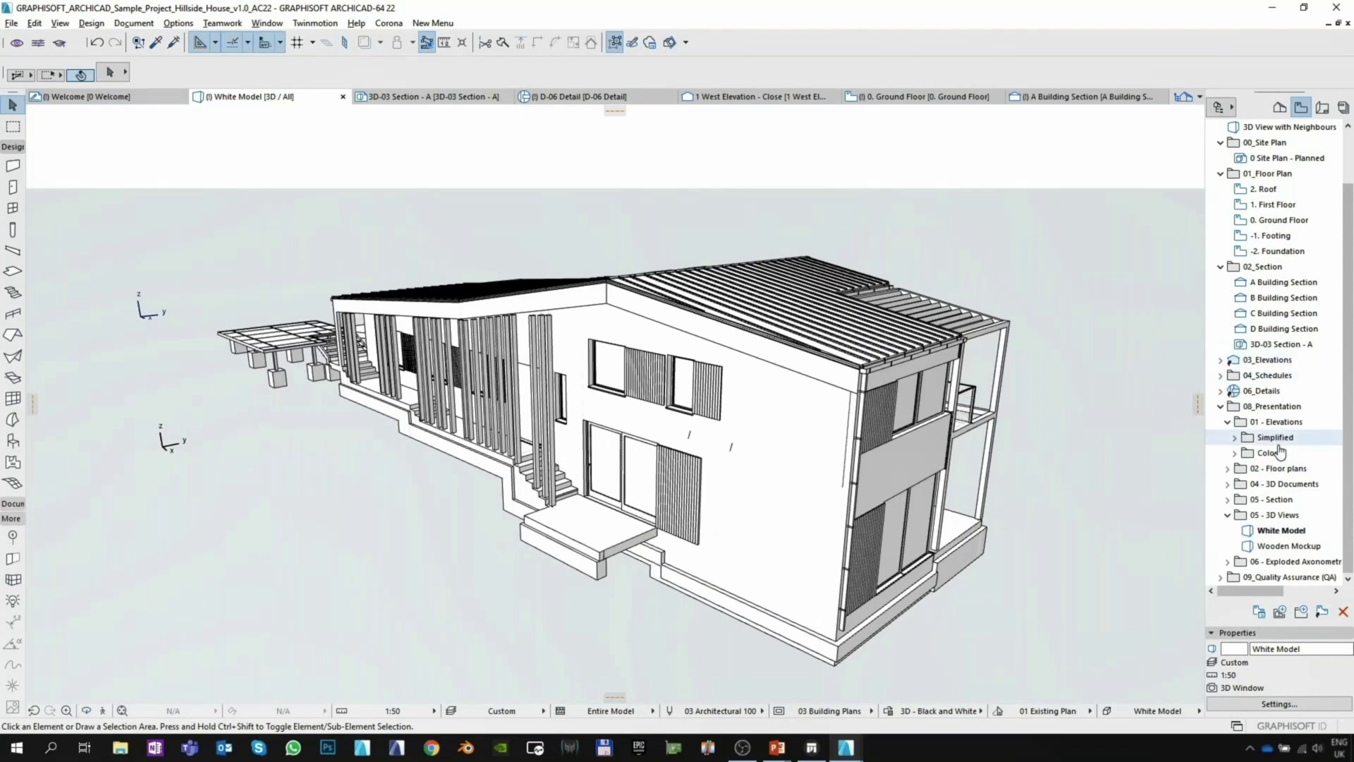
From 04 - 3D Documents, open the garden and street Perspective Linework views and examine the line drawings.
left_click(1228, 484)
scroll(1300, 486, "down", 1)
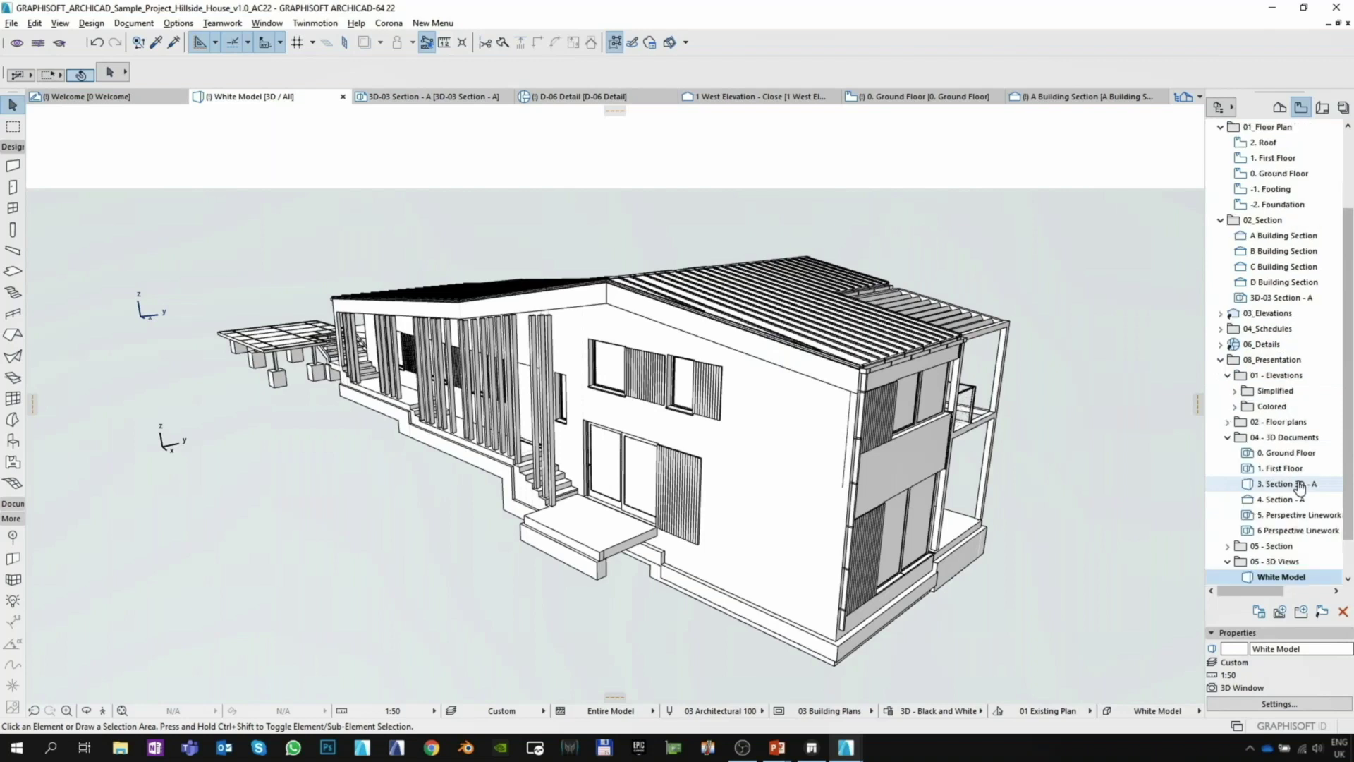
double_click(1282, 515)
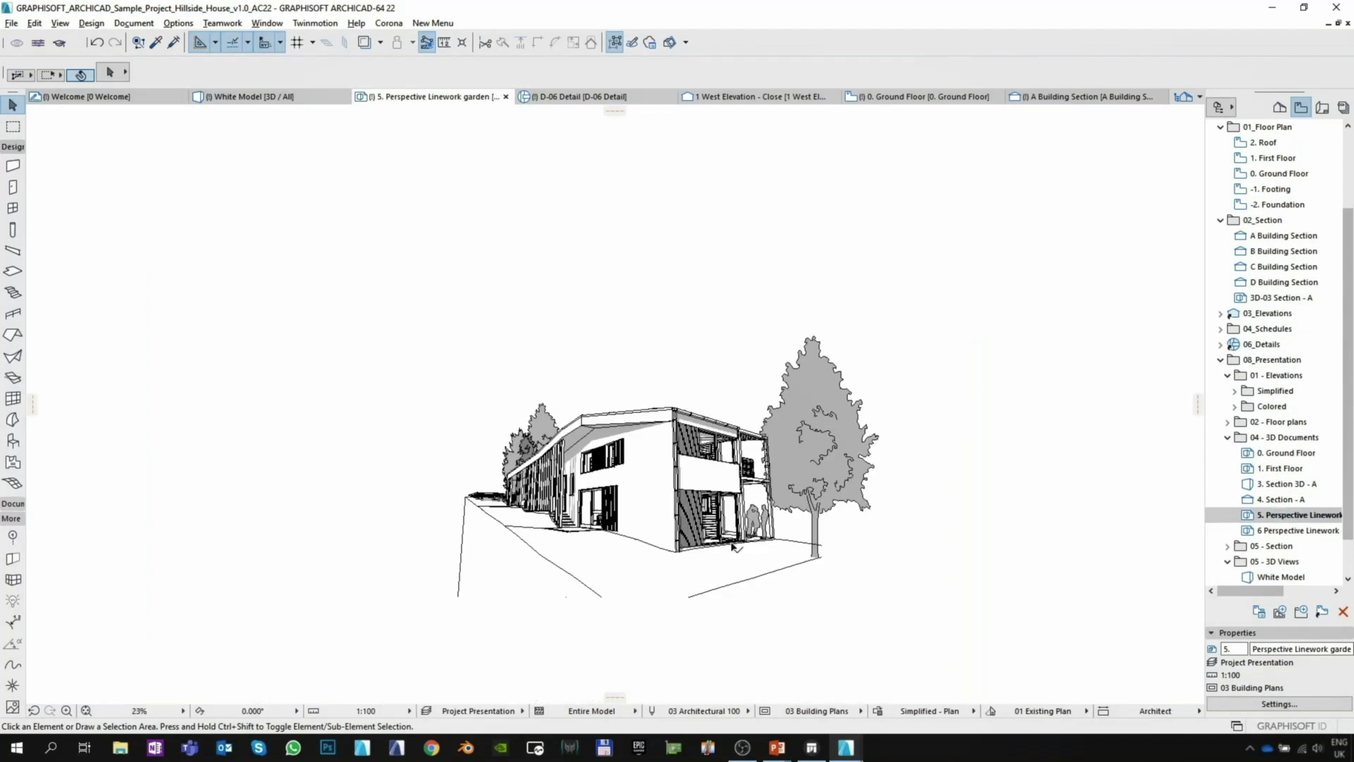
scroll(733, 547, "up", 5)
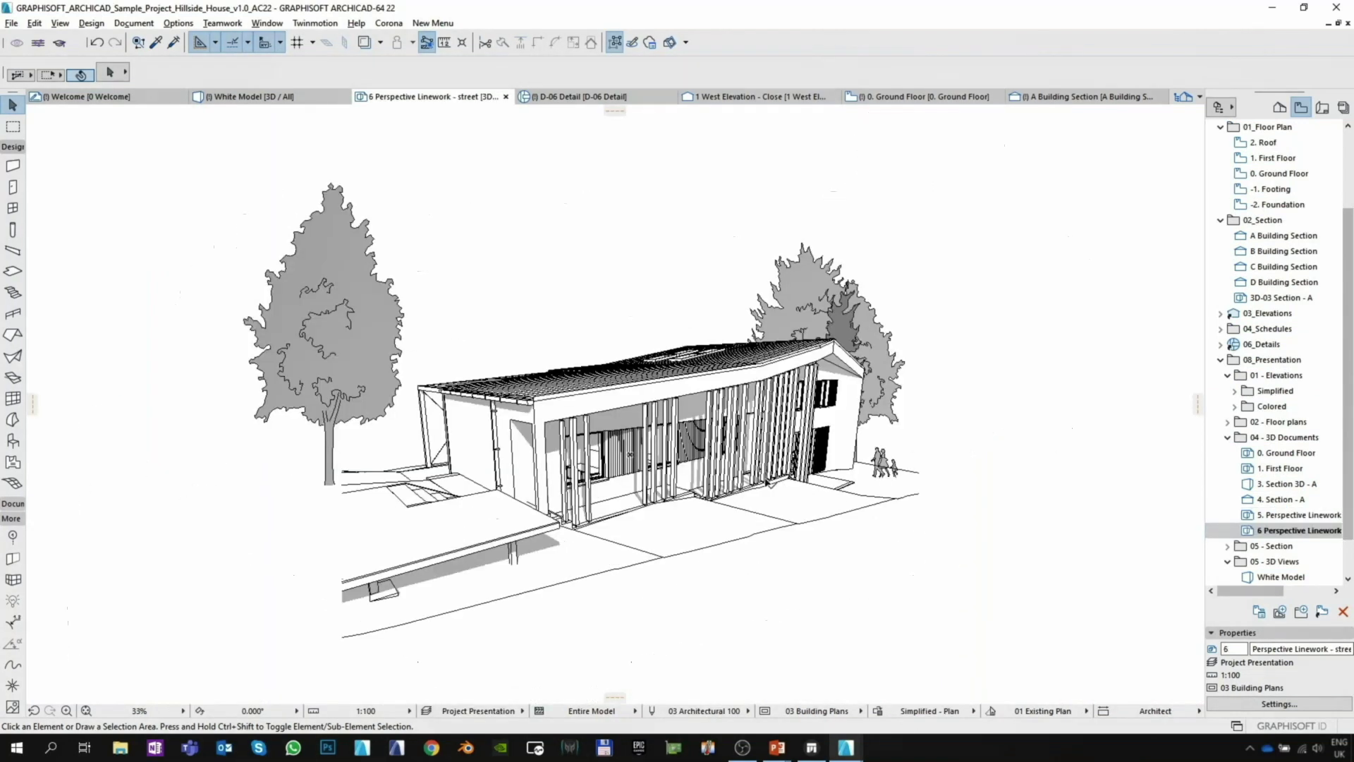
scroll(770, 483, "up", 2)
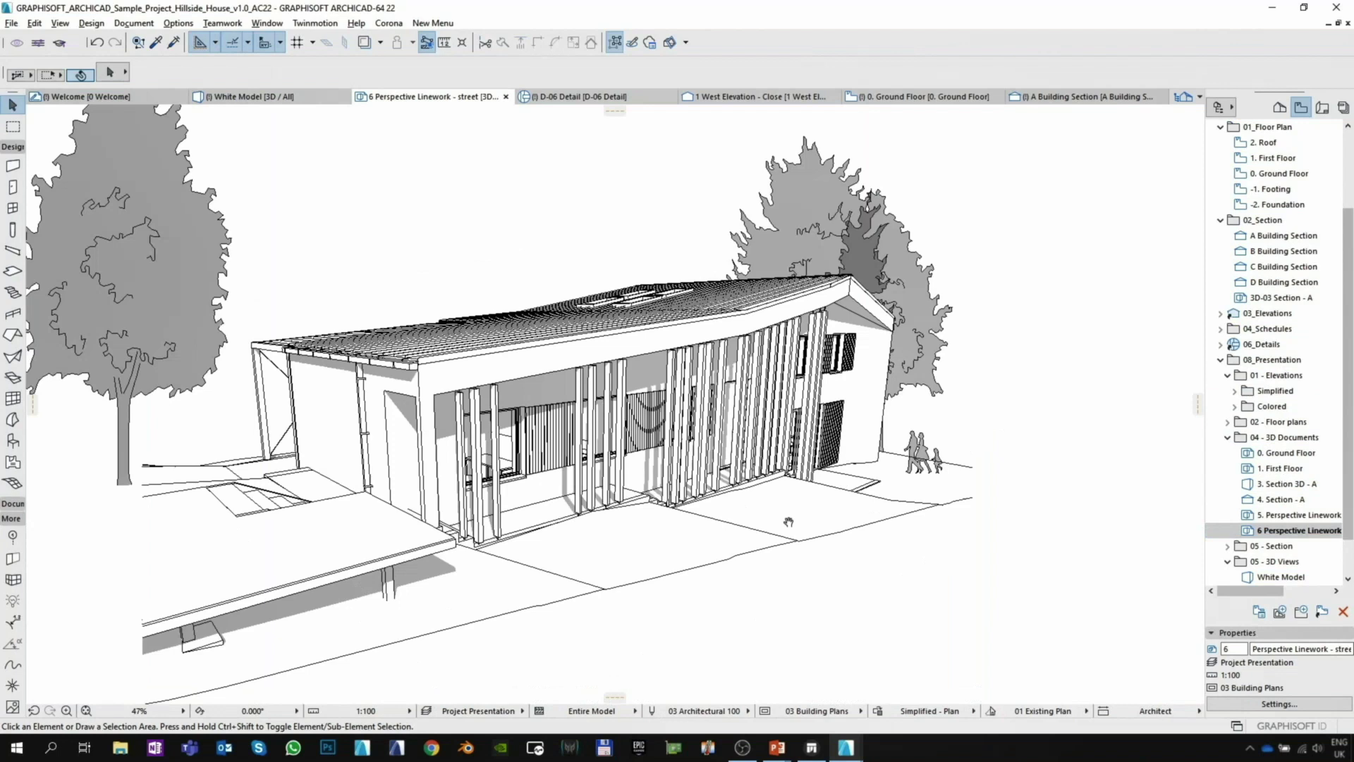
middle_click_drag(788, 522, 849, 515)
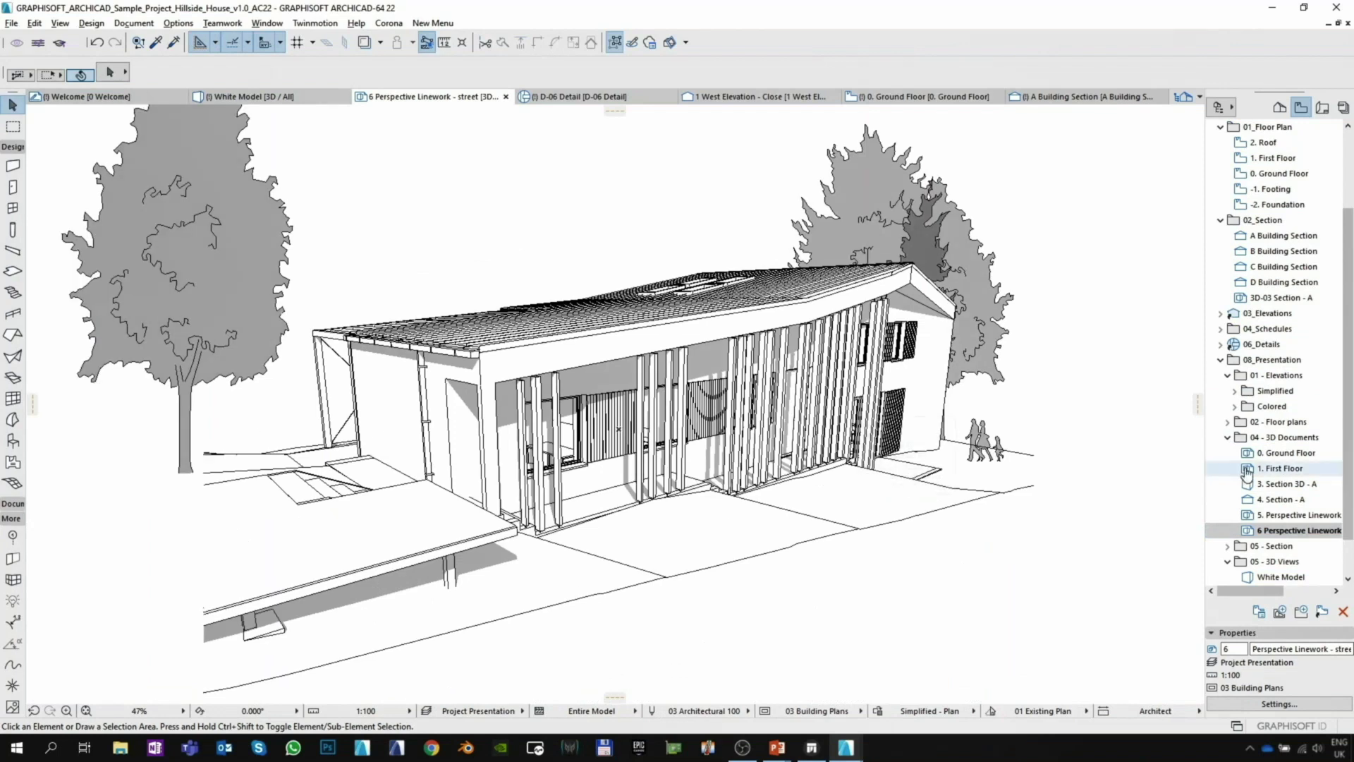
Collapse the 04 - 3D Documents subfolder and the whole 08_Presentation folder in the view list.
left_click(1228, 437)
left_click(1227, 426)
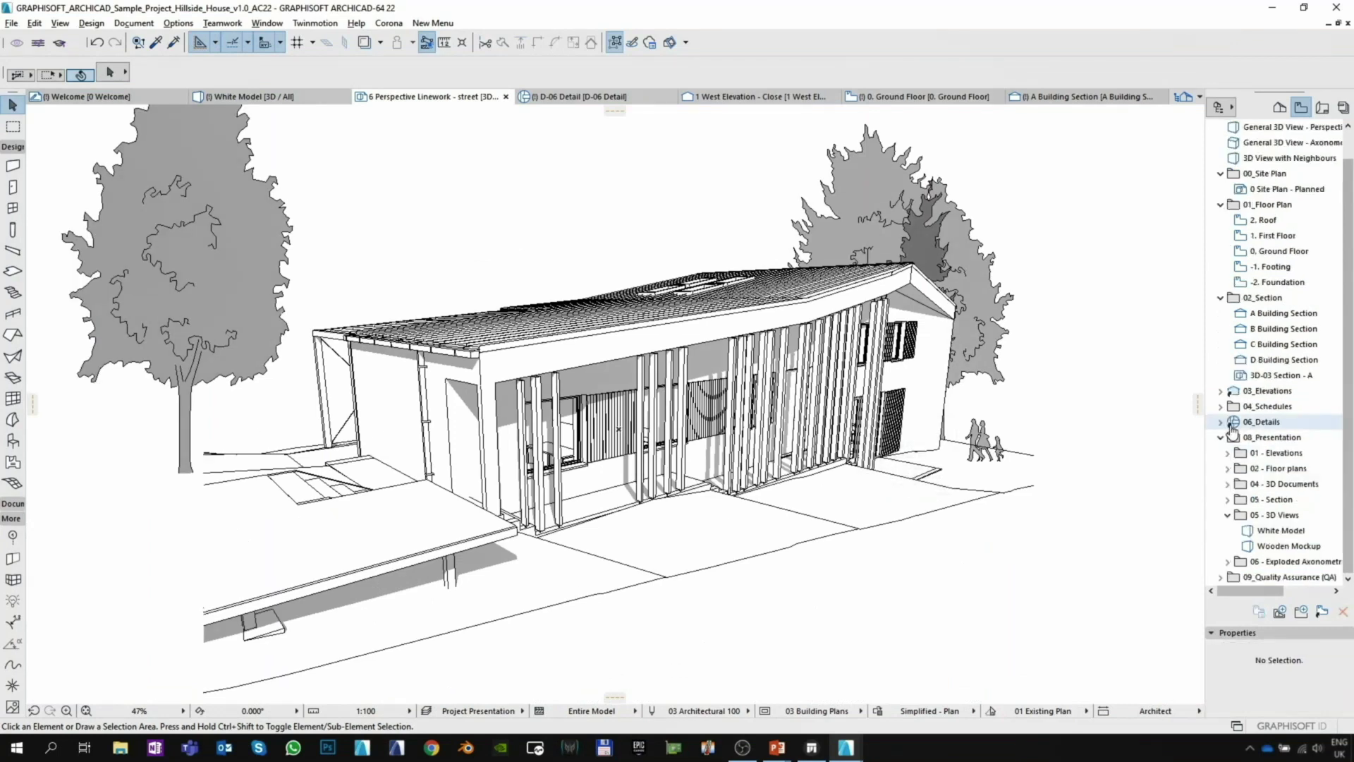
left_click(1221, 437)
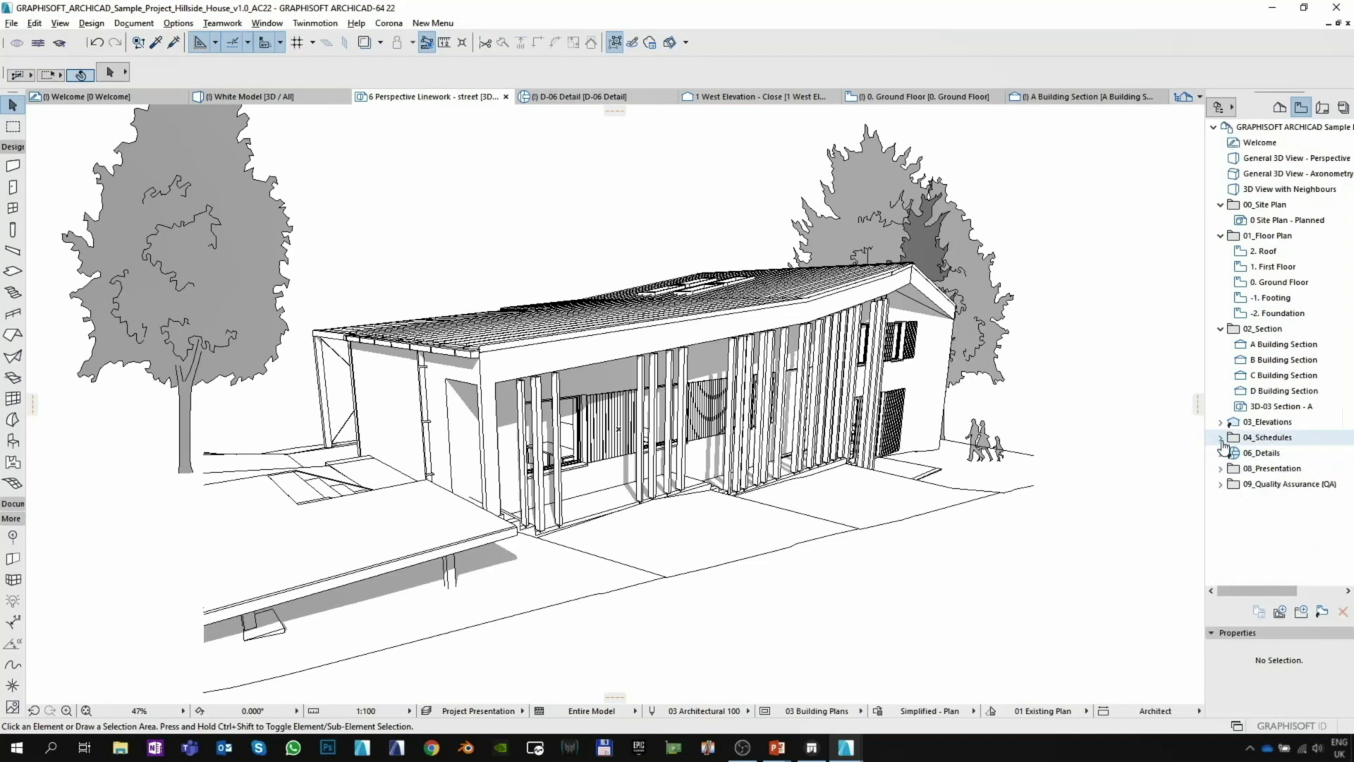
Expand 09_Quality Assurance (QA) and examine the Insualtion Continuity views for Section - A and the Ground Floor.
left_click(1221, 484)
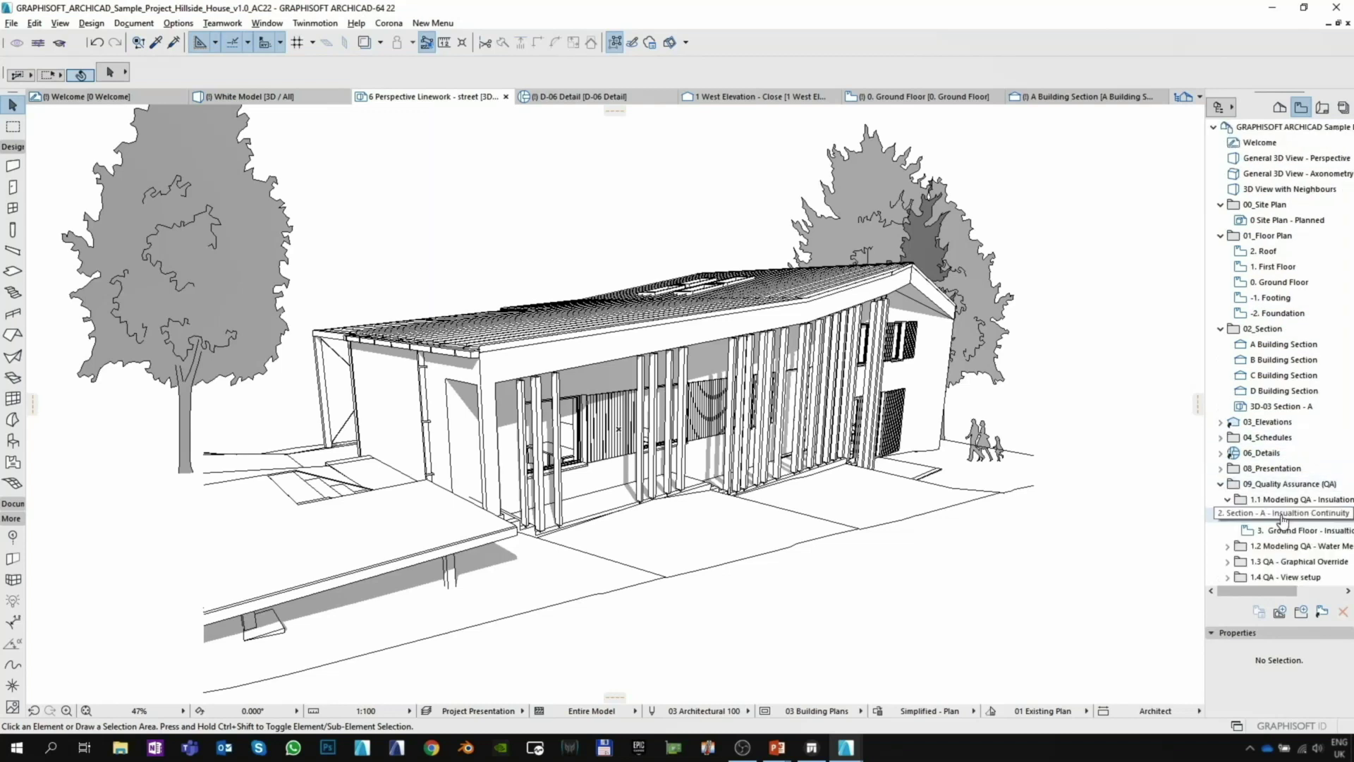
double_click(1282, 519)
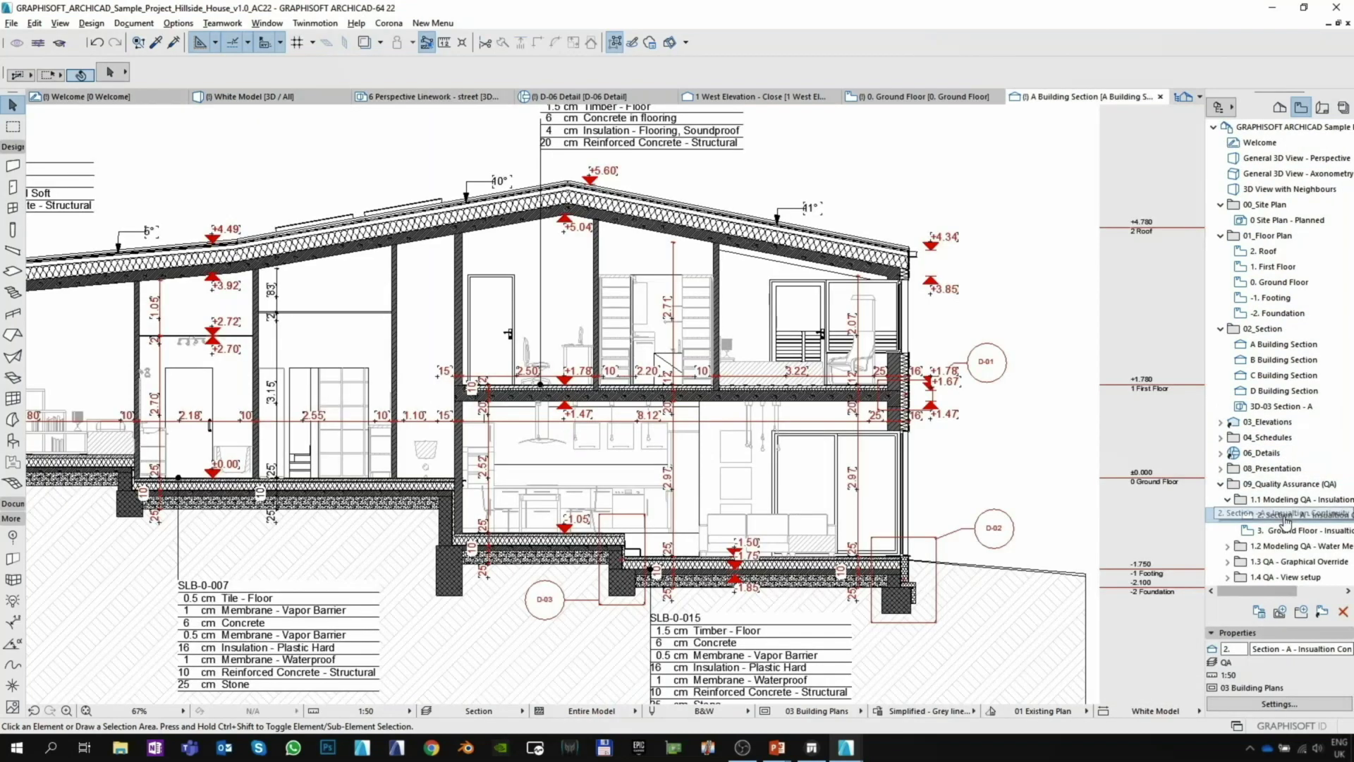
middle_click_drag(346, 392, 457, 416)
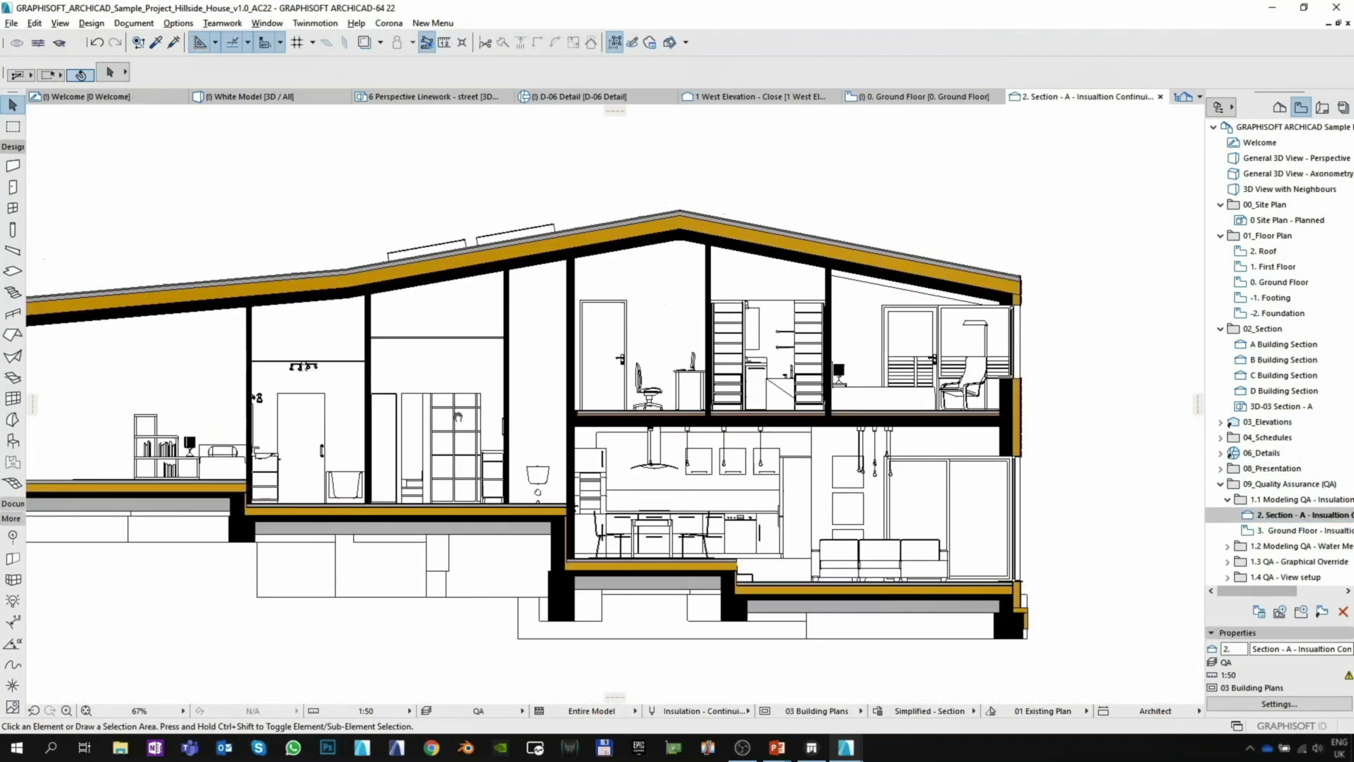
scroll(773, 376, "down", 2)
left_click_drag(1280, 530, 1280, 542)
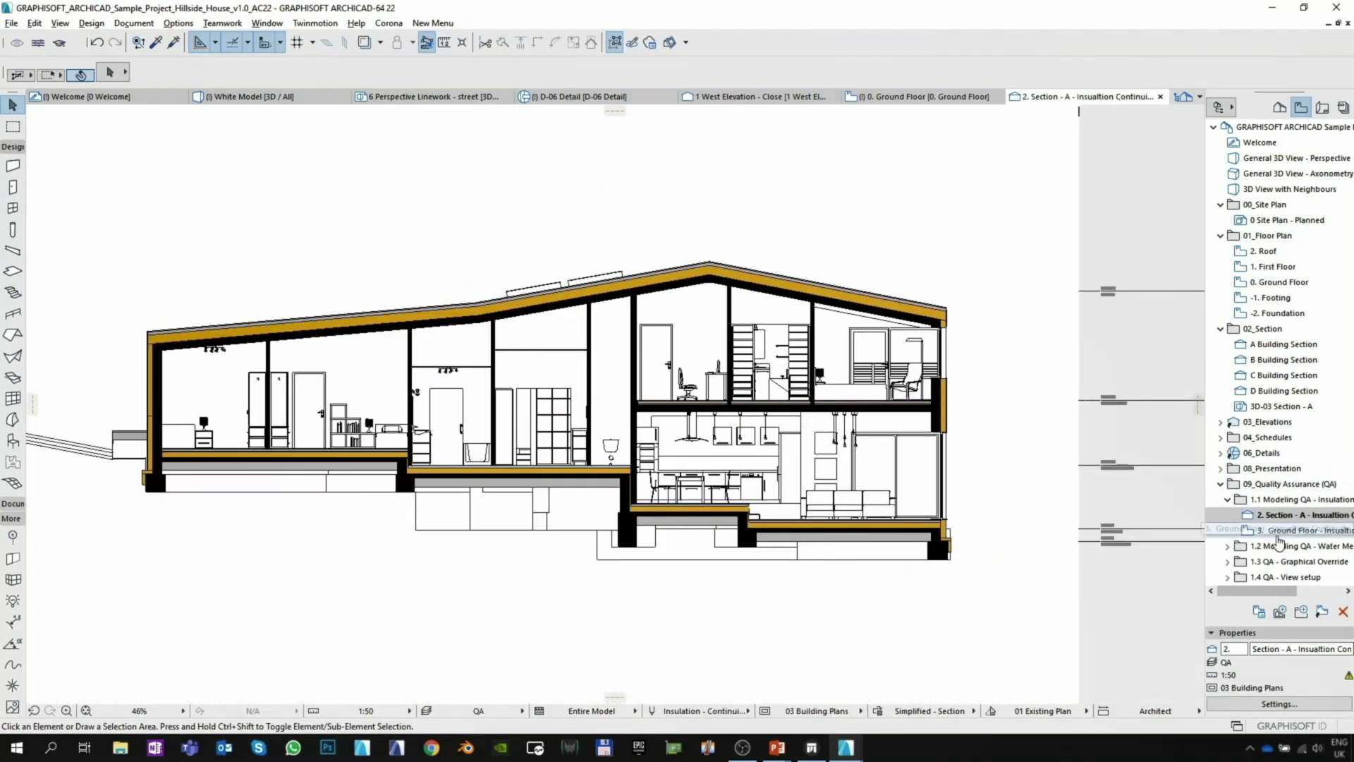
double_click(1280, 533)
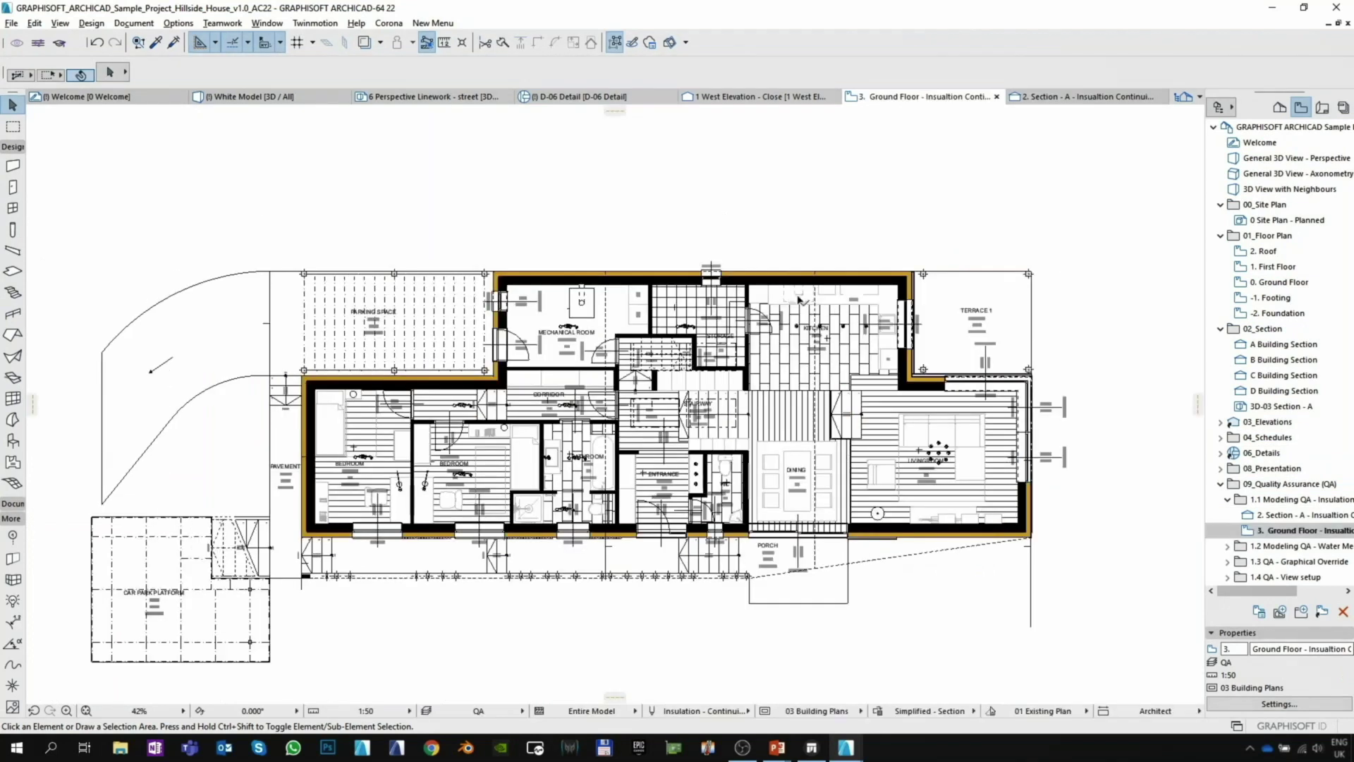
From 1.3 QA - Graphical Override, open the Unclassified elements 3D view and orbit around the house to examine the highlighted elements.
left_click(1227, 561)
double_click(1294, 530)
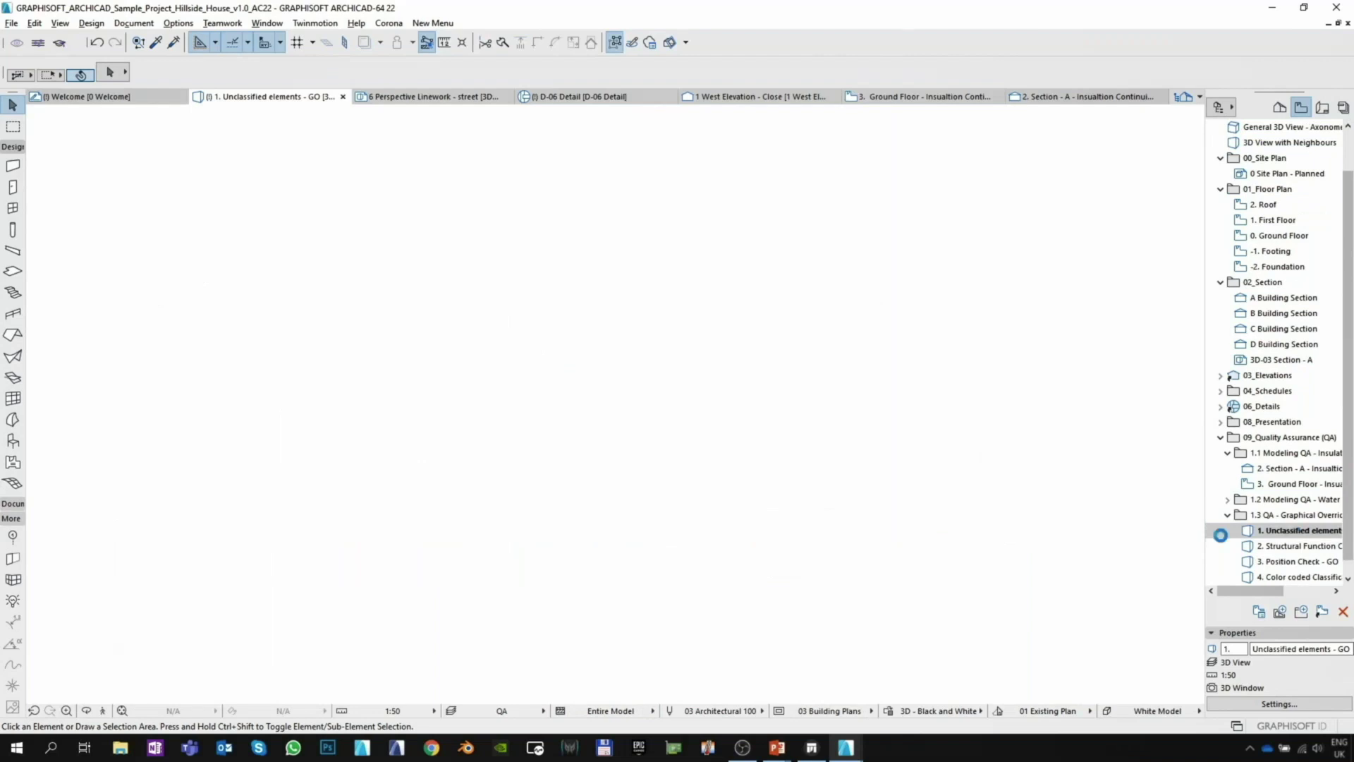
scroll(621, 286, "up", 3)
middle_click_drag(620, 286, 720, 414)
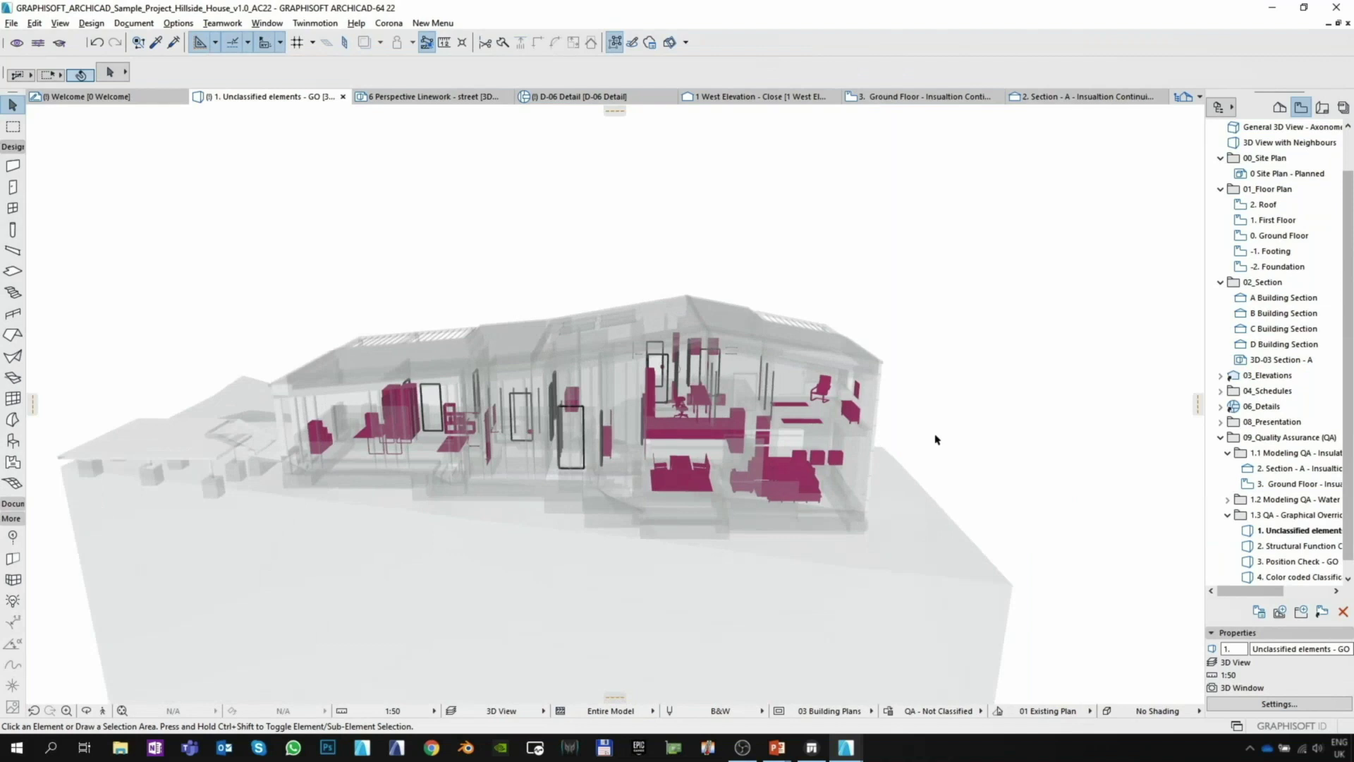
key("o")
left_click_drag(976, 442, 395, 469)
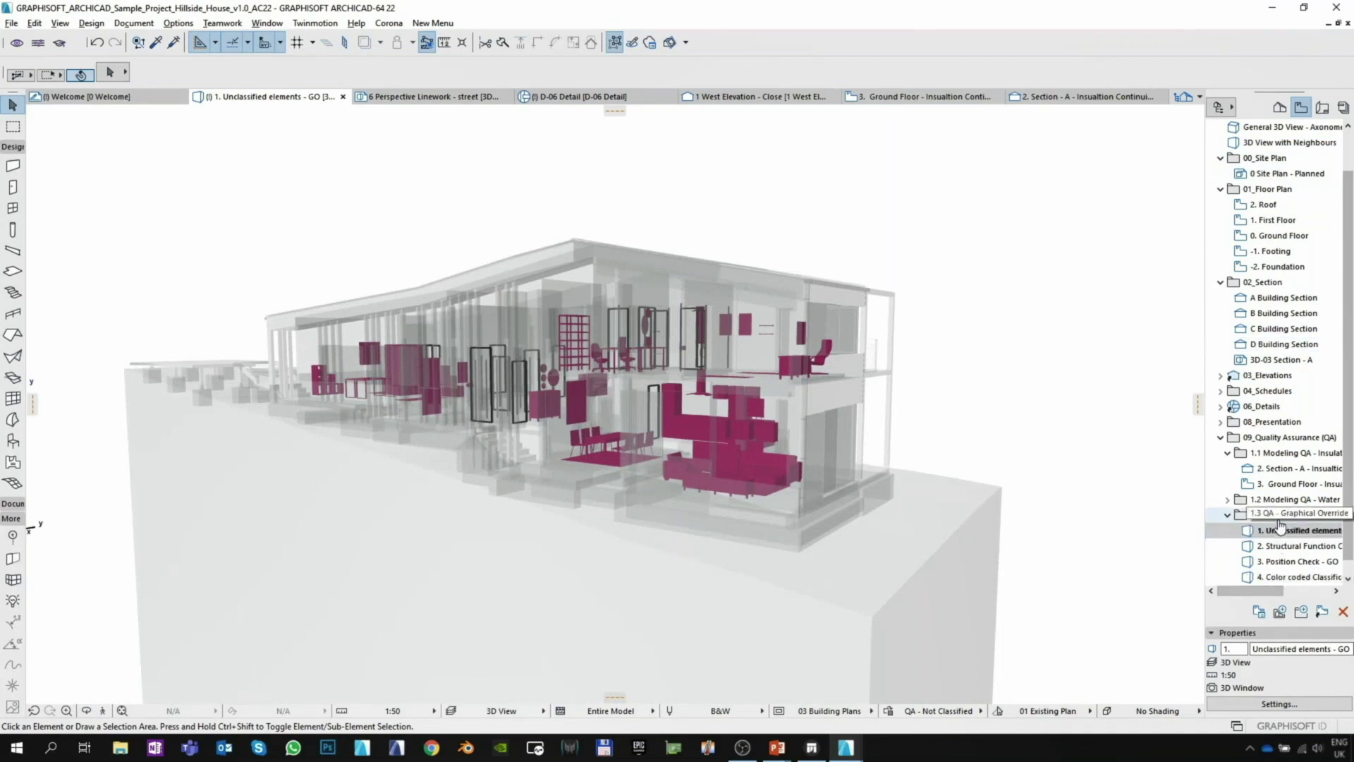
From the layout book's Project Presentation subset, open the PRE-03 layout containing the First Floor drawing and clear the drawing selection.
left_click(1324, 113)
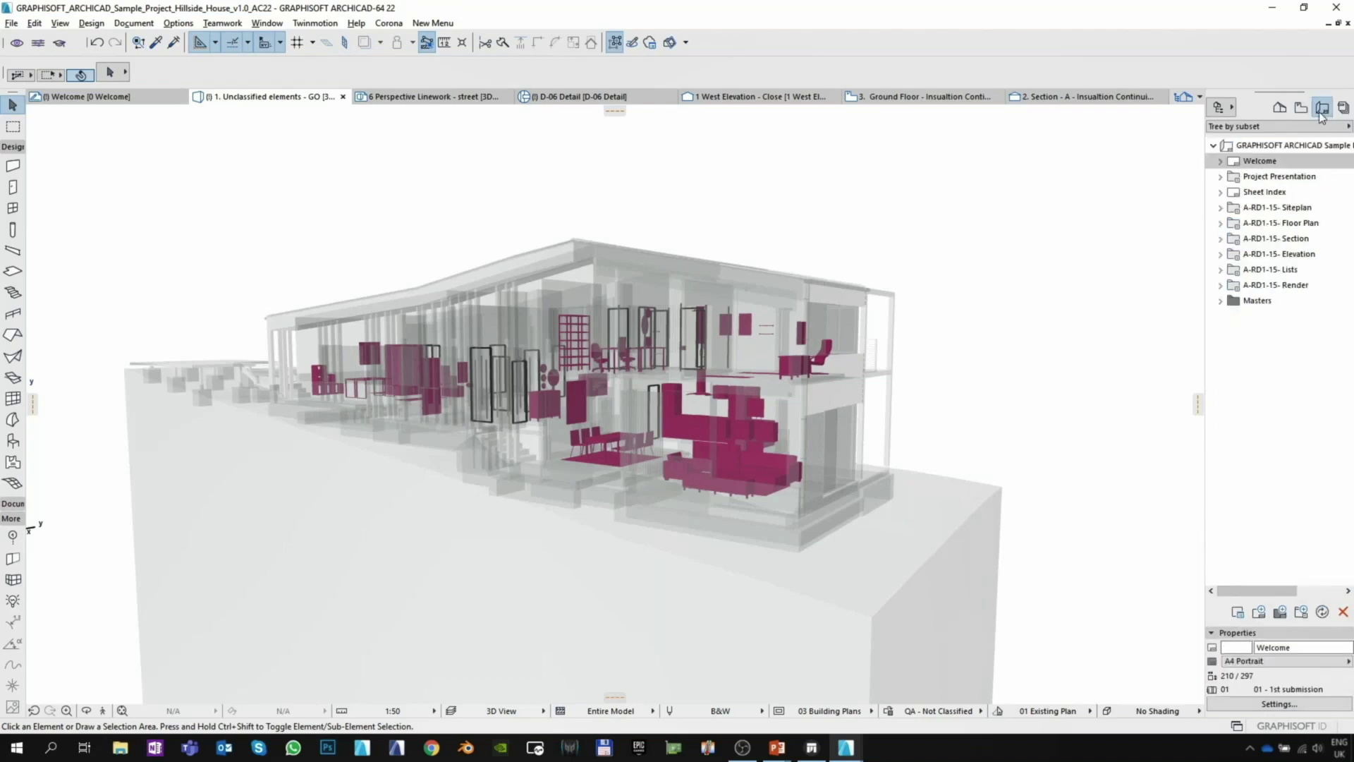
left_click(1221, 177)
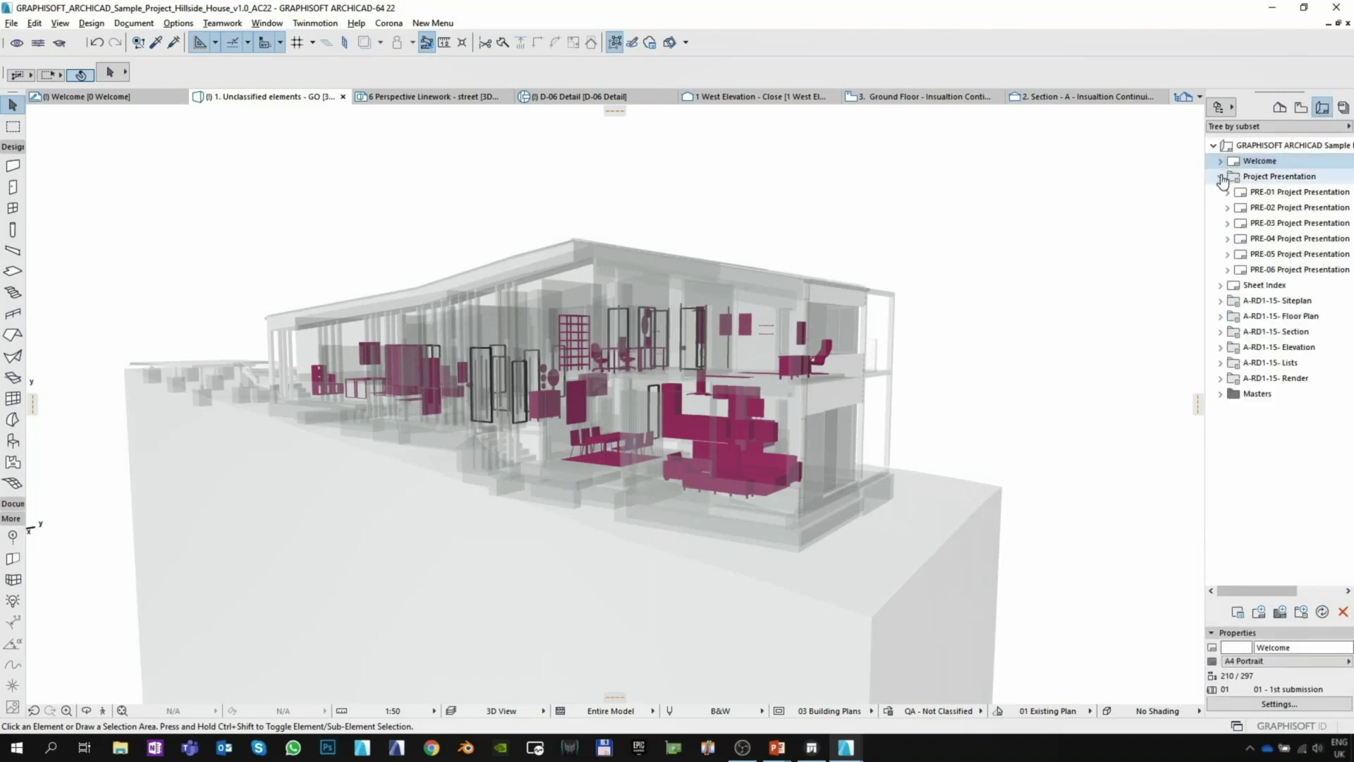
left_click(1228, 222)
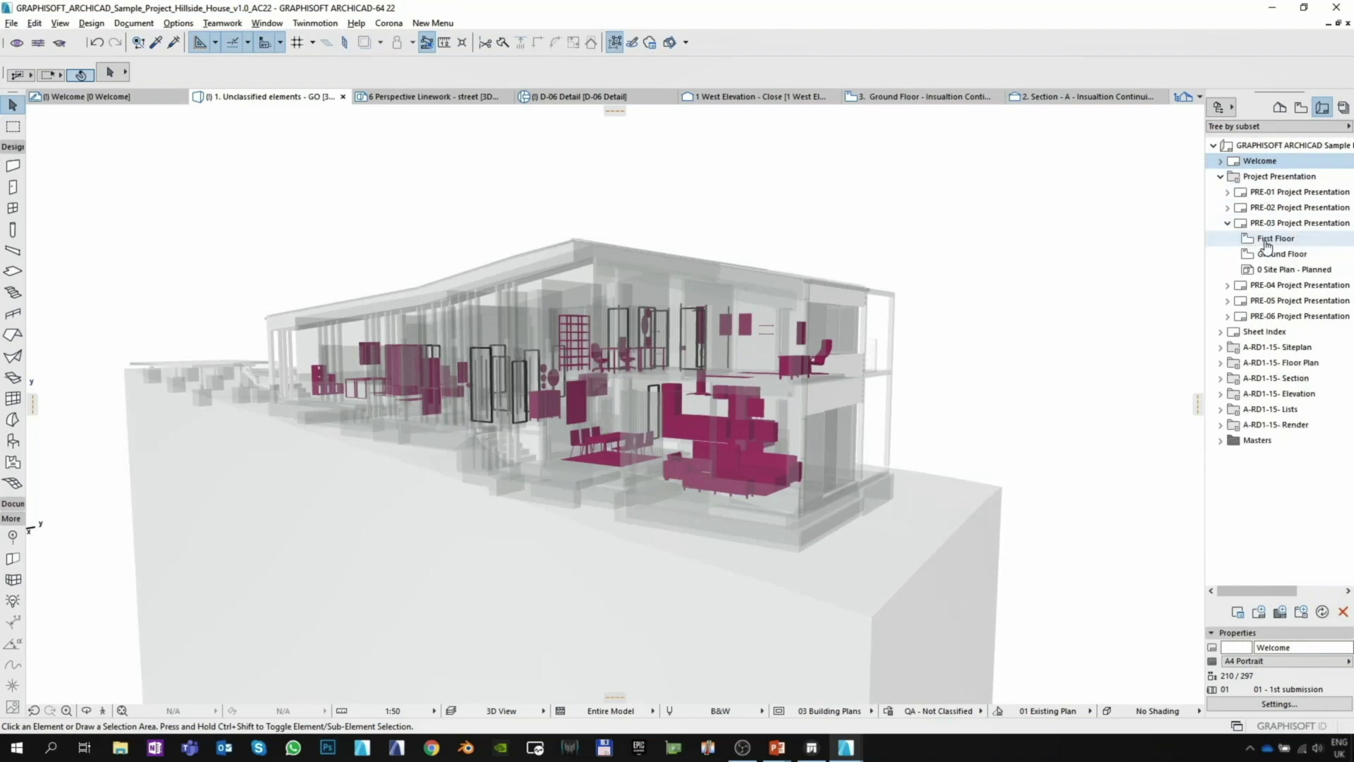
left_click(1267, 240)
double_click(1267, 240)
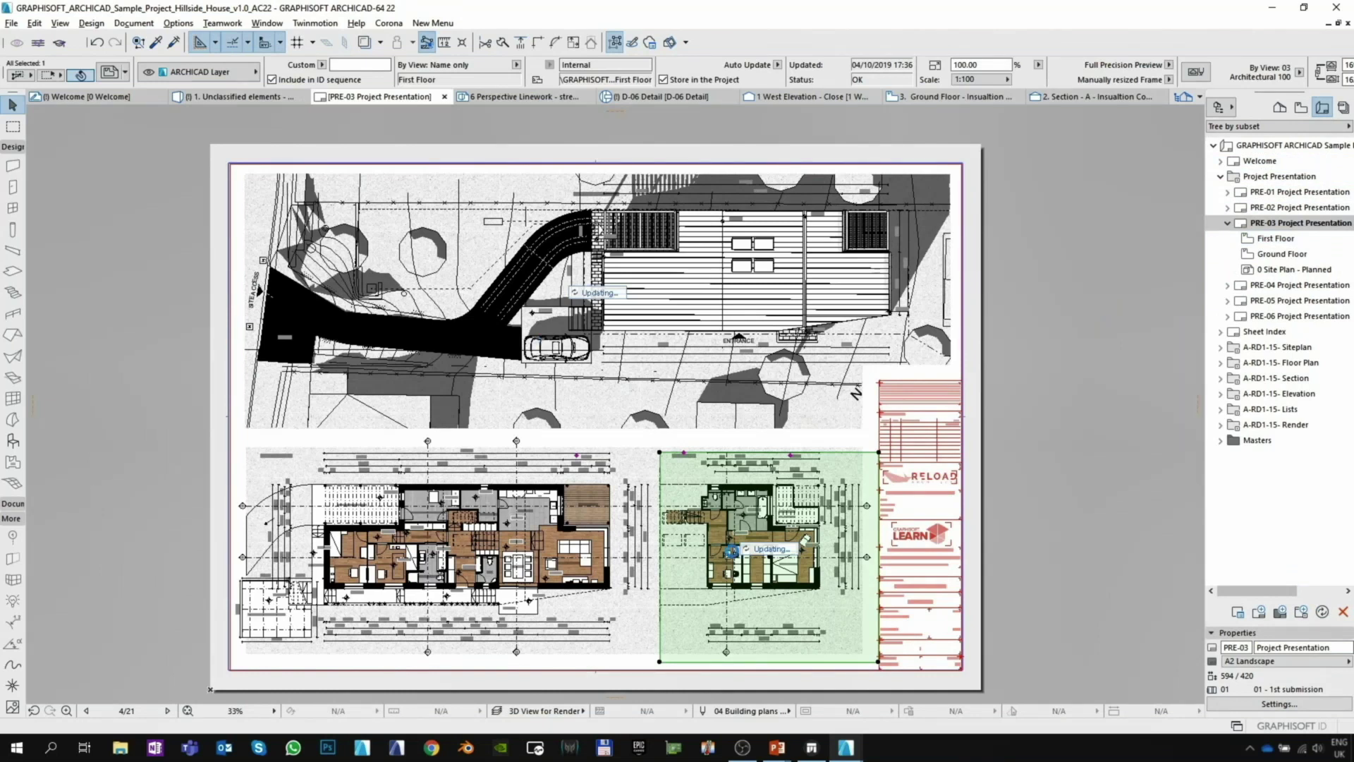
key("Escape")
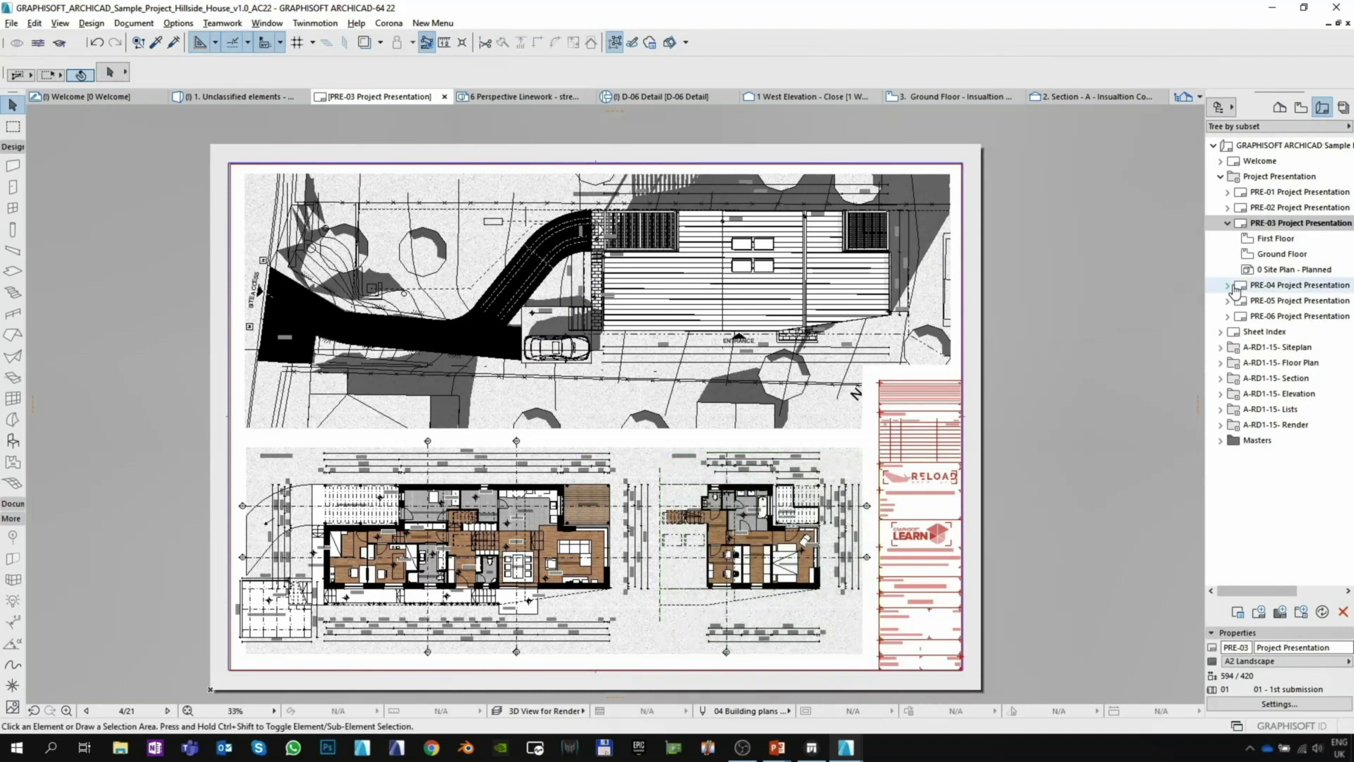
Examine the PRE-04 Project Presentation layout and the PRE-06 layout with the Twinmotion renders.
double_click(1236, 288)
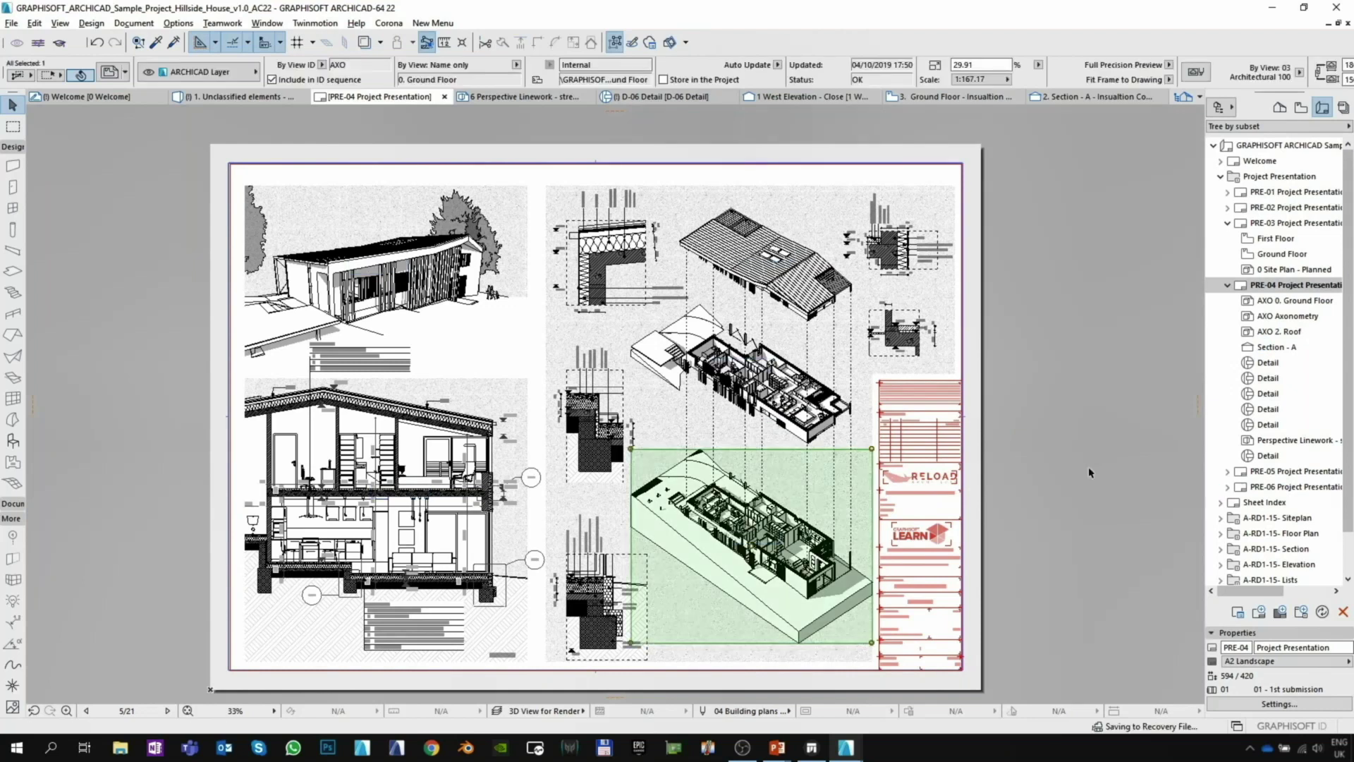
left_click(1228, 486)
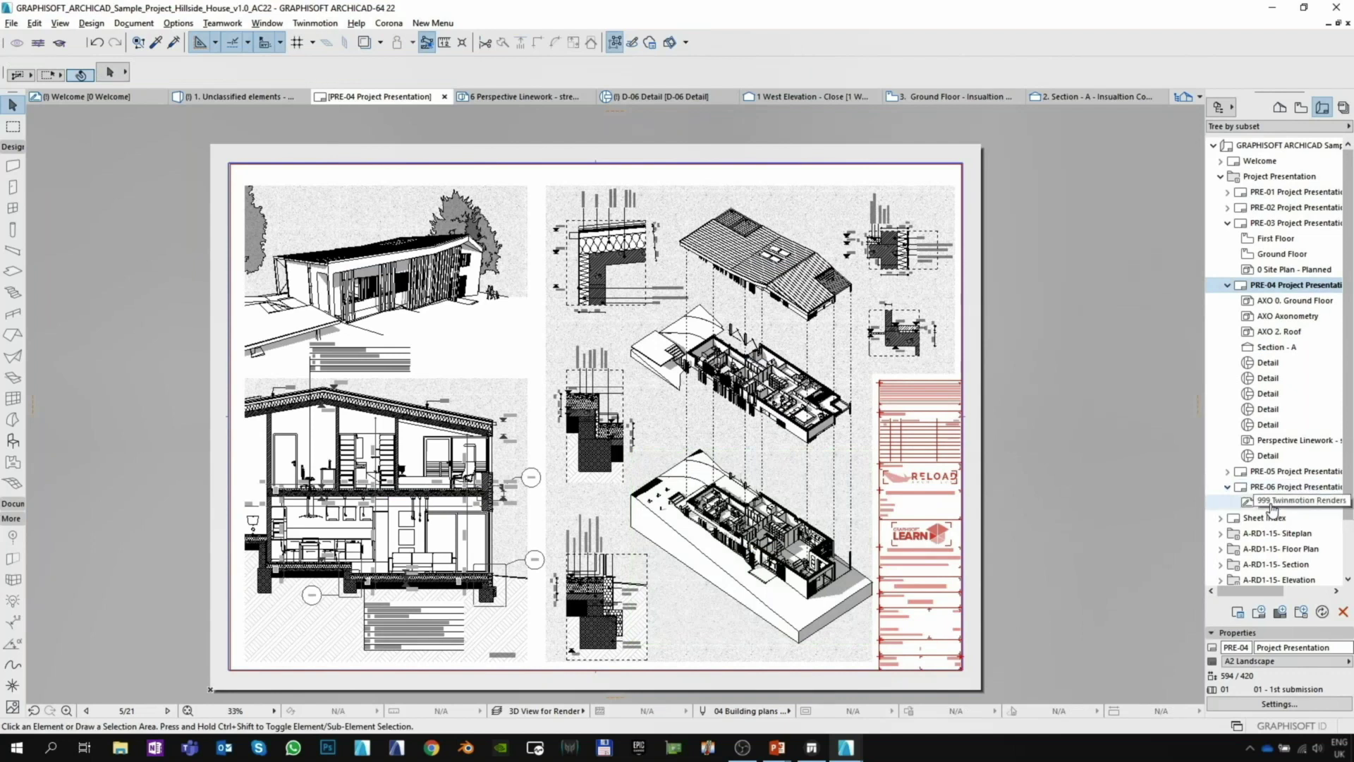
double_click(1272, 505)
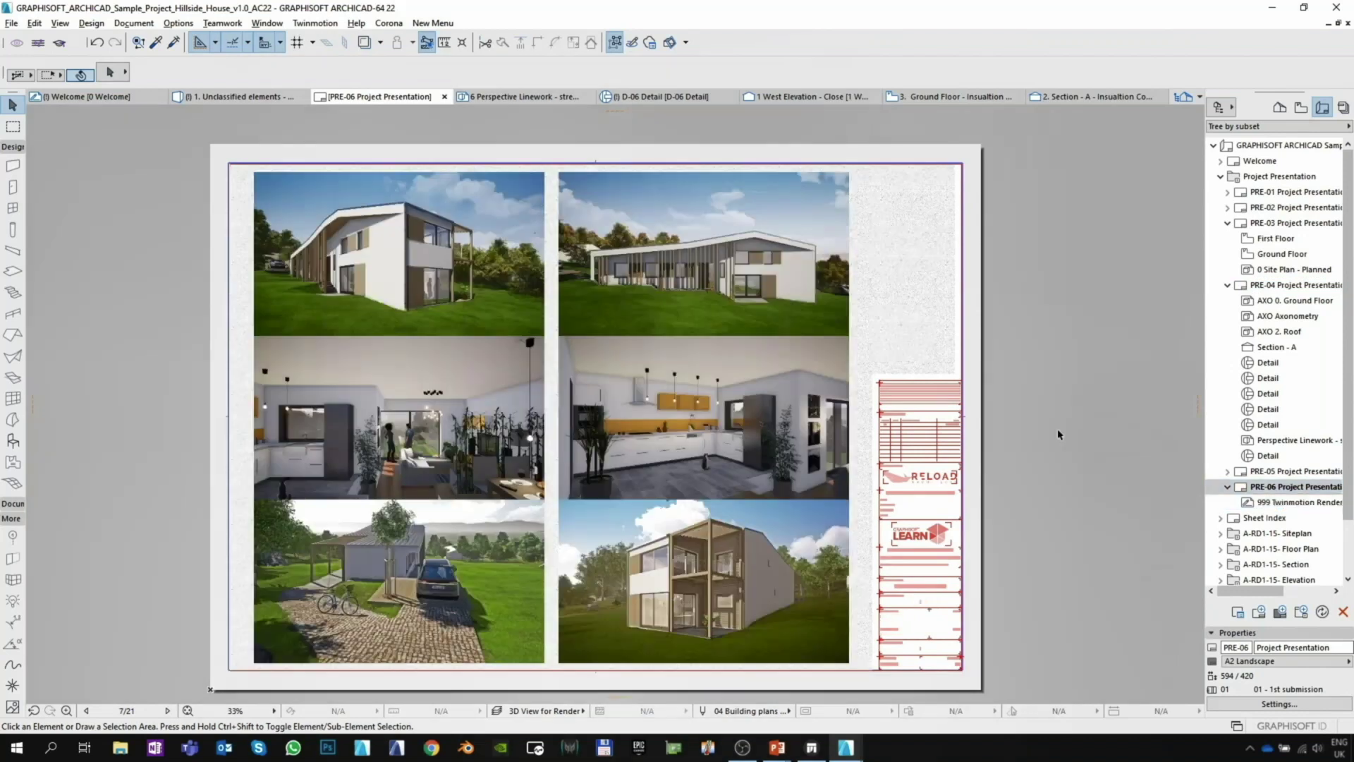
middle_click_drag(1058, 434, 1073, 422)
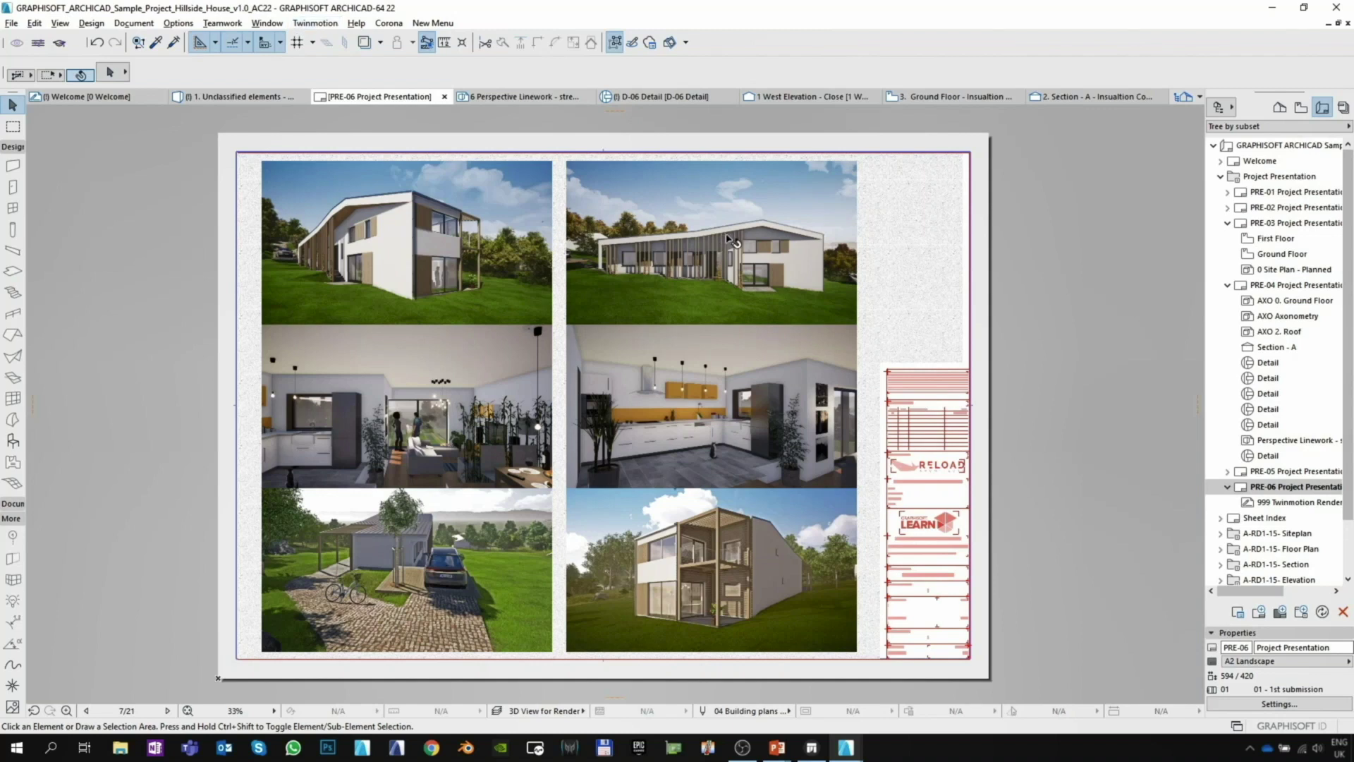
left_click(729, 239)
Switch to the open Nbrygge_final project and collapse its Architectural Documentation folder.
mouse_move(871, 729)
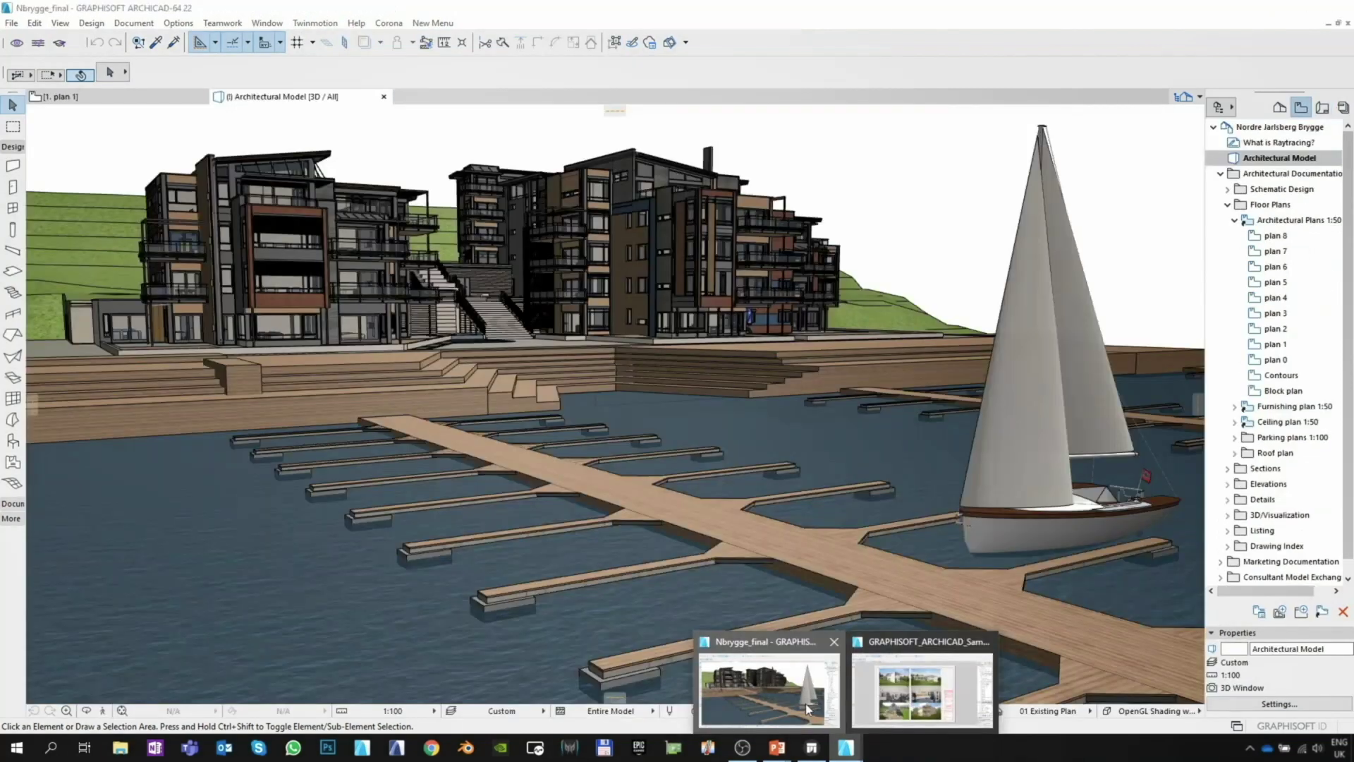
left_click(805, 704)
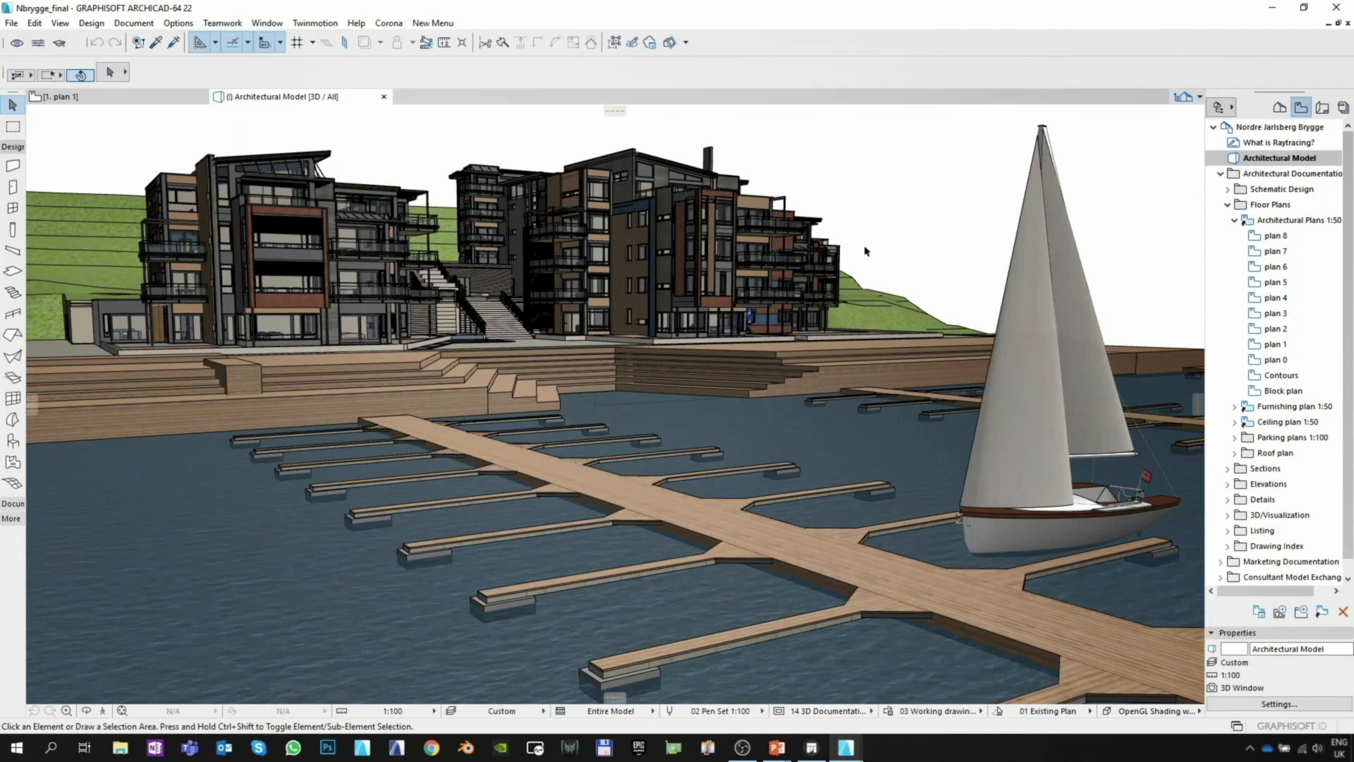
left_click(1220, 174)
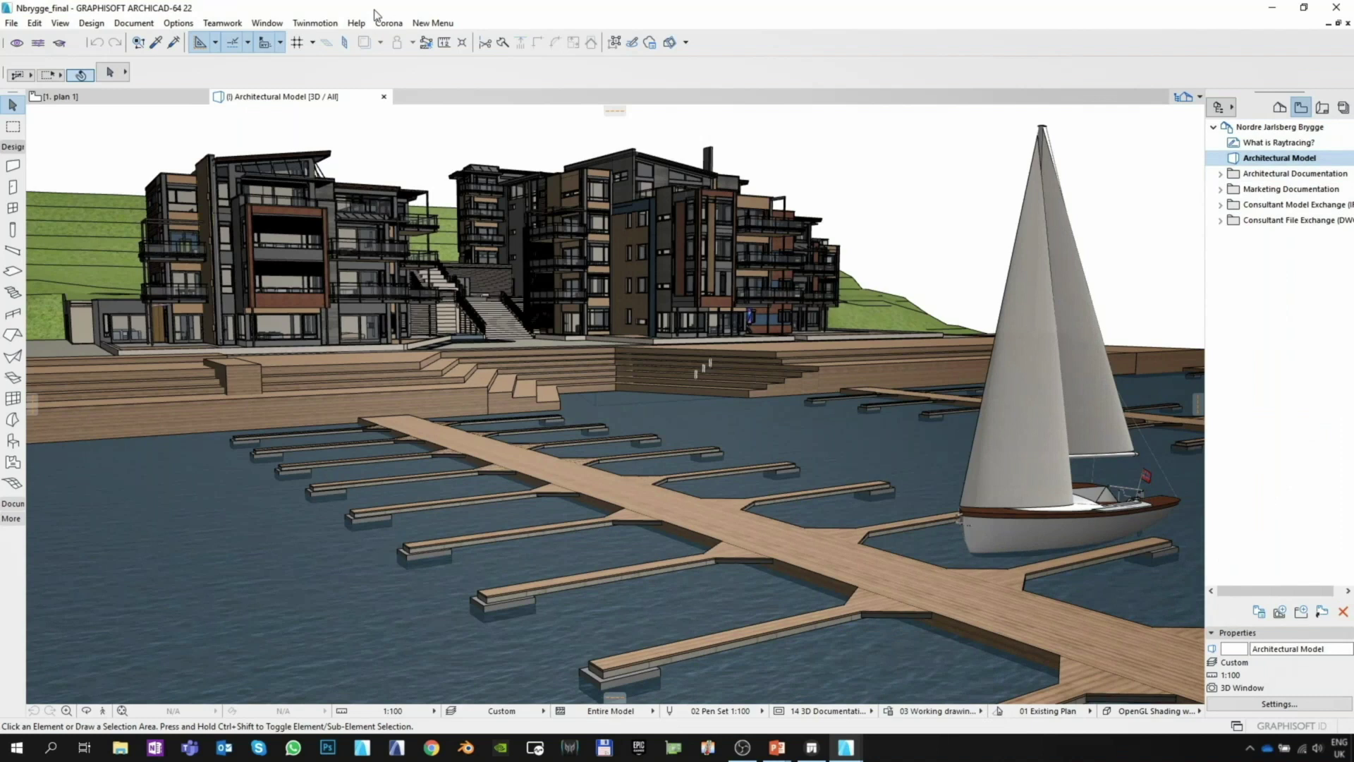
Open Twinmotion's synchronization options and choose By materials (Best performances) as the merge method.
left_click(331, 25)
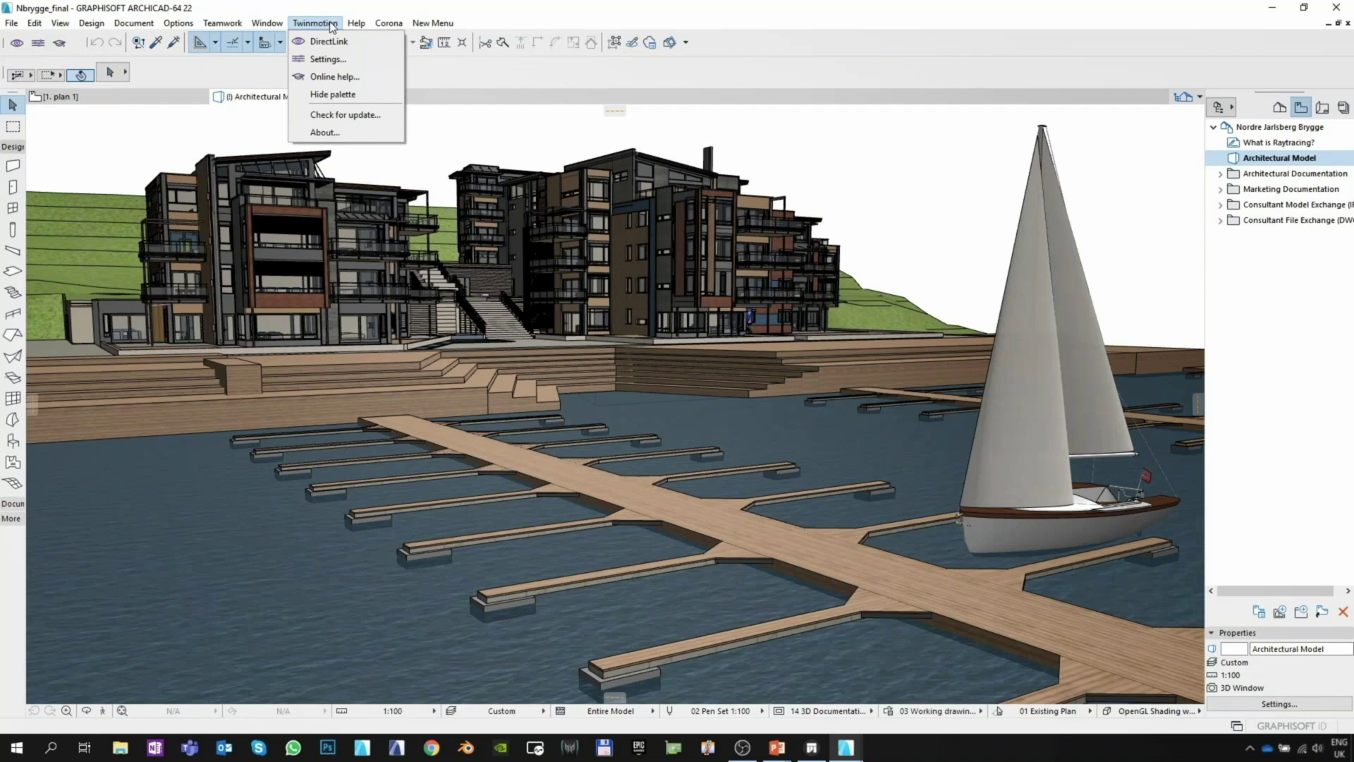
left_click(328, 60)
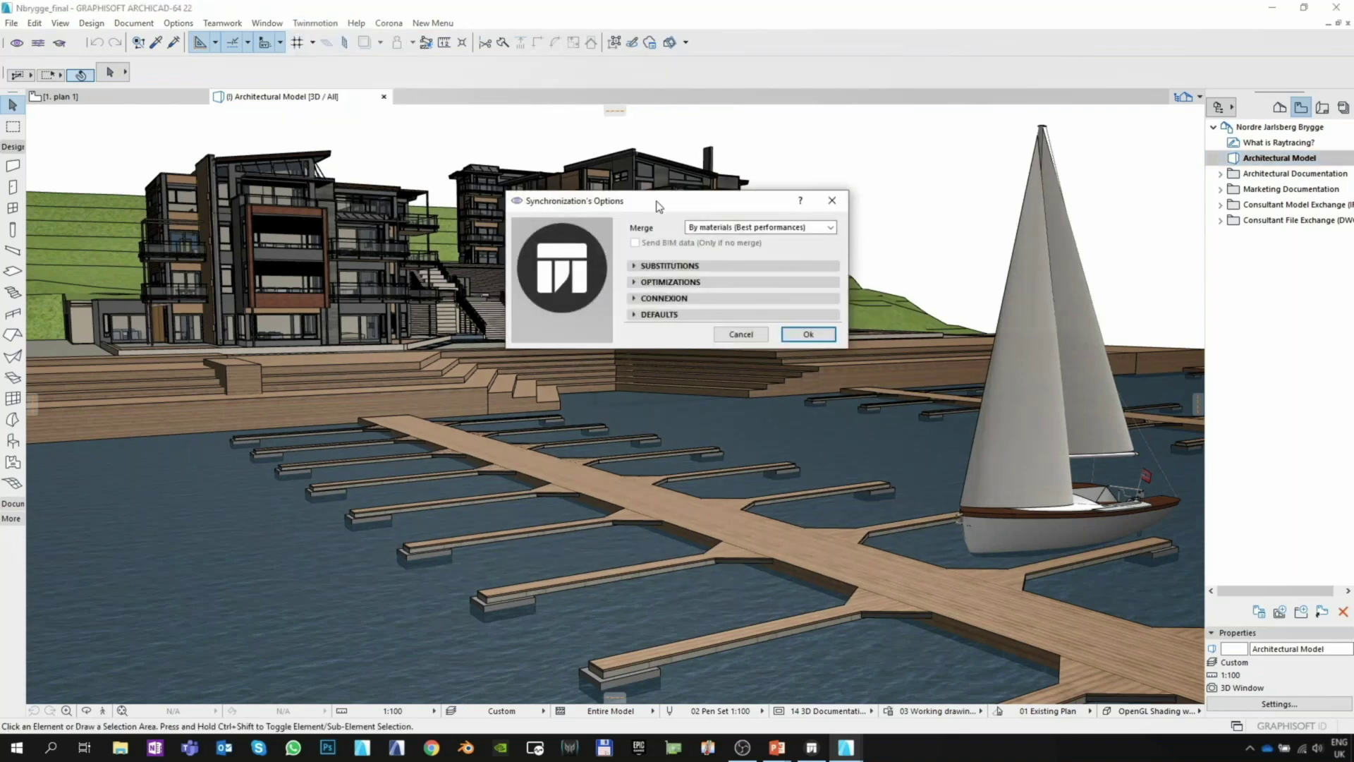
left_click_drag(659, 205, 630, 213)
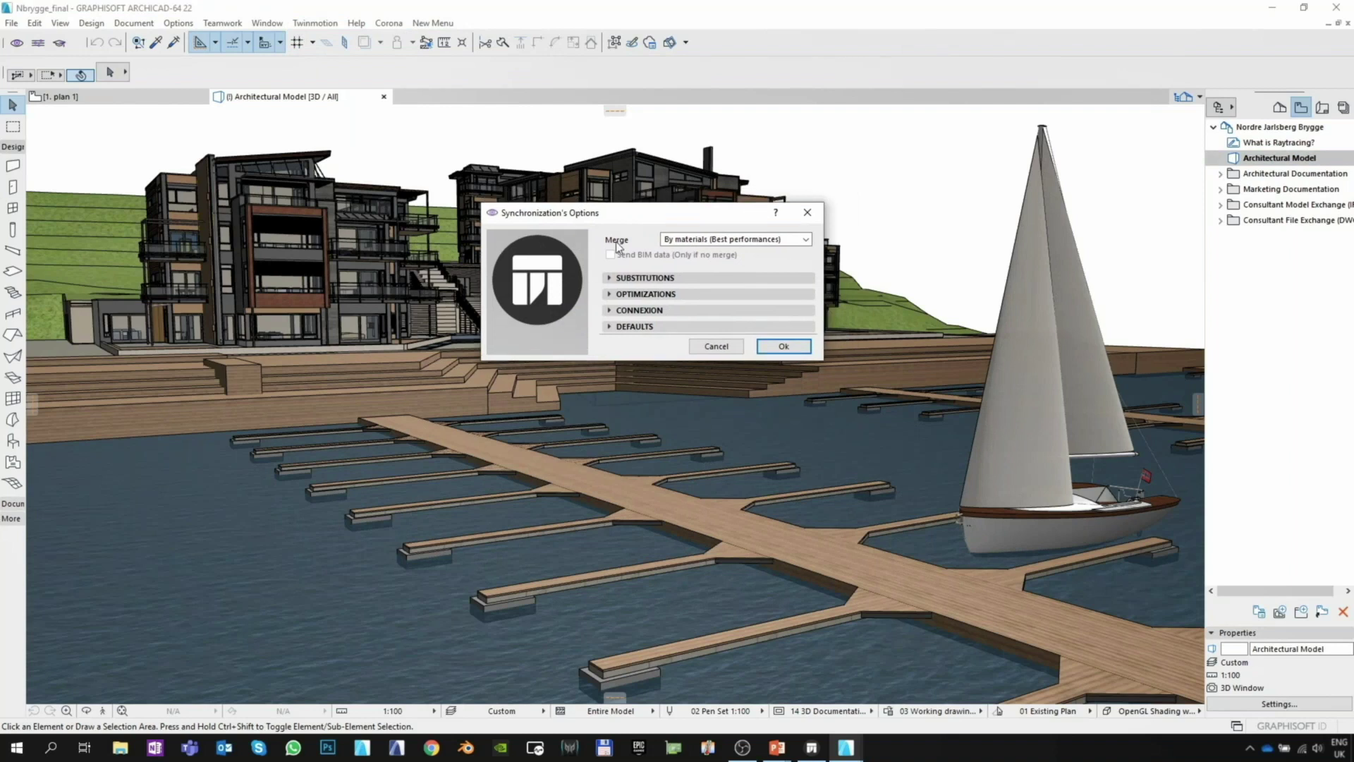
left_click(806, 239)
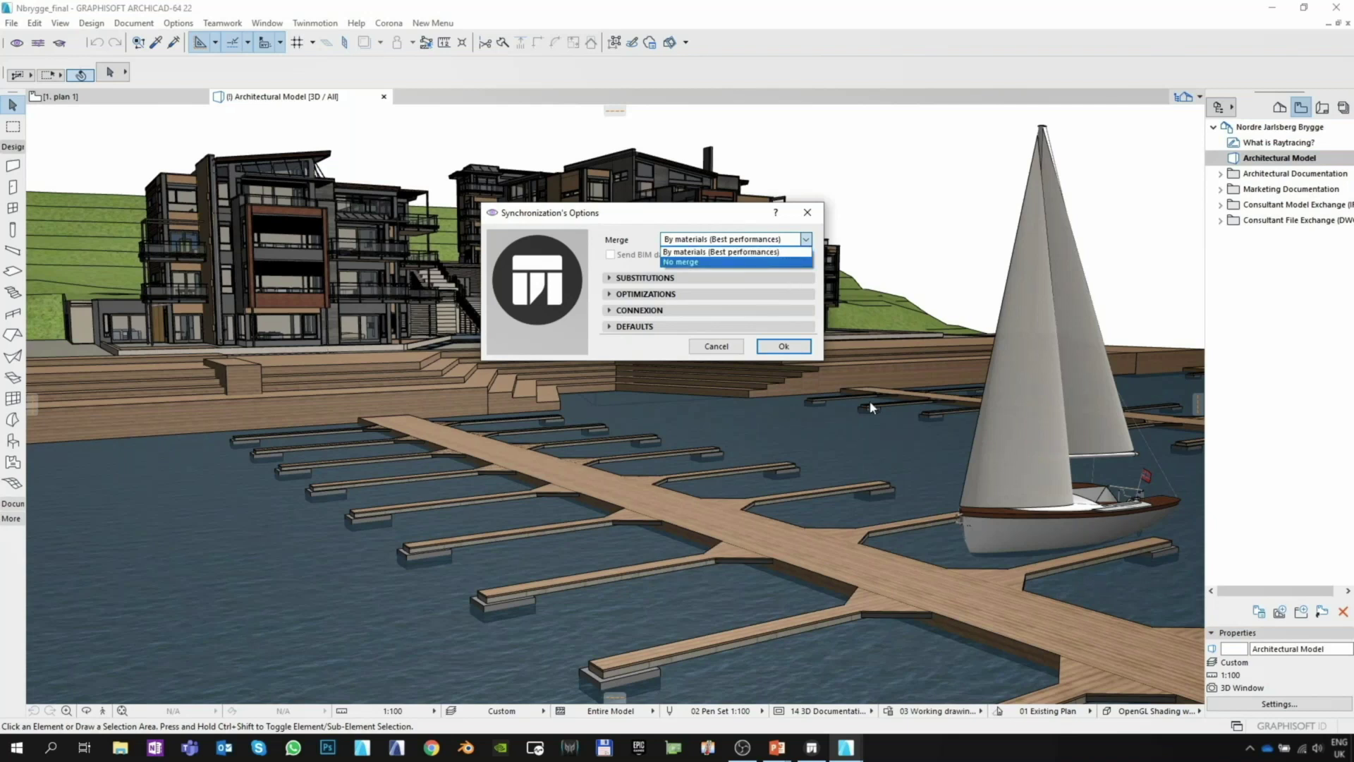
left_click(721, 252)
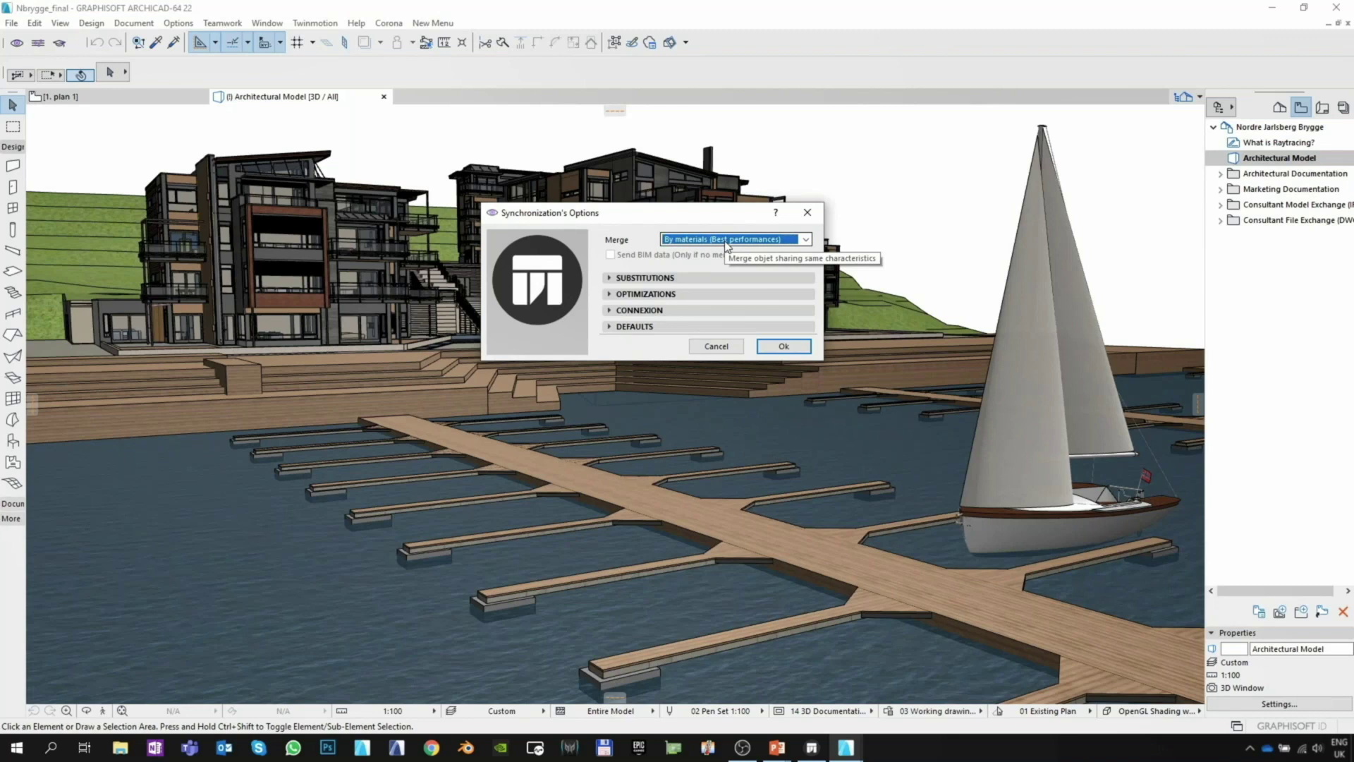
Try the No merge method with Send BIM data enabled, and return to merging By materials (Best performances).
left_click(727, 241)
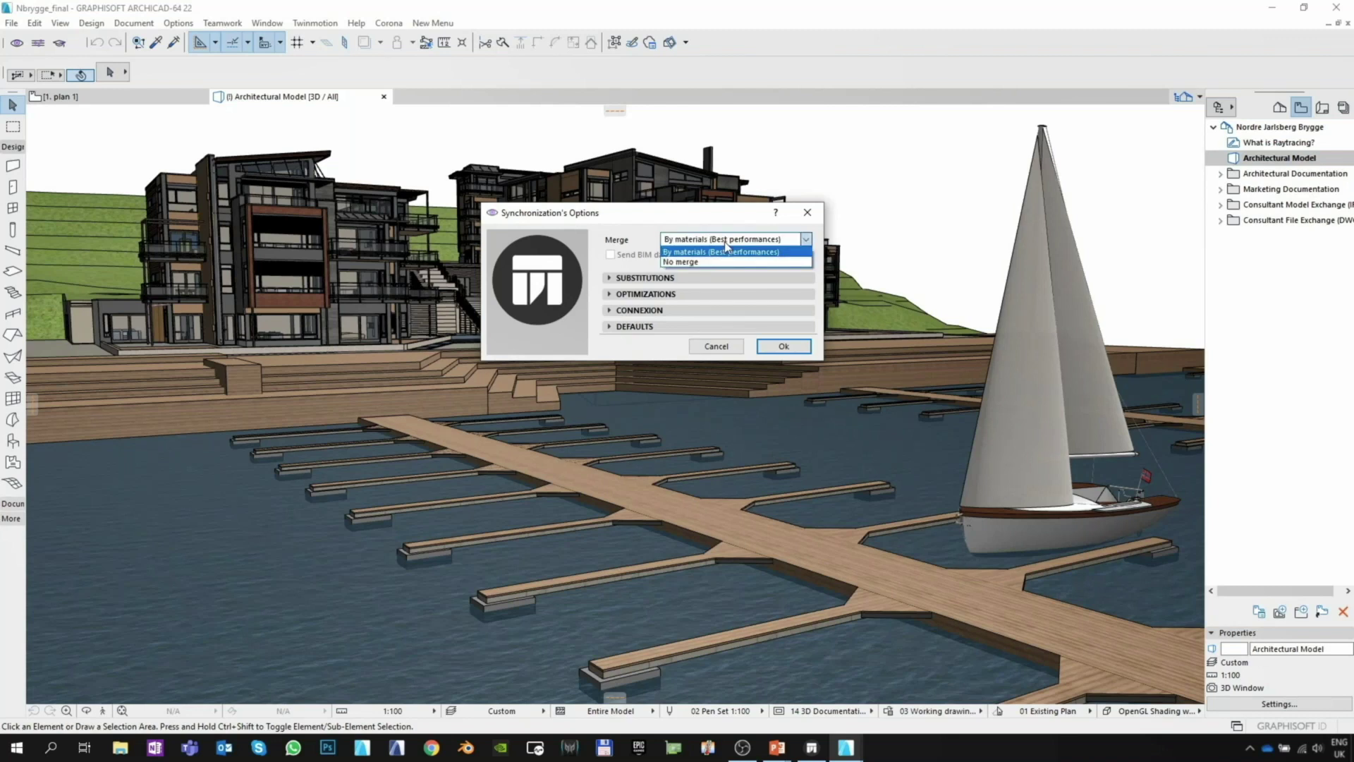
left_click(720, 262)
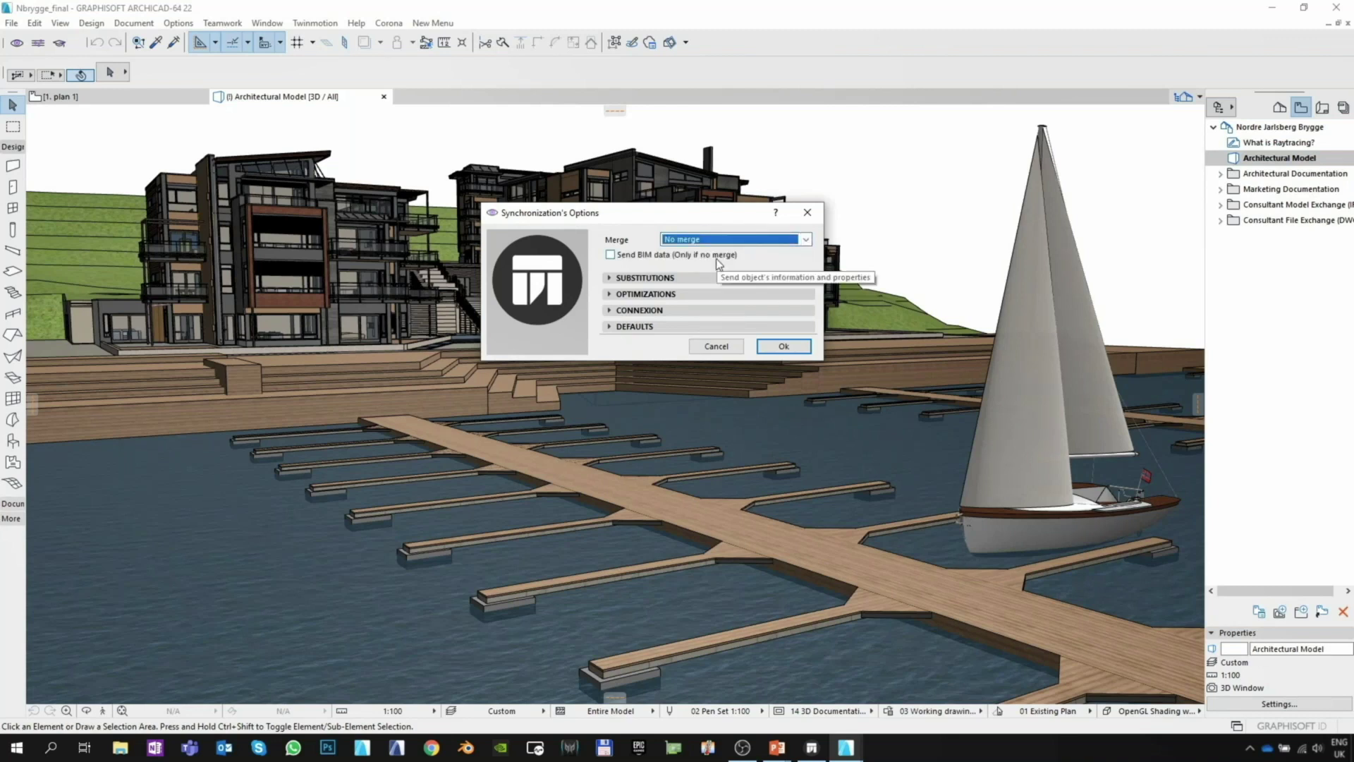
left_click(610, 255)
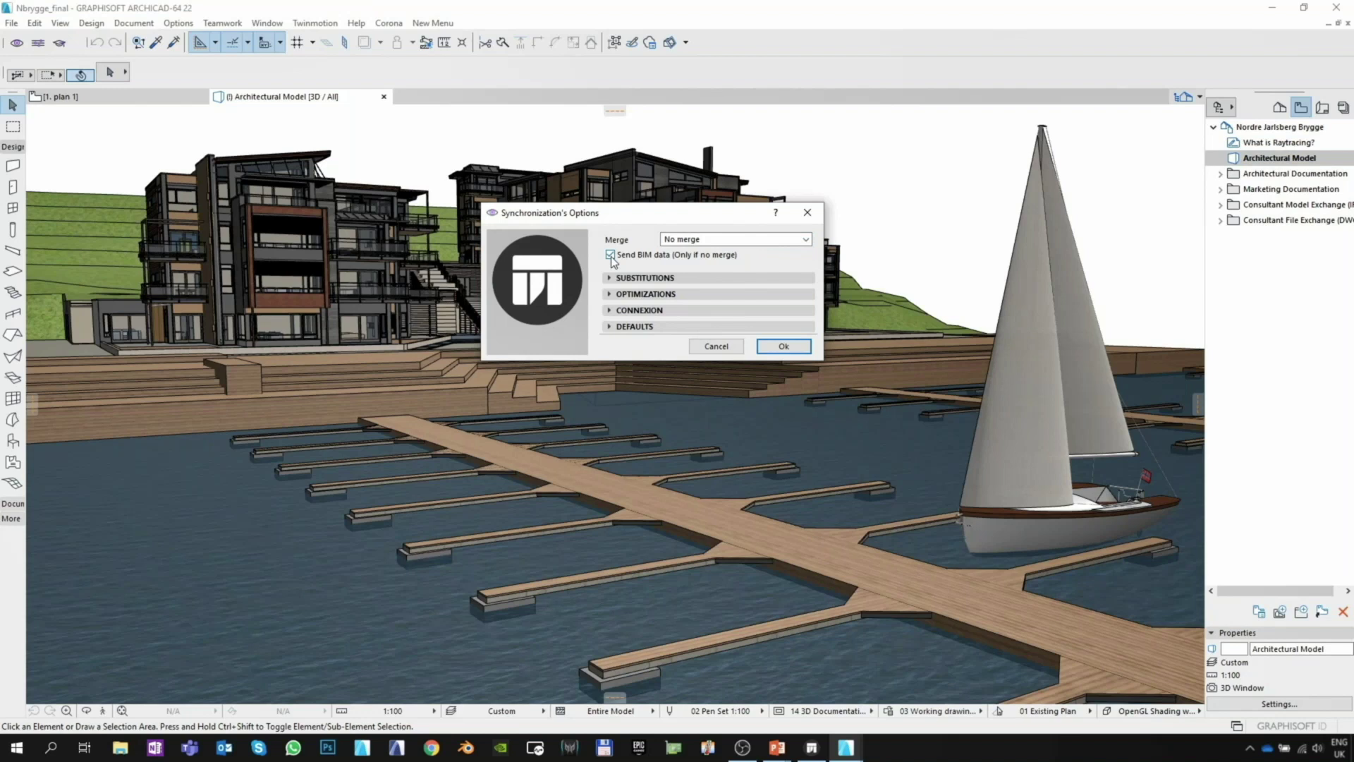
left_click(734, 239)
left_click(675, 248)
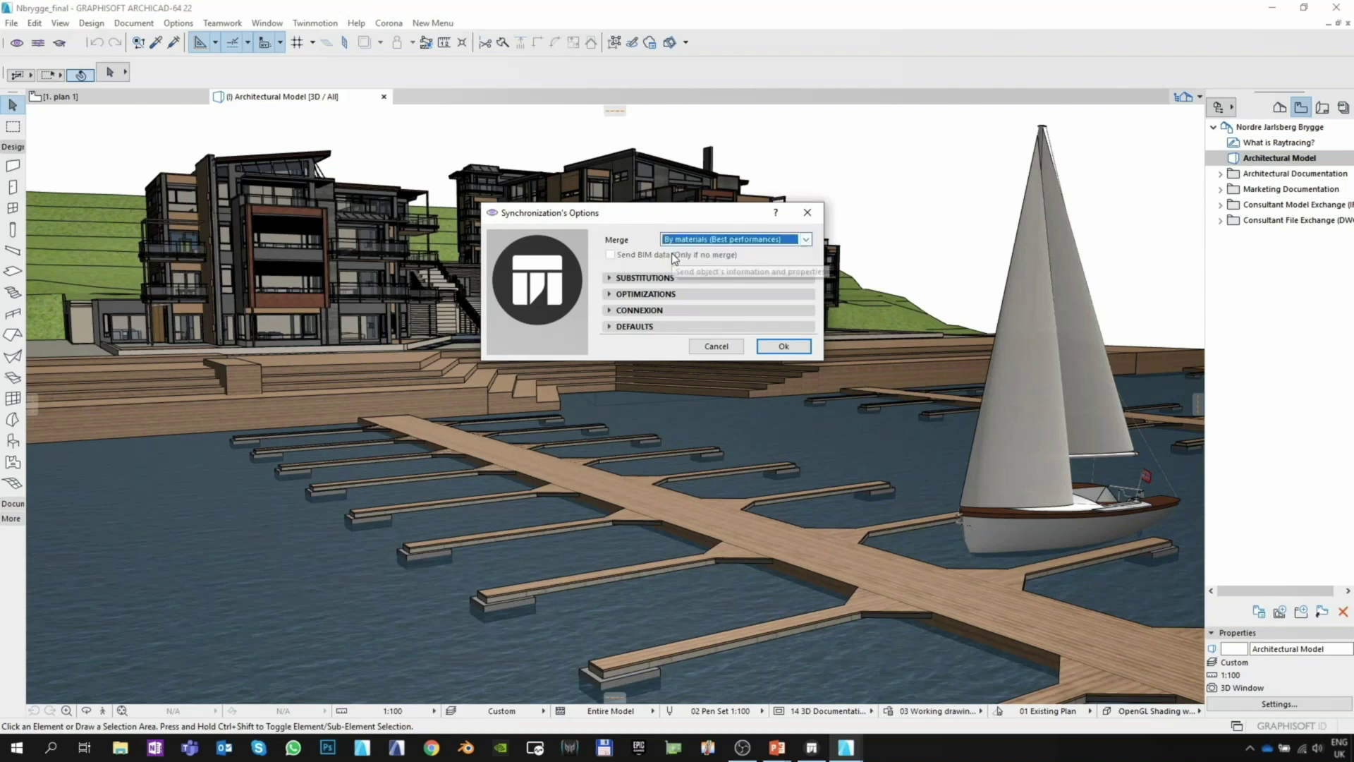
Expand the Substitutions settings and try the Twinmotion materials and objects options, leaving both switched off.
left_click(611, 279)
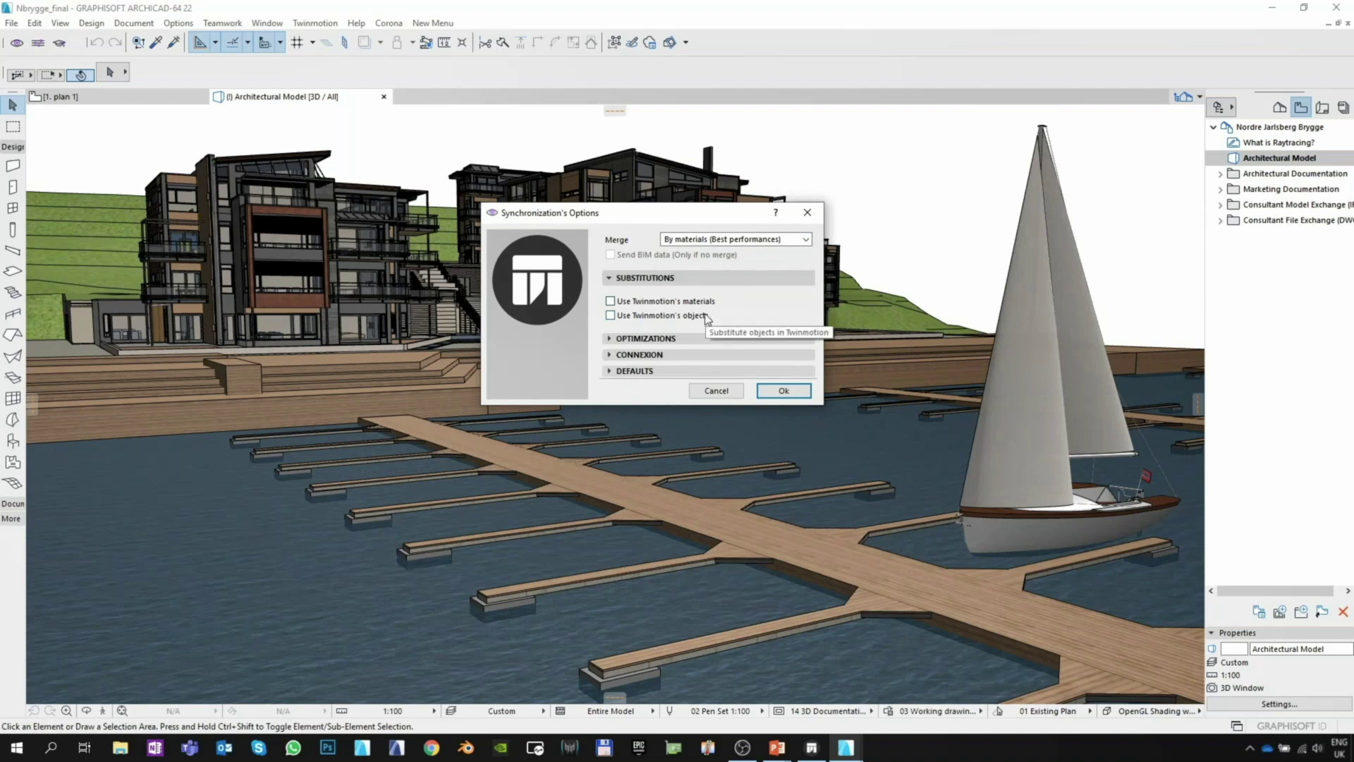
left_click(611, 302)
left_click(611, 316)
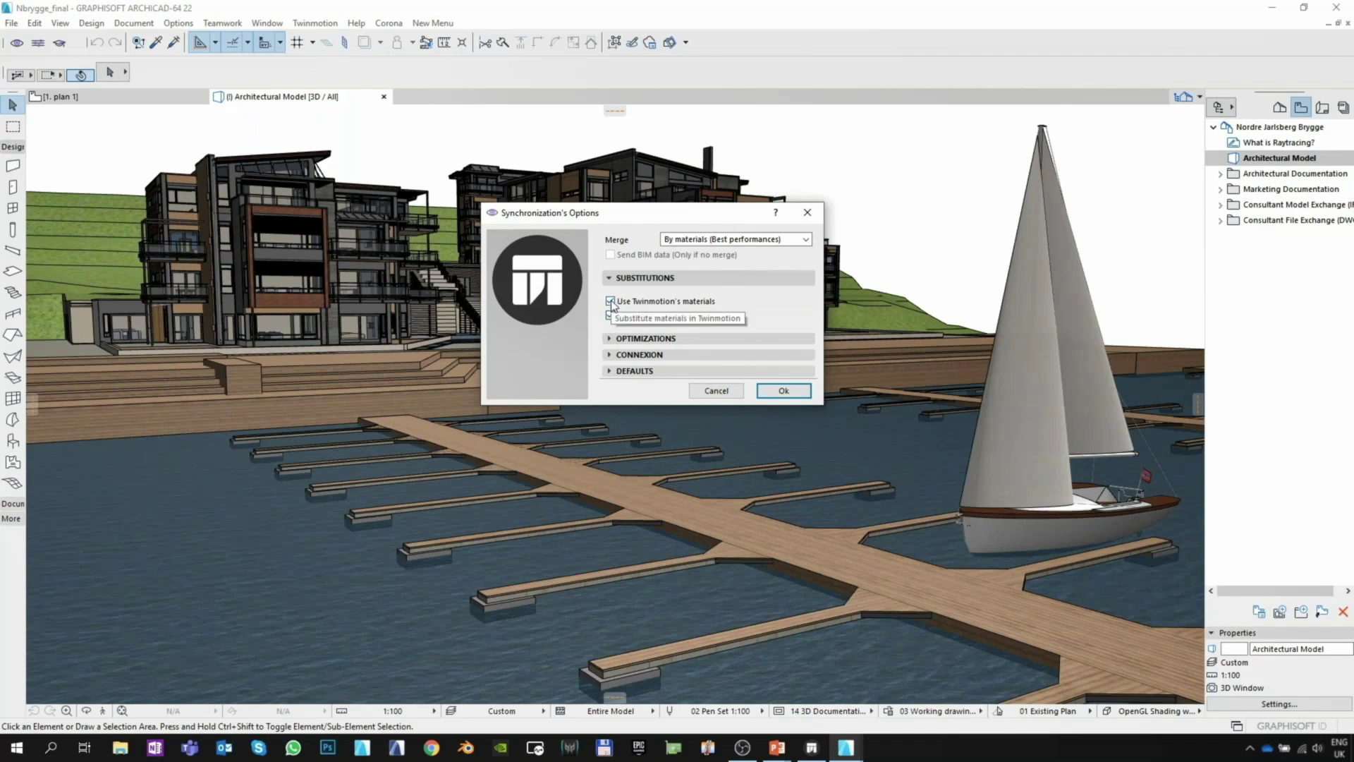
left_click(610, 302)
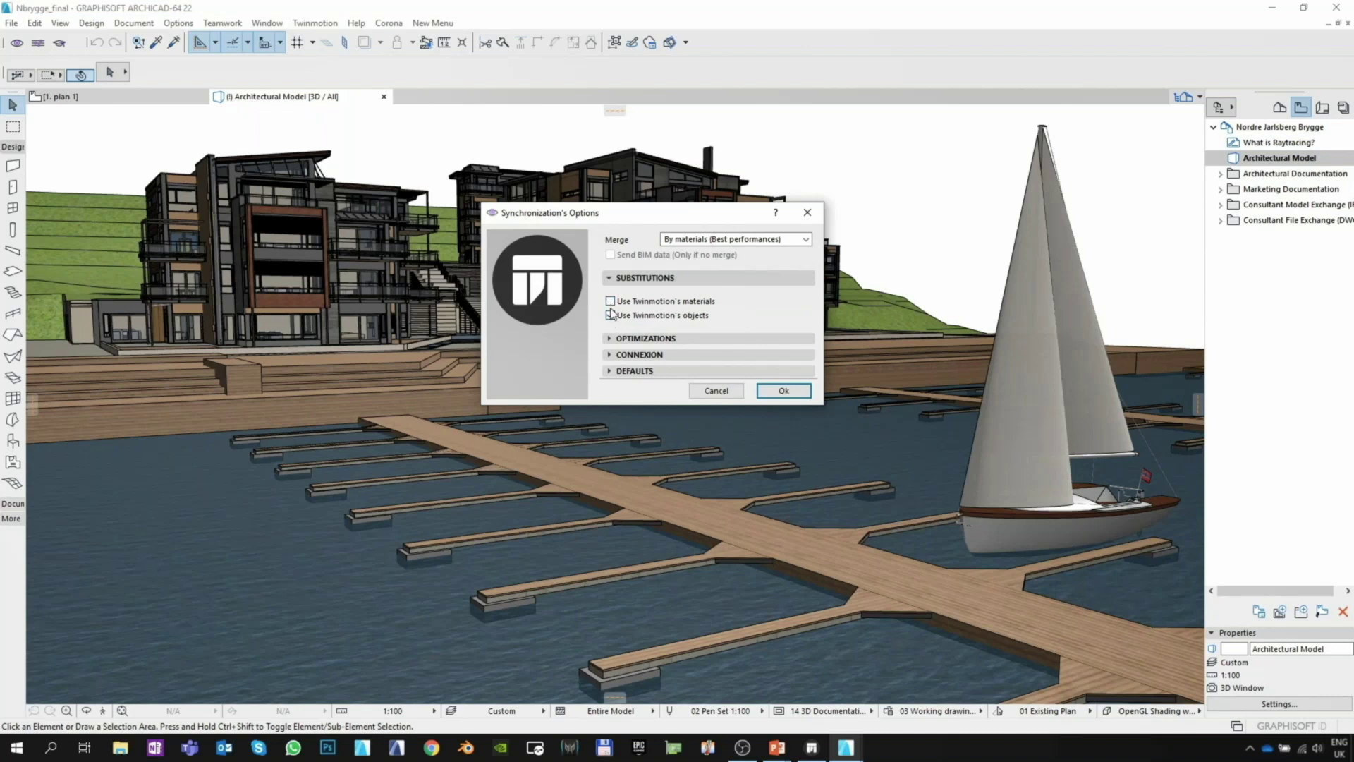
left_click(611, 316)
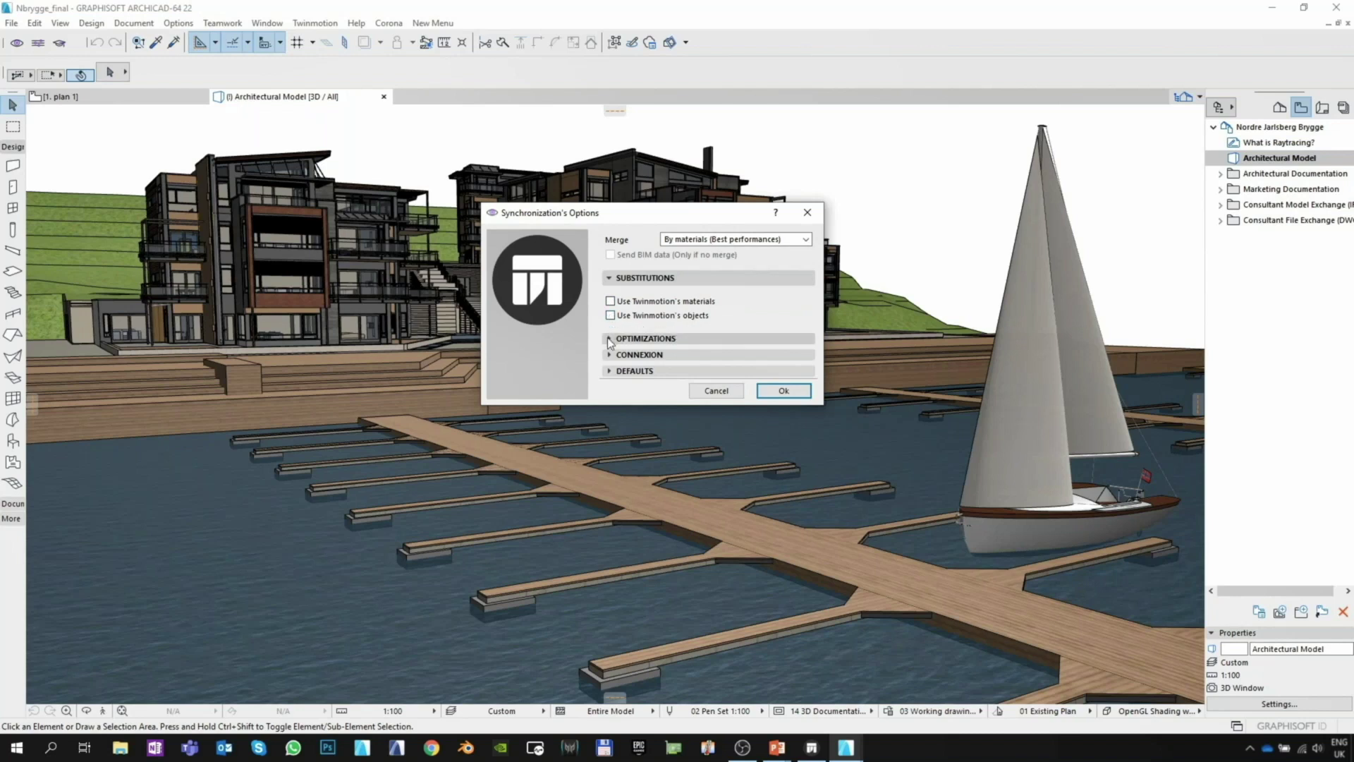
Expand Optimizations in place of Substitutions and try its exclude-small-objects, geometry and Fix UV/Texture options, leaving them all switched off.
left_click(610, 340)
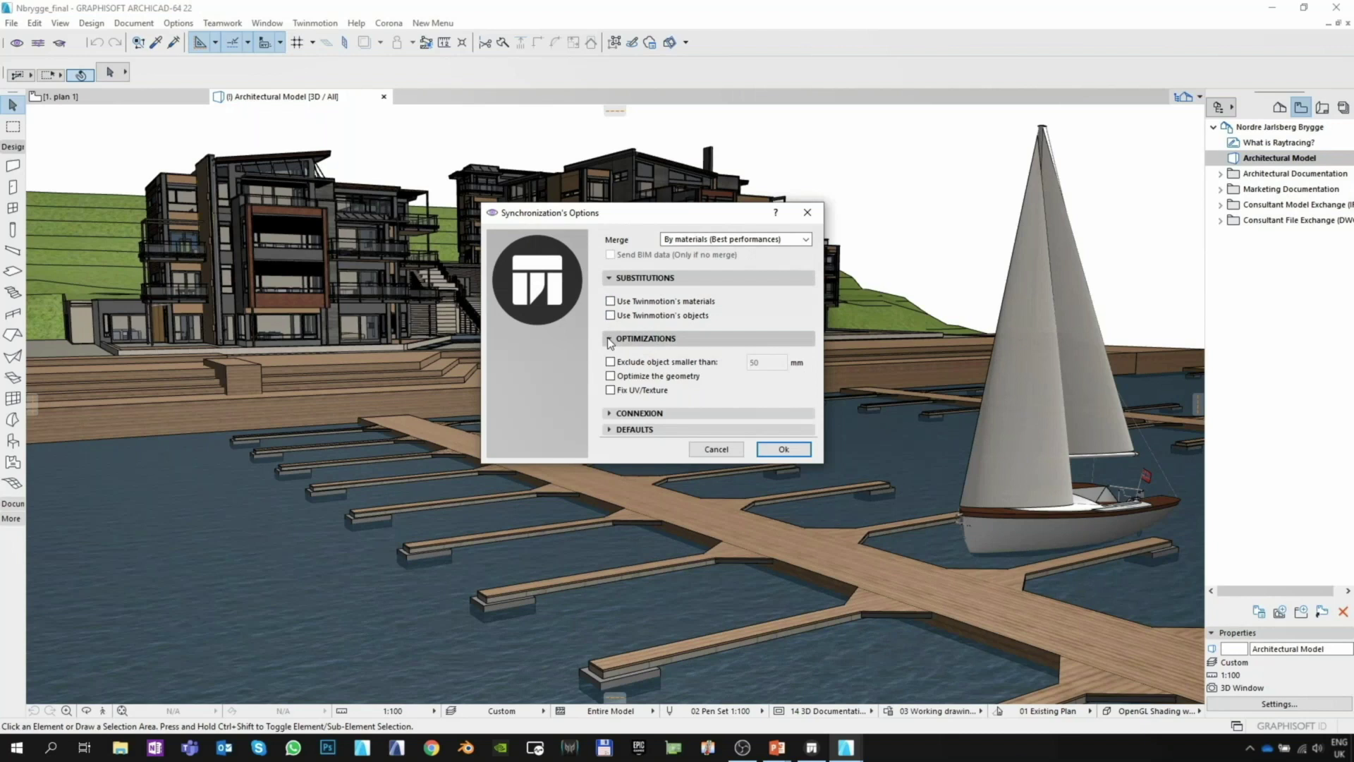
left_click(610, 278)
left_click(610, 318)
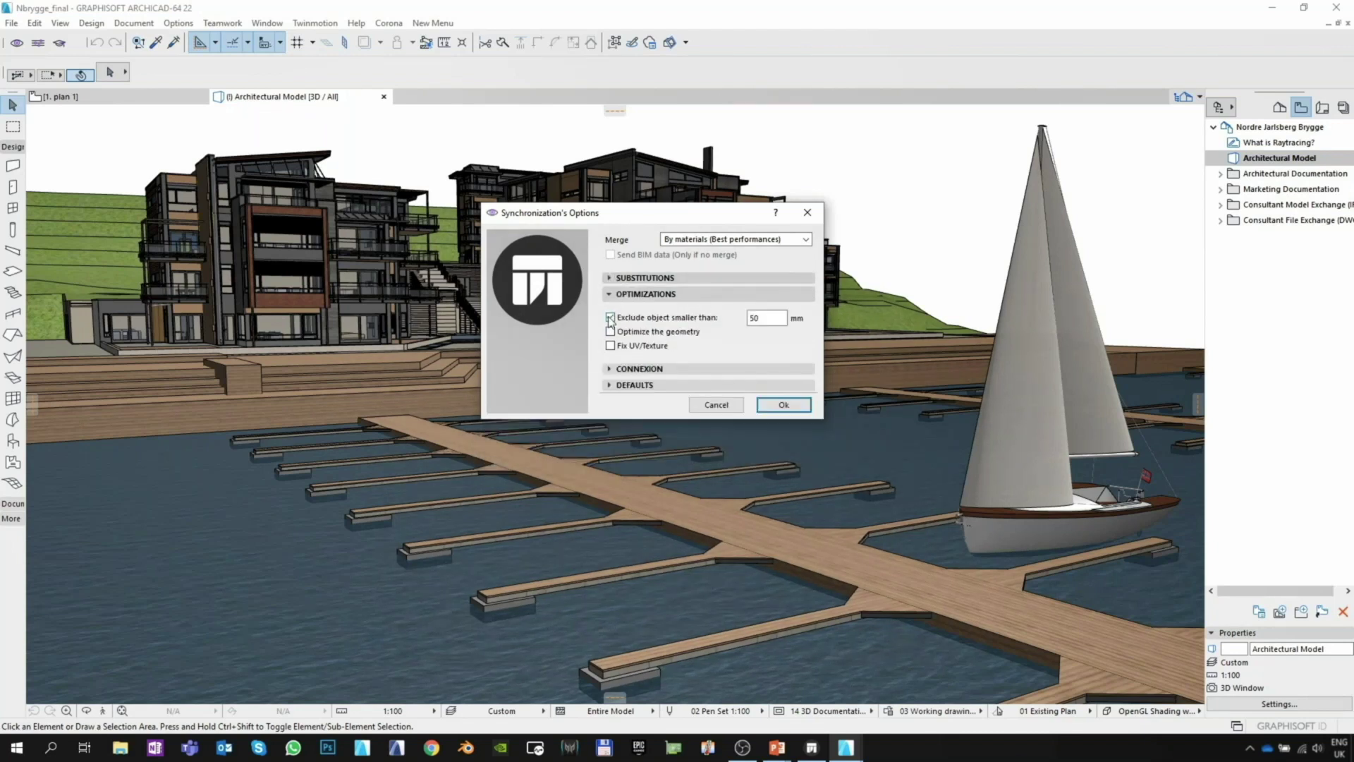
left_click(610, 318)
left_click(611, 331)
left_click(611, 346)
left_click(611, 346)
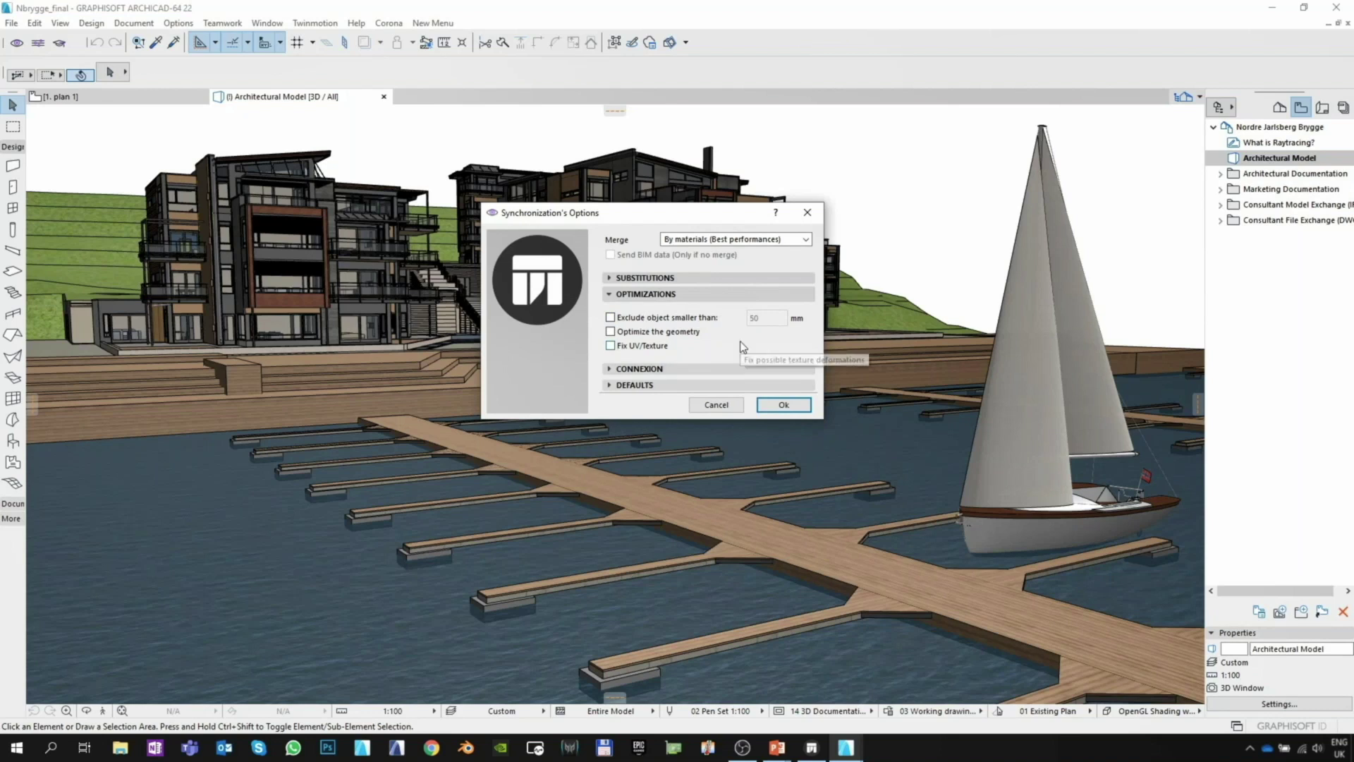
Collapse Optimizations, view the Defaults section and accept the synchronization options.
left_click(610, 295)
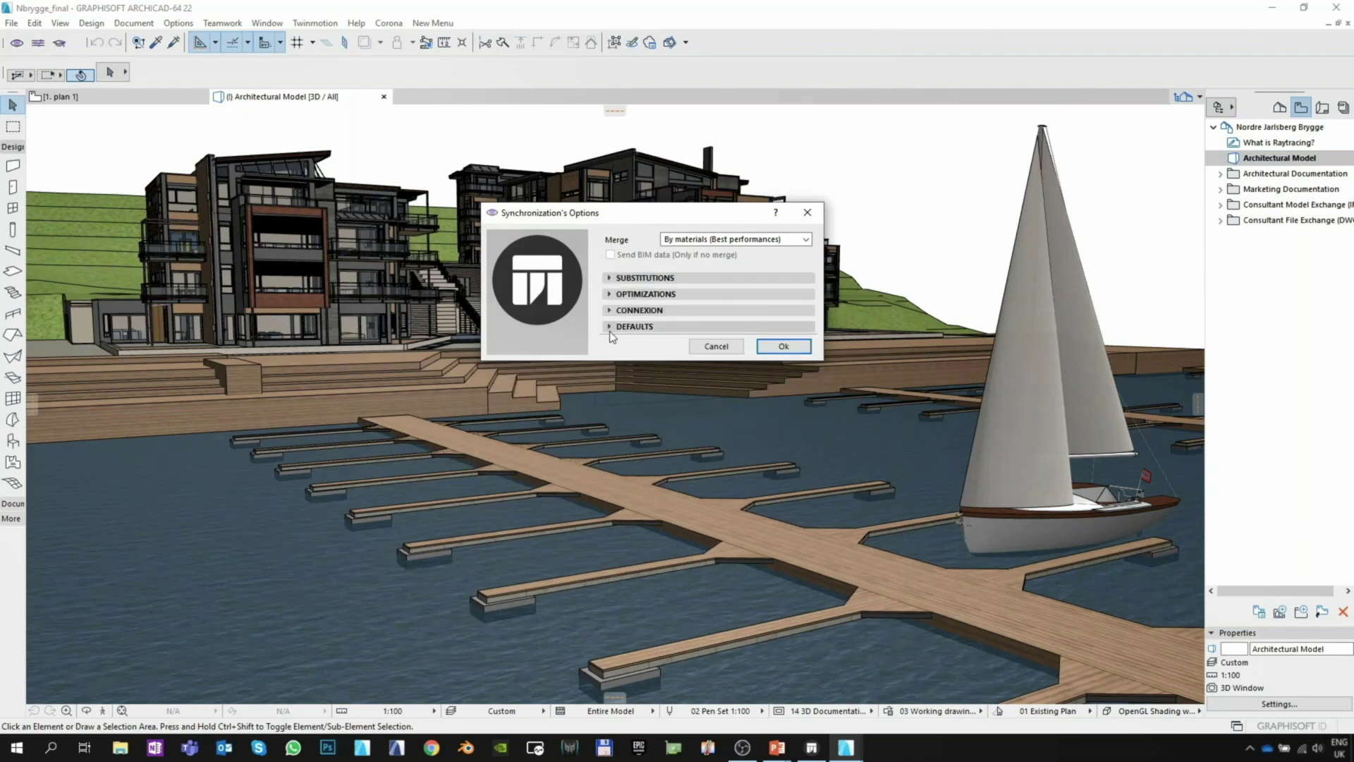
left_click(612, 328)
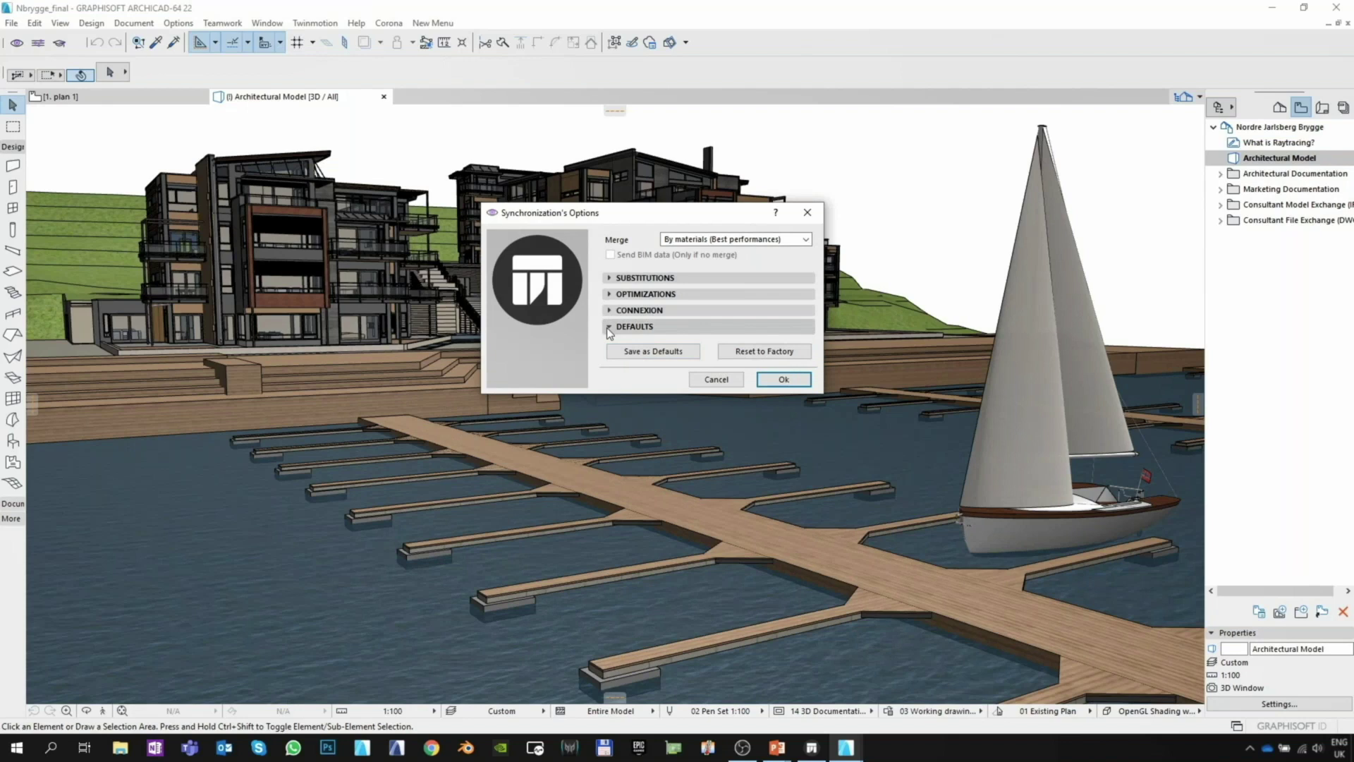
left_click(784, 380)
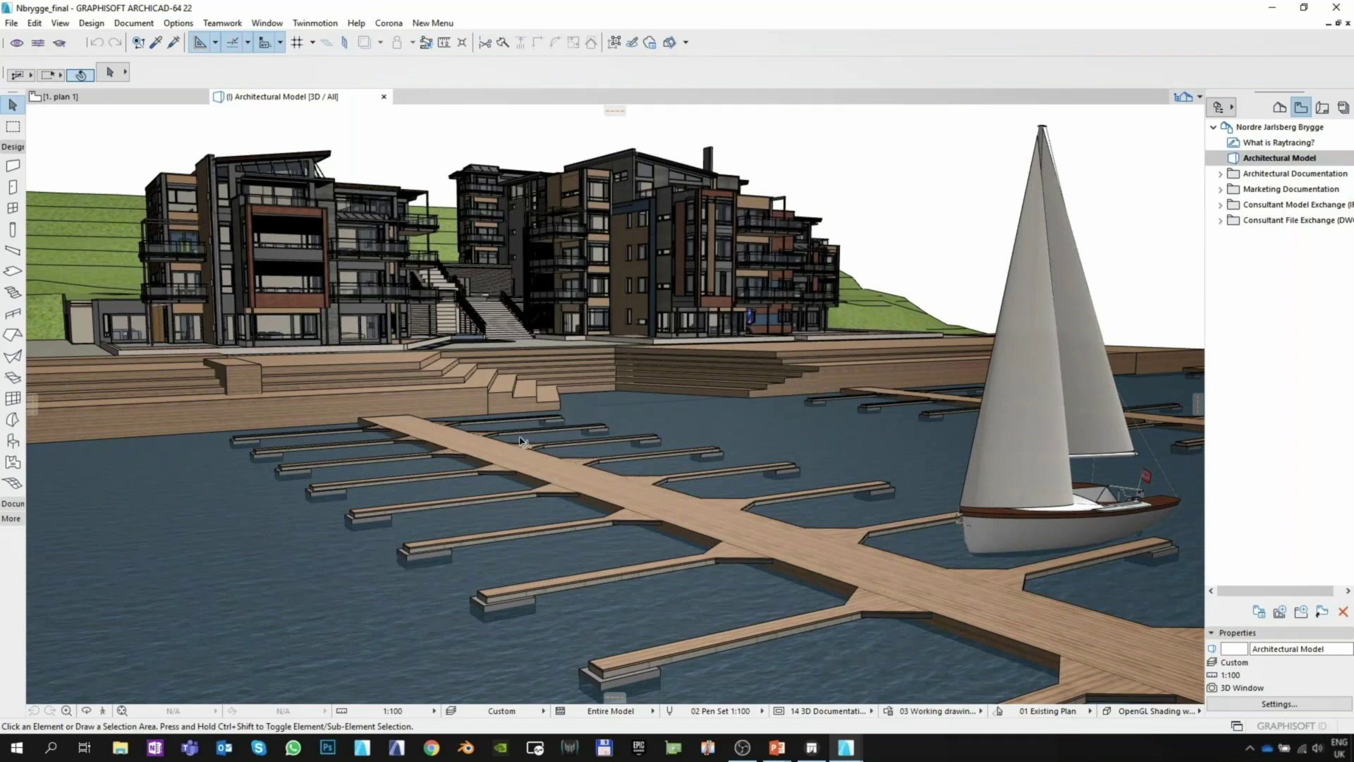
Synchronize the ARCHICAD model through DirectLink and switch to Twinmotion, maximizing its window.
left_click(315, 22)
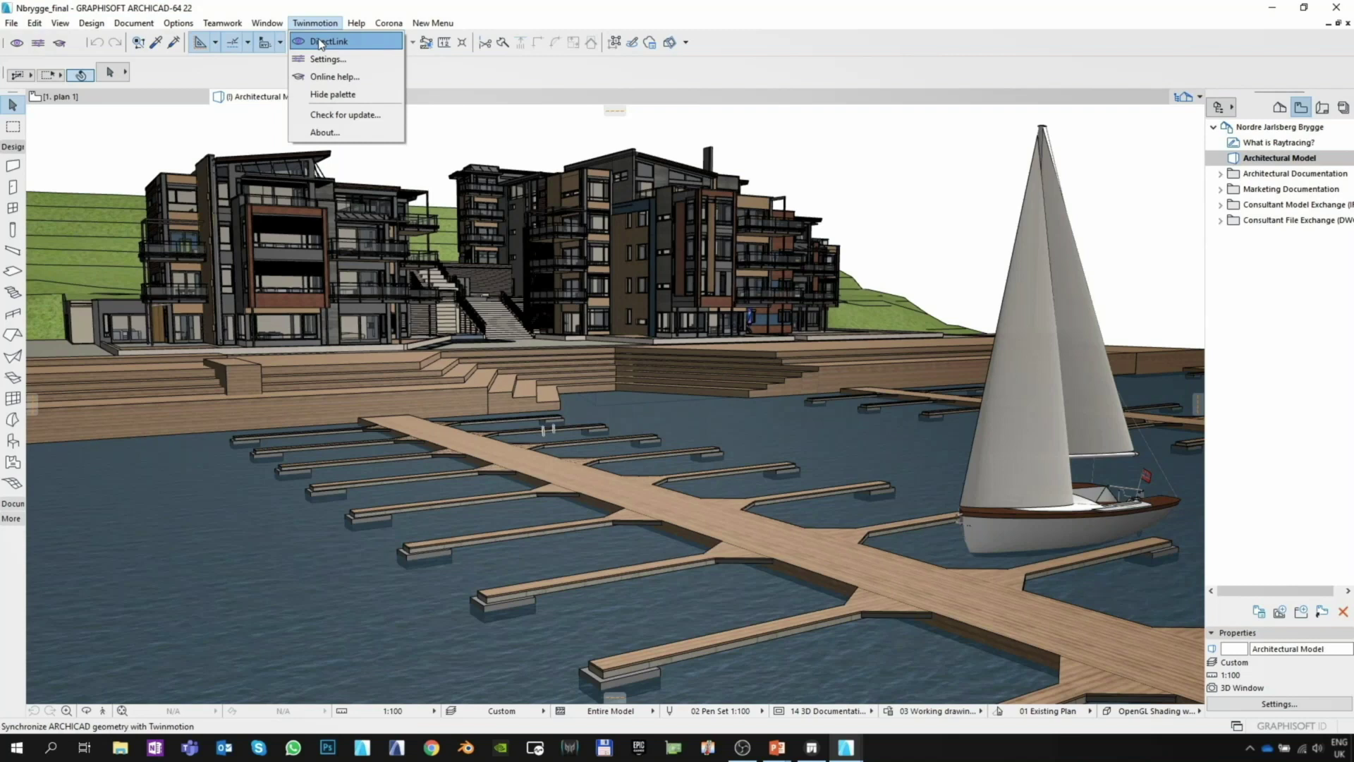
left_click(321, 43)
left_click(698, 440)
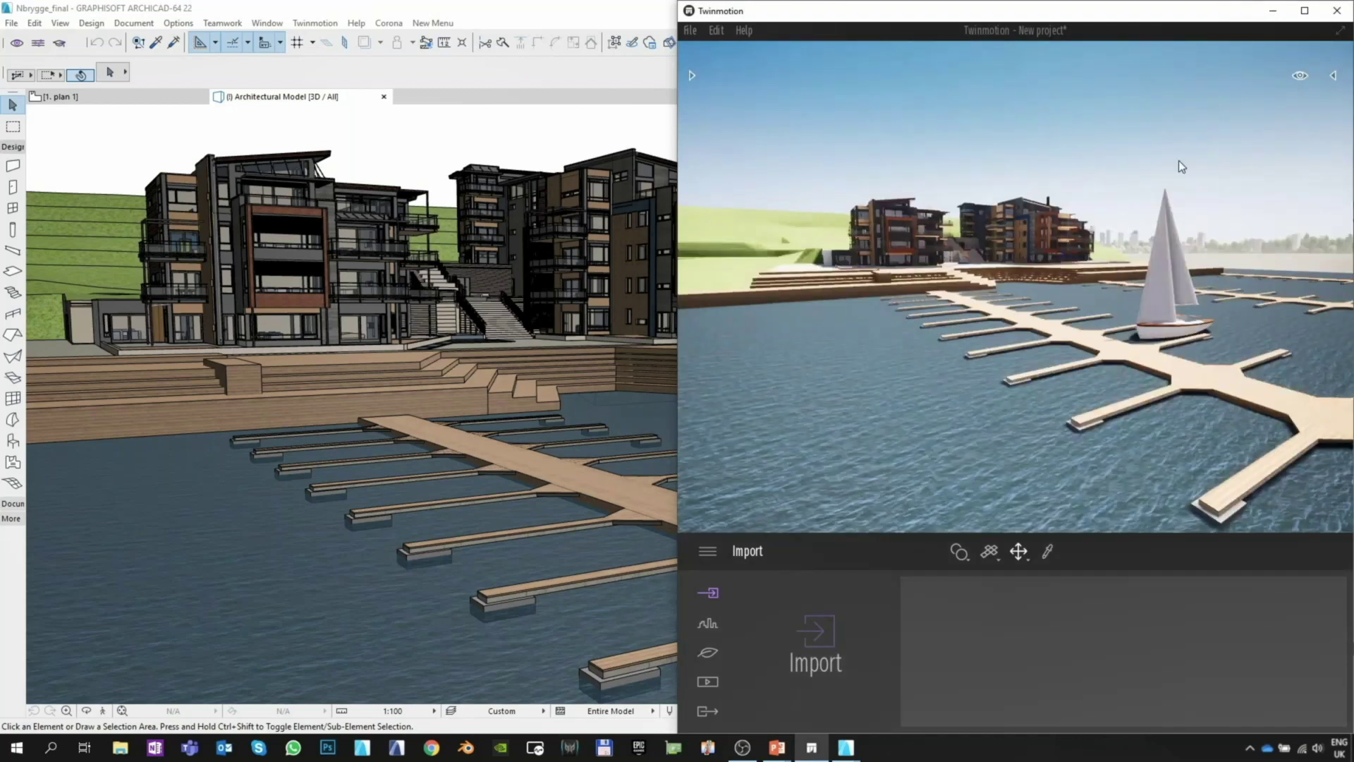
left_click(1305, 10)
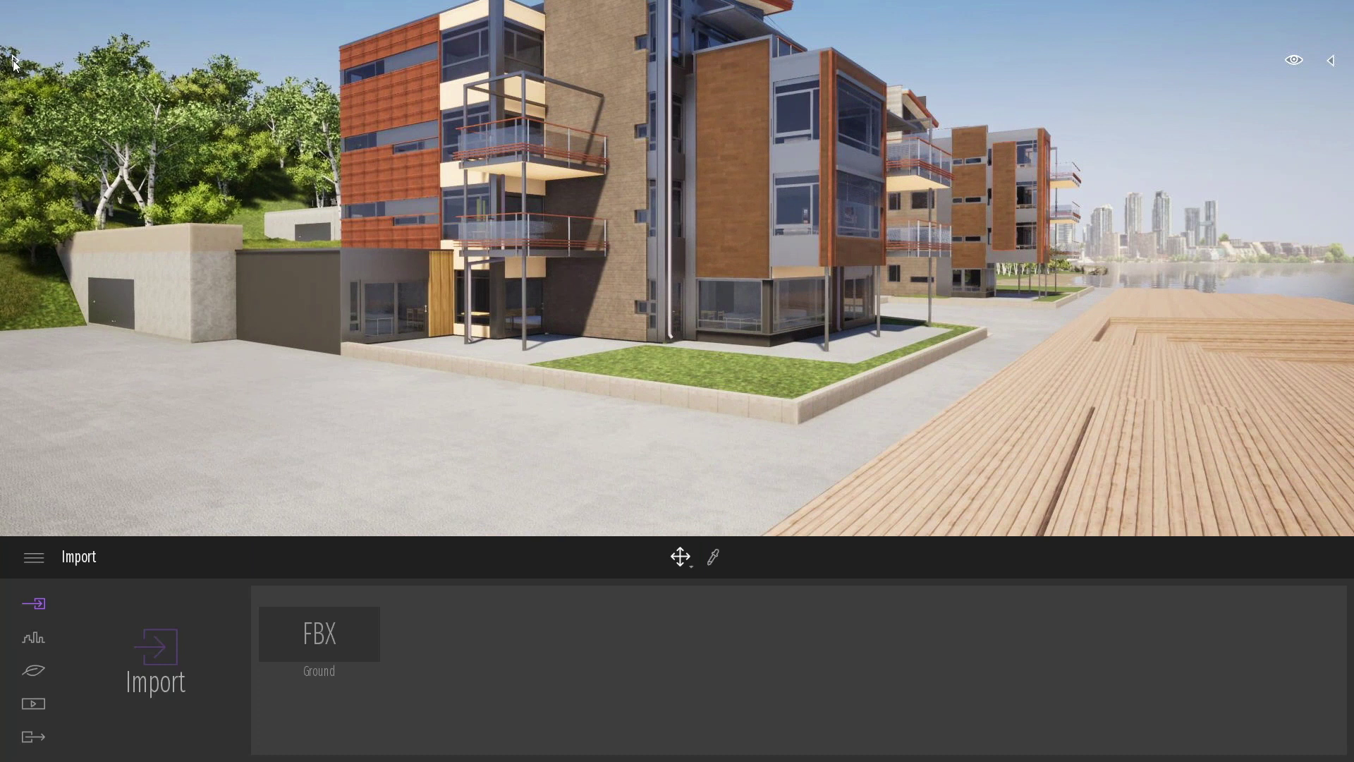
Open the library and browse to the Manmade ground materials, with the waterfront building's paved forecourt in view.
left_click(15, 61)
mouse_move(780, 172)
right_mouse_down()
mouse_move(797, 173)
mouse_move(780, 172)
right_mouse_up()
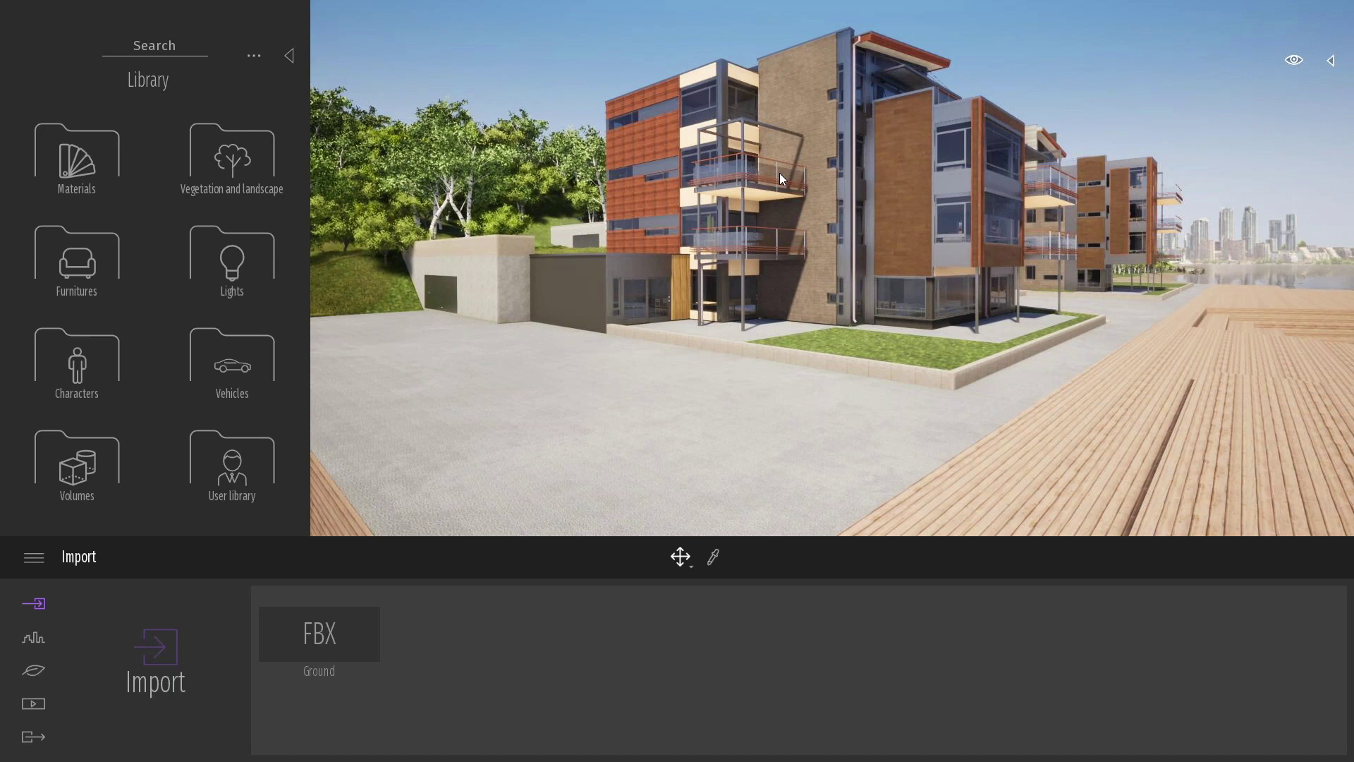
key("w")
right_click_drag(1089, 295, 1184, 291)
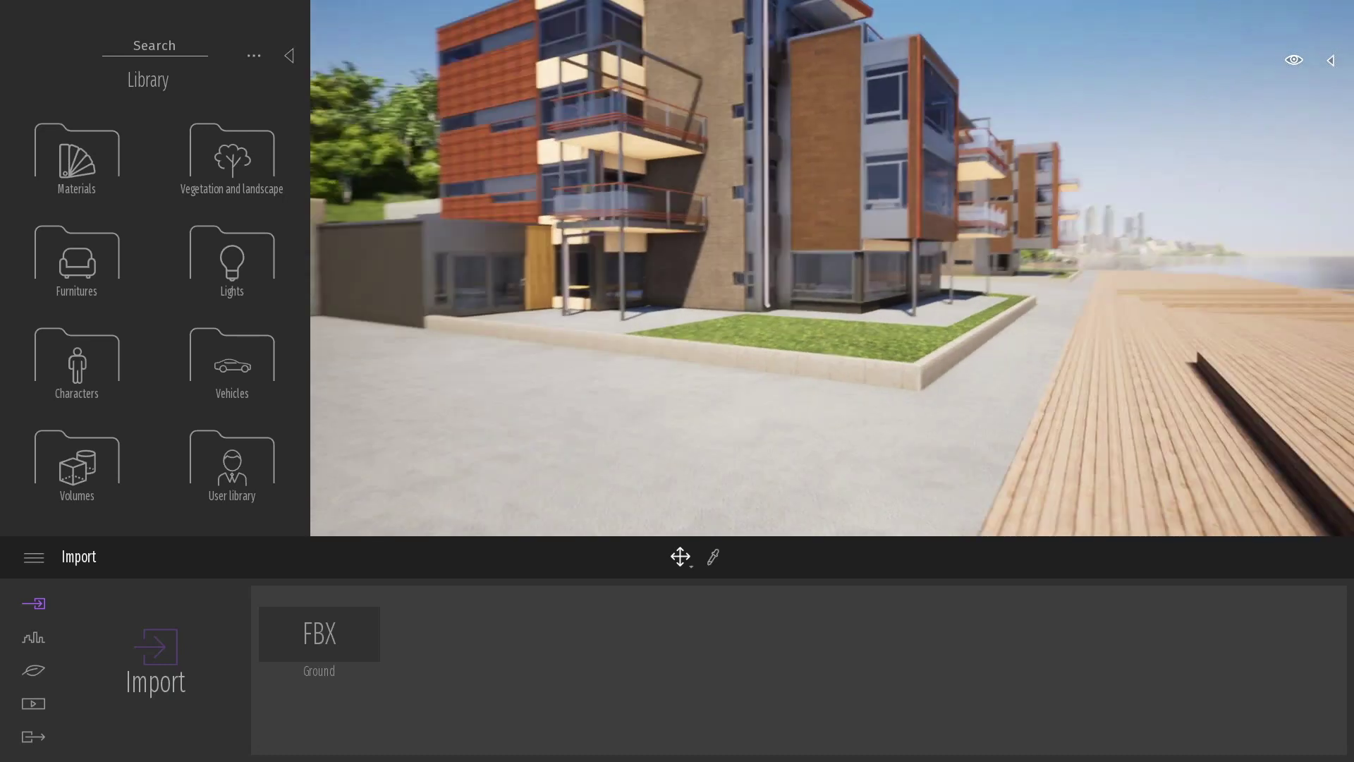
left_click(79, 141)
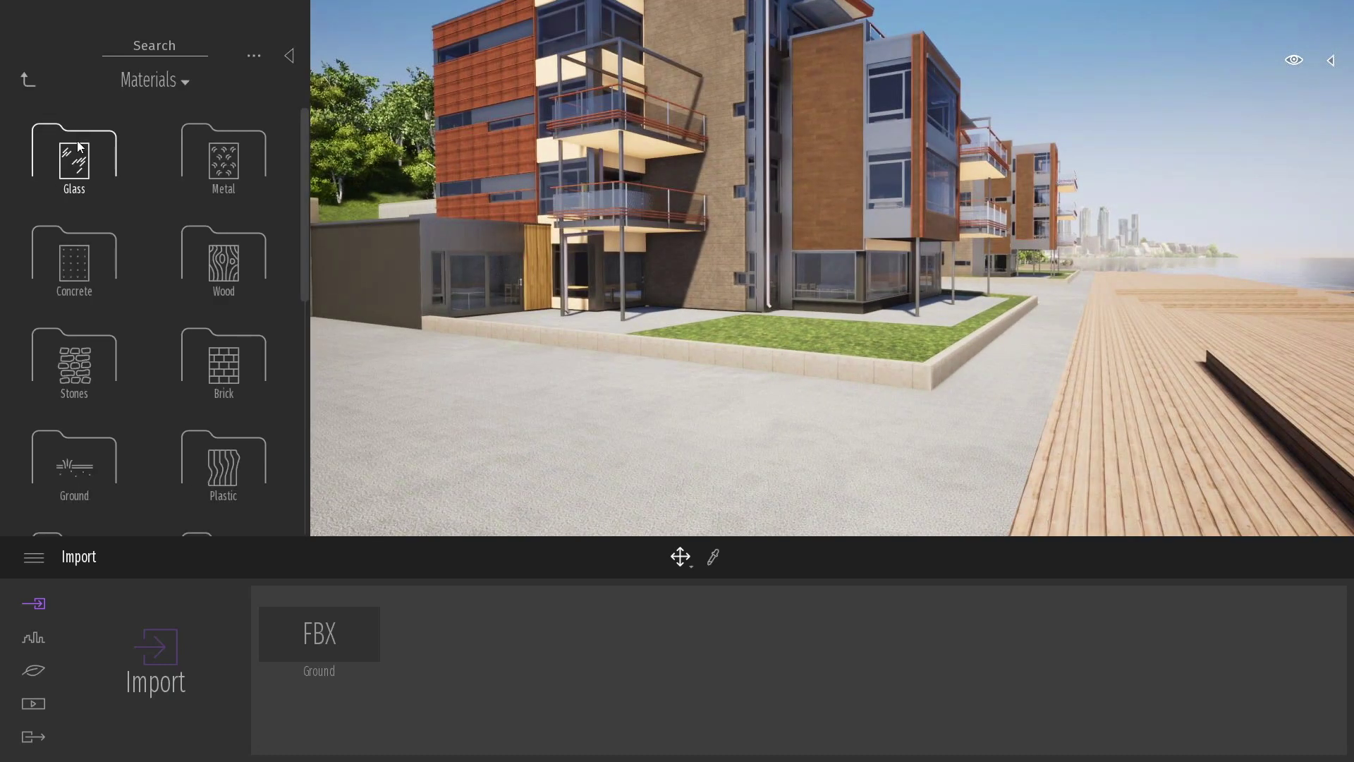
left_click(78, 474)
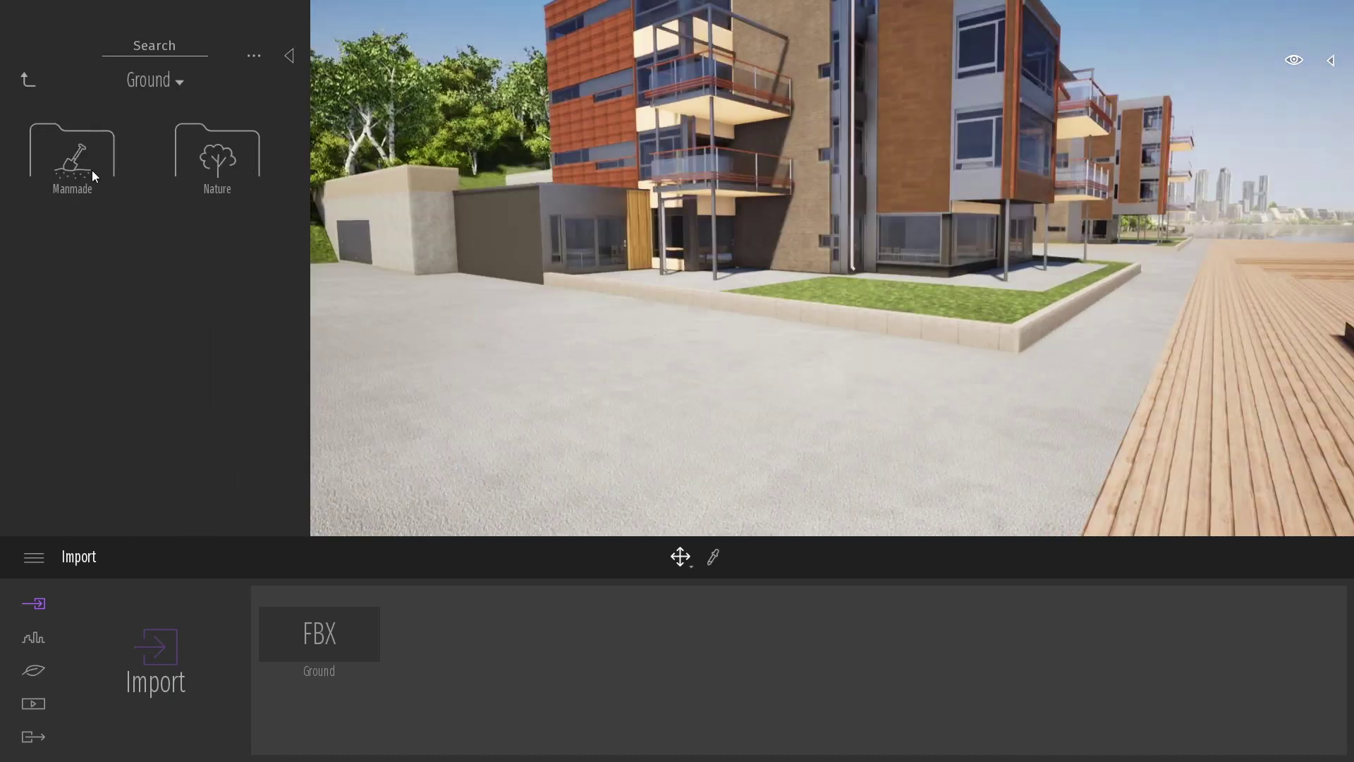
left_click(90, 168)
scroll(175, 286, "down", 5)
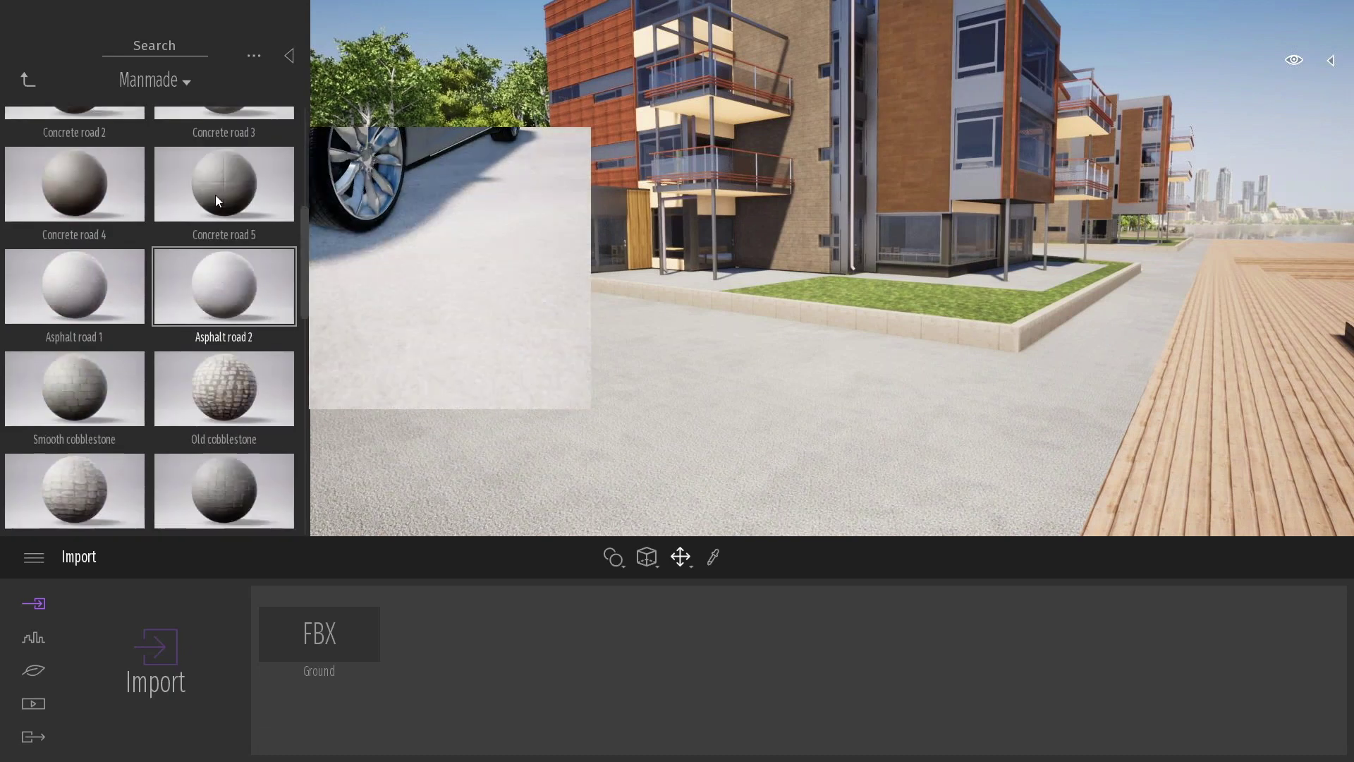
Apply the Smooth cobblestone material to the paved ground in front of the building.
right_click_drag(357, 298, 444, 293)
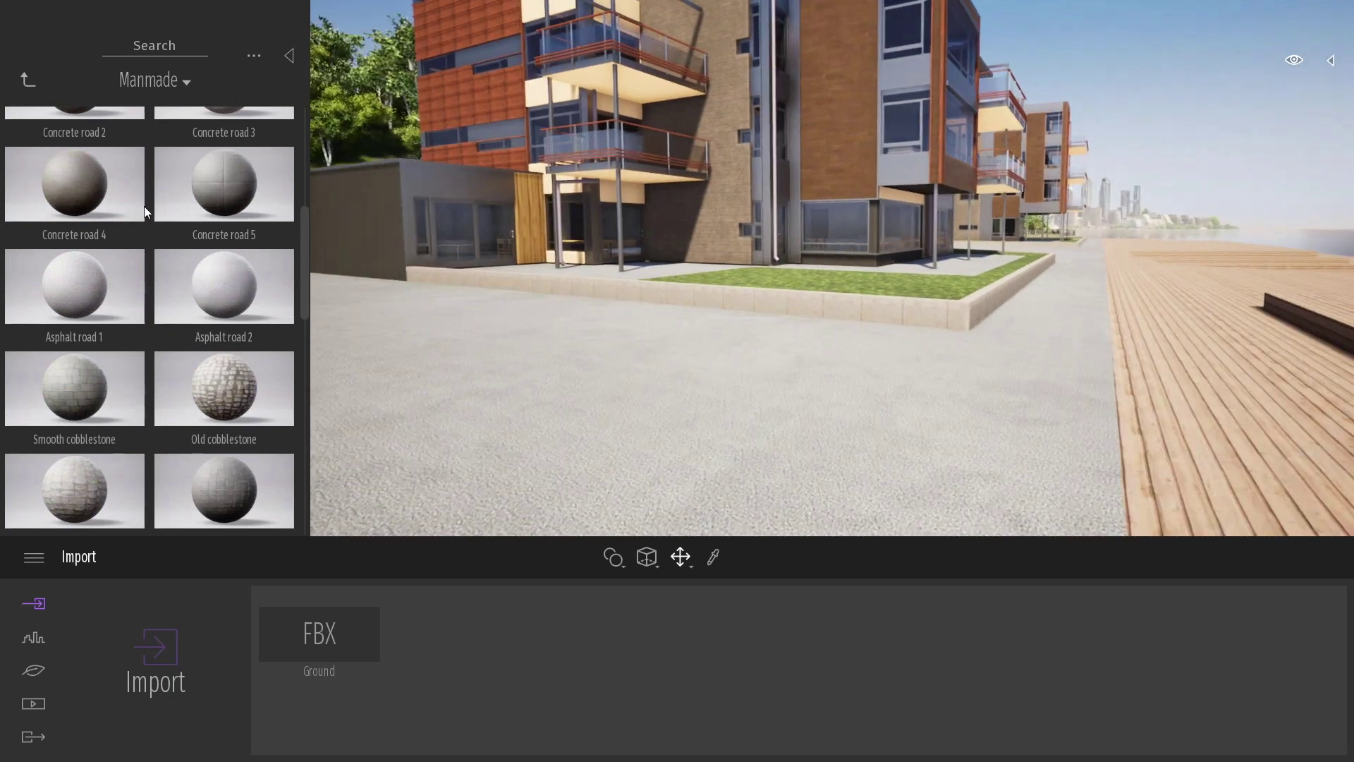
scroll(135, 357, "down", 1)
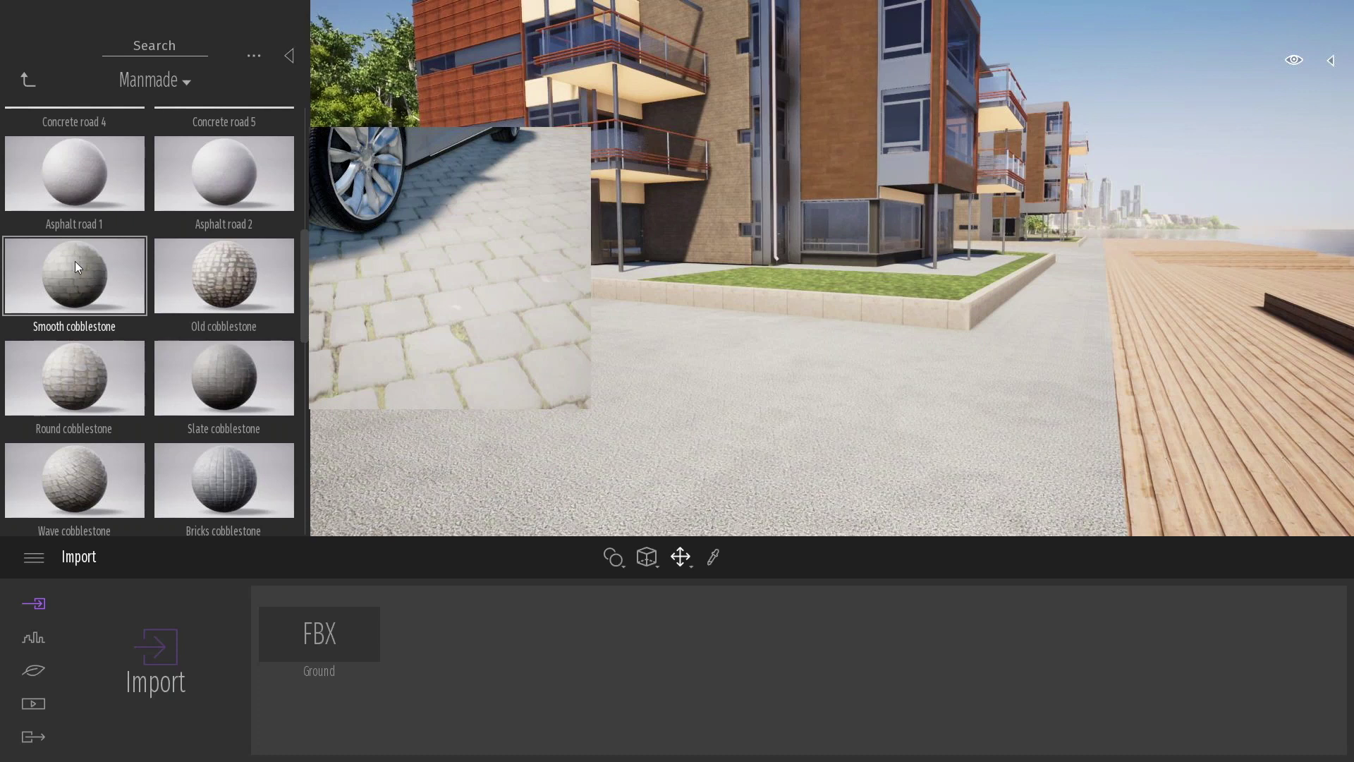
left_click_drag(74, 261, 826, 439)
left_click(797, 404)
Try Slate cobblestone, Colored cobblestone and Rough cobblestone 2 on the forecourt paving.
right_click_drag(1028, 363, 982, 402)
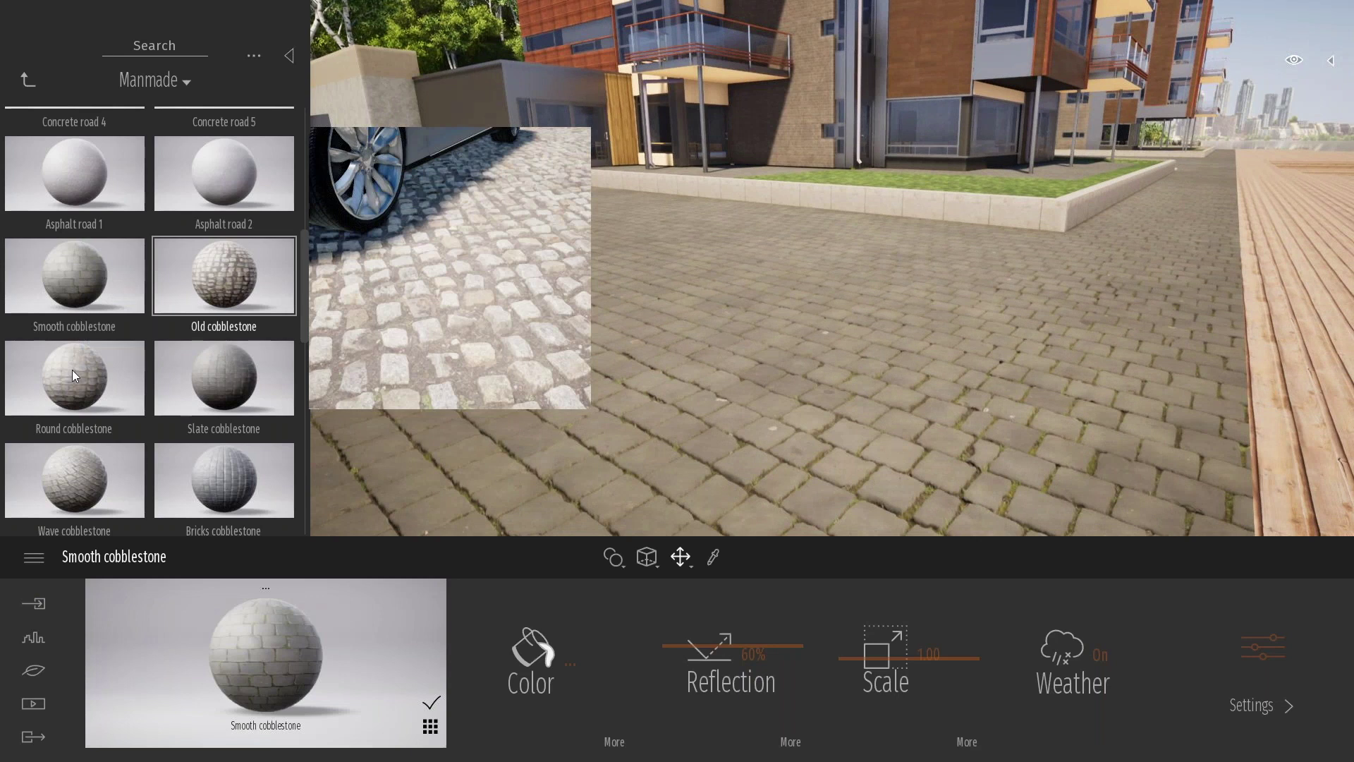
left_click(72, 370)
left_click(183, 345)
scroll(184, 344, "down", 5)
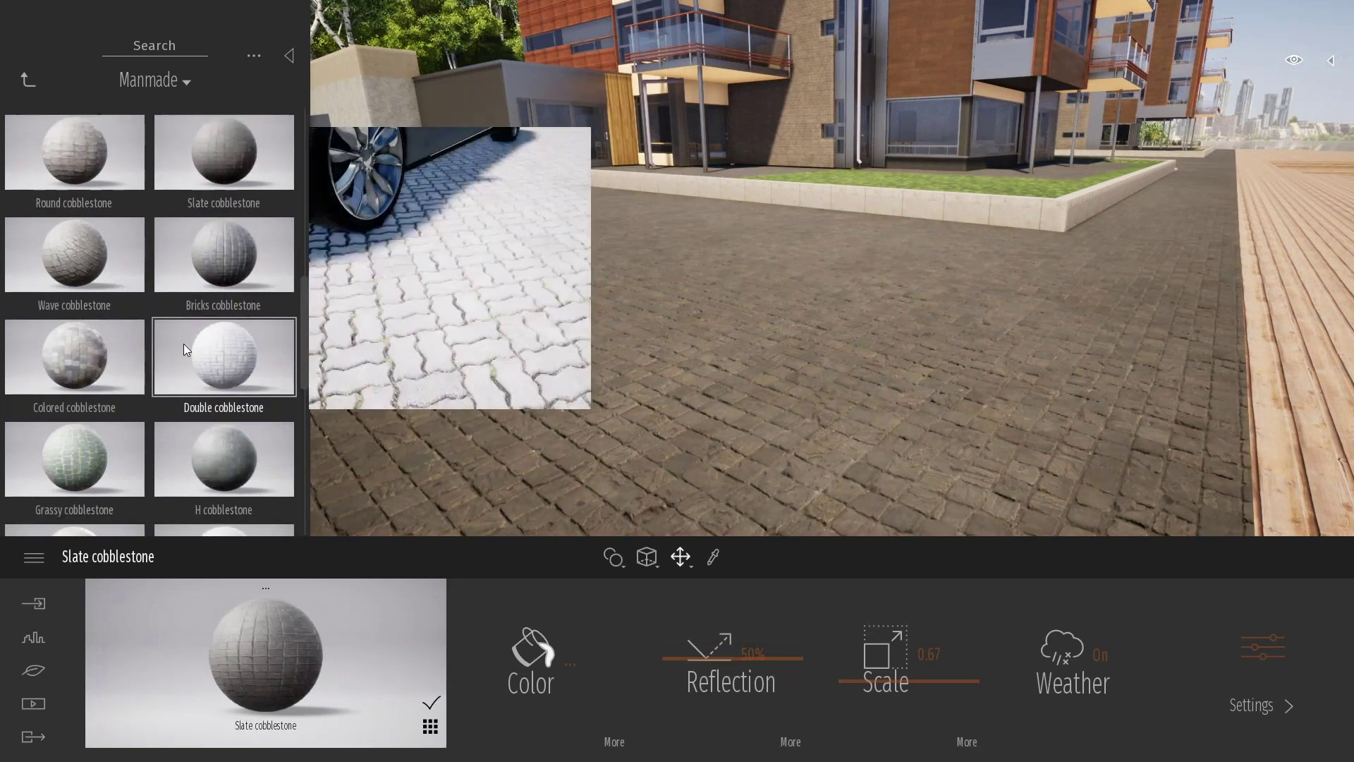
left_click_drag(916, 348, 919, 348)
right_click_drag(918, 349, 893, 240)
scroll(137, 395, "down", 3)
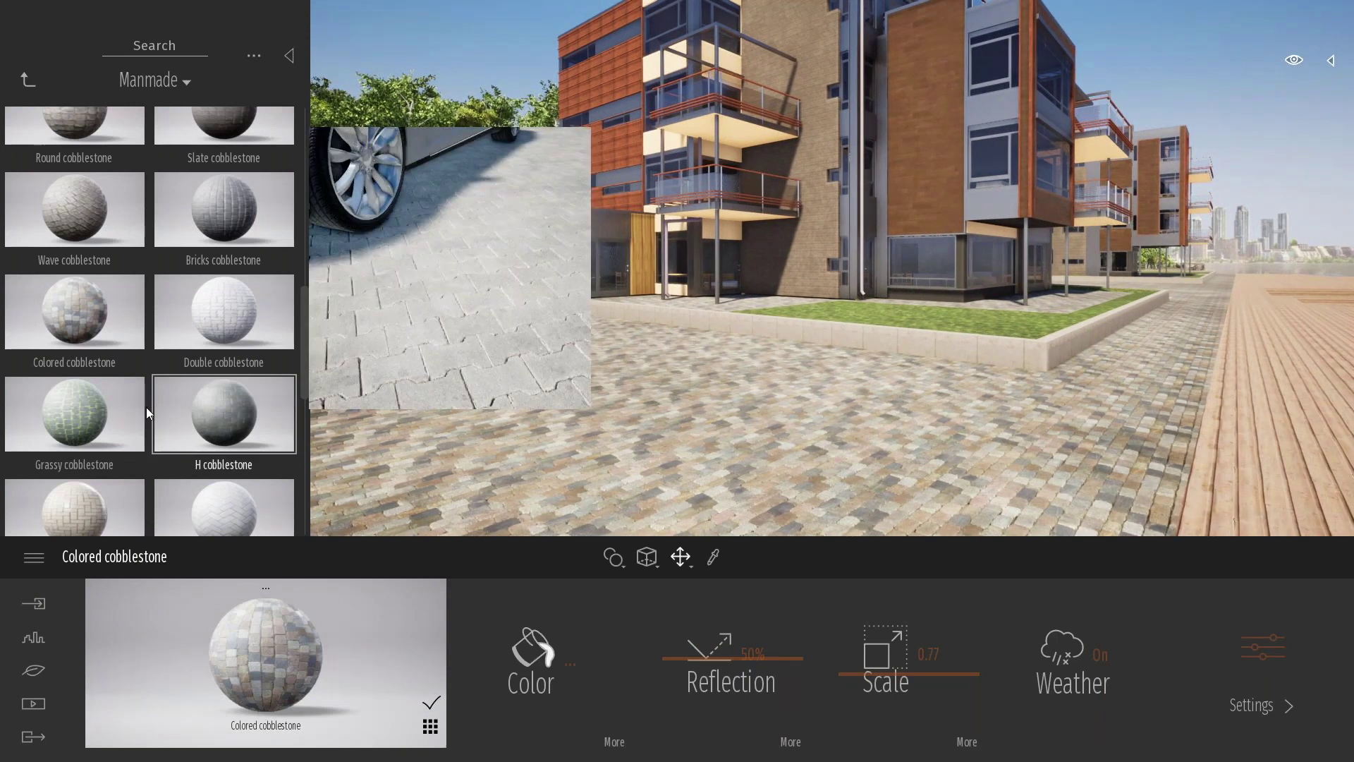
scroll(133, 387, "down", 1)
left_click_drag(133, 387, 832, 444)
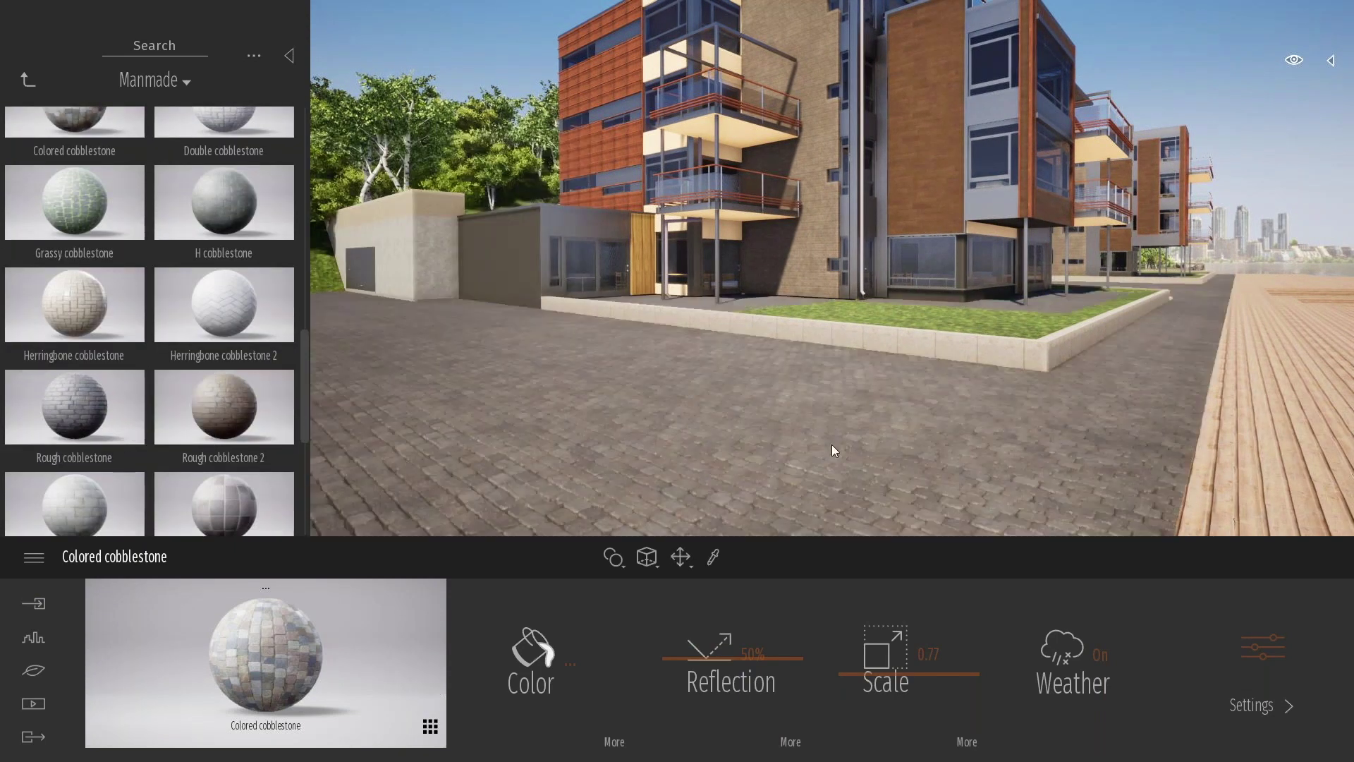
left_click_drag(760, 422, 759, 423)
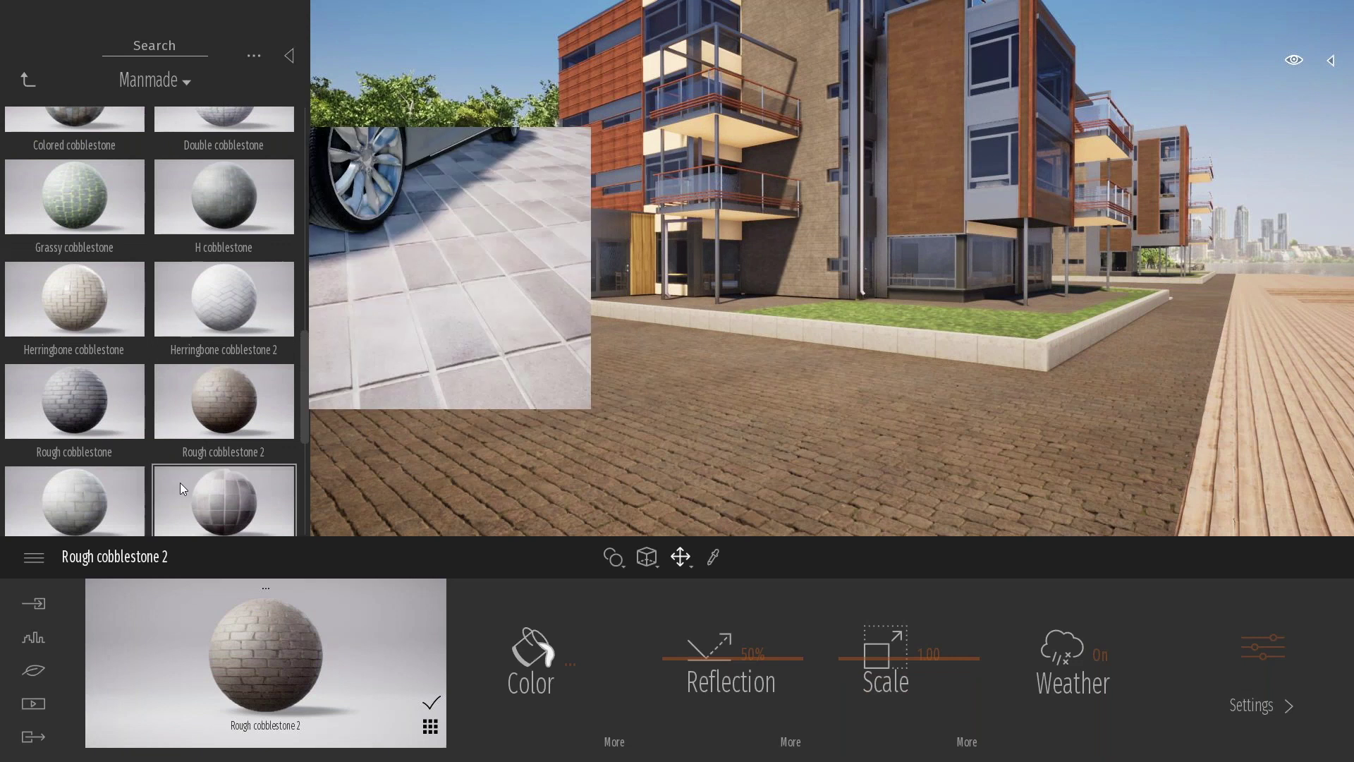
Apply Square cobblestone to the forecourt paving, briefly comparing it with Pavement tiles.
scroll(106, 452, "down", 1)
left_click_drag(67, 442, 890, 438)
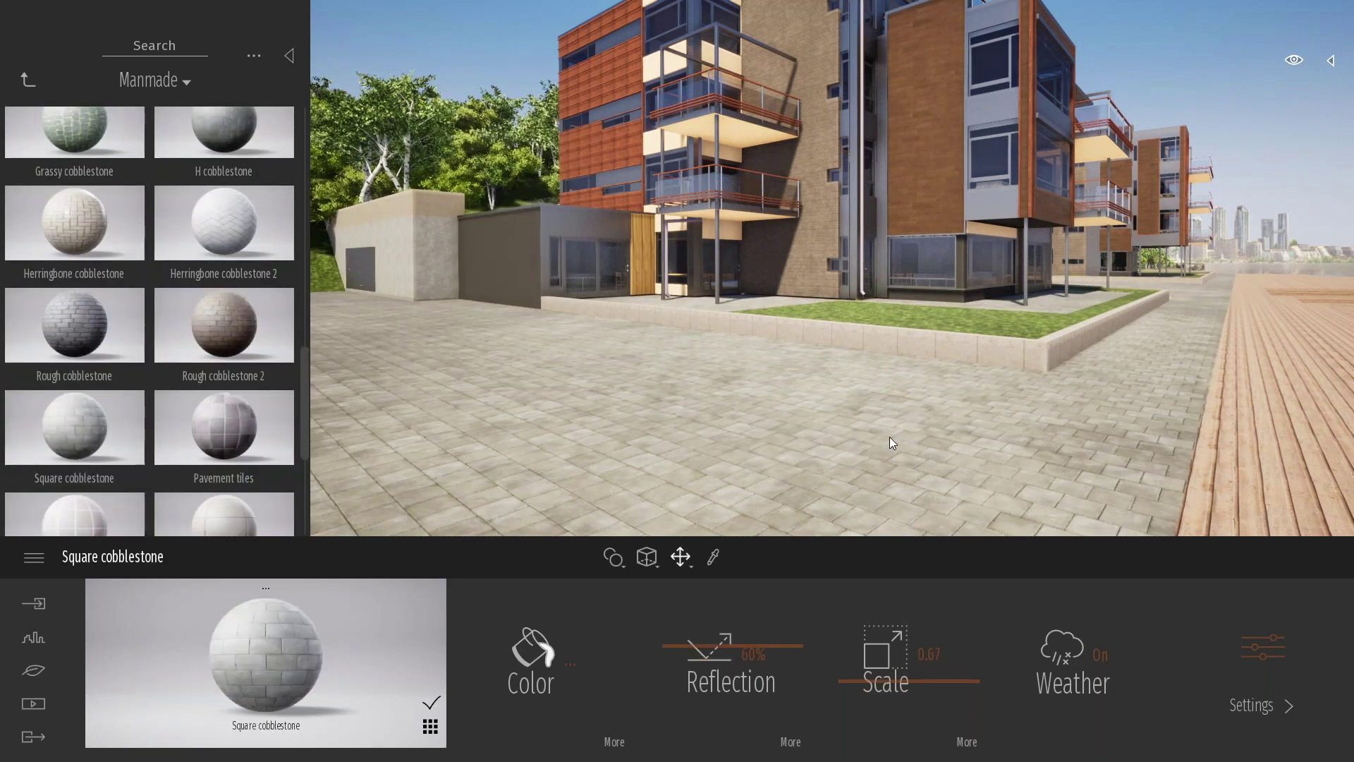
mouse_move(1081, 409)
right_mouse_down()
mouse_move(910, 391)
mouse_move(1083, 403)
right_mouse_up()
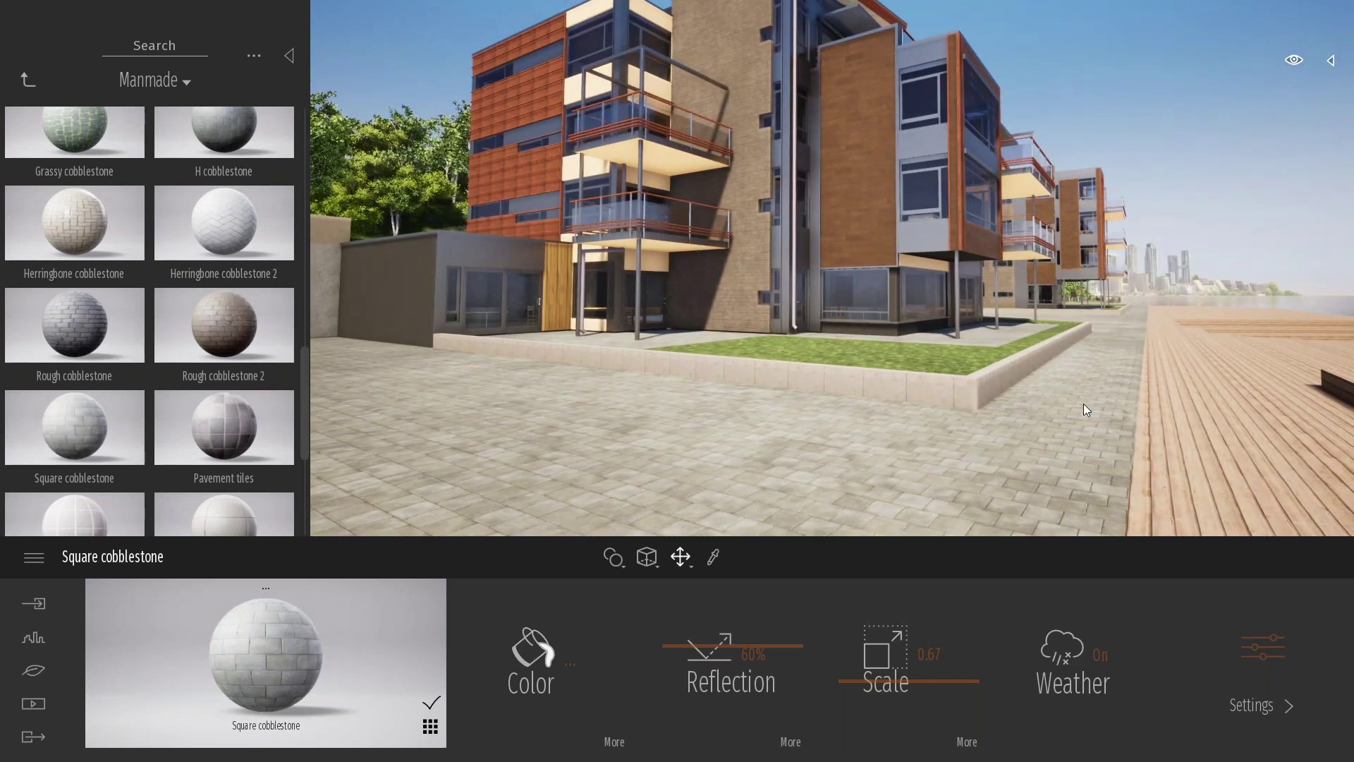
right_click_drag(1084, 404, 1124, 444)
left_click_drag(239, 446, 599, 426)
left_click_drag(102, 427, 890, 429)
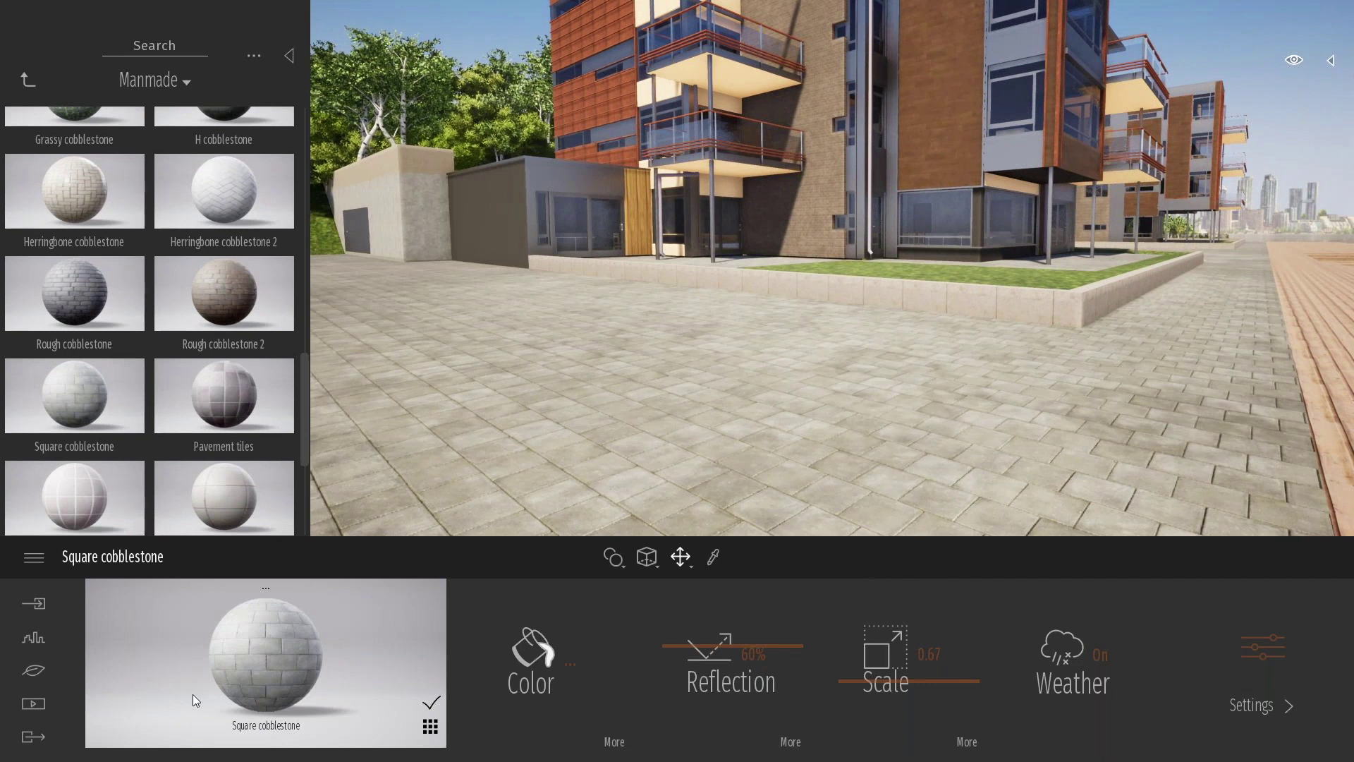
Darken the Square cobblestone's colour to a grey-green tone and accept it.
right_click_drag(726, 417, 799, 379)
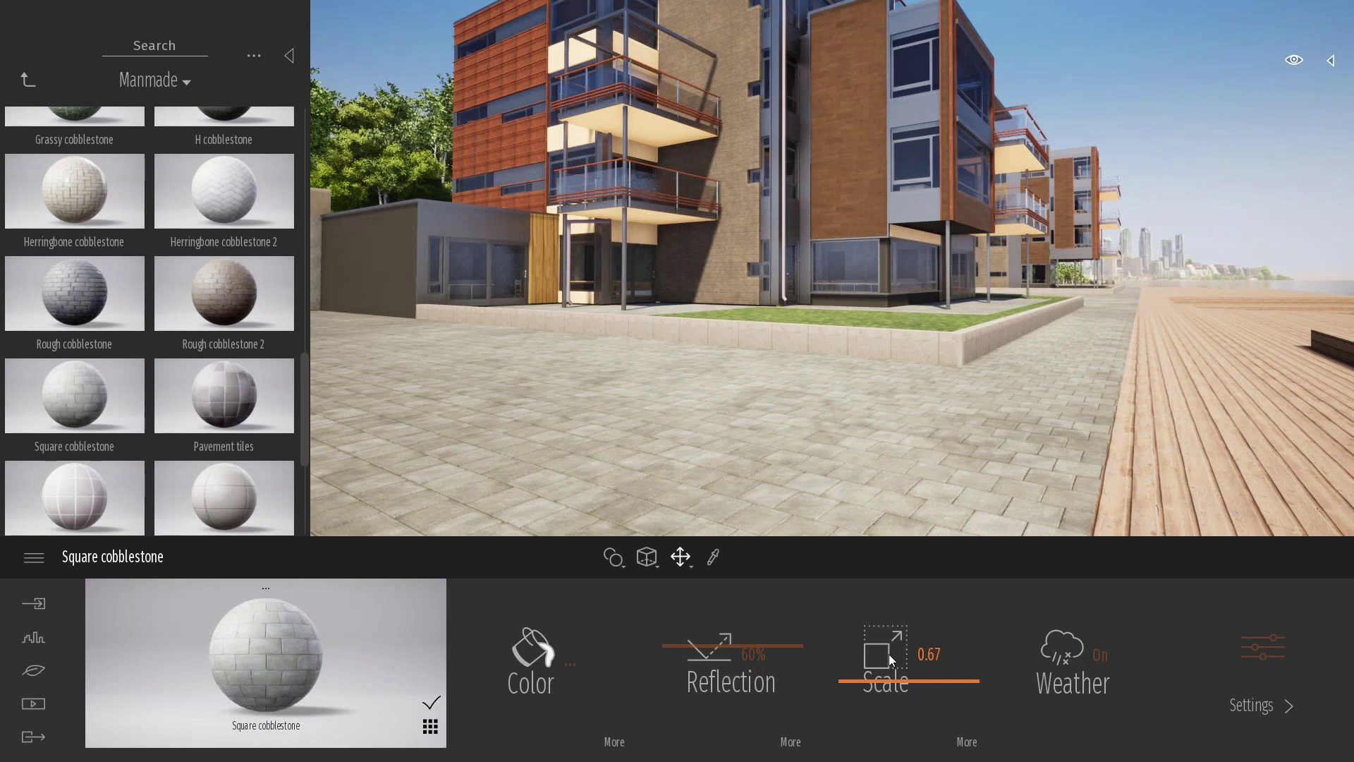
left_click(522, 646)
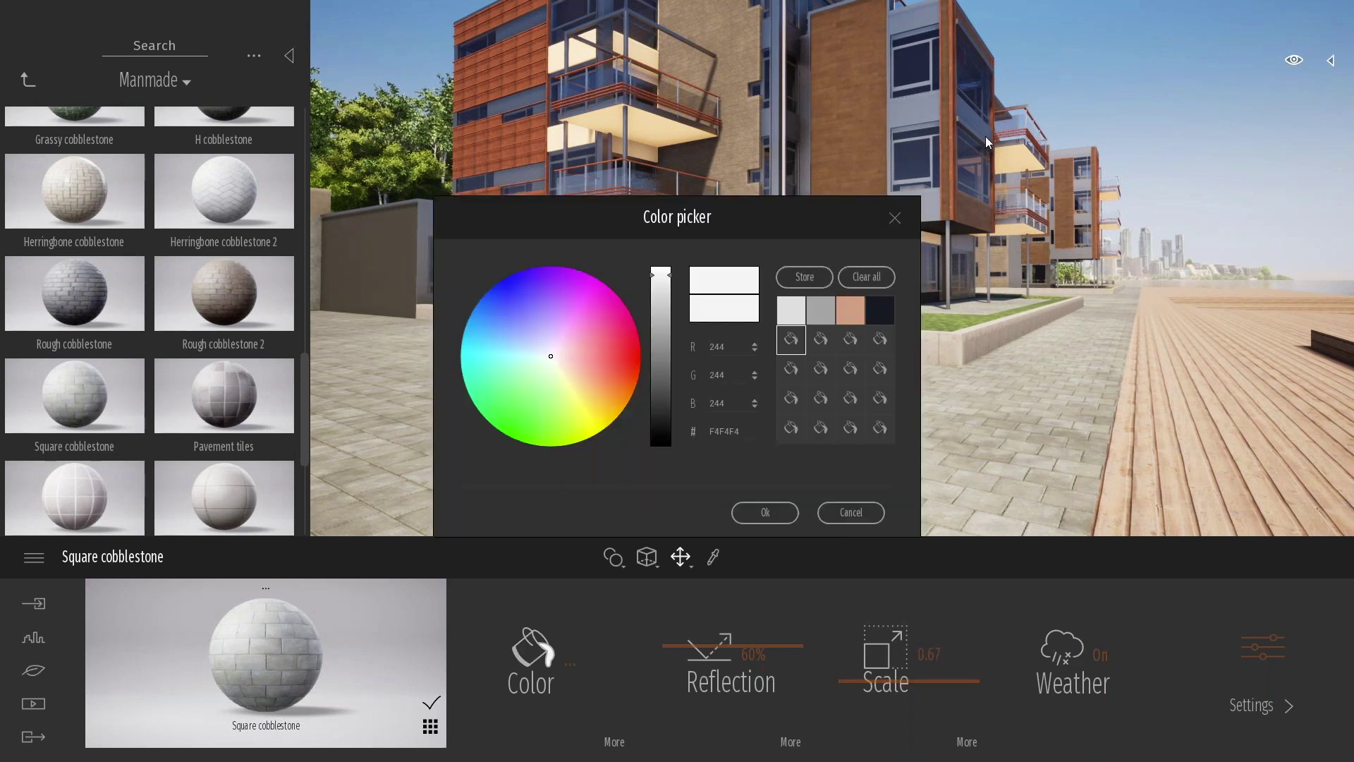
mouse_move(1027, 259)
left_mouse_down()
mouse_move(1041, 272)
mouse_move(1006, 242)
mouse_move(1016, 254)
left_mouse_up()
mouse_move(1126, 173)
left_mouse_down()
mouse_move(1127, 311)
mouse_move(1126, 219)
left_mouse_up()
left_click(1252, 407)
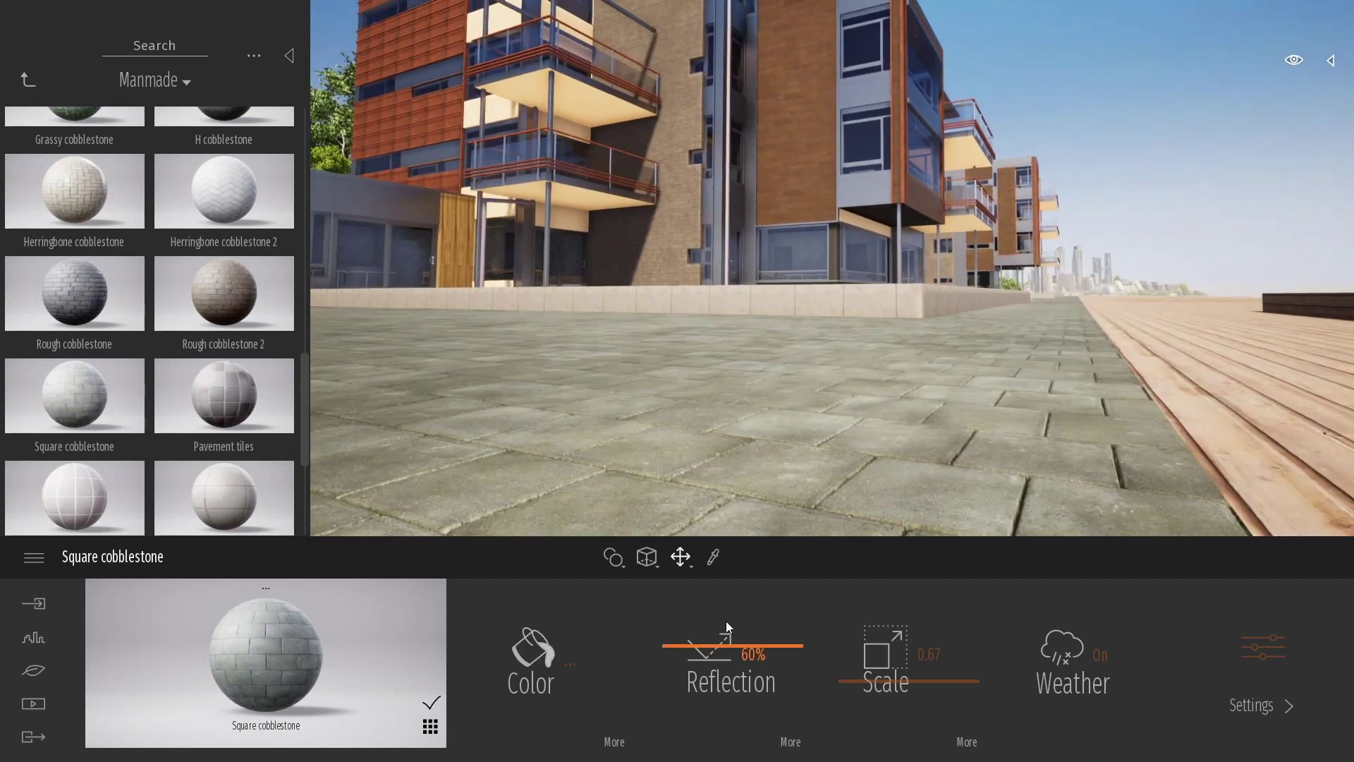
Set the Square cobblestone's reflection to 76% and scale to 2.02, testing reflection as high as 97%.
mouse_move(724, 646)
left_mouse_down()
mouse_move(727, 605)
mouse_move(727, 623)
left_mouse_up()
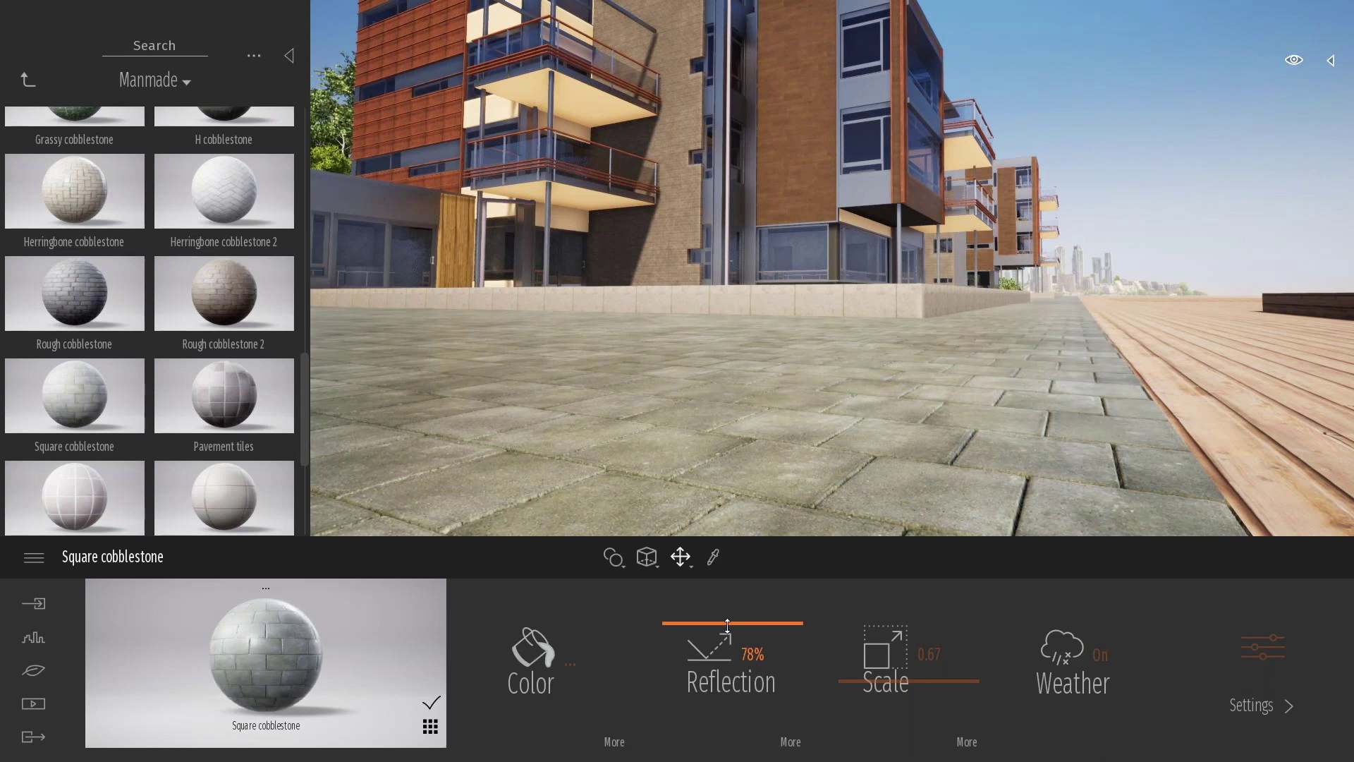
key("a")
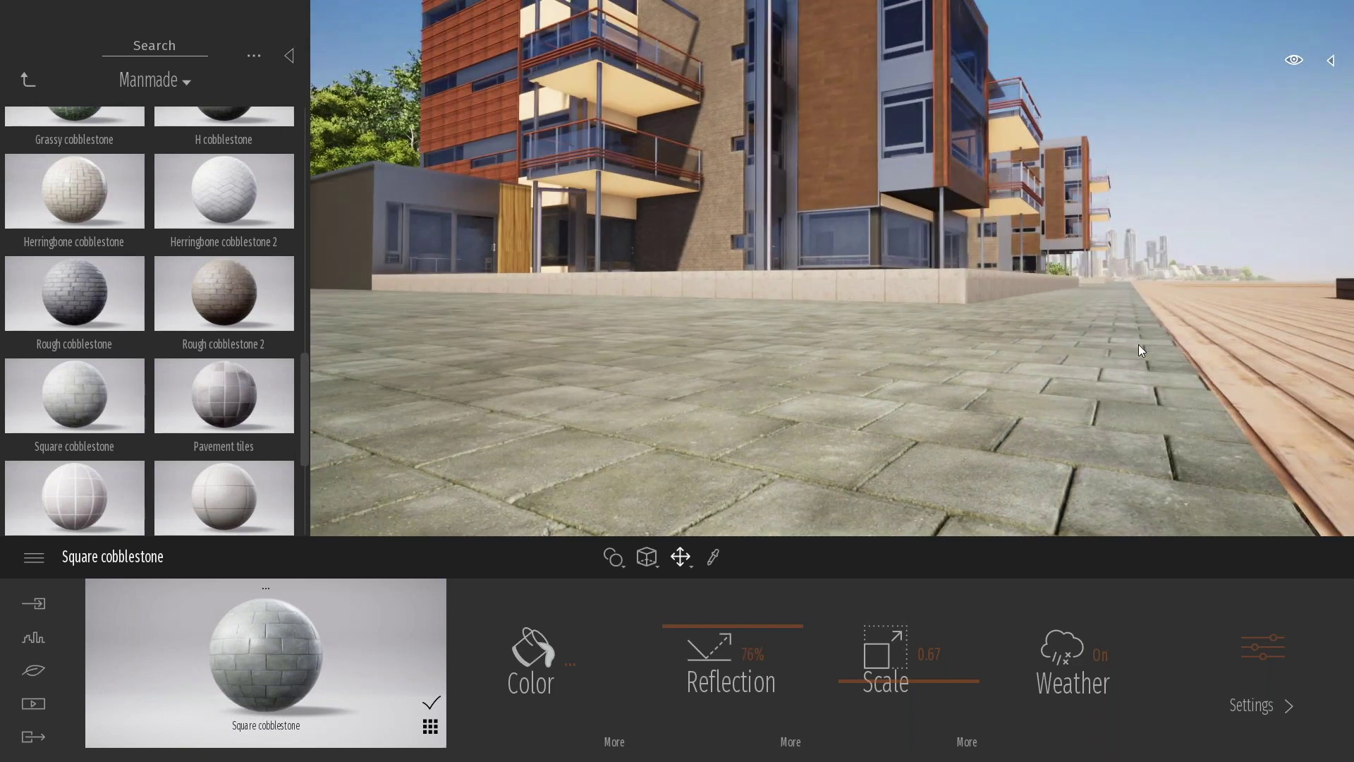
key("a")
left_click_drag(740, 627, 728, 583)
key("a")
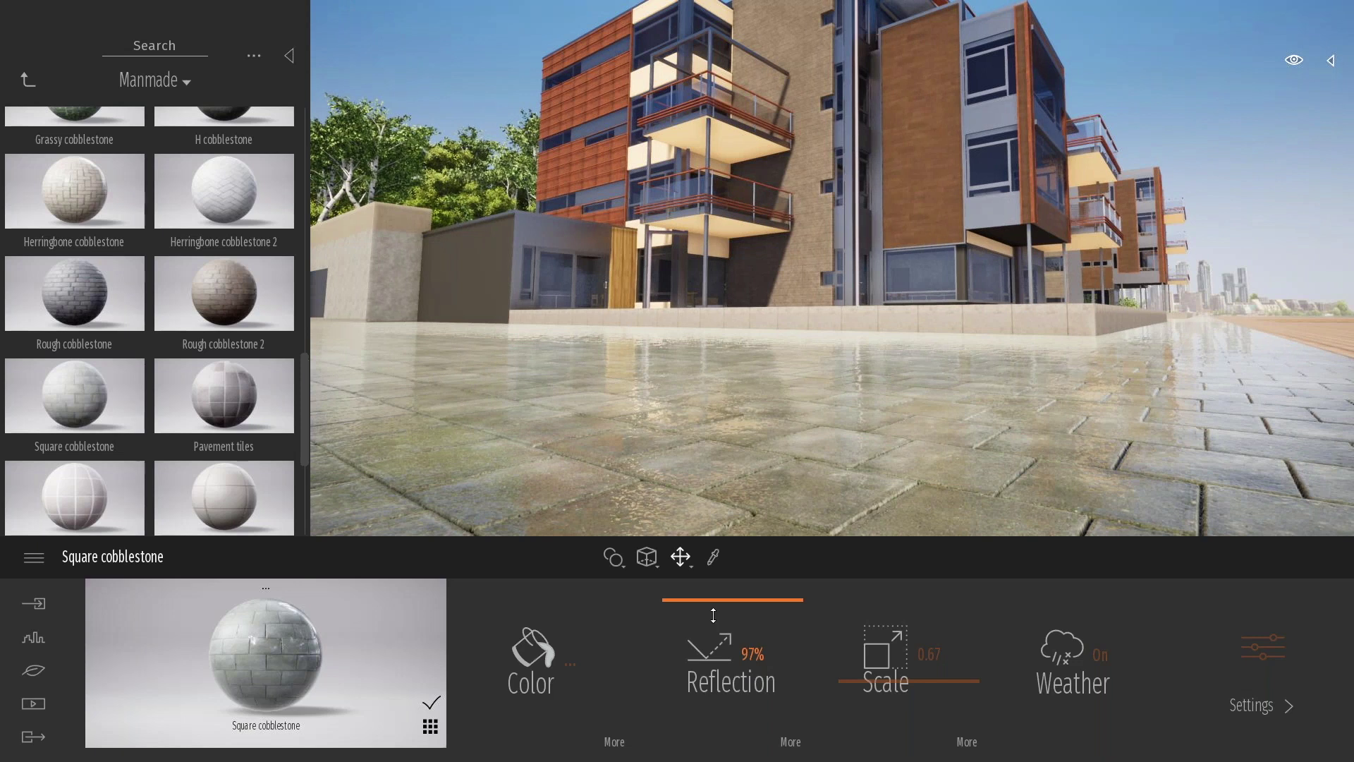
left_click_drag(713, 615, 713, 628)
key("s")
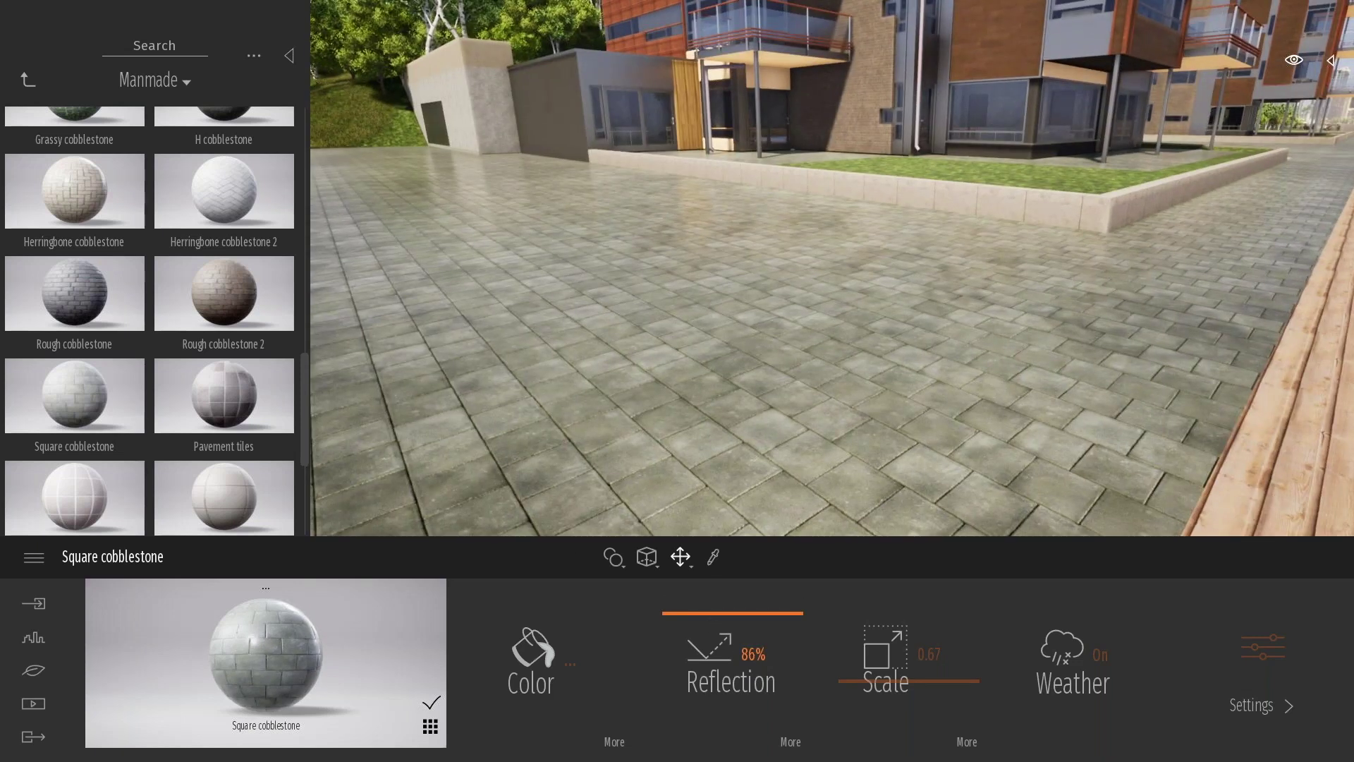
left_click_drag(713, 624, 892, 653)
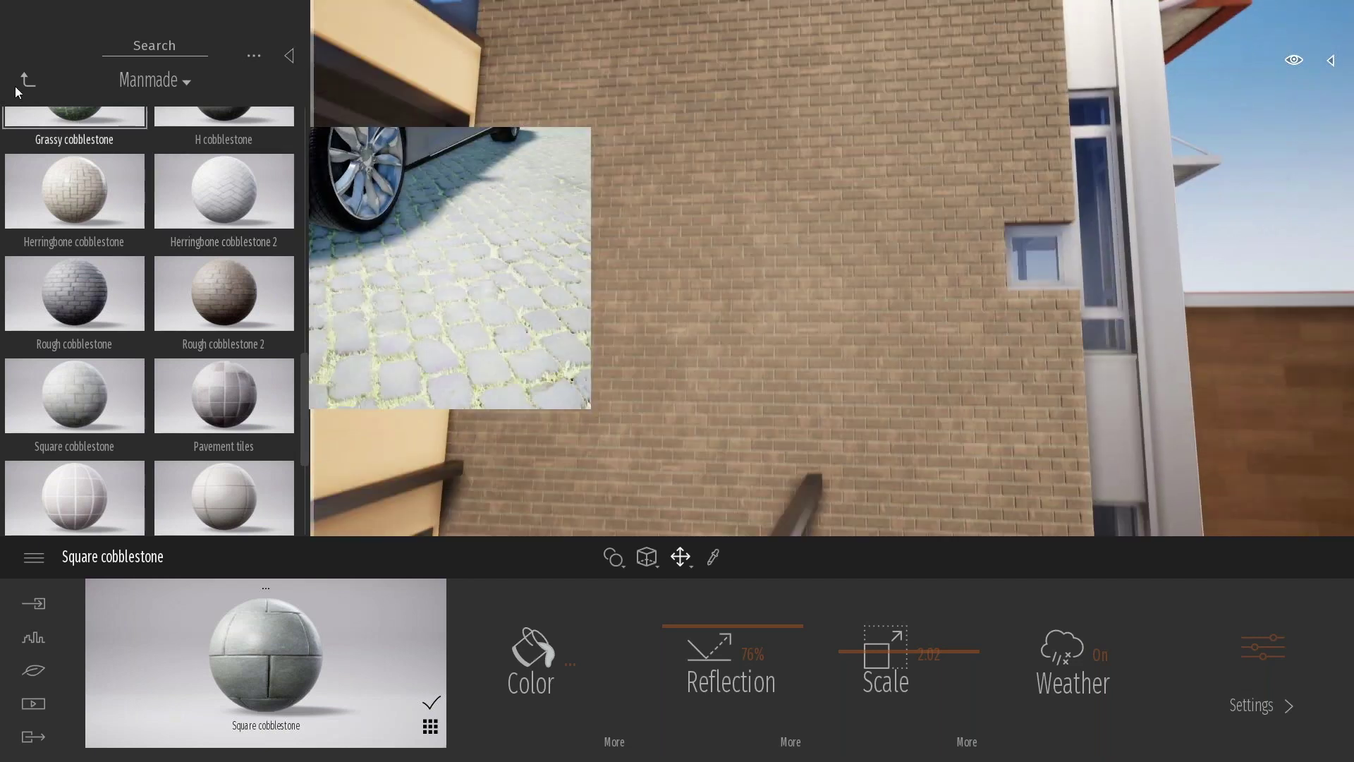
Apply the Clean brick 04 material from the Brick library to the building's brown brick wall.
left_click(30, 81)
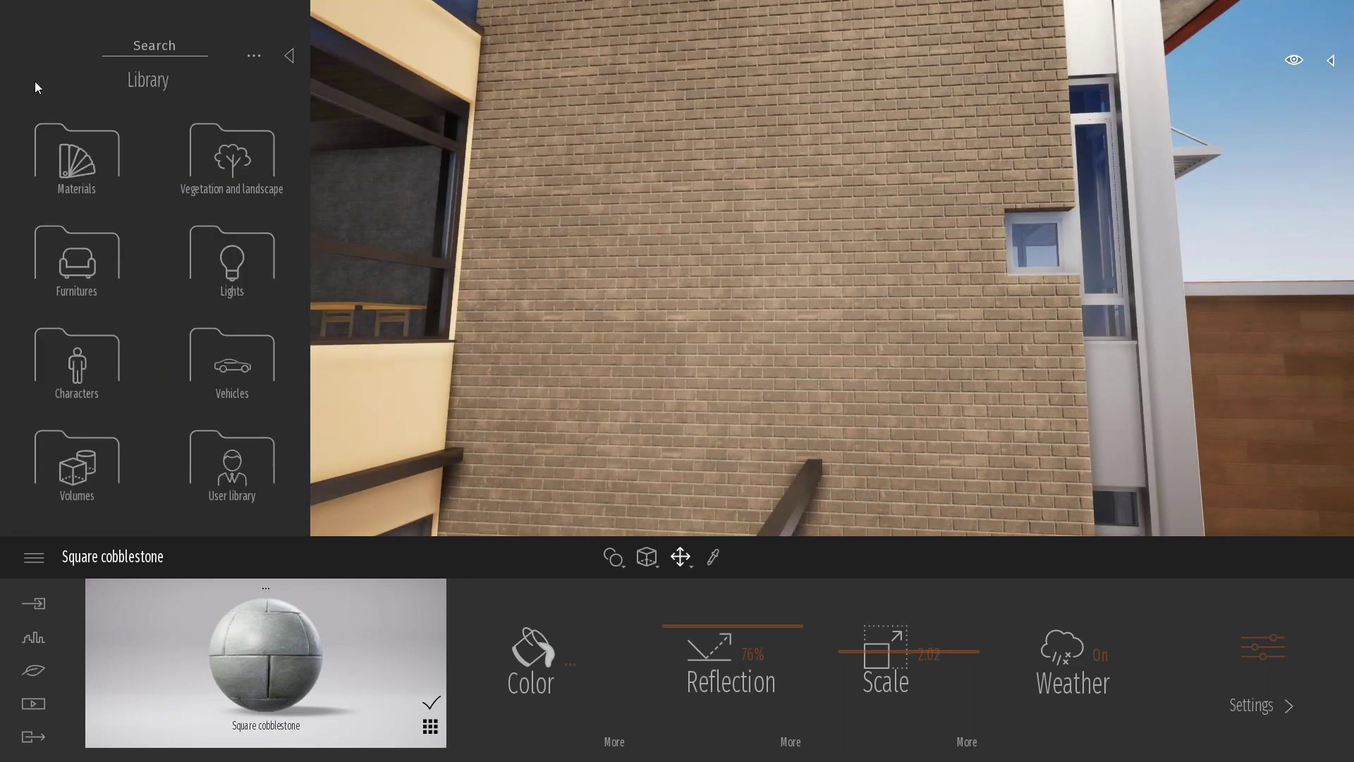
left_click(76, 154)
left_click(227, 363)
left_click_drag(225, 248, 810, 408)
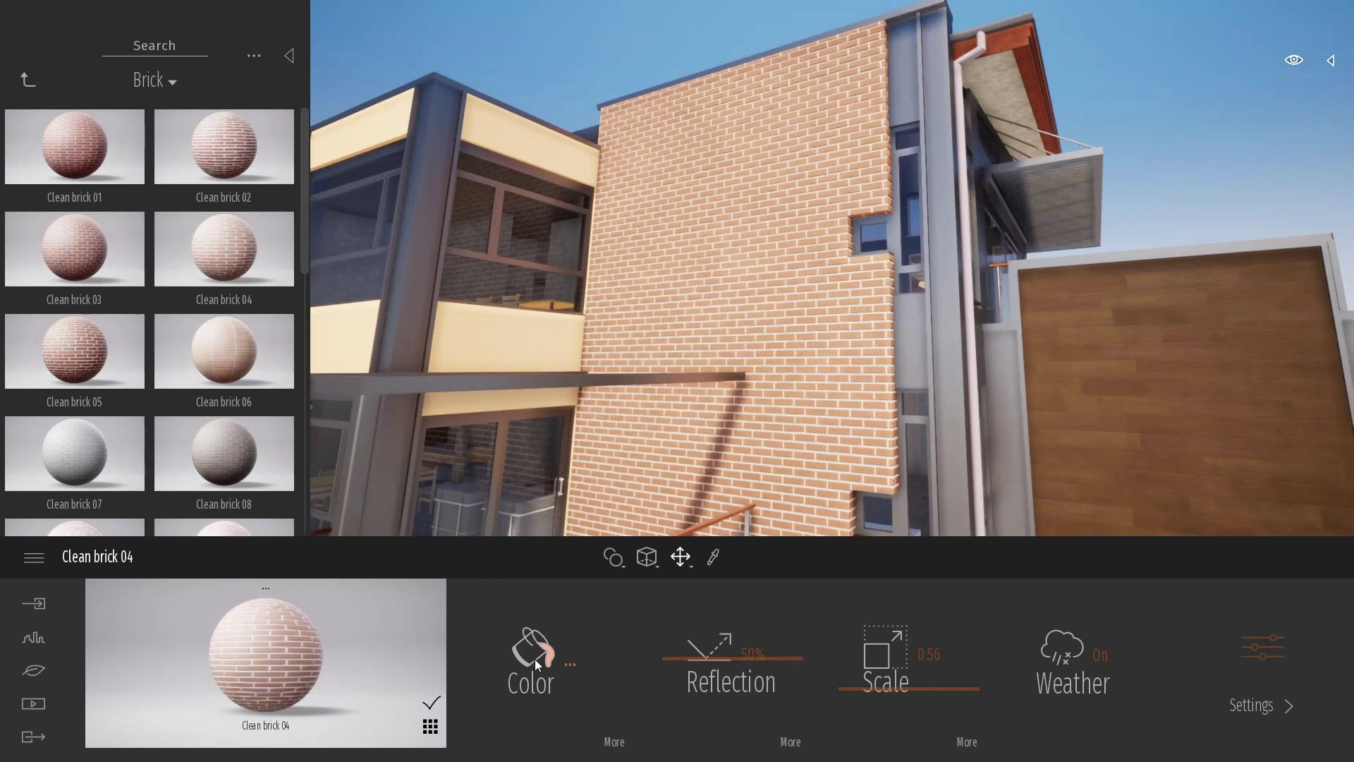
Tint the Clean brick 04 material brick red, hex BE5C3B (RGB 190, 92, 59).
left_click(533, 656)
left_click_drag(603, 209, 894, 180)
left_click_drag(1121, 159, 998, 130)
left_click_drag(991, 287, 1006, 286)
mouse_move(1063, 209)
left_mouse_down()
mouse_move(1058, 243)
mouse_move(1062, 226)
left_mouse_up()
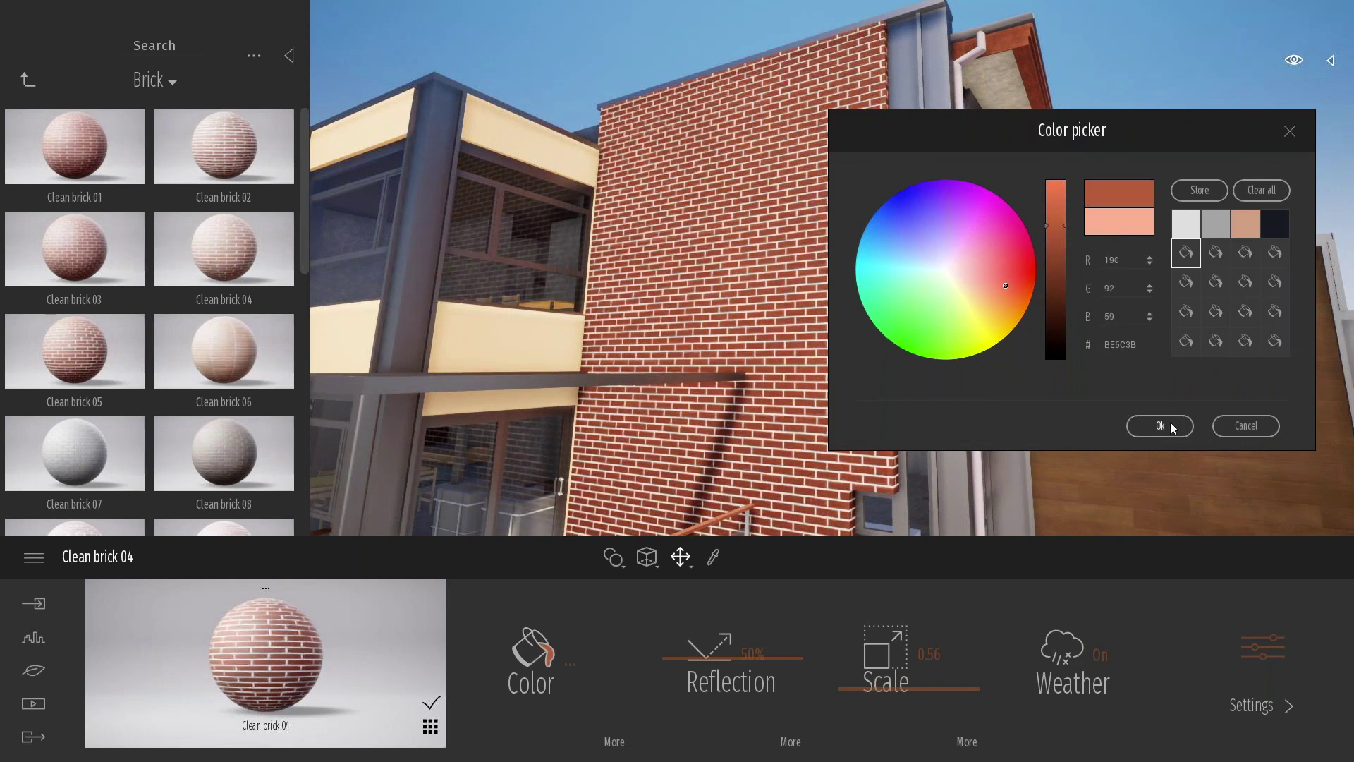
left_click(1160, 426)
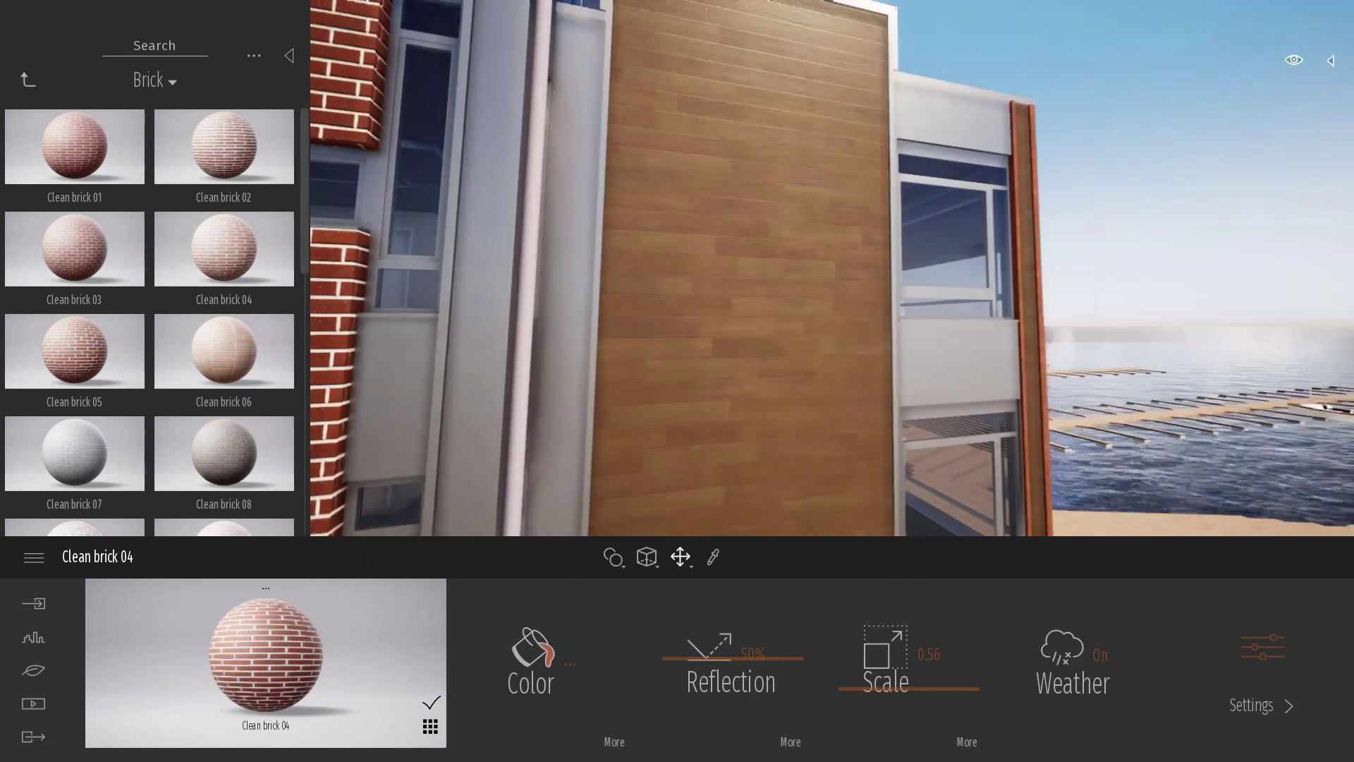
Apply the Redcedar 01 A material from the Wood library to the building's wooden facade panel.
left_click(25, 78)
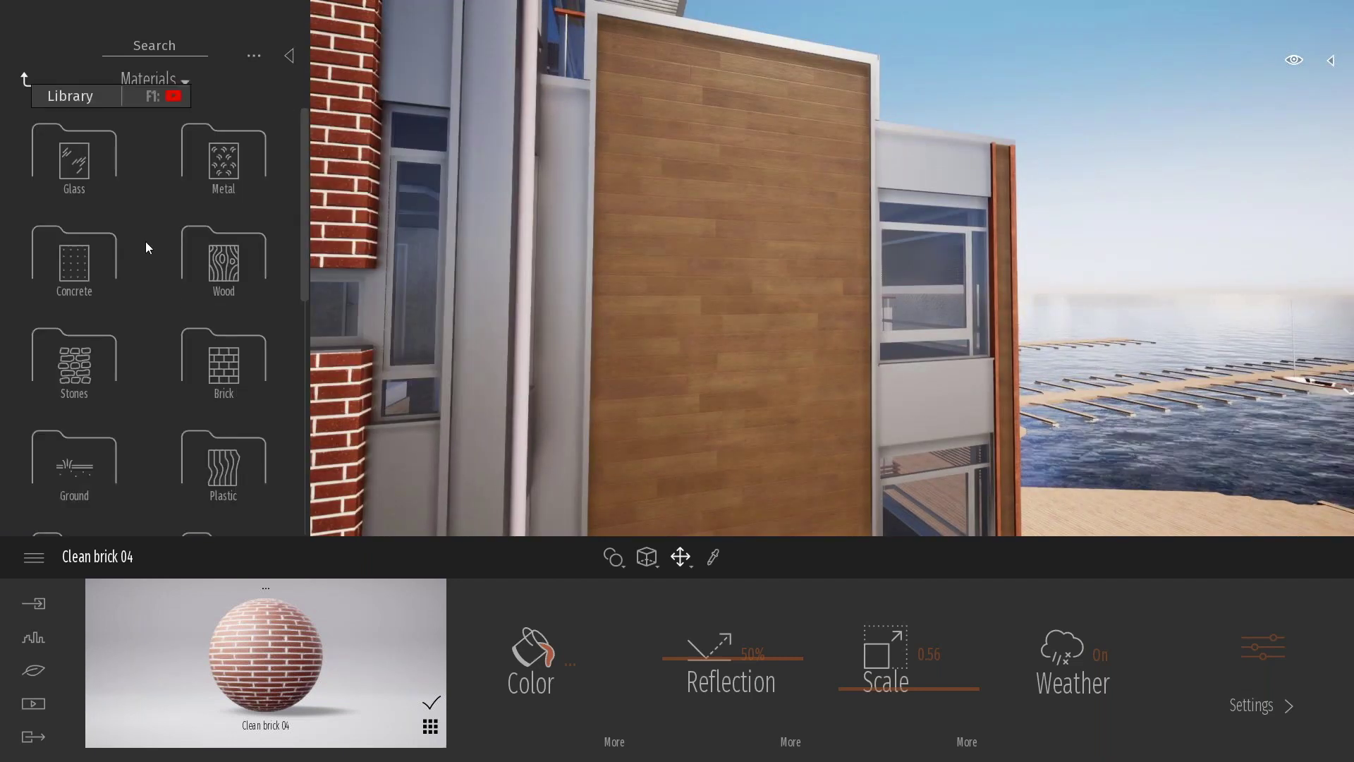
left_click(223, 261)
left_click_drag(116, 348, 563, 391)
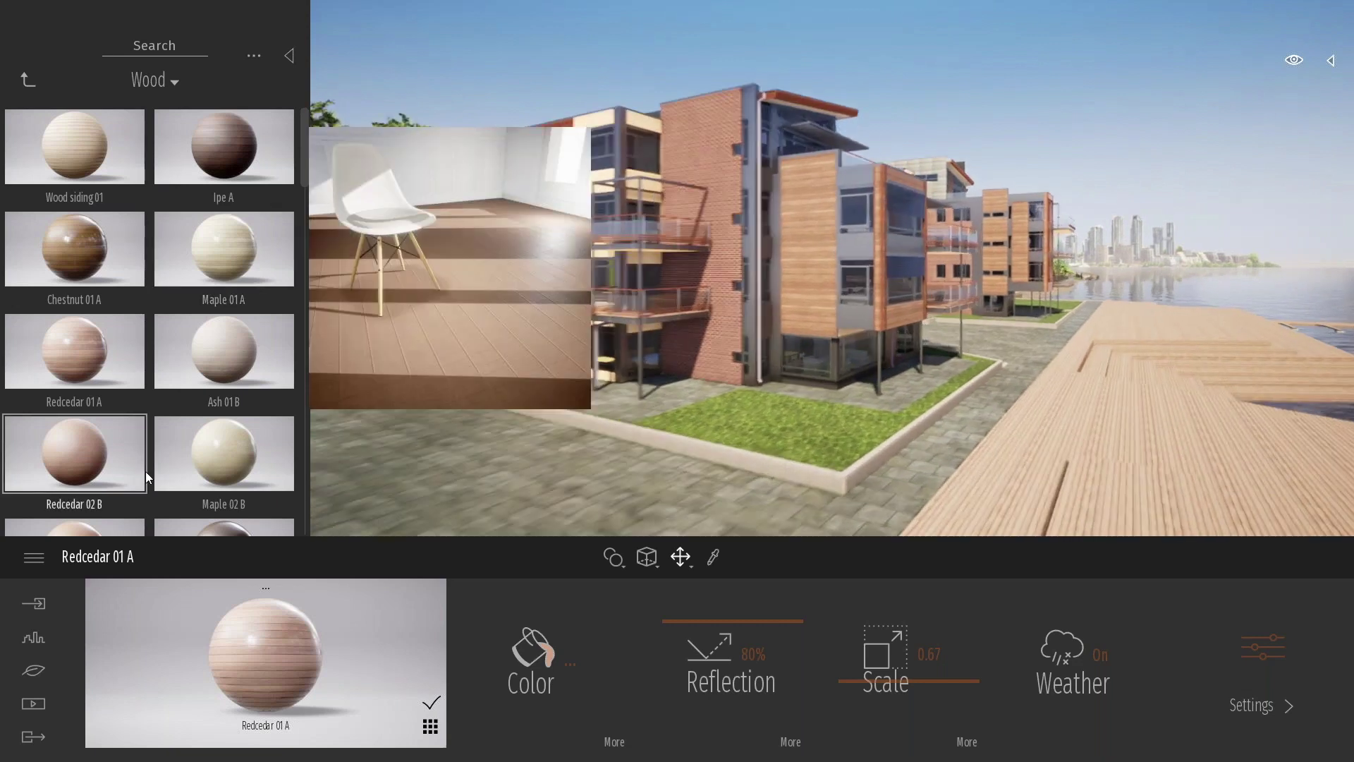
Look through the remaining materials in the Wood library and their previews.
scroll(141, 353, "down", 3)
scroll(143, 353, "down", 6)
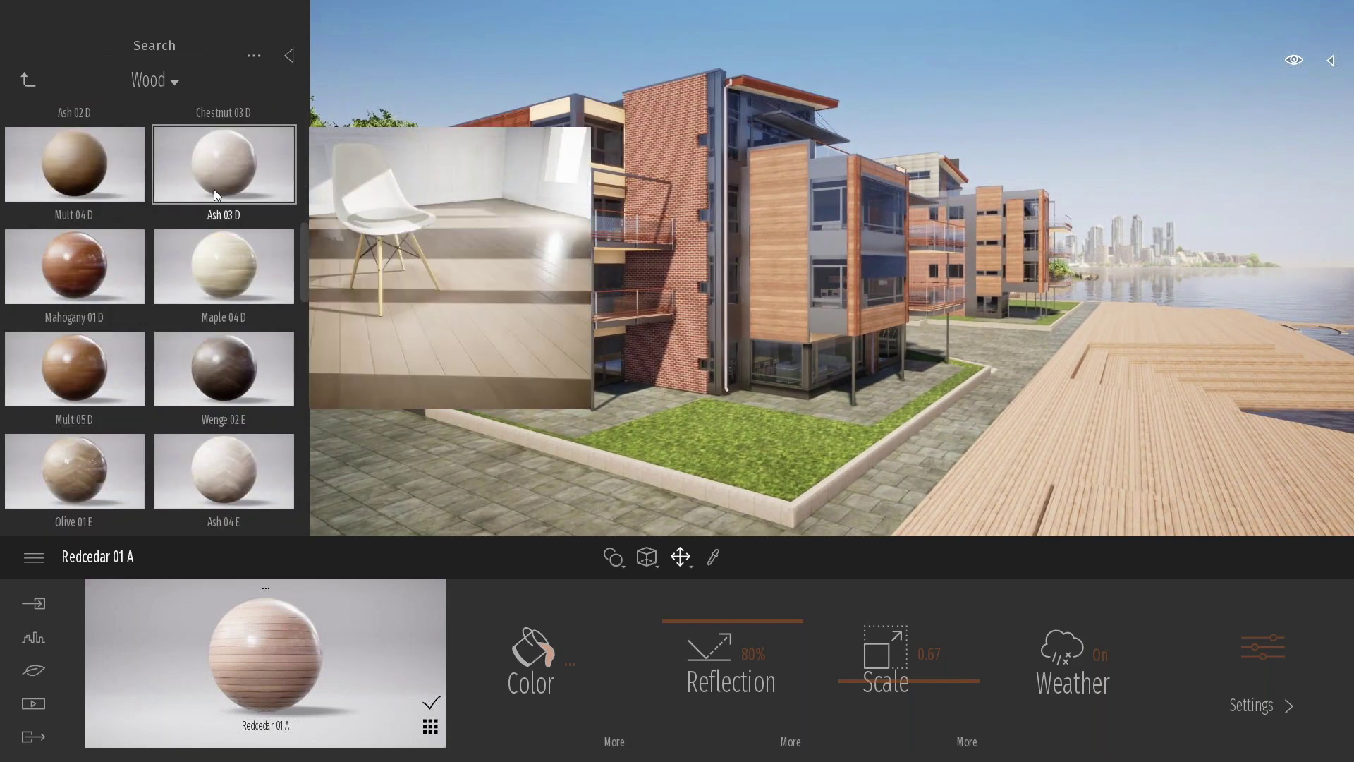
scroll(214, 189, "down", 2)
left_click_drag(304, 267, 315, 214)
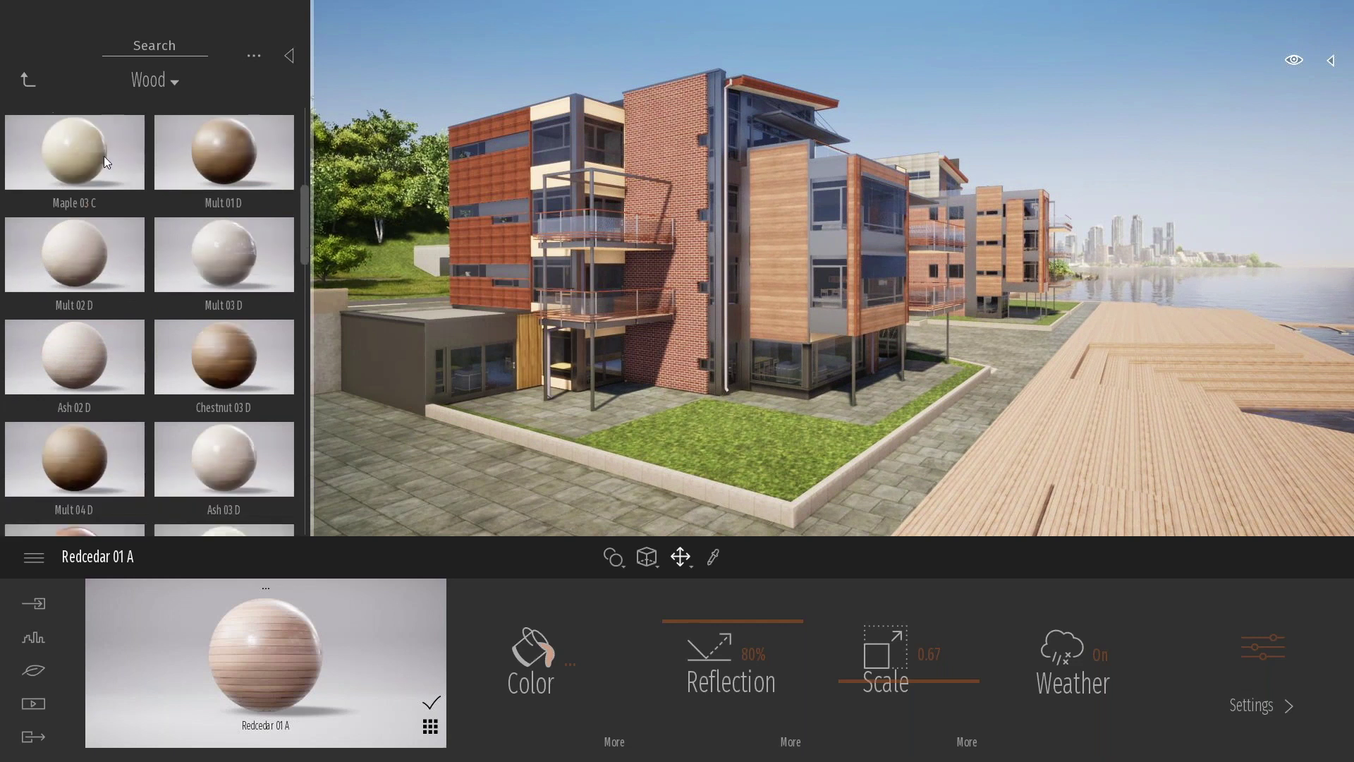
scroll(124, 247, "down", 4)
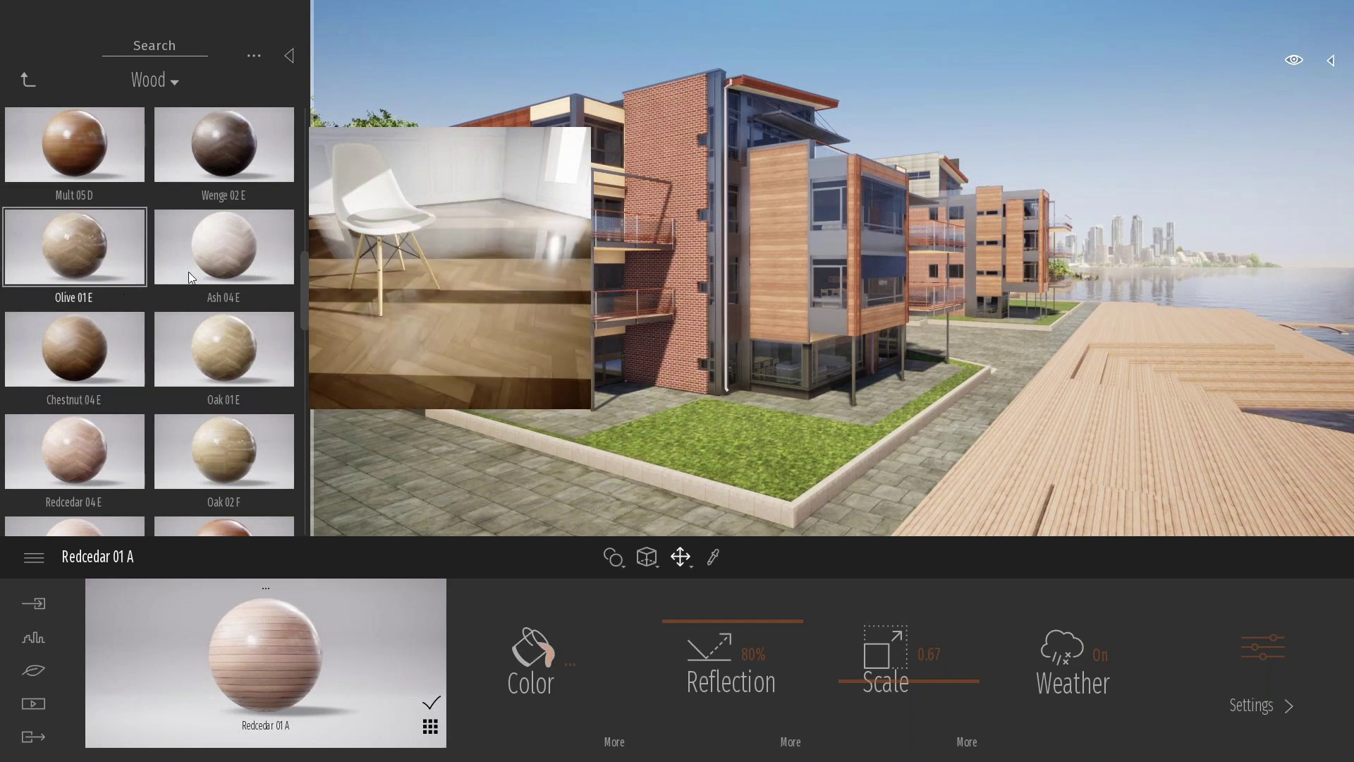
right_click_drag(905, 389, 874, 385)
key("w")
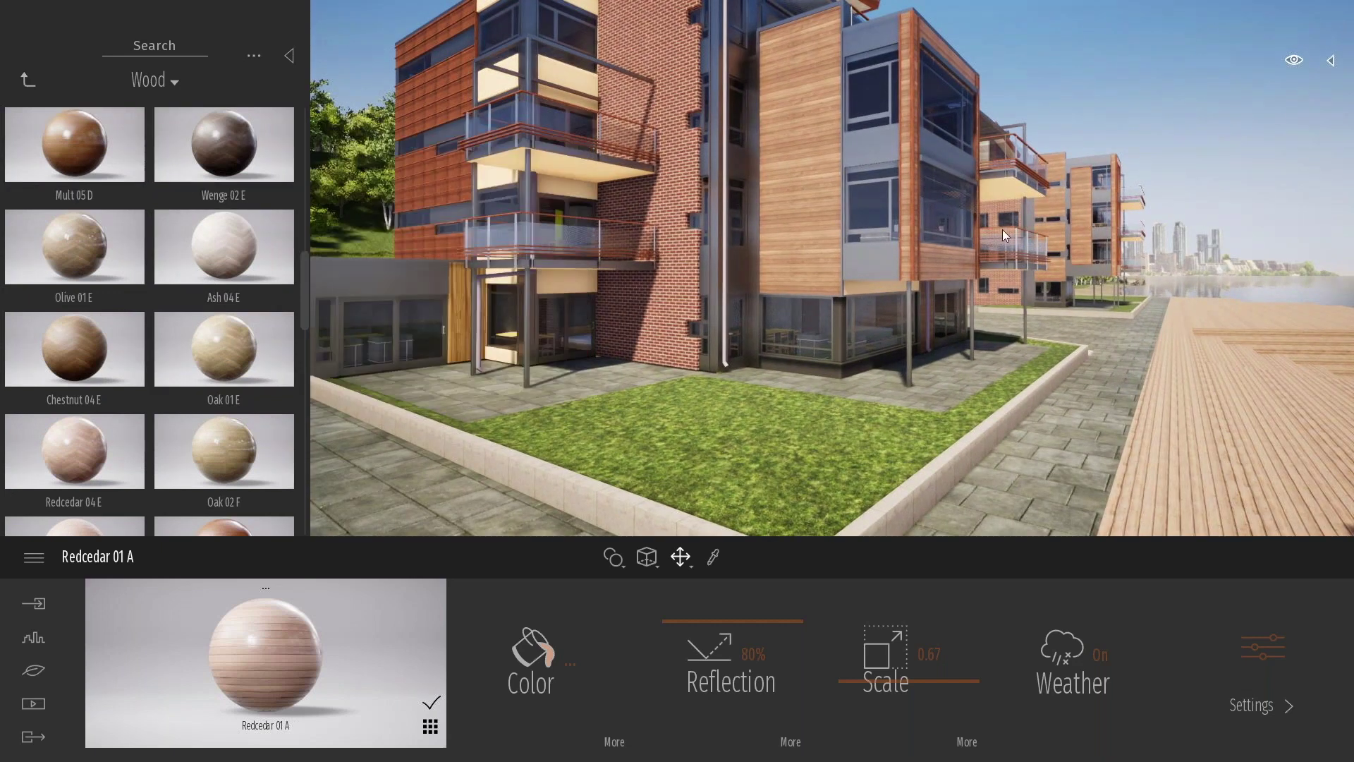
Open the Bushes collection of the Vegetation and landscape library.
left_click(28, 77)
left_click(28, 77)
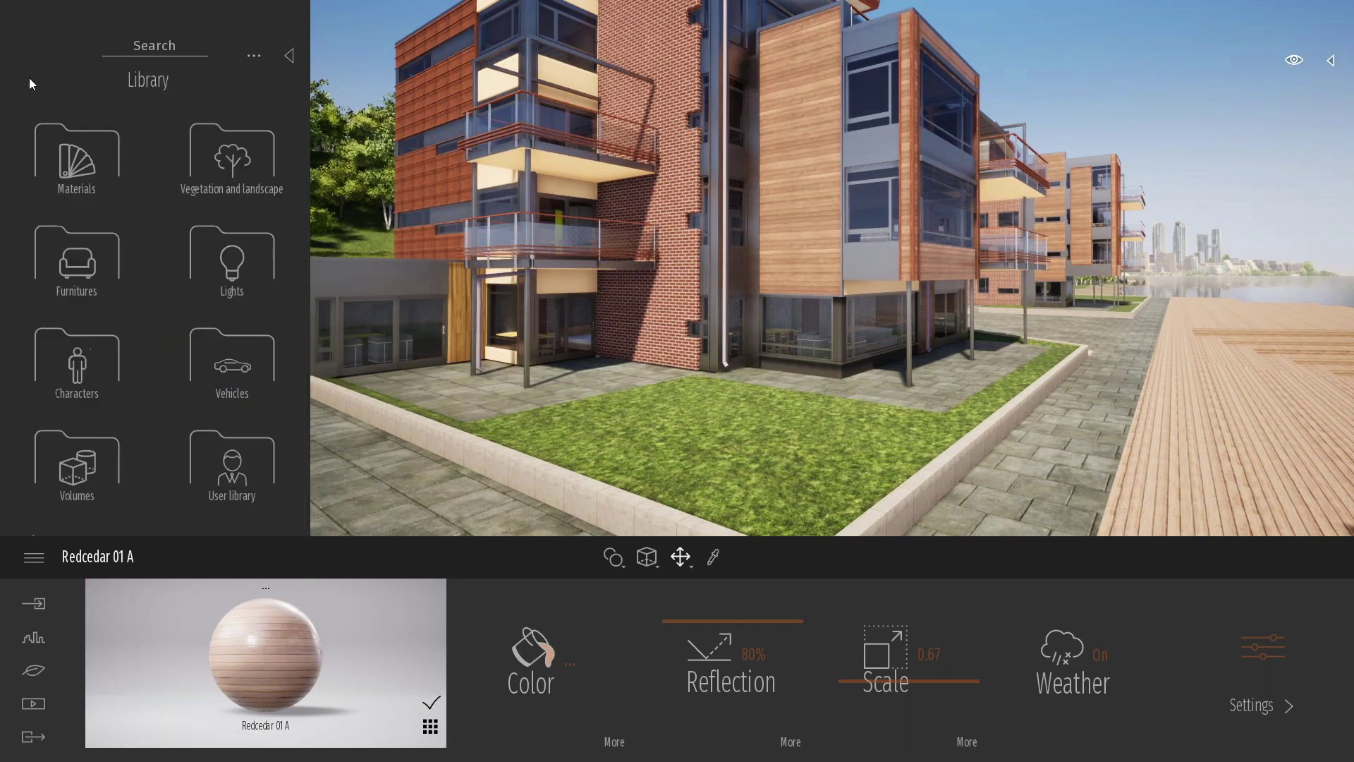
left_click(247, 164)
key("s")
right_click_drag(677, 296, 601, 265)
key("w")
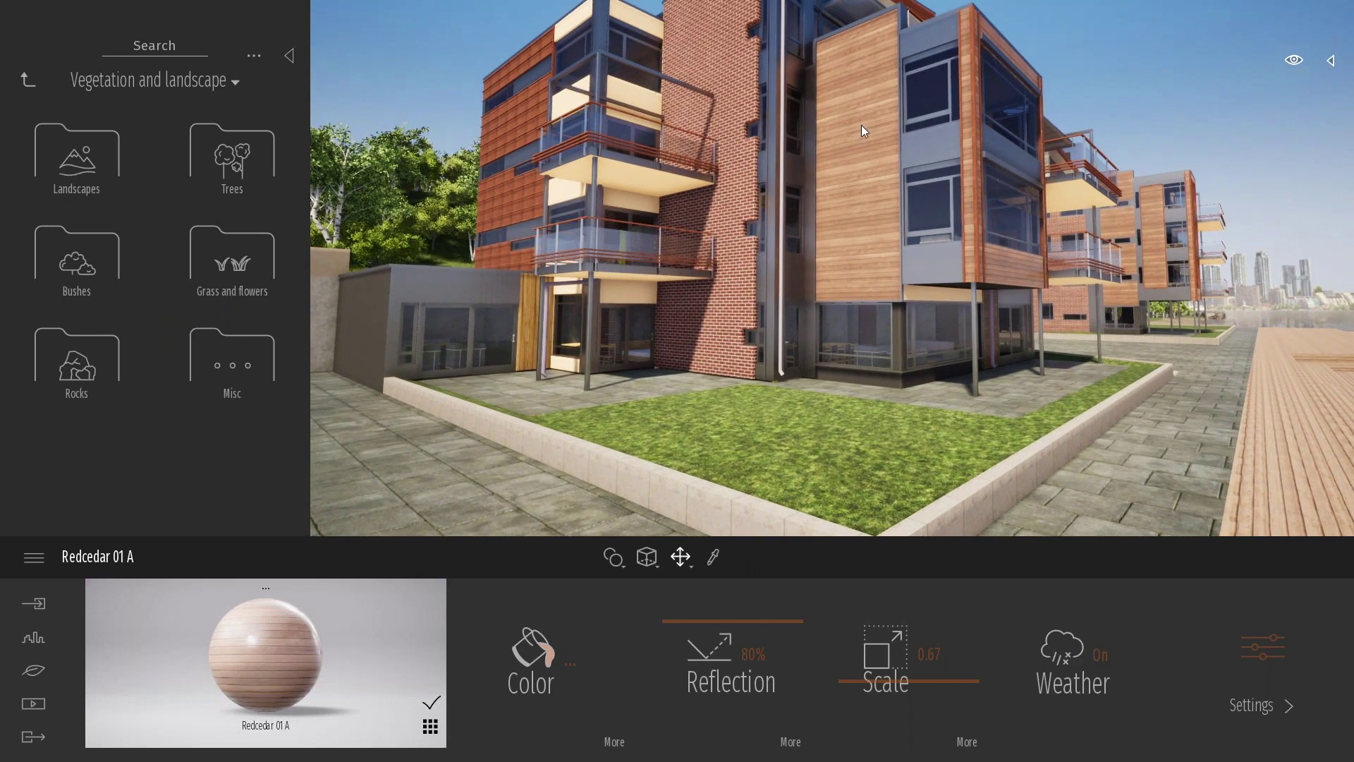
left_click(91, 261)
Place a Japanese angelica 1 bush on the lawn beside the low stone curb in front of the brick wall.
right_click_drag(600, 316, 590, 313)
key("w")
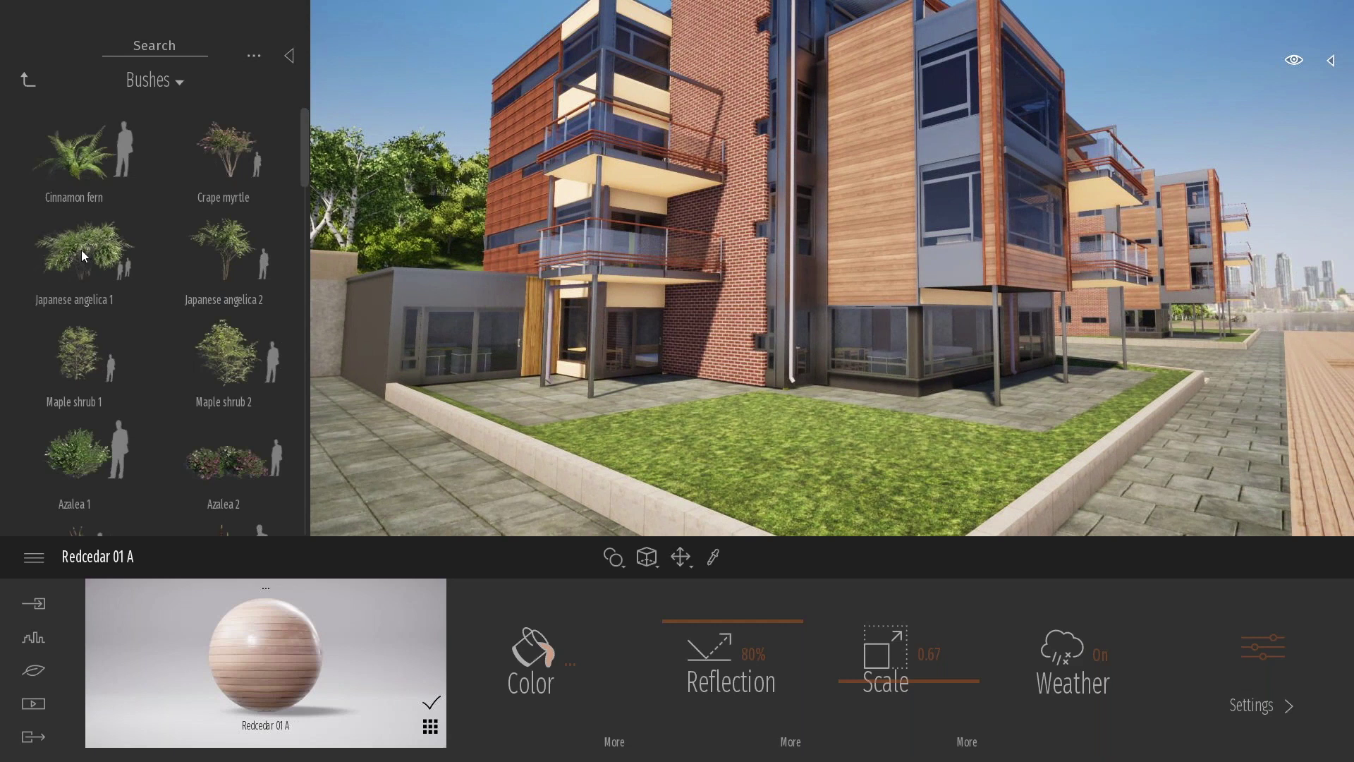
left_click_drag(83, 244, 613, 436)
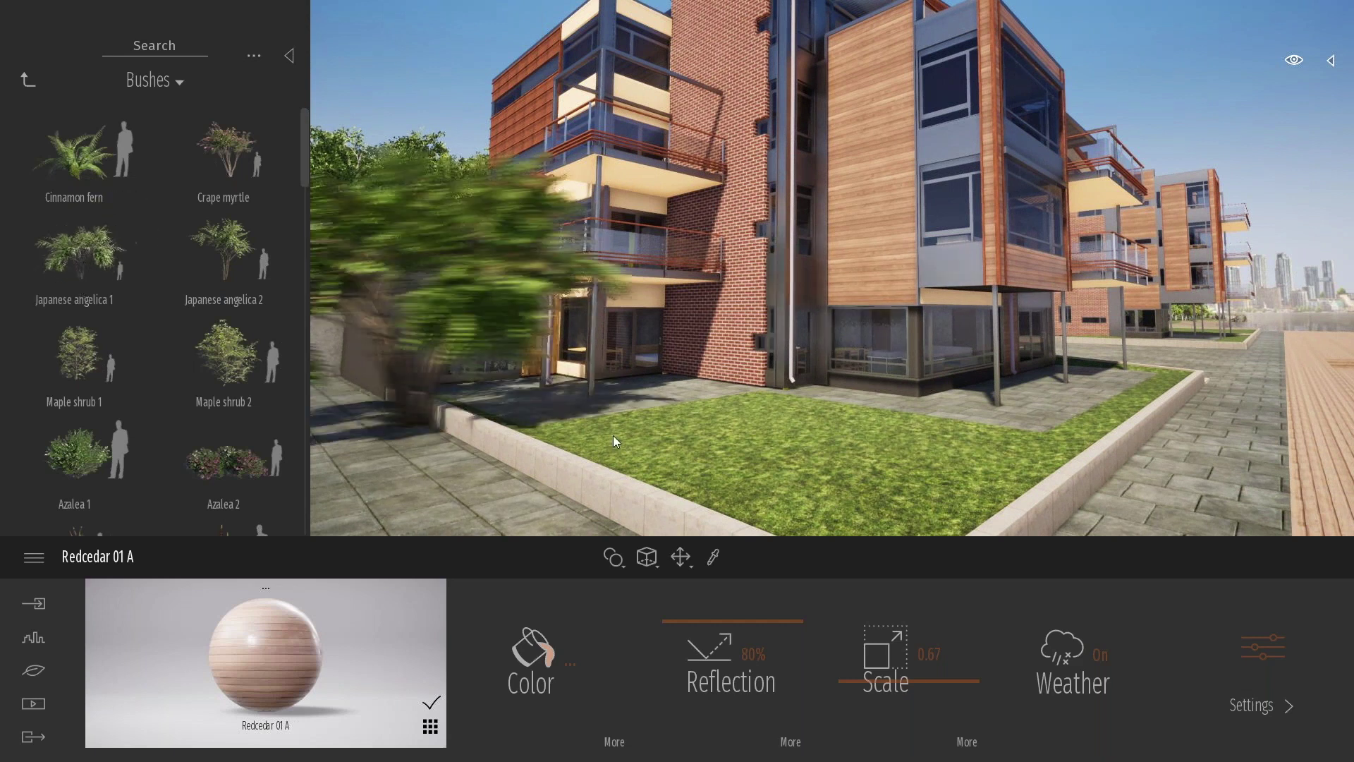
left_click(614, 435)
left_click_drag(846, 501, 603, 442)
right_click_drag(603, 441, 604, 487)
Place Japanese angelica 2 and Maple shrub bushes on the lawn around the large Japanese angelica 1.
scroll(605, 442, "down", 3)
left_click_drag(240, 261, 731, 331)
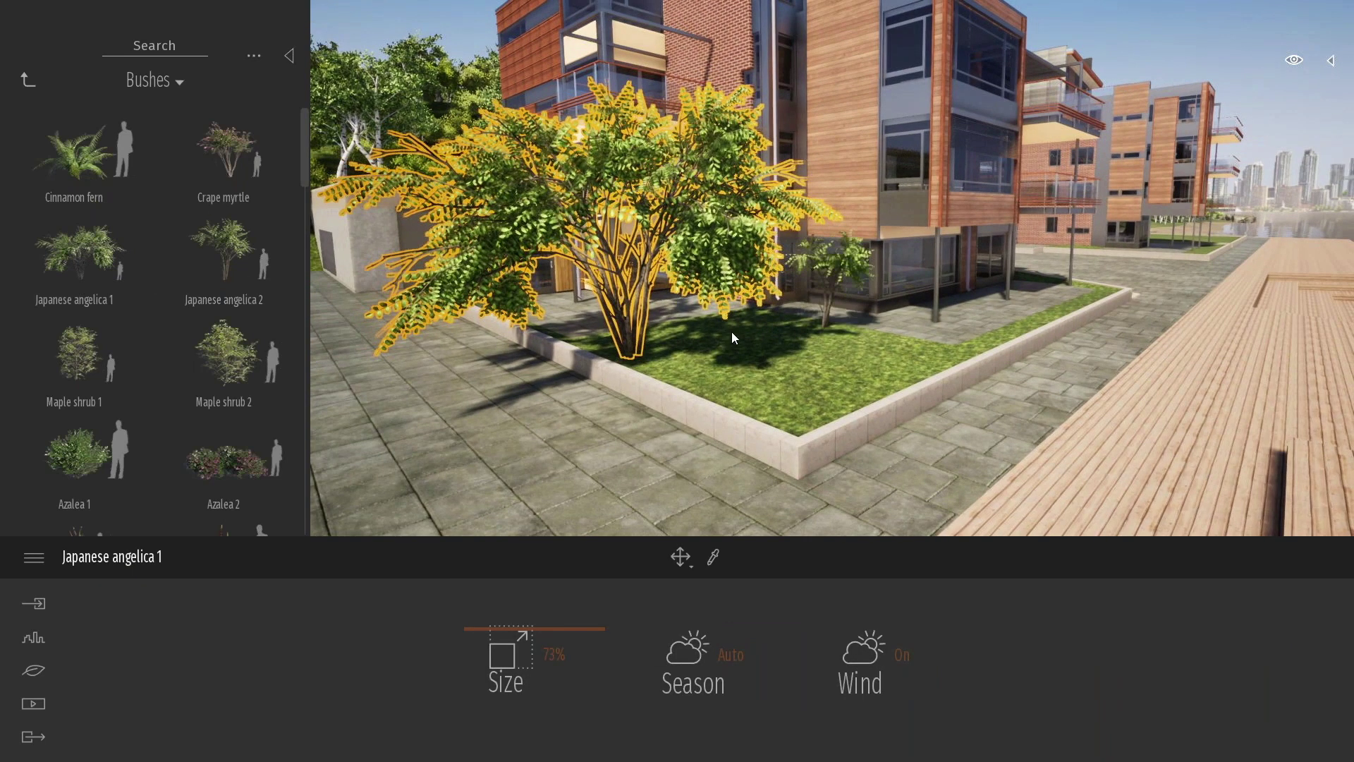
left_click_drag(236, 348, 993, 337)
left_click_drag(74, 250, 801, 426)
left_click_drag(127, 357, 904, 317)
Inspect the planted bushes from close up and from farther back in front of the building.
middle_click_drag(904, 317, 925, 317, "shift")
mouse_move(902, 260)
right_mouse_down()
mouse_move(938, 246)
mouse_move(897, 243)
mouse_move(921, 277)
right_mouse_up()
key("s")
key("w")
middle_click_drag(917, 278, 1019, 244, "shift")
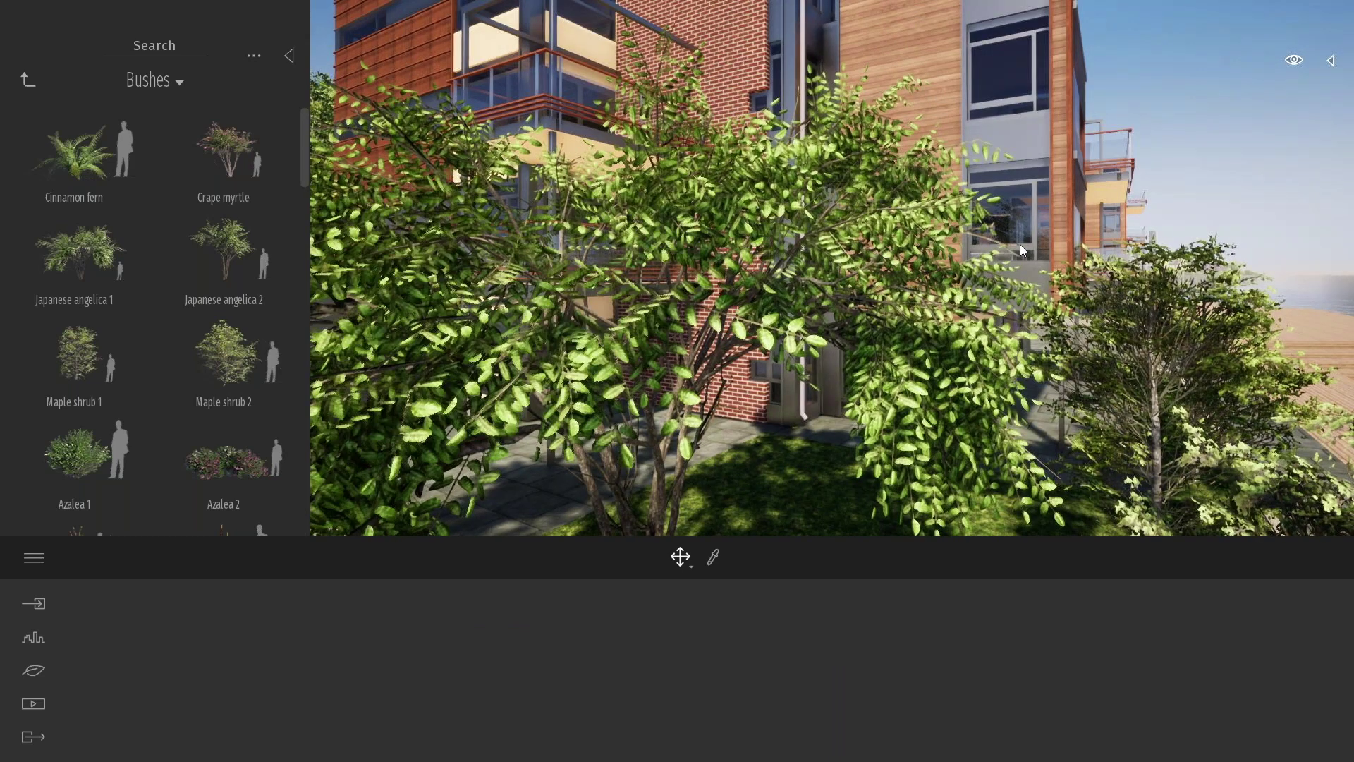
middle_click_drag(1020, 245, 954, 256, "shift")
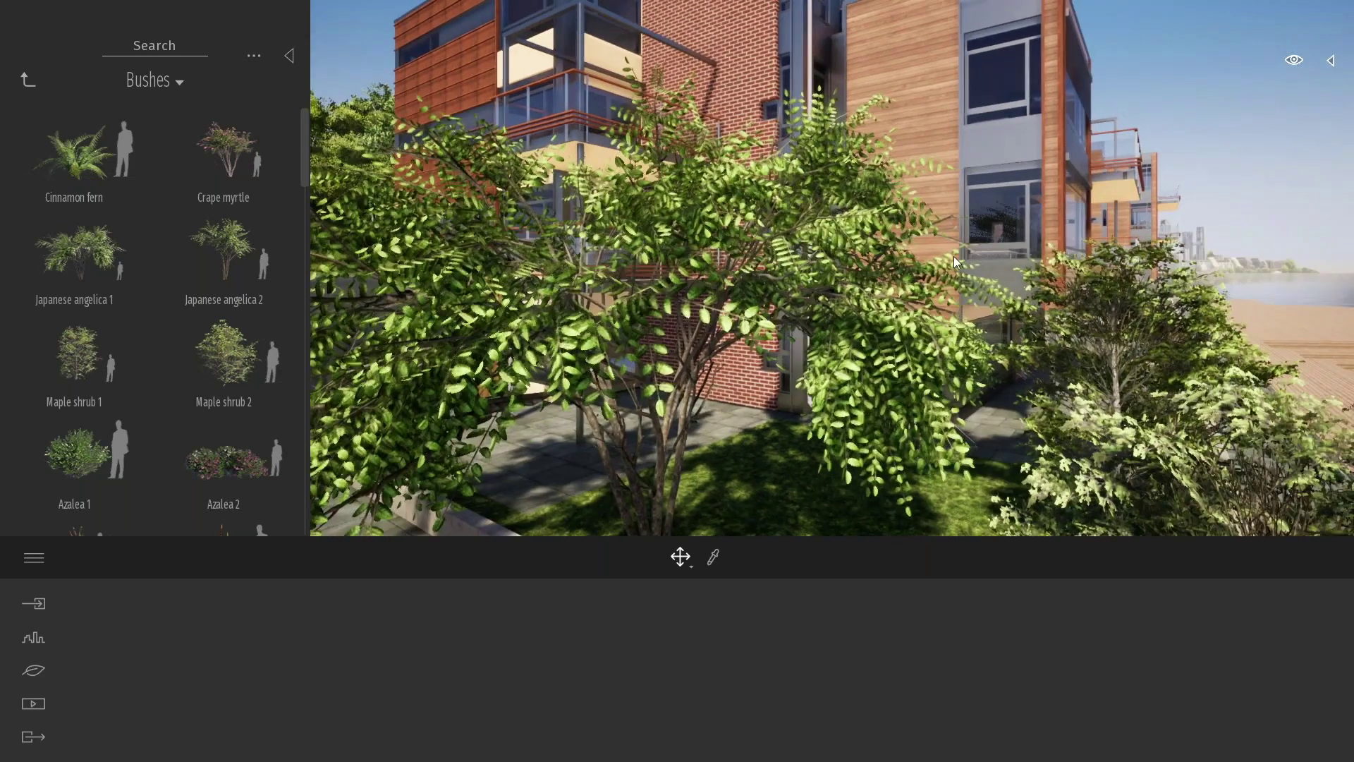
scroll(953, 262, "down", 5)
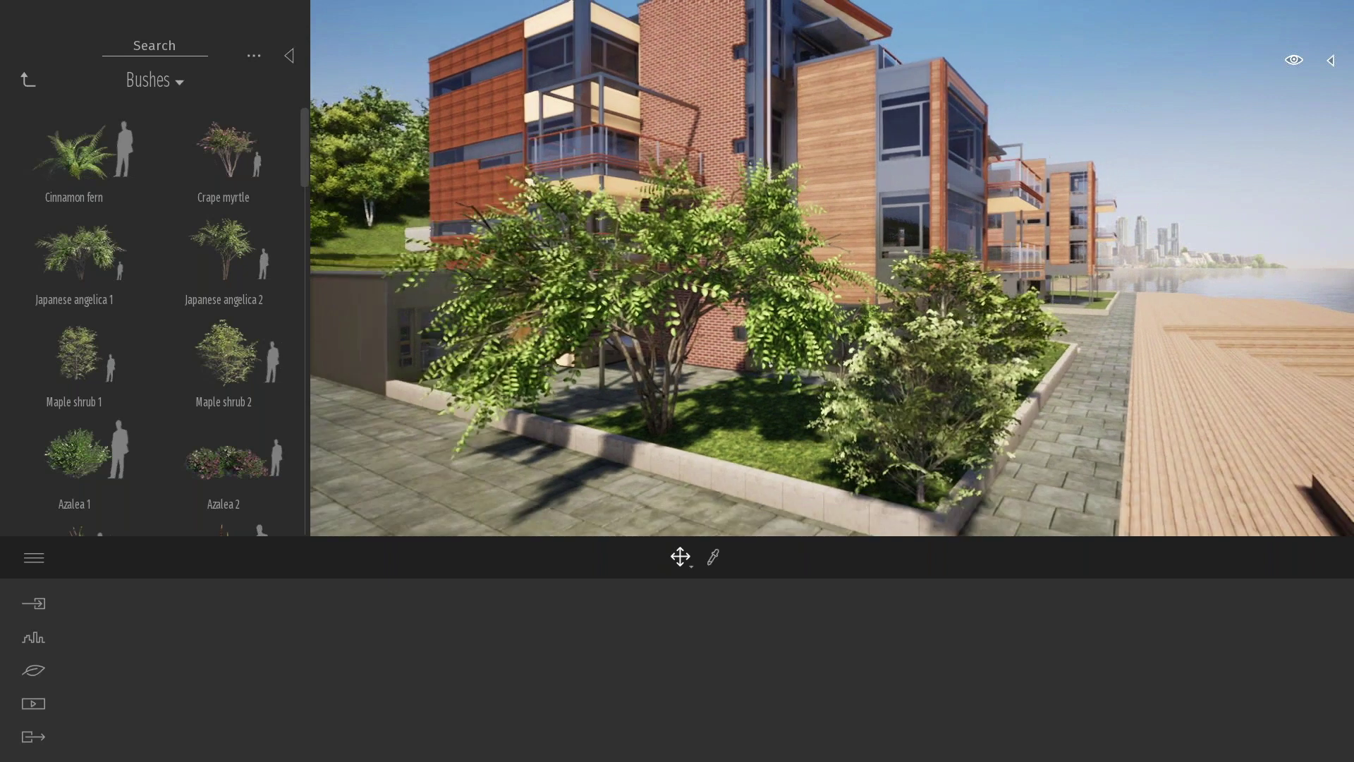
middle_click_drag(953, 262, 910, 265, "shift")
scroll(909, 265, "down", 2)
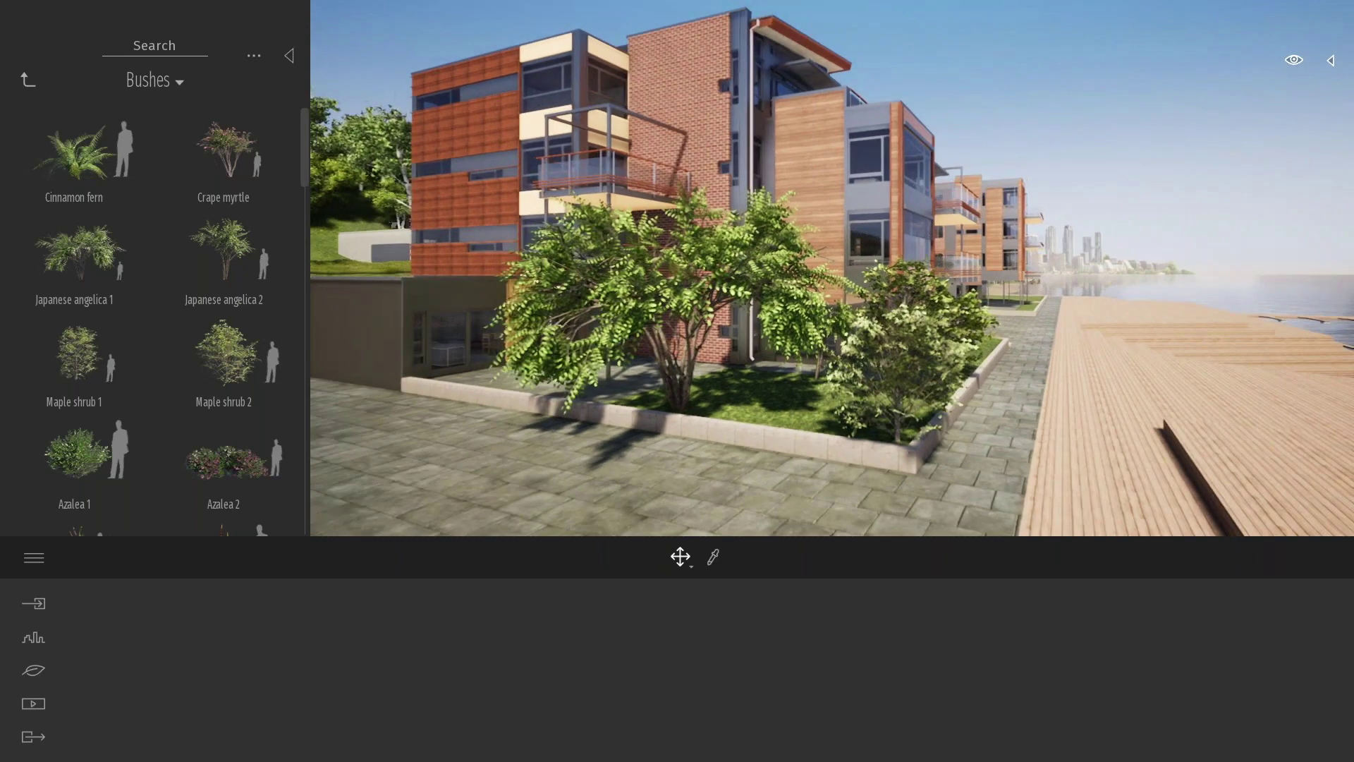
middle_click_drag(677, 367, 714, 360, "shift")
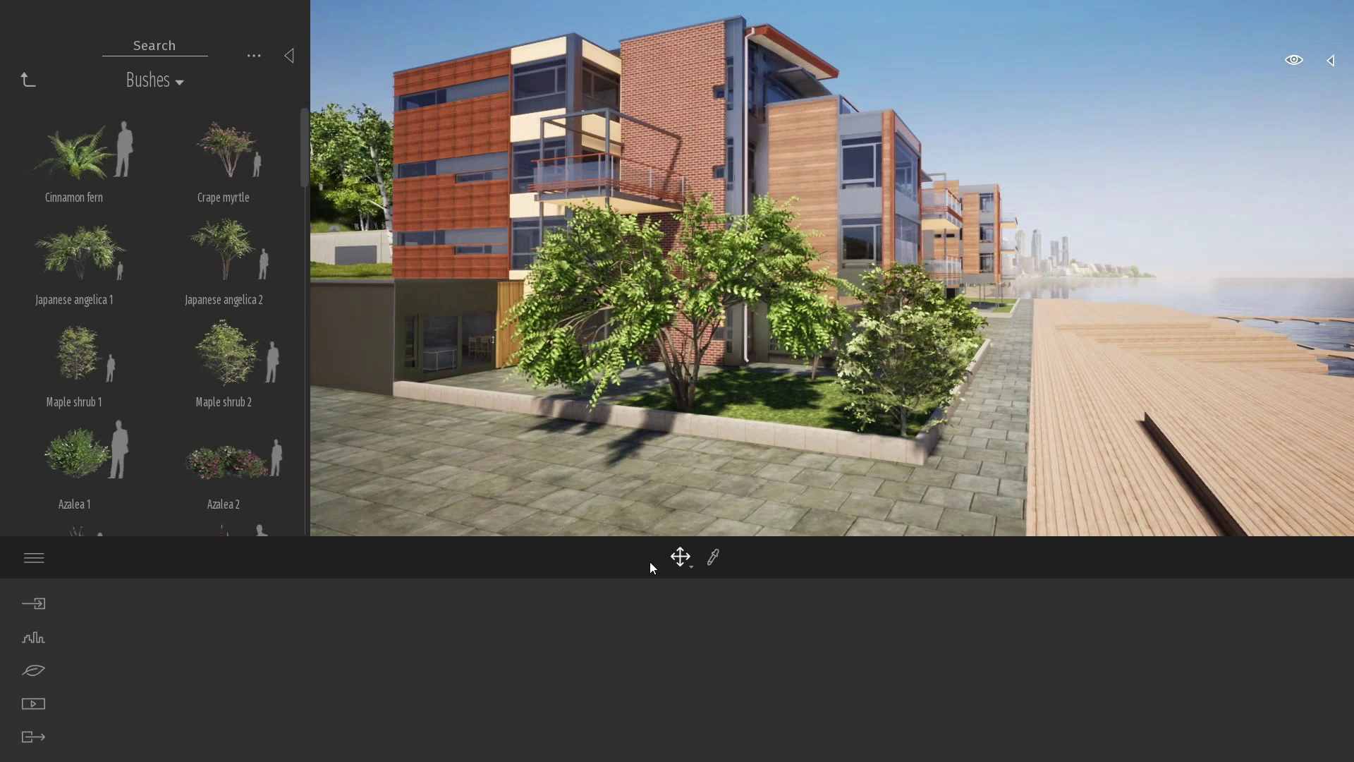
Open the Nature weather settings and try rain before changing the weather to partly cloudy.
left_click(35, 673)
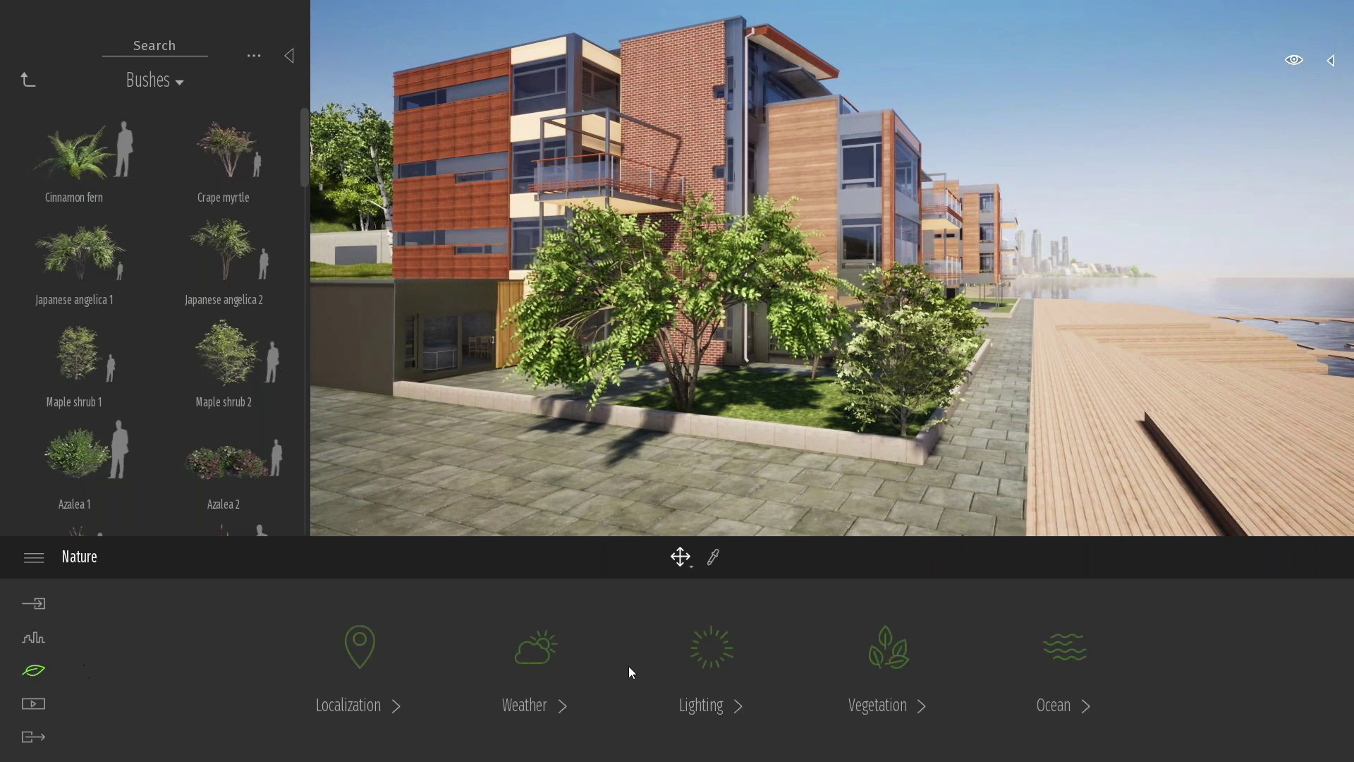
left_click(559, 650)
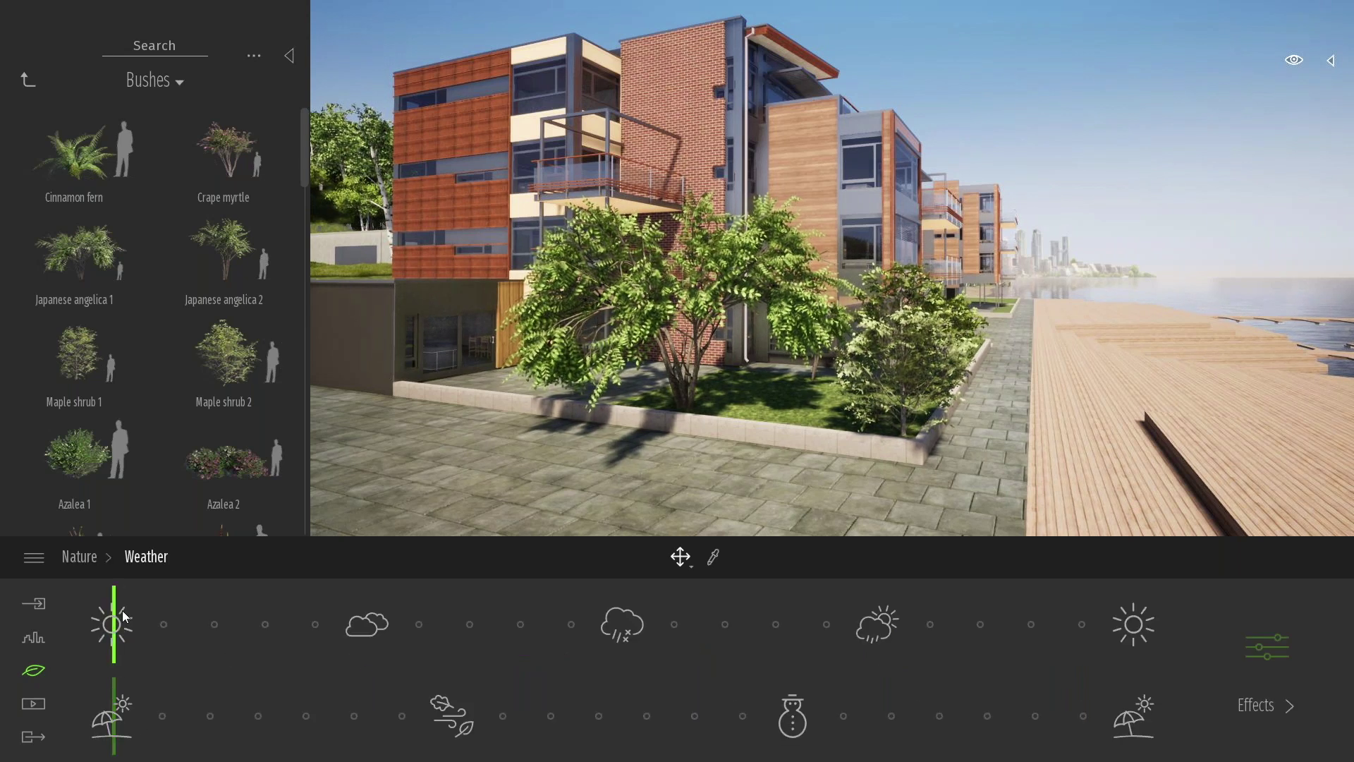
middle_click_drag(890, 447, 882, 398, "shift")
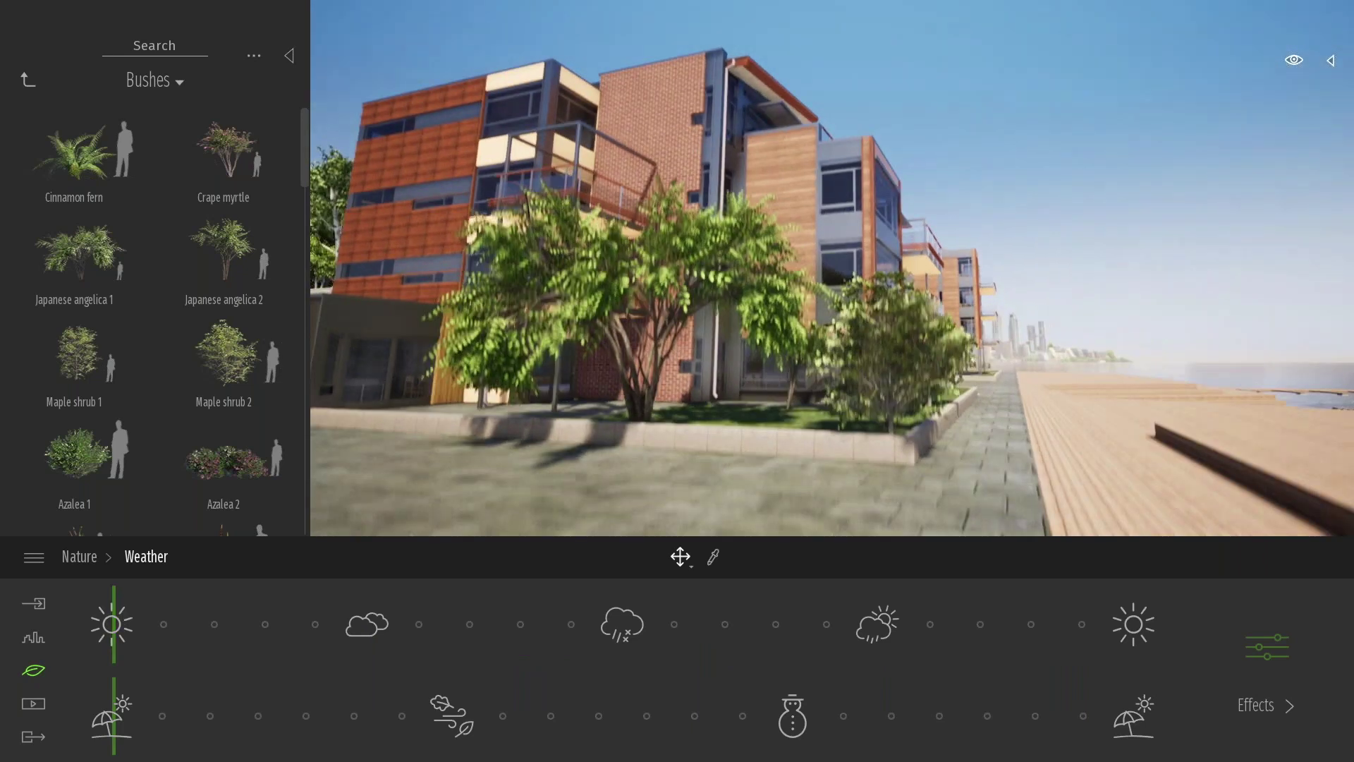
left_click_drag(175, 630, 632, 613)
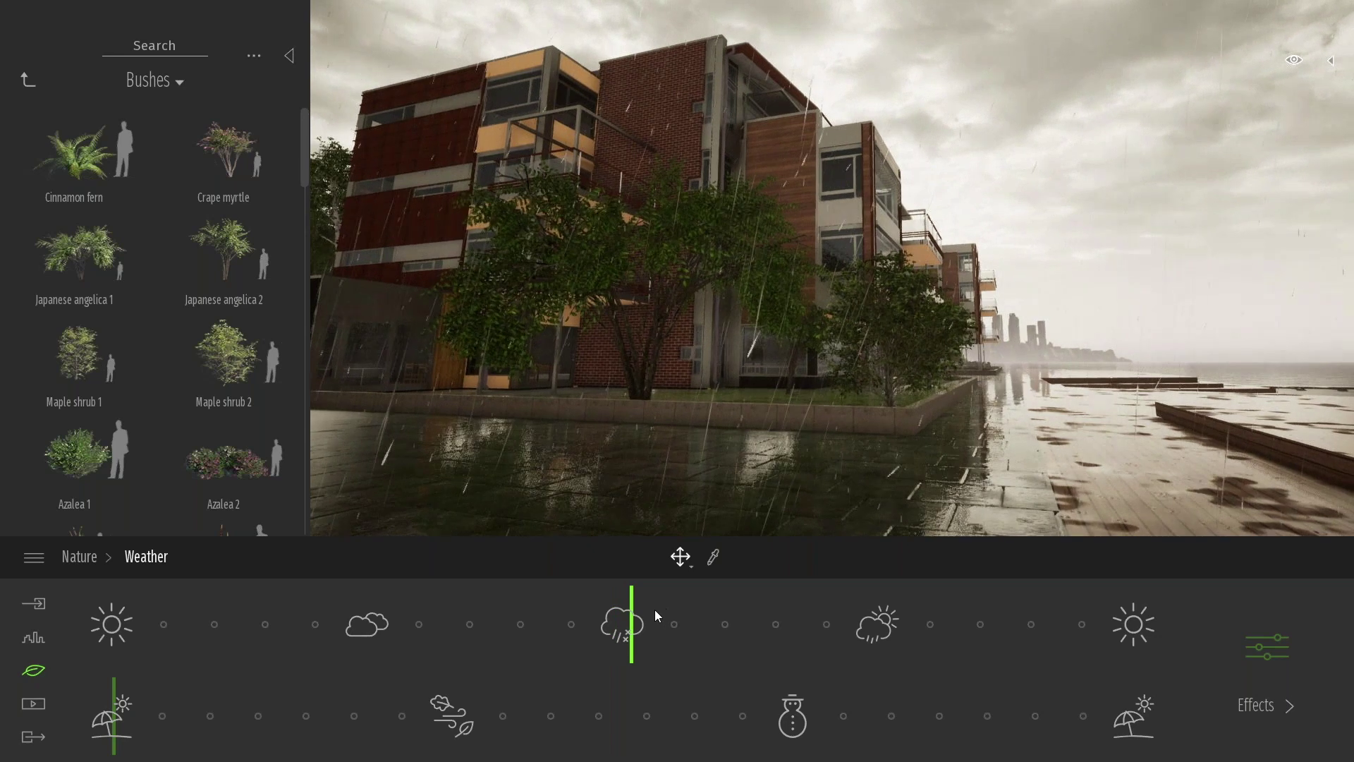
left_click_drag(631, 609, 275, 620)
Try the autumn and winter seasons and set the winter weather to precipitation for snowfall.
right_click_drag(1093, 420, 811, 419)
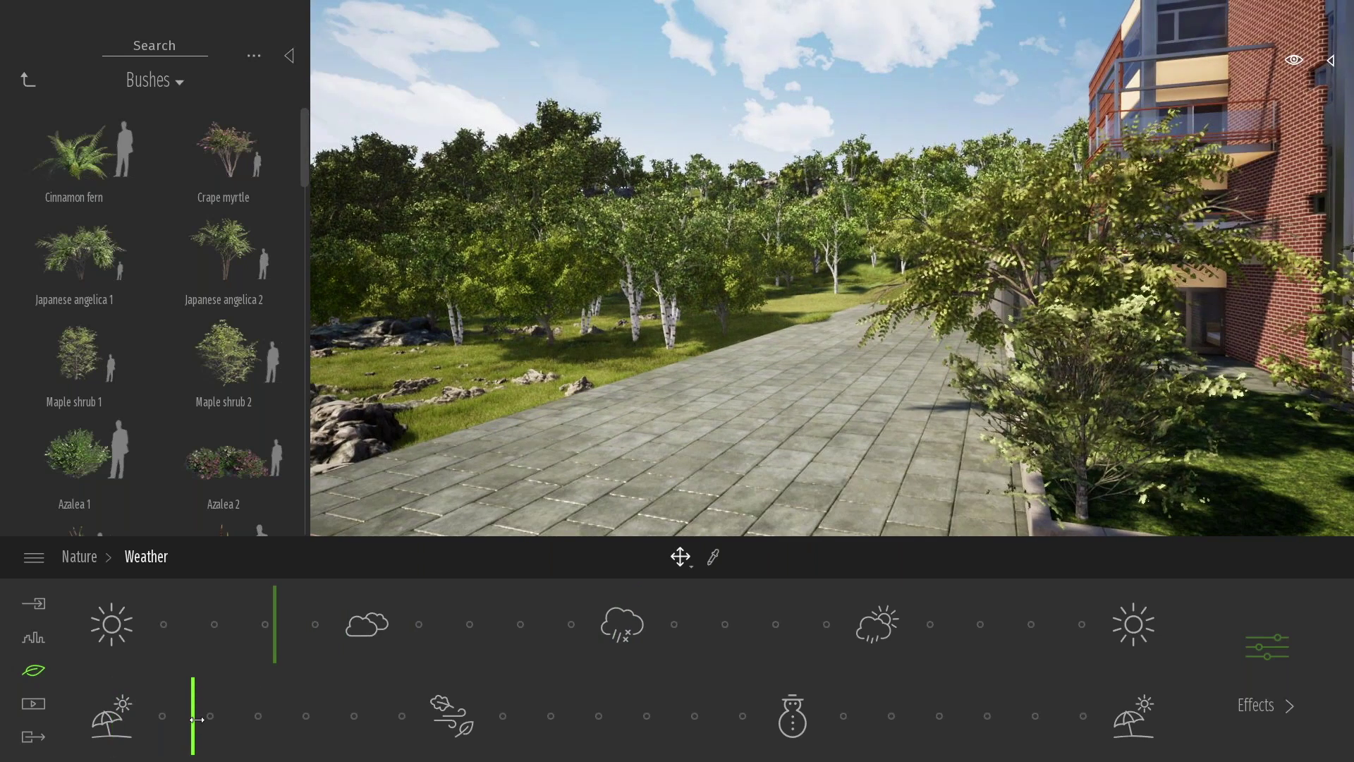
left_click_drag(241, 732, 317, 733)
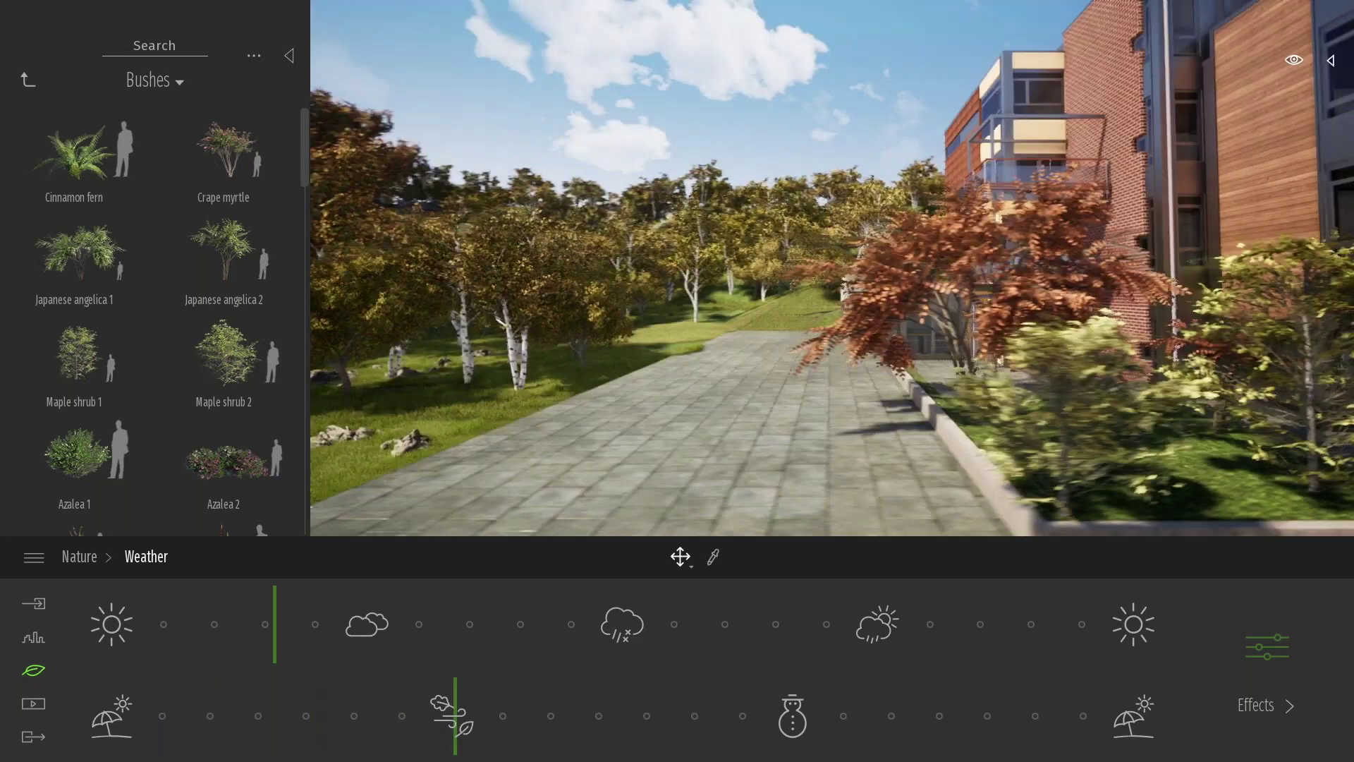
left_click_drag(465, 727, 737, 701)
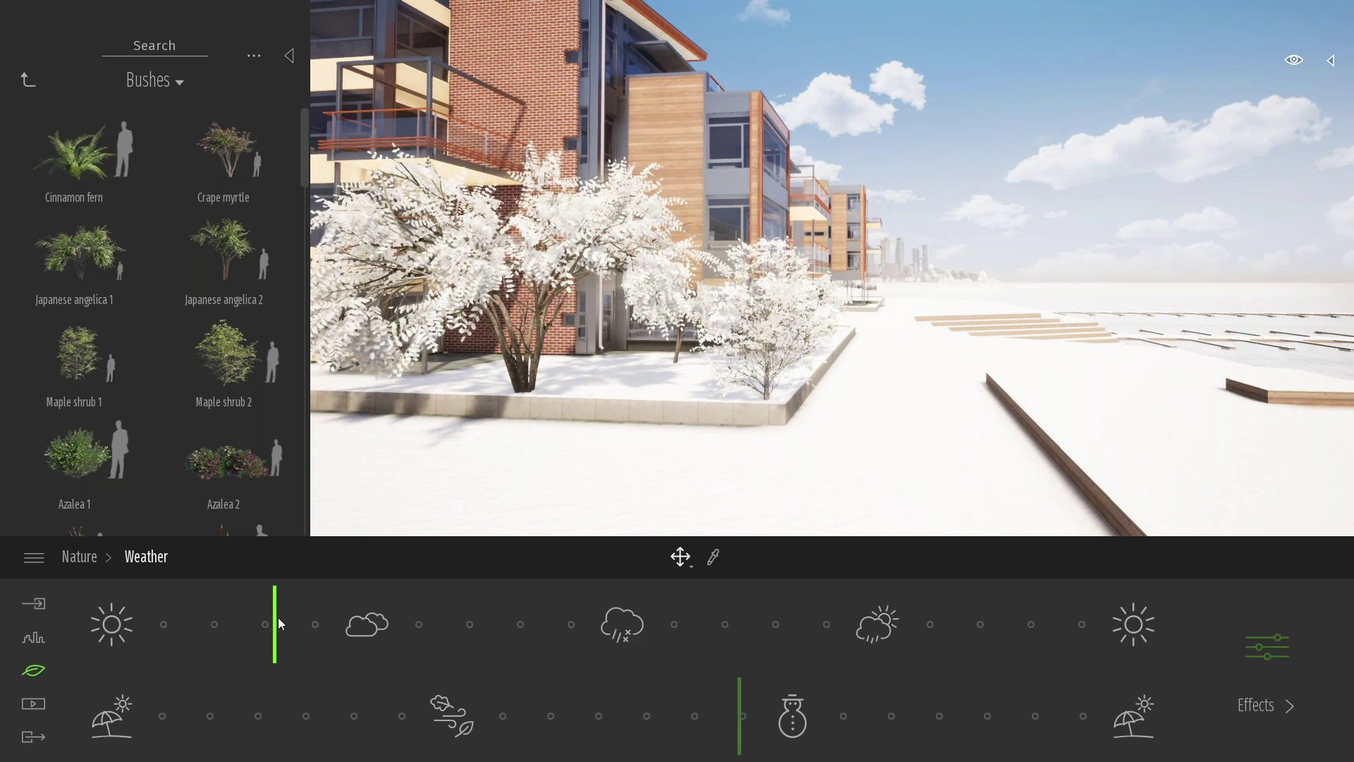
left_click_drag(281, 619, 650, 615)
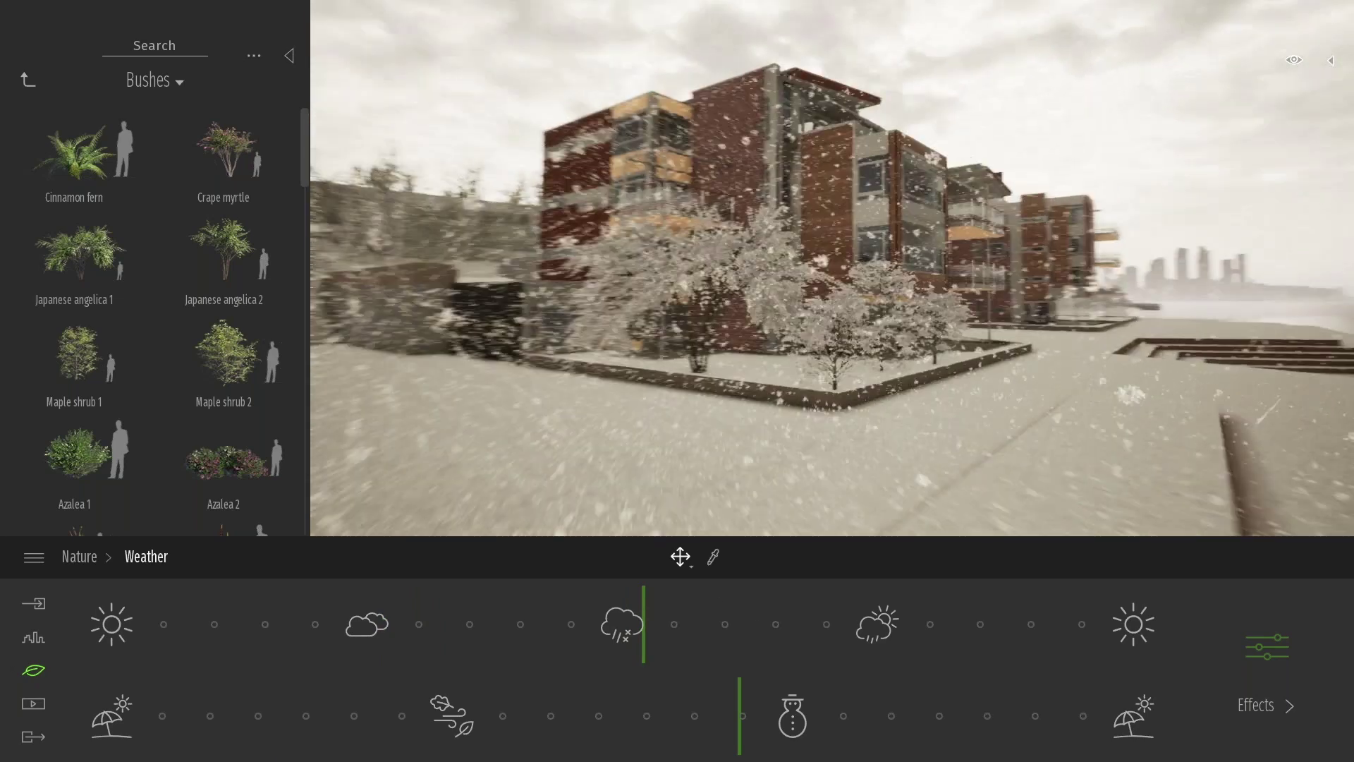
Set the weather's smog effect to 16%, testing it as high as 74%.
left_click(1268, 662)
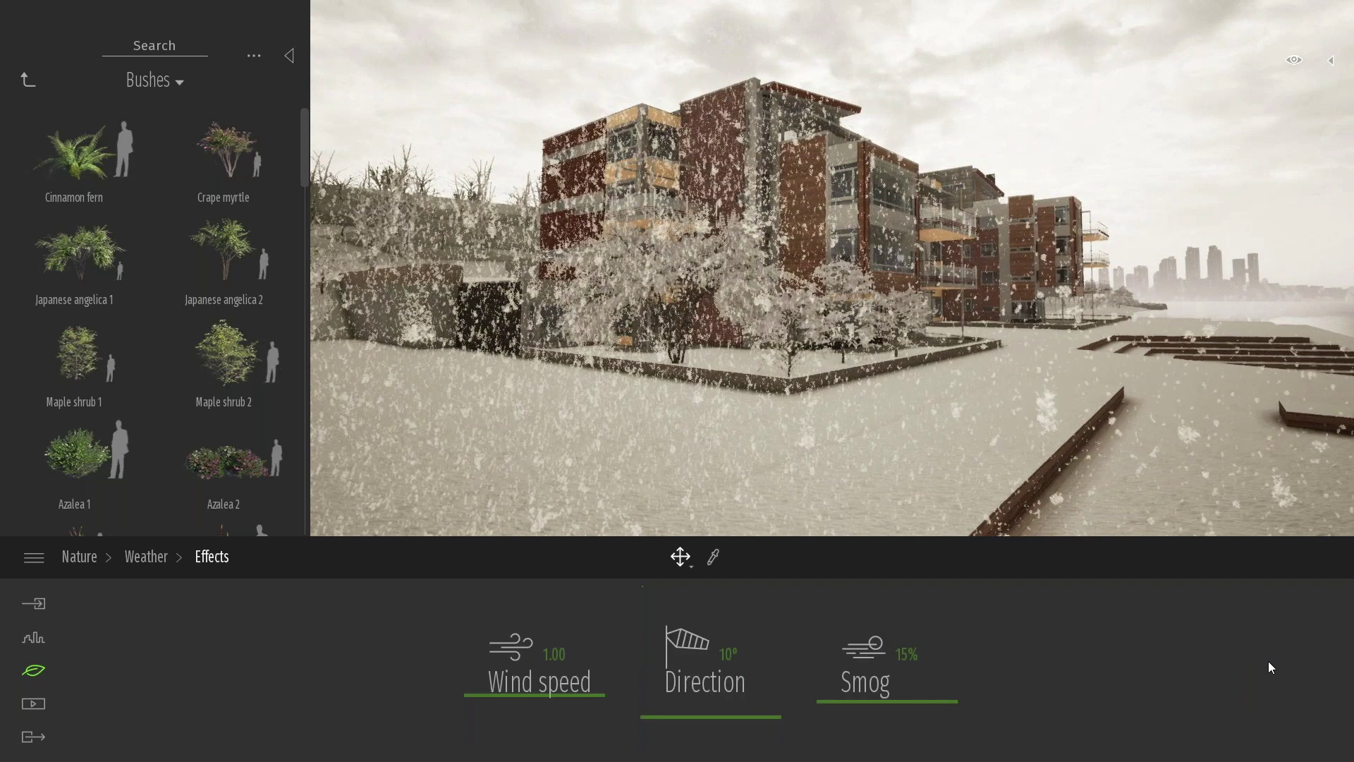
left_click_drag(898, 674, 866, 626)
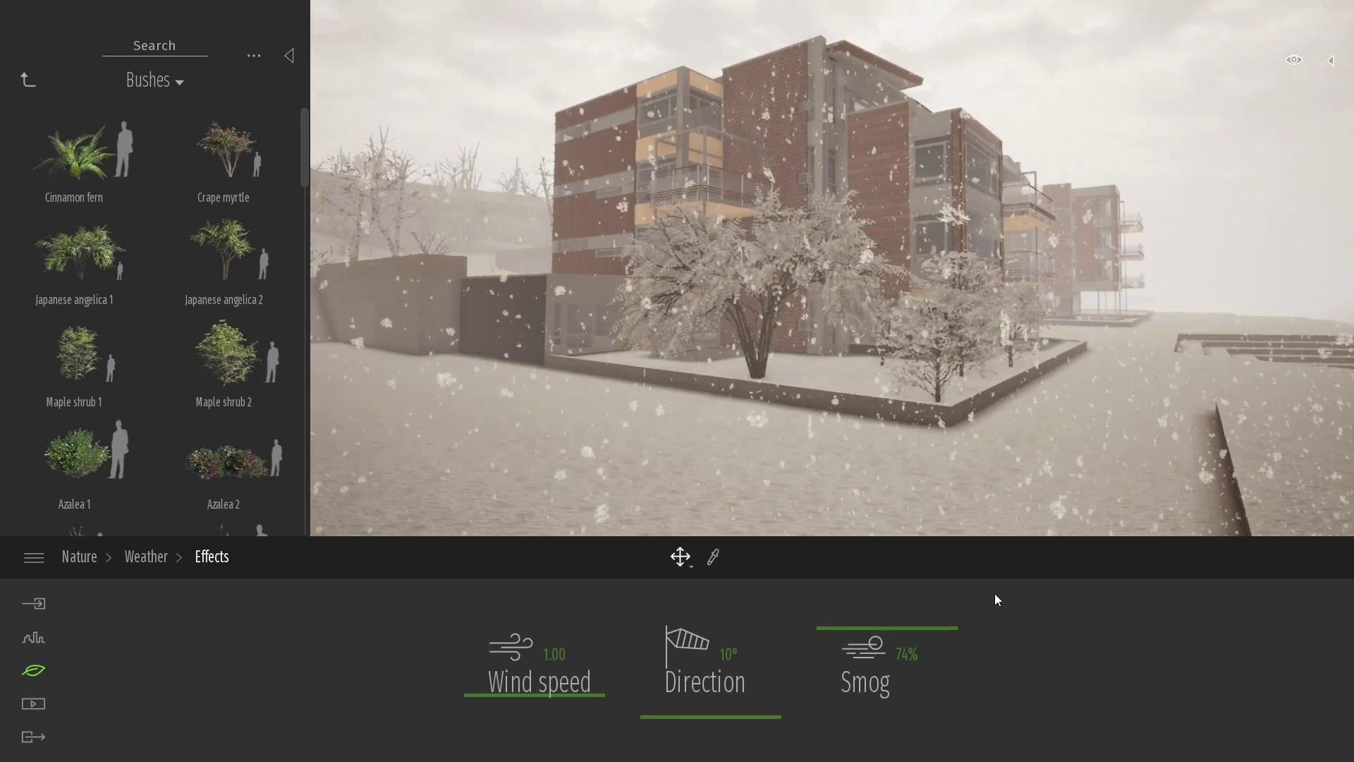
left_click_drag(864, 630, 864, 691)
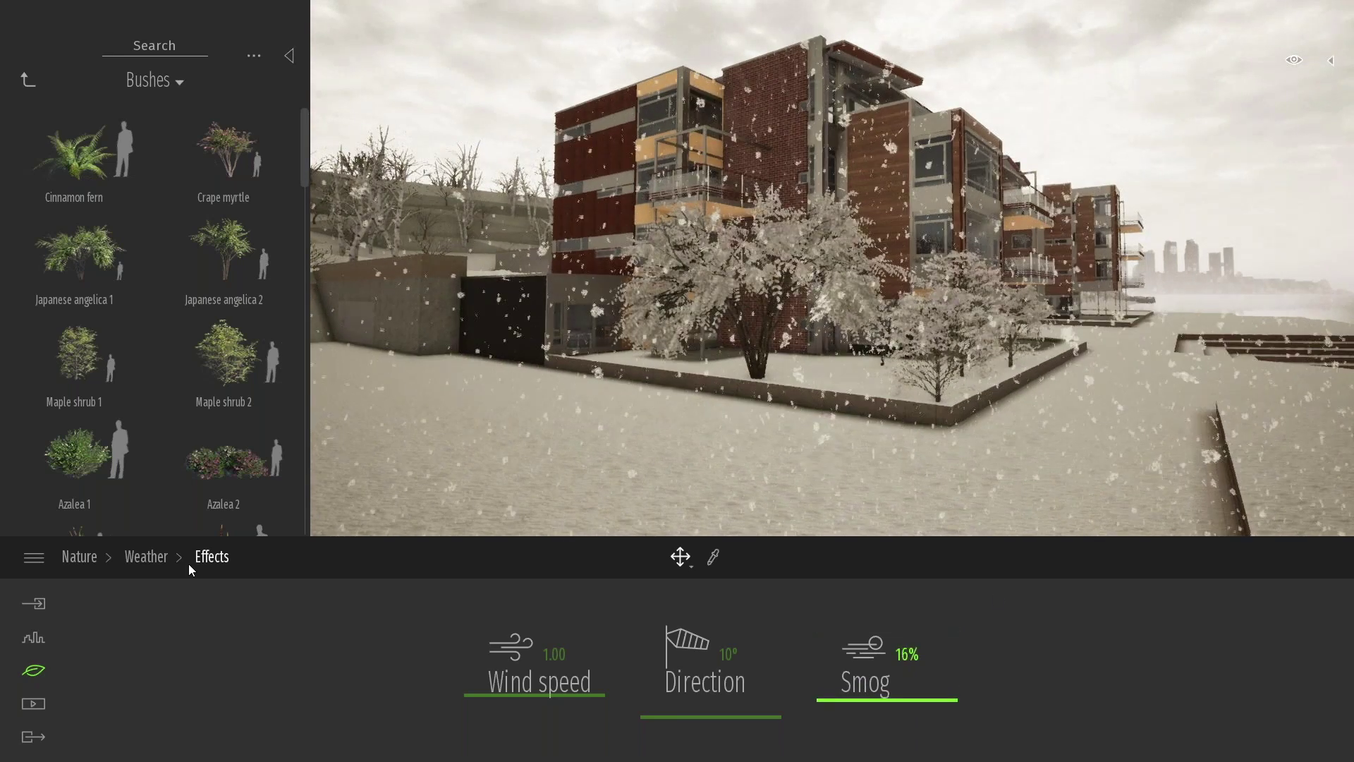
Set the weather back to nearly clear sunshine and the season back to summer.
left_click(147, 558)
left_click_drag(644, 635, 171, 635)
left_click_drag(694, 724, 155, 714)
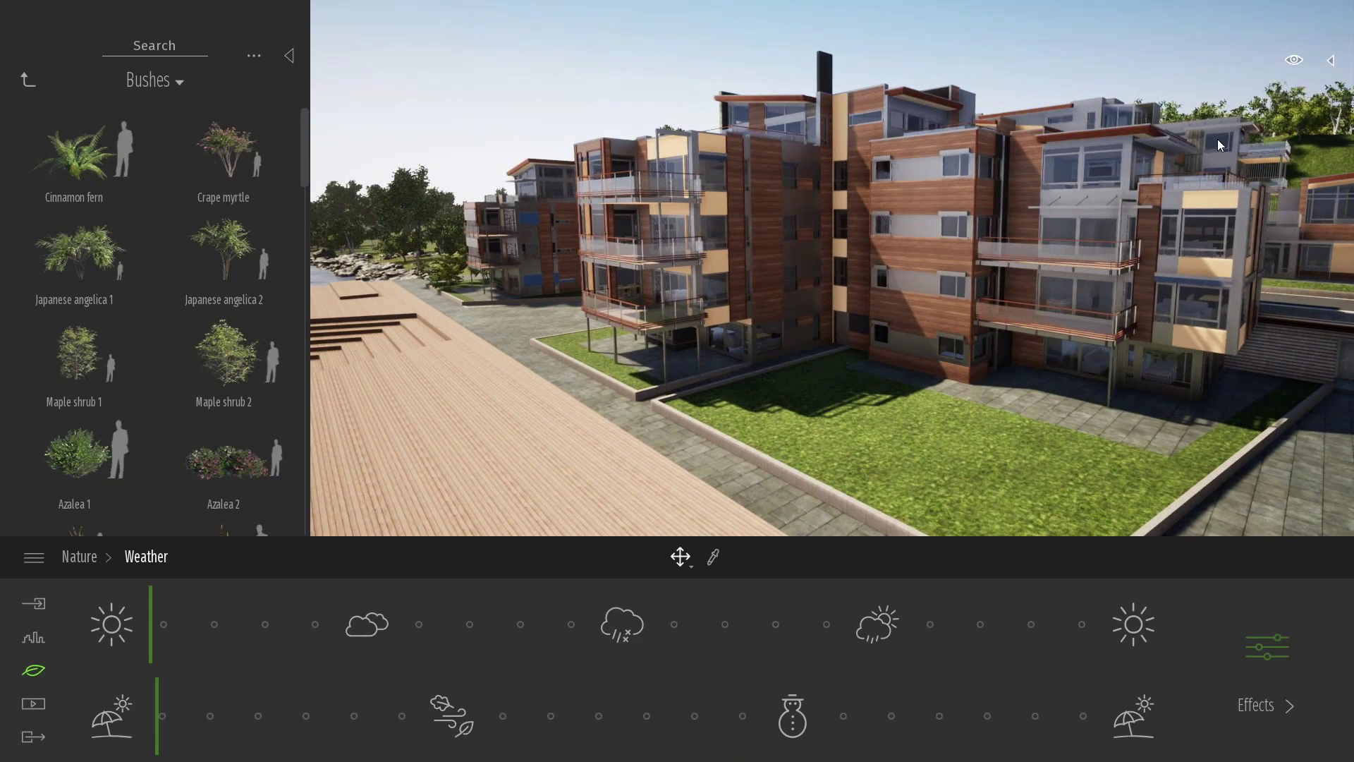
Adjust the scene's time of day to change the sunlight on the wood-clad building.
mouse_move(1297, 62)
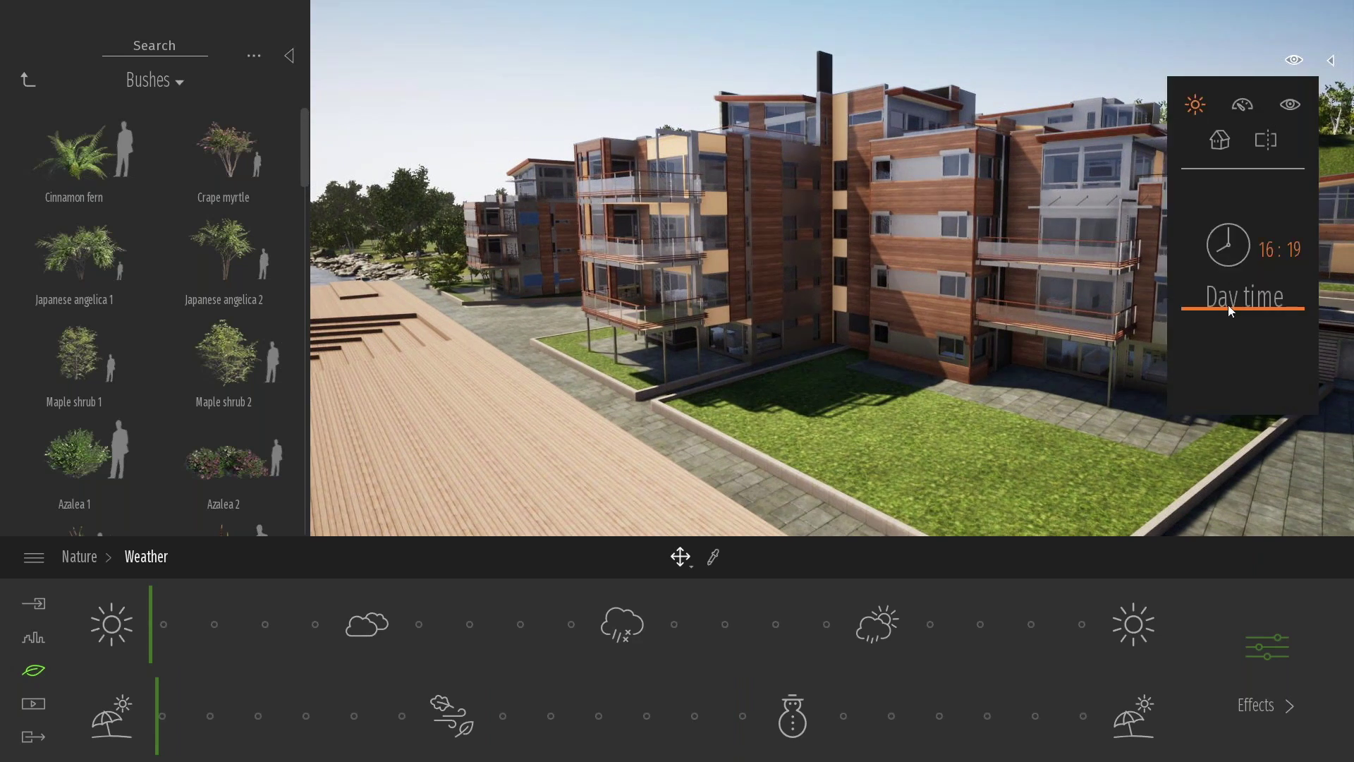
left_click_drag(1228, 305, 1233, 276)
right_click_drag(822, 242, 827, 280)
Select Japanese angelica 2, Maple shrub 1 and Crape myrtle together in the Bushes library for mixed placement.
left_click(74, 250)
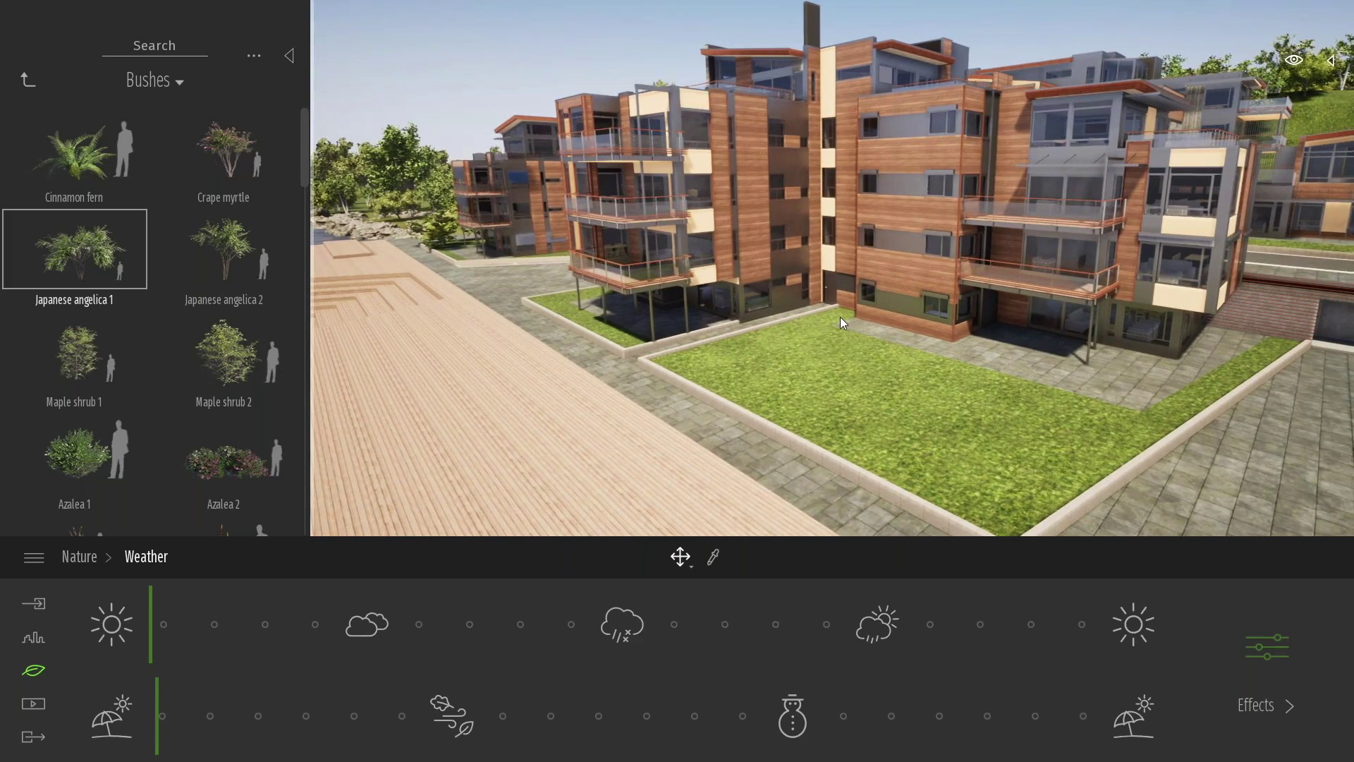
left_click(224, 251)
key("w")
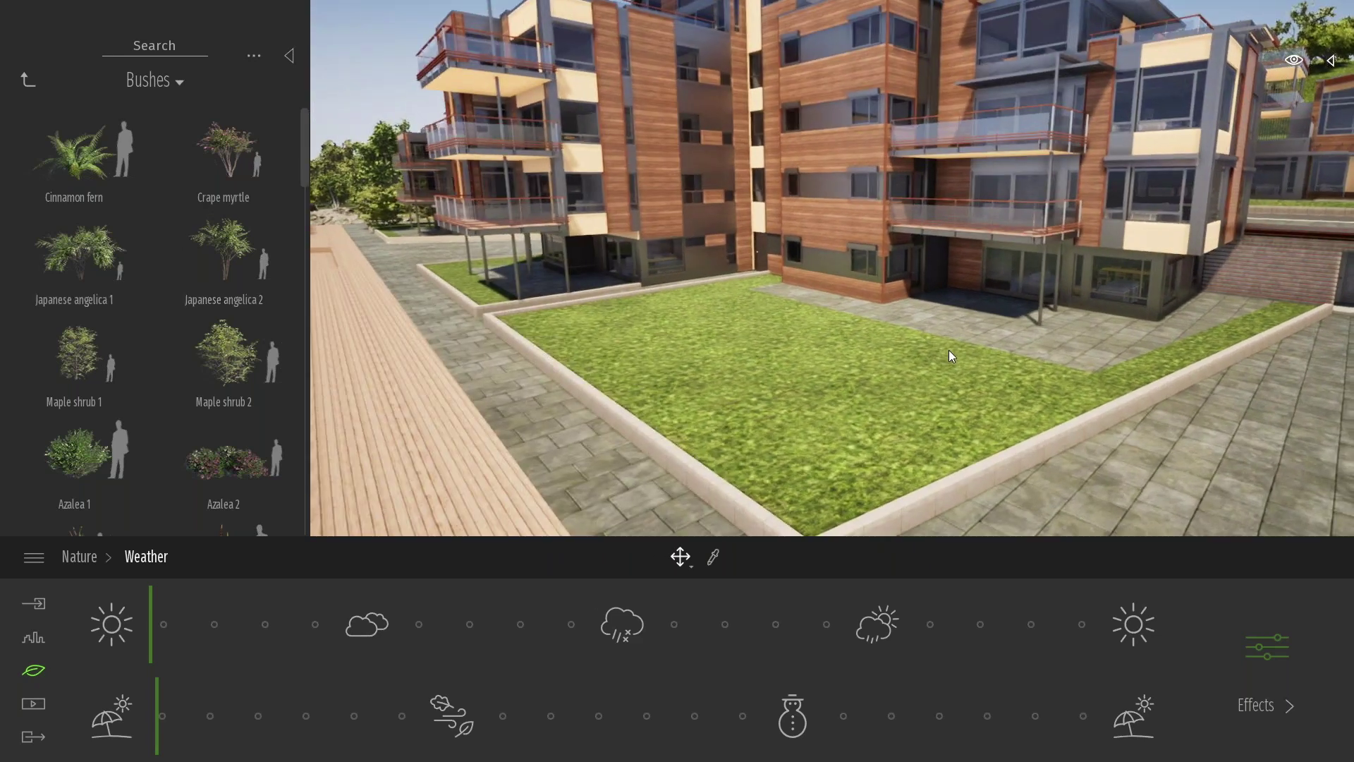
key("d")
right_click_drag(873, 370, 840, 384)
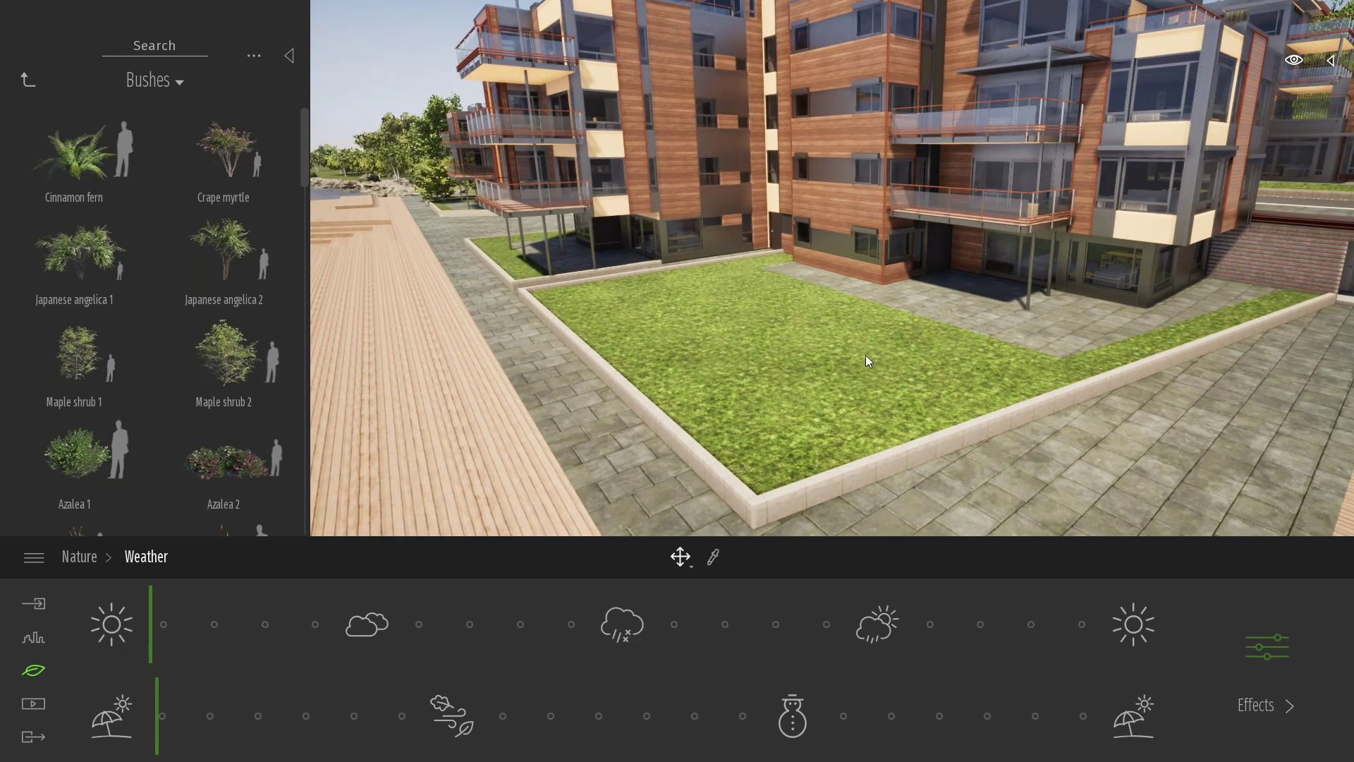
left_click(248, 269)
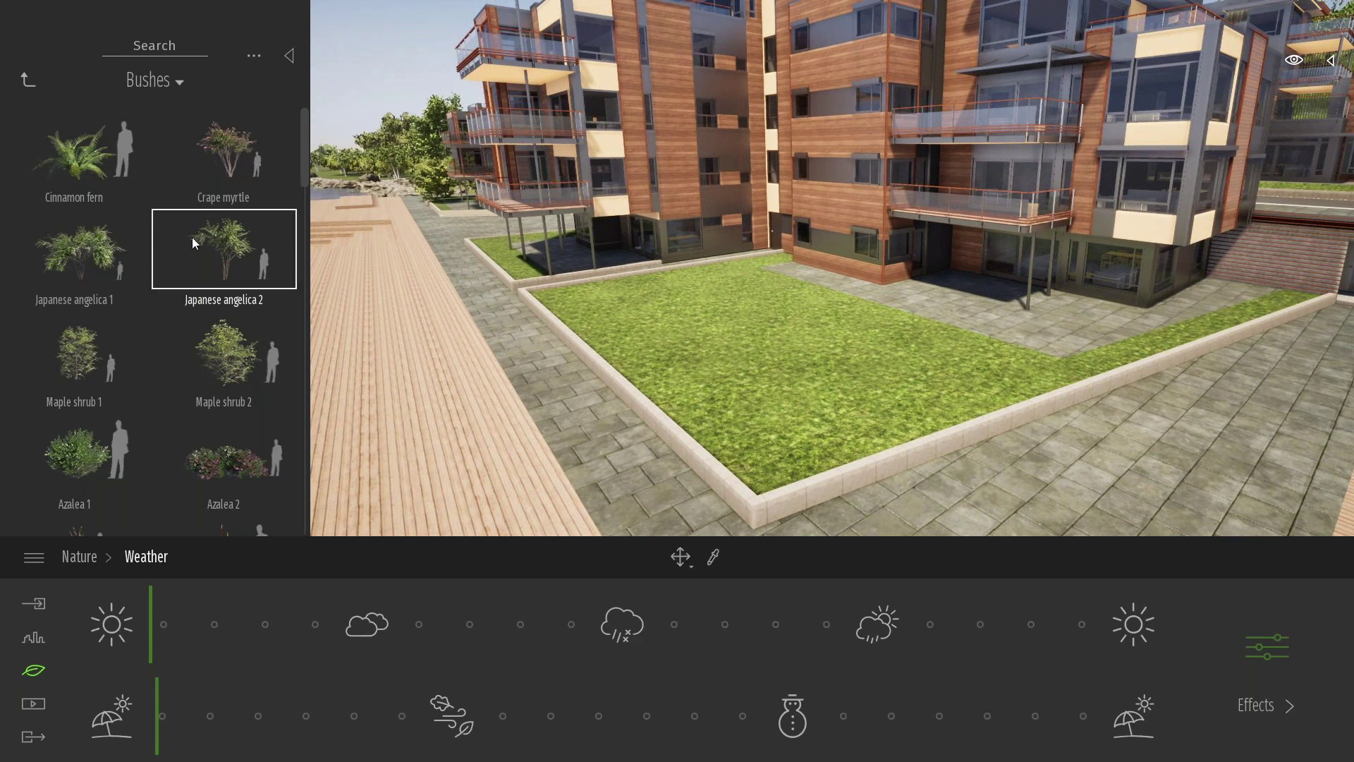
left_click(111, 356)
left_click(248, 147)
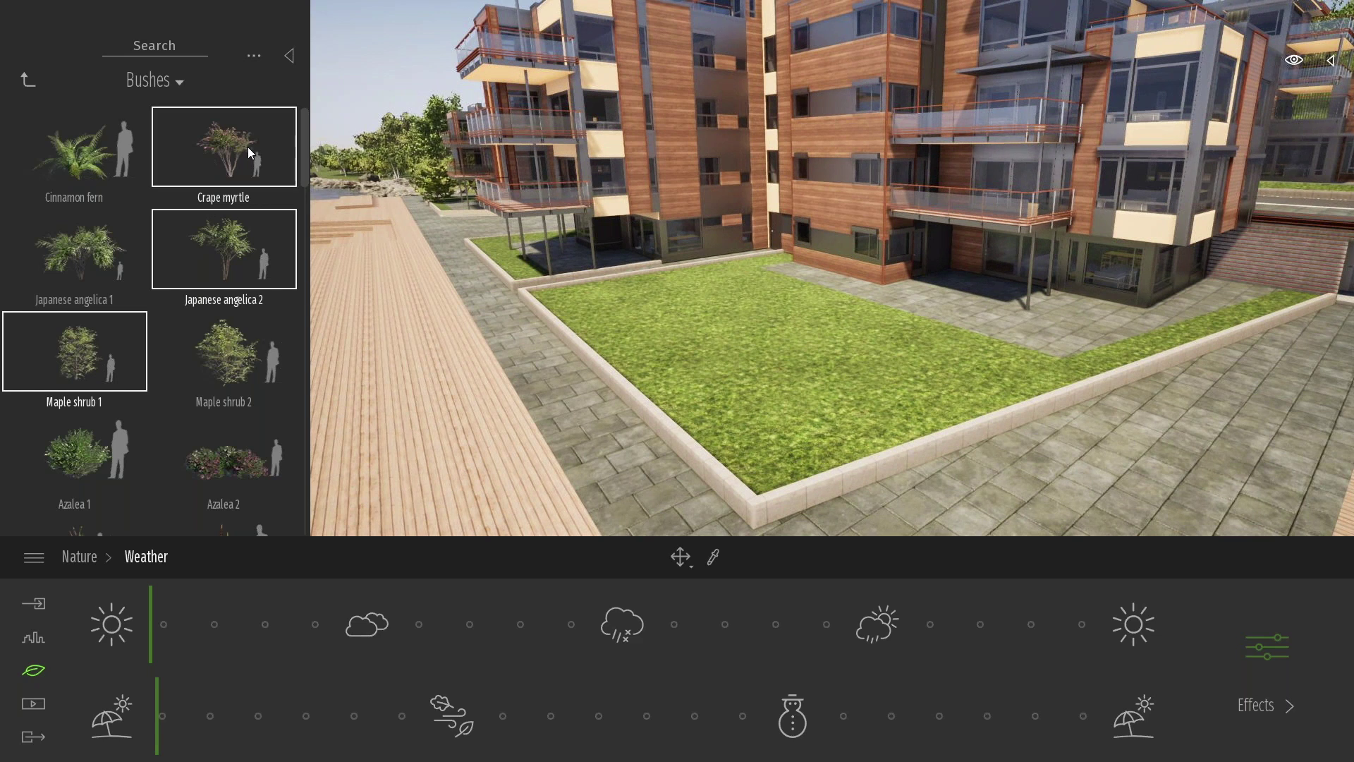
Plant a mixed row of eight Japanese angelica 2, Crape myrtle and Maple shrub 1 bushes along the building side of the lawn.
middle_click_drag(757, 306, 743, 286, "shift")
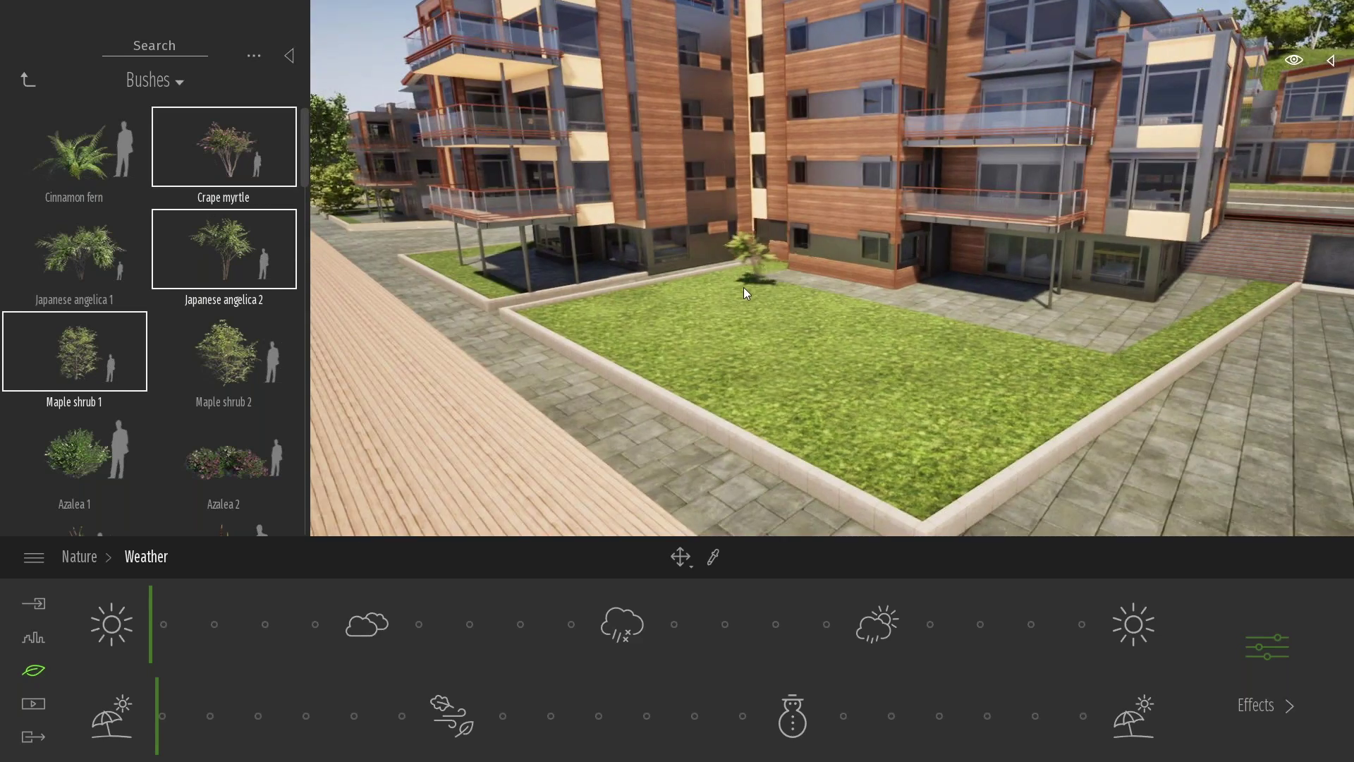
left_click(743, 286)
left_click(804, 300)
left_click(875, 319)
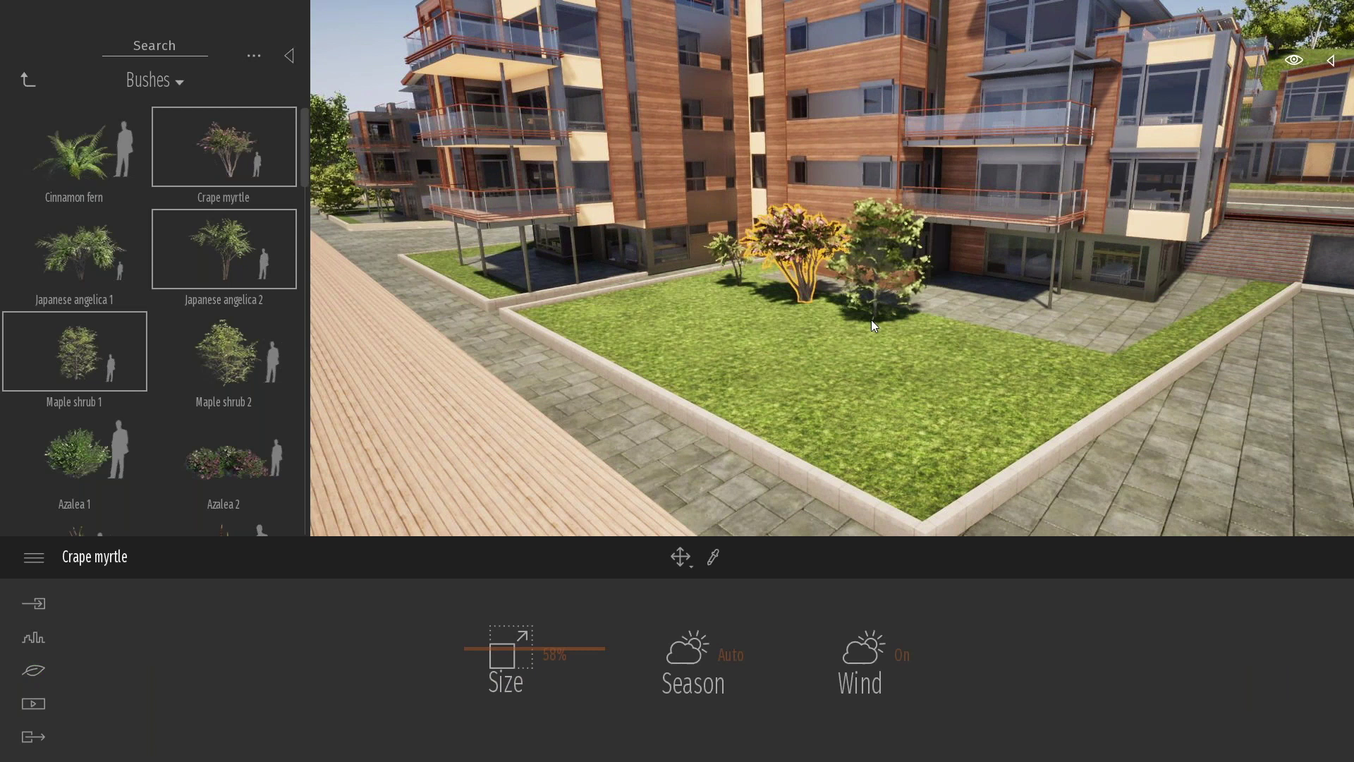
left_click(967, 342)
left_click(1045, 363)
left_click(1106, 380)
middle_click_drag(698, 310, 715, 353, "shift")
left_click(712, 316)
left_click(657, 348)
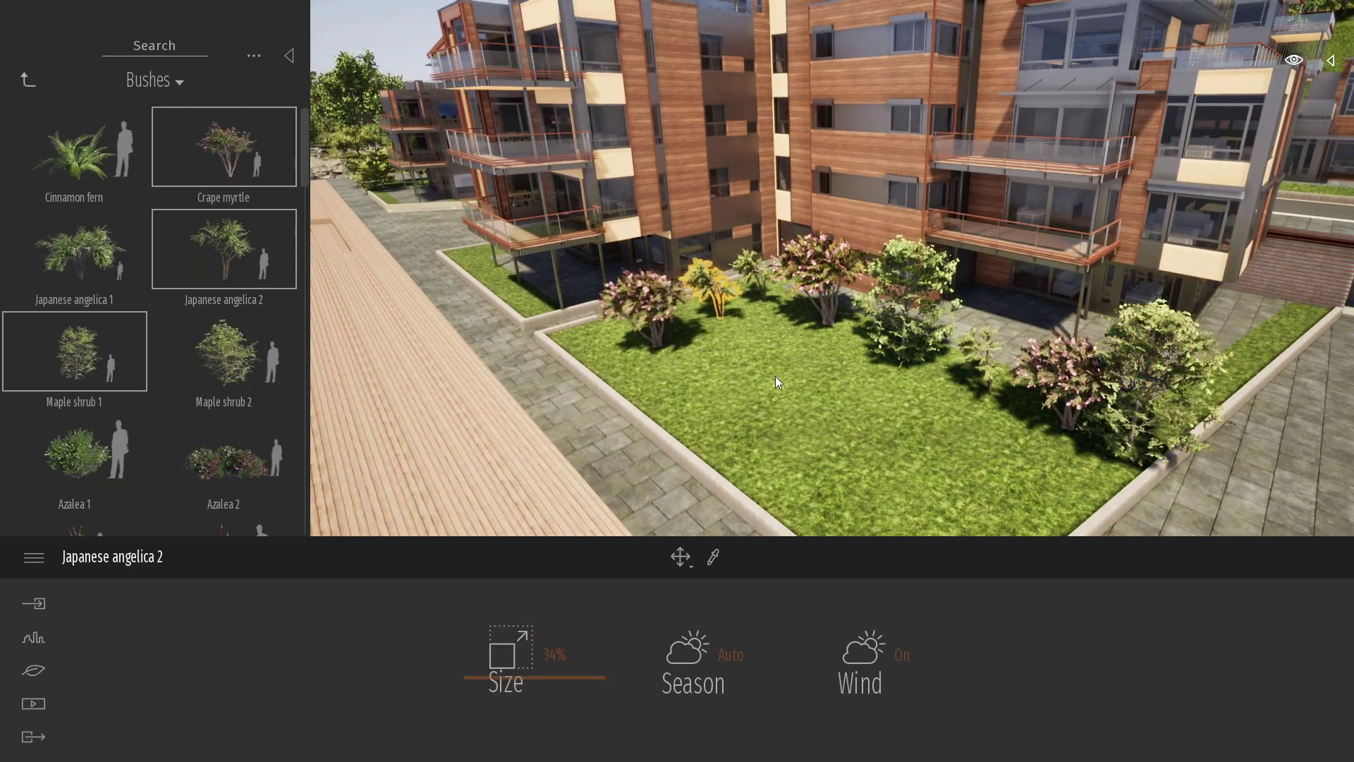
Plant a second group of mixed bushes from the selected species across the middle of the lawn.
left_click(762, 395)
left_click(802, 476)
left_click(925, 502)
left_click(1011, 443)
right_click_drag(988, 423, 853, 323)
left_click(826, 316)
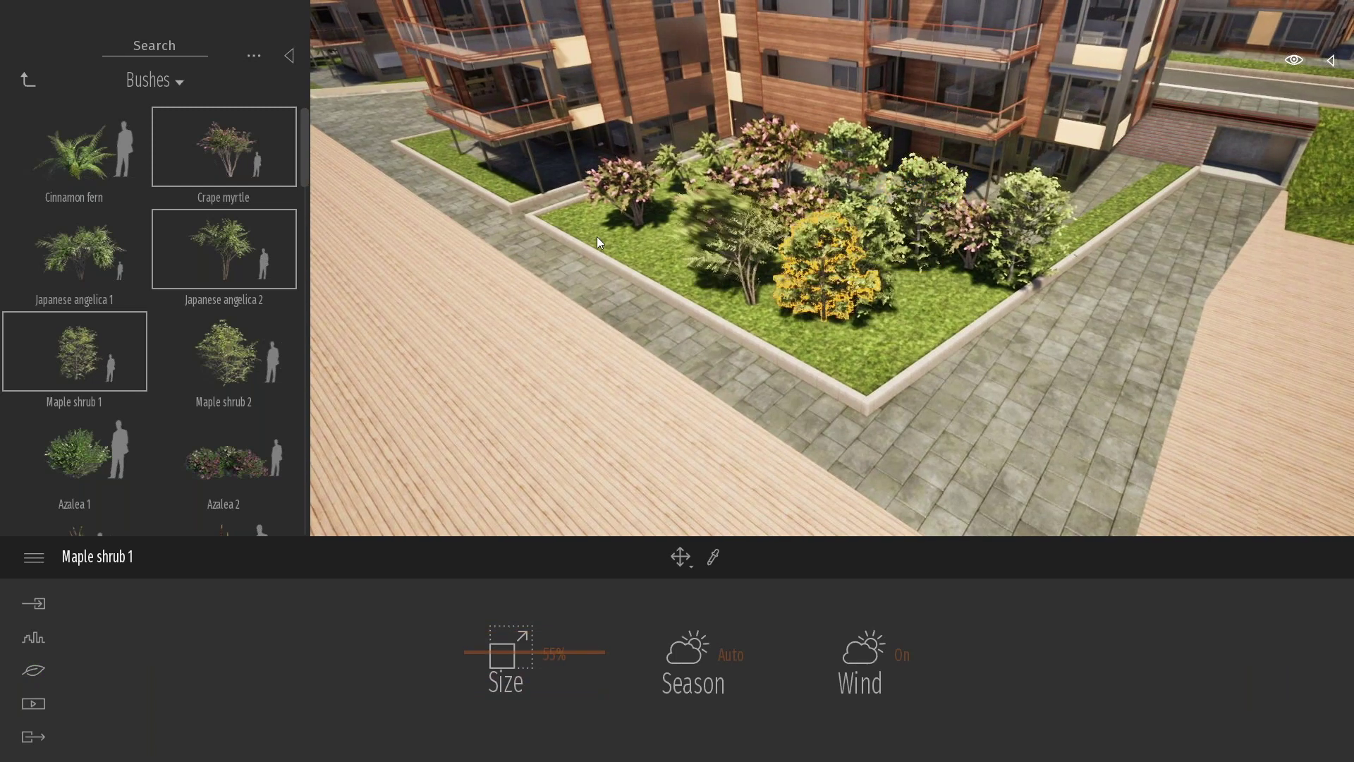
Plant more of the mixed bushes along both side edges of the lawn and at its front corner.
left_click(598, 241)
left_click(663, 243)
left_click(985, 298)
left_click(1062, 263)
left_click(1146, 194)
left_click(846, 413)
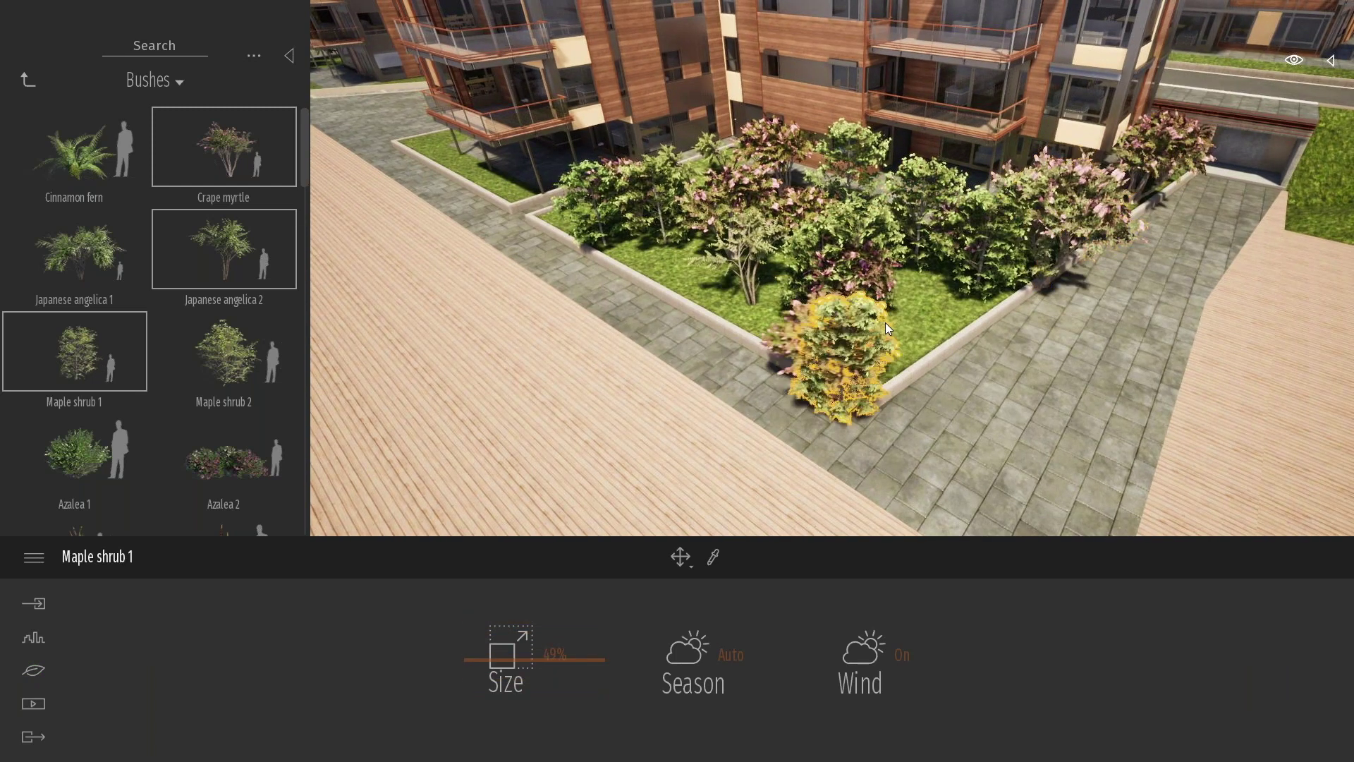
Fill the front lawn gaps with three more mixed bushes and move the corner Maple shrub 1 inside the lawn's border.
left_click(946, 317)
left_click(789, 312)
left_click(670, 280)
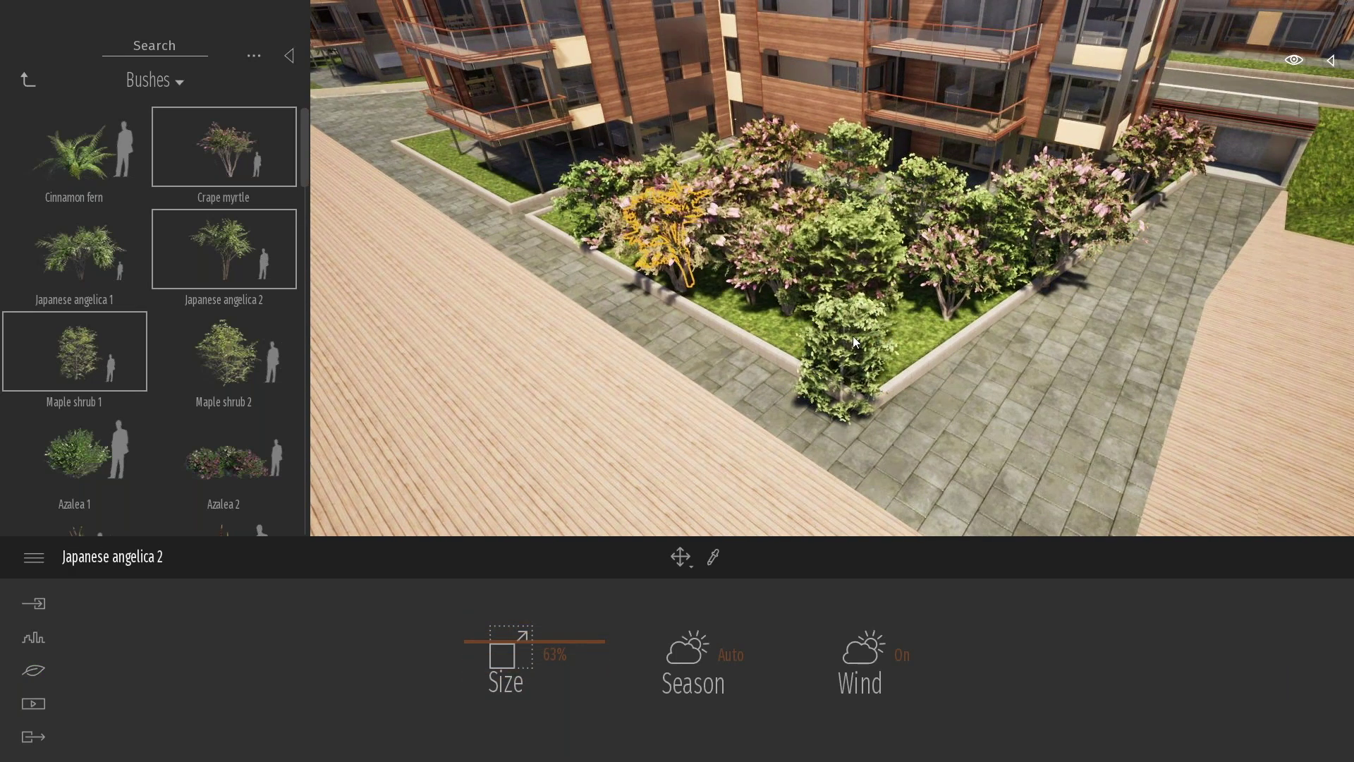
left_click(840, 407)
left_click_drag(840, 408, 851, 392)
Set up vegetation painting with White birch 1 and Hook thorn 1 together and a brush diameter of 5 m.
right_click_drag(993, 367, 966, 289)
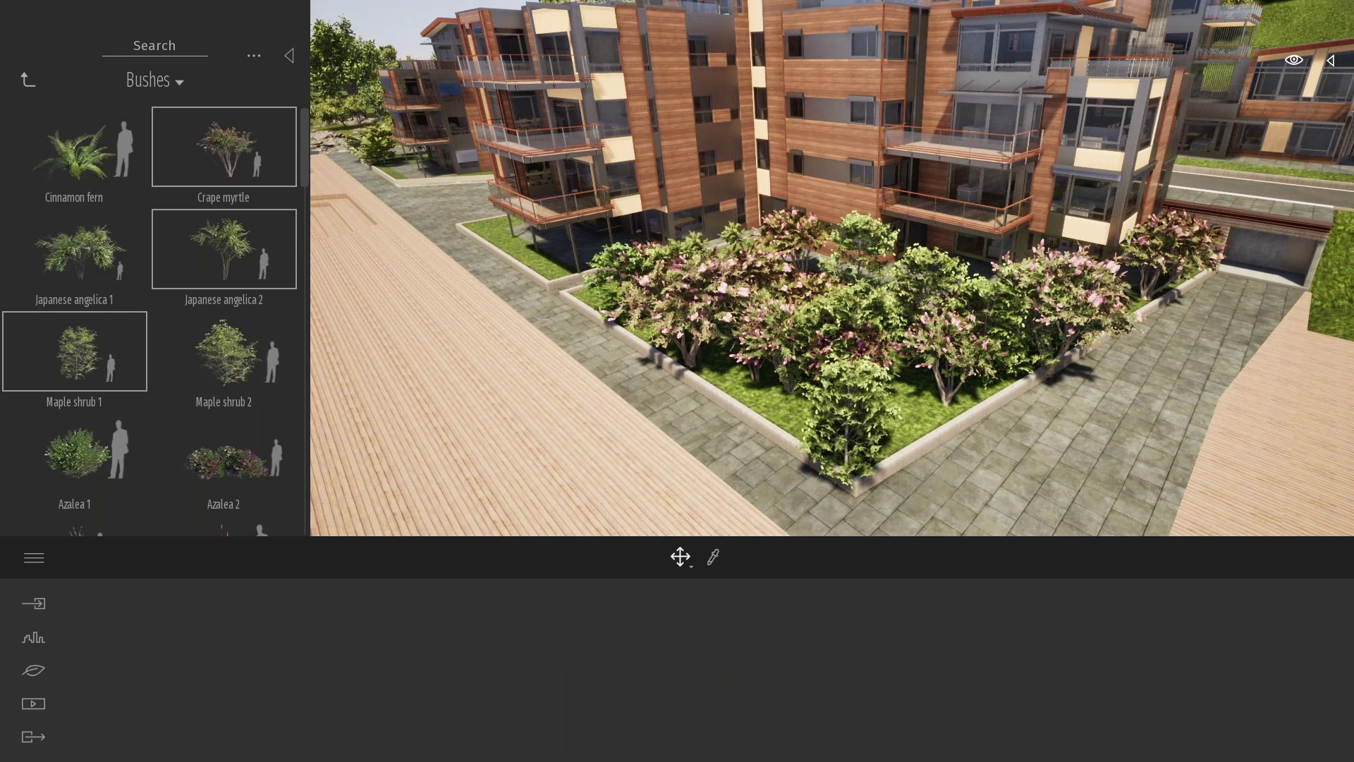
right_click_drag(925, 321, 949, 317)
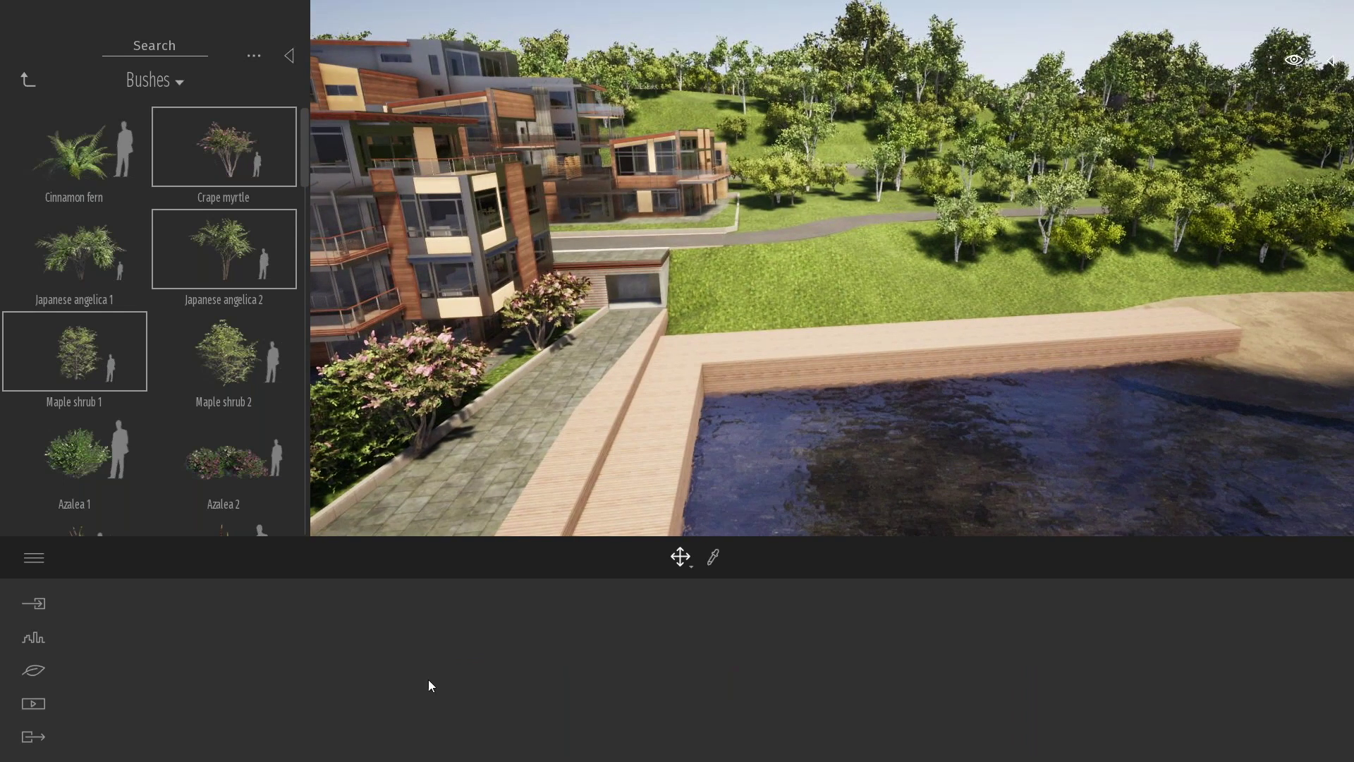
left_click(36, 671)
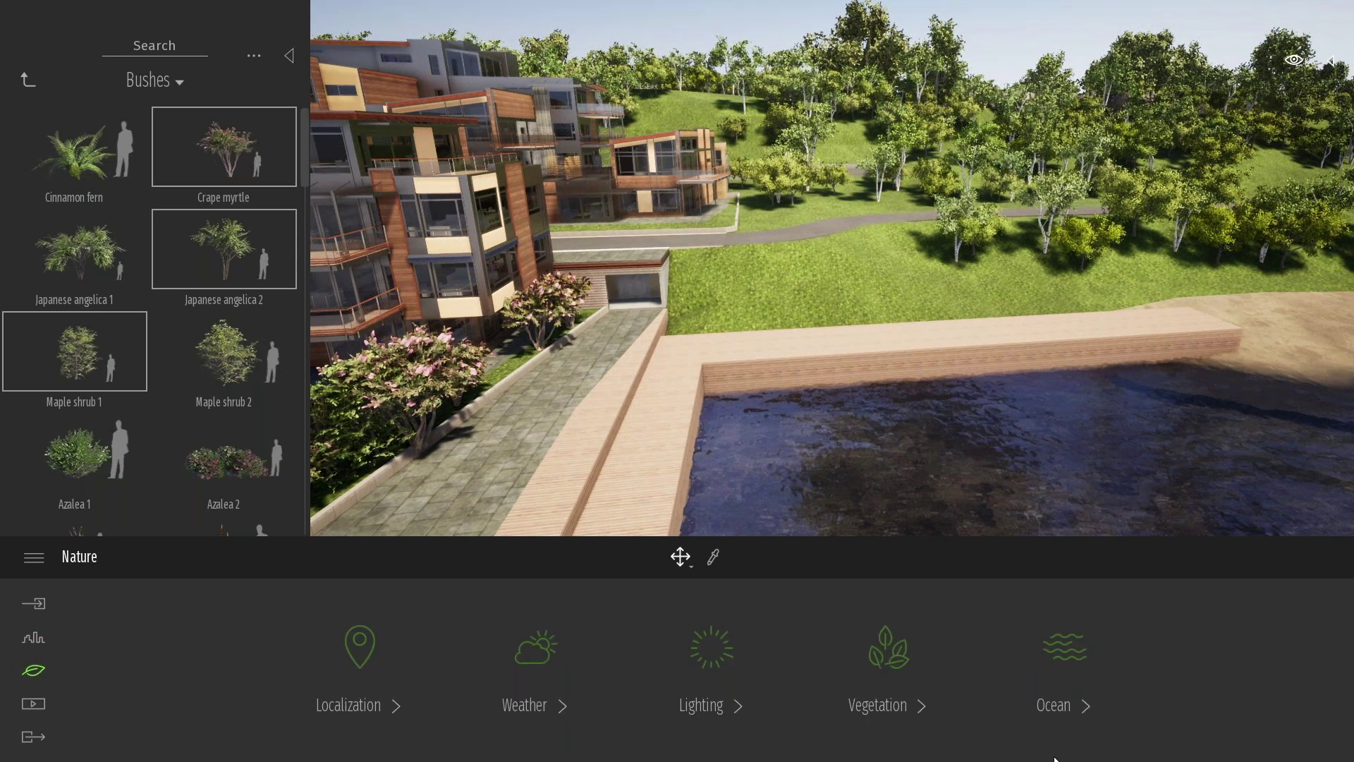
left_click(890, 655)
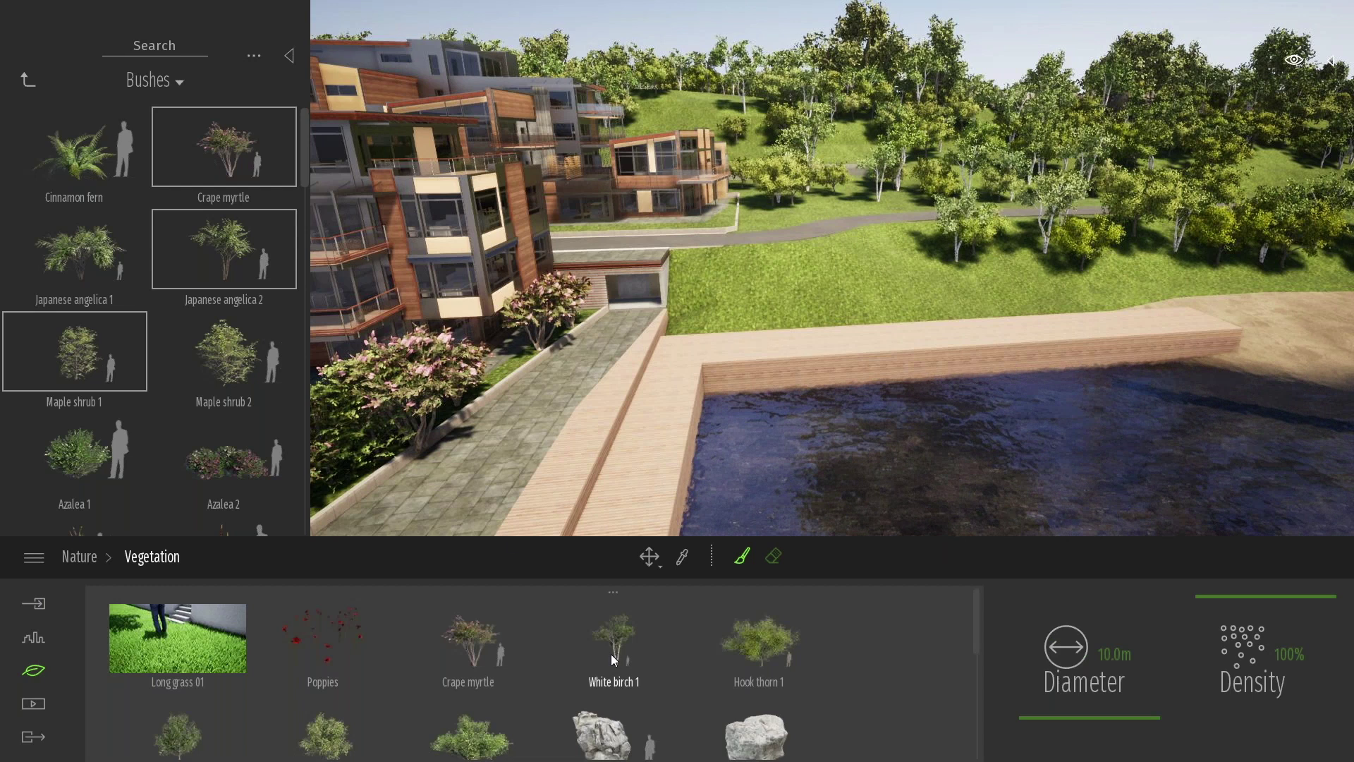
left_click(694, 641)
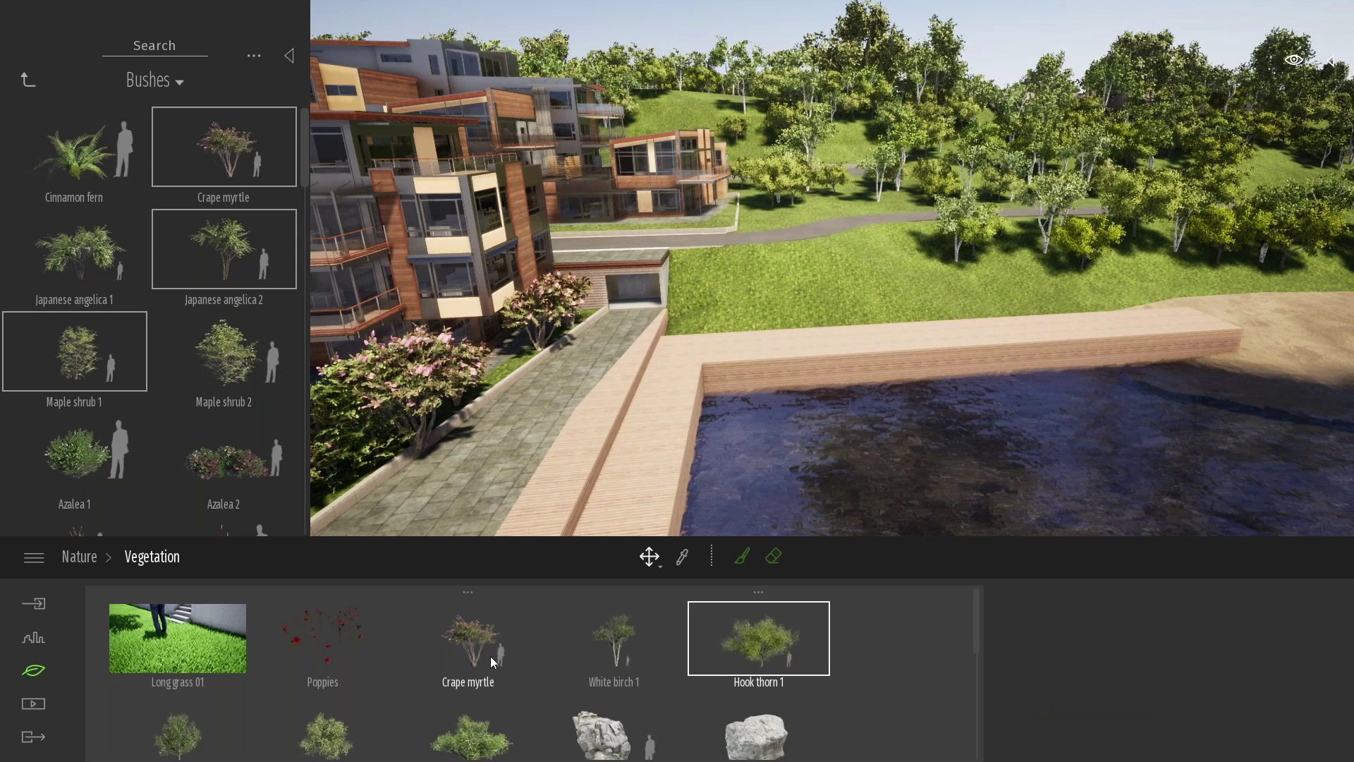
left_click(612, 638)
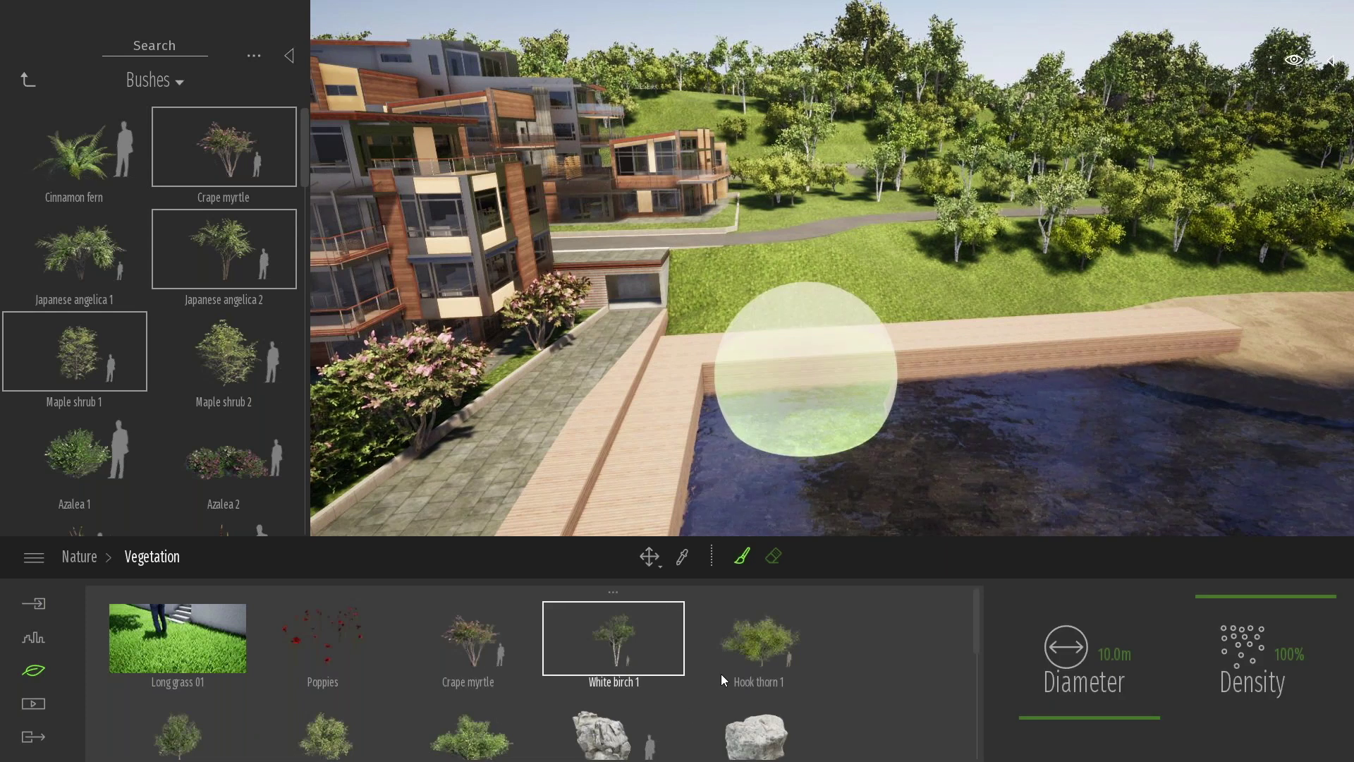
left_click(767, 641)
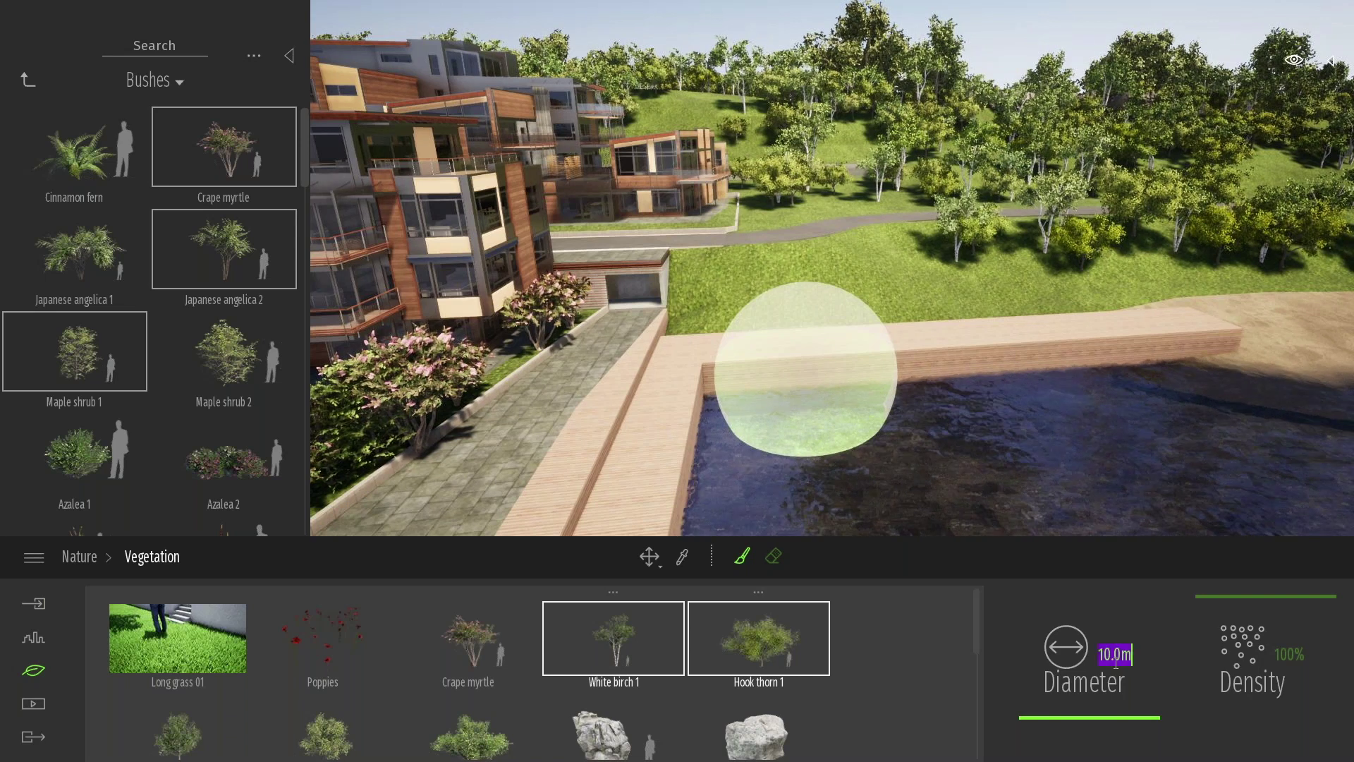
type("5")
key("Return")
Paint White birch 1 and Hook thorn 1 over the grassy slopes beside the wooden deck and along the hillside path.
mouse_move(726, 297)
left_mouse_down()
mouse_move(891, 258)
mouse_move(1017, 289)
mouse_move(1128, 278)
left_mouse_up()
right_click_drag(1128, 279, 984, 331)
left_click_drag(954, 332, 1312, 284)
right_click_drag(1312, 284, 1157, 279)
mouse_move(564, 254)
right_mouse_down()
mouse_move(550, 243)
mouse_move(663, 234)
mouse_move(504, 229)
mouse_move(665, 236)
right_mouse_up()
left_click_drag(677, 265, 935, 273)
right_click_drag(1033, 312, 1192, 289)
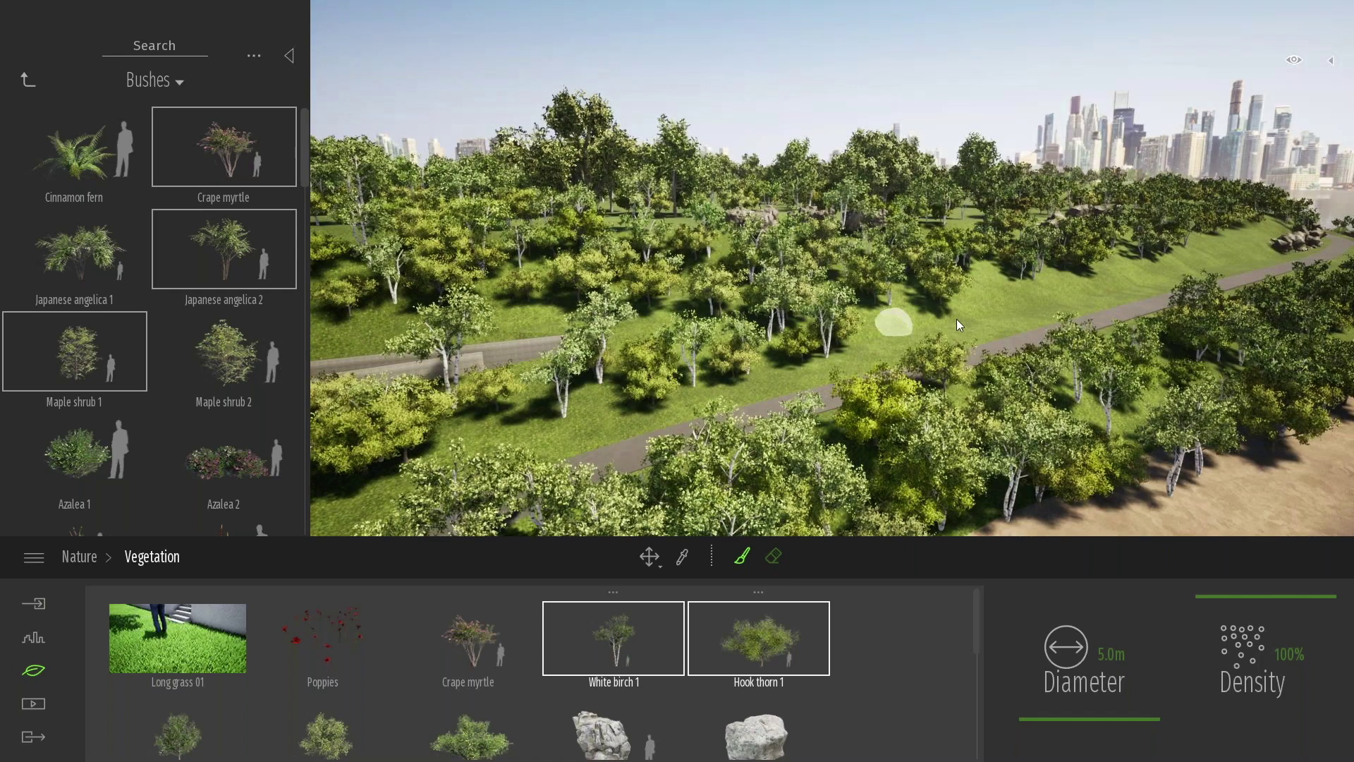
mouse_move(1152, 282)
left_mouse_down()
mouse_move(1268, 238)
mouse_move(843, 365)
mouse_move(544, 388)
left_mouse_up()
key("Escape")
Set the scene's day time to 15:31 while viewing the whole waterfront site from above.
mouse_move(683, 307)
right_mouse_down()
mouse_move(536, 381)
mouse_move(486, 349)
mouse_move(511, 354)
right_mouse_up()
key("s")
key("a")
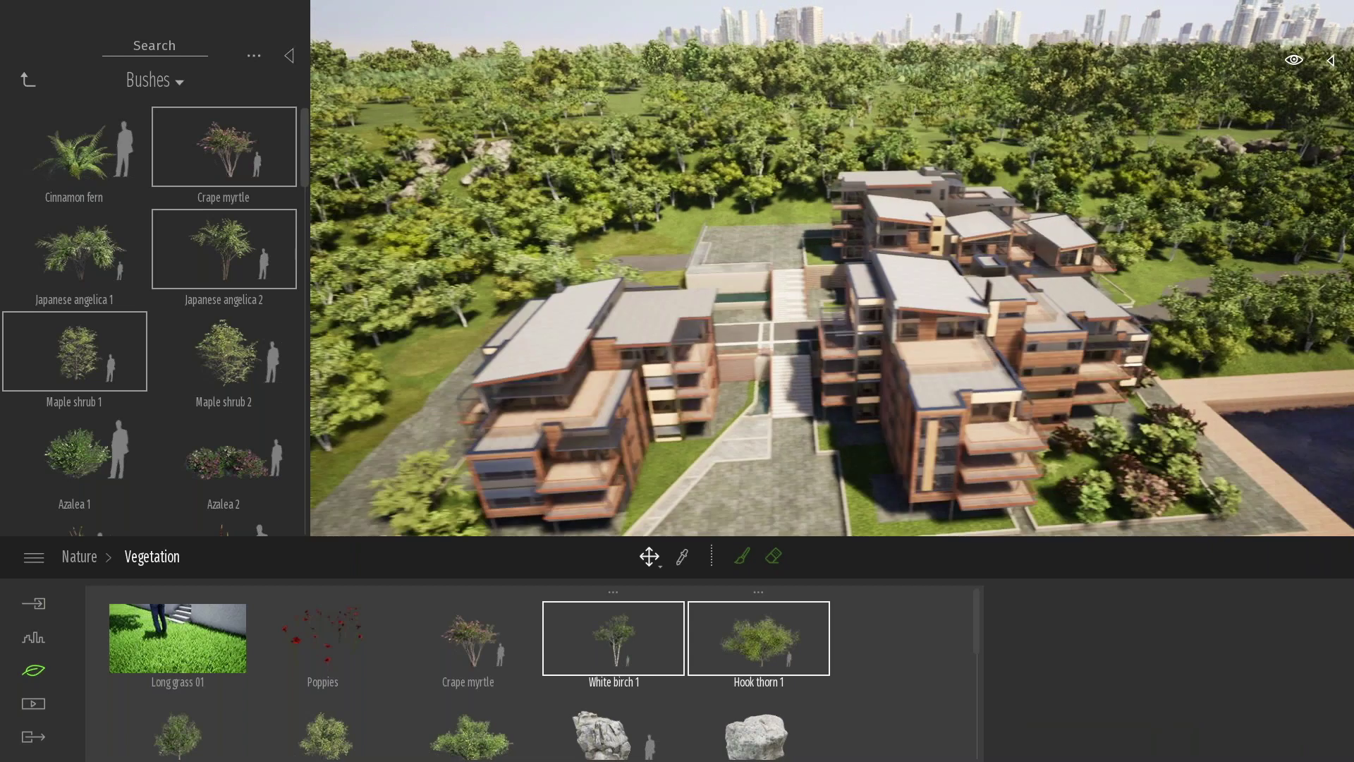
right_click_drag(511, 354, 659, 307)
key("q")
mouse_move(1293, 61)
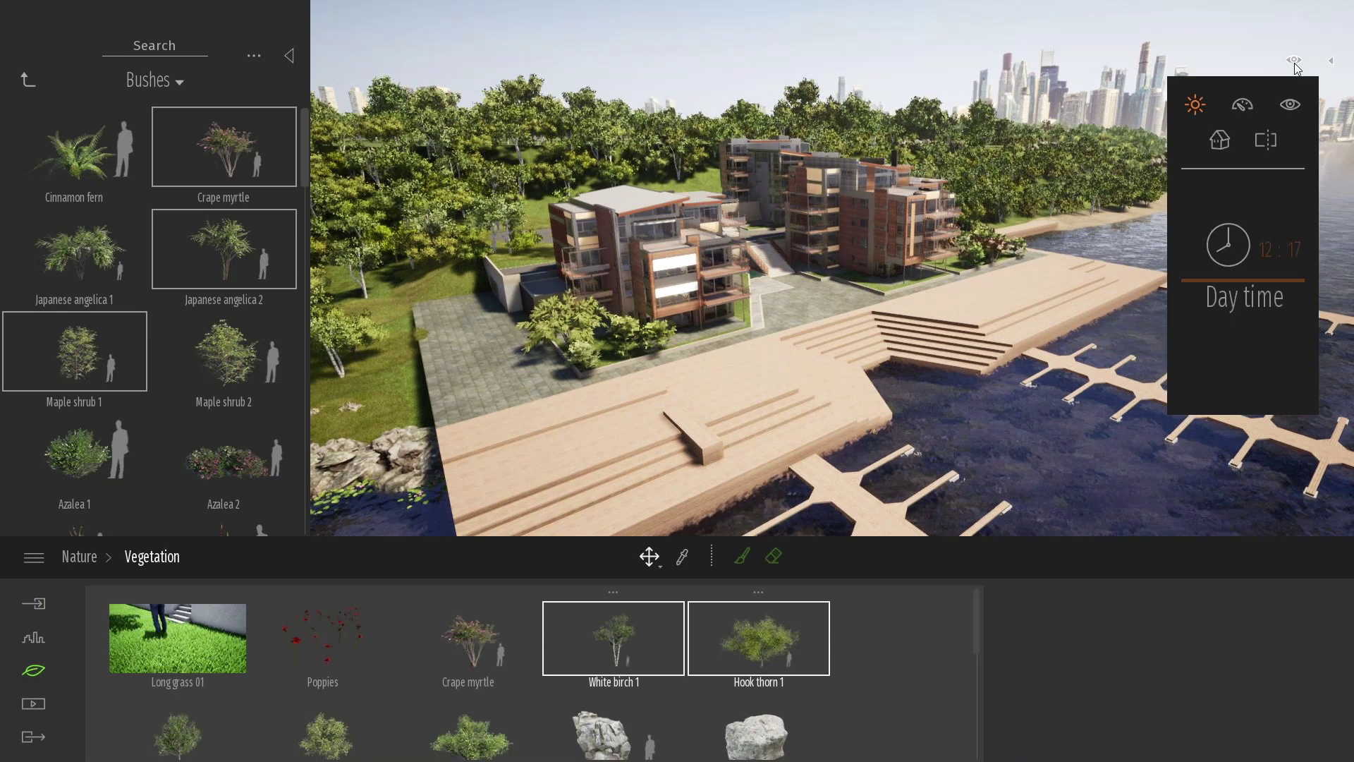
left_click_drag(1225, 284, 1225, 303)
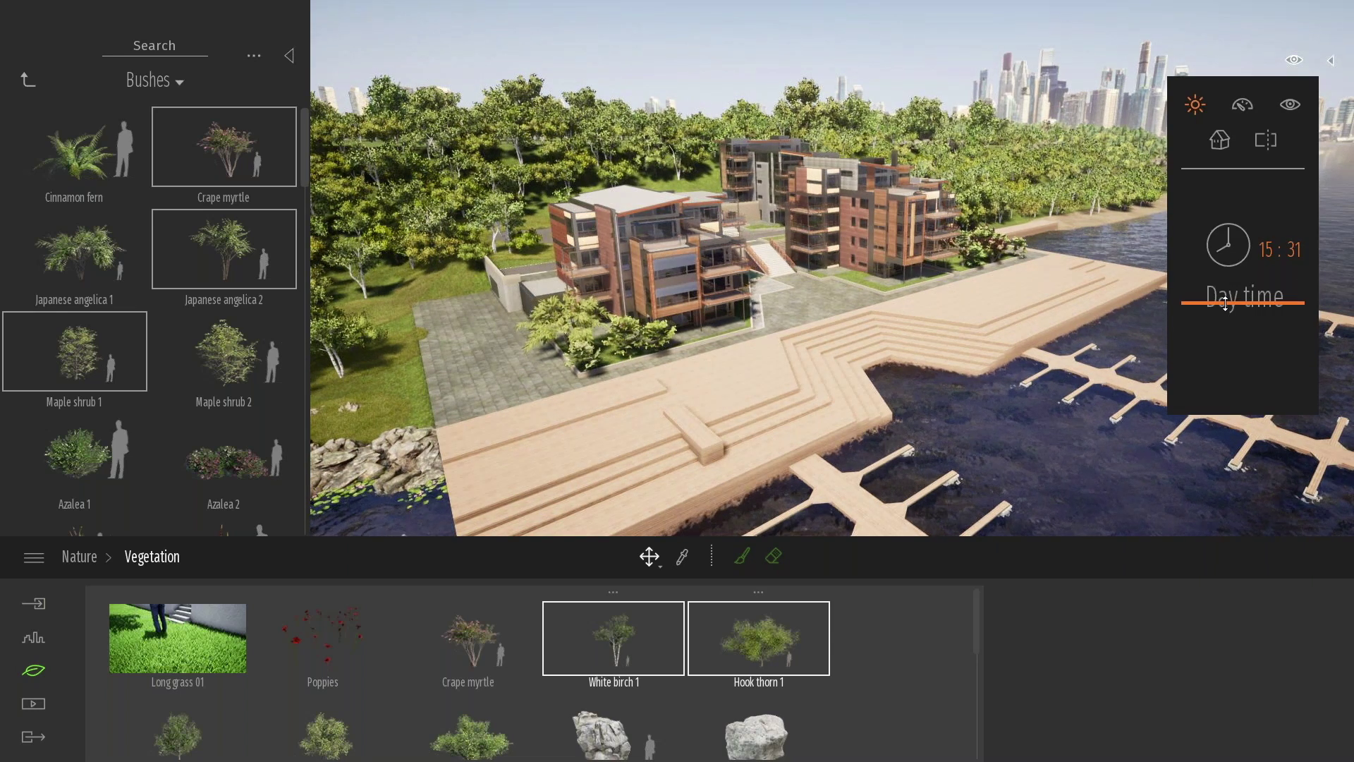
Frame the buildings and deck from the water side with the library hidden and create a media image of that view.
right_click_drag(878, 353, 814, 305)
key("q")
key("d")
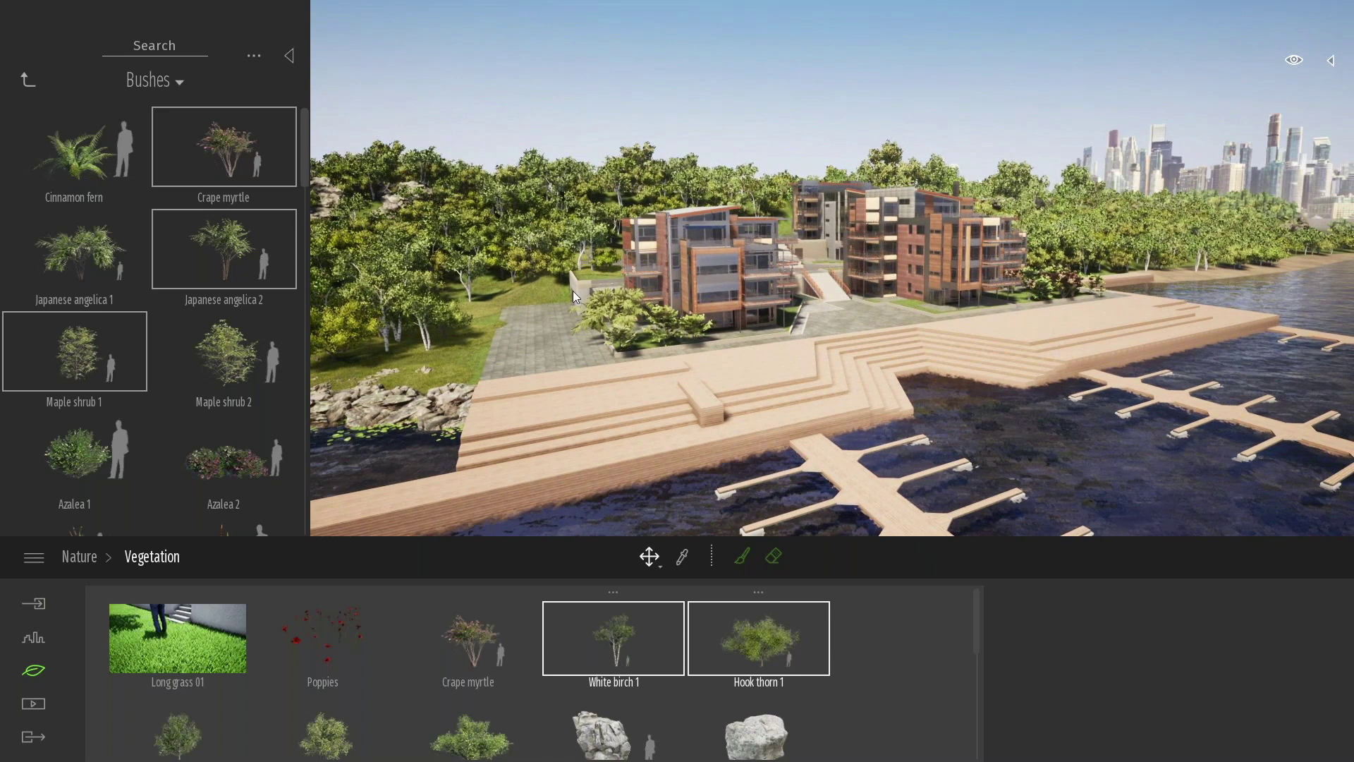
left_click(290, 56)
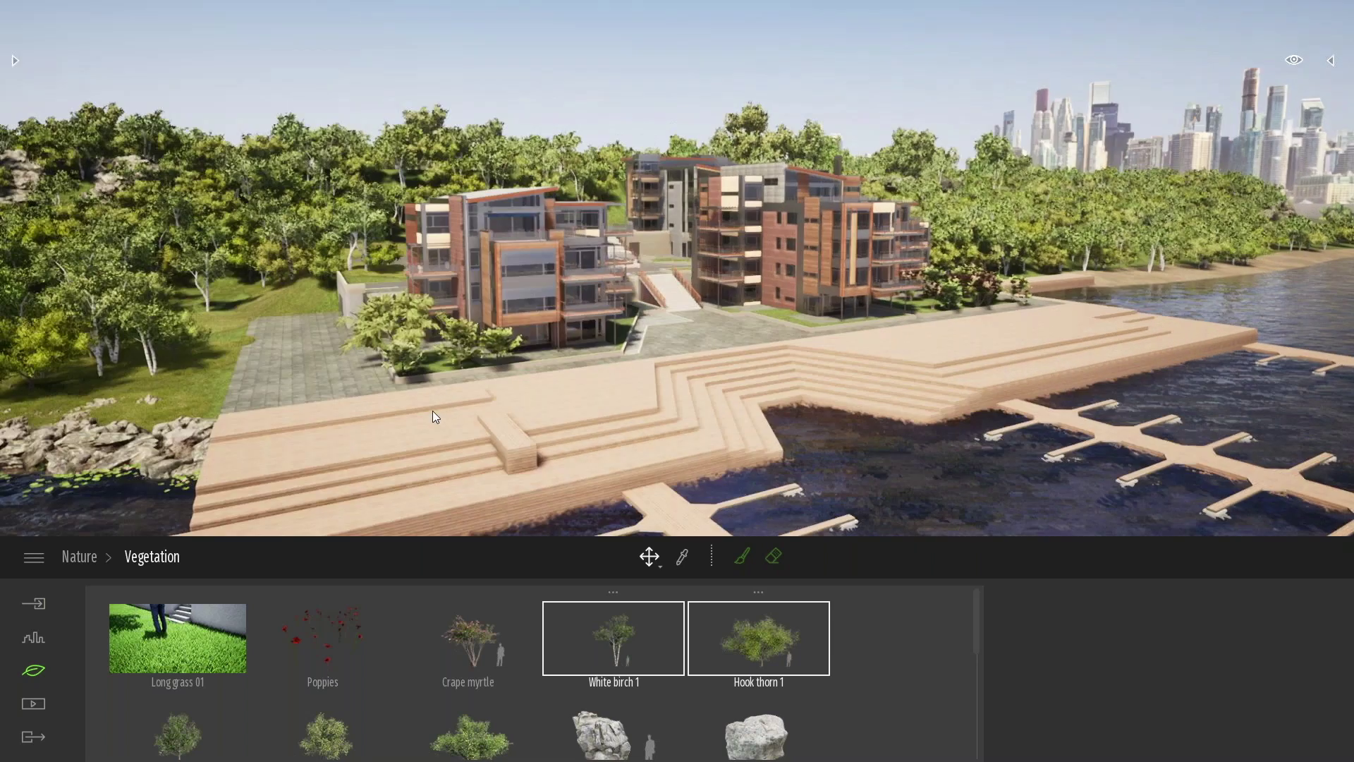
left_click(34, 705)
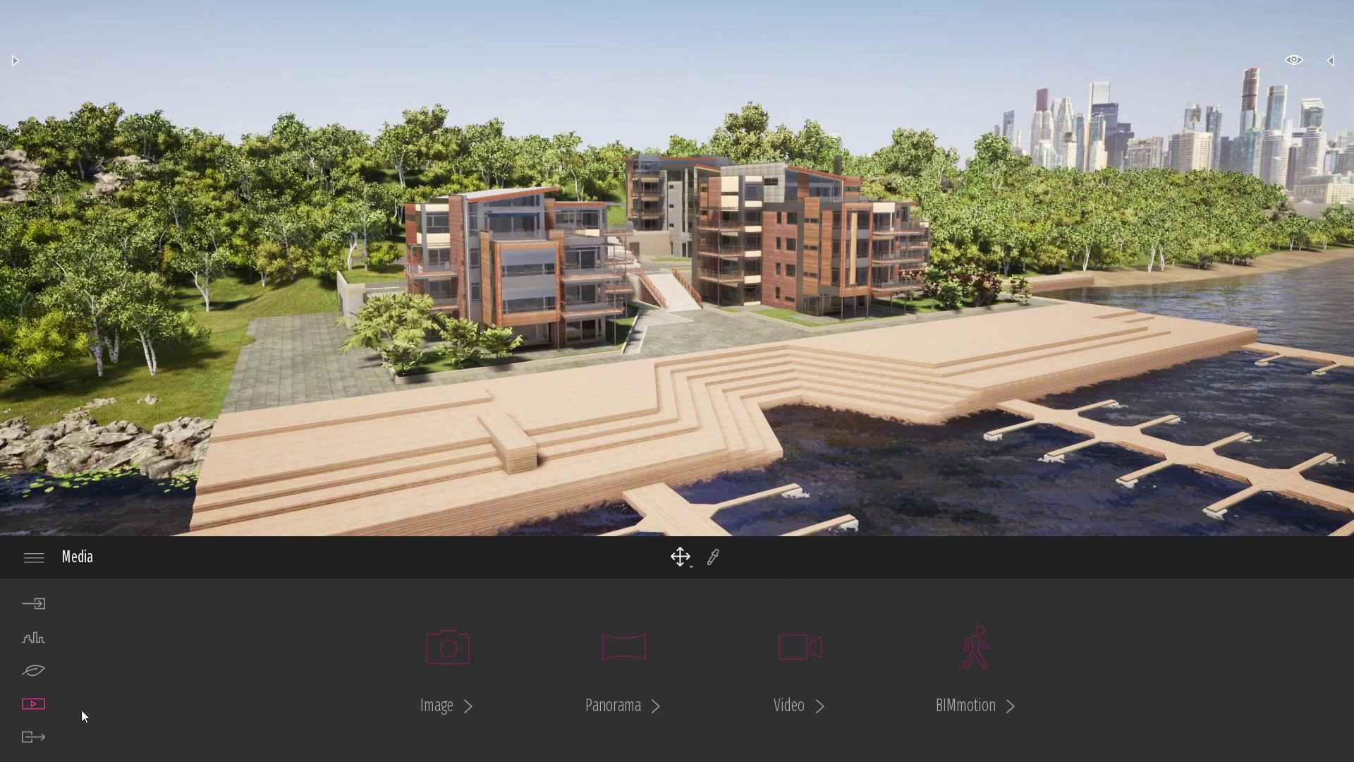
left_click(449, 648)
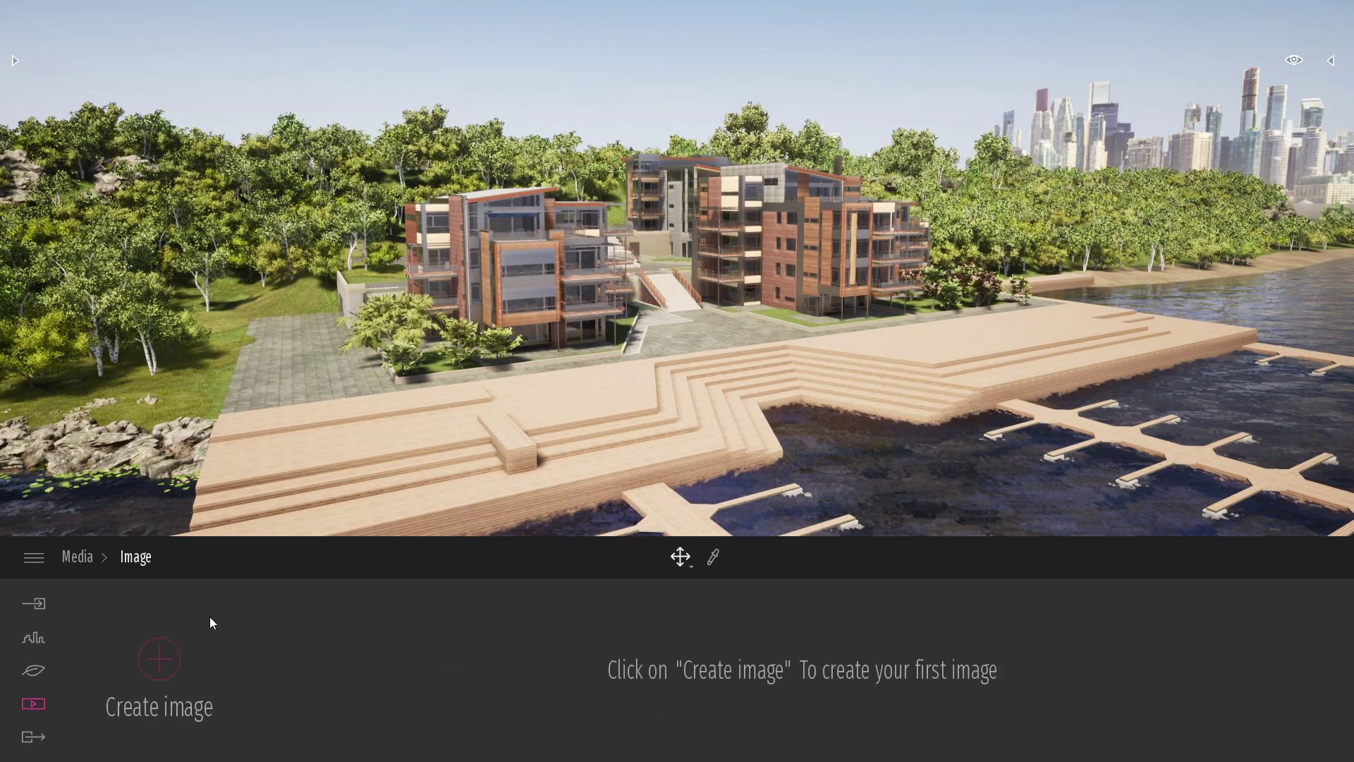
left_click(161, 668)
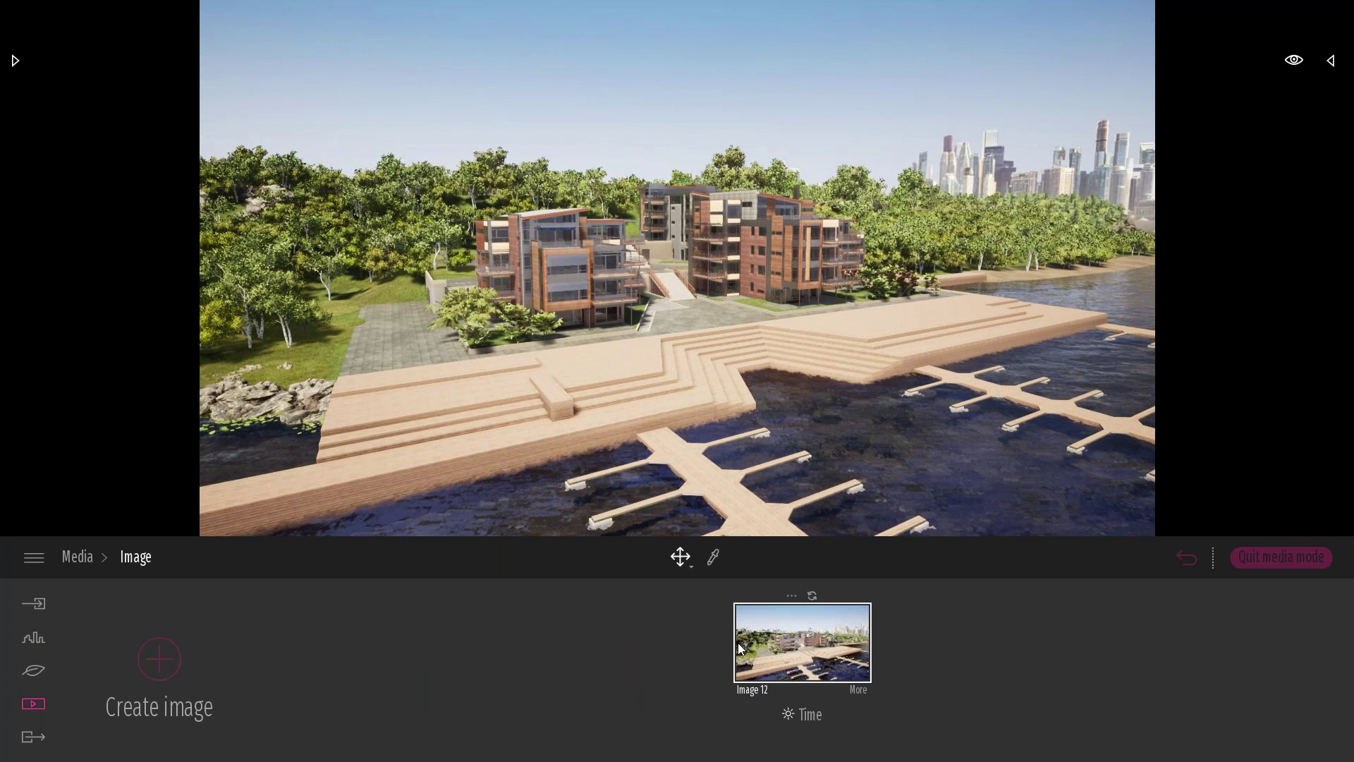
Set a custom output height of 800 in the camera settings of Image 12.
left_click(859, 691)
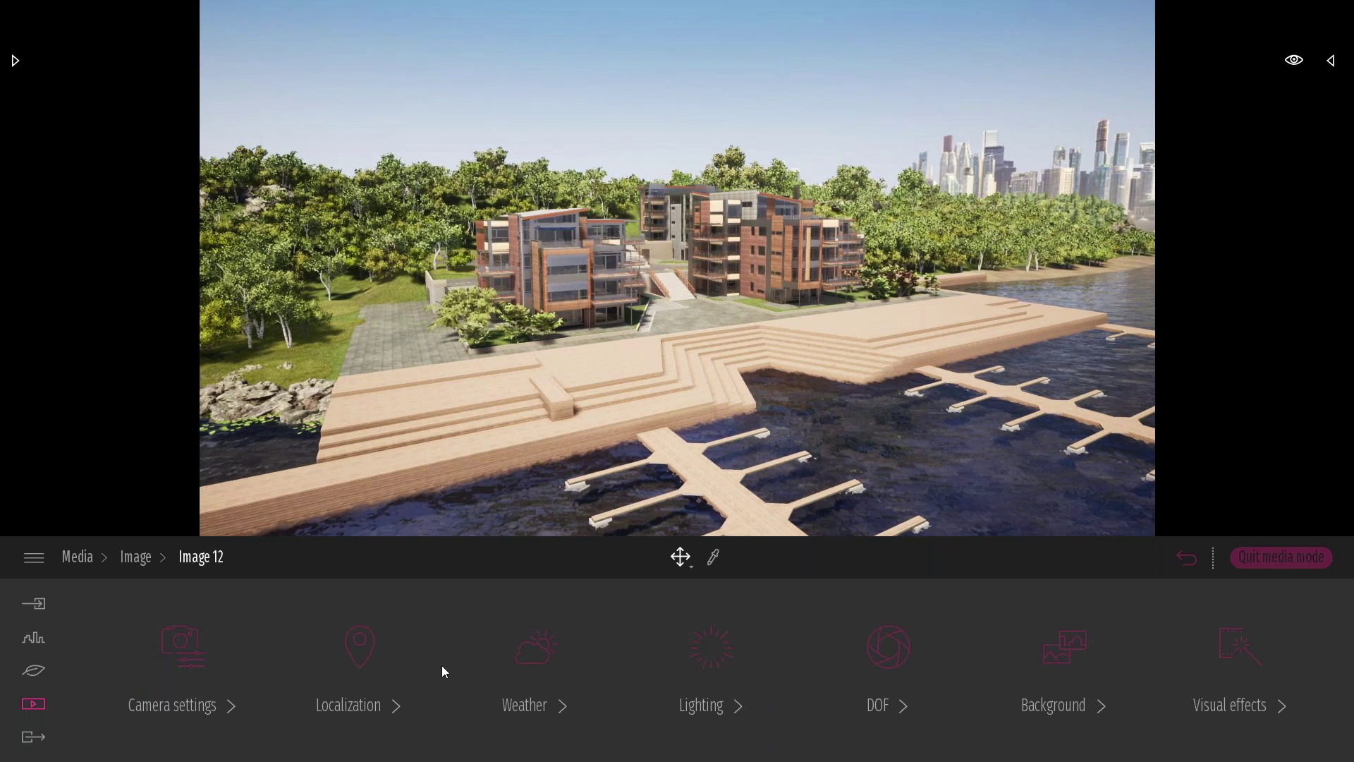
left_click(201, 626)
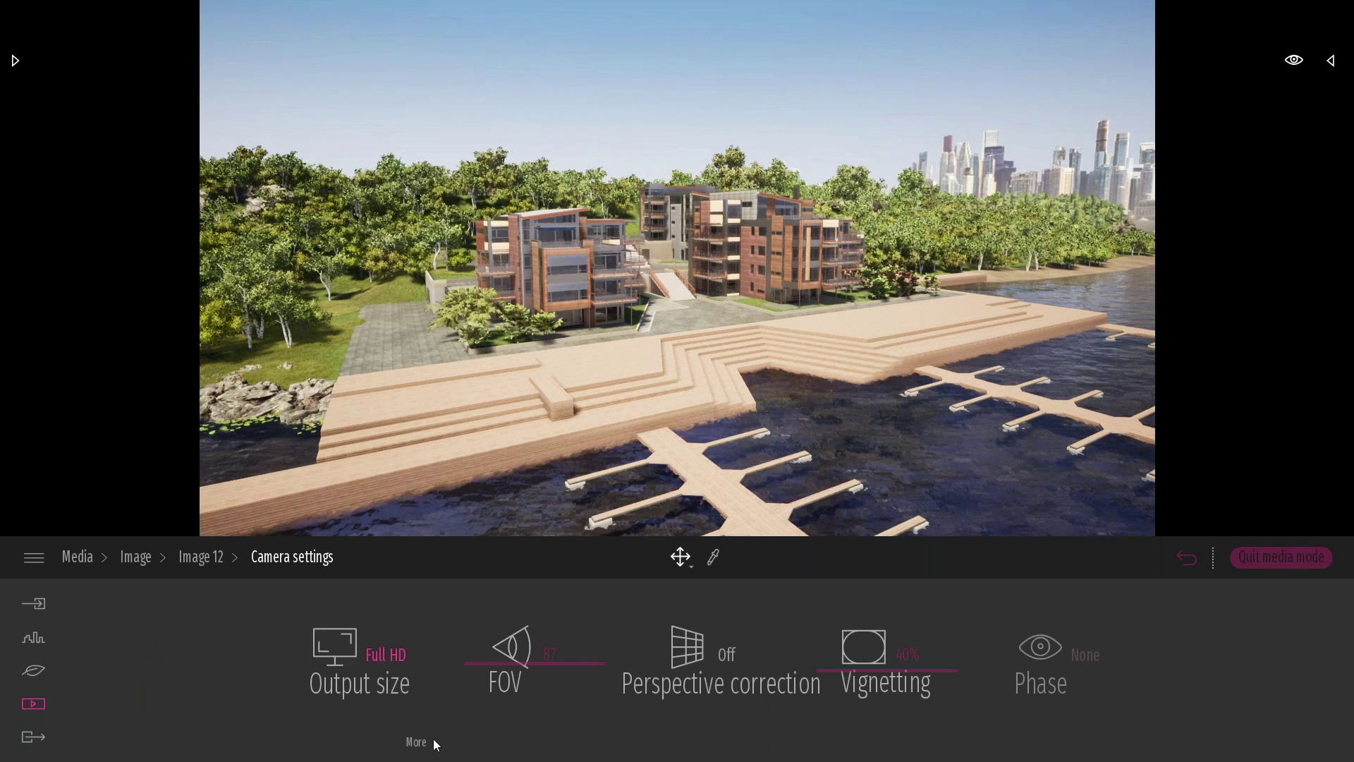
left_click(334, 647)
left_click(820, 656)
type("8")
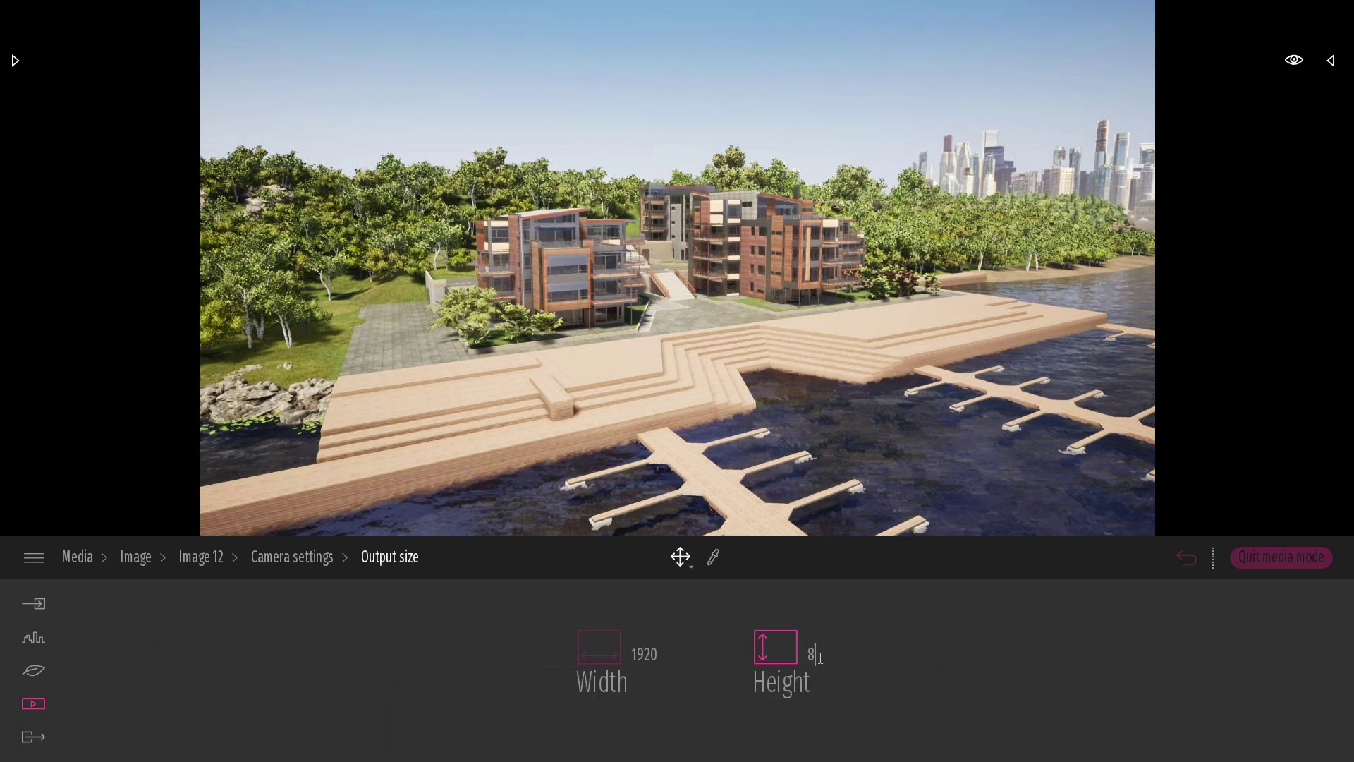
type("00")
key("Return")
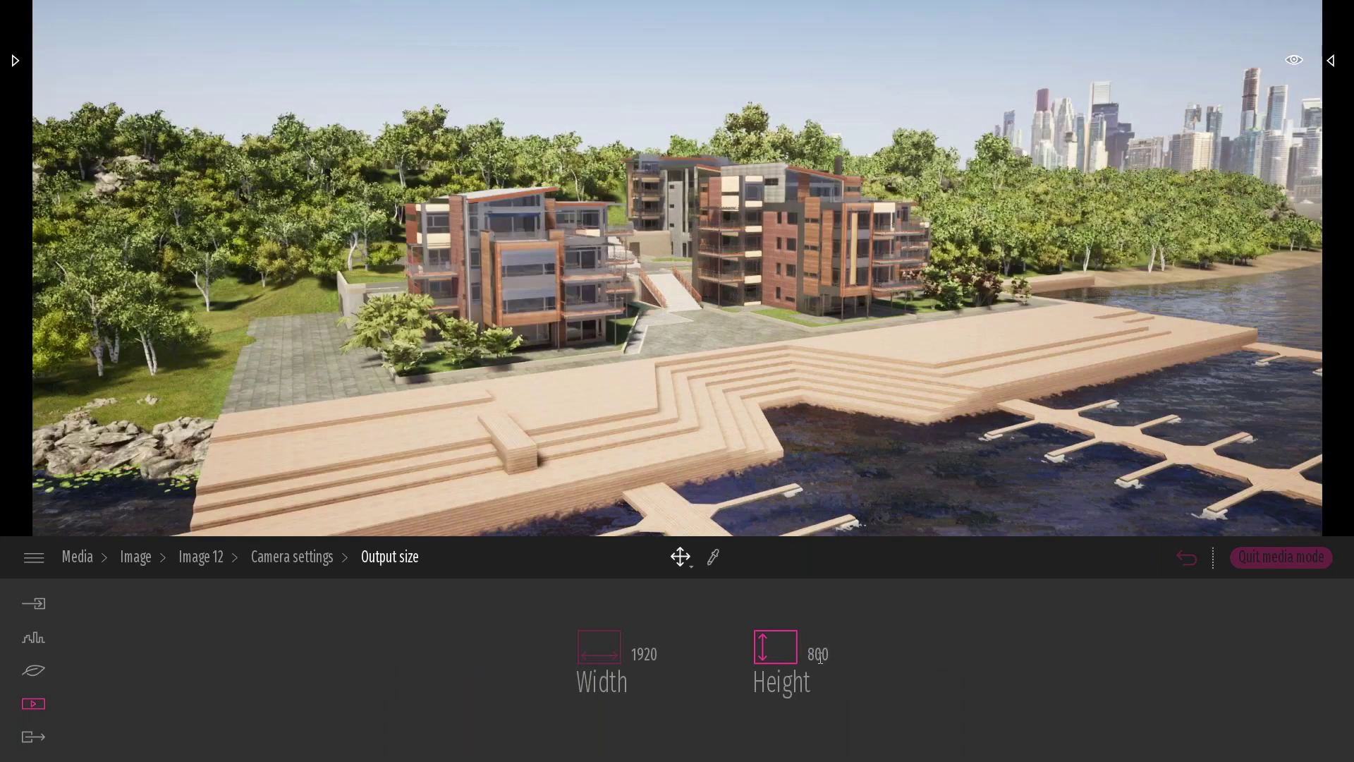
Set the camera field of view of Image 12 to 50.
left_click(310, 561)
left_click(550, 652)
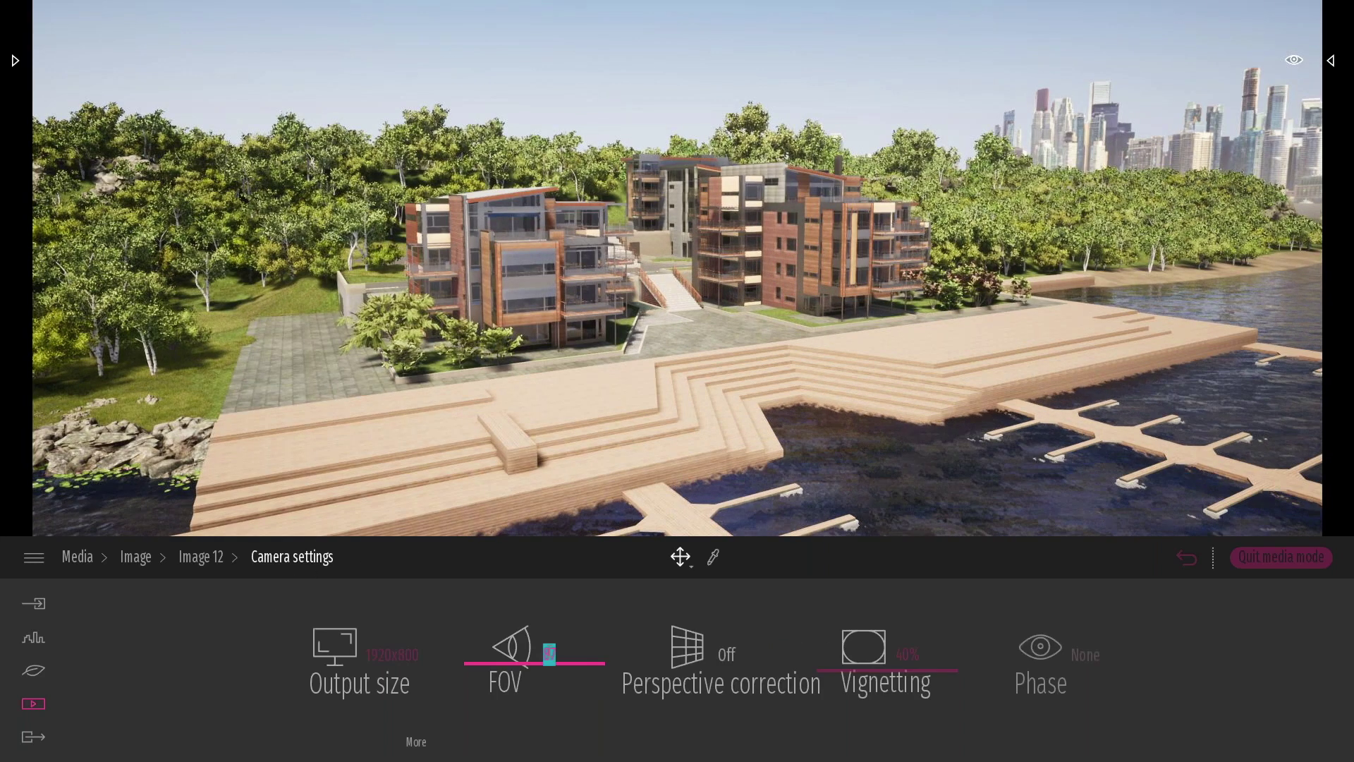
type("50")
key("Return")
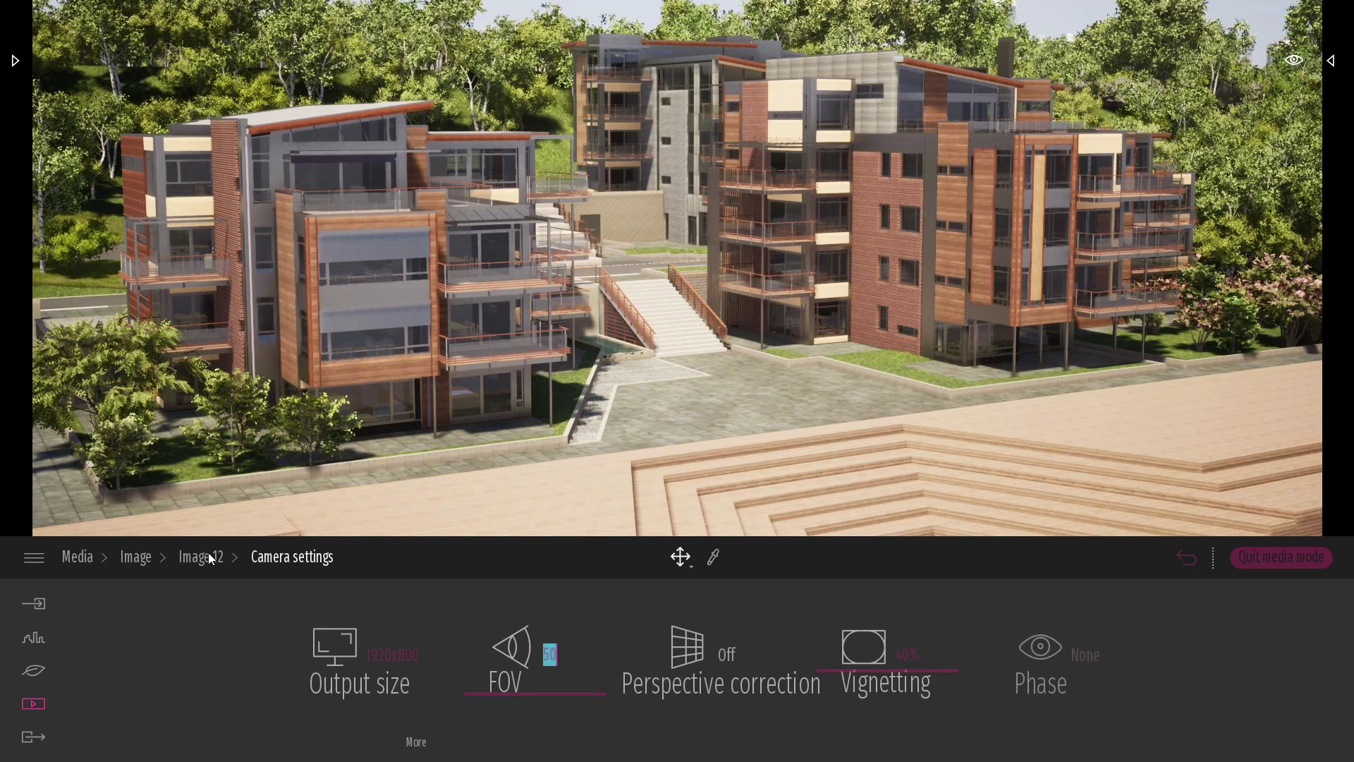
Reframe the shot from across the marina with the sailboats and skyline, and update Image 12 to that view.
left_click(208, 555)
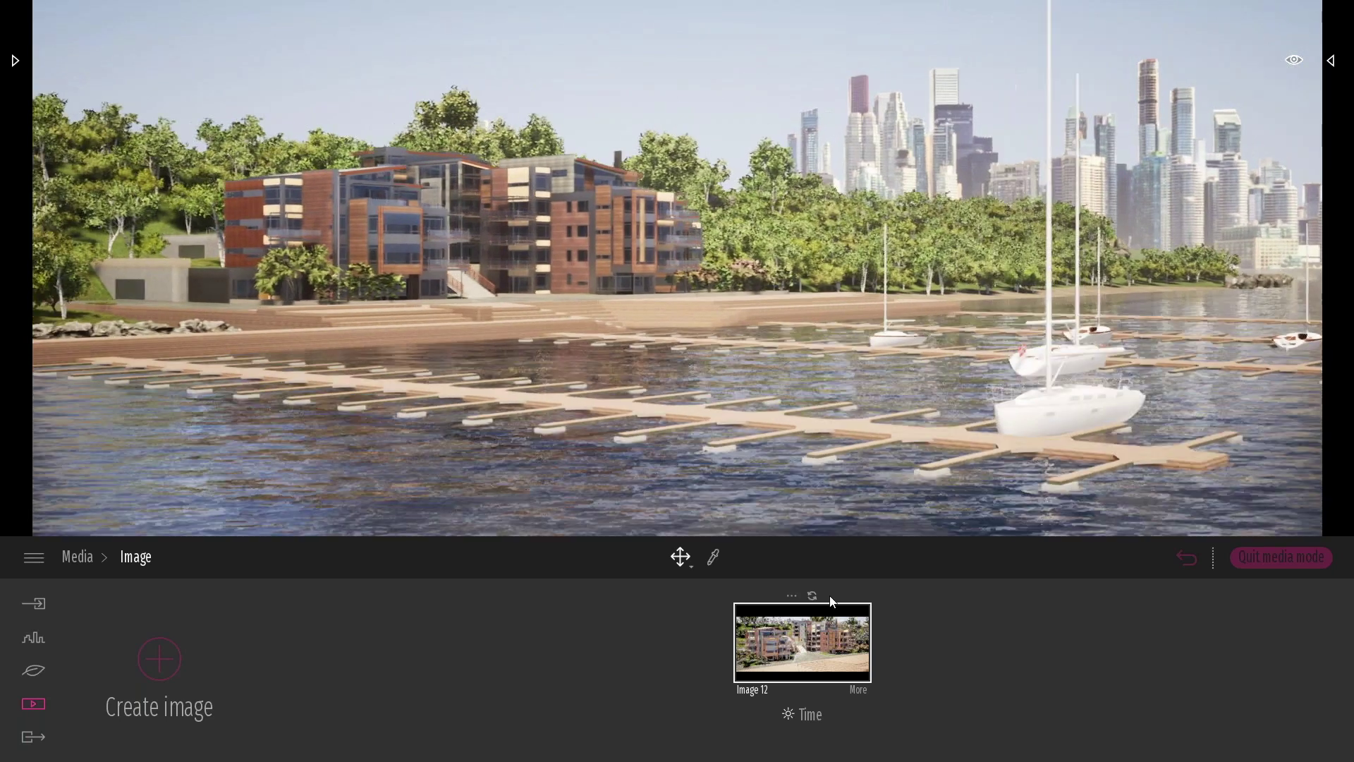
left_click(812, 596)
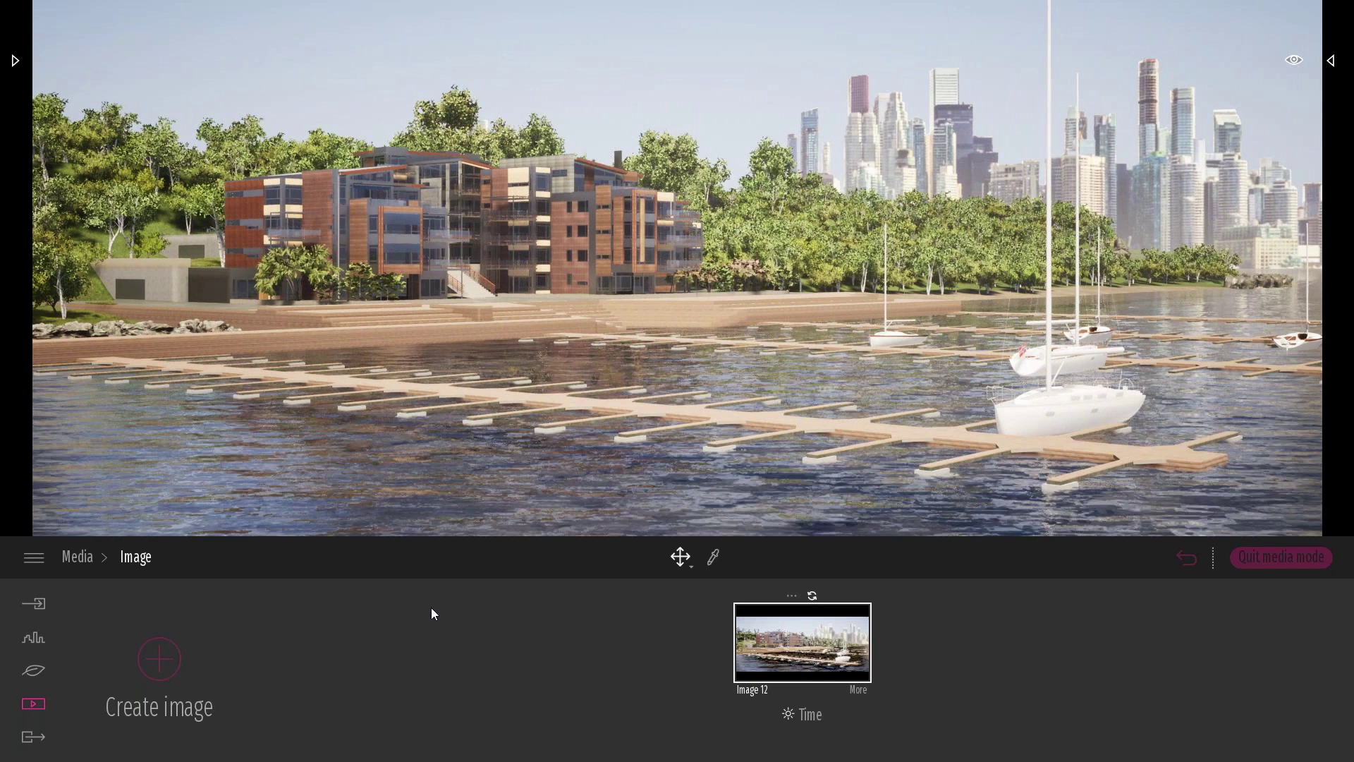
Export Image 12 to the desktop folder (Bureau).
left_click(36, 737)
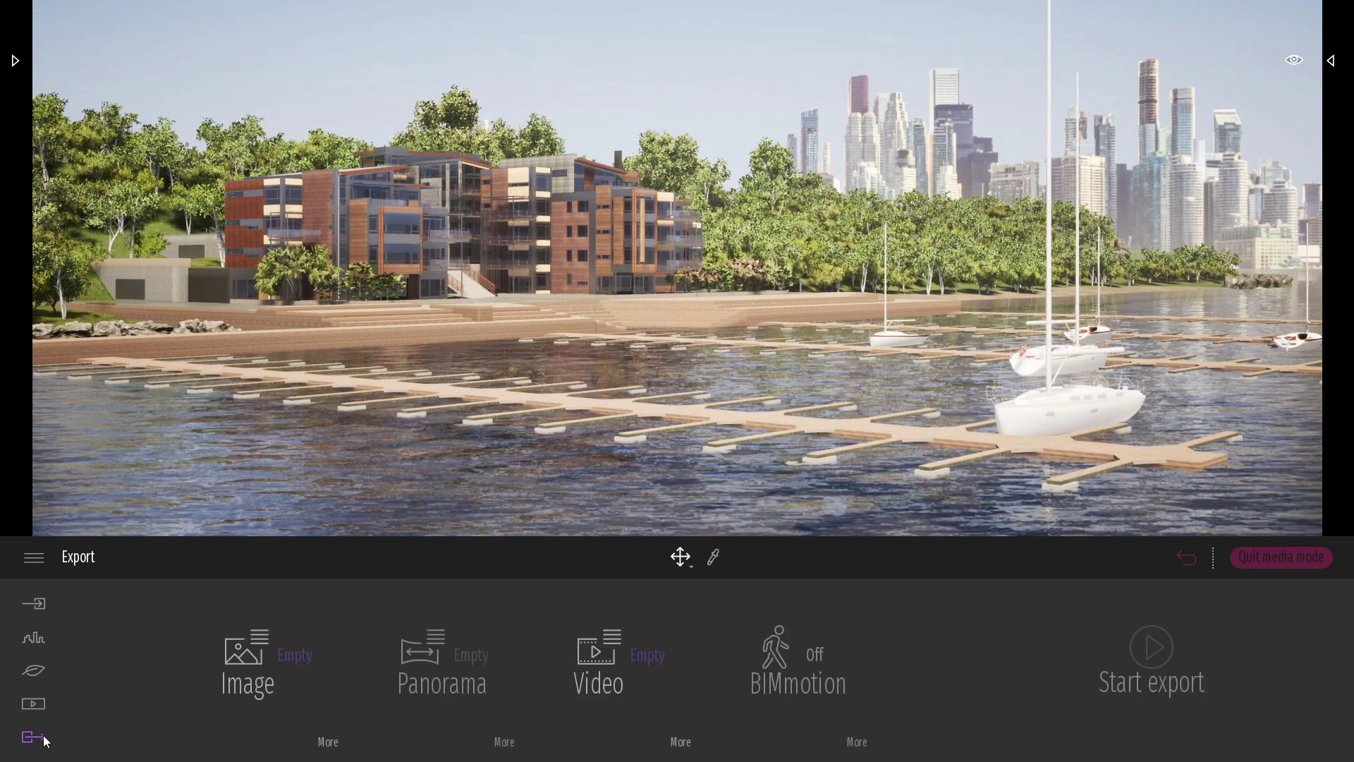
mouse_move(284, 637)
left_click(273, 599)
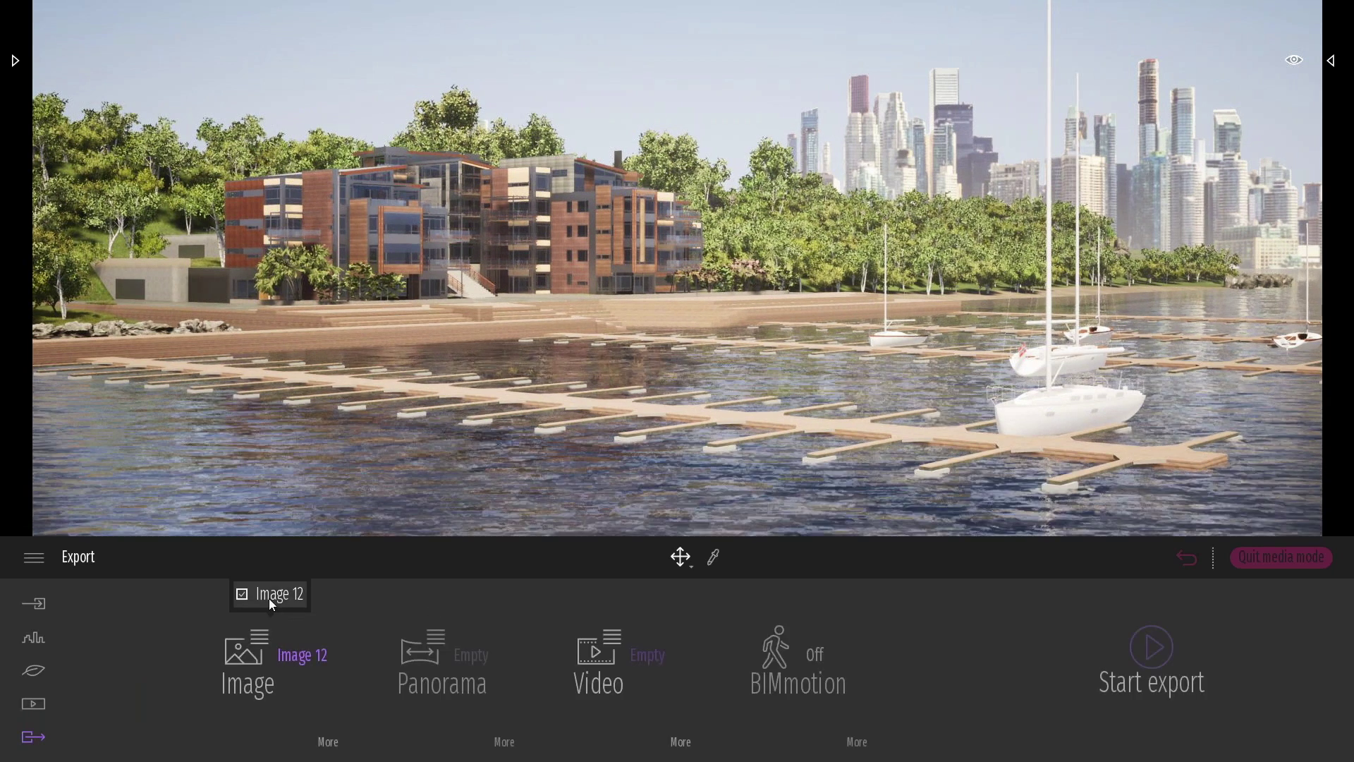
left_click(1111, 631)
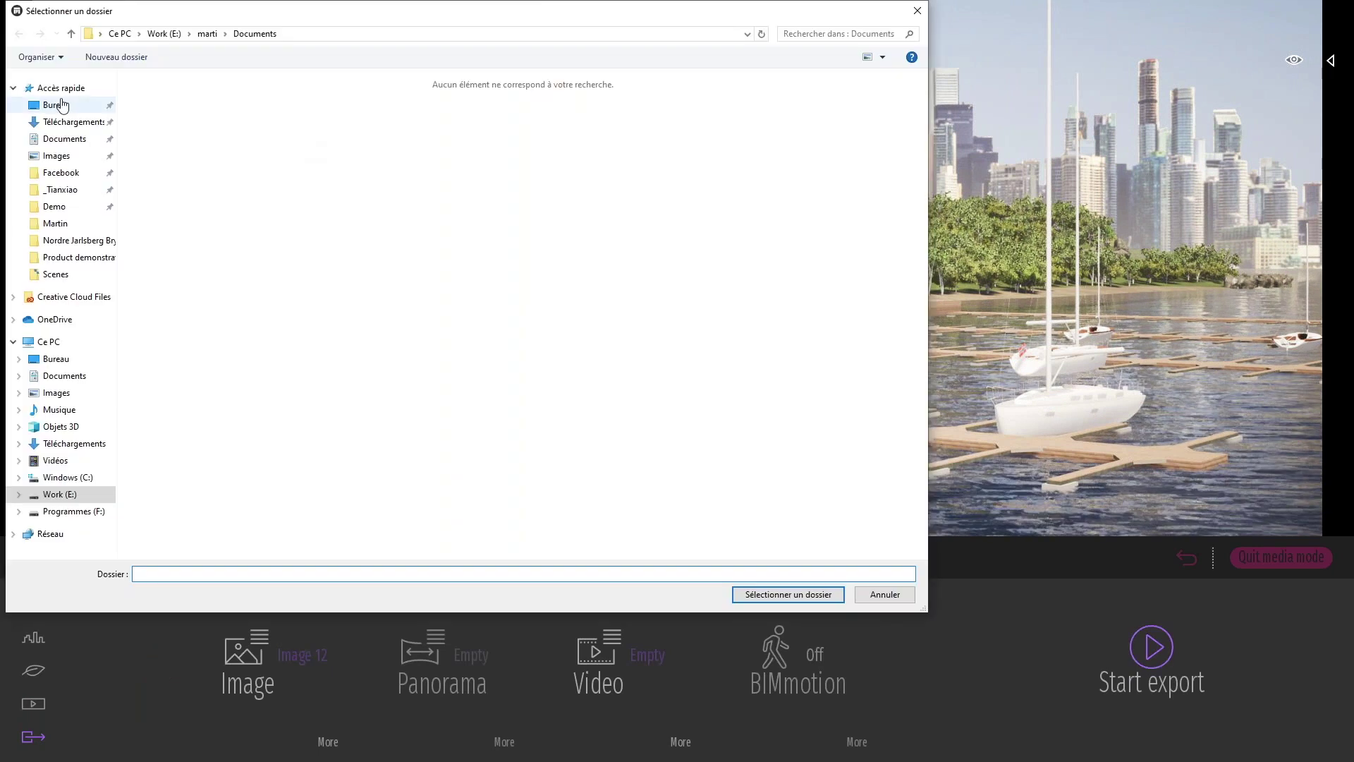
left_click(796, 594)
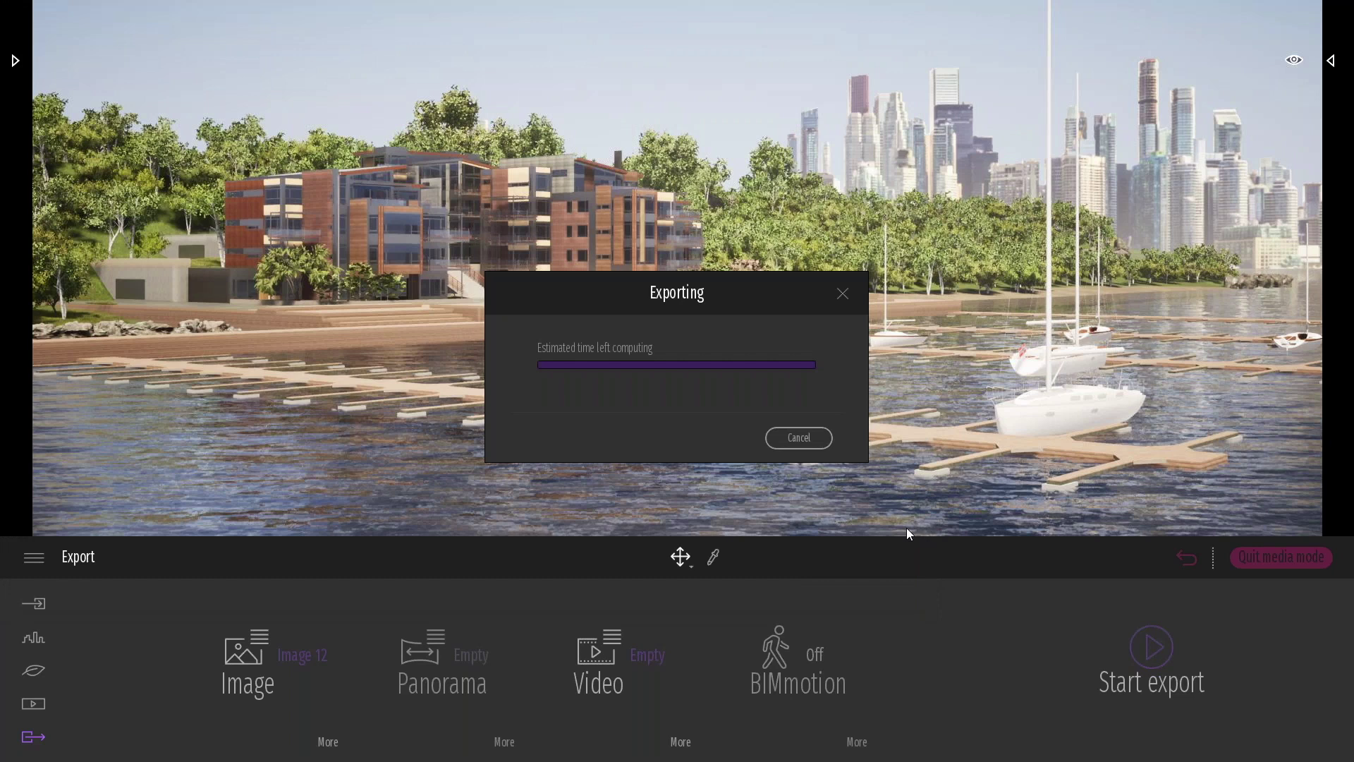
Open the exported Image 12.png from the desktop in Photos to review the render, and close it.
key("F11")
left_click_drag(1133, 4, 1049, 10)
left_click(64, 92)
double_click(50, 103)
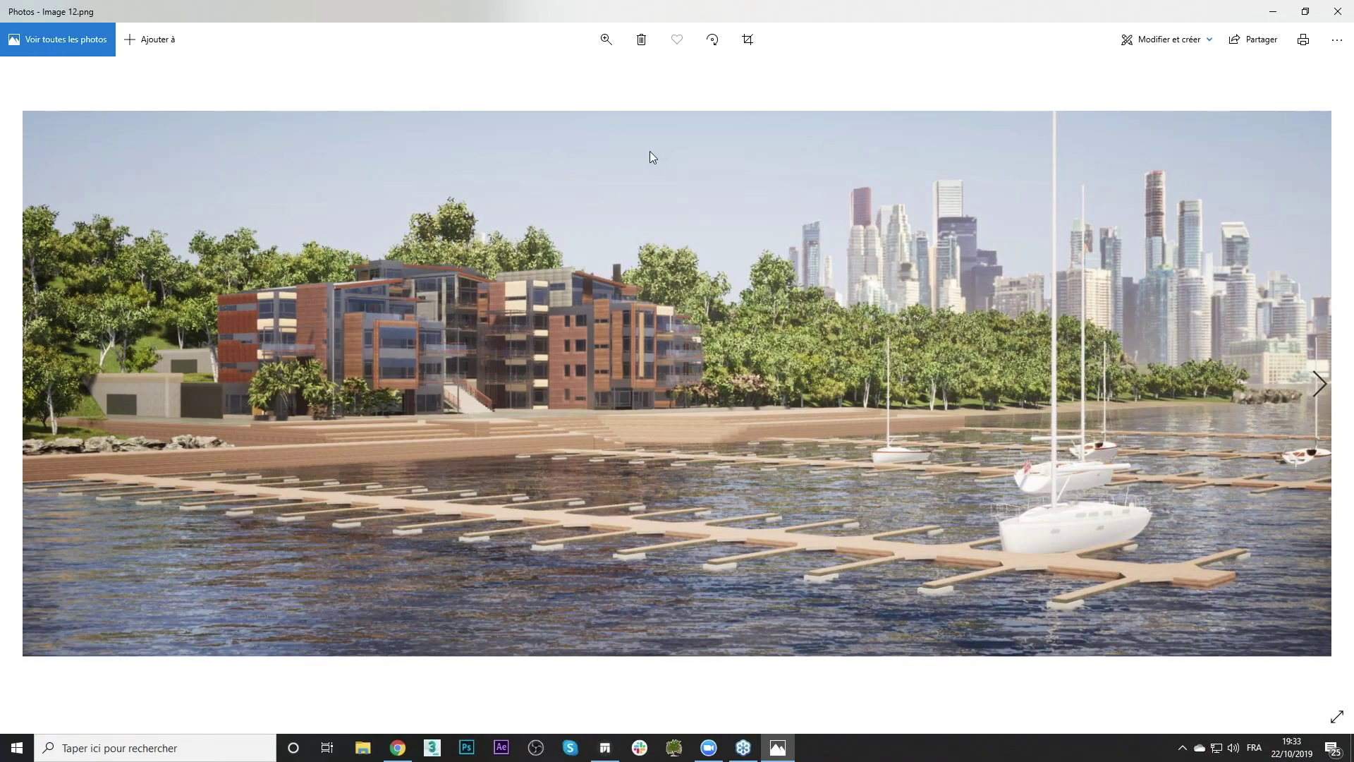
left_click(1343, 12)
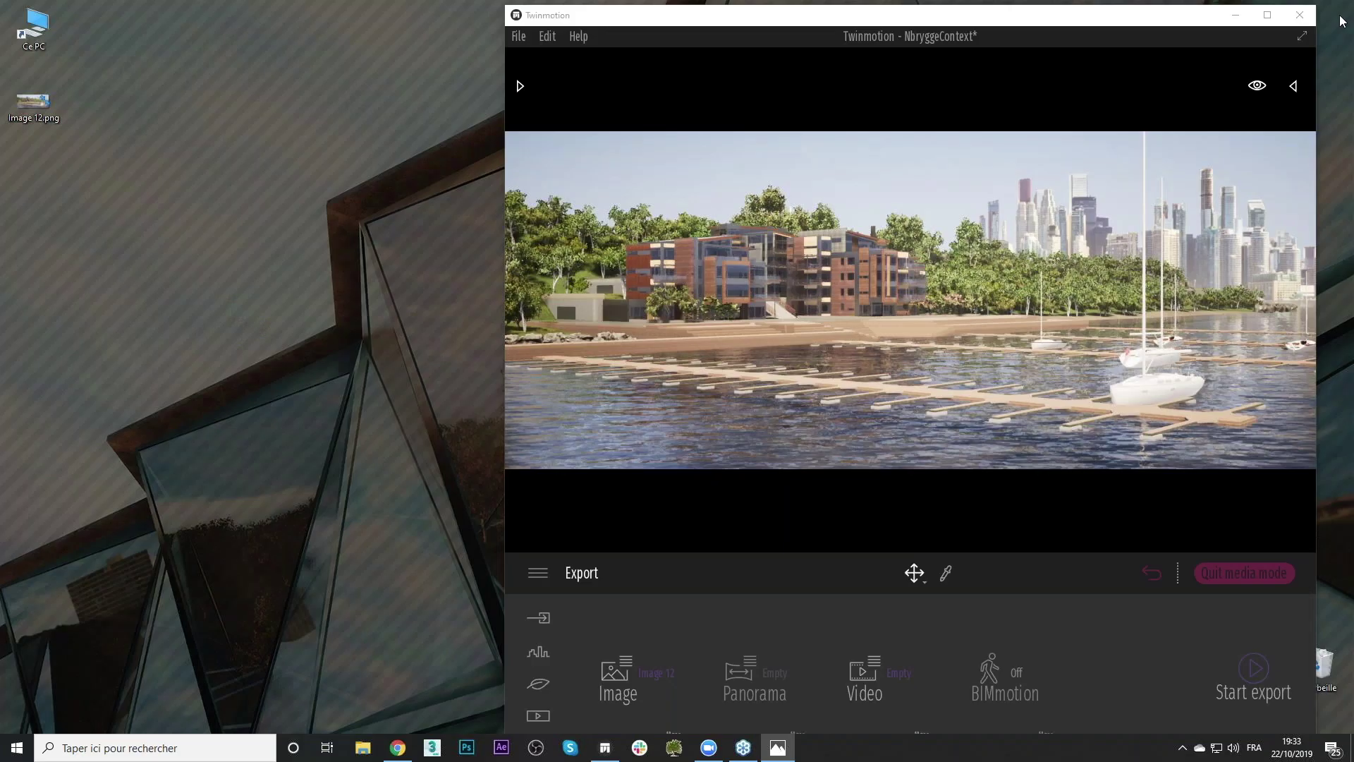
Return to Twinmotion in full screen and quit media mode.
left_click(1303, 36)
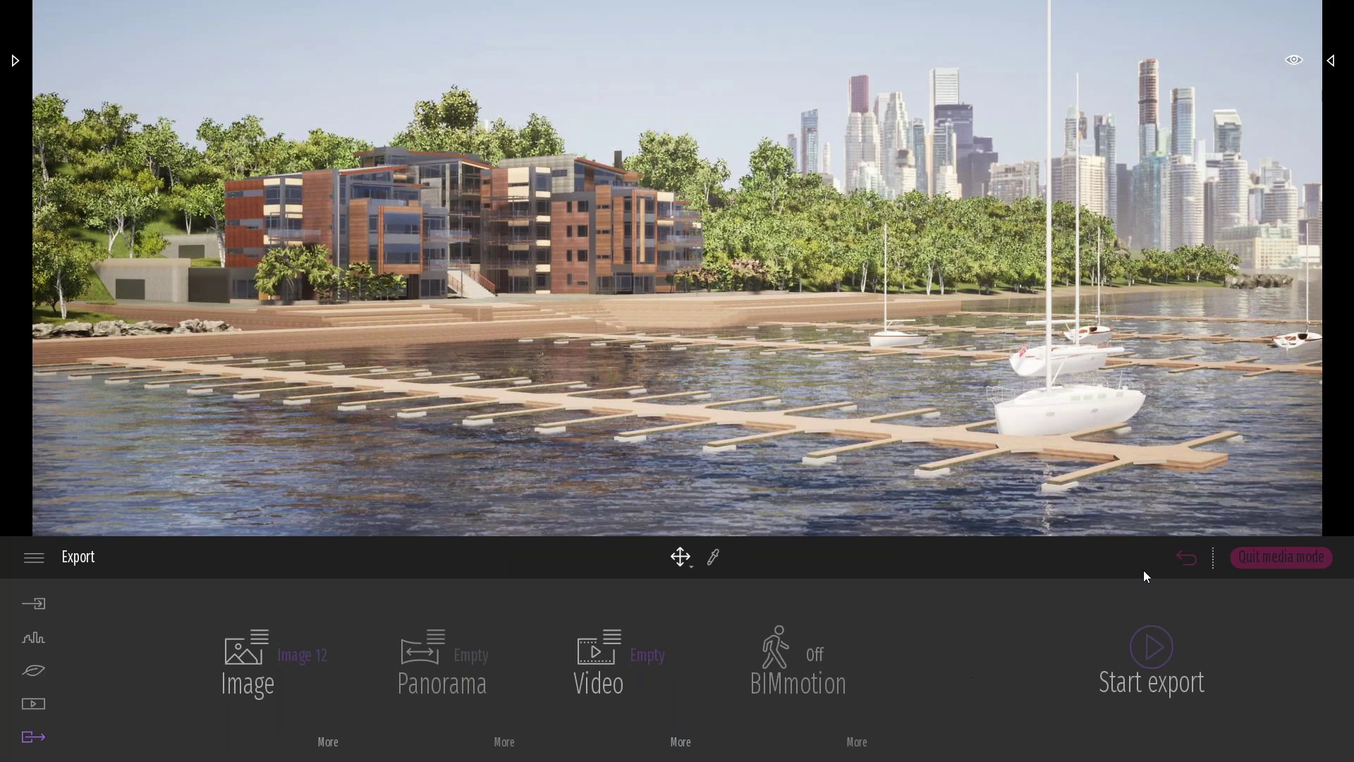
left_click(1259, 562)
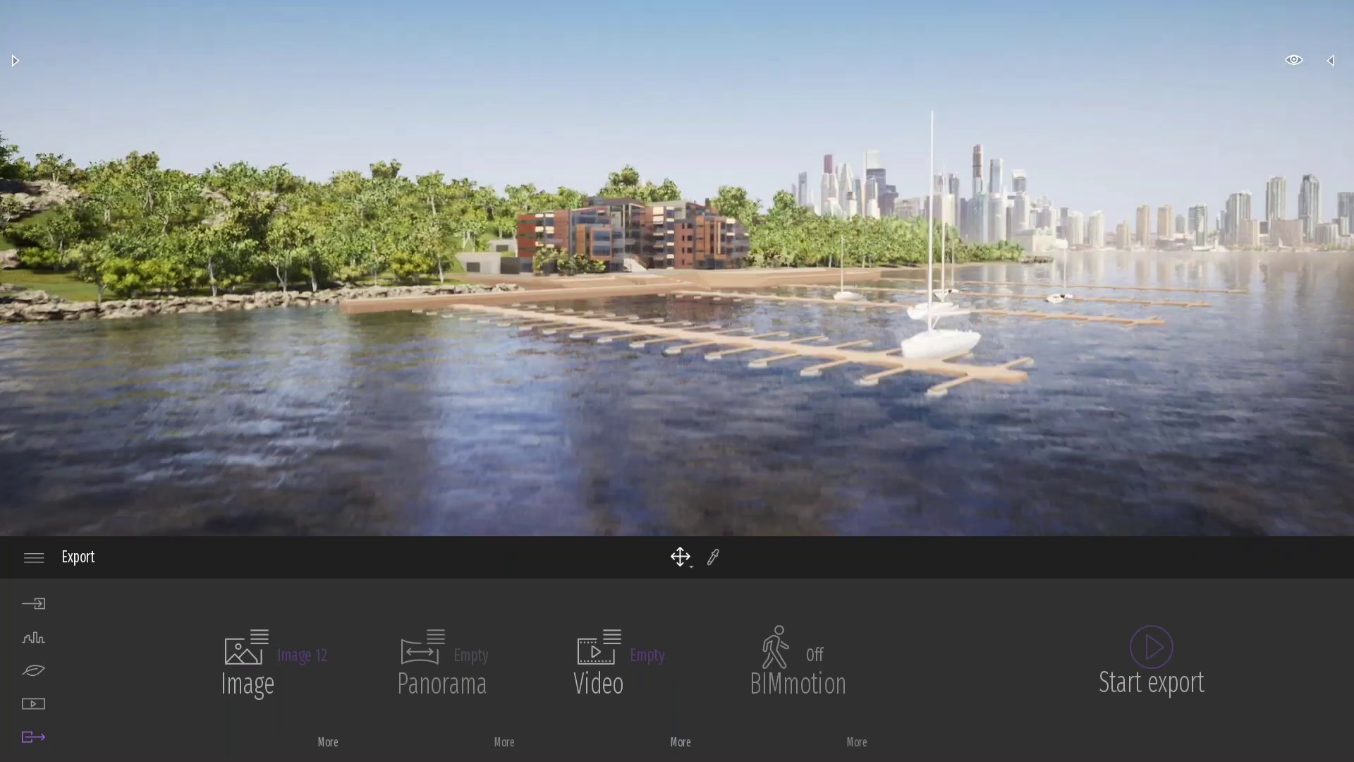
Fly from the marina to the wooden waterfront deck and examine its edges in front of the apartment buildings.
key("w")
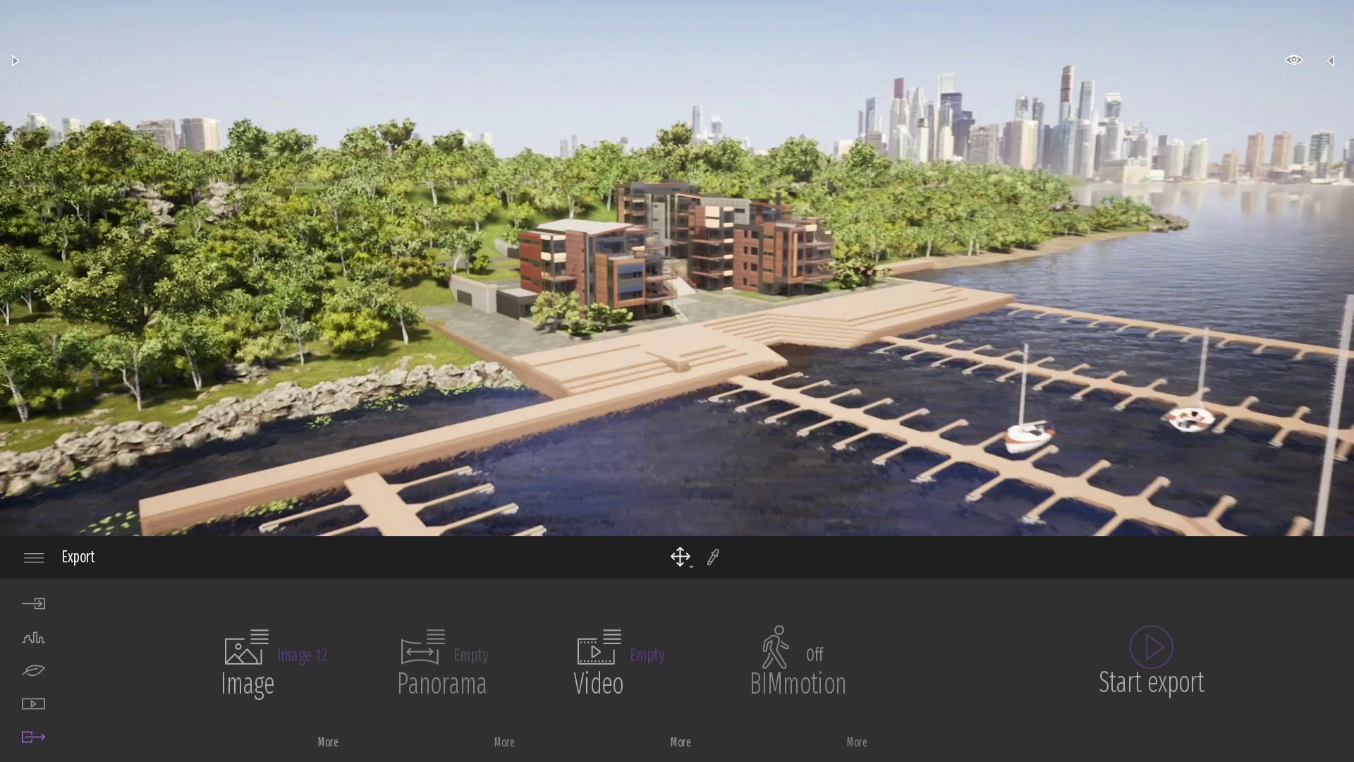
key("w")
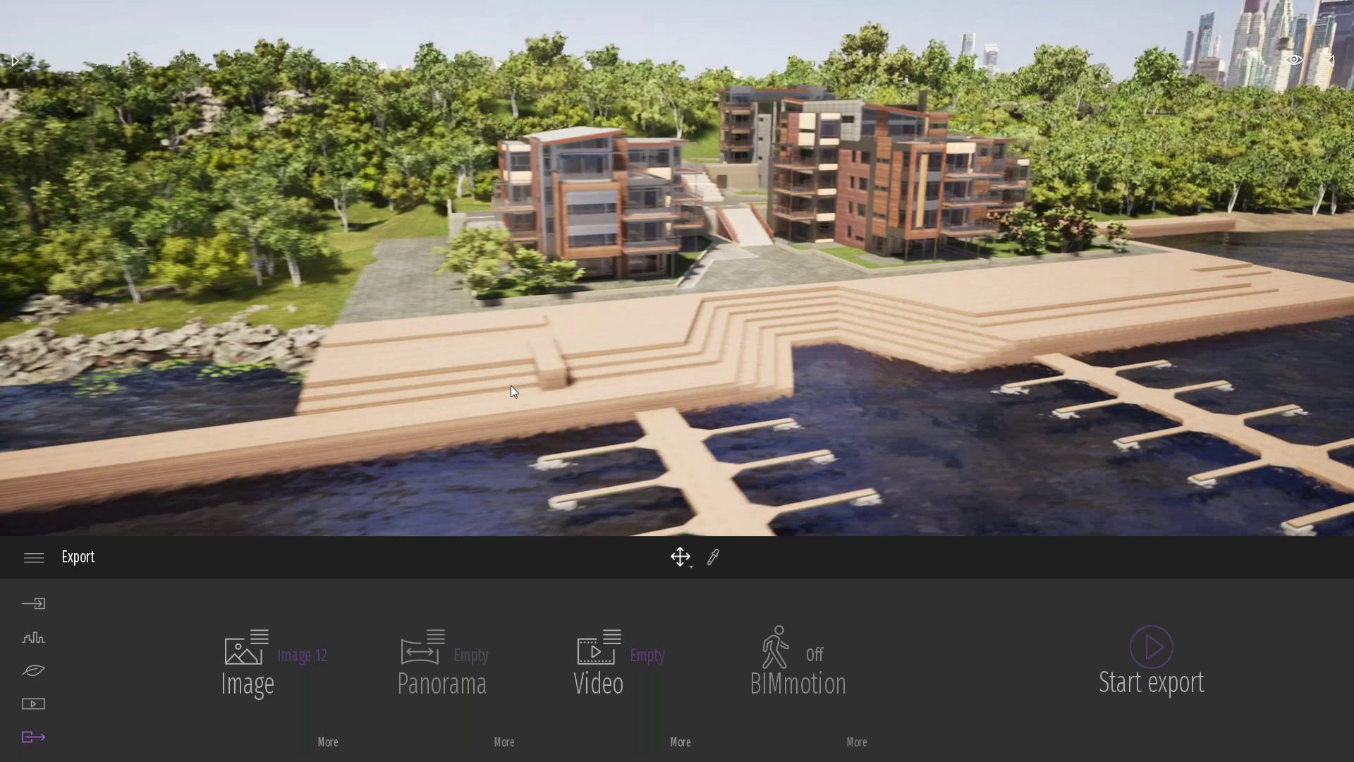
key("d")
right_click_drag(511, 385, 438, 416)
key("d")
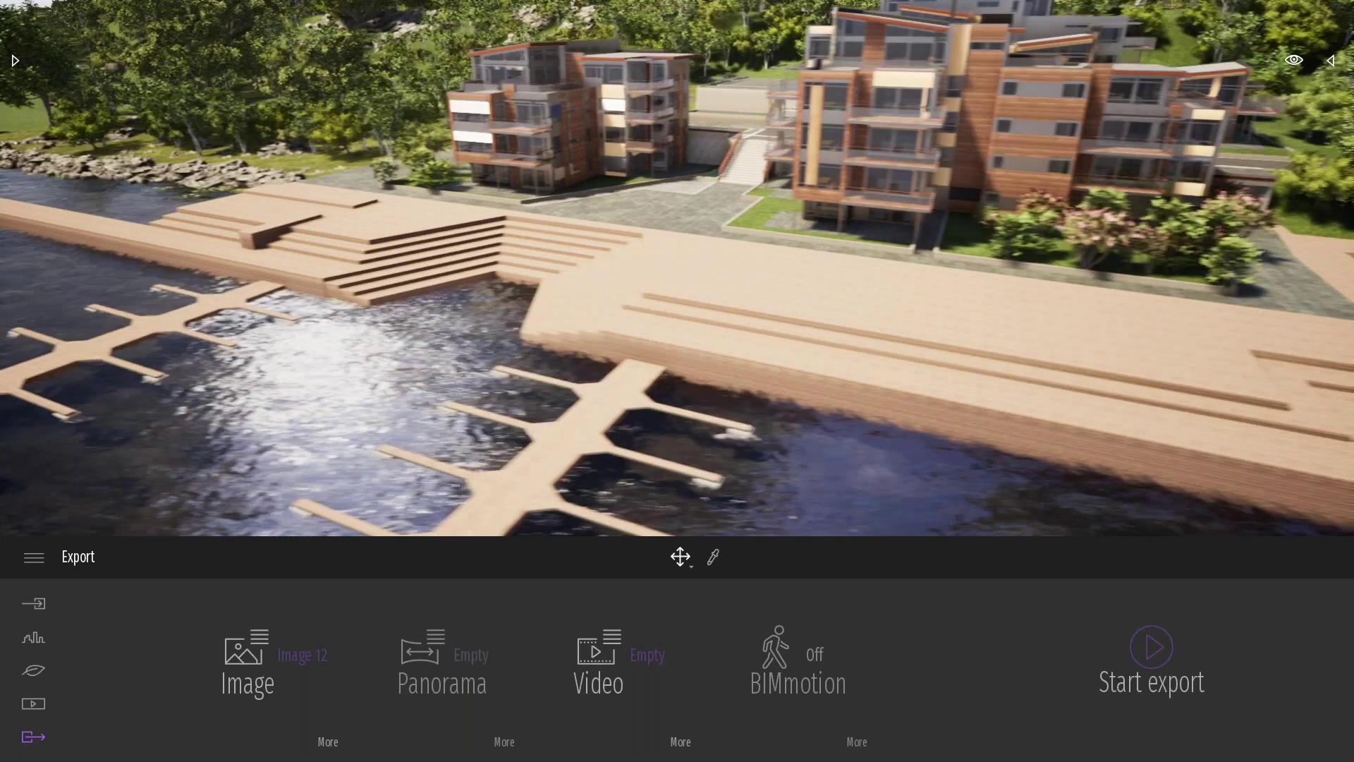
key("d")
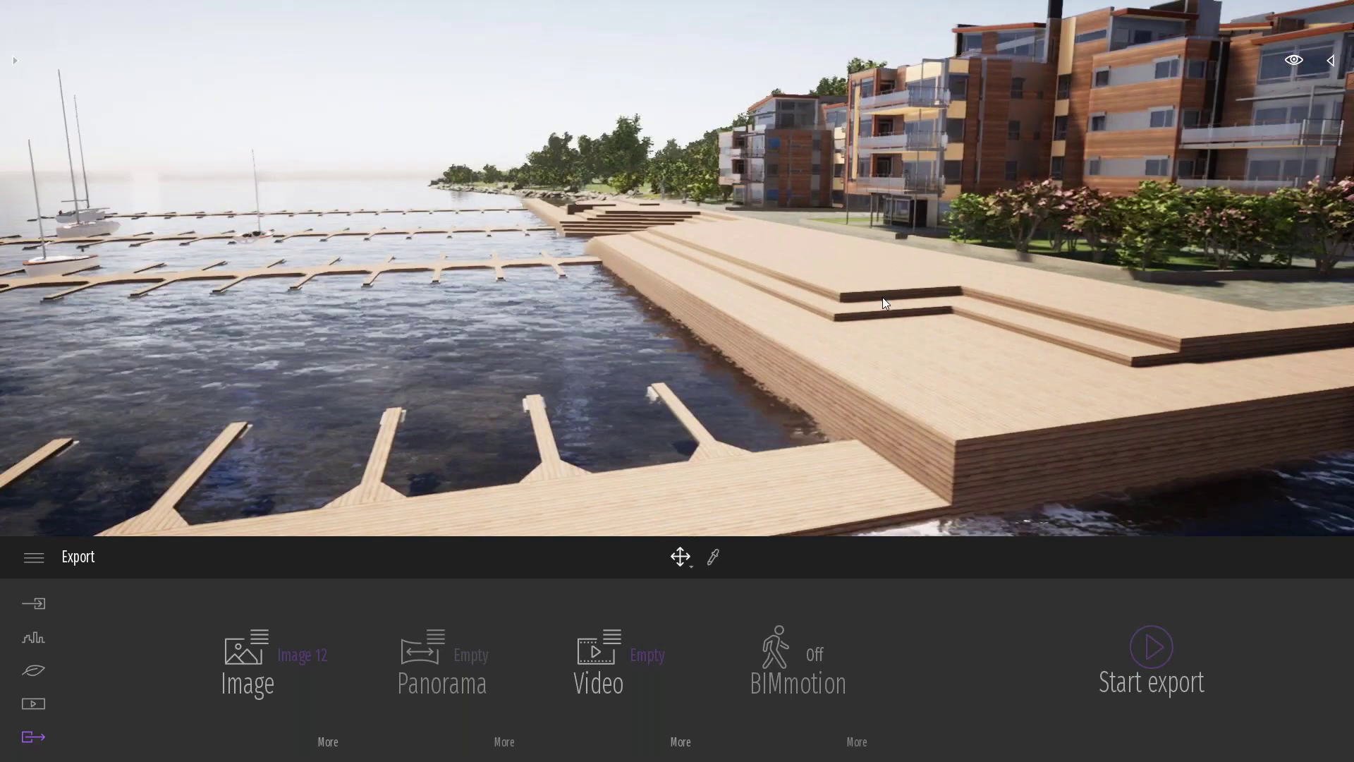
key("a")
key("a")
key("w")
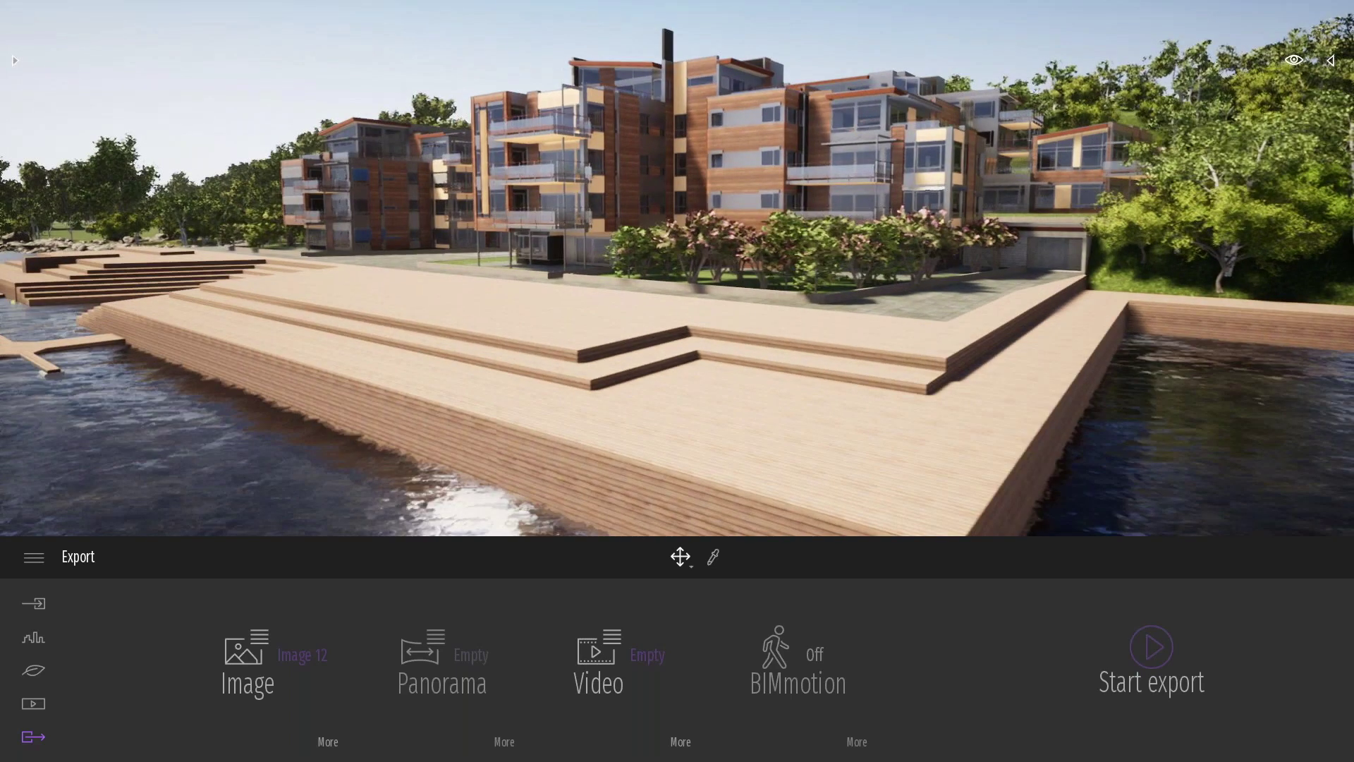
Place a Refinement railing panel from the city furniture's Bollards category at the outer corner of the waterfront deck.
left_click(17, 61)
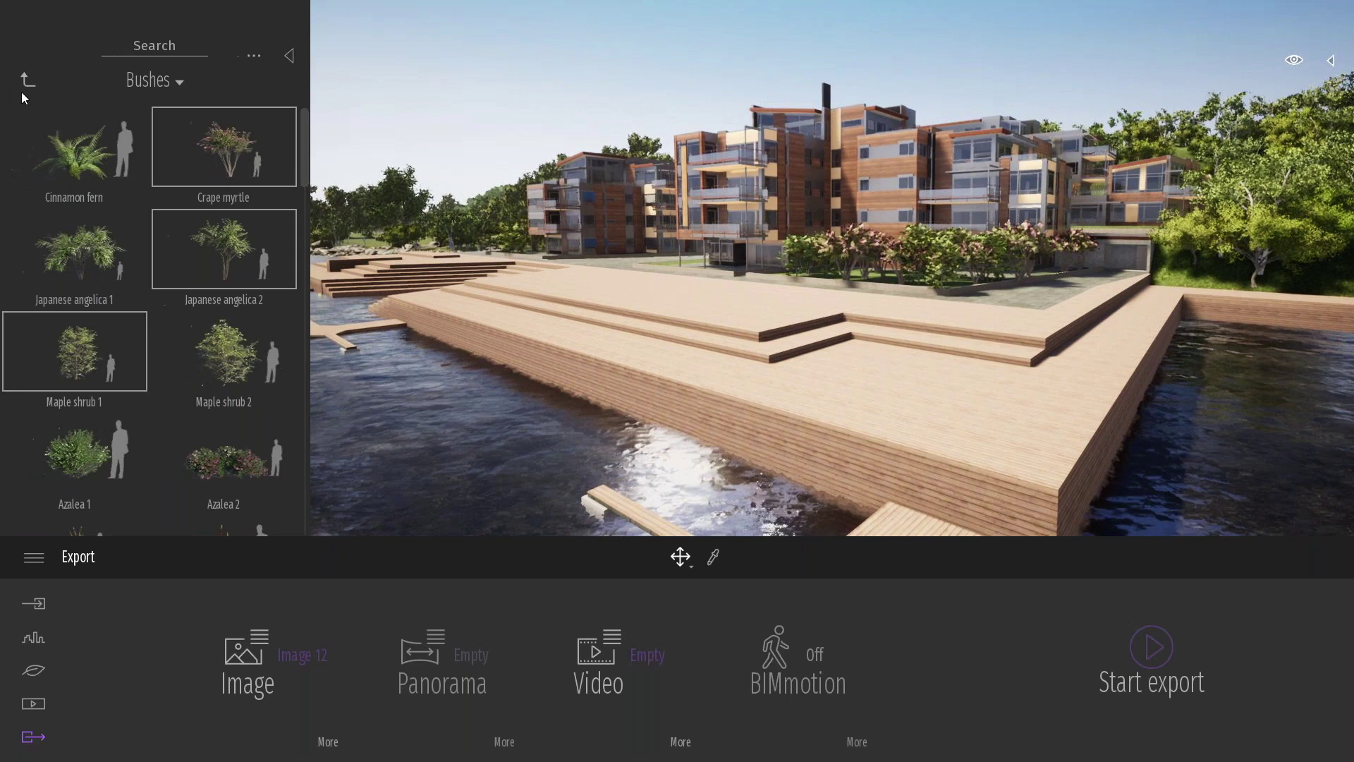
left_click(28, 80)
left_click(27, 82)
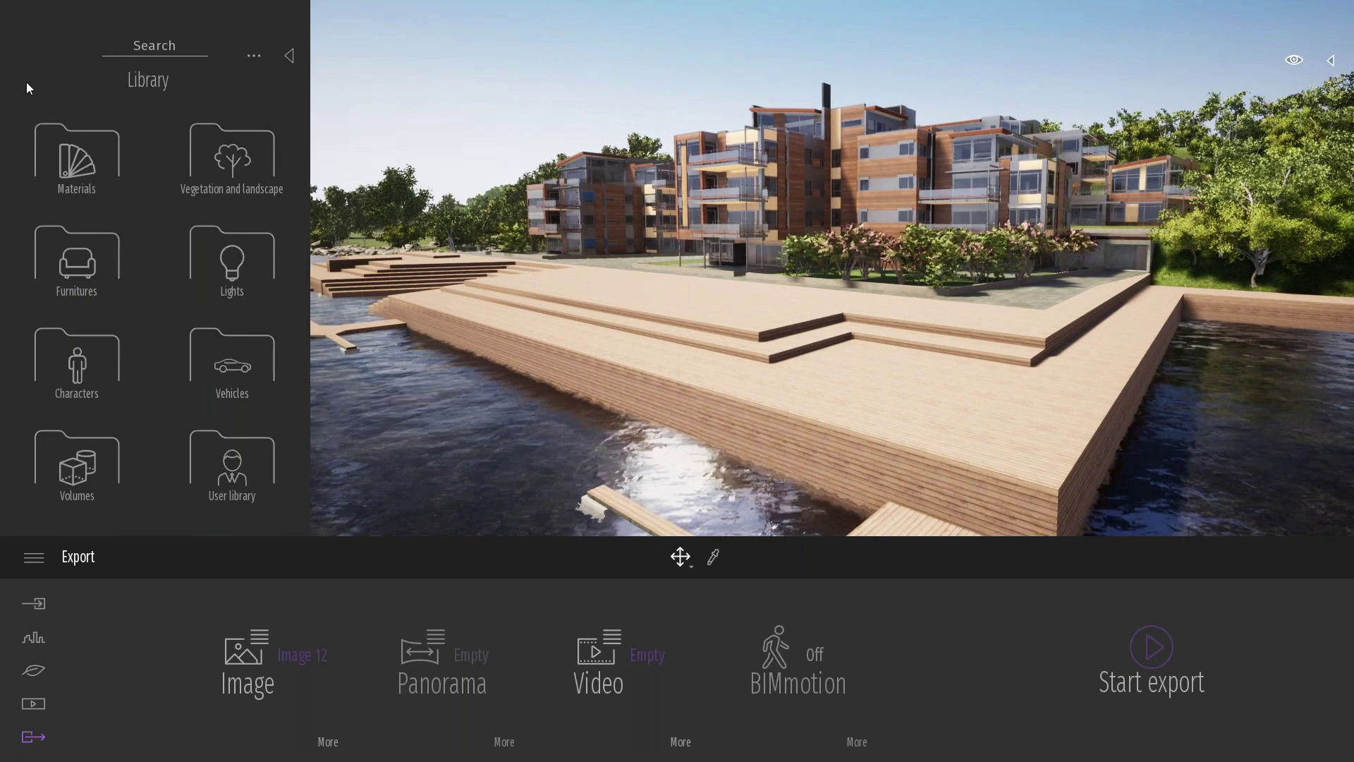
key("w")
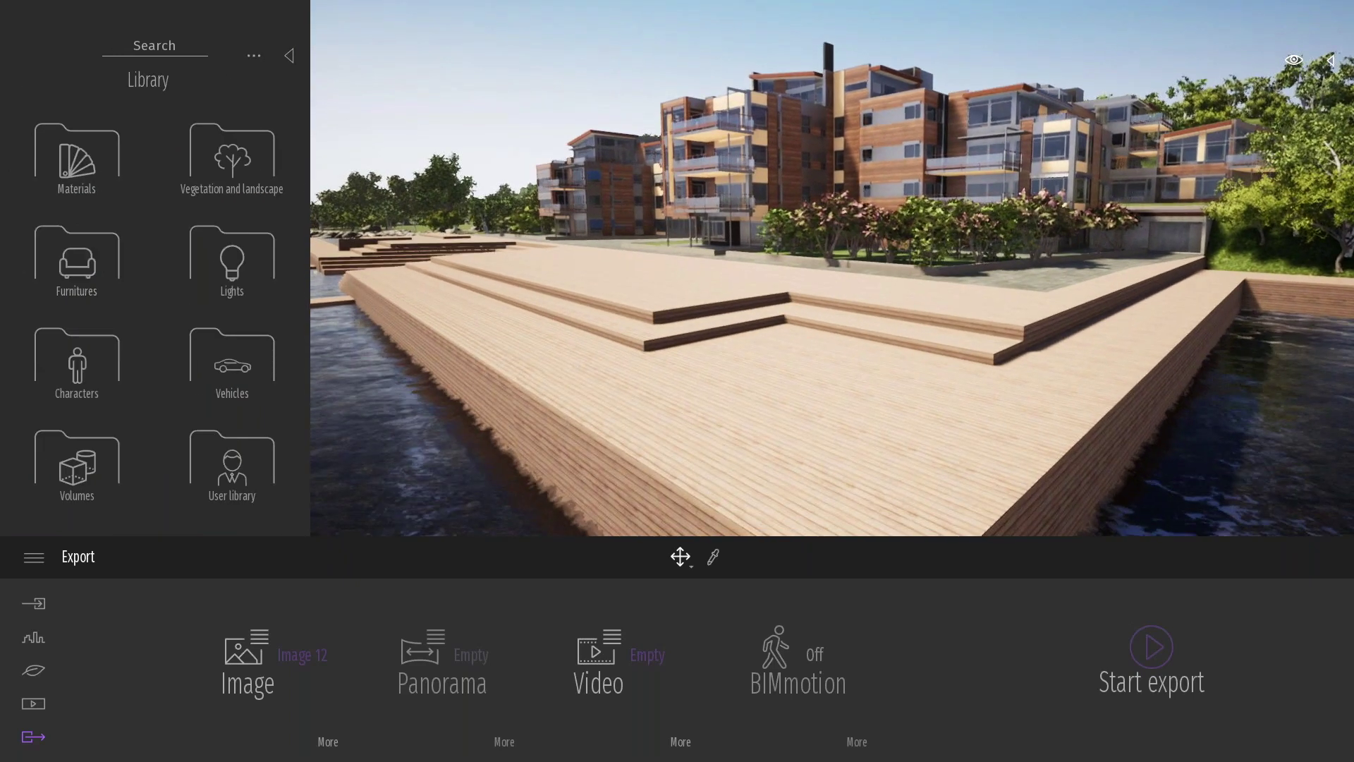
left_click(90, 258)
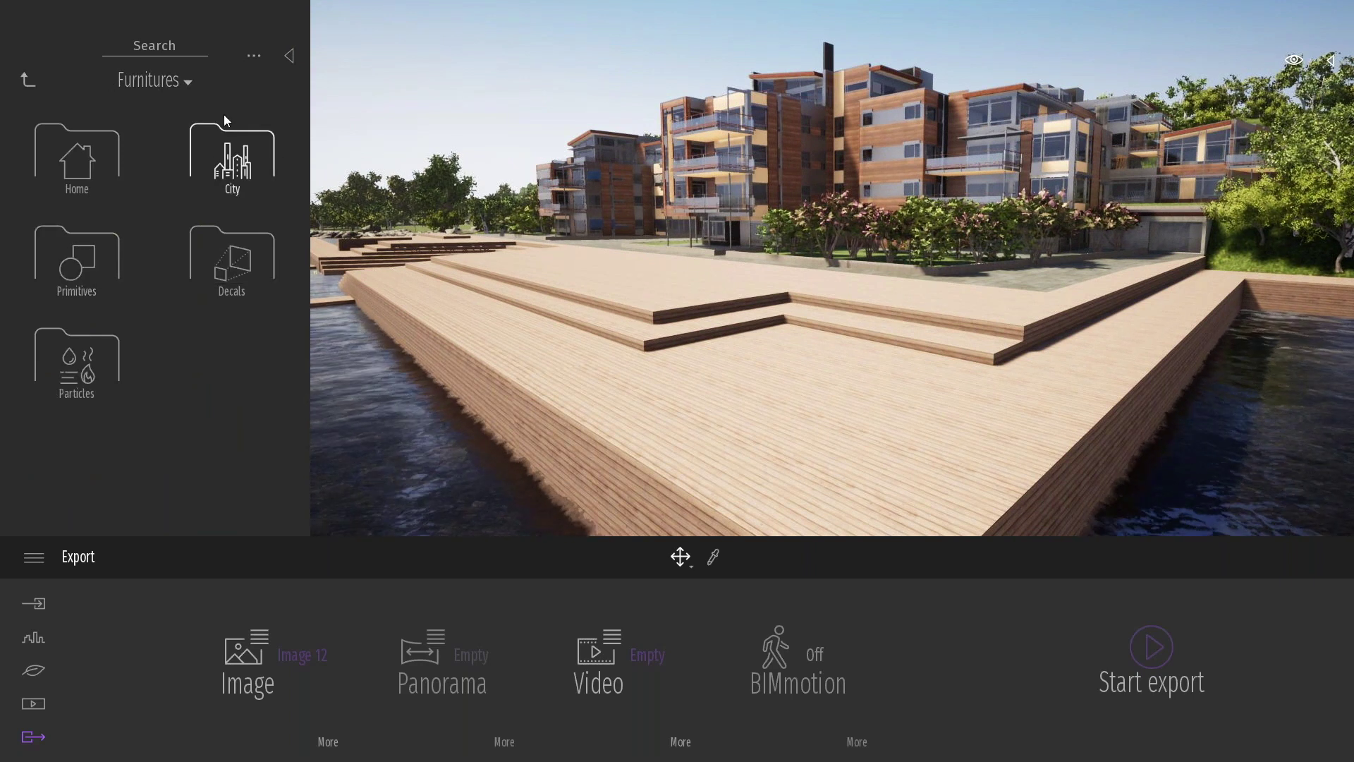
left_click(237, 169)
left_click(232, 175)
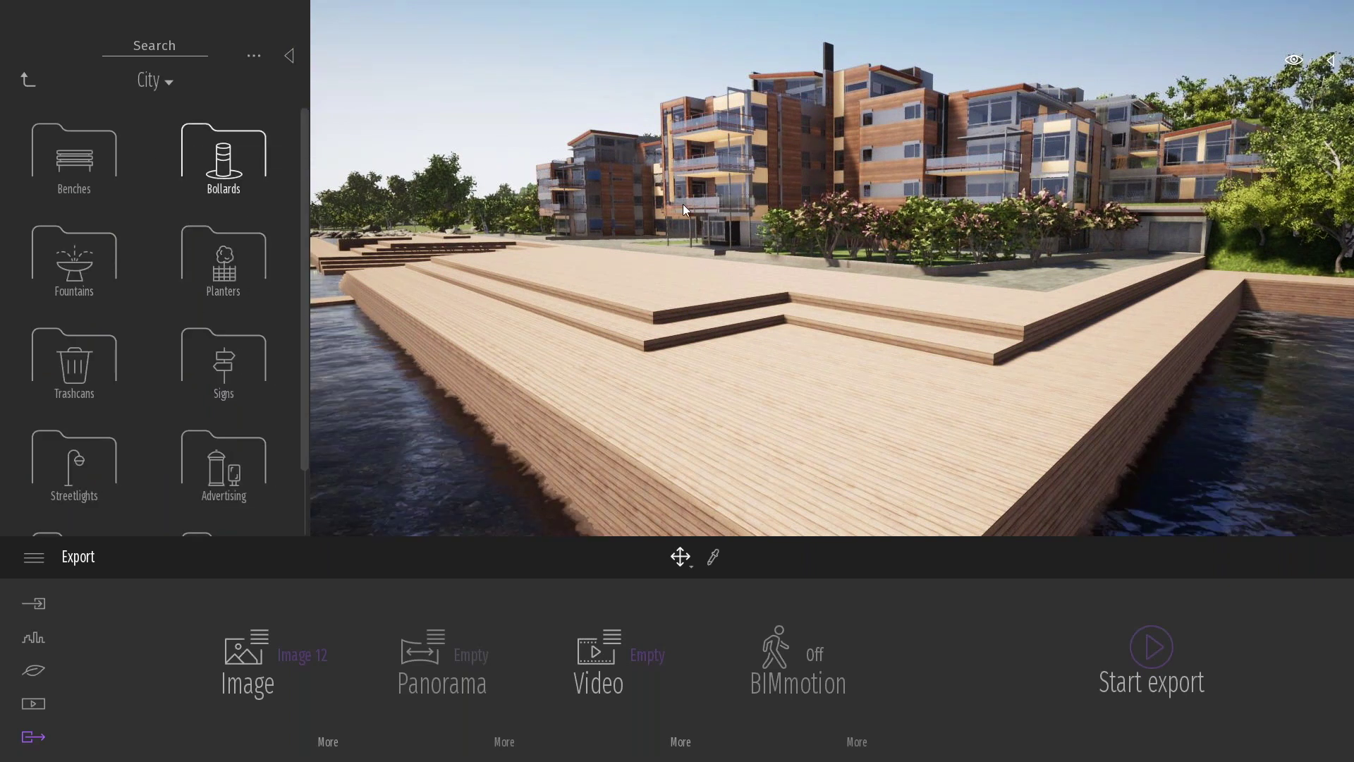
scroll(242, 239, "down", 5)
left_click_drag(88, 384, 787, 445)
Array the railing panel along the deck's side edge with 30 instances at 1.1 m spacing.
middle_click_drag(787, 444, 753, 502, "shift")
left_click_drag(726, 502, 805, 457, "alt")
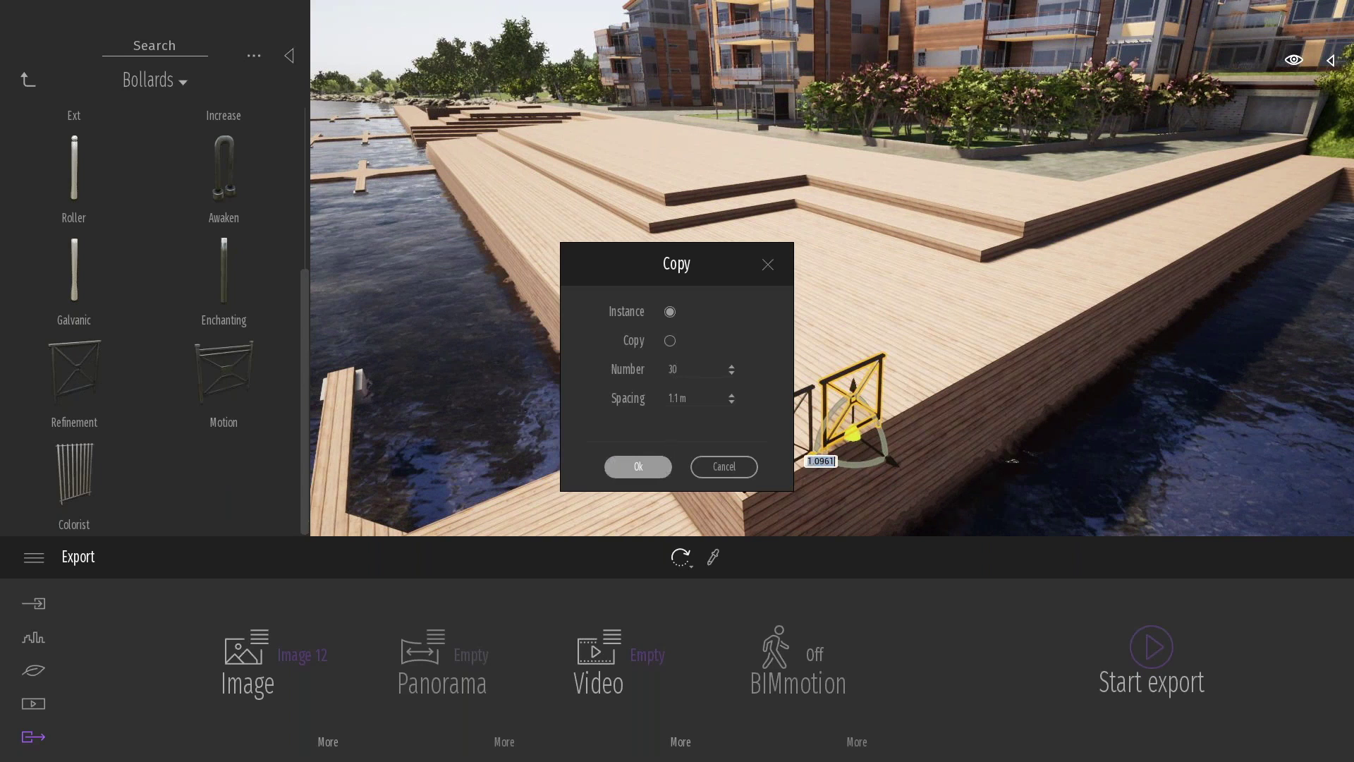
left_click(638, 466)
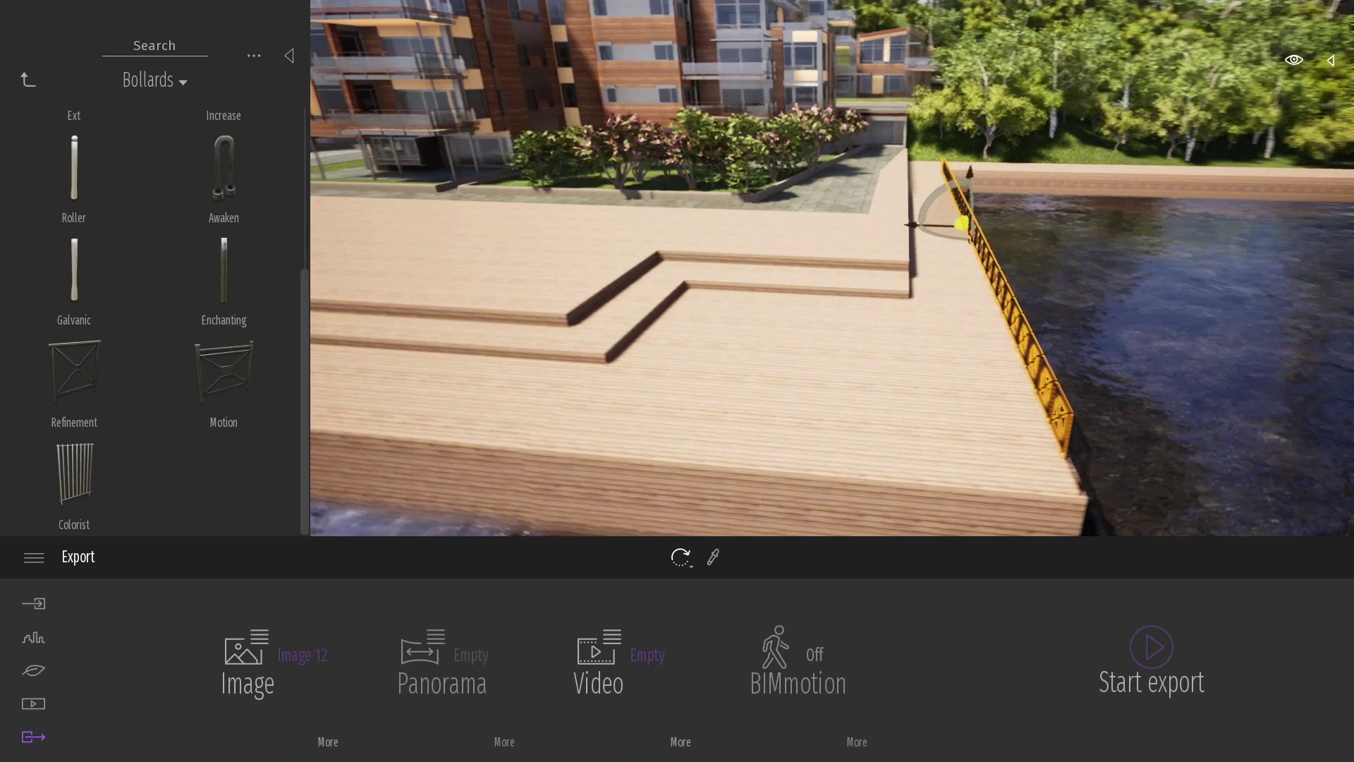
Make one instance copy of the selected railing row at 17.85 m spacing and rotate it by 90 degrees.
middle_click_drag(977, 247, 1027, 249, "shift")
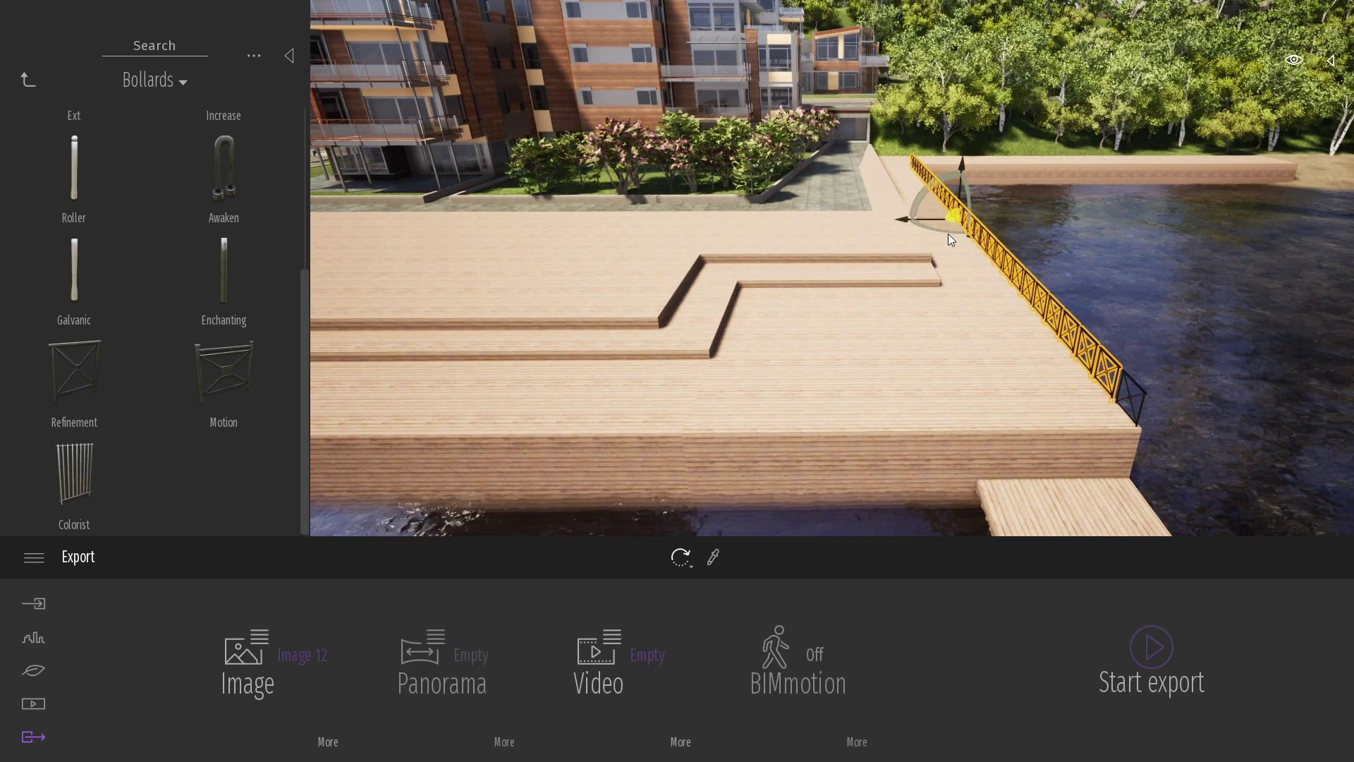
left_click_drag(946, 227, 781, 458, "alt")
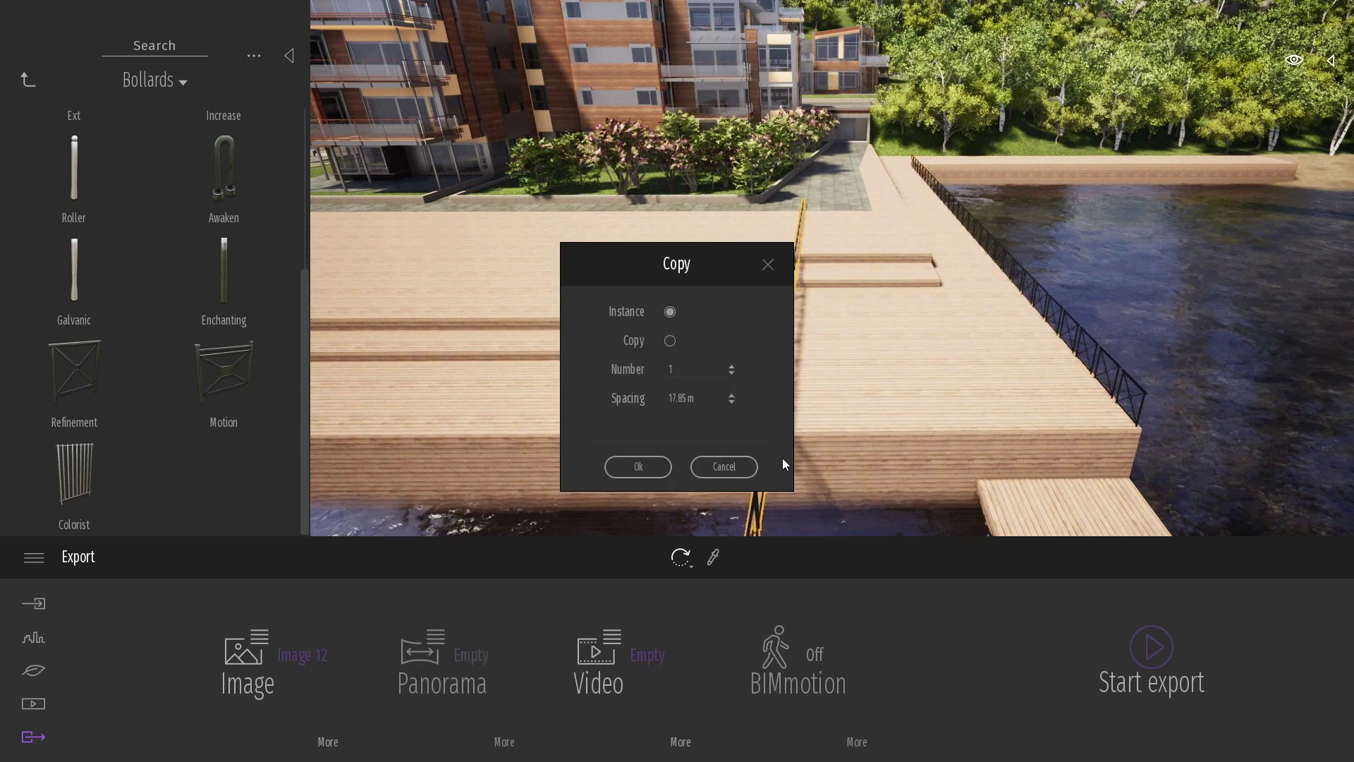
left_click(638, 467)
type("90")
key("Return")
Move the rotated railing row onto the deck's water-facing edge so that it meets the first row at the corner.
left_click_drag(794, 397, 548, 404)
right_click_drag(549, 404, 452, 402)
key("d")
right_click_drag(824, 197, 680, 197)
left_click_drag(844, 225, 811, 214)
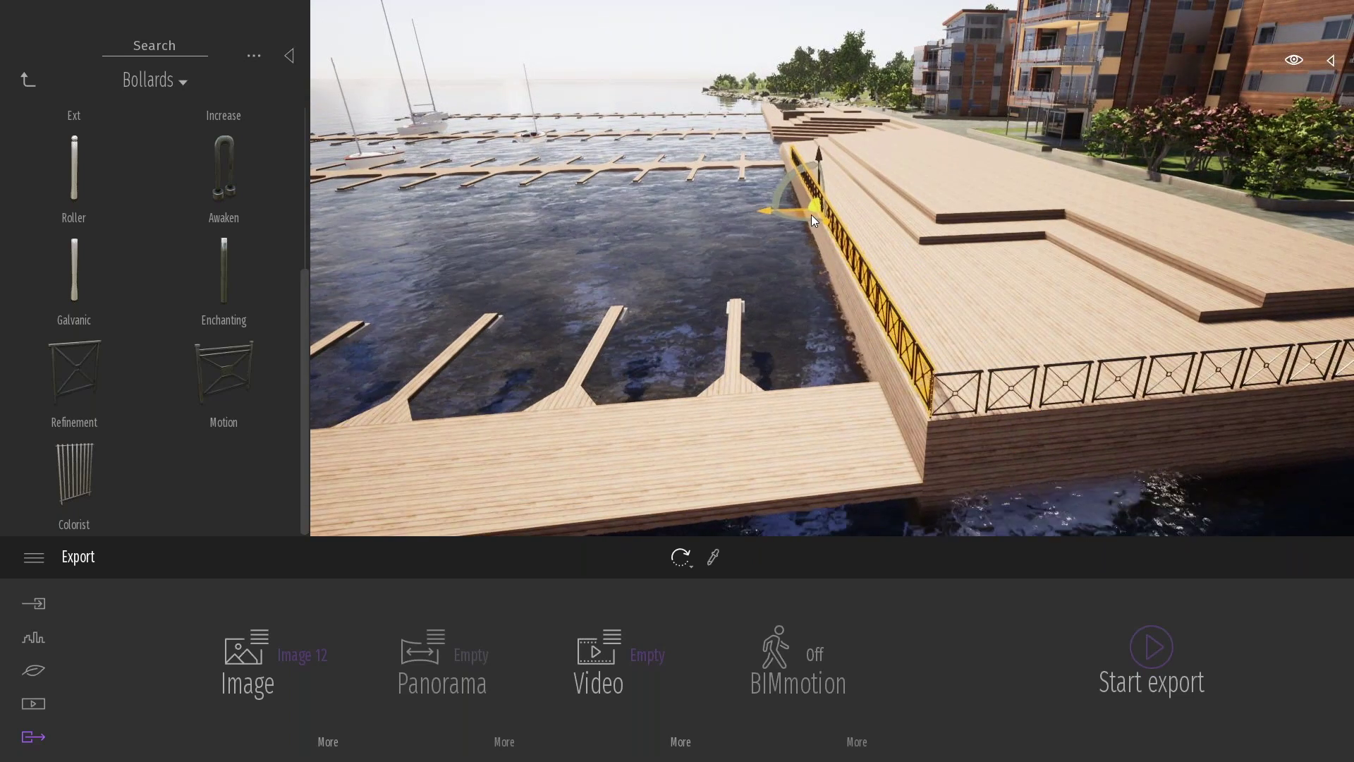
Extend the water-facing railing along the deck edge with instance copies of its end panel at 1.07 m spacing.
left_click(971, 192)
key("w")
right_click_drag(970, 191, 727, 386)
left_click(733, 348)
key("a")
left_click_drag(1048, 392, 924, 364, "shift")
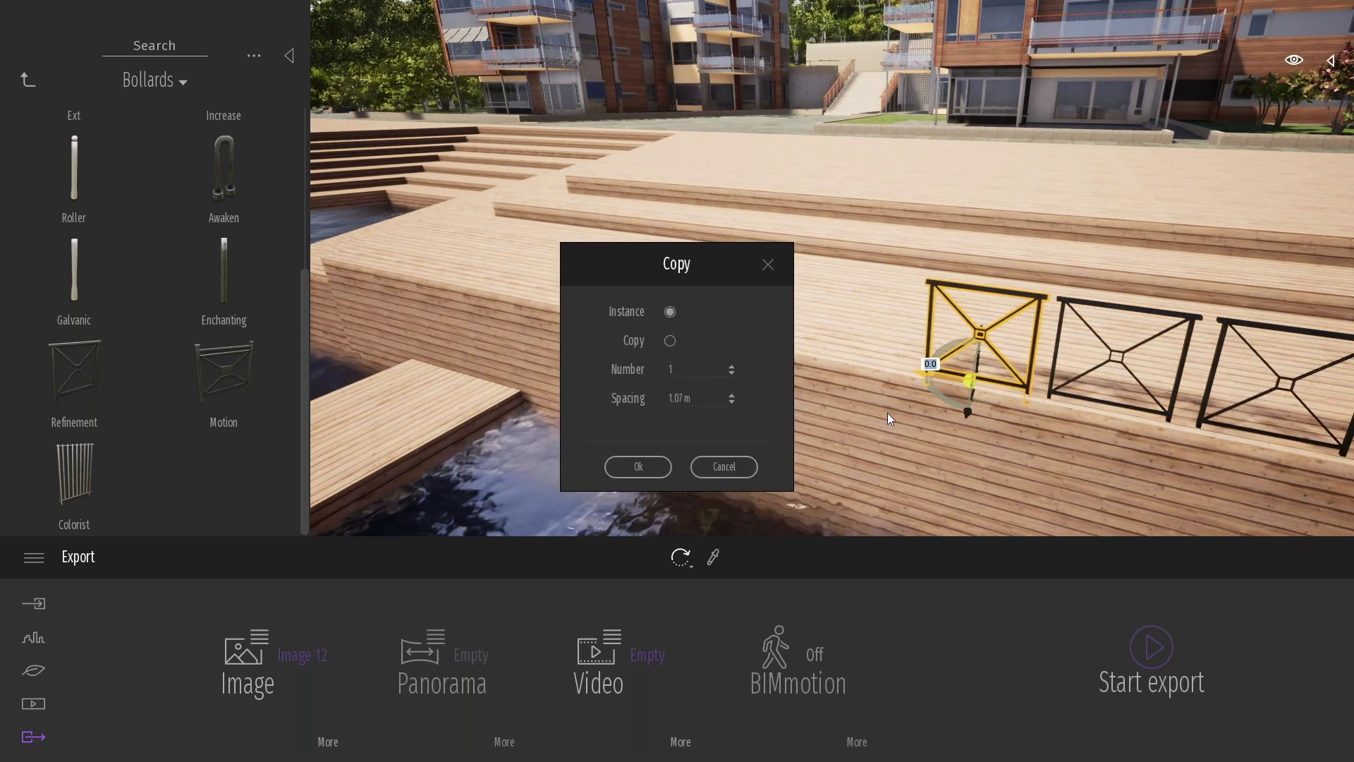
left_click(653, 471)
Review the railings around the deck and browse the scene graph from the Refinement items up to its root.
key("a")
right_click_drag(860, 327, 938, 272)
key("s")
key("d")
key("d")
key("d")
right_click_drag(1270, 105, 1207, 110)
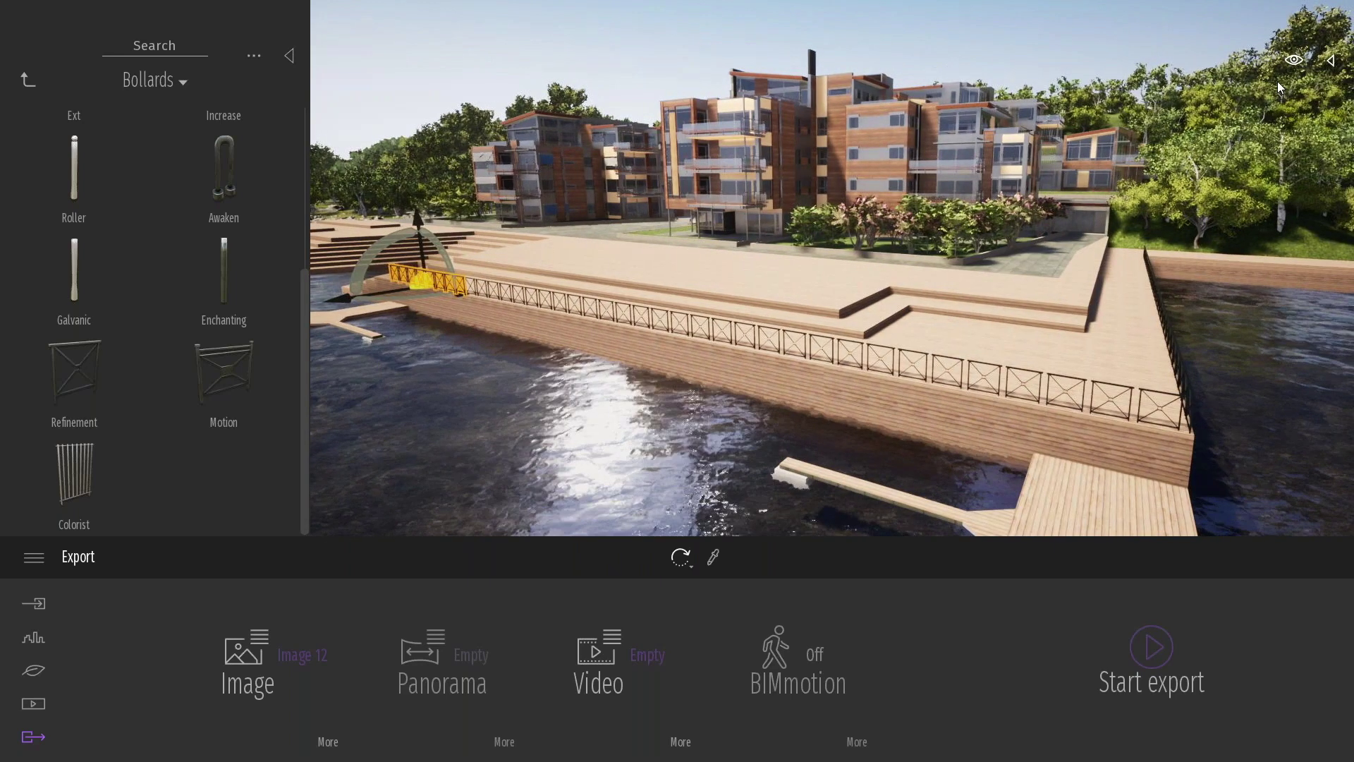
left_click(1332, 62)
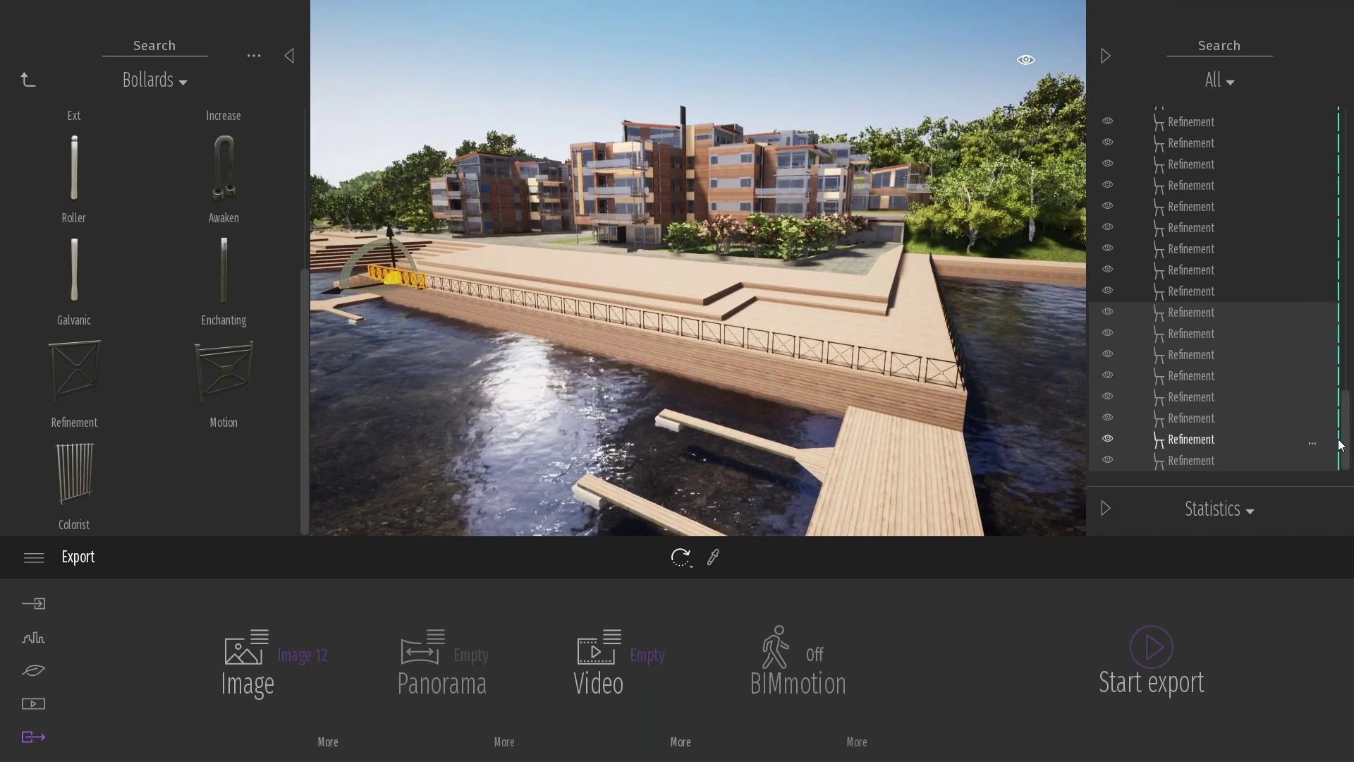
left_click_drag(1341, 437, 1347, 116)
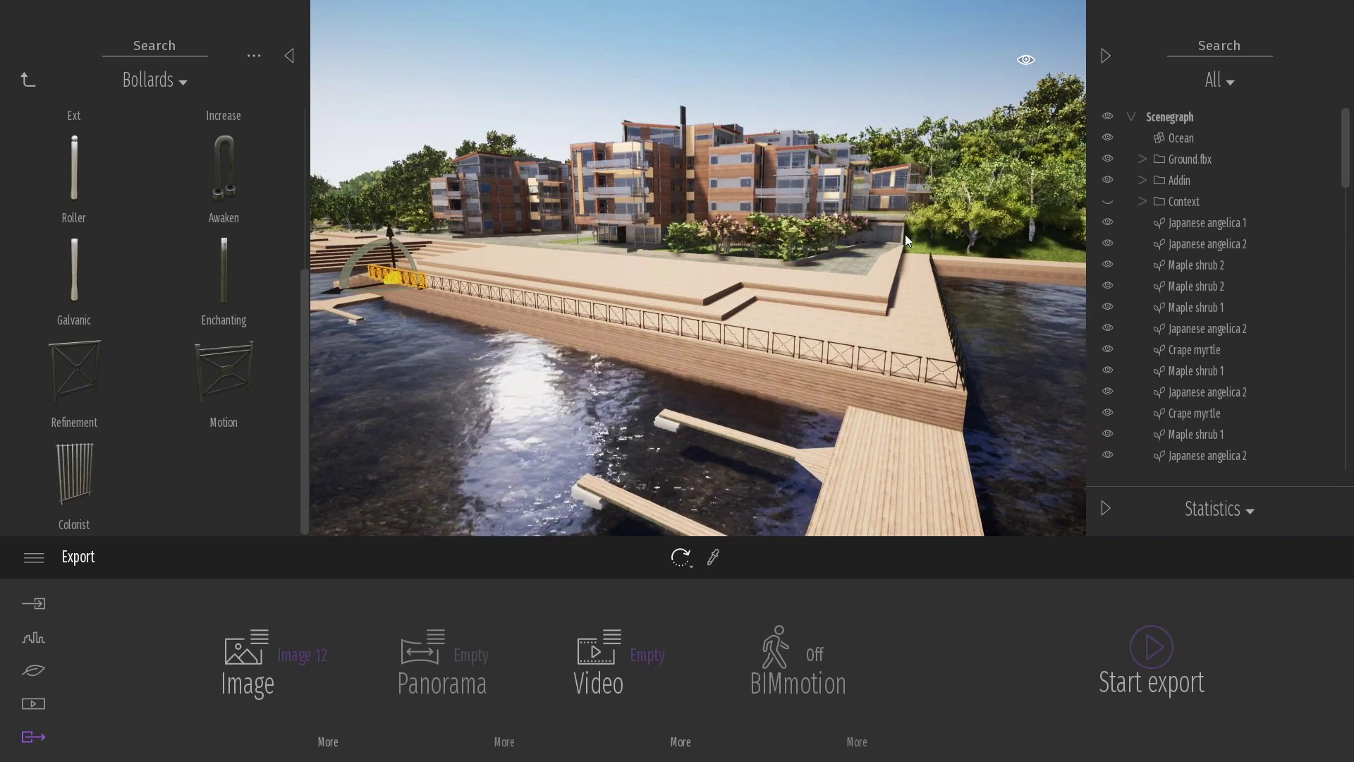
right_click_drag(906, 236, 892, 235)
middle_click_drag(909, 232, 822, 266, "shift")
Toggle the visibility of the Addin folder off and back on in the scene graph.
left_click(1196, 180)
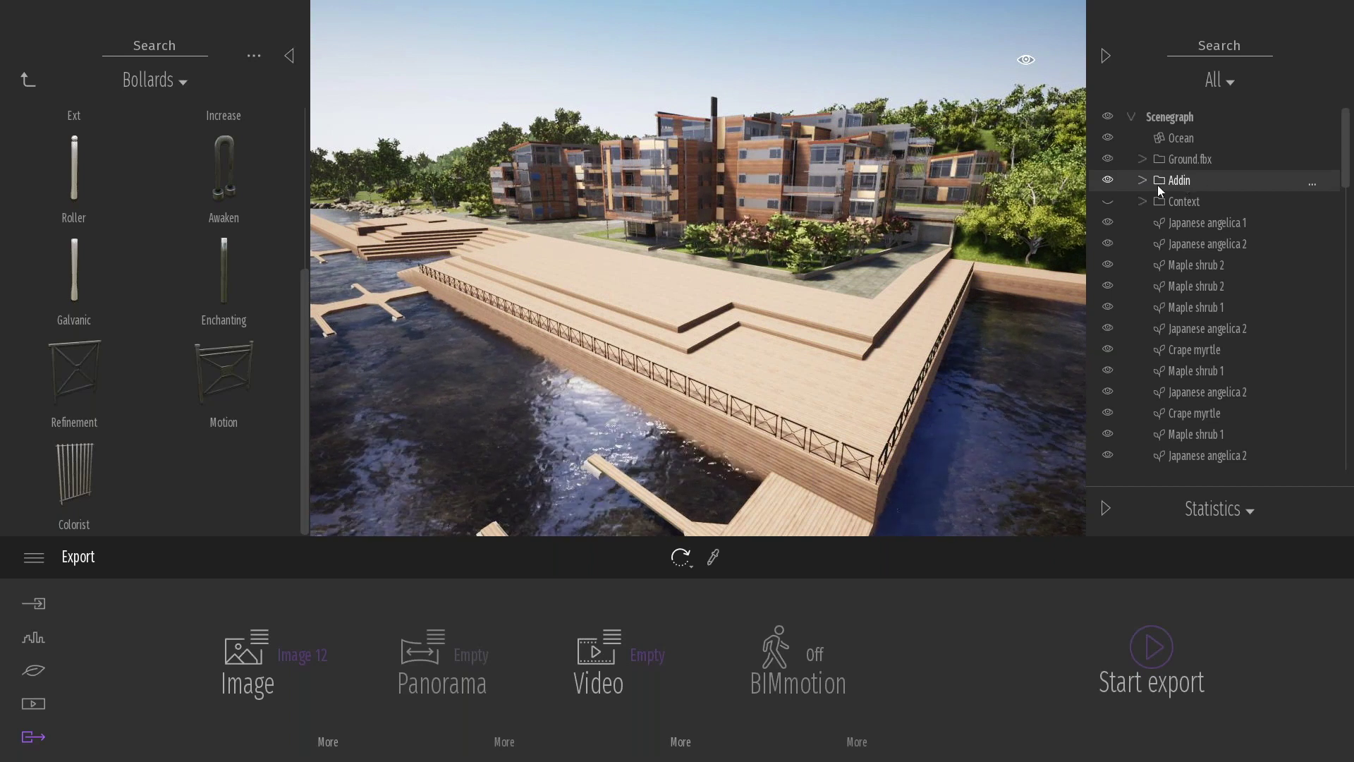
left_click(1107, 182)
left_click(1108, 182)
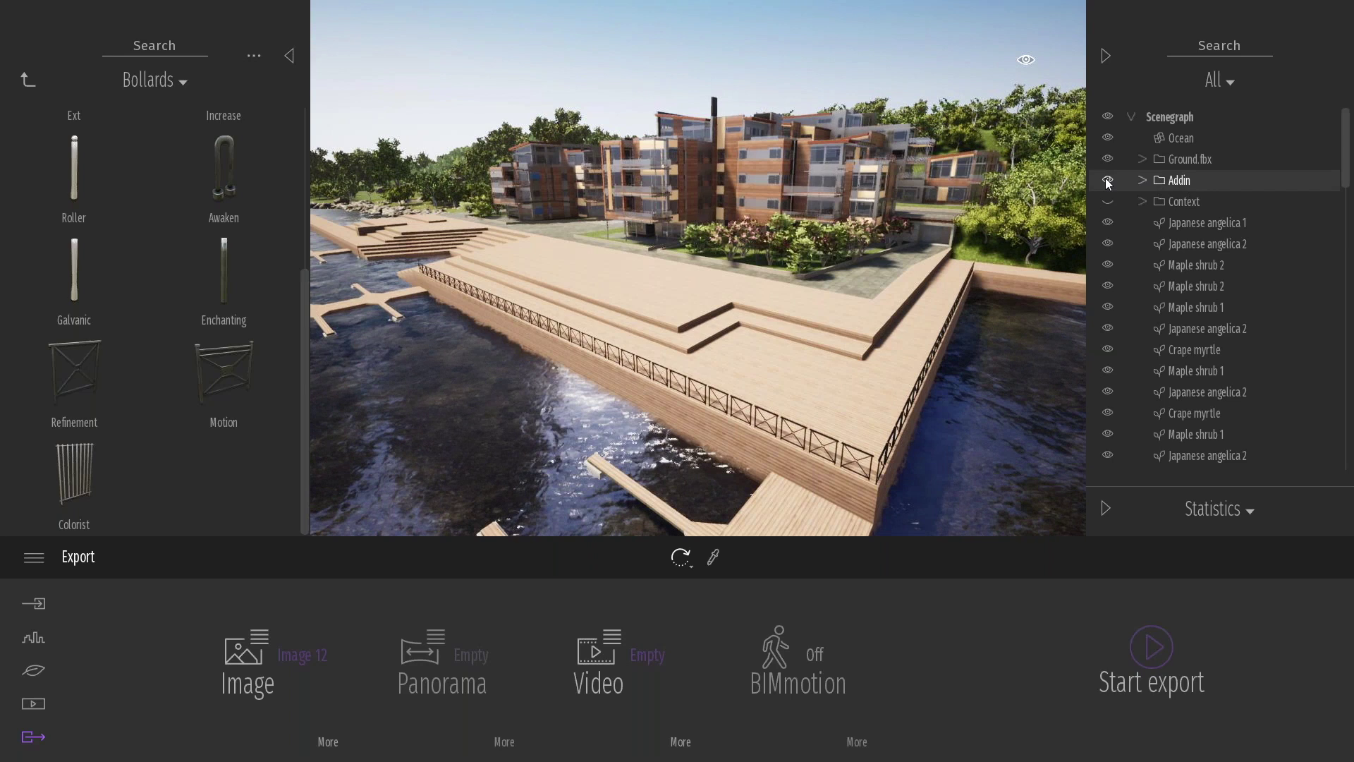
Select all bushes from Japanese angelica 1 to the last Japanese angelica 2, toggle their visibility off and on, and deselect them.
left_click(1211, 224)
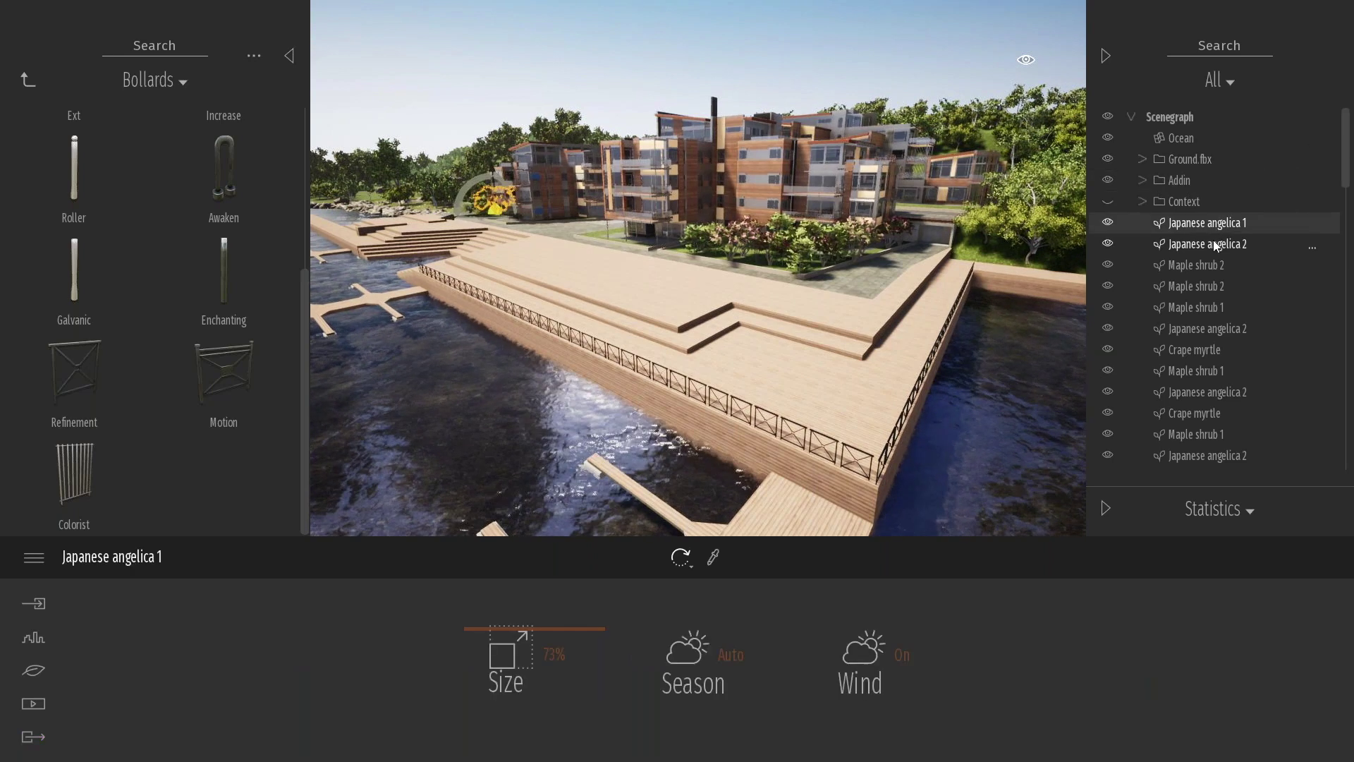
scroll(1213, 240, "down", 5)
scroll(1212, 239, "down", 3)
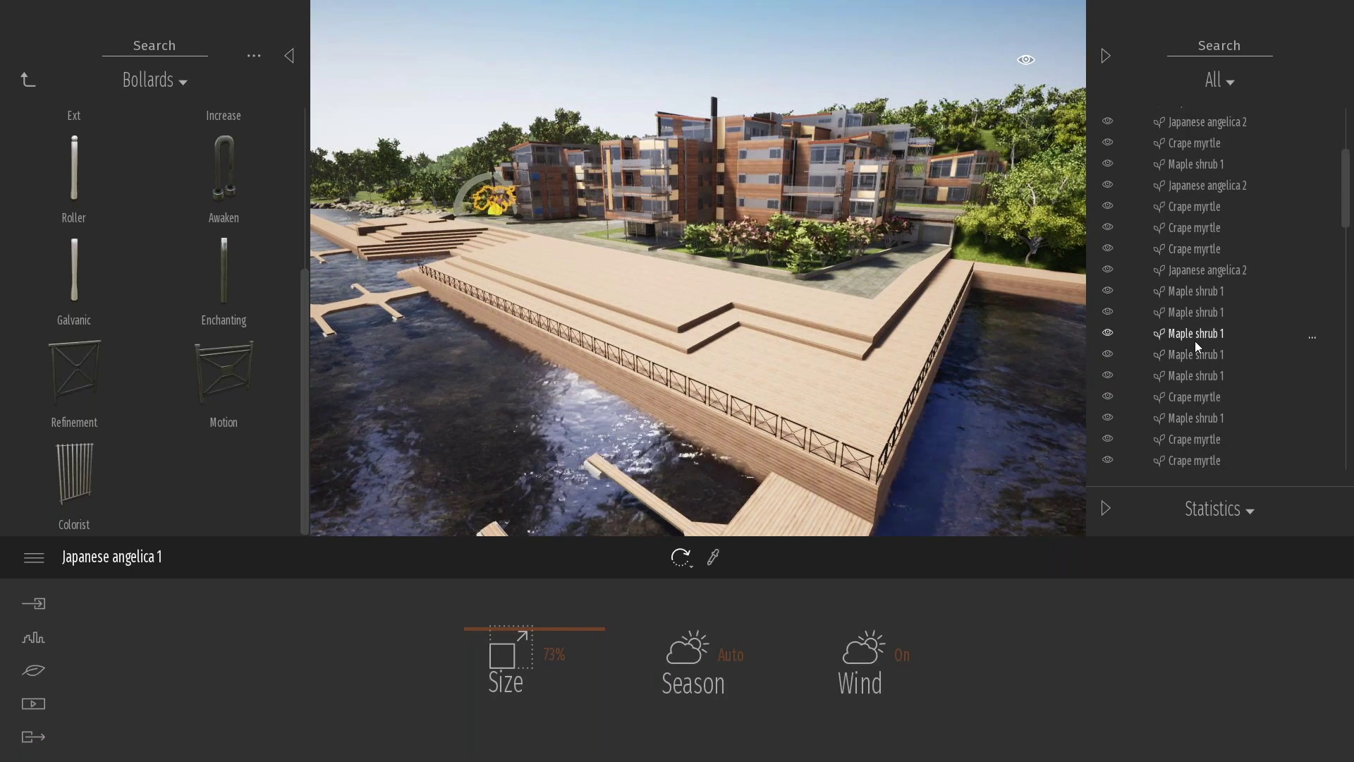
scroll(1196, 340, "down", 4)
scroll(1195, 340, "down", 1)
left_click(1207, 379, "shift")
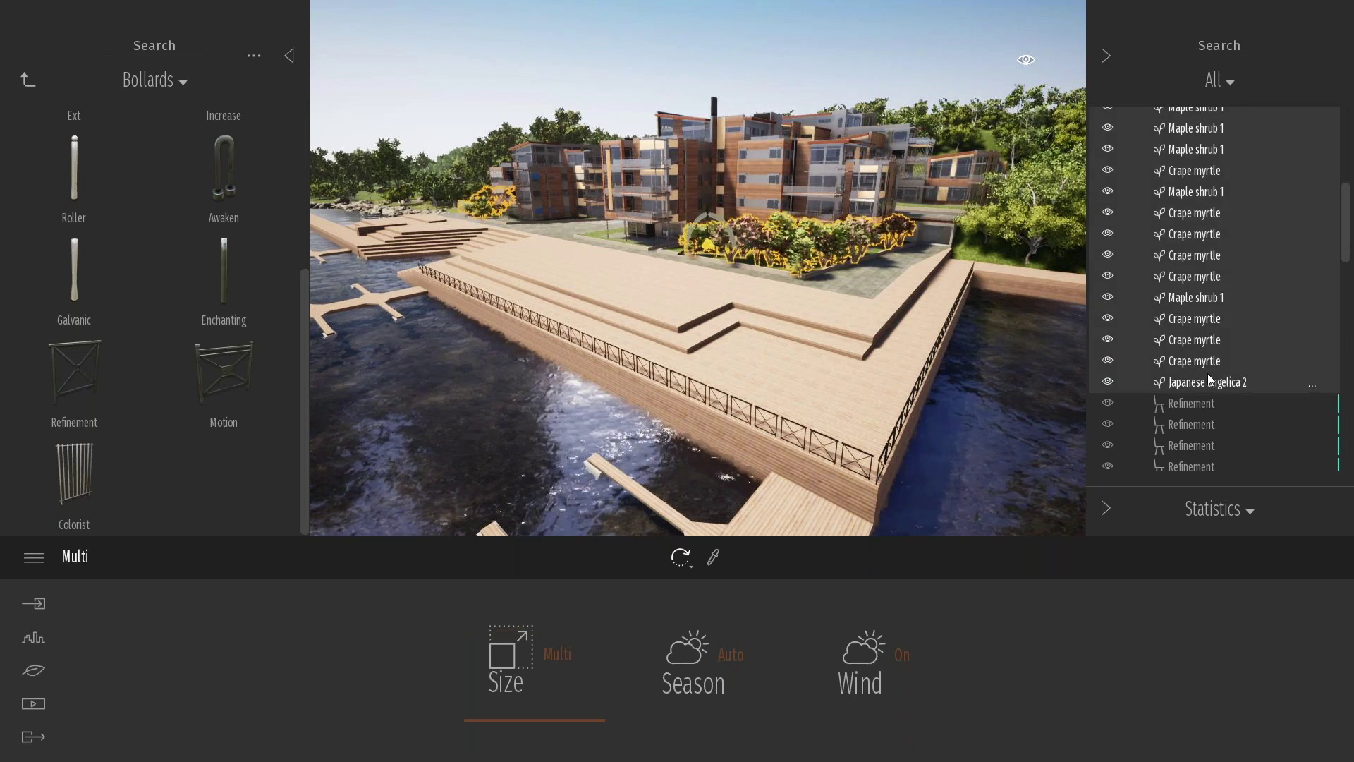
left_click(1107, 319)
left_click(1108, 320)
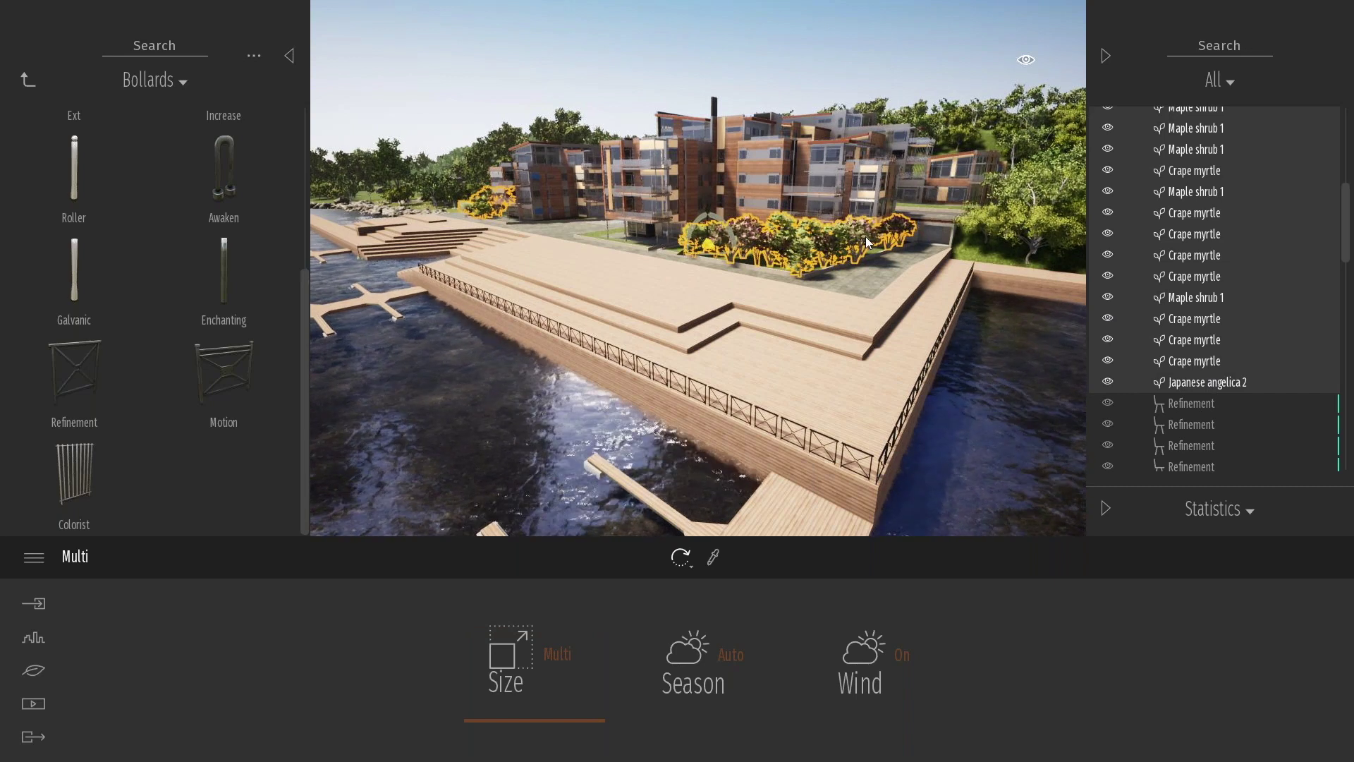
key("Escape")
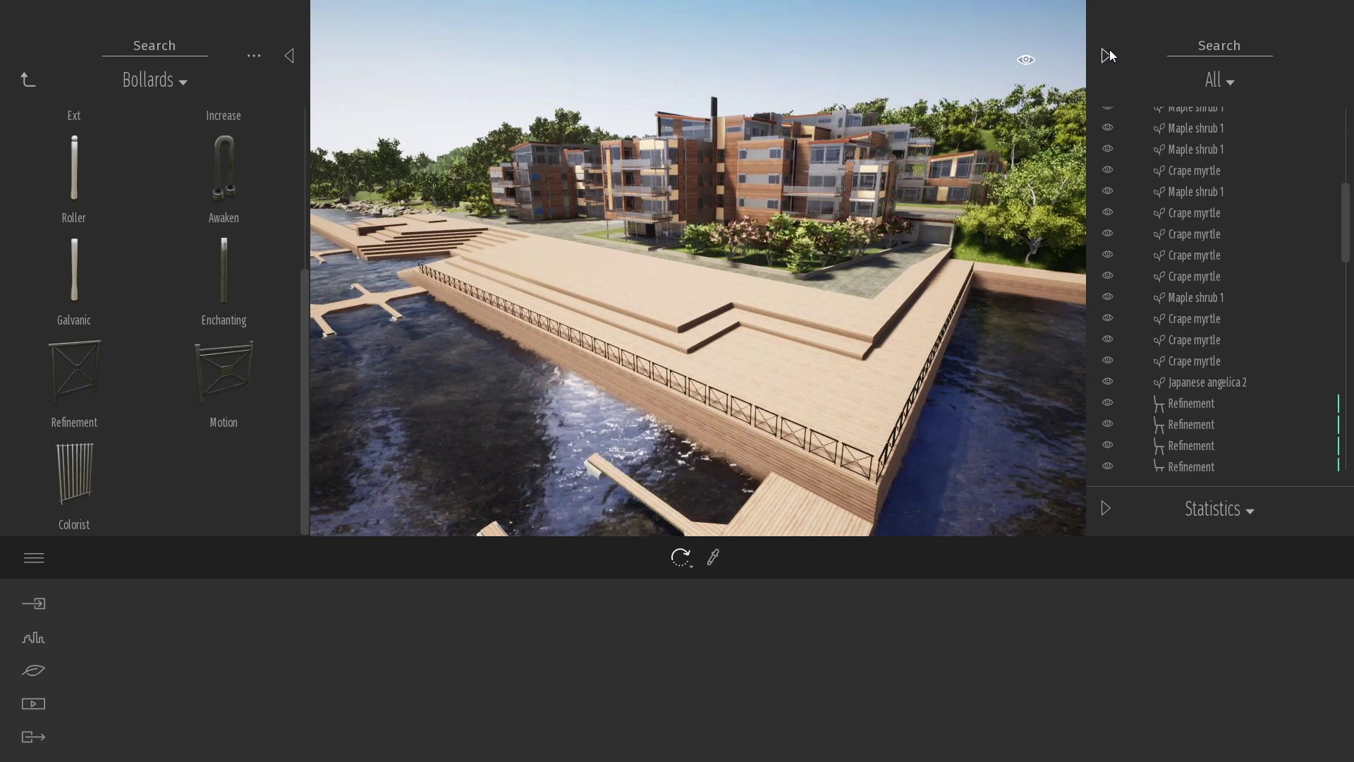
Check the scene's performance statistics and close the scene graph.
left_click(1104, 508)
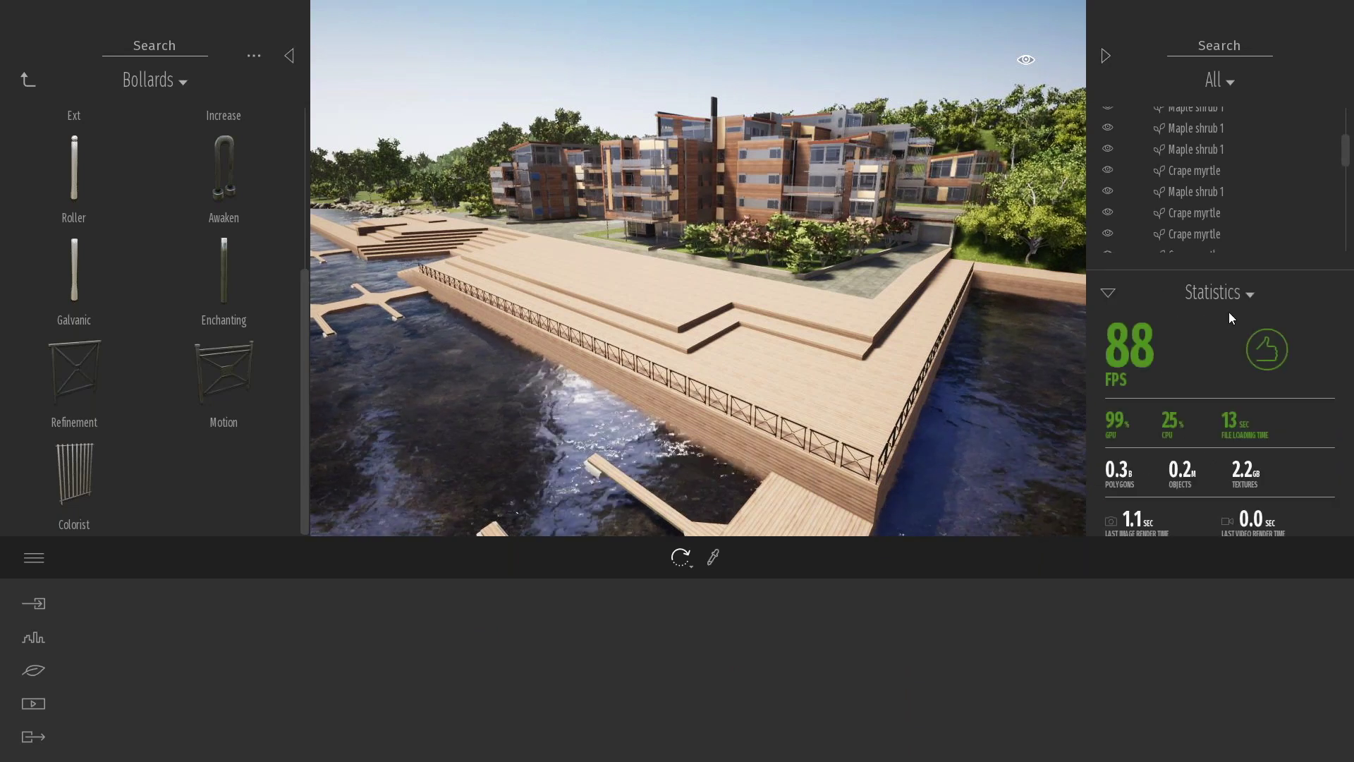
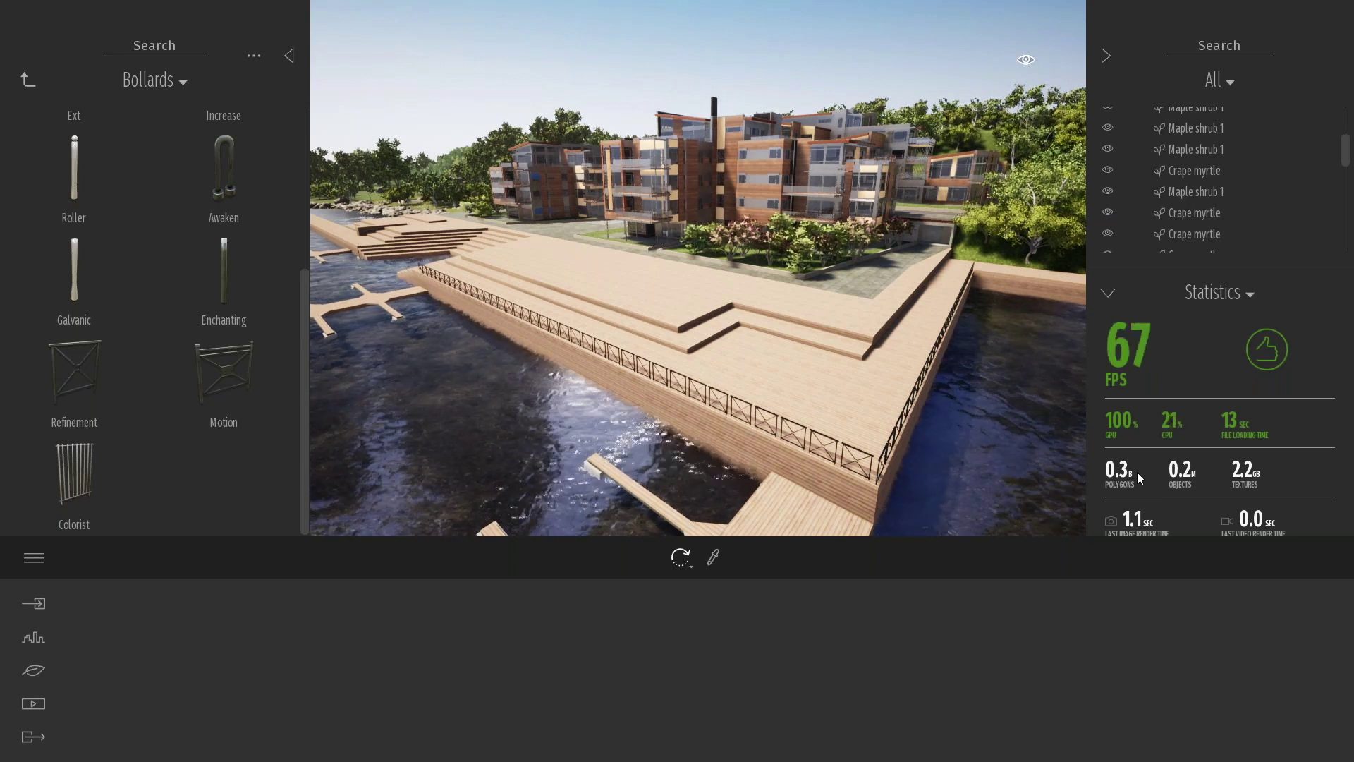
left_click(1105, 55)
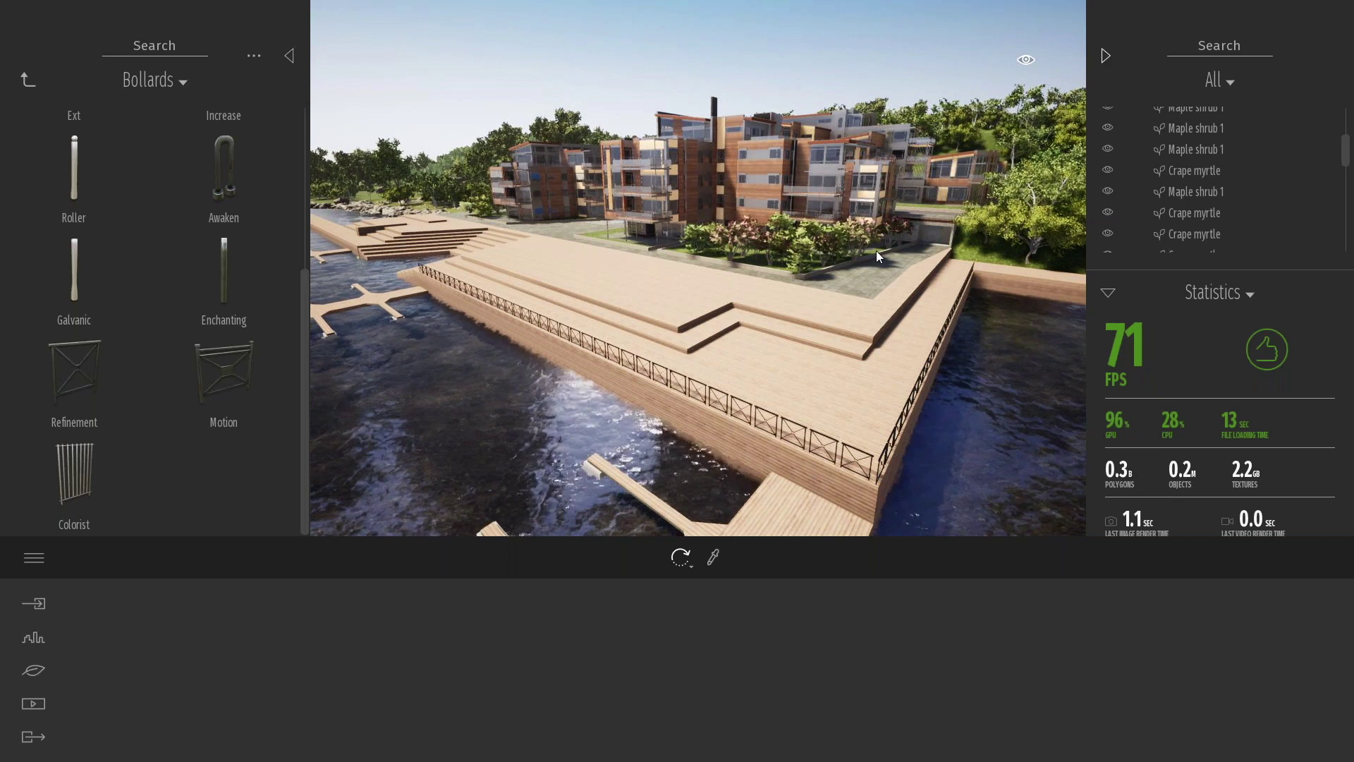
Place a Steady tree planter on the deck near the flowering bushes and copy it once across the deck to form a pair.
left_click(28, 80)
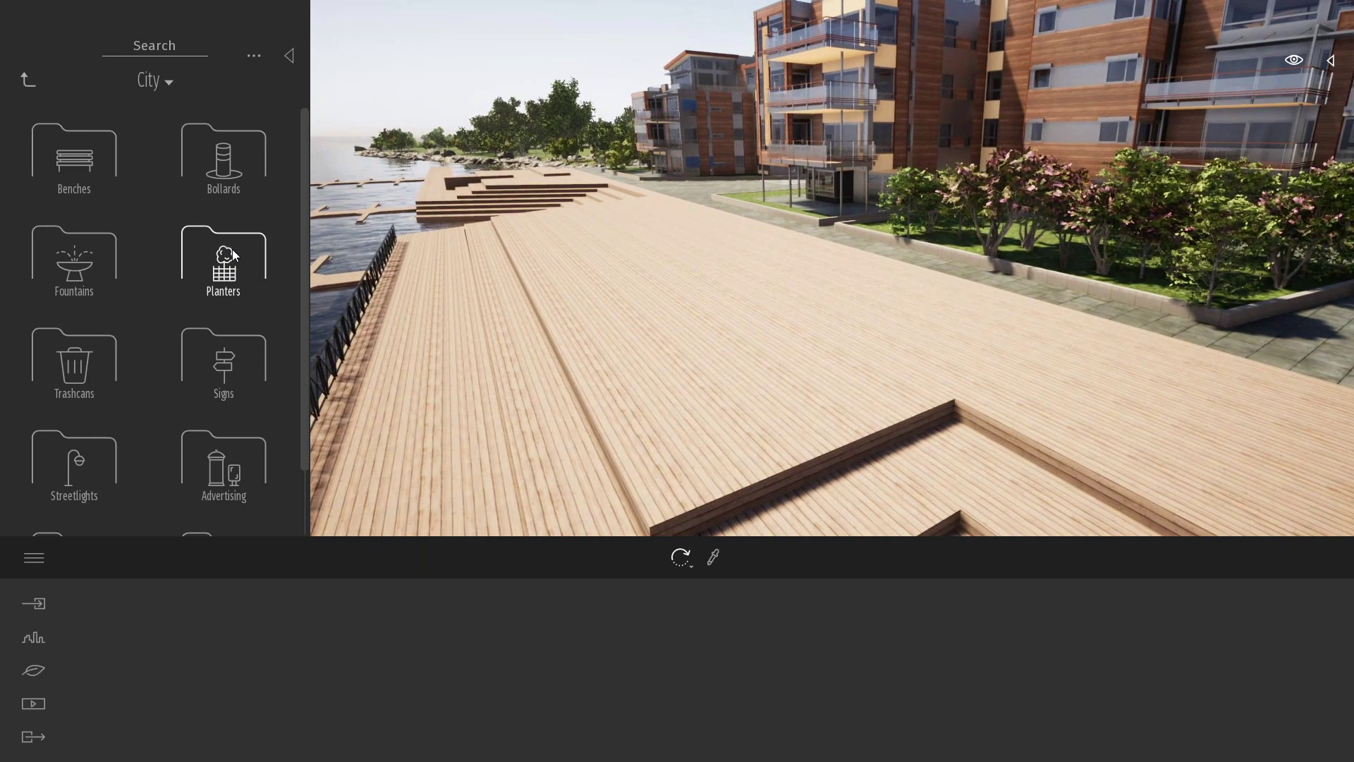
left_click(234, 254)
scroll(305, 217, "down", 1)
scroll(304, 230, "down", 3)
scroll(302, 210, "up", 3)
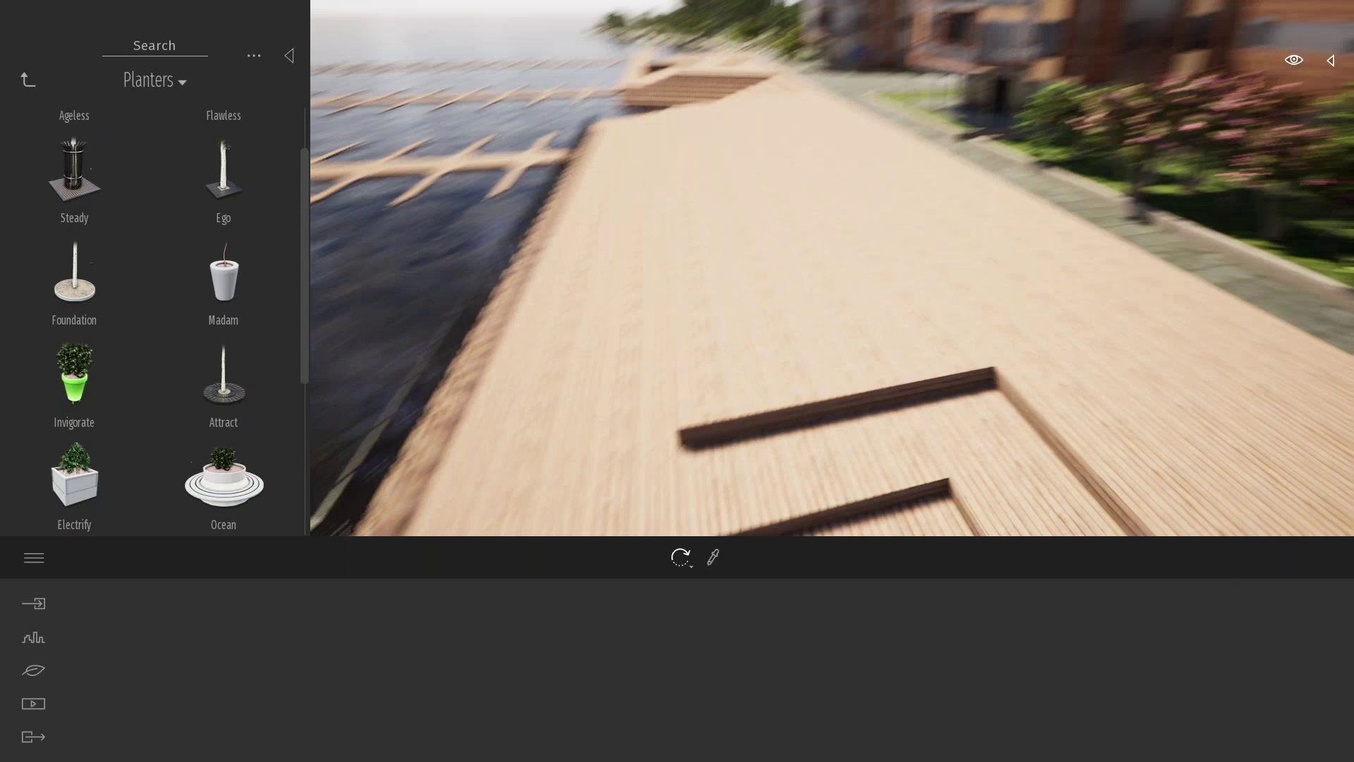
left_click(143, 191)
left_click(997, 288)
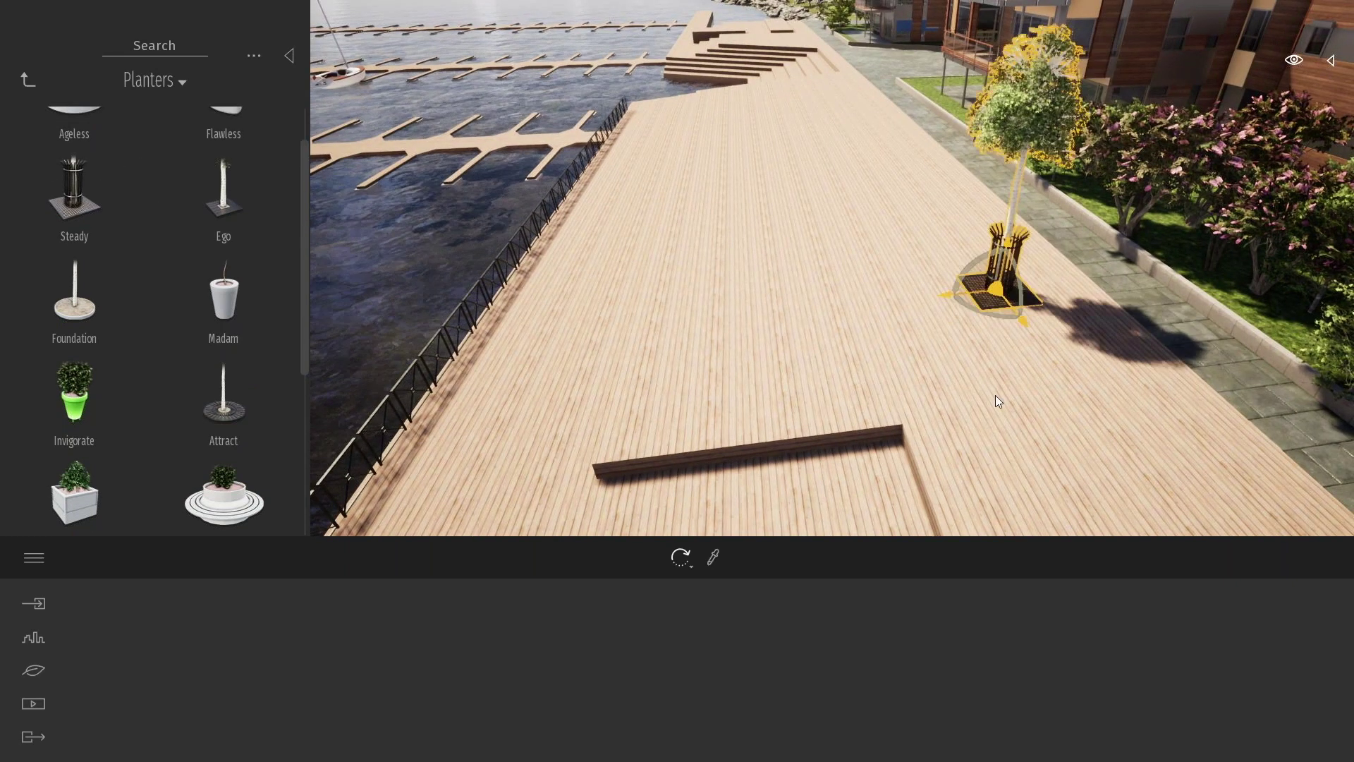
left_click_drag(944, 297, 699, 316, "alt")
left_click(653, 470)
Copy the pair of tree planters as instances along the deck at 7.11 m spacing to make four pairs, and deselect them.
right_click_drag(653, 470, 963, 334)
left_click(852, 330, "ctrl")
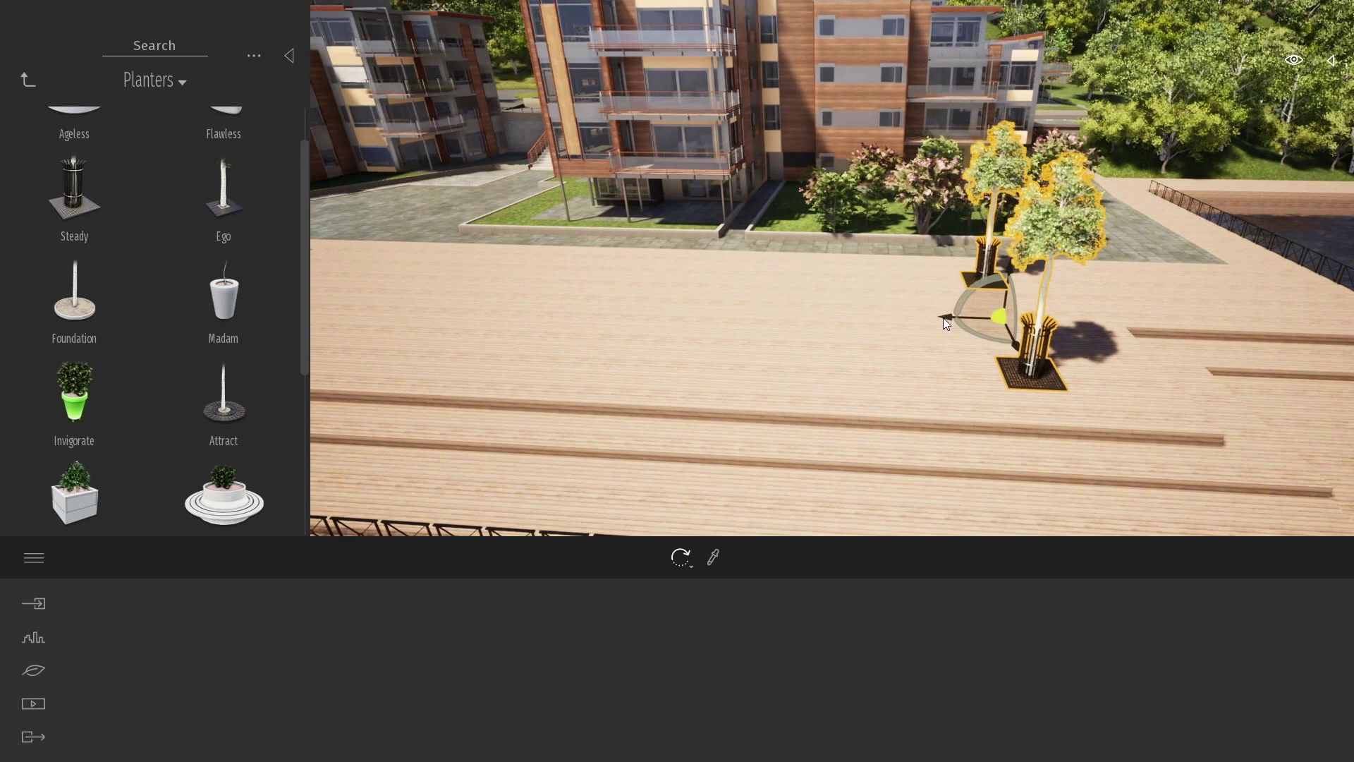
left_click_drag(942, 317, 750, 314, "alt")
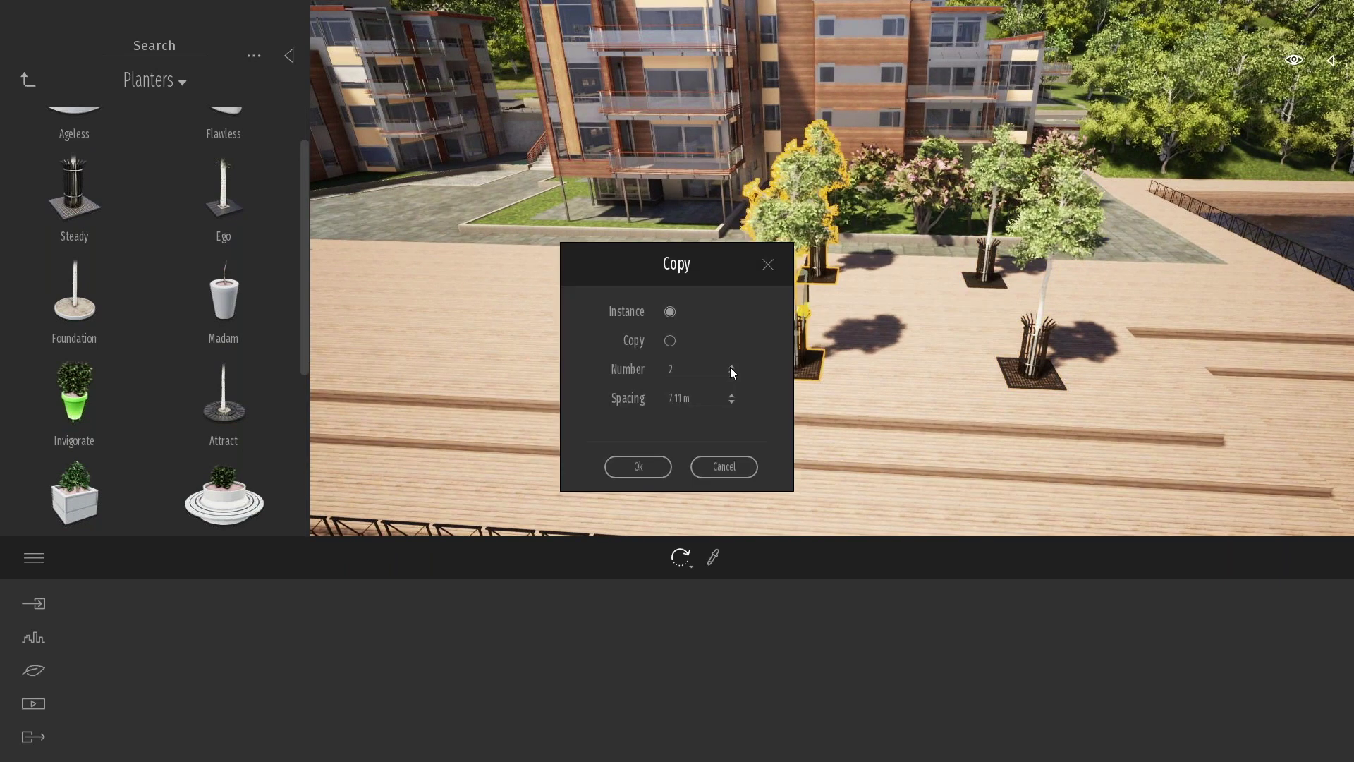
left_click(650, 469)
right_click_drag(651, 469, 593, 458)
left_click(695, 289)
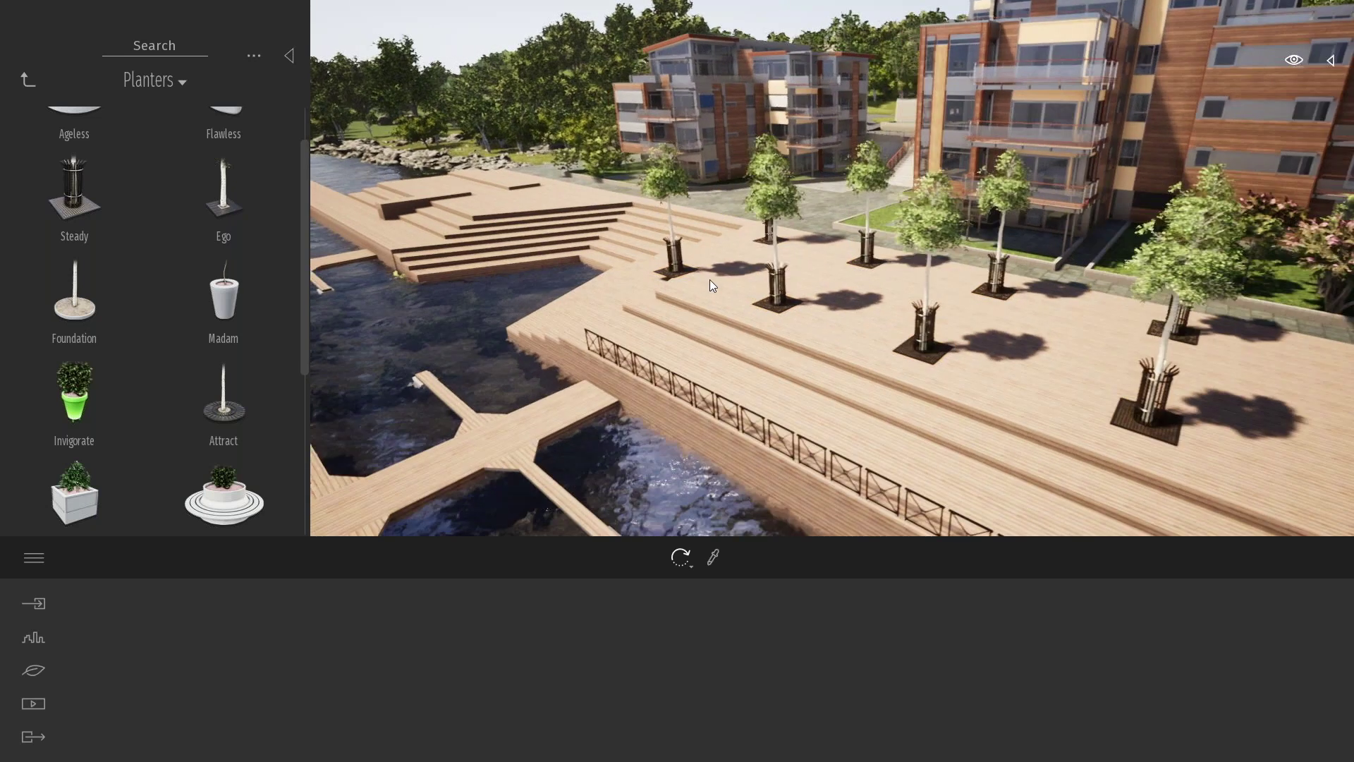
Copy the tree planter at the end of the row beside the flowering bushes once as an instance at 6.83 m spacing.
left_click(710, 279)
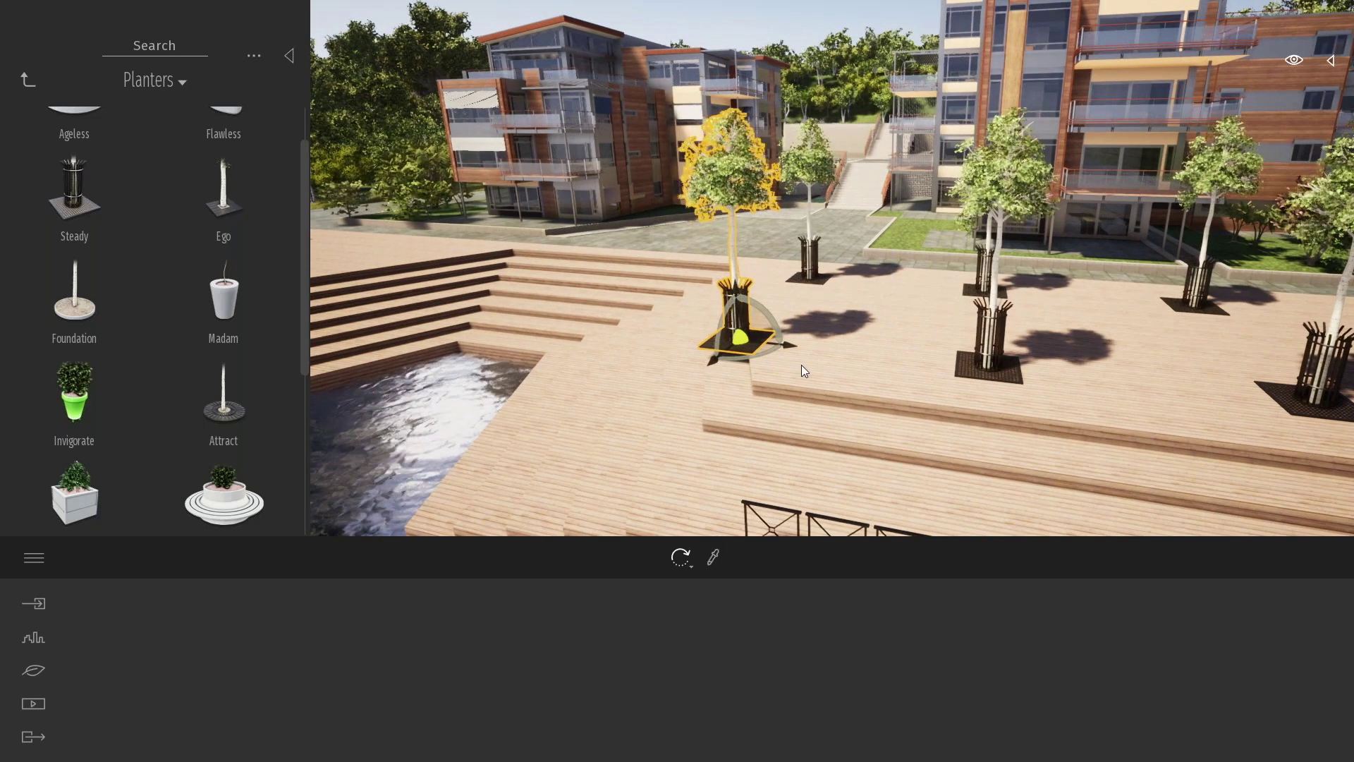
left_click(801, 365)
right_click_drag(801, 366, 853, 322)
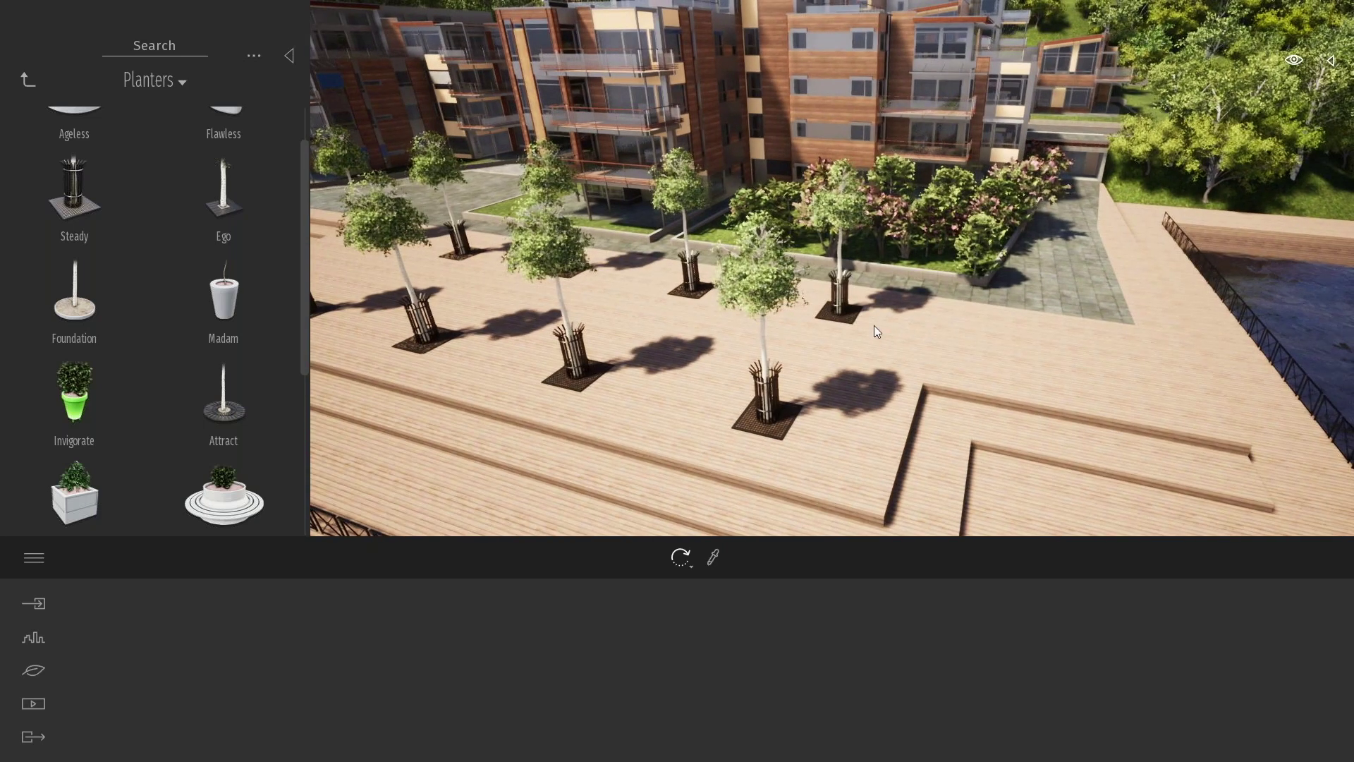
left_click(878, 322)
left_click_drag(844, 310, 1015, 338, "alt")
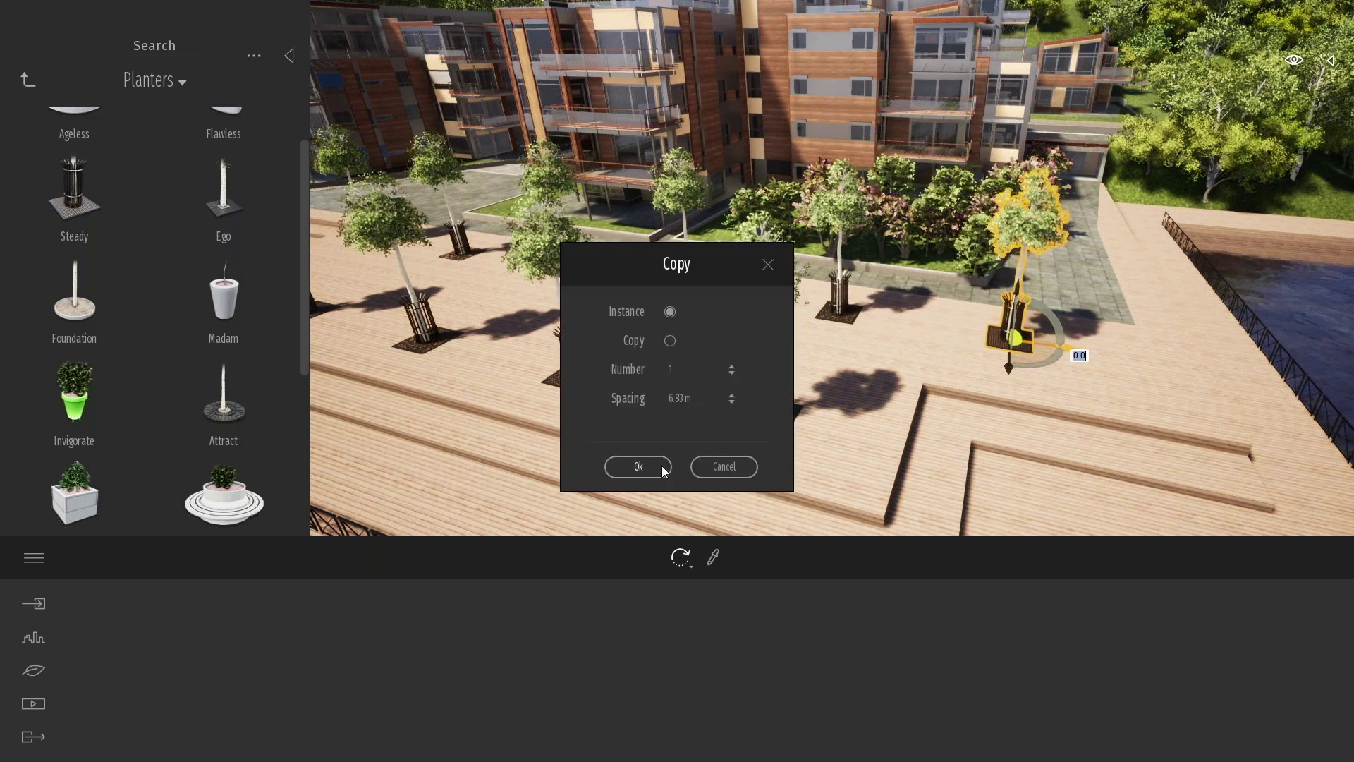
left_click(639, 467)
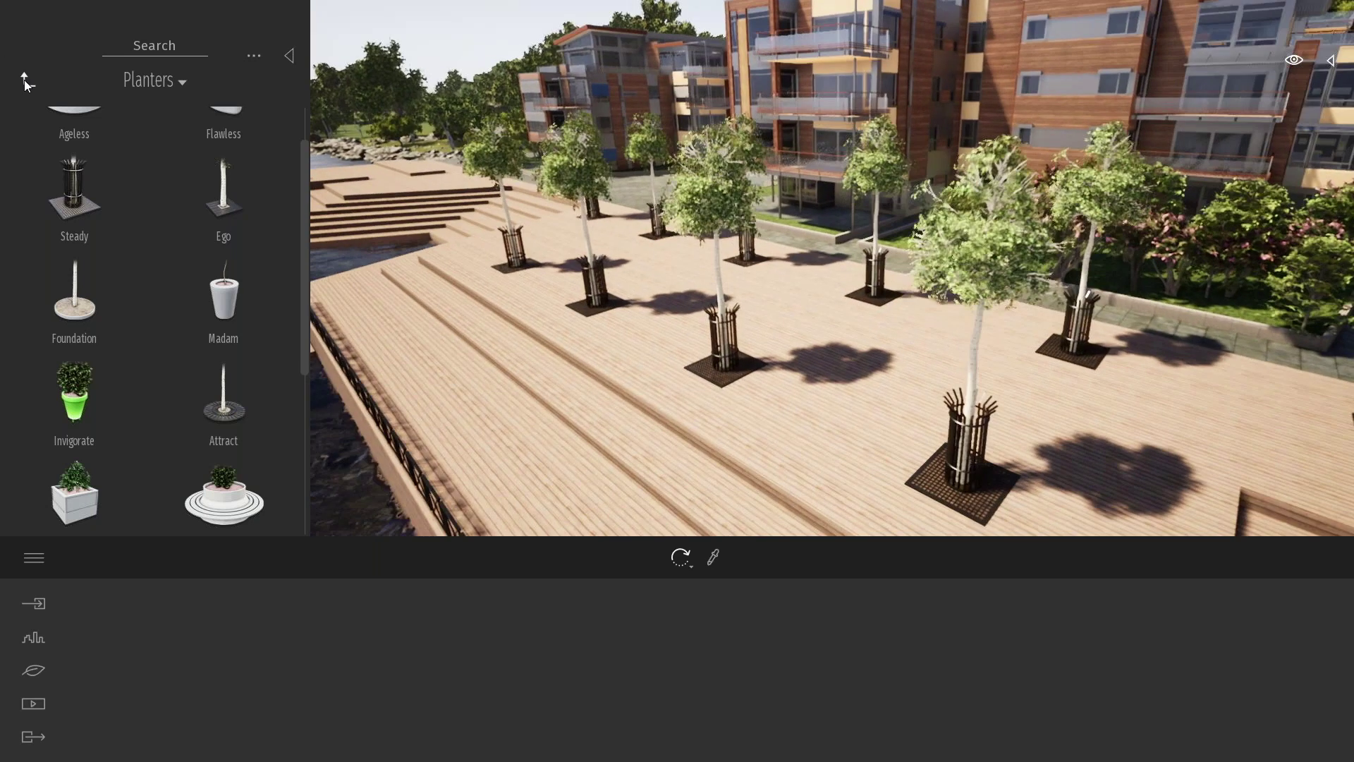
Place Photogenic benches from the city furniture library in a line between the two rows of tree planters, and deselect them.
left_click(24, 79)
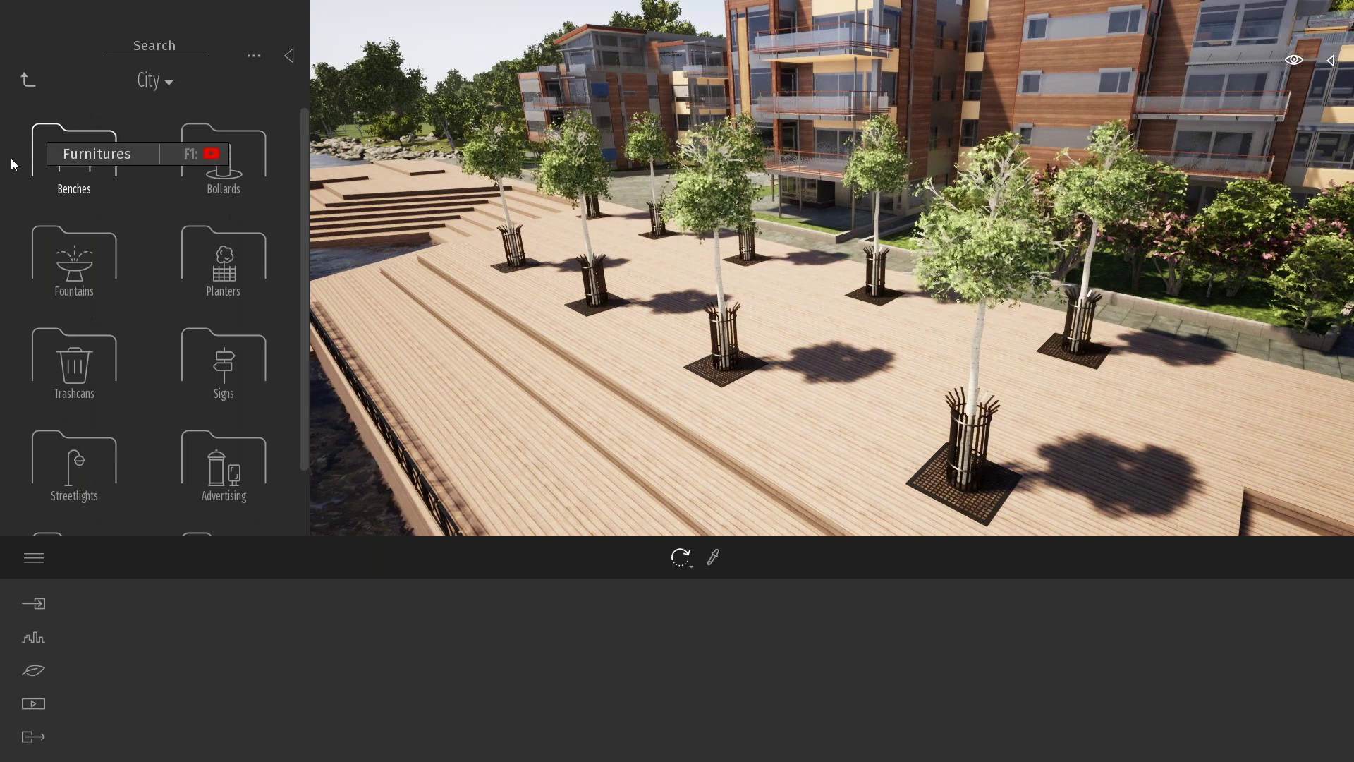
left_click(94, 151)
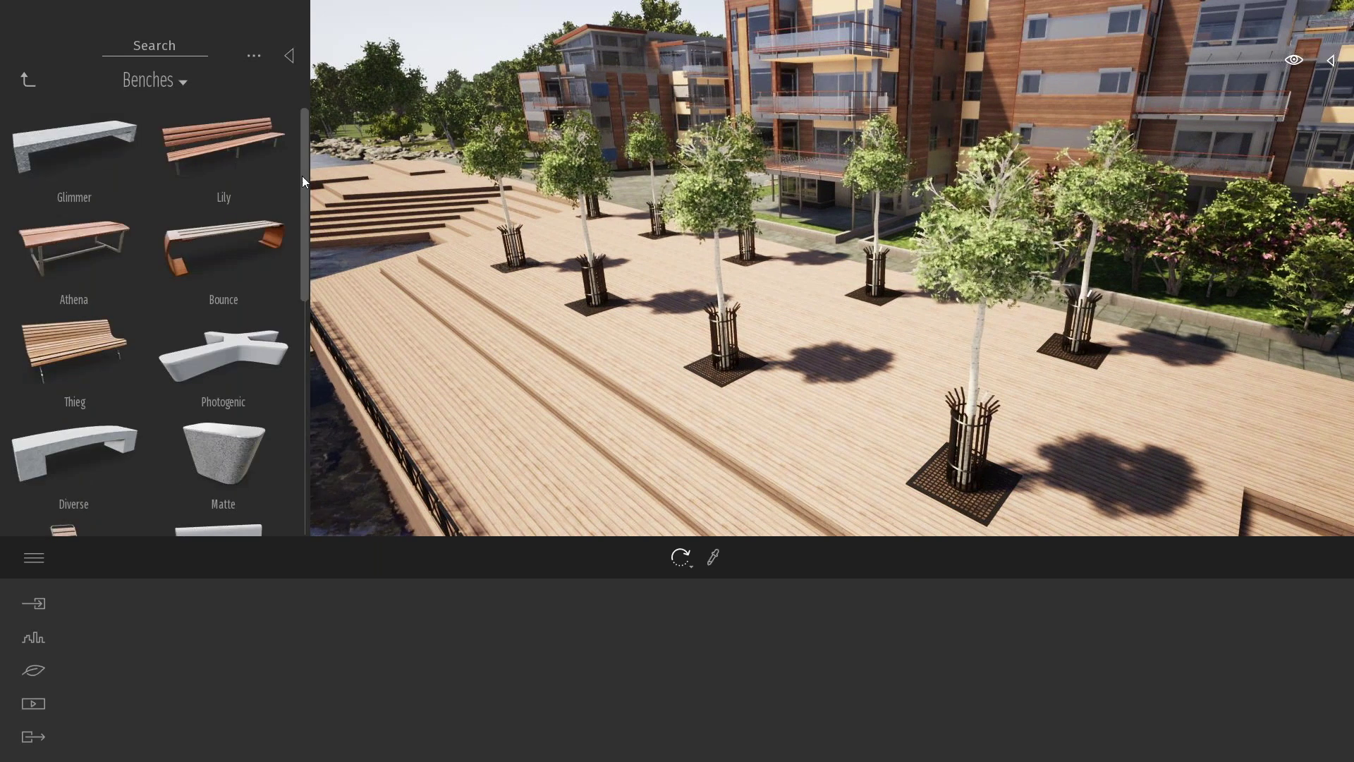
scroll(301, 176, "down", 5)
scroll(311, 216, "up", 4)
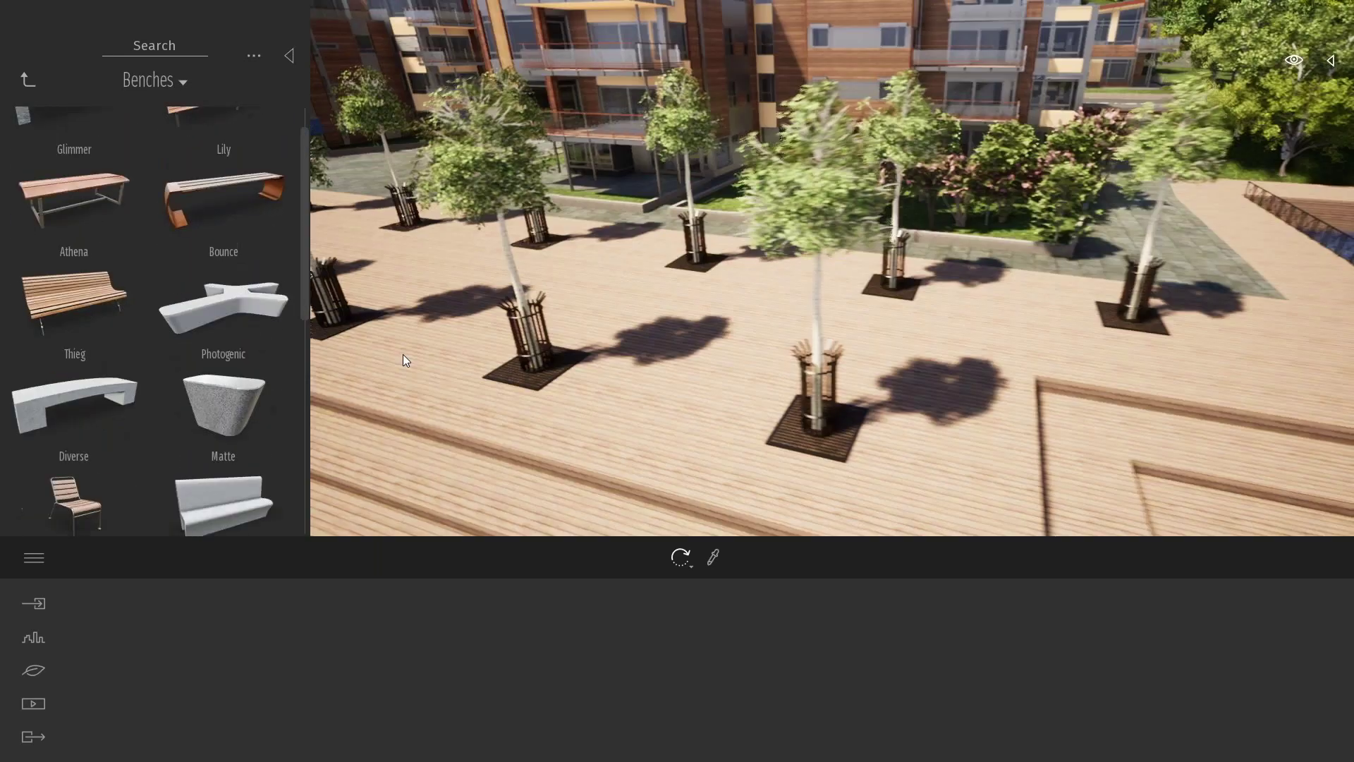
left_click_drag(266, 343, 850, 343)
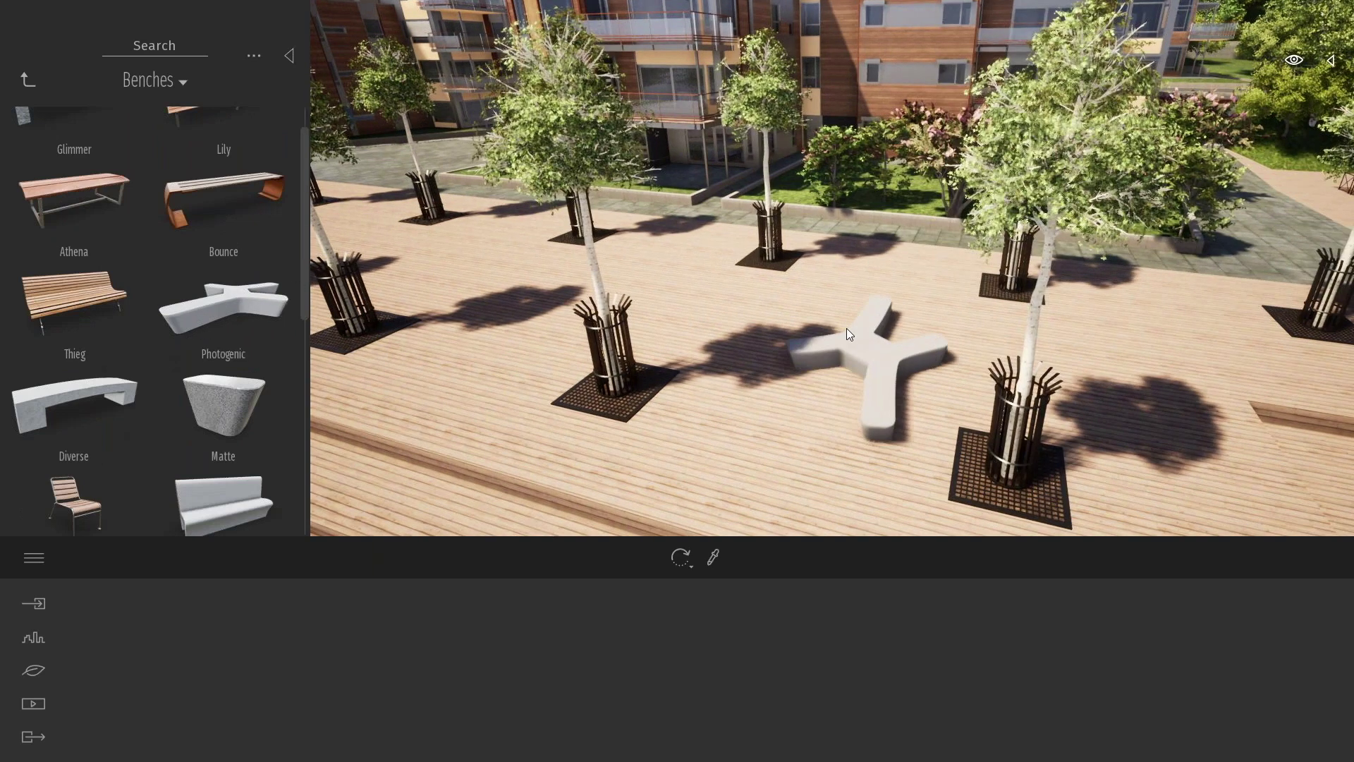
left_click_drag(259, 310, 665, 279)
left_click_drag(508, 275, 537, 247)
left_click_drag(568, 248, 671, 240)
key("Escape")
Place a Thieg bench against the lower deck step facing the railing and copy it along the deck as 5 instances at 5.7 m spacing.
key("s")
right_click_drag(832, 282, 635, 204)
key("w")
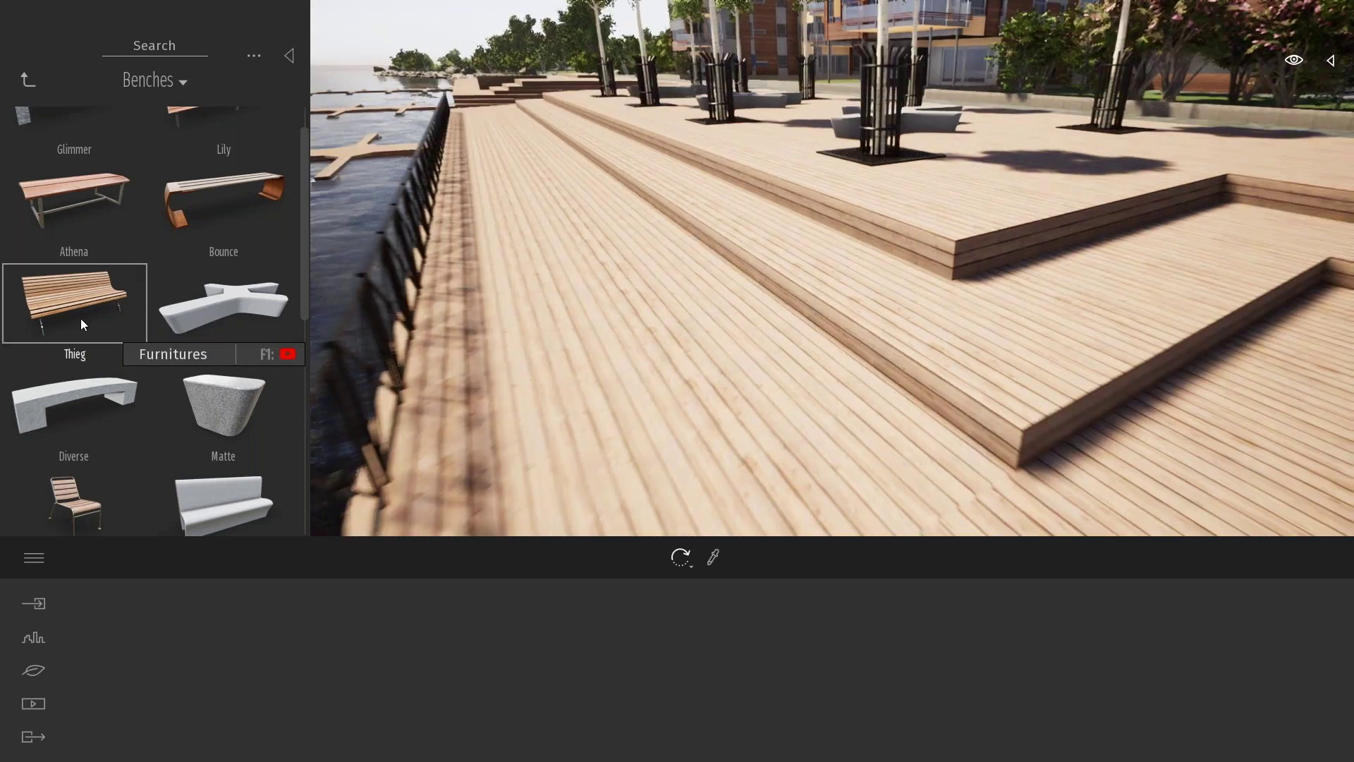
left_click_drag(80, 318, 922, 430)
left_click_drag(828, 431, 648, 267)
type("5")
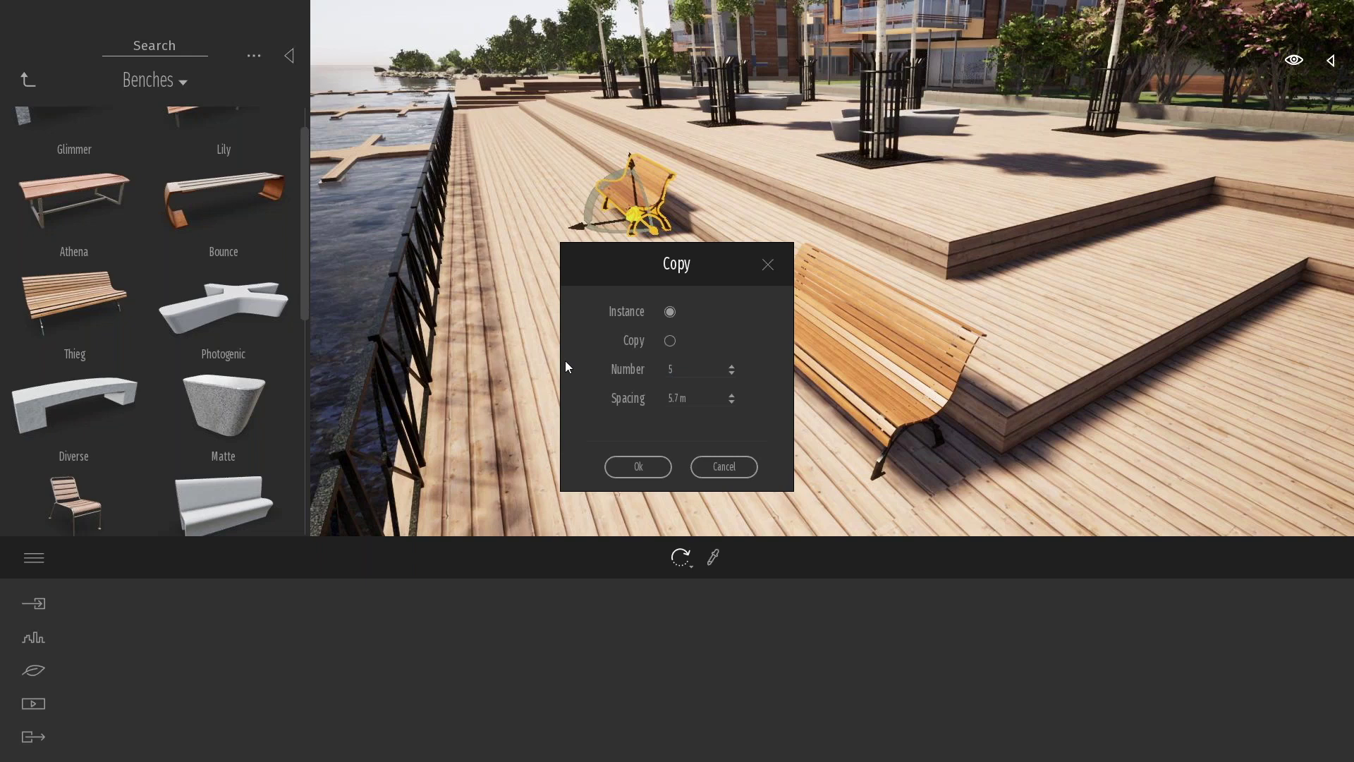
left_click(637, 466)
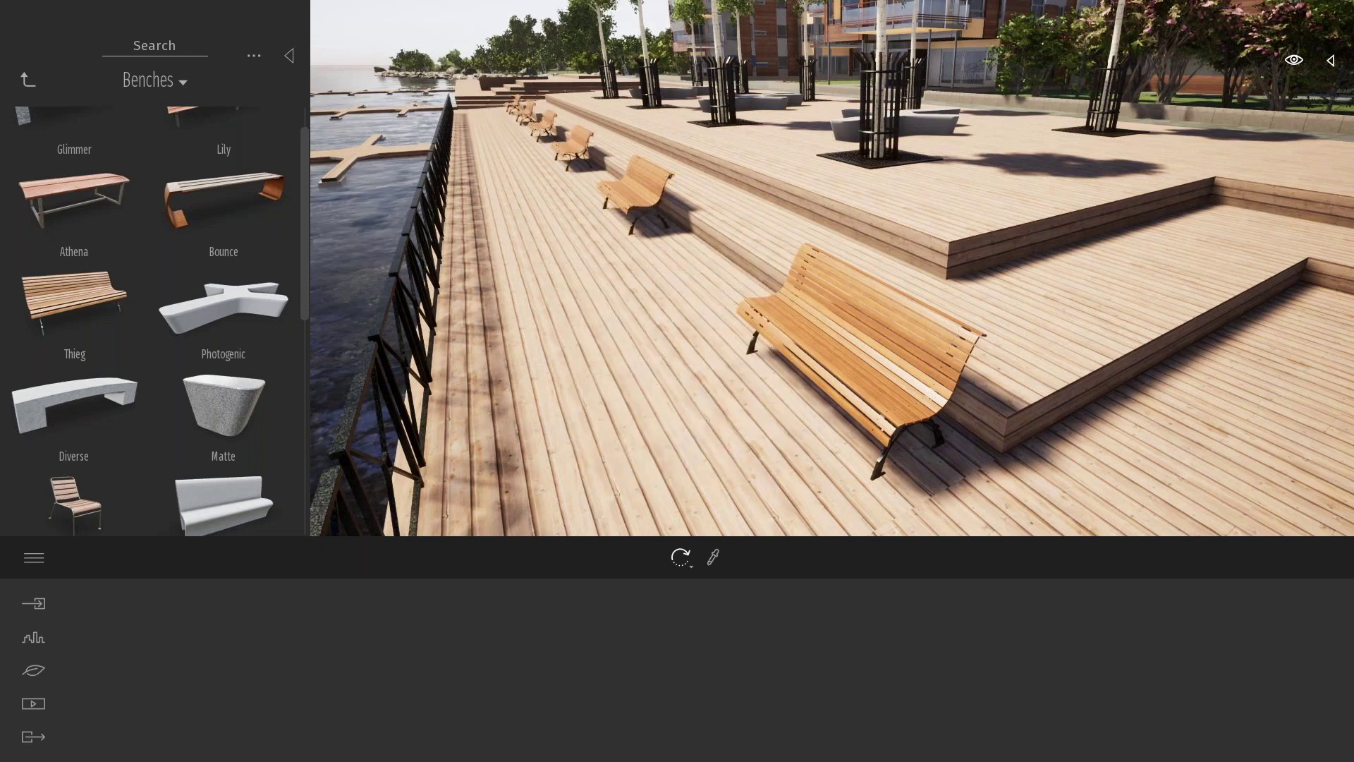
Place two Adil human characters side by side on the deck near the paved path and the railing.
key("s")
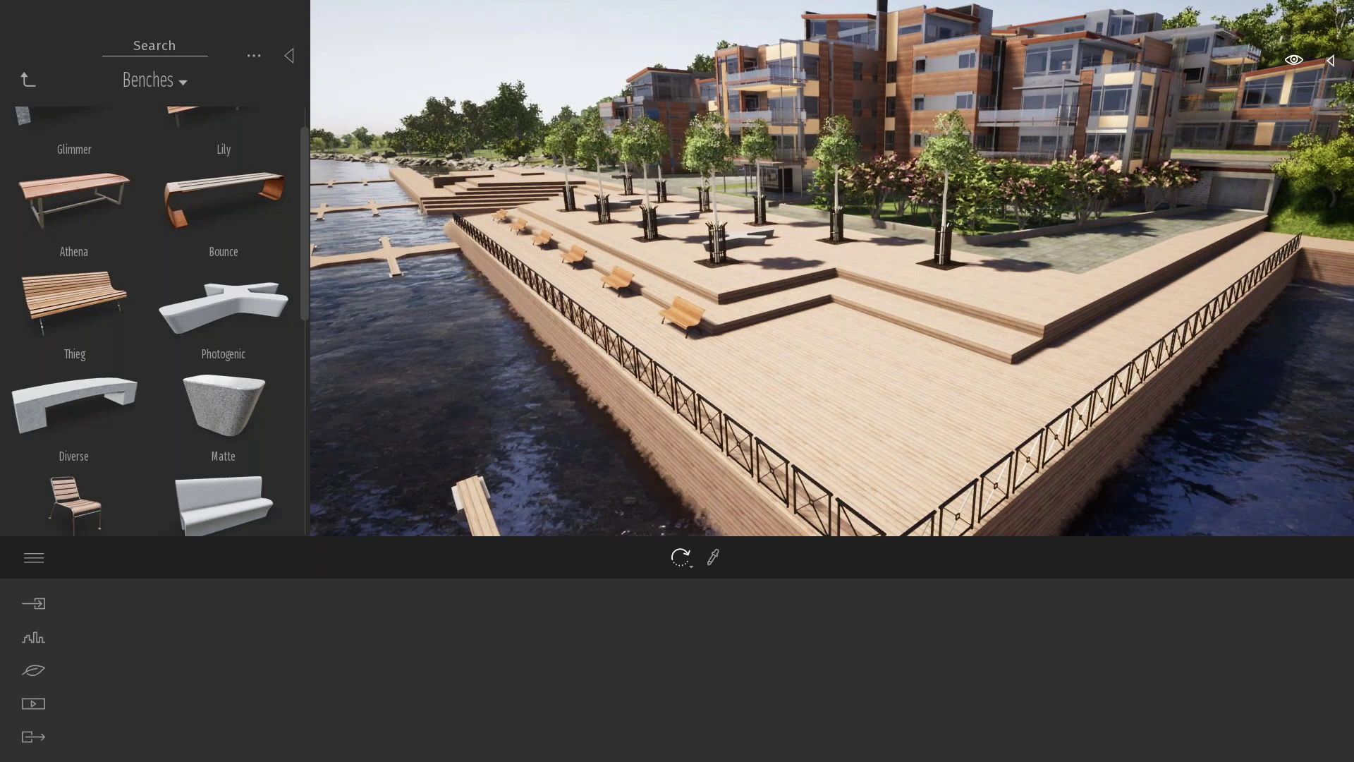
key("w")
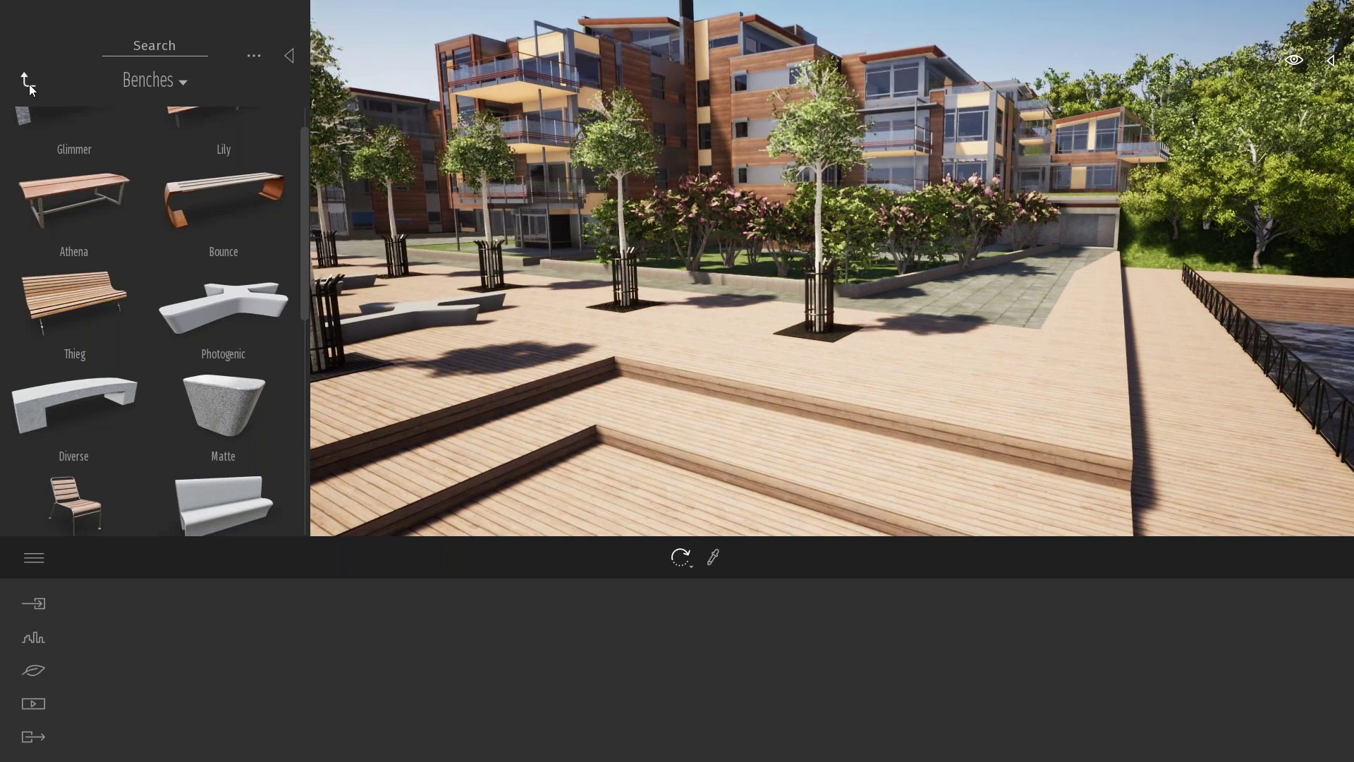
left_click(28, 82)
left_click(29, 82)
left_click(28, 84)
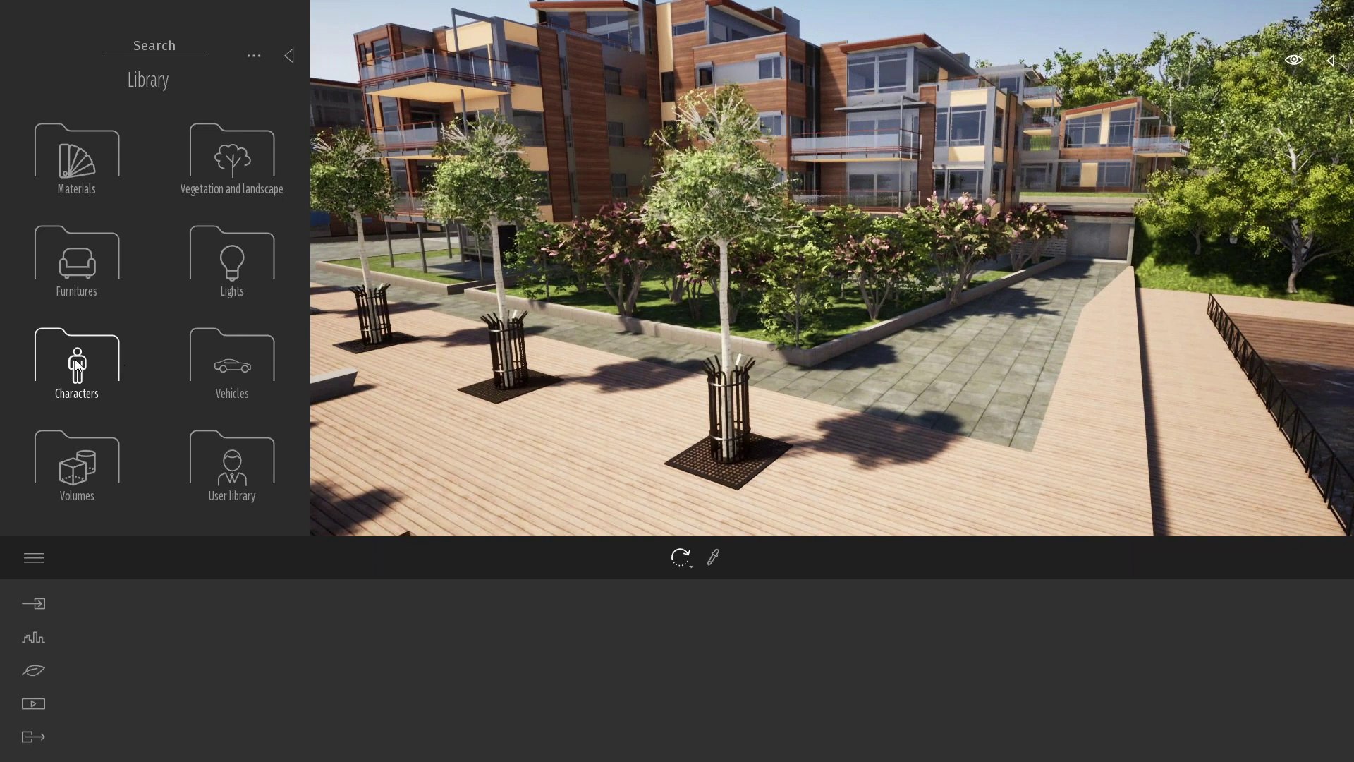
left_click(113, 359)
left_click(80, 147)
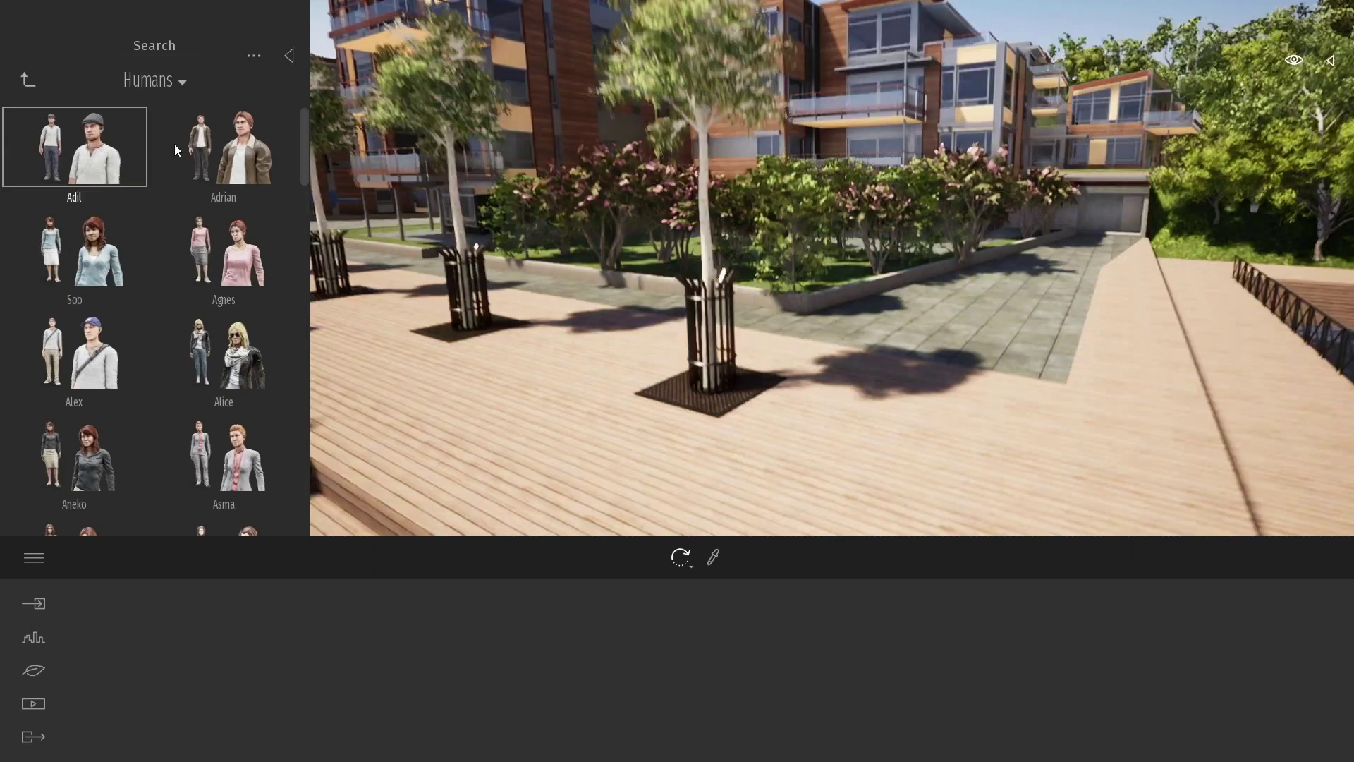
left_click_drag(76, 149, 1047, 328)
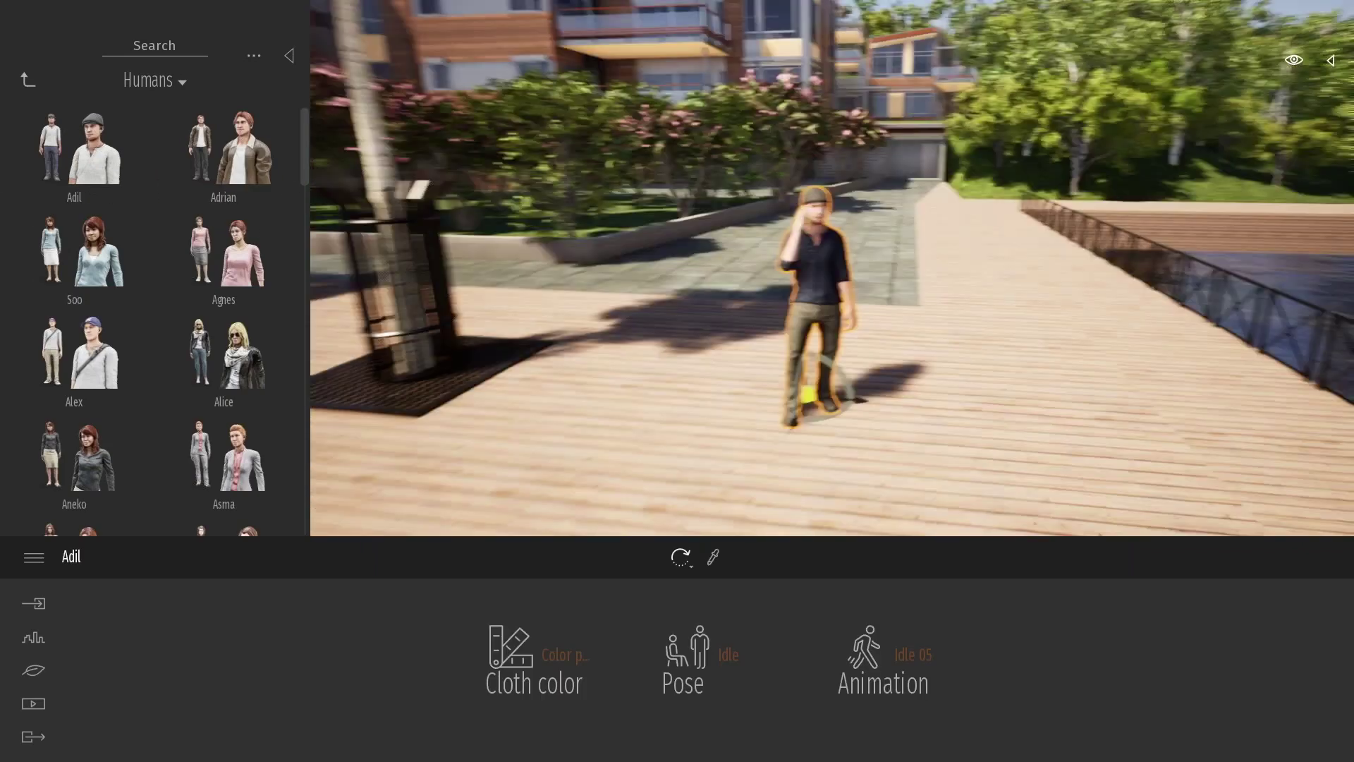
left_click_drag(85, 152, 833, 431)
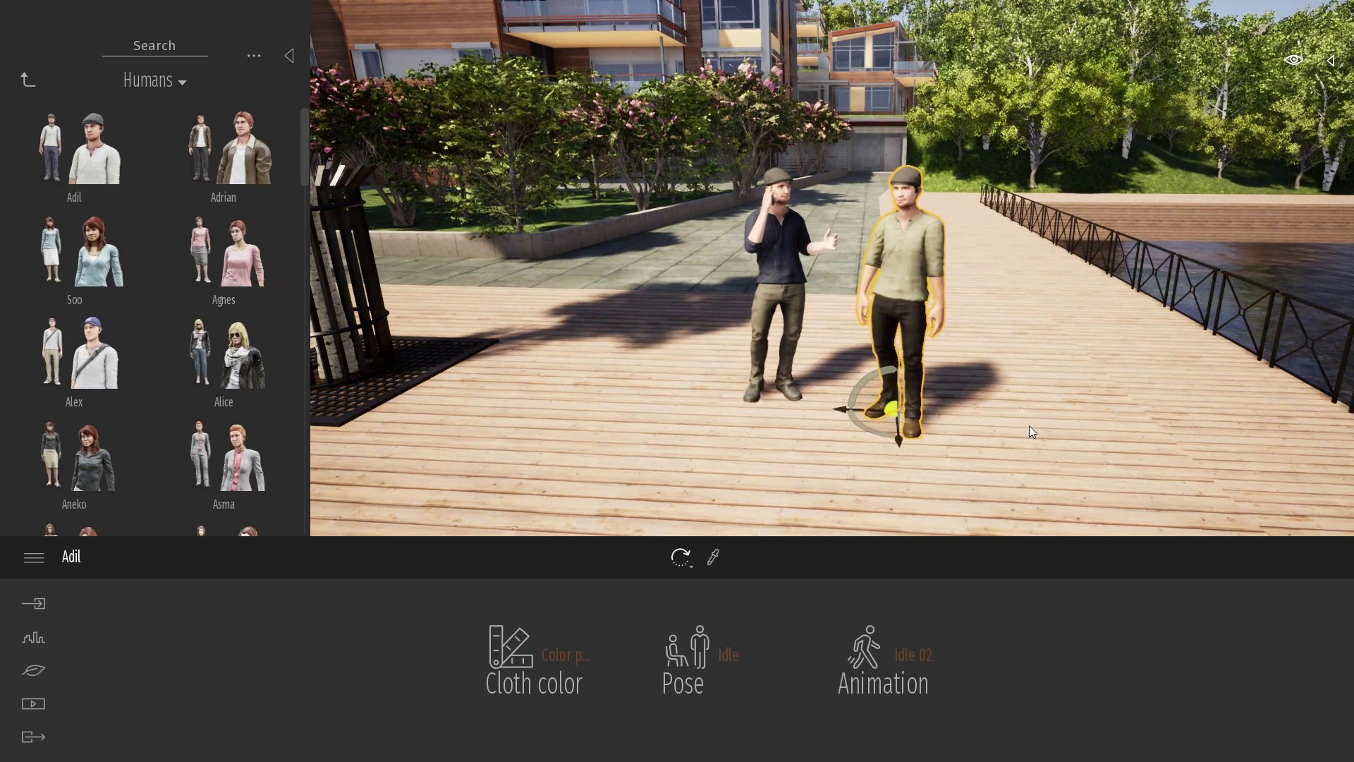
Try several cloth colors on the second Adil character and set it to Color preset 5.
scroll(1029, 425, "up", 2)
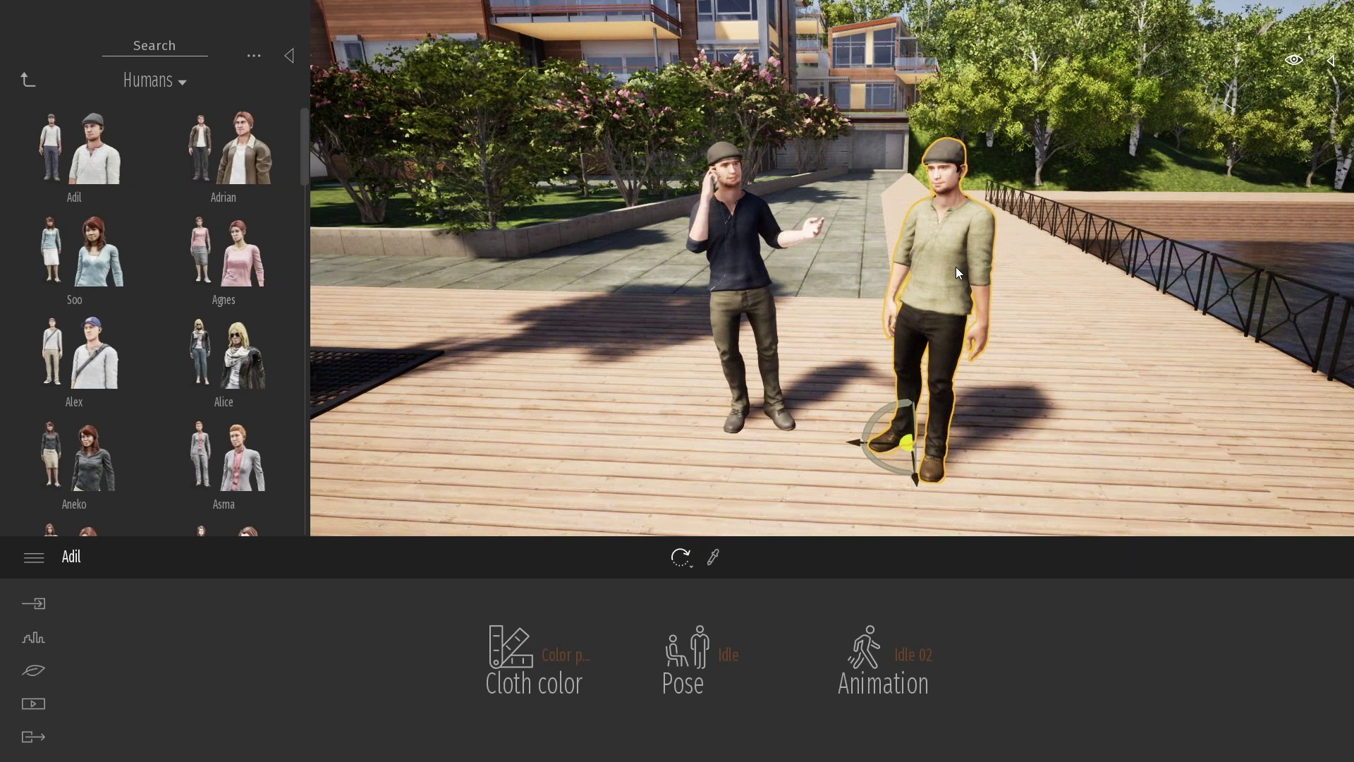
left_click(547, 658)
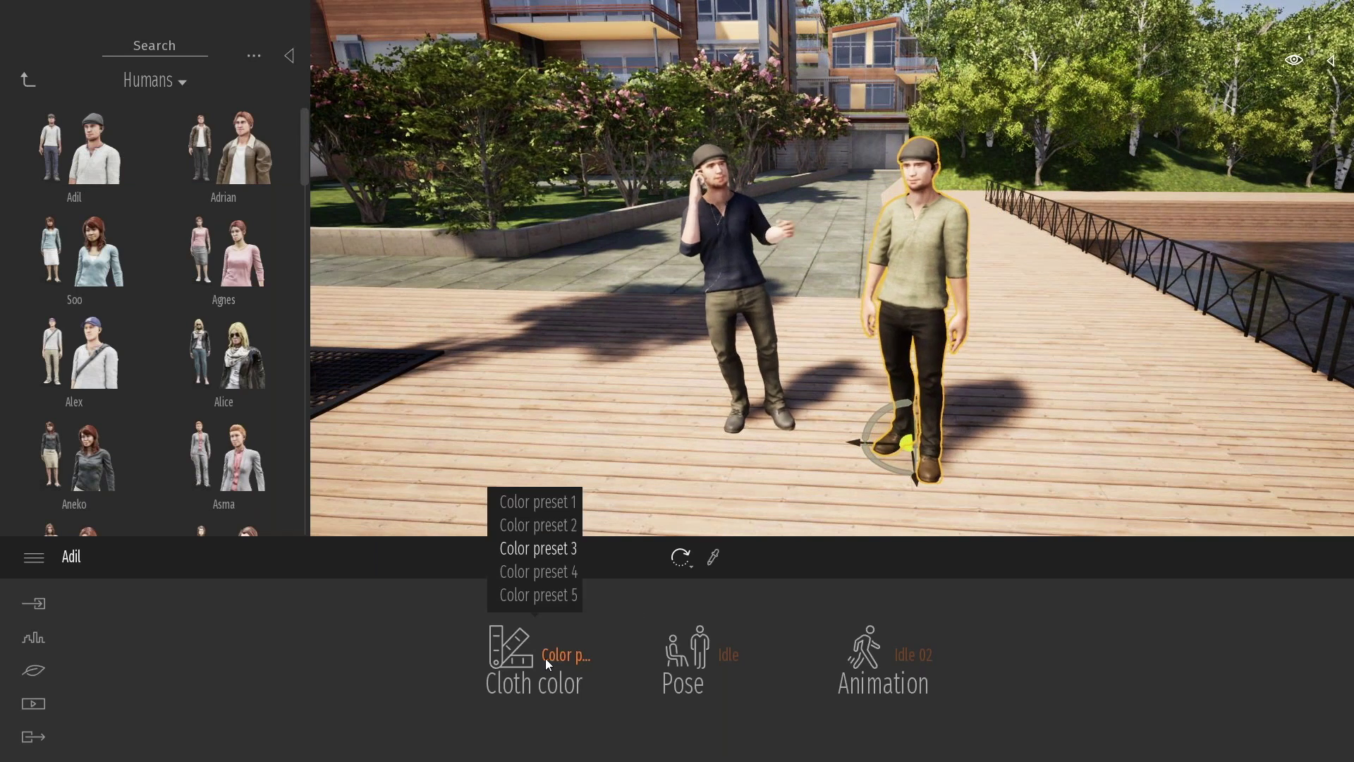
left_click(530, 523)
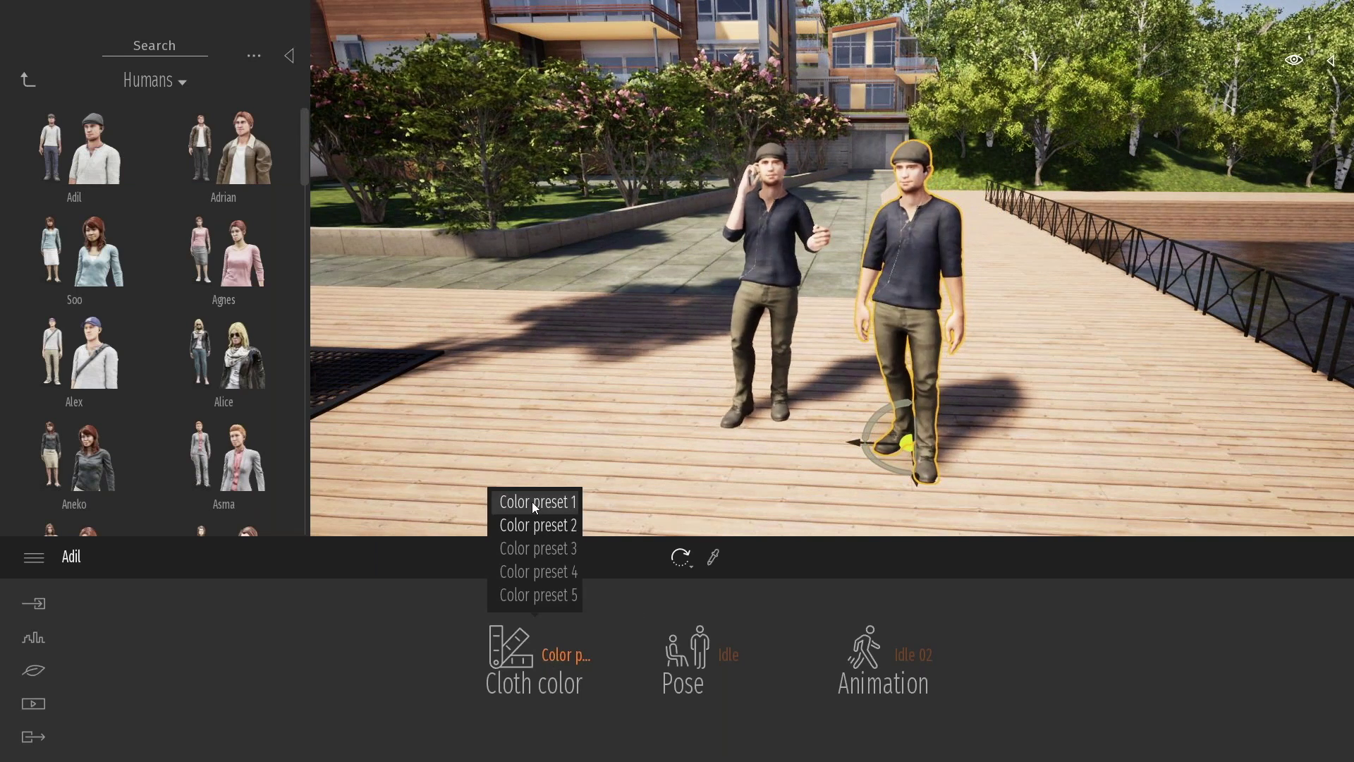
left_click(532, 502)
left_click(539, 575)
left_click(542, 601)
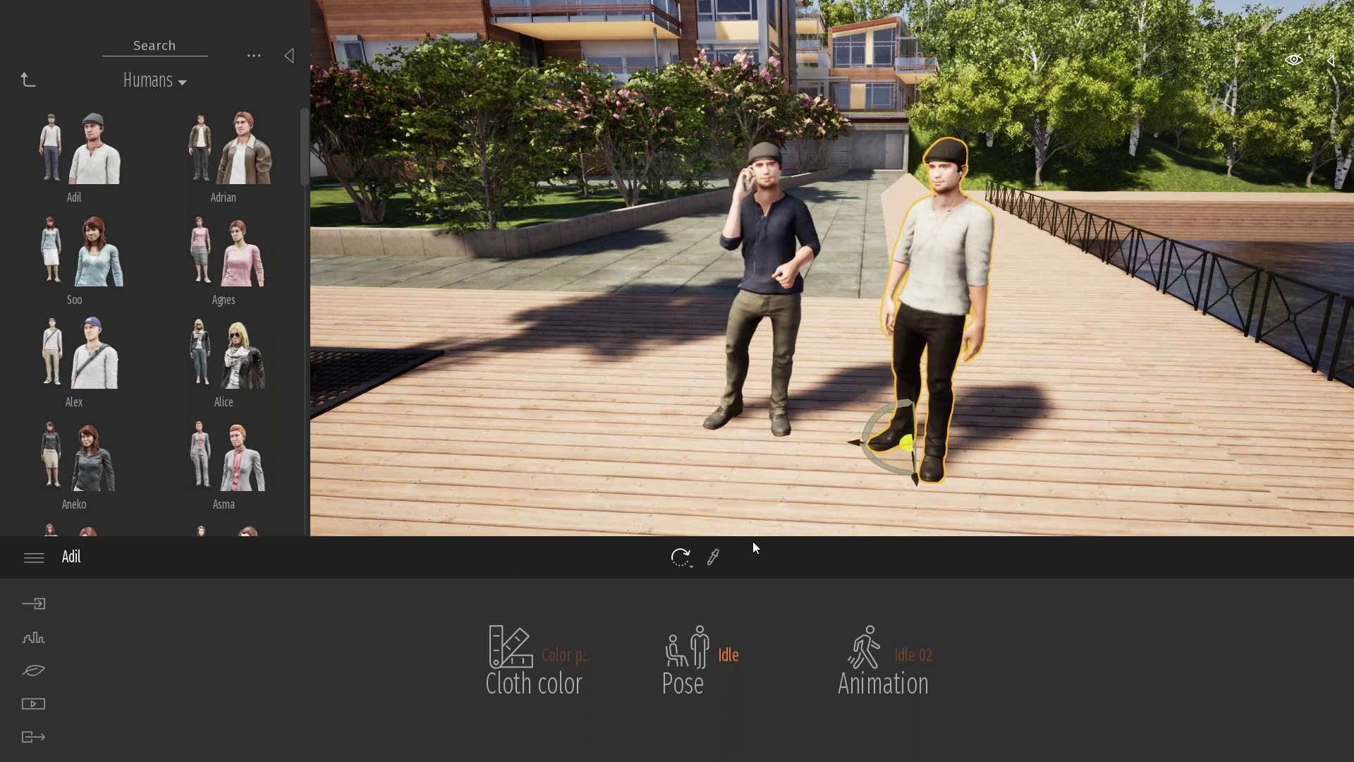
Set the second Adil character's pose to Sitting and seat him on one arm of the nearest Photogenic bench, then deselect him.
left_click(707, 650)
left_click(708, 503)
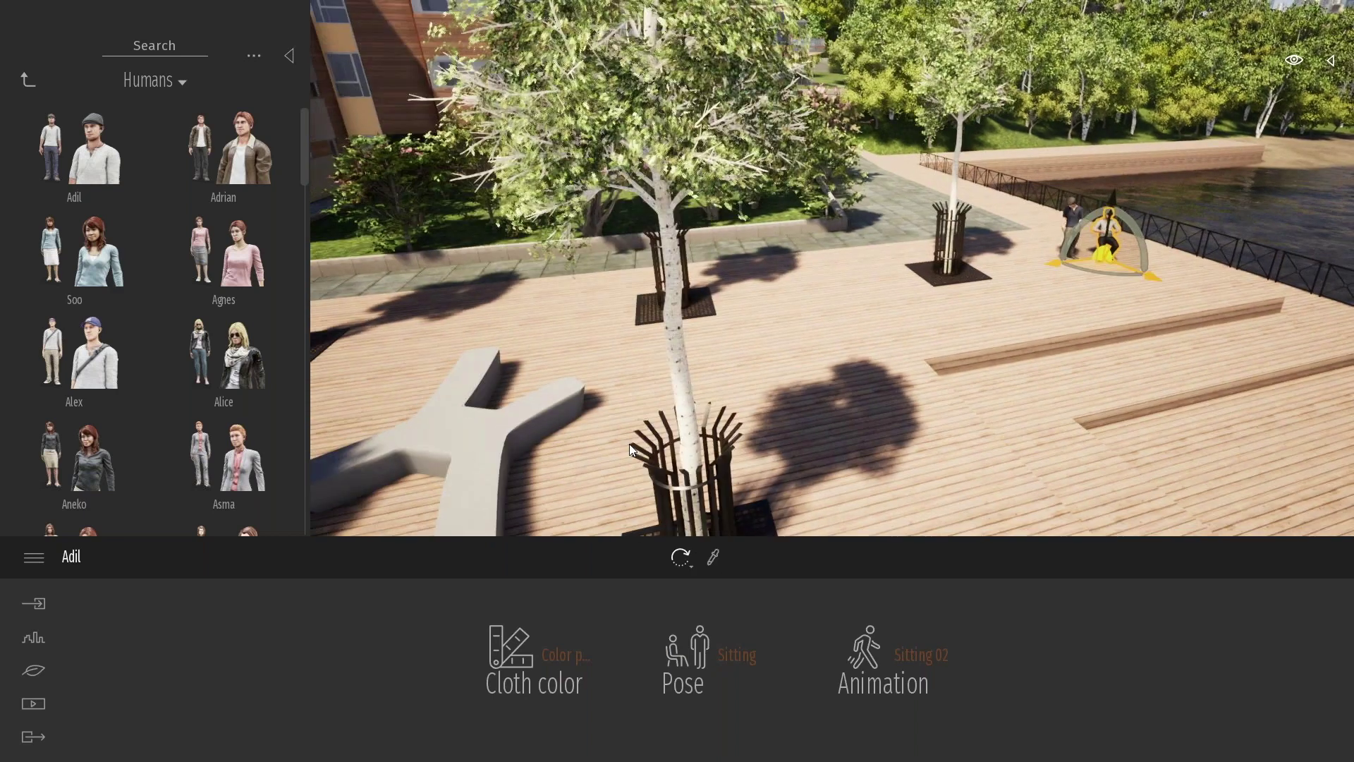
left_click_drag(629, 450, 555, 469)
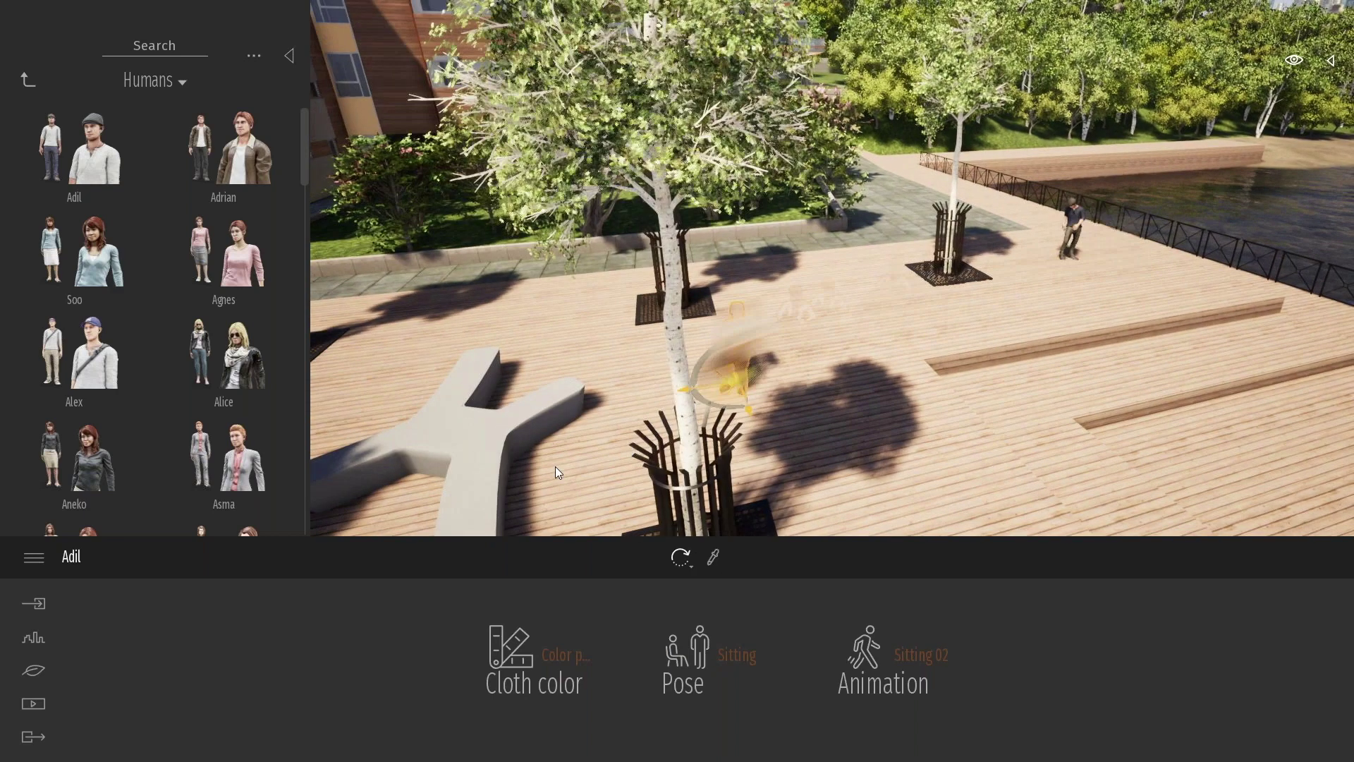
key("a")
key("s")
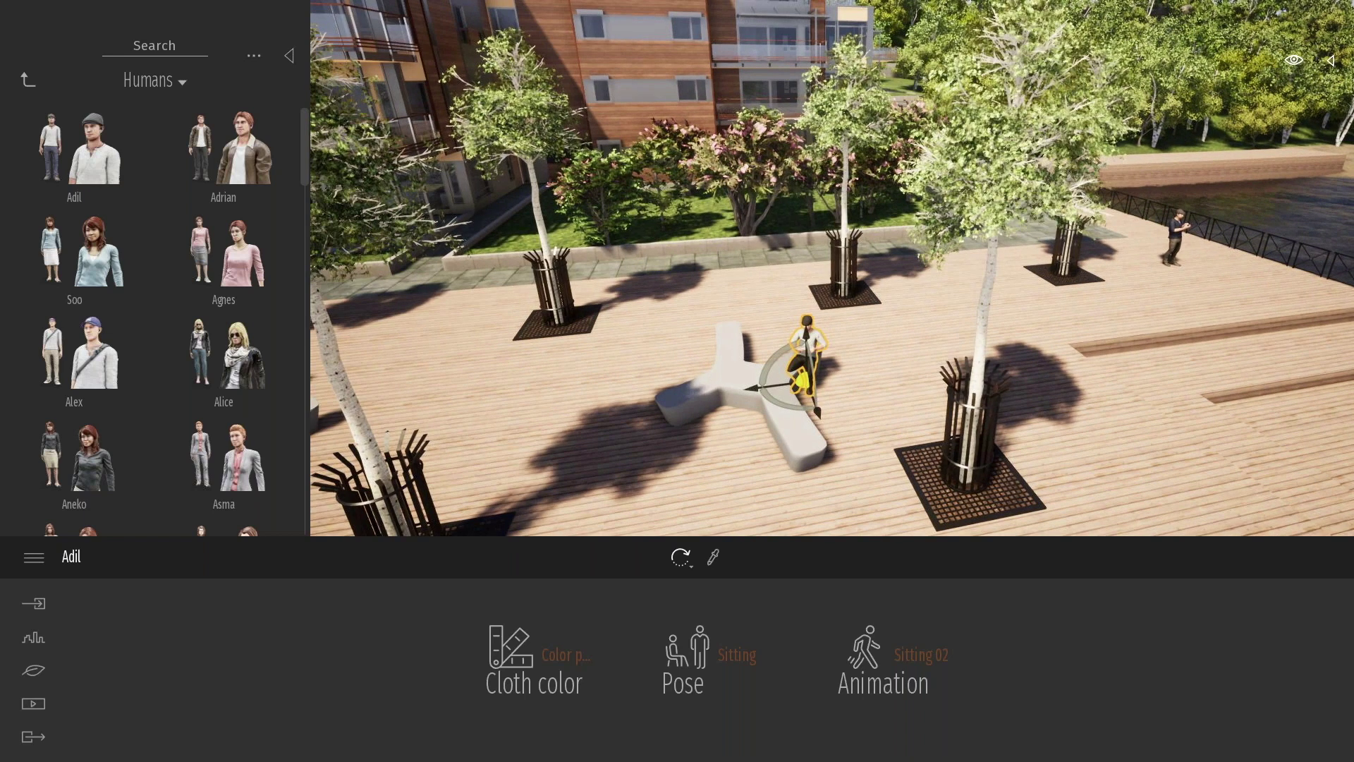
right_click_drag(556, 469, 582, 499)
right_click_drag(787, 374, 770, 388)
key("w")
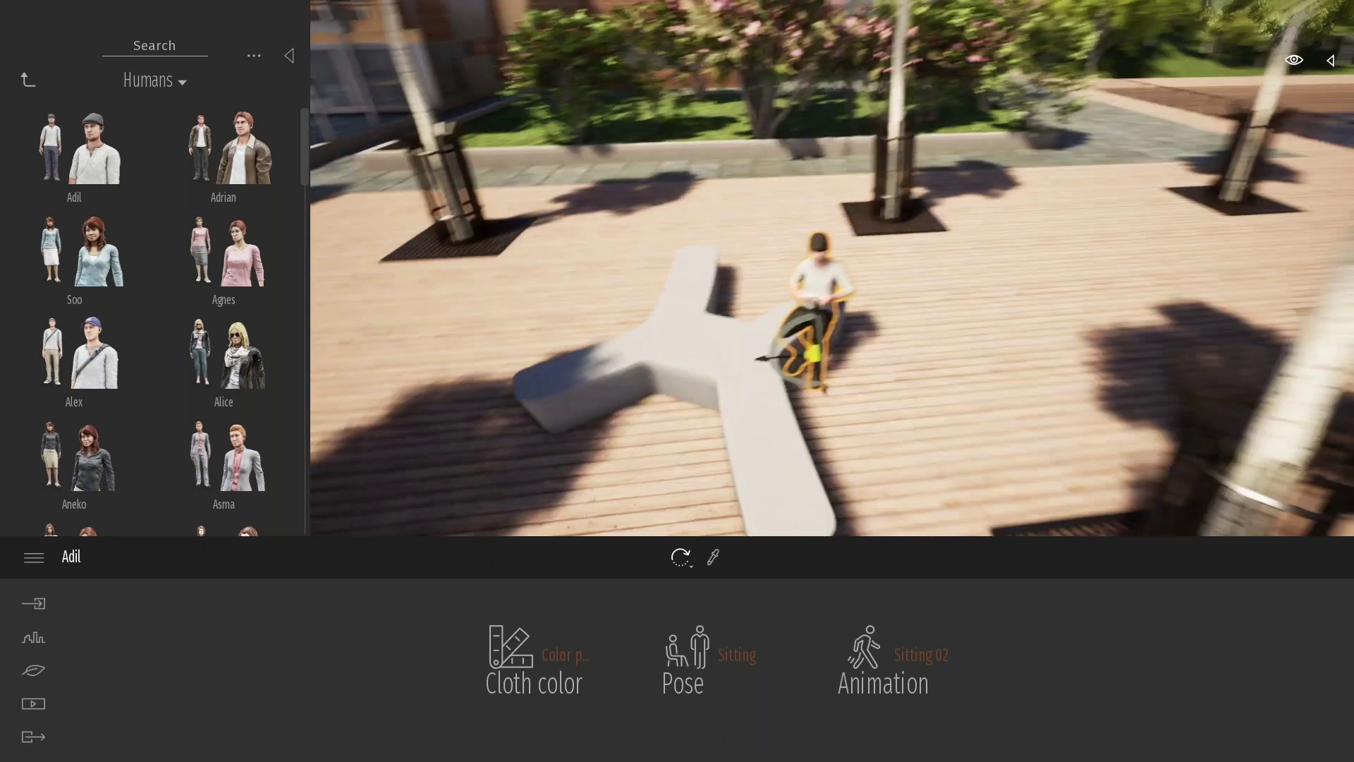
left_click_drag(844, 373, 803, 364)
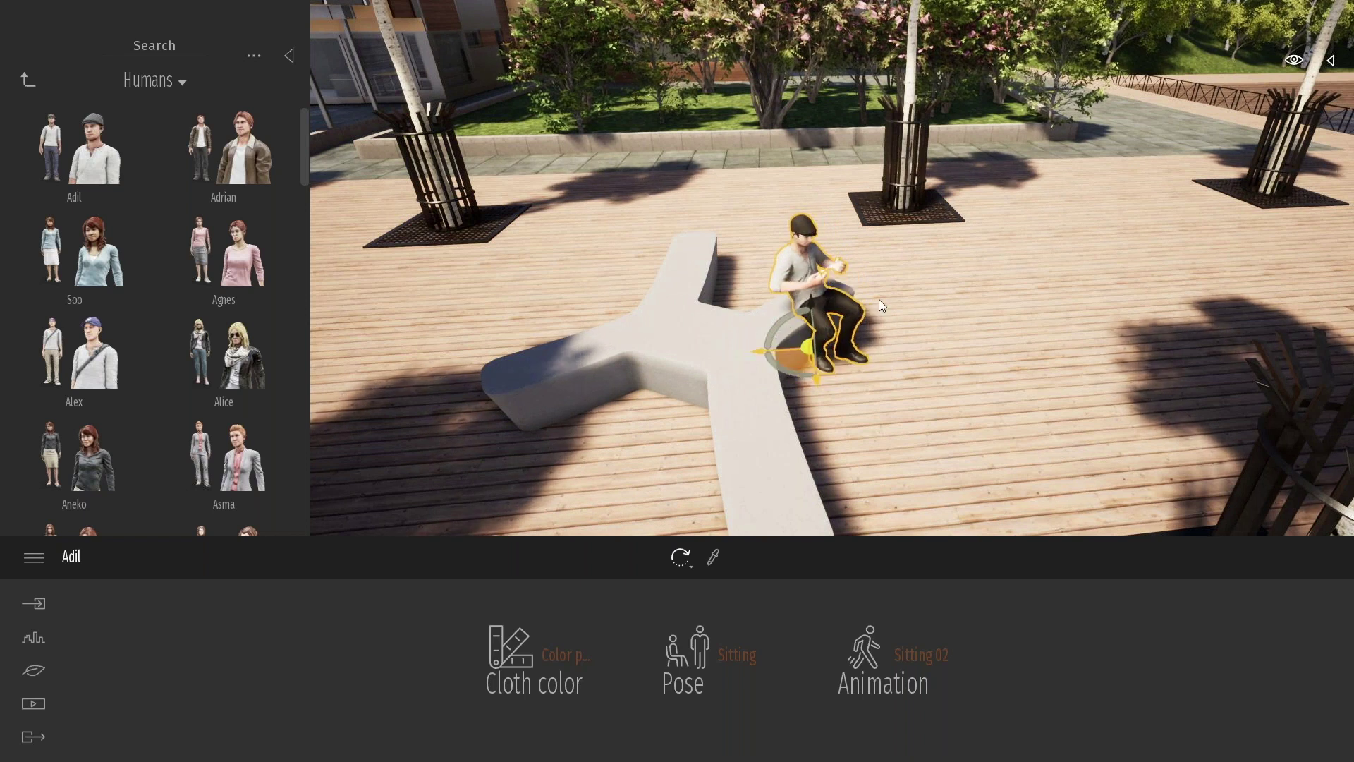
key("Escape")
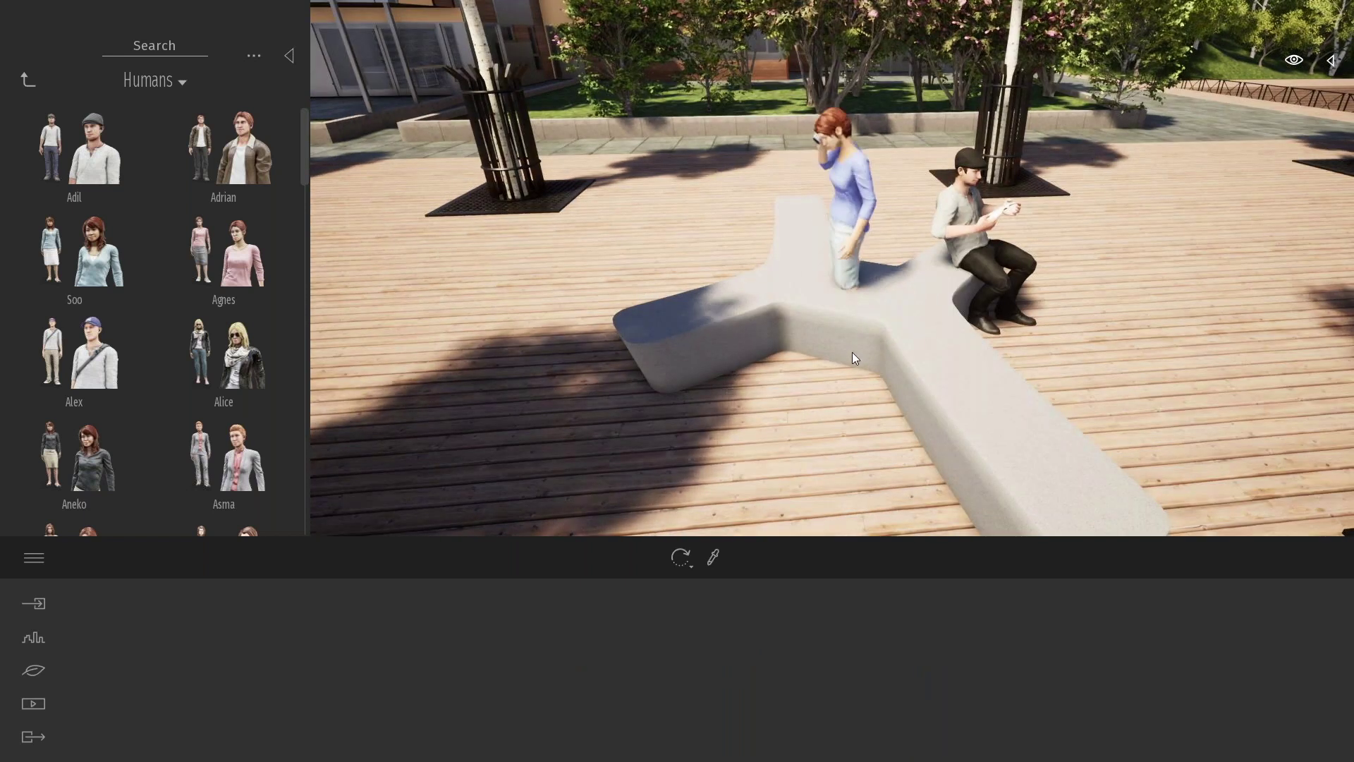
Place an Agnes character by the same bench, set her pose to Lying, and lay her along the bench's long arm.
left_click_drag(852, 353, 840, 409)
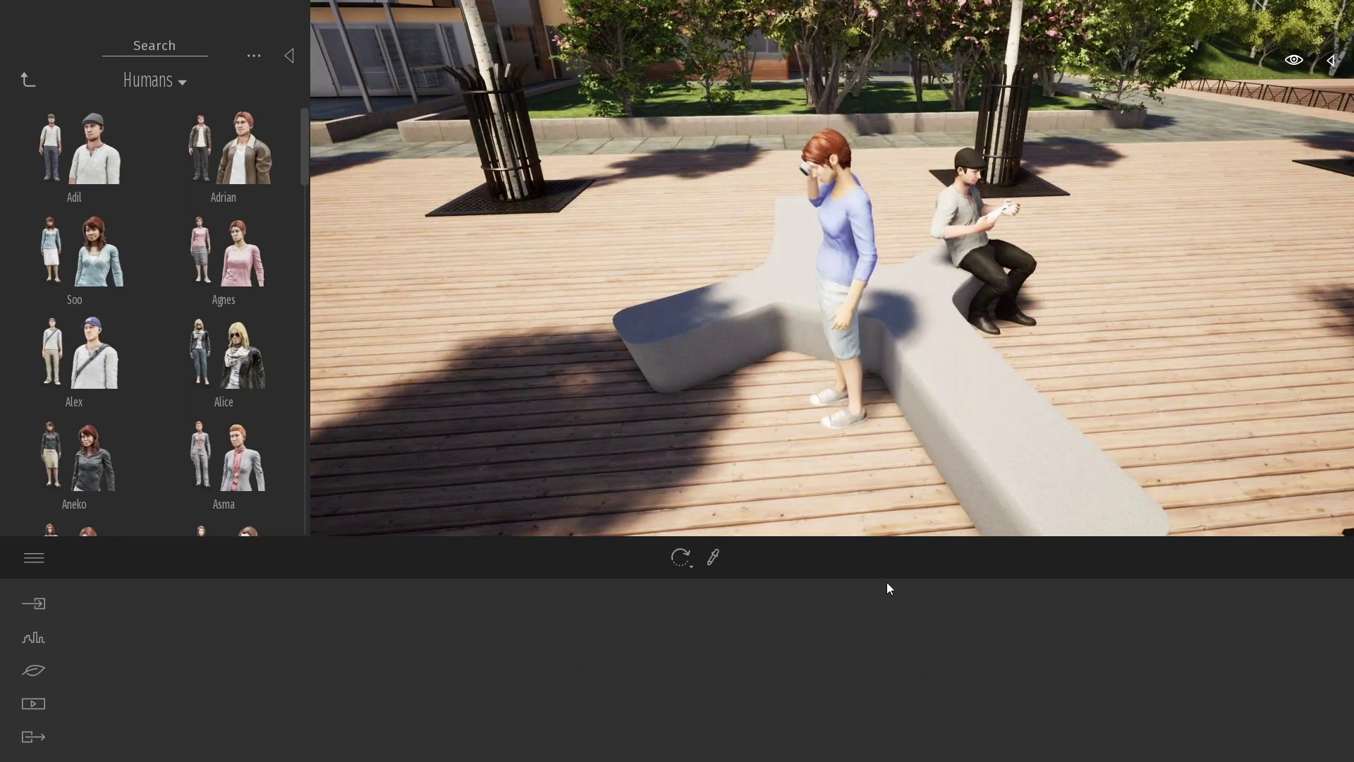
left_click(733, 659)
left_click(707, 526)
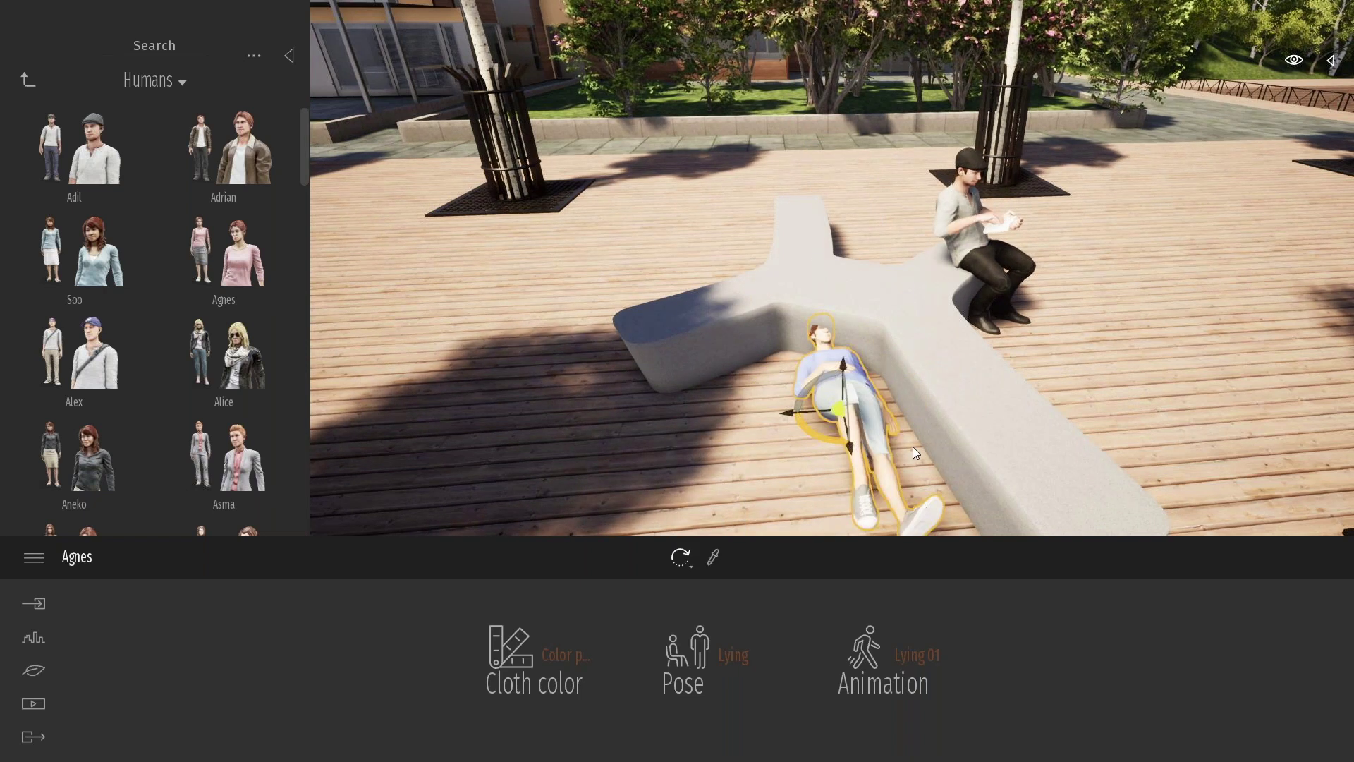
left_click_drag(832, 430, 983, 309)
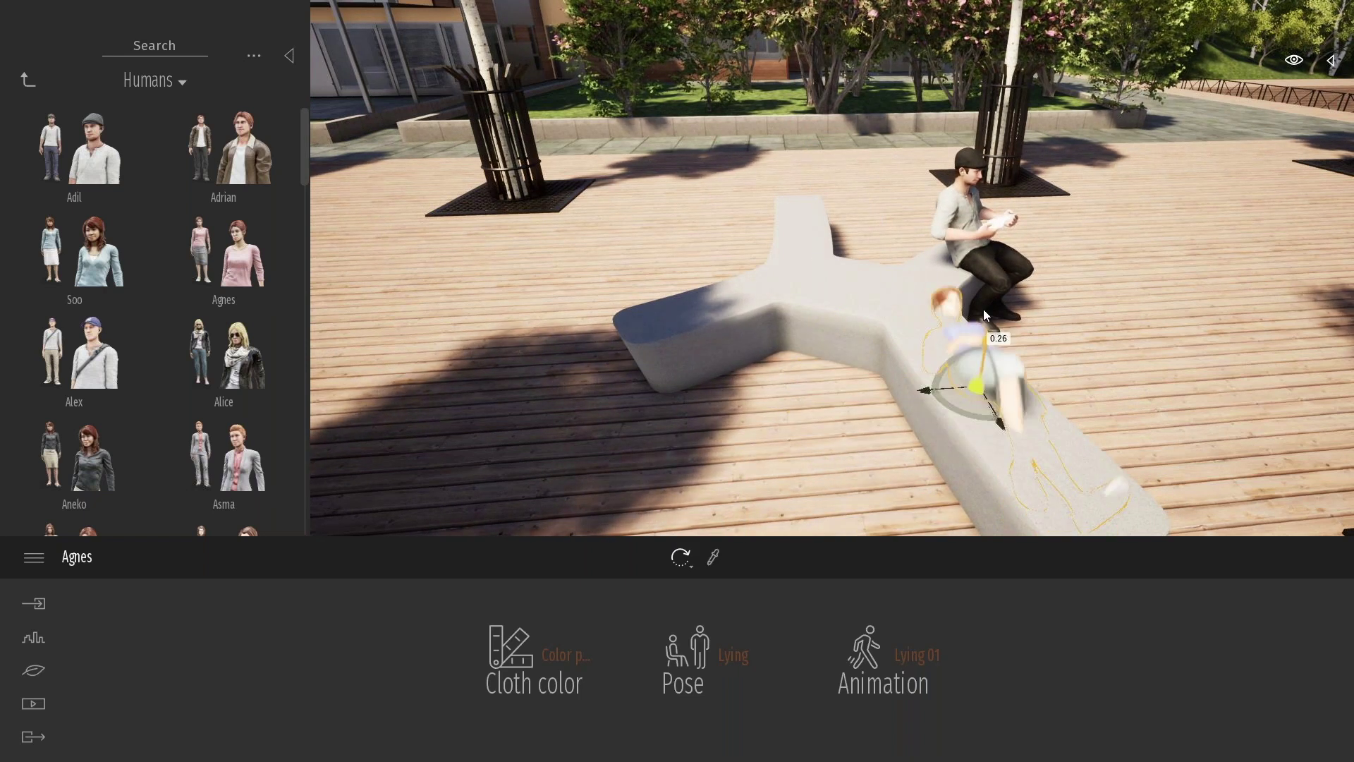
left_click_drag(978, 378, 967, 373)
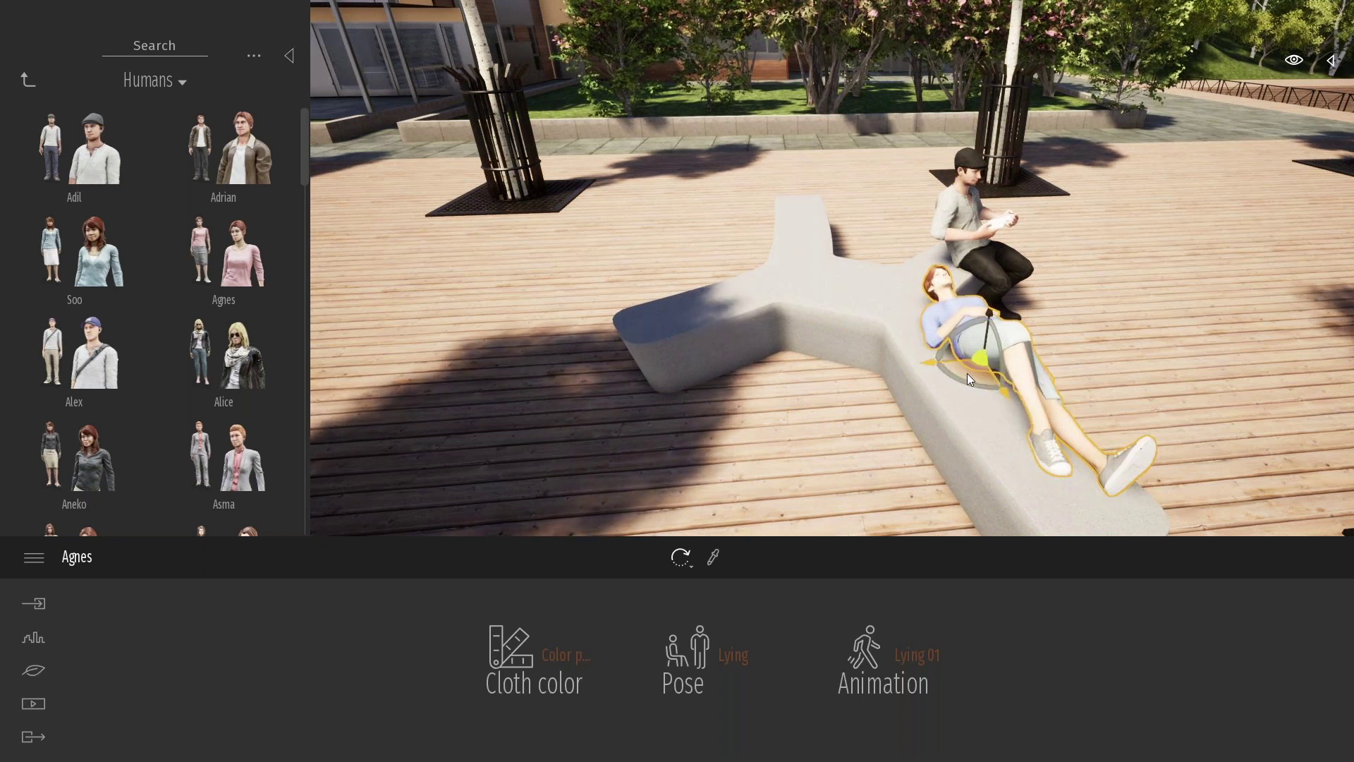
key("Escape")
Deselect the lying Agnes character and open the Groups collection in the Characters library.
key("s")
right_click_drag(1086, 337, 762, 286)
key("d")
key("a")
key("d")
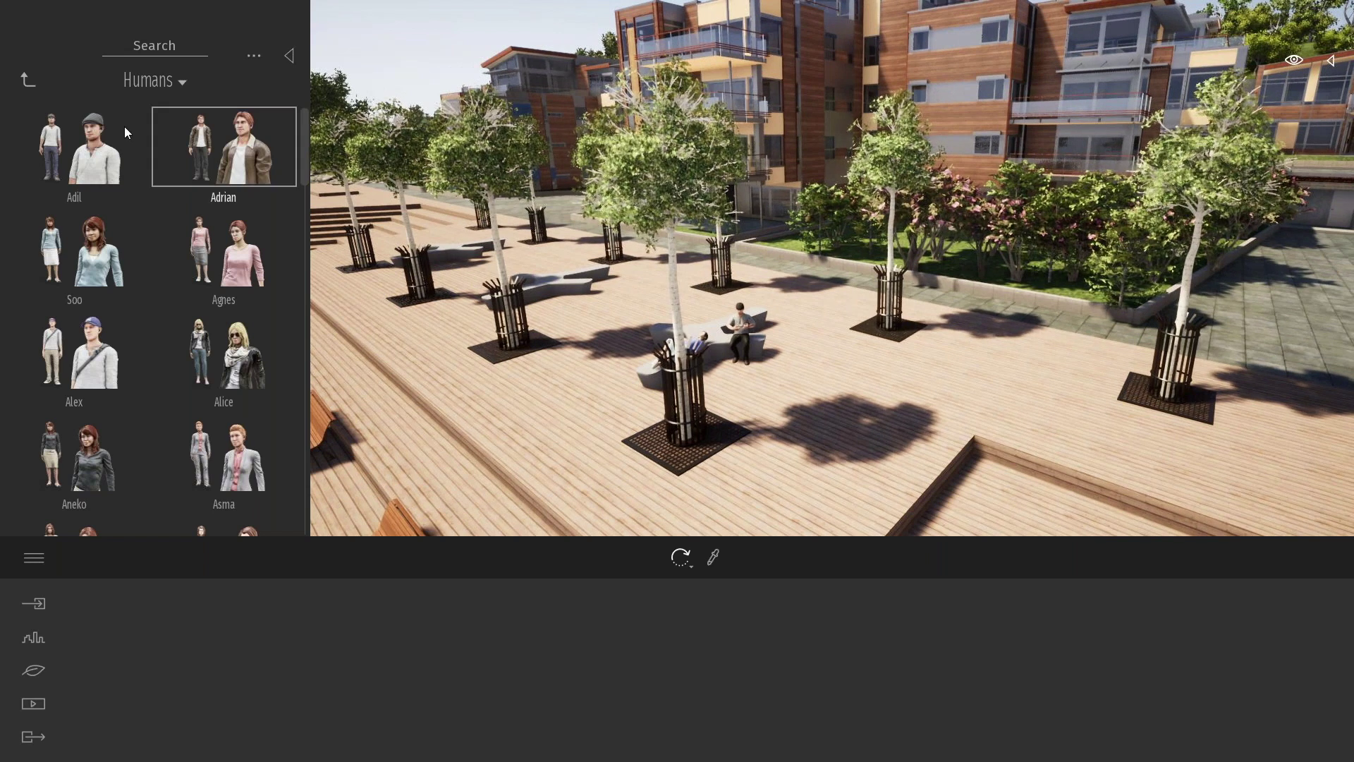
left_click(25, 81)
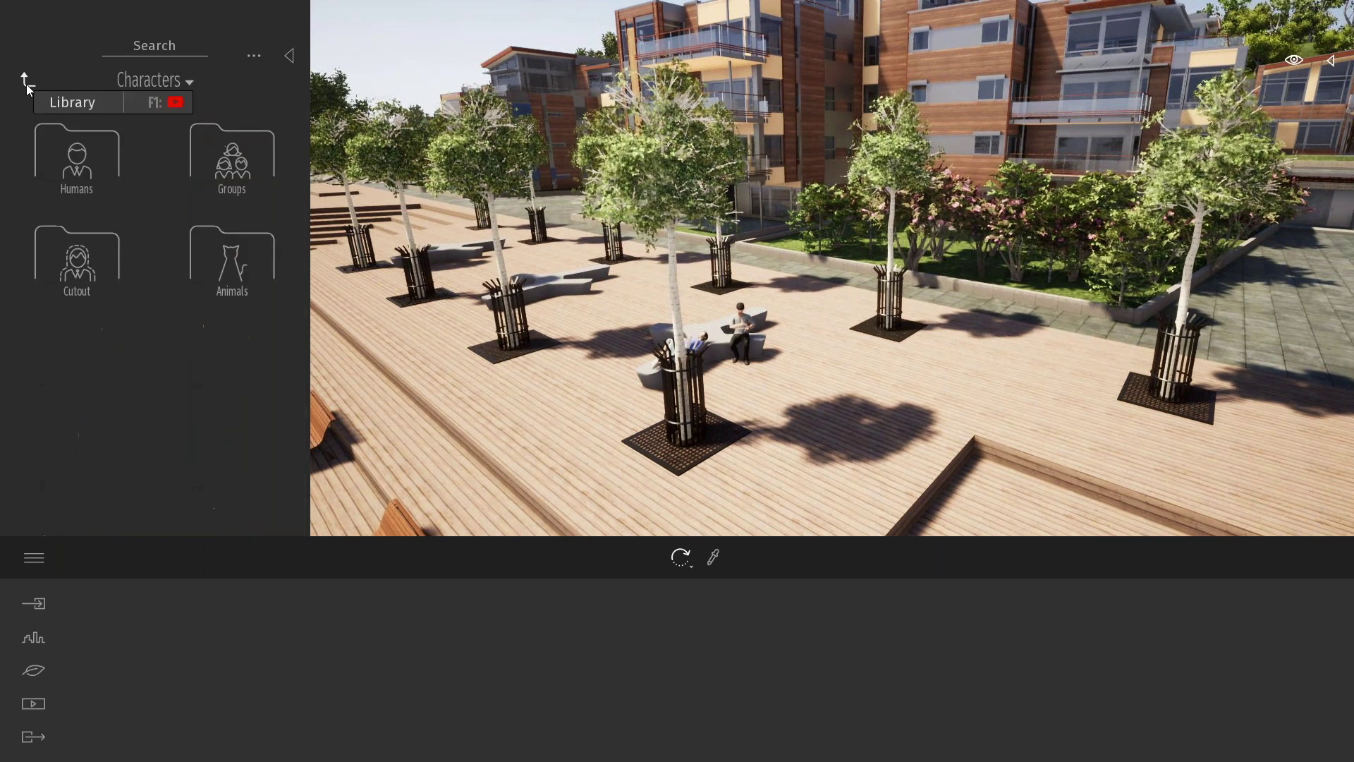
left_click(165, 135)
Place several Group02 people groups on the lower deck beside the stepped edge and the wooden bench.
right_click_drag(514, 322, 606, 326)
key("s")
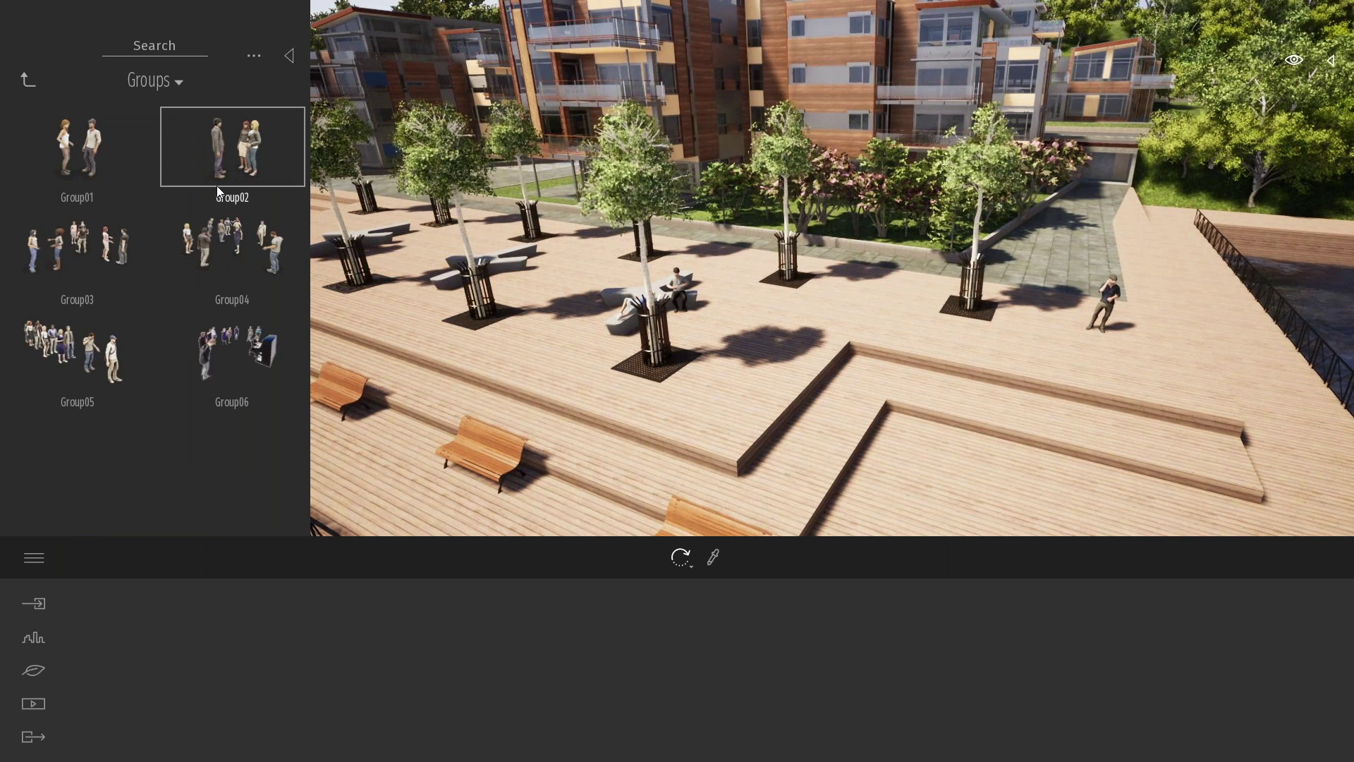
key("w")
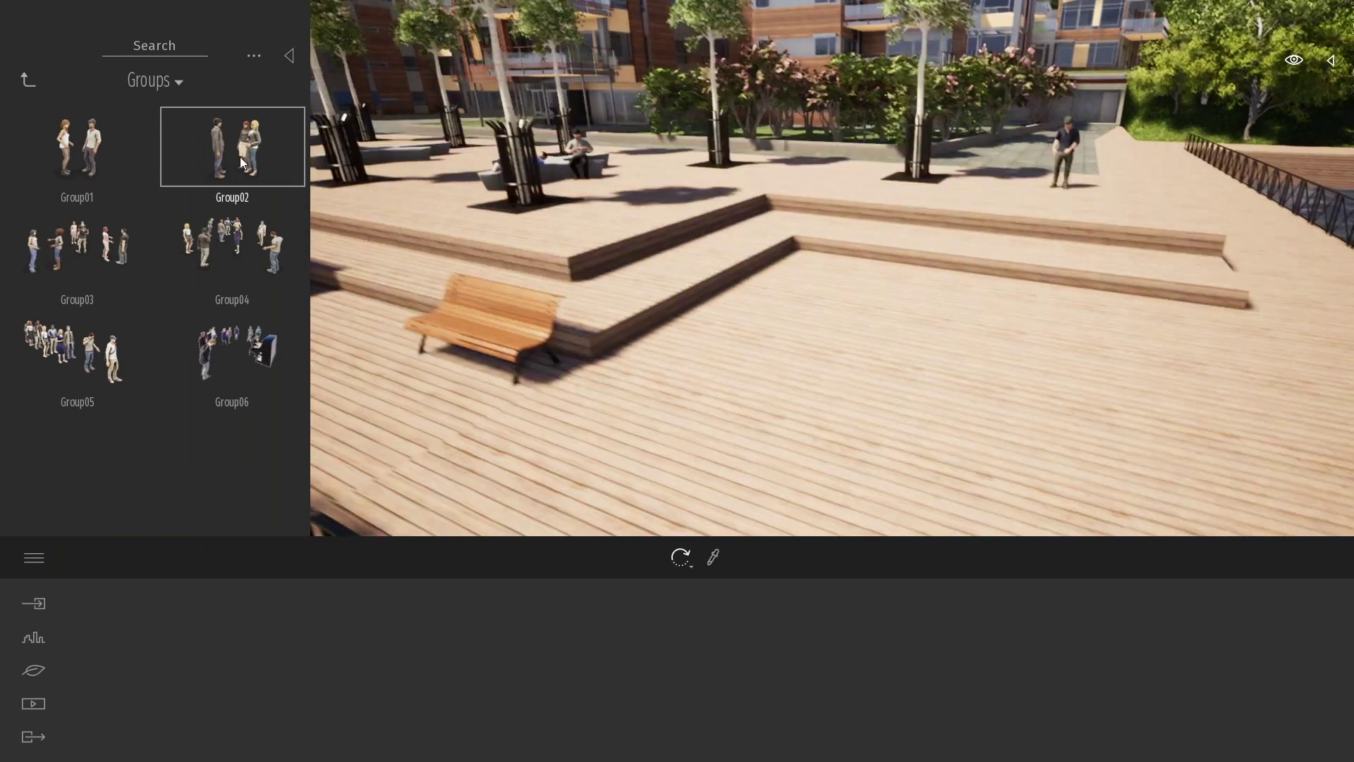
left_click(804, 313)
left_click(995, 380)
key("s")
key("d")
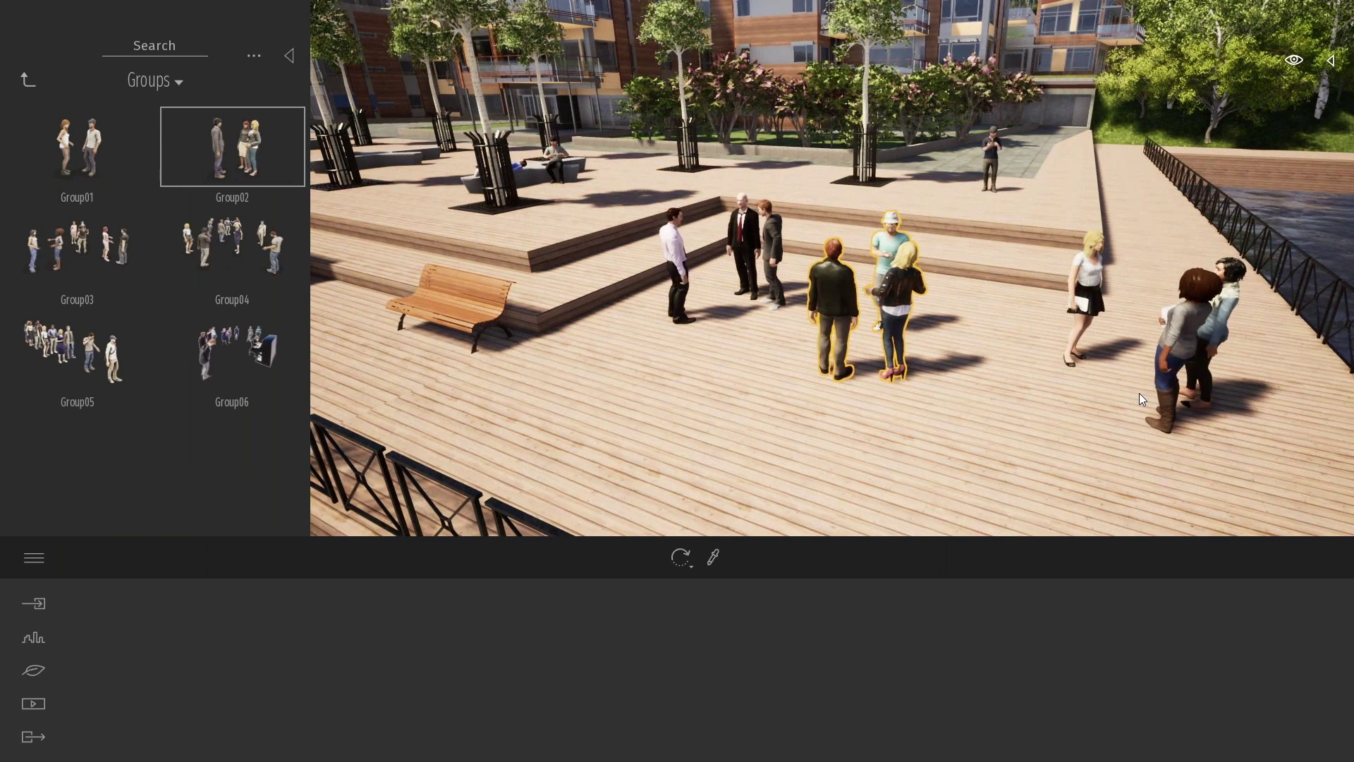
left_click(1139, 395)
Place more Group02 groups farther along the promenade deck, among the trees and Photogenic benches.
mouse_move(1044, 419)
right_mouse_down()
mouse_move(1030, 422)
mouse_move(1045, 418)
right_mouse_up()
key("a")
key("s")
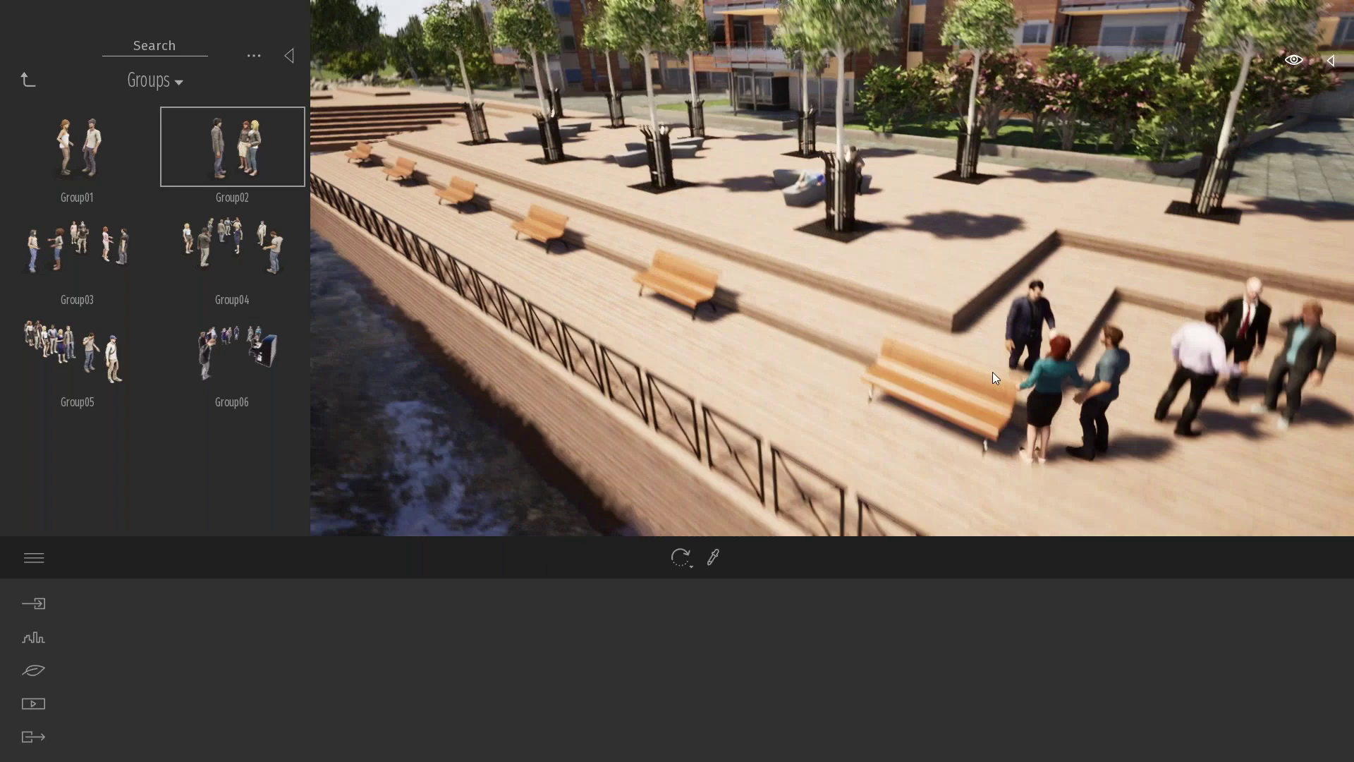
left_click(614, 263)
left_click(603, 206)
Place Group02 groups on the corner building's upper balcony and on the roof terraces behind it.
mouse_move(792, 222)
right_mouse_down()
mouse_move(811, 225)
mouse_move(788, 212)
right_mouse_up()
key("w")
key("e")
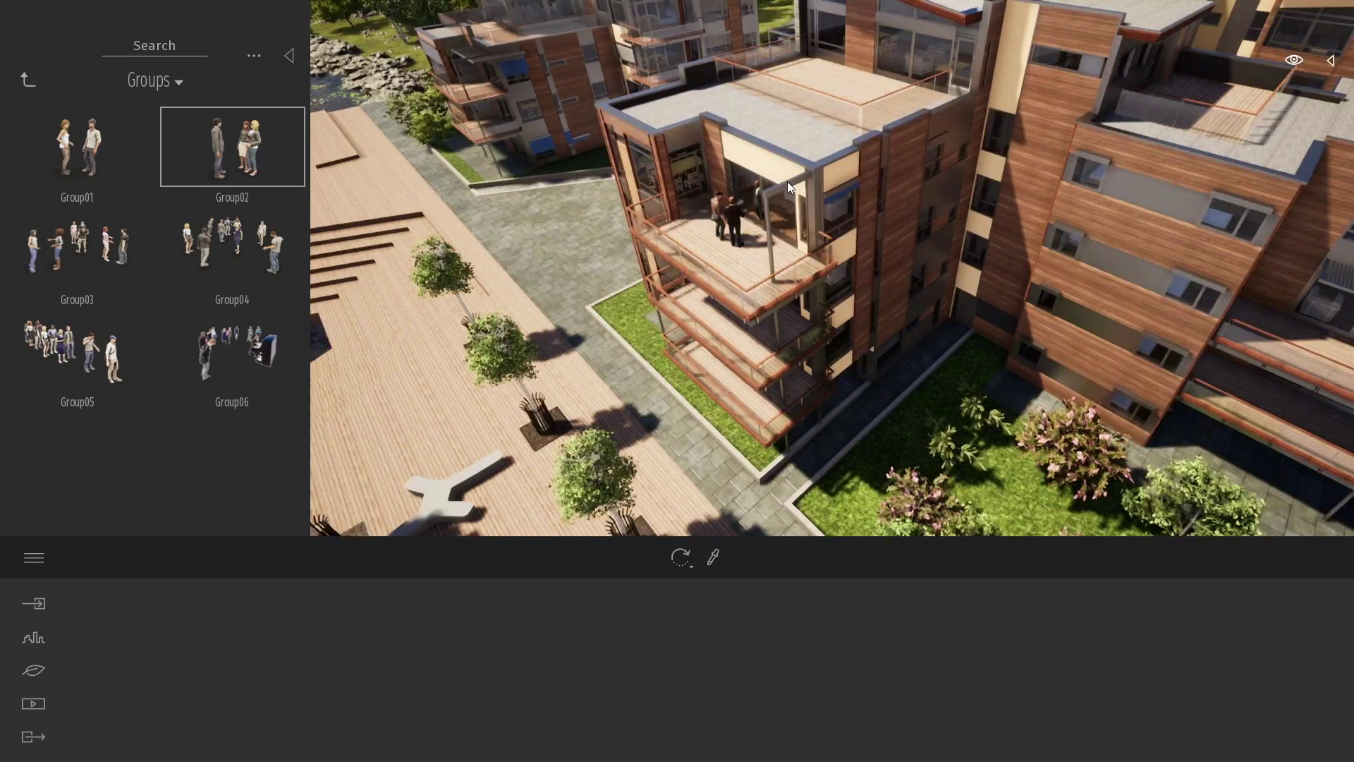
left_click(744, 230)
key("w")
left_click(834, 146)
left_click(1146, 156)
Add Group02 groups to the neighbouring building's balcony above the garden and to the road beyond it.
key("d")
right_click_drag(1122, 240, 1116, 244)
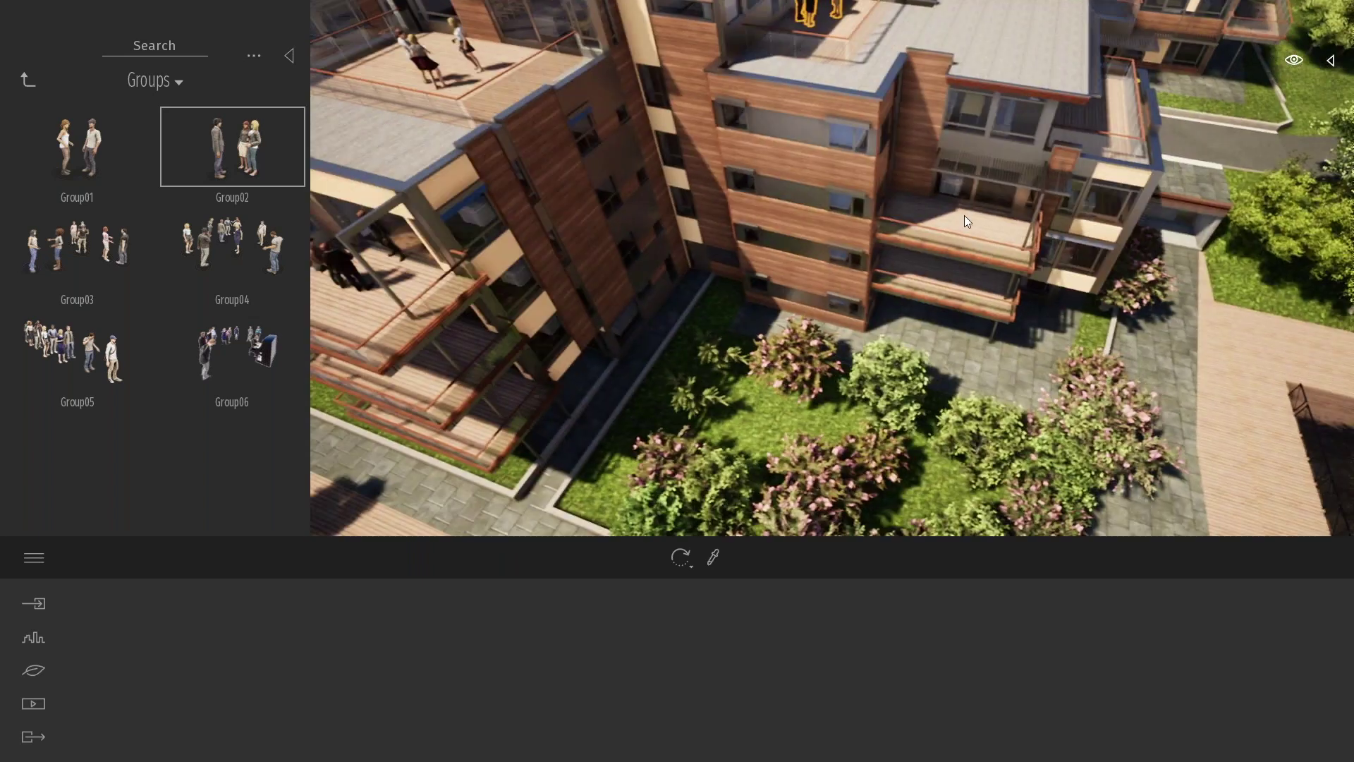
left_click(967, 228)
key("d")
left_click(1176, 84)
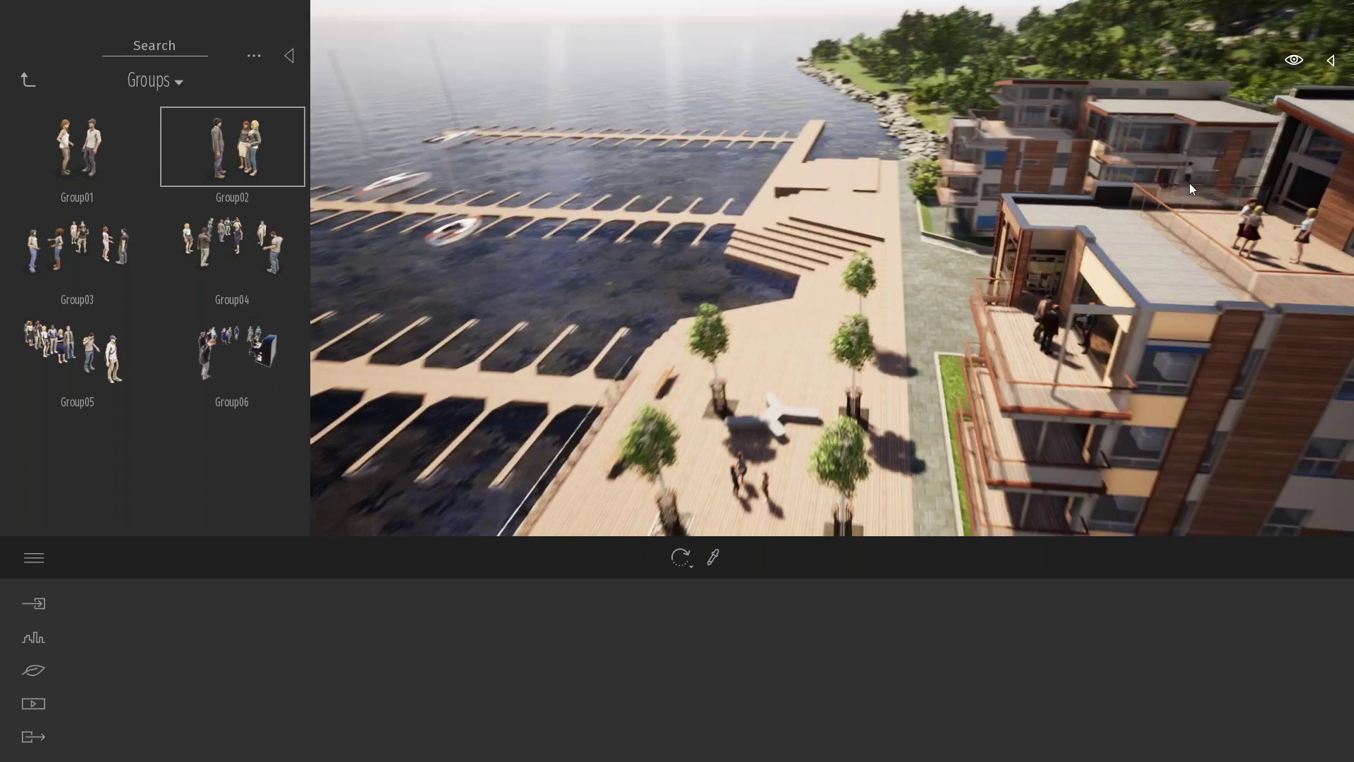
Place Group02 groups on the far end of the stepped deck and on the adjoining boat dock.
key("w")
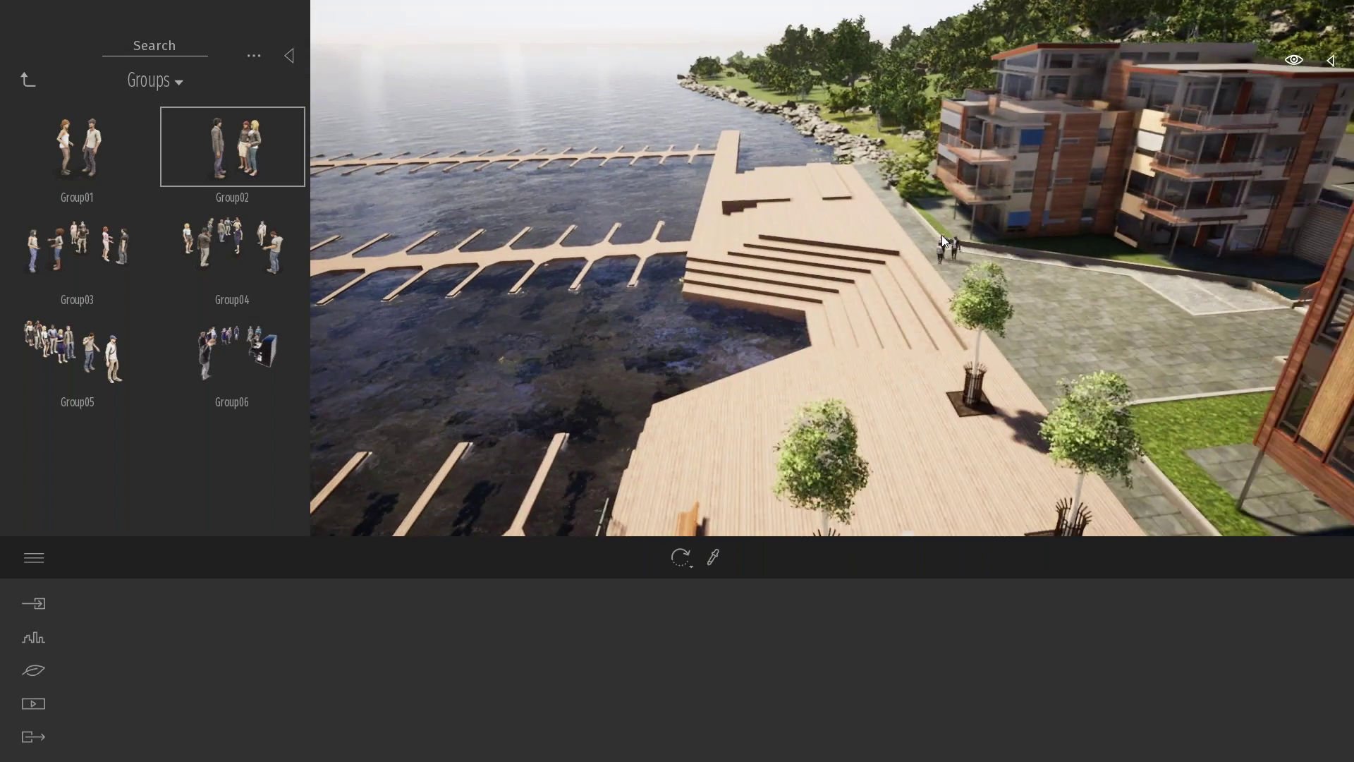
left_click(801, 187)
left_click(717, 225)
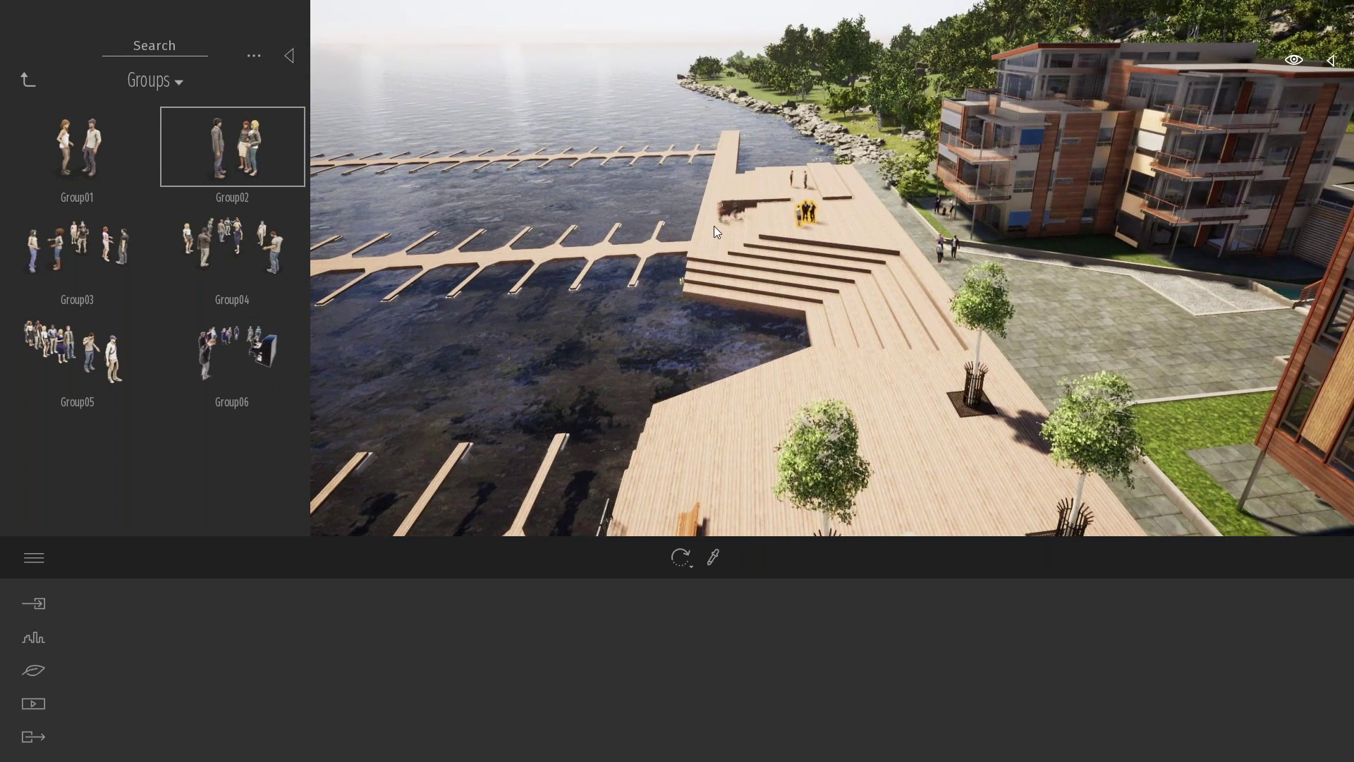
left_click(624, 244)
left_click(547, 248)
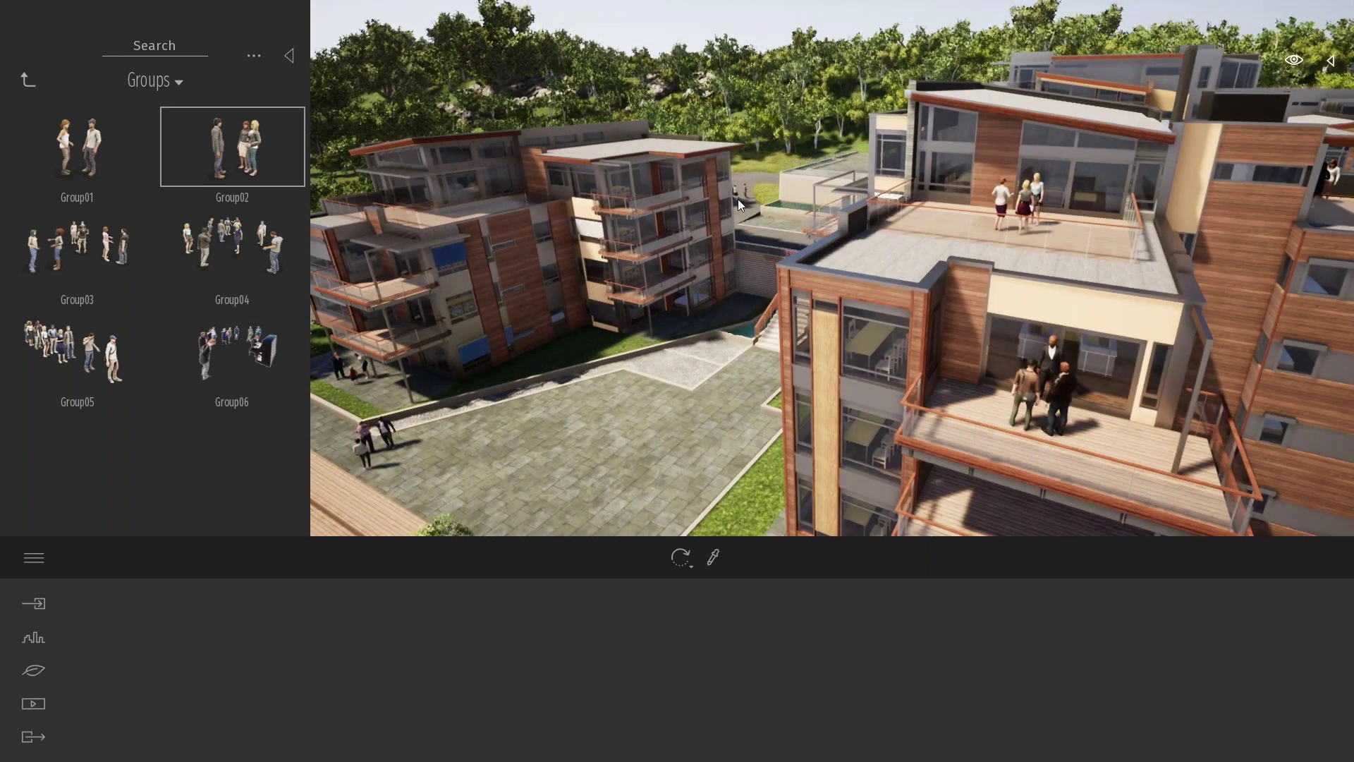
Place Group02 groups on the road behind the buildings, across the paved plaza and on the upper terrace.
left_click(856, 167)
key("a")
left_click(800, 364)
left_click(813, 363)
left_click(1011, 134)
left_click(1021, 159)
left_click(745, 417)
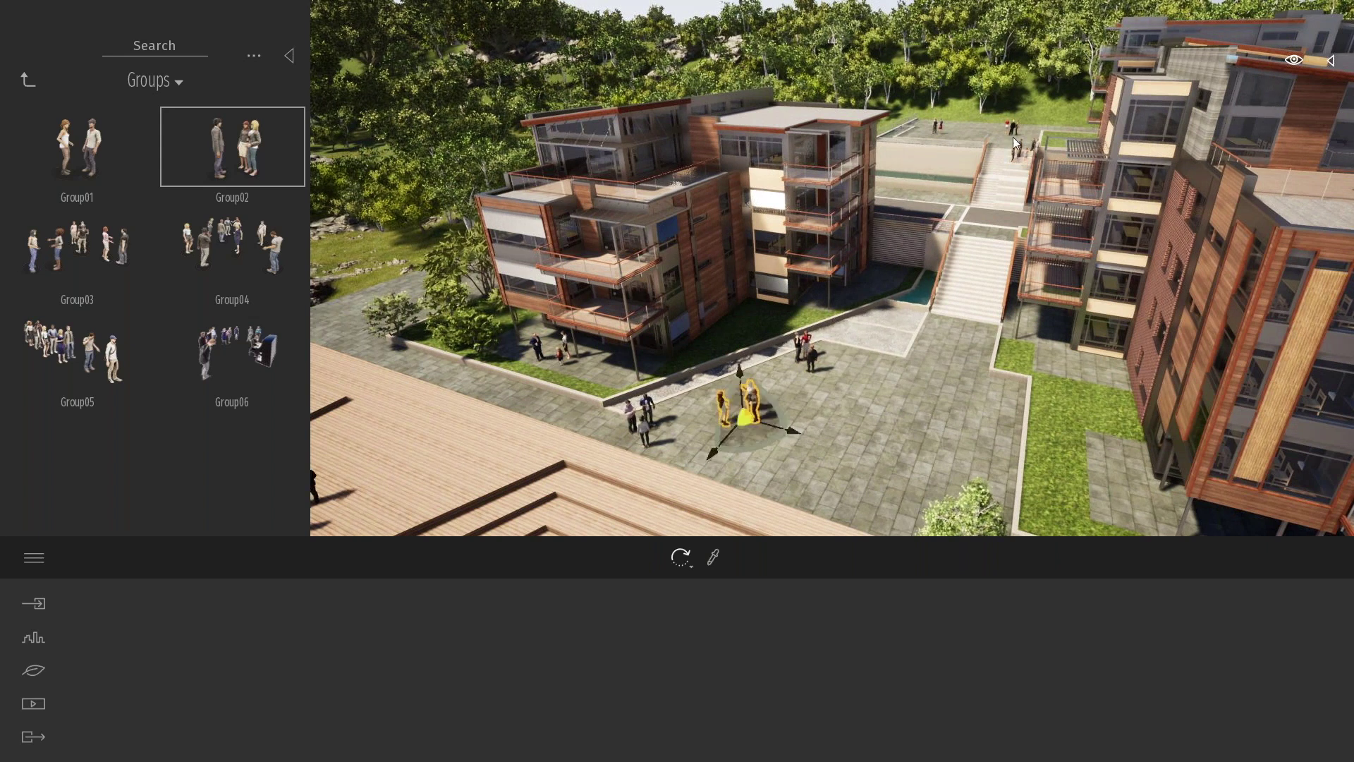
Place Group02 groups on the upper stairs and the paving by the pool, and put one at the top of the stairs.
left_click(1018, 154)
key("w")
right_click_drag(1002, 221, 935, 312)
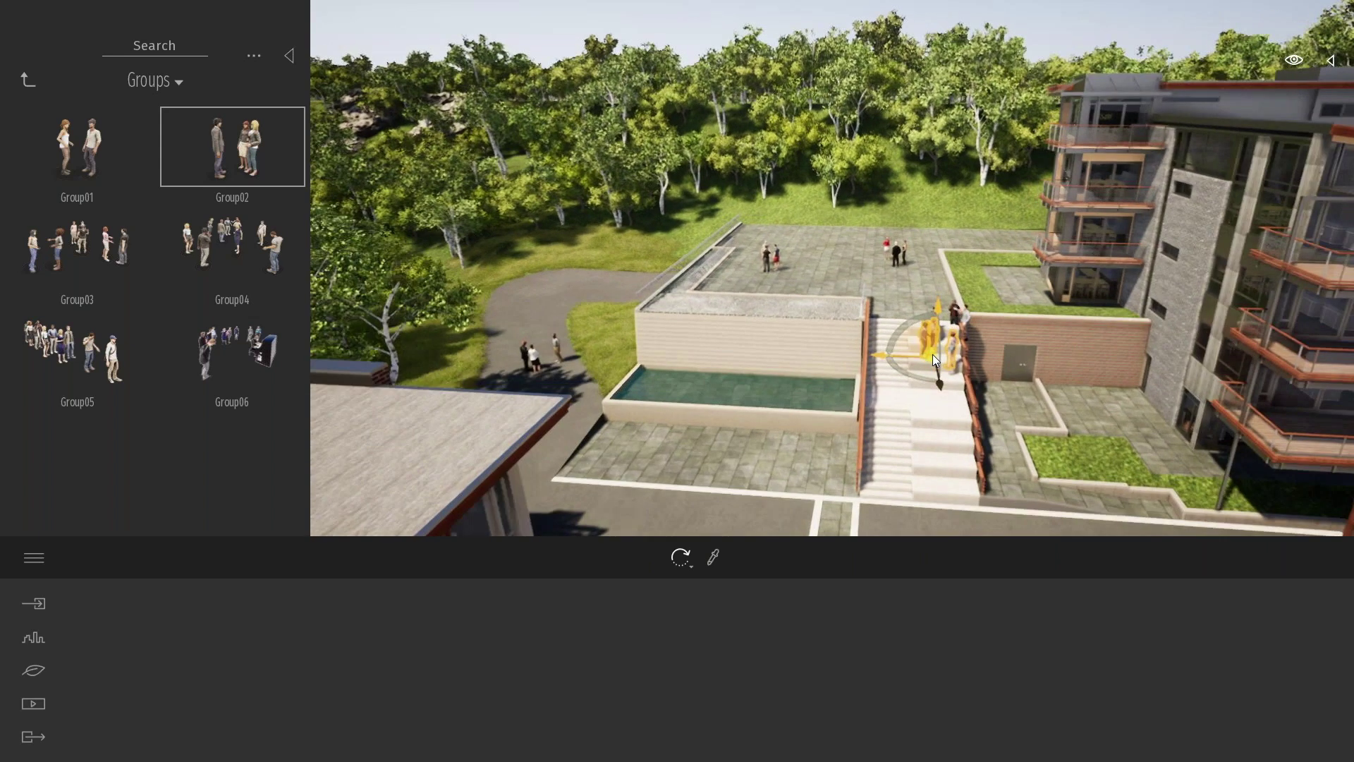
left_click(753, 463)
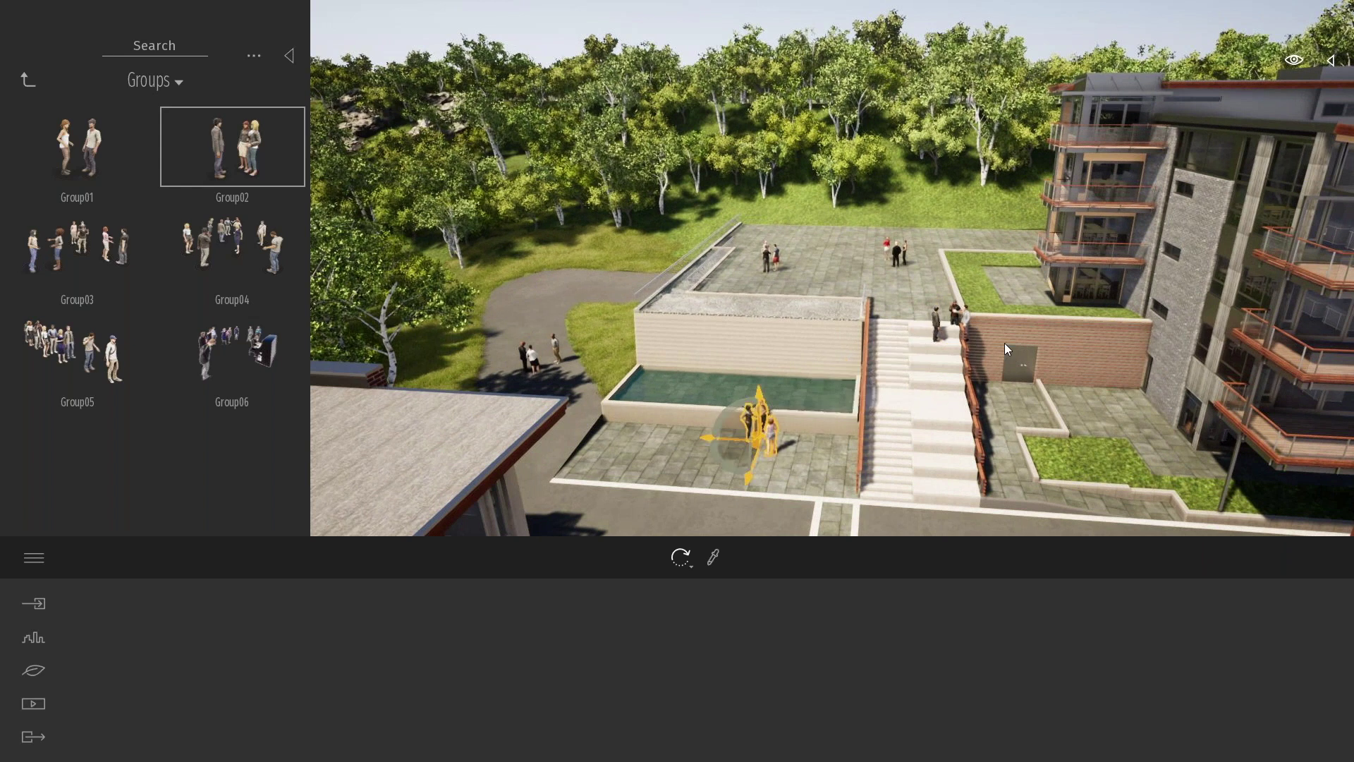
left_click(932, 320)
left_click_drag(944, 337, 831, 283)
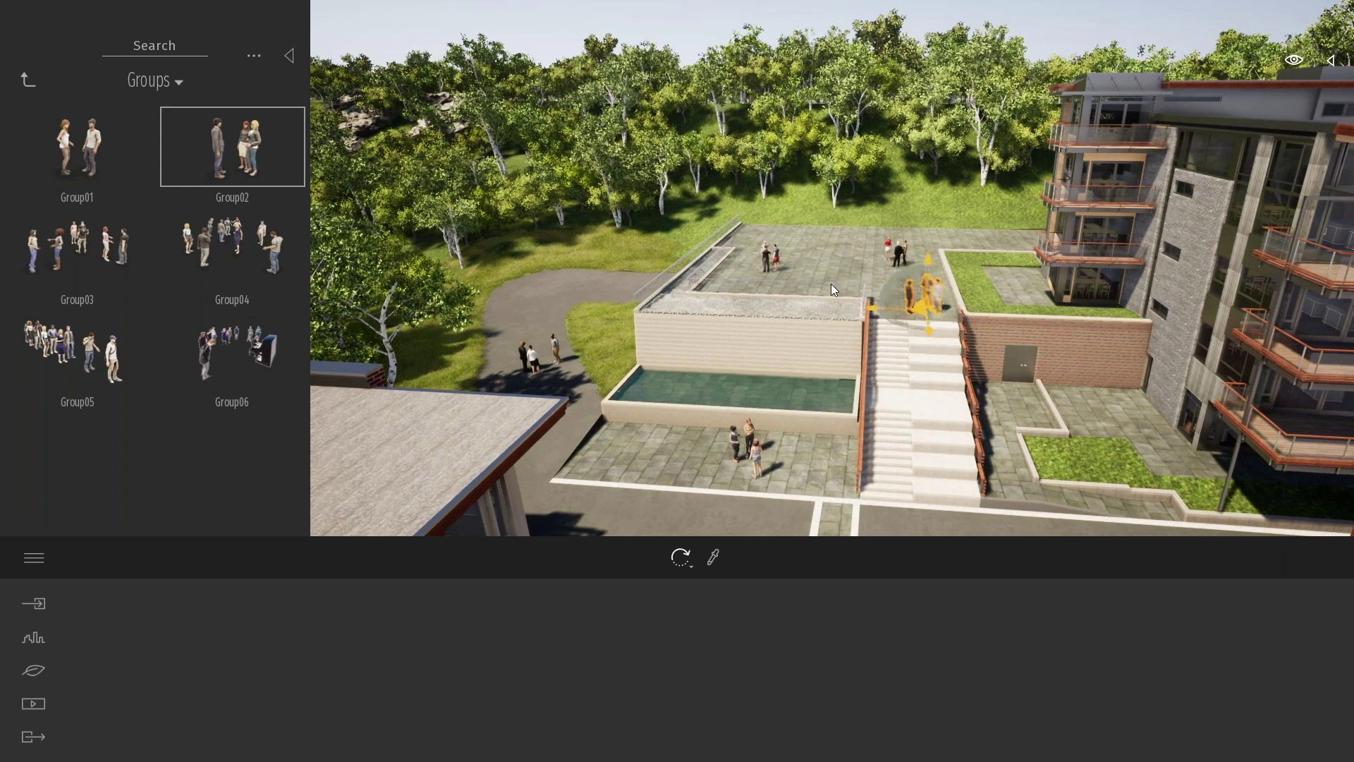
Inspect the people groups on the balconies, garden side and deck from close up and from a distance.
key("s")
right_click_drag(878, 268, 1028, 333)
key("w")
key("w")
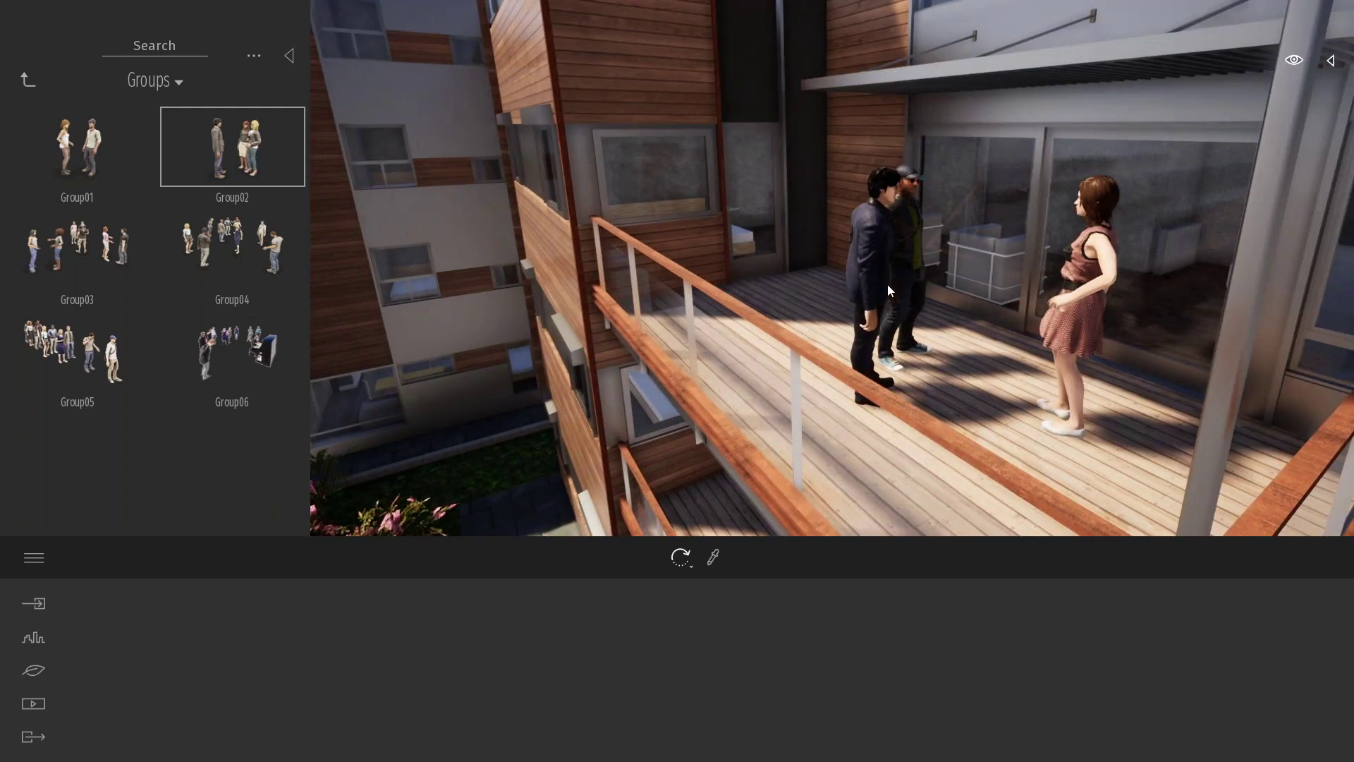
key("s")
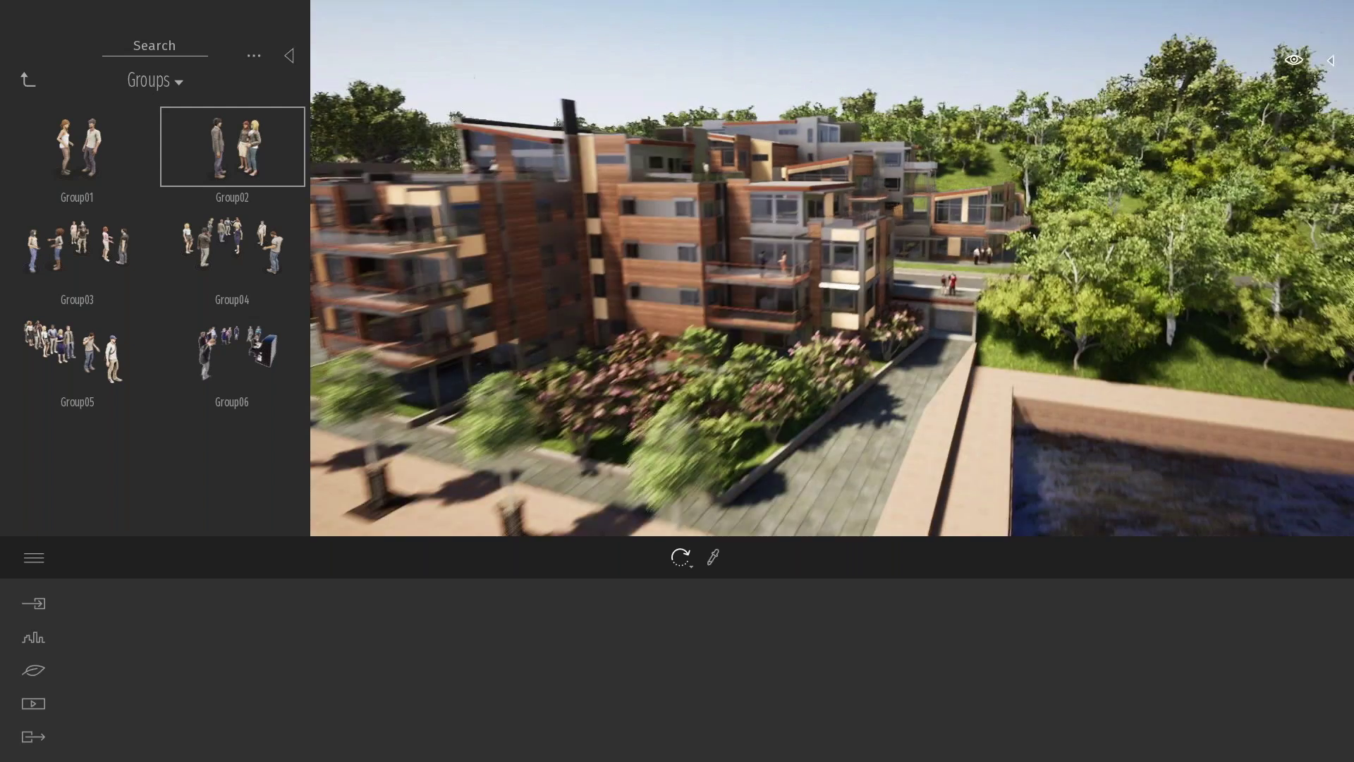
key("s")
right_click_drag(1029, 334, 970, 336)
key("d")
key("w")
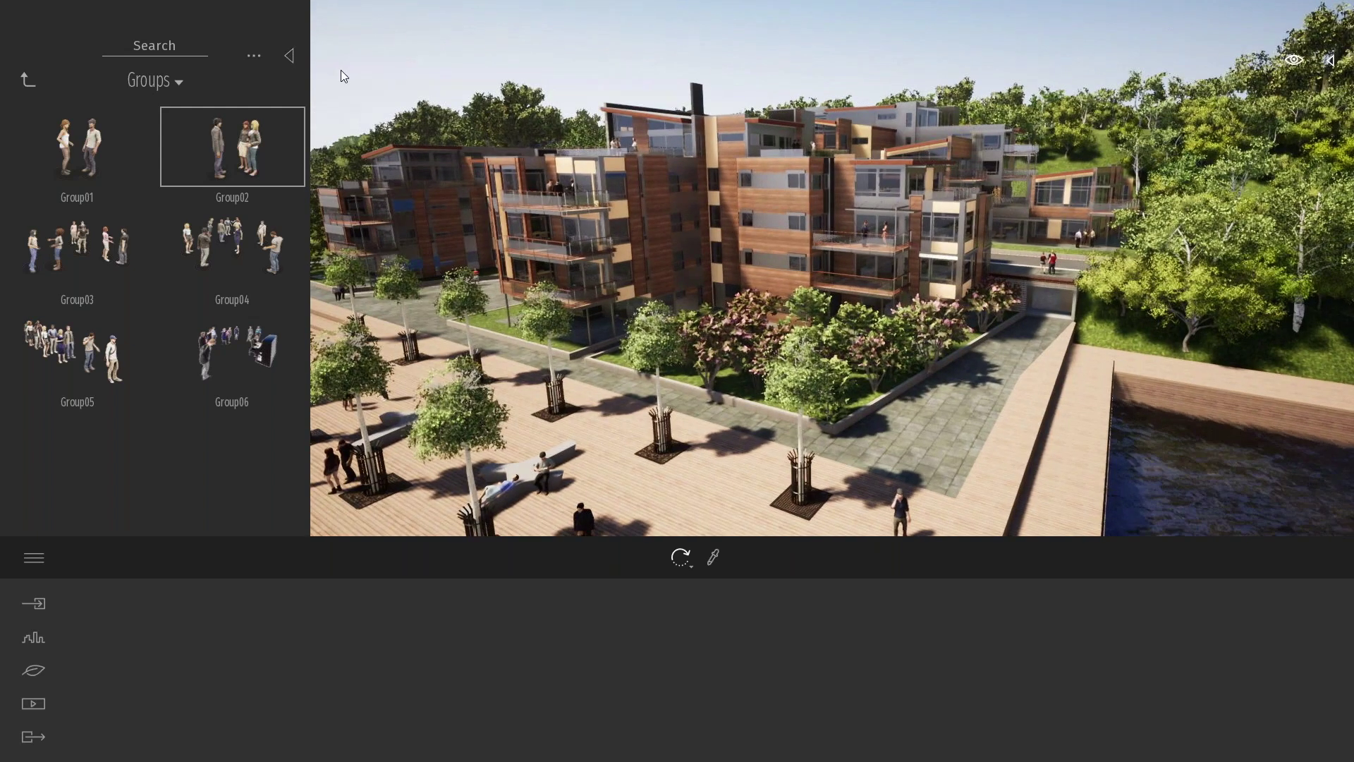
key("w")
mouse_move(582, 134)
right_mouse_down()
mouse_move(550, 135)
mouse_move(564, 152)
right_mouse_up()
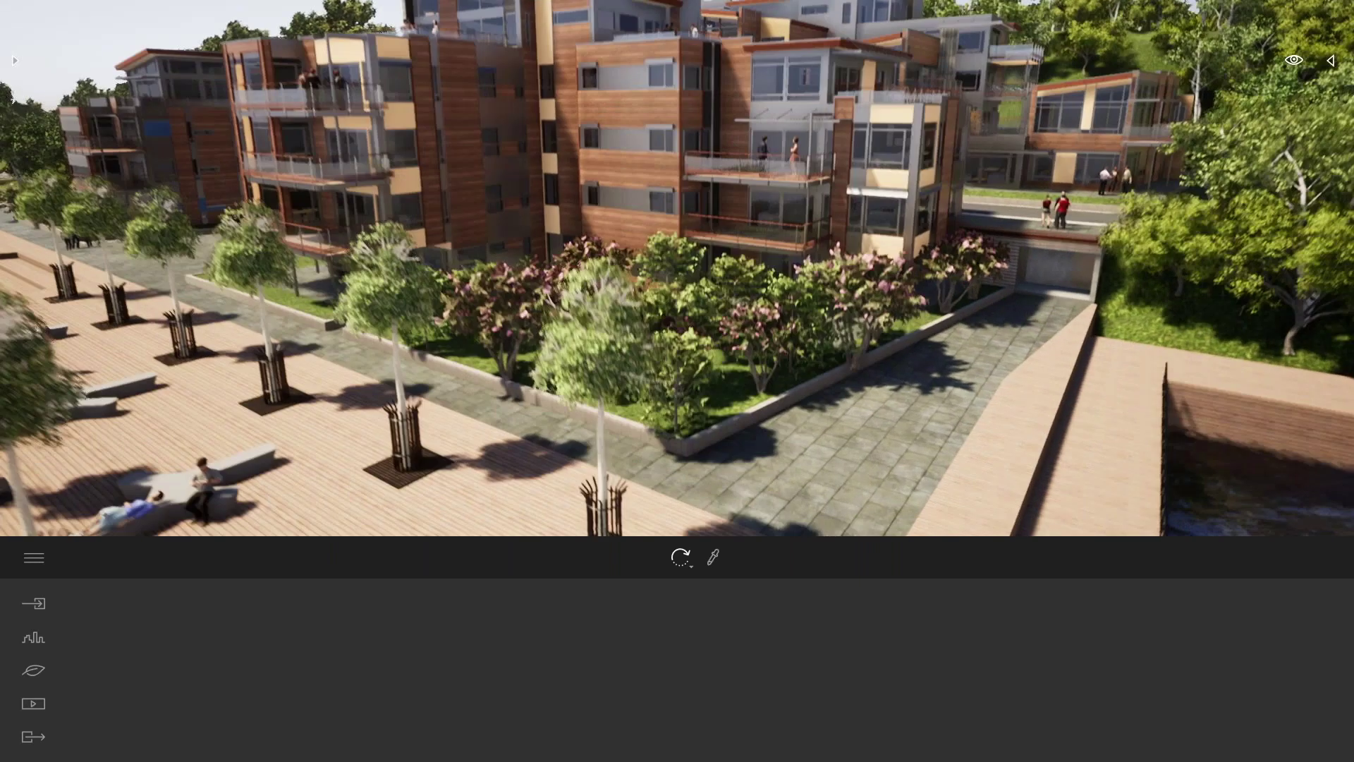
Start a character path at the garage entrance and run it down the paved ramp.
left_click(35, 638)
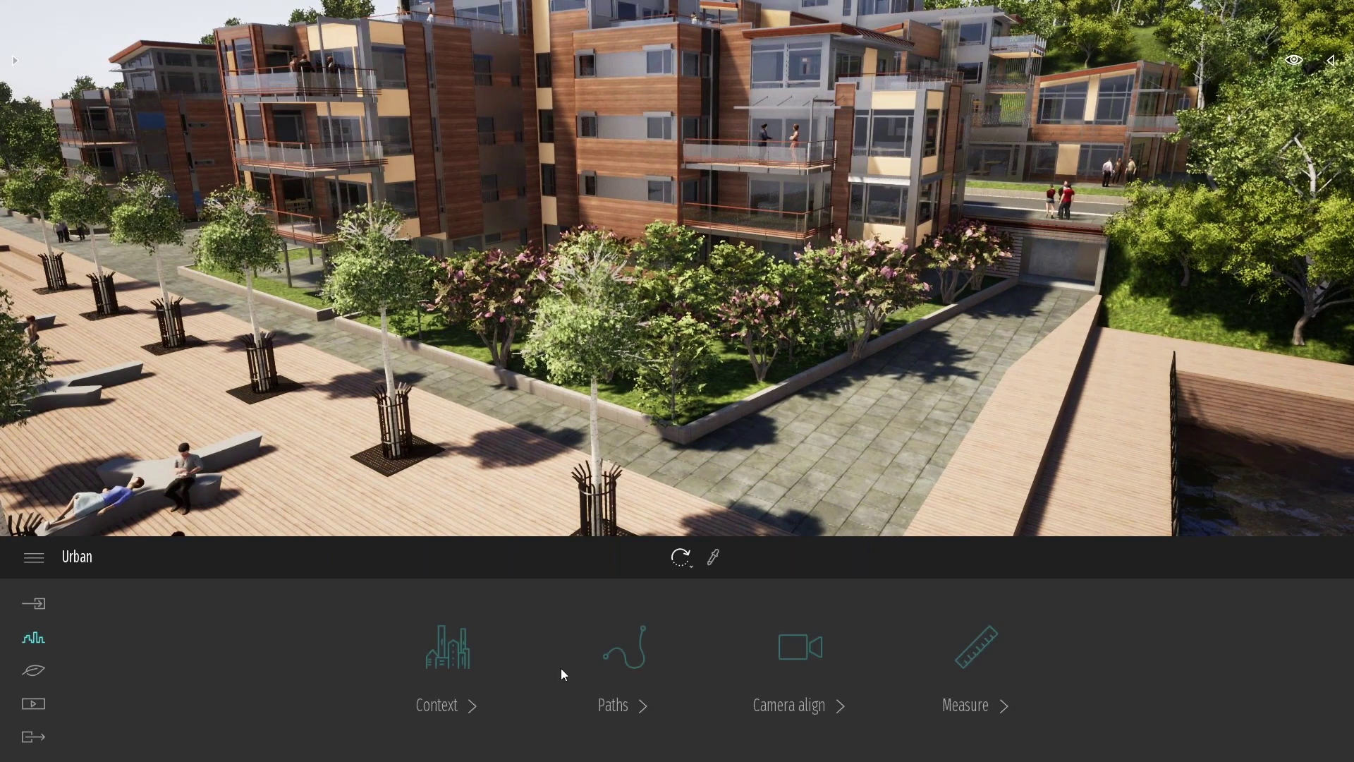
left_click(644, 657)
left_click(429, 600)
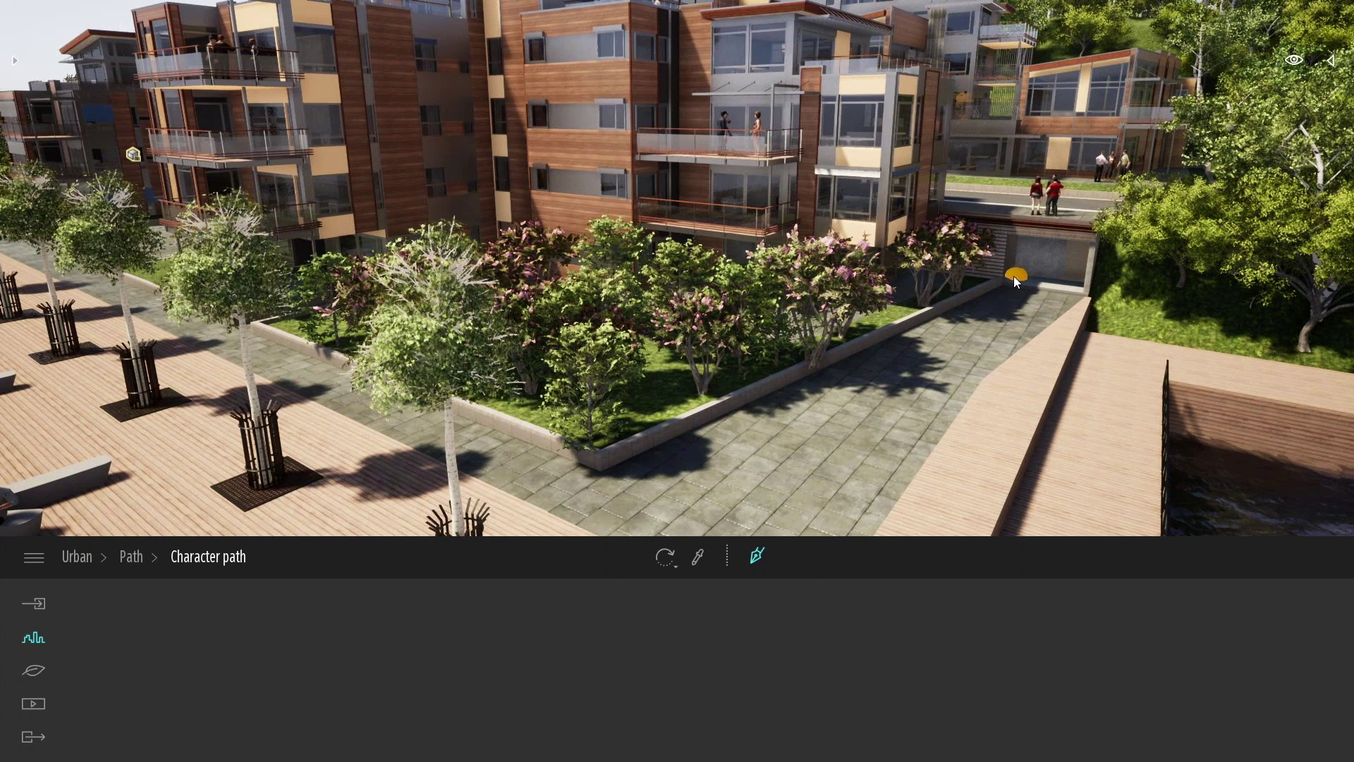
left_click(1013, 277)
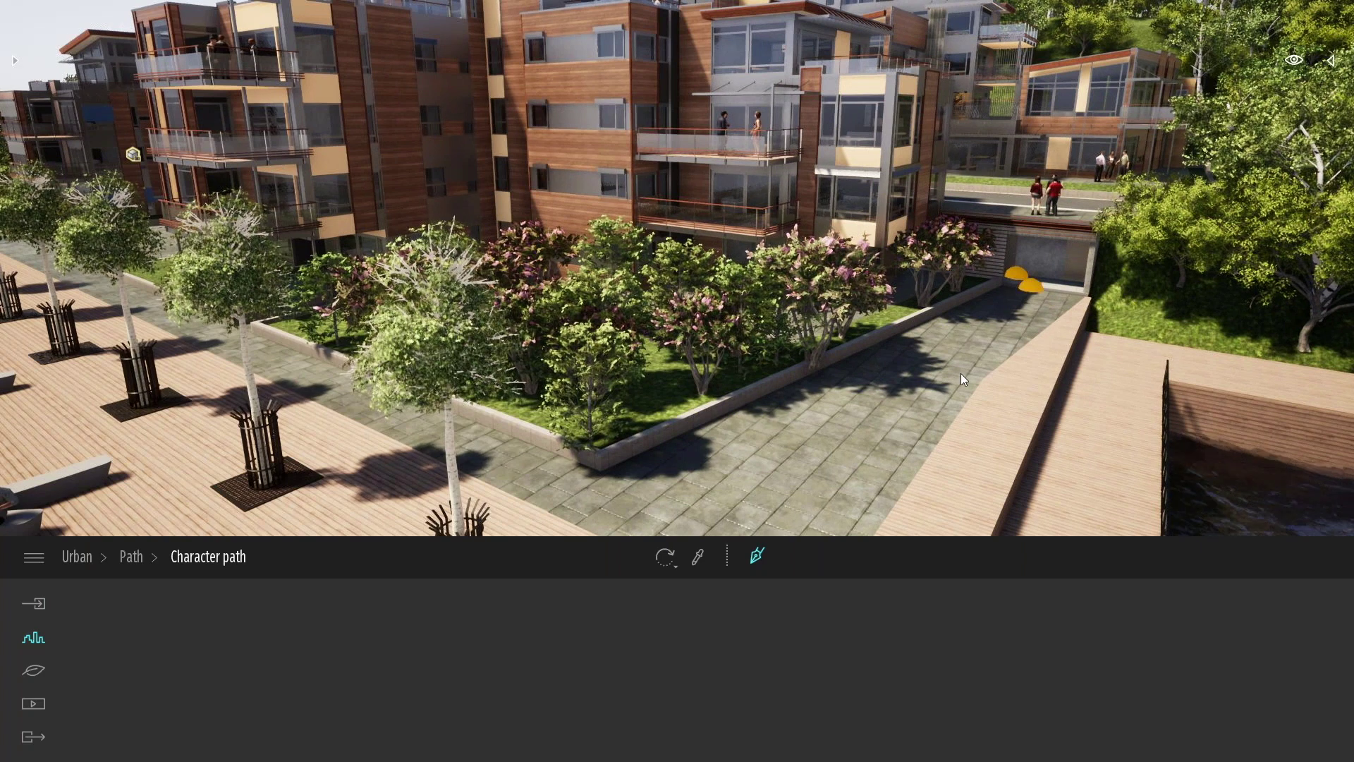
left_click(939, 386)
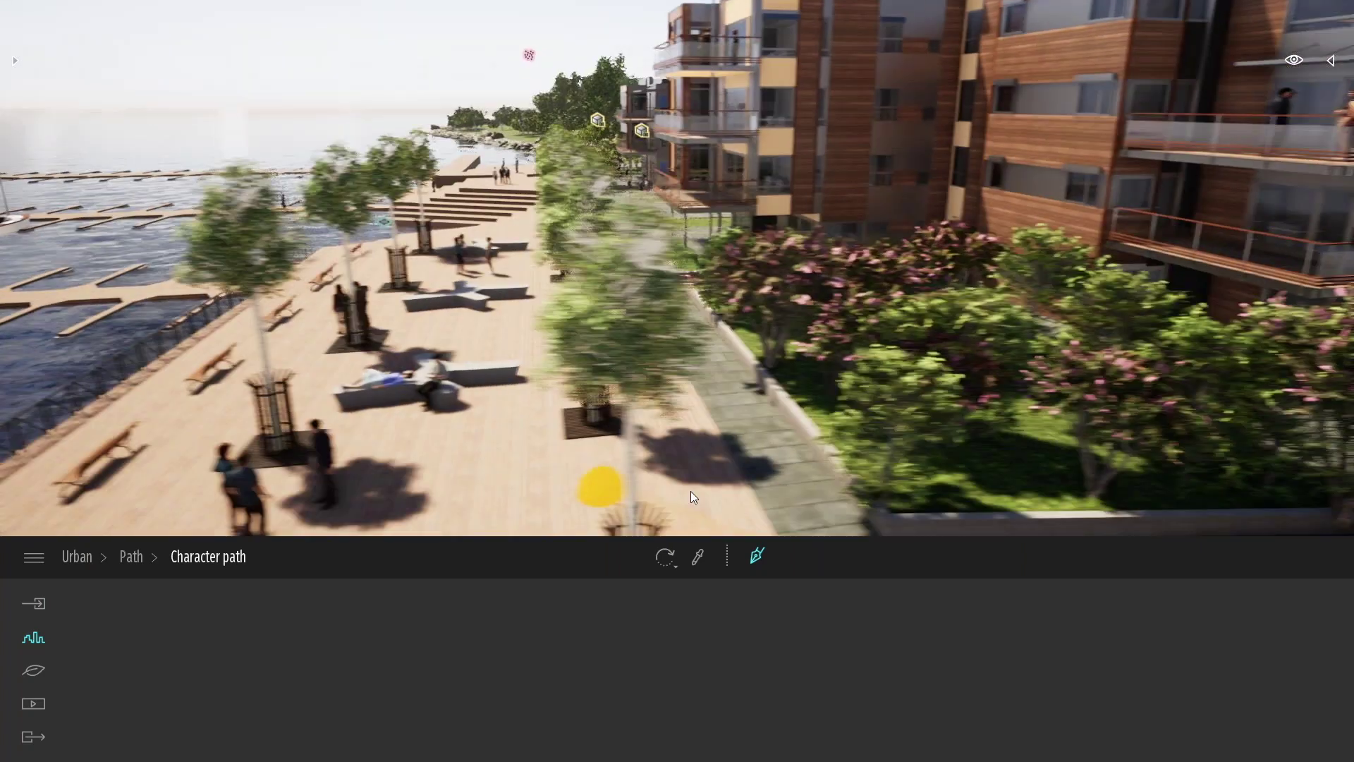
Extend the character path along the deck edge and paved walkway to the corner of the farthest building.
scroll(562, 236, "down", 5)
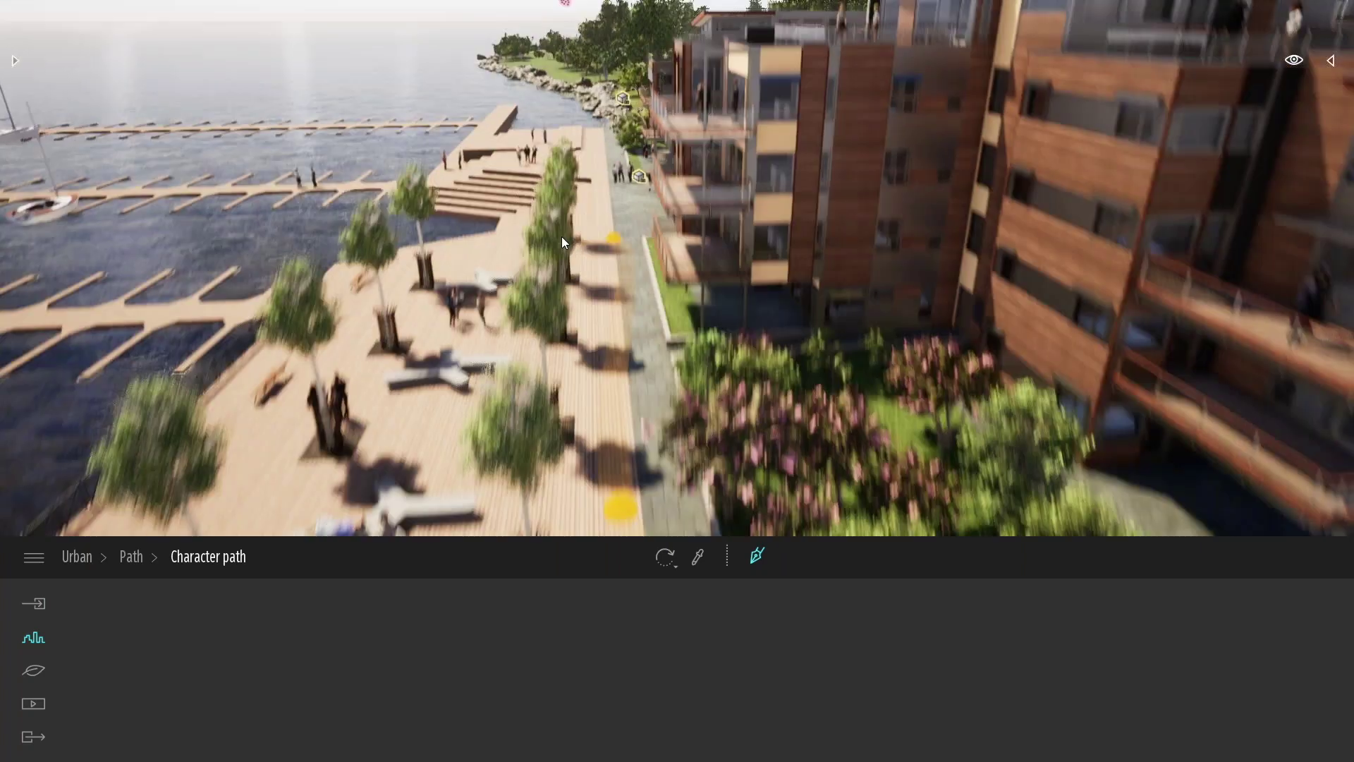
scroll(587, 293, "up", 5)
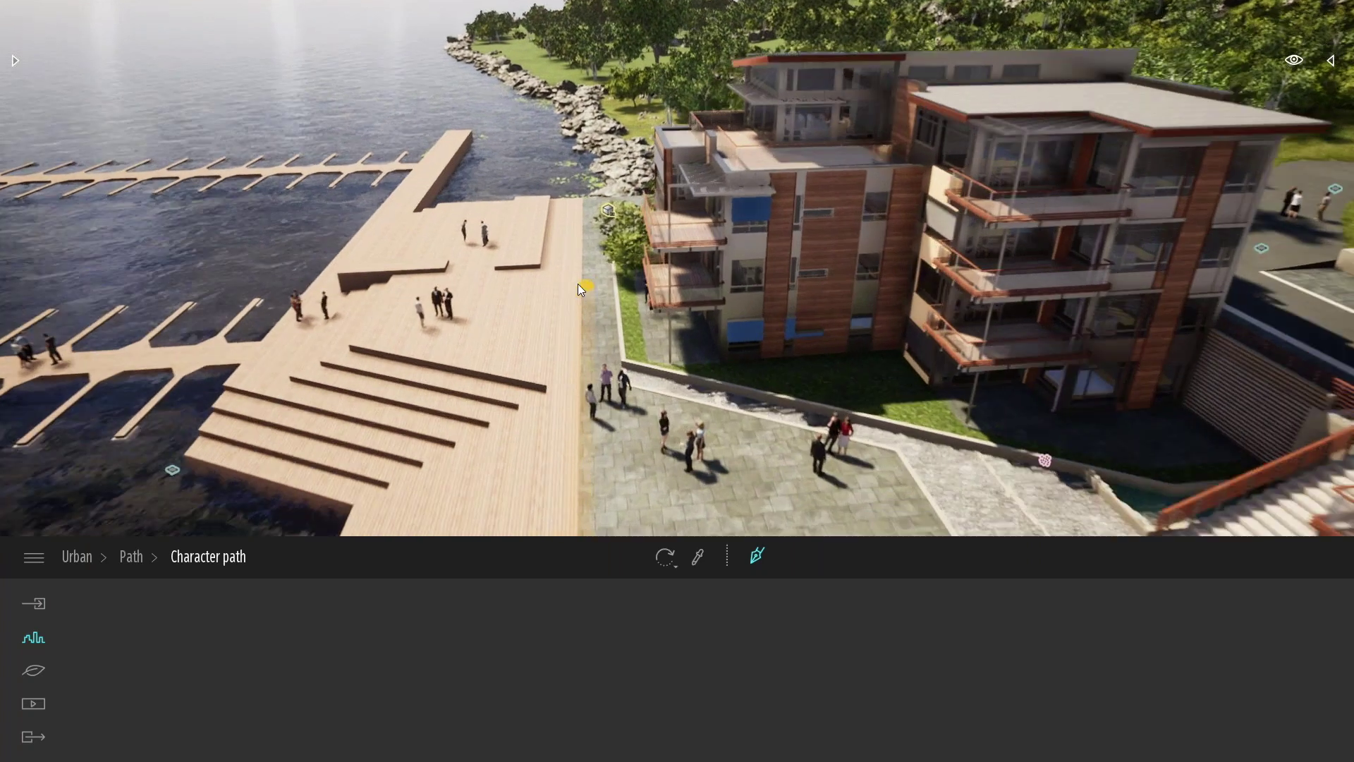
scroll(576, 286, "down", 5)
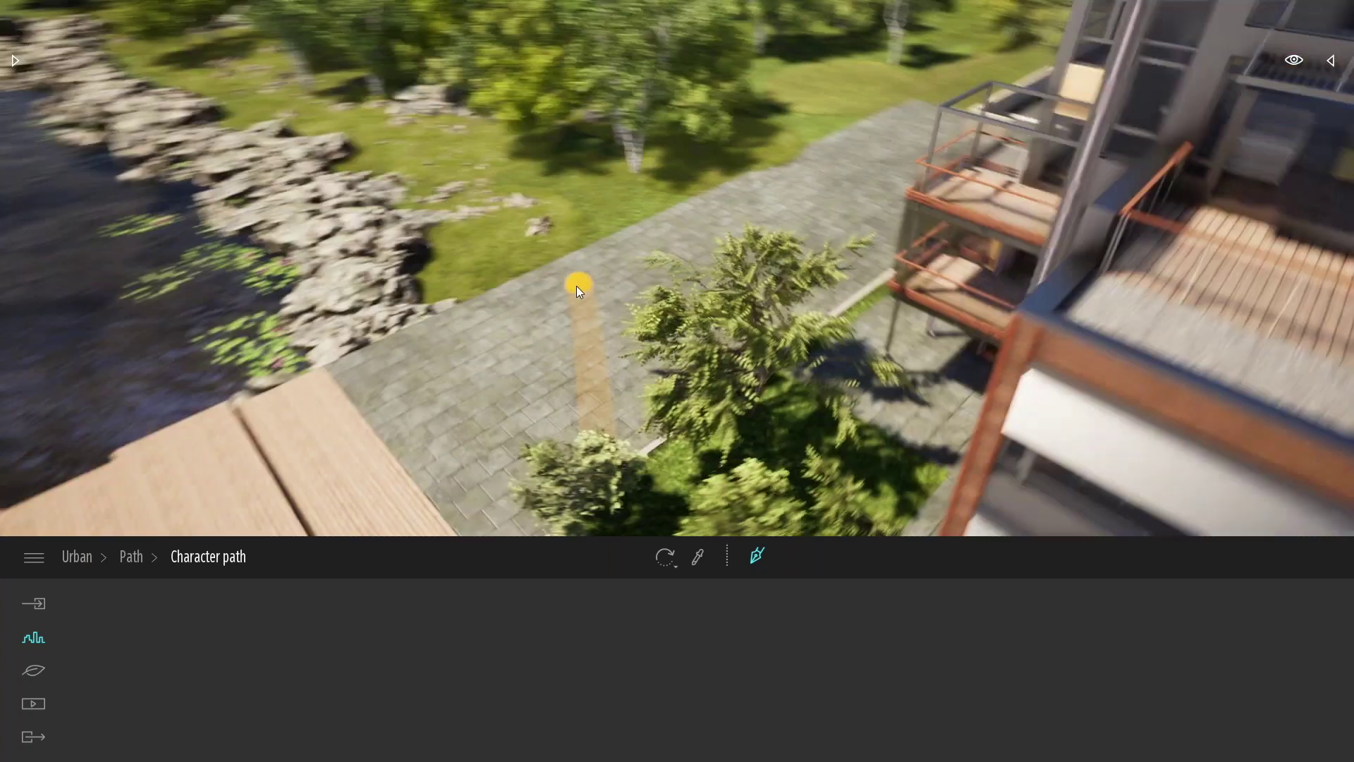
scroll(567, 283, "down", 3)
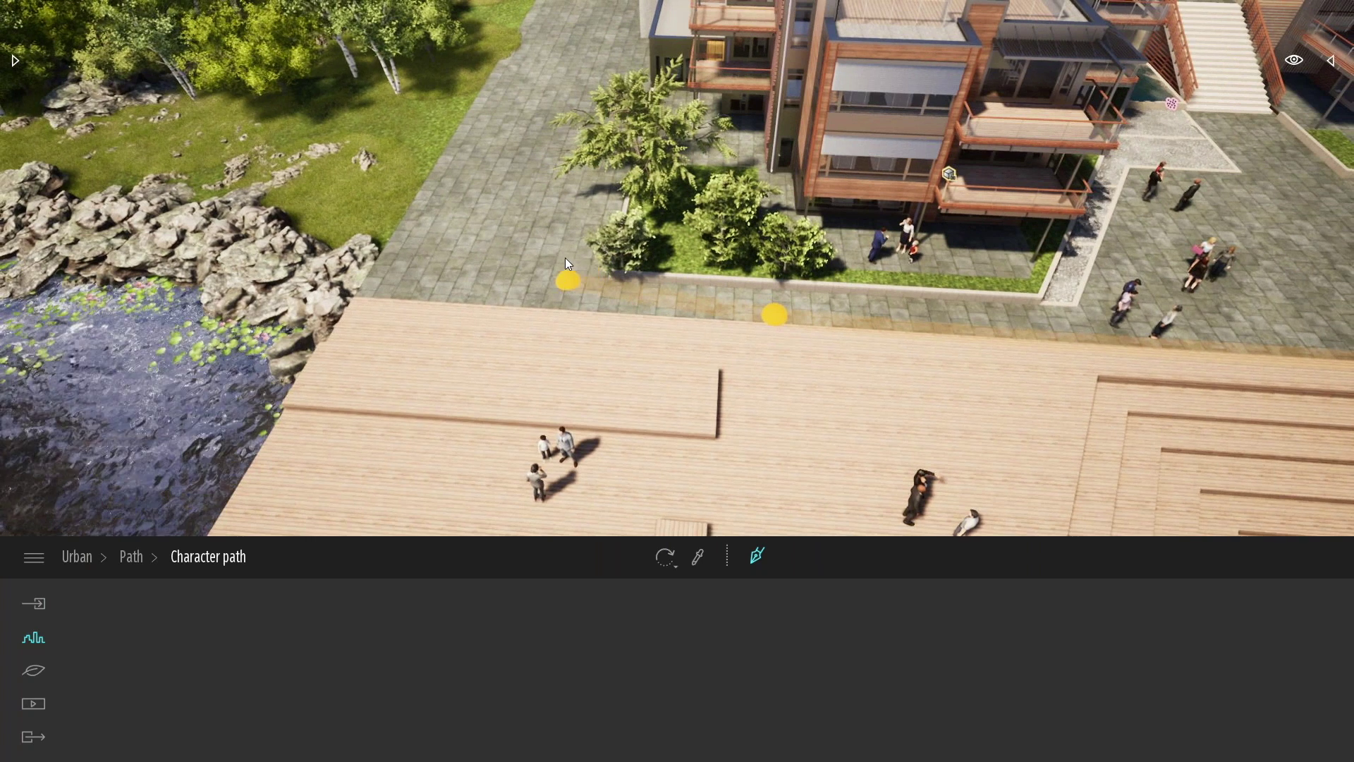
Loop the character path around the paving beside the farthest building and bring it back to the deck edge.
left_click(583, 235)
left_click(634, 138)
left_click(630, 193)
left_click(692, 359)
left_click(921, 445)
left_click(950, 440)
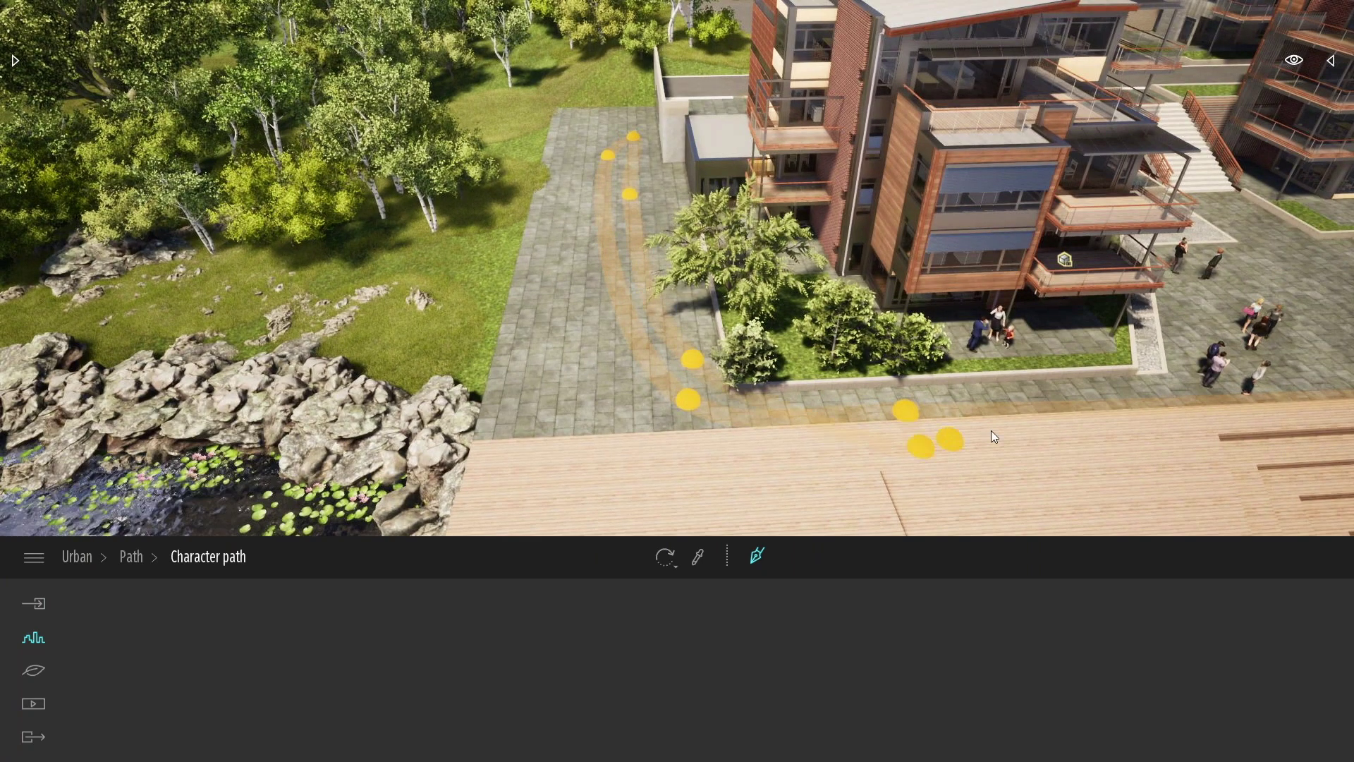
Continue the character path along the deck and across the paved plaza to the foot of the stairs.
right_click_drag(991, 430, 921, 380)
key("w")
key("d")
left_click(924, 276)
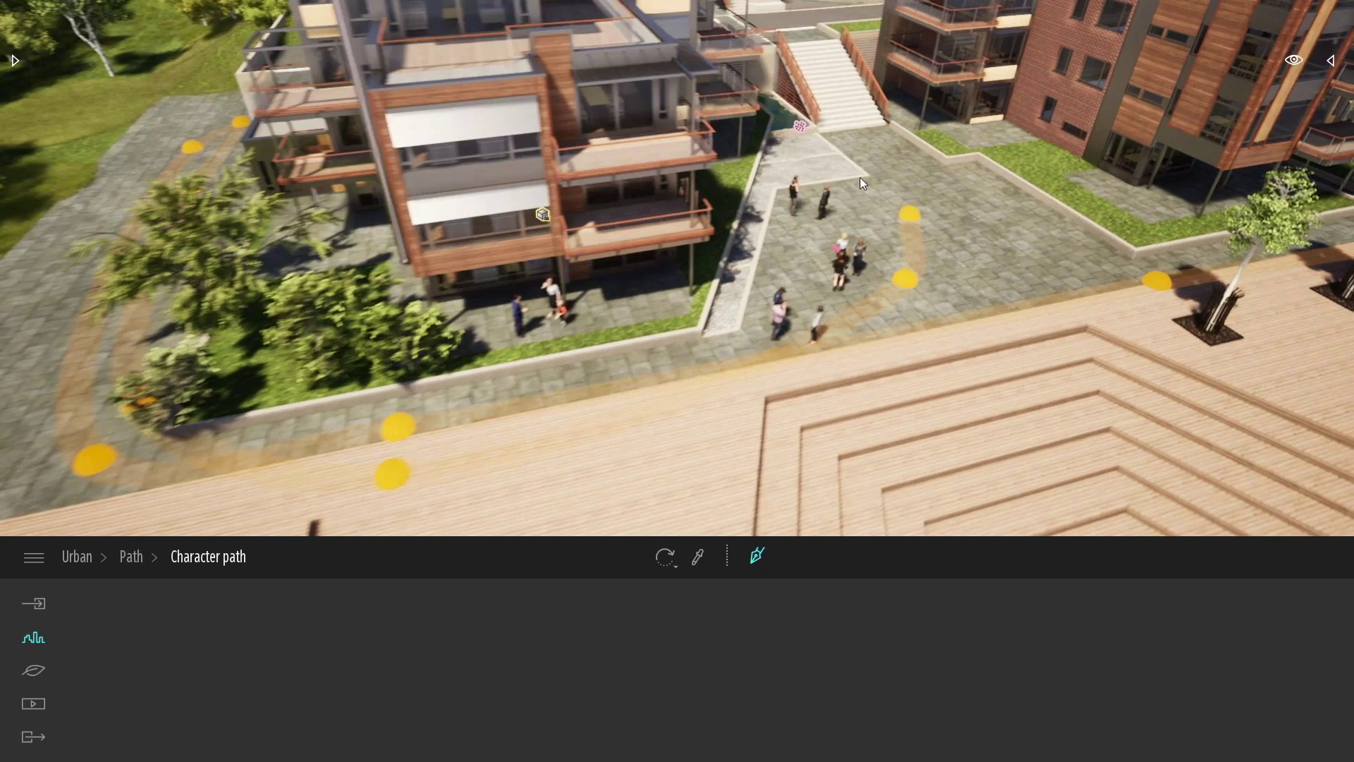
left_click(839, 163)
key("w")
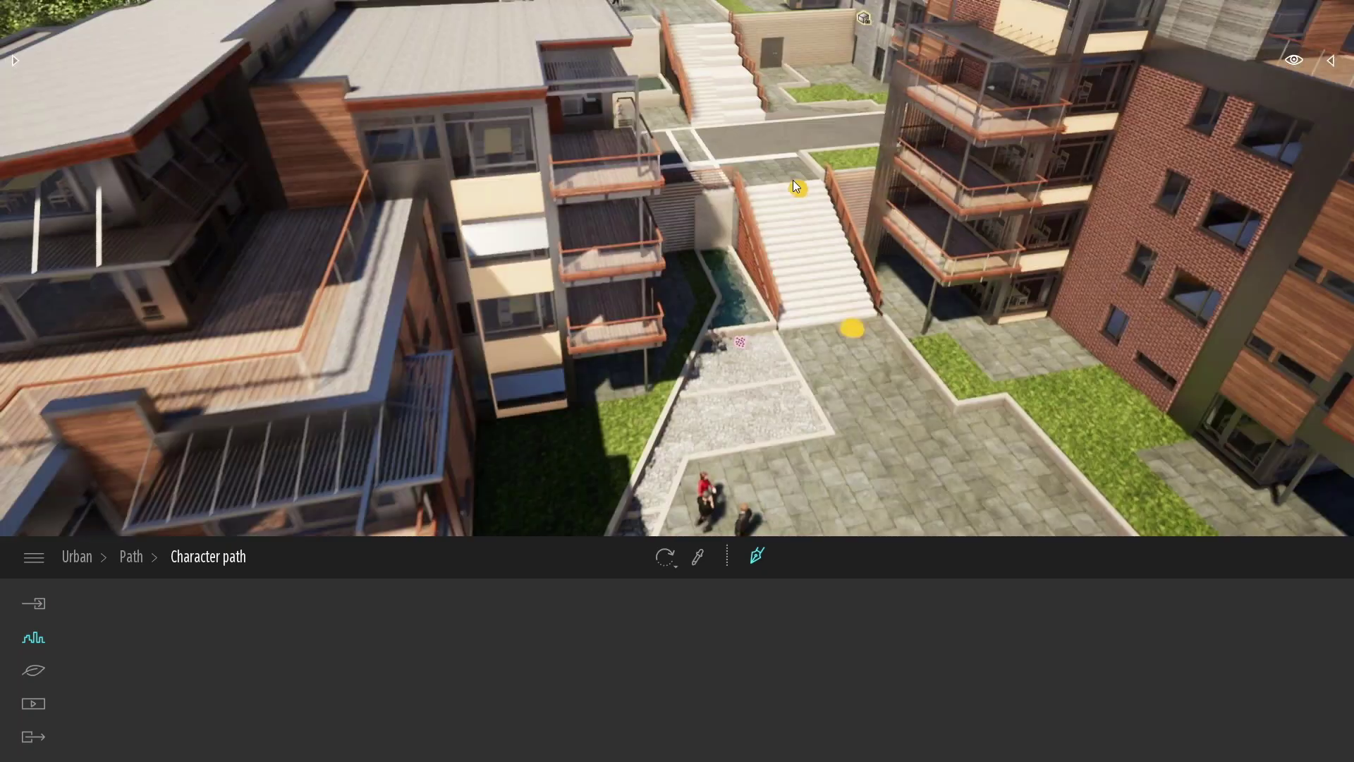
Carry the character path up both stairways and across the road, and finish it along the upper terrace's far edge.
left_click(793, 181)
left_click(711, 135)
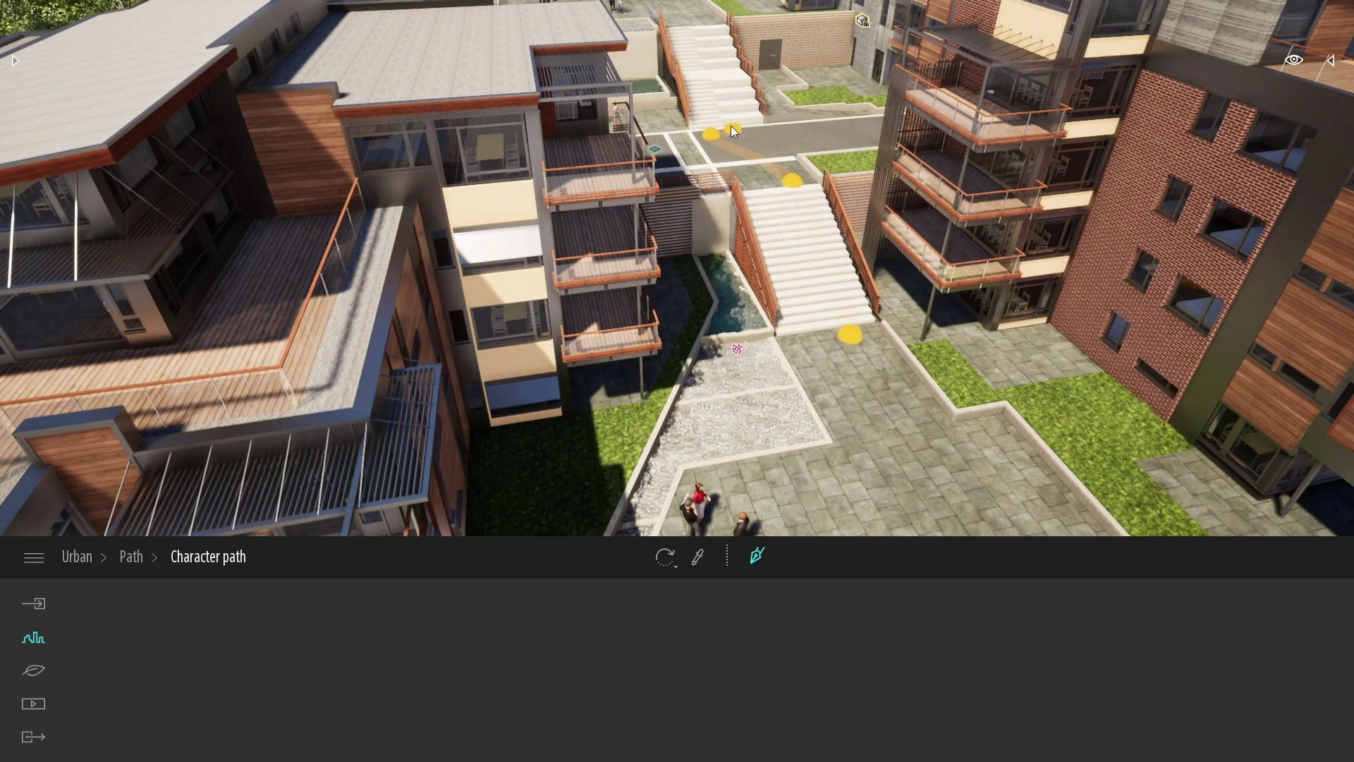
key("w")
left_click(698, 141)
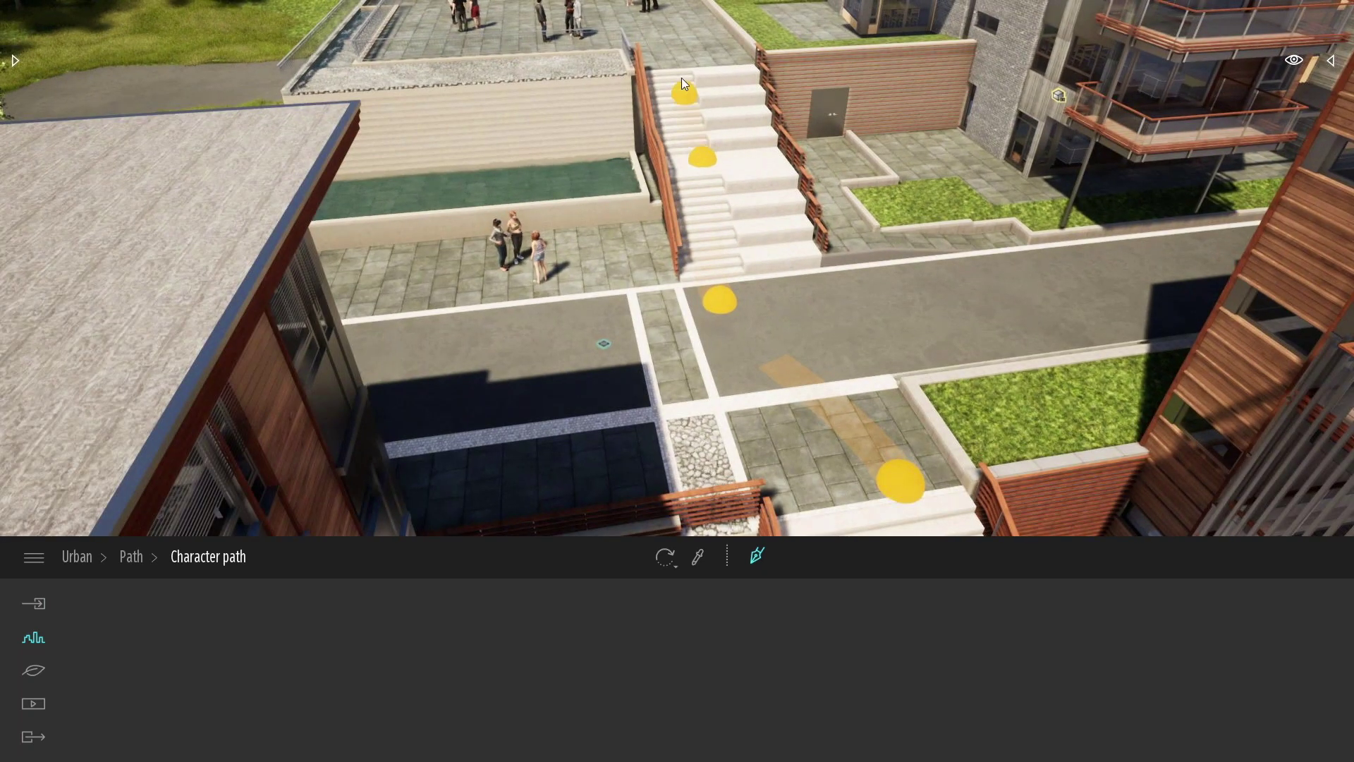
left_click(682, 72)
key("s")
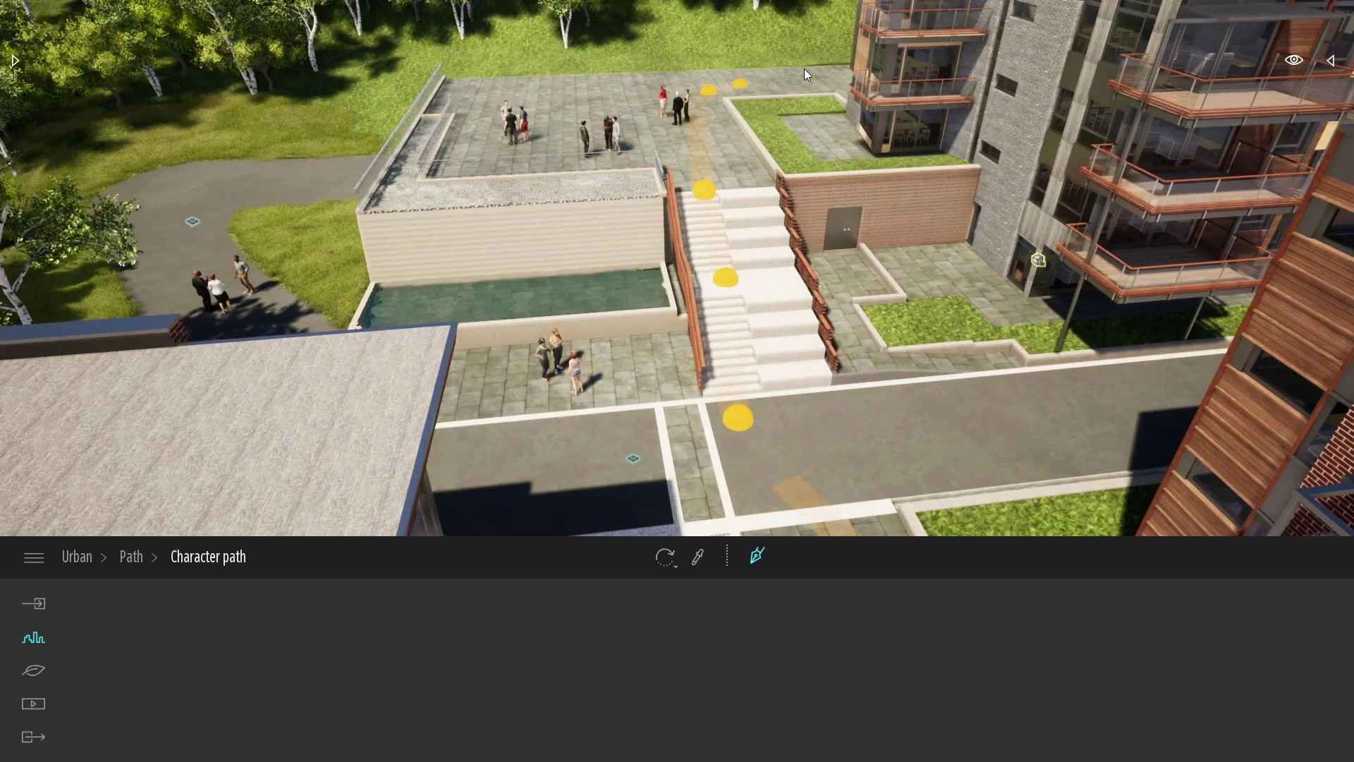
left_click(842, 72)
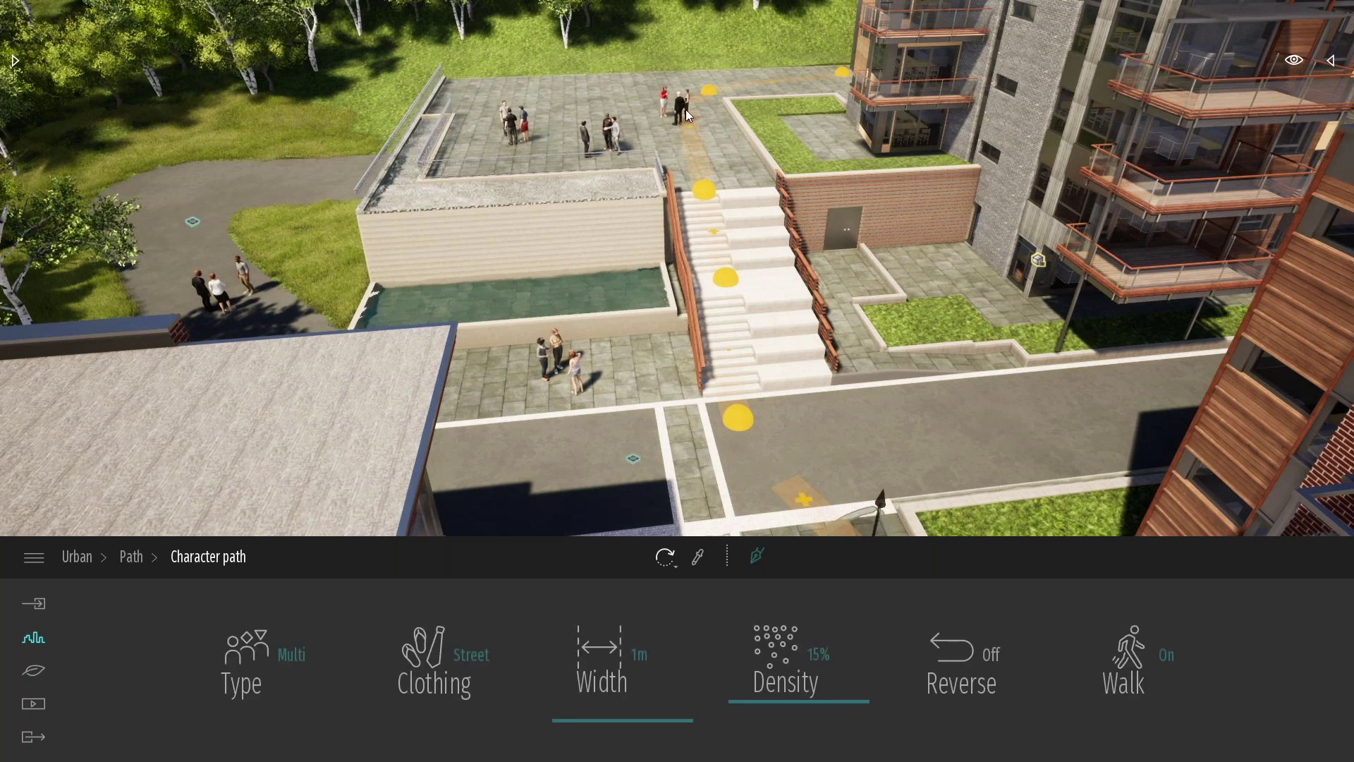
Release the character path and review the walking characters along the terrace, stairs, plaza, deck edge and paved walkway.
left_click(681, 114)
left_click(724, 63)
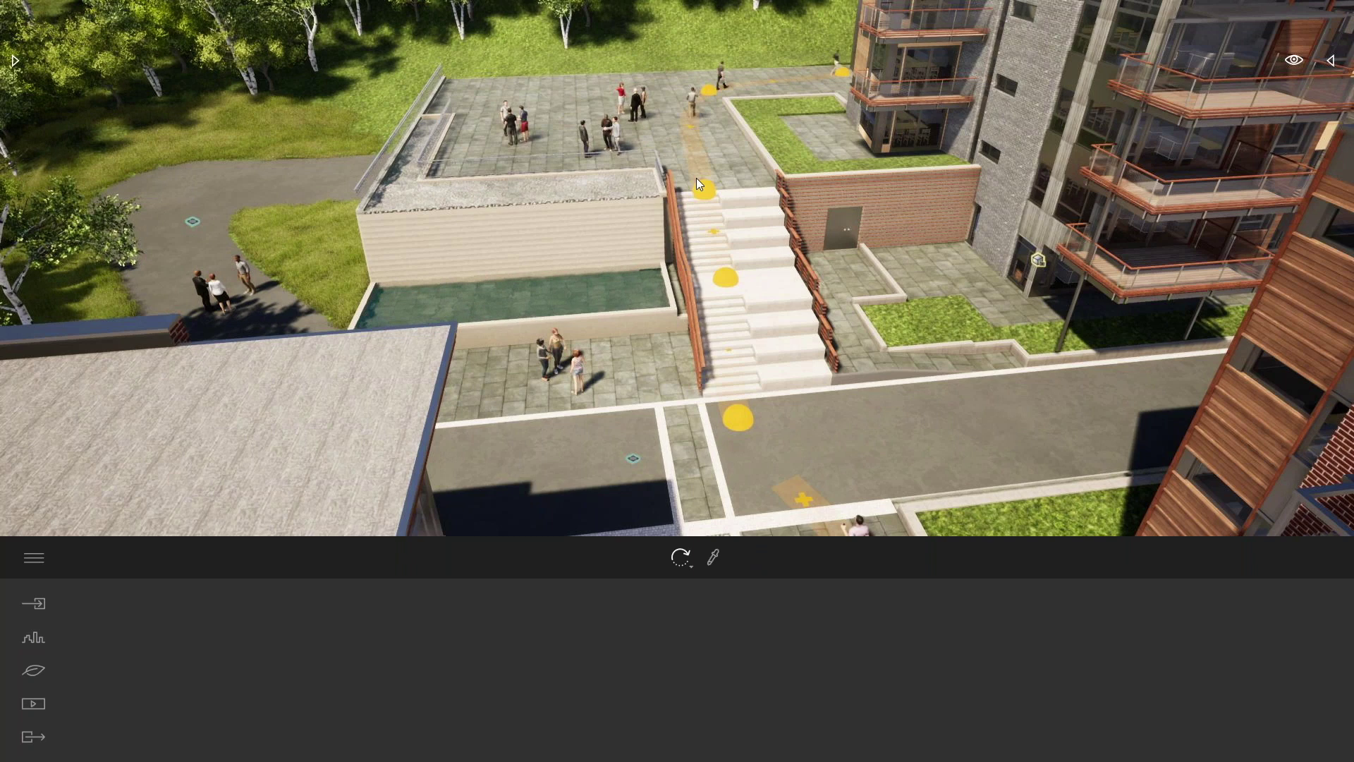
middle_click_drag(747, 222, 748, 128)
key("s")
right_click_drag(771, 226, 804, 204)
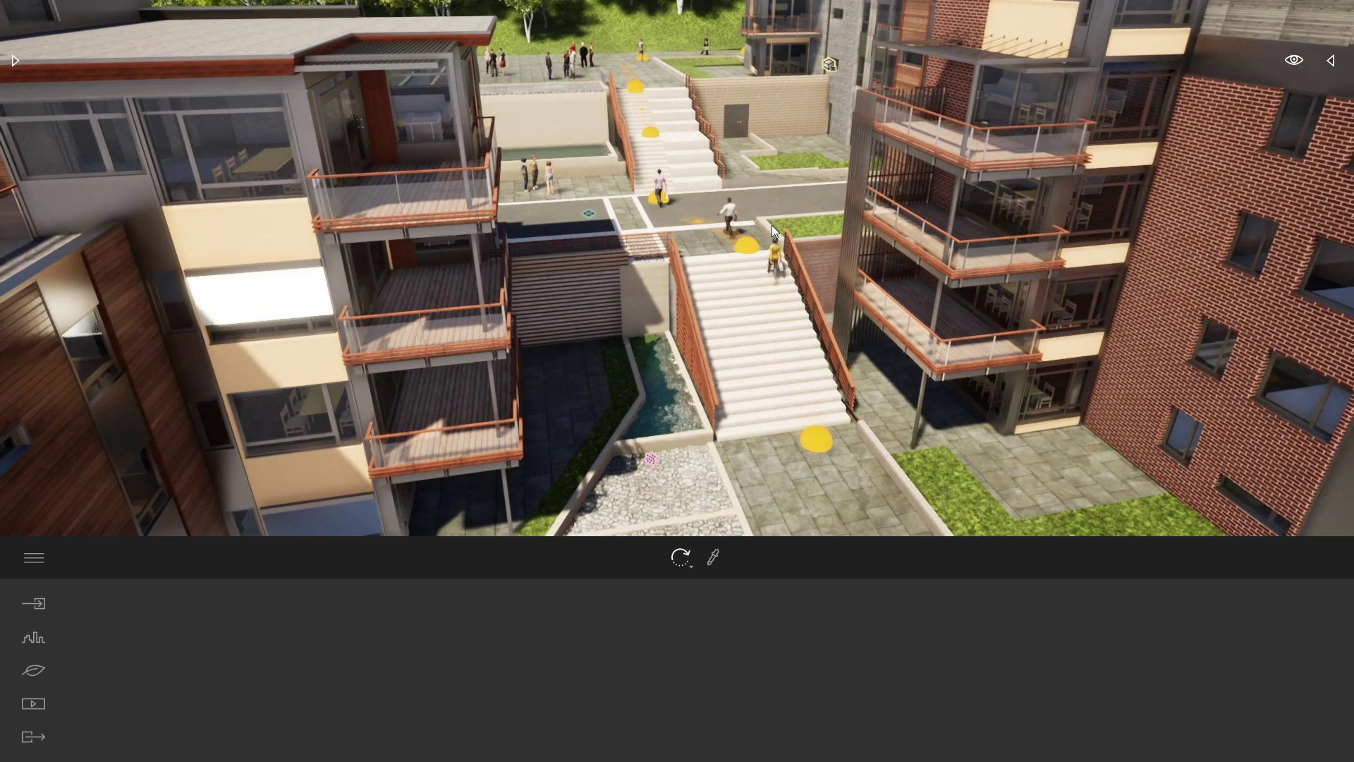
key("s")
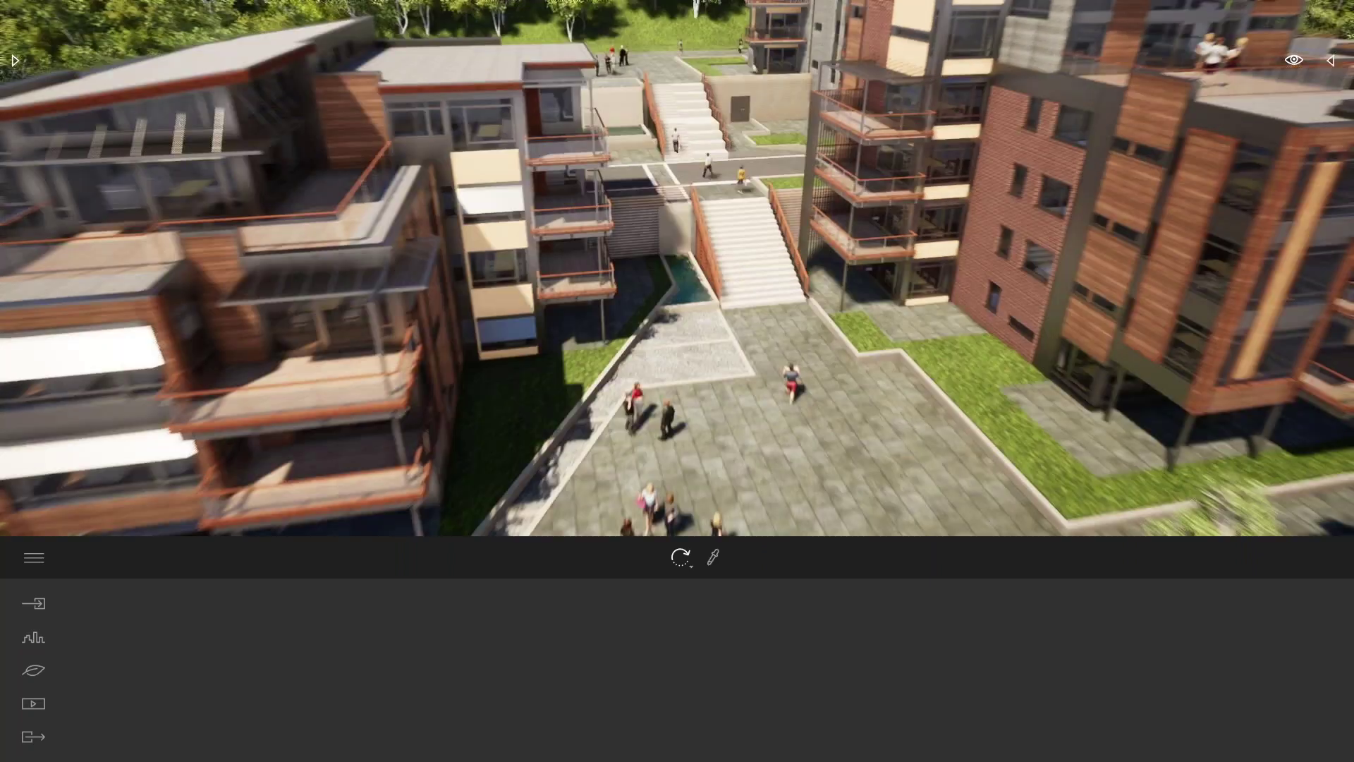
mouse_move(906, 287)
right_mouse_down()
mouse_move(917, 332)
mouse_move(1051, 329)
mouse_move(1107, 296)
mouse_move(905, 289)
right_mouse_up()
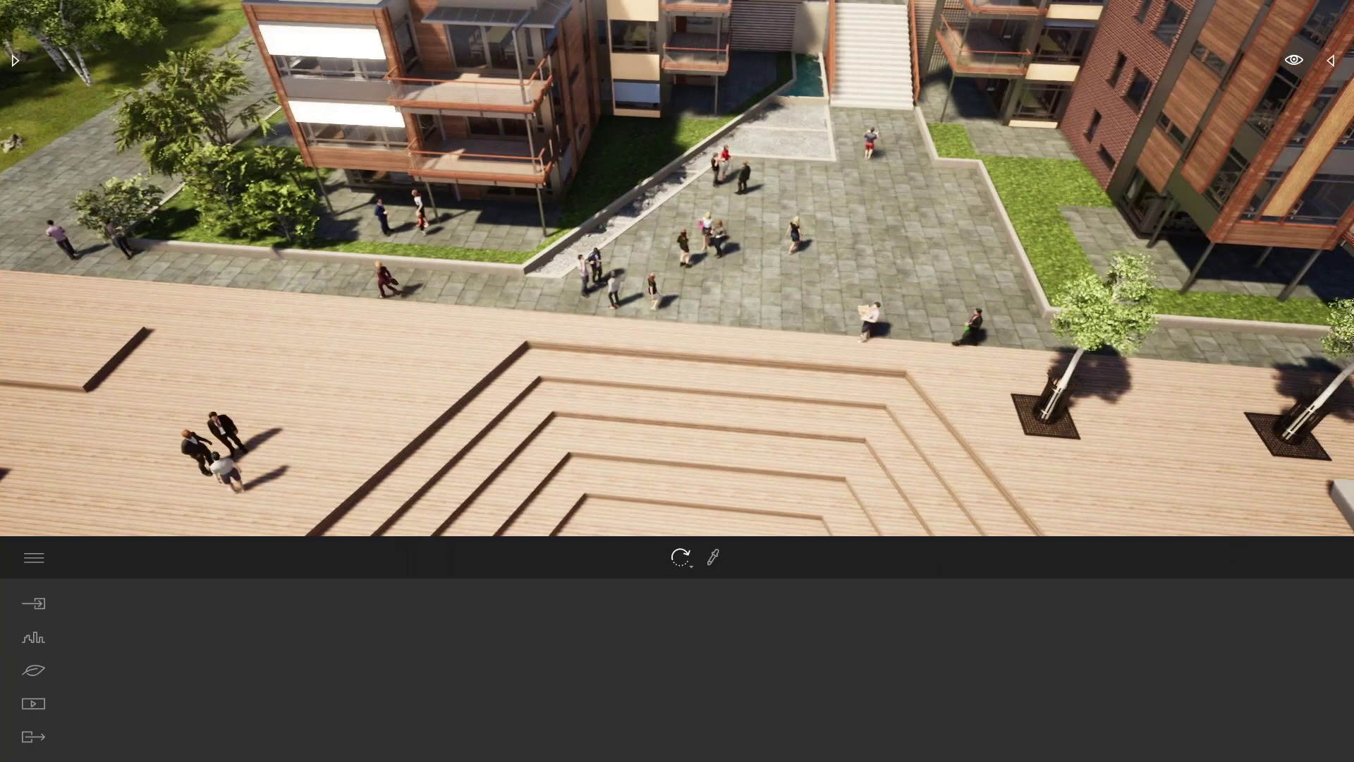
key("w")
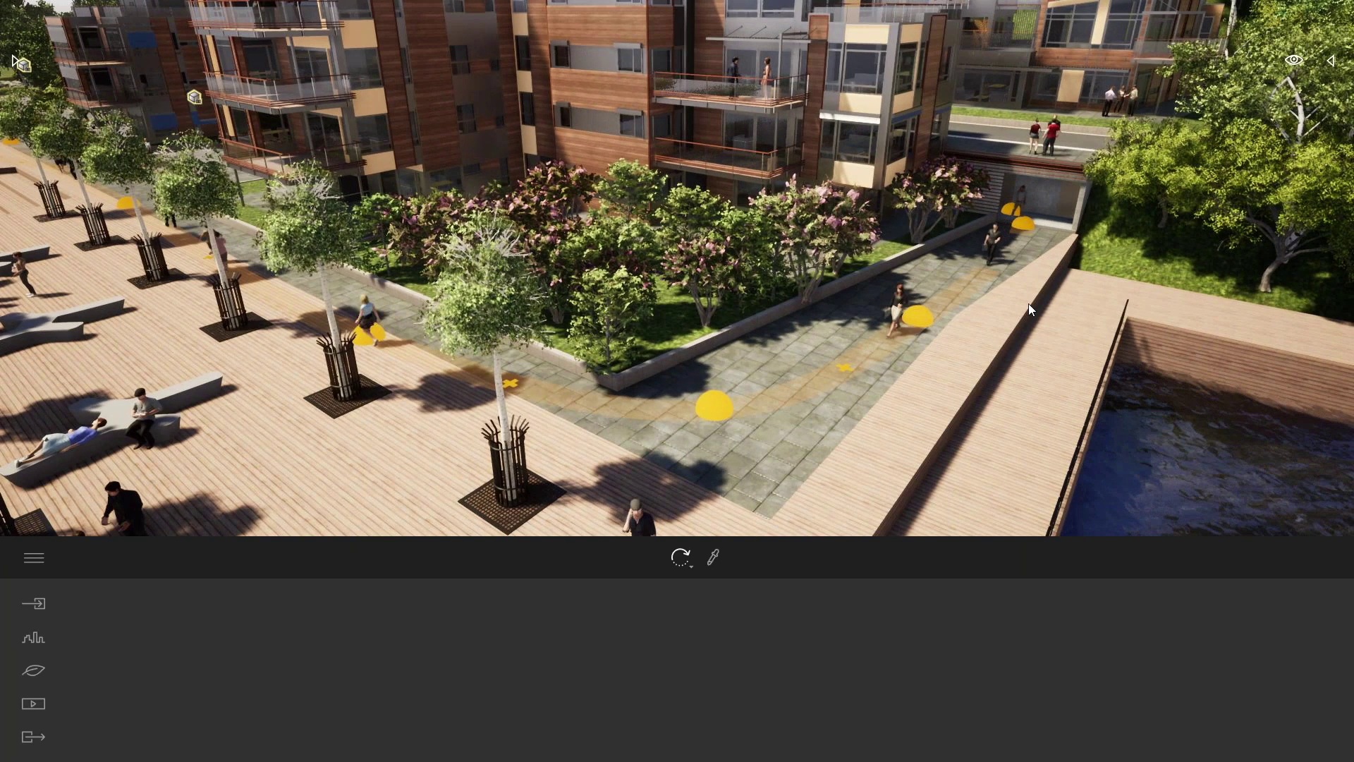
key("a")
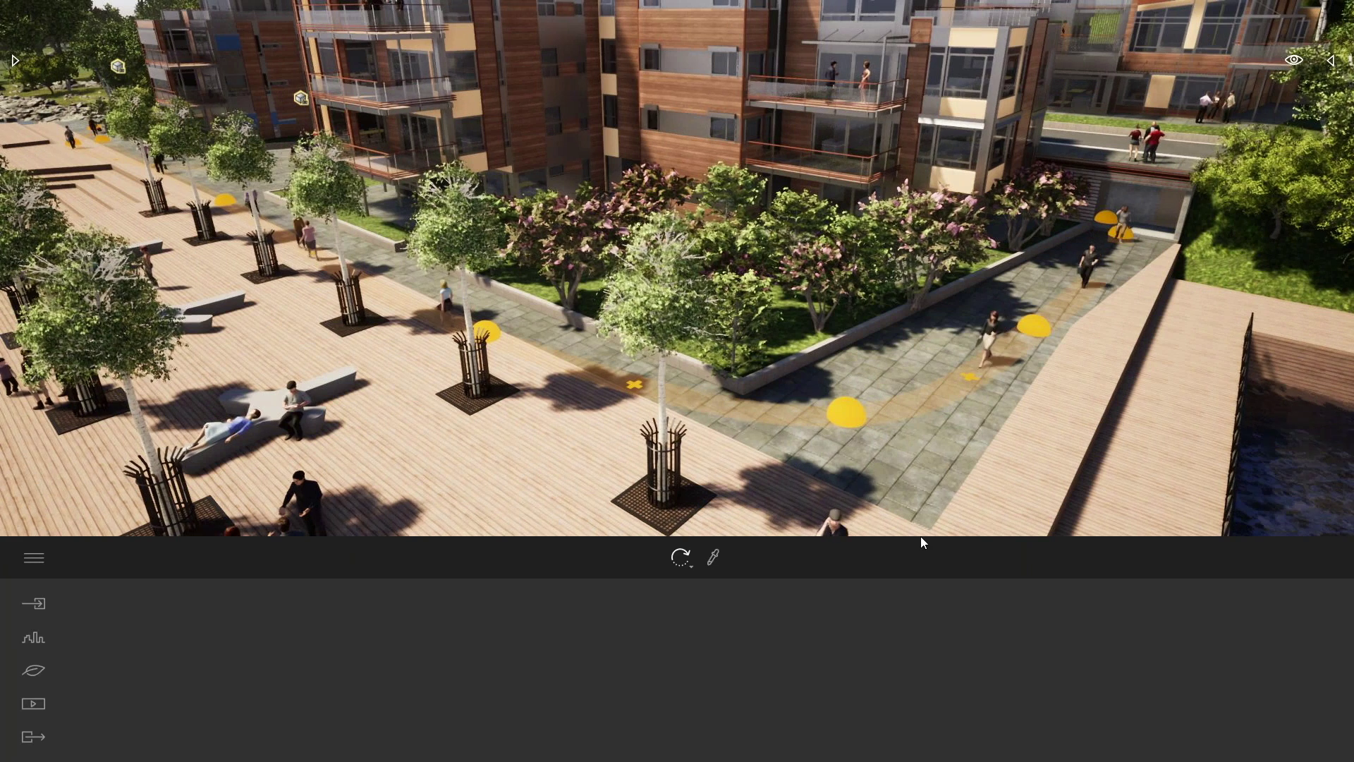
Set the character path's width to 3 m and its density to 6%, keeping Multi type and Street clothing.
left_click(847, 413)
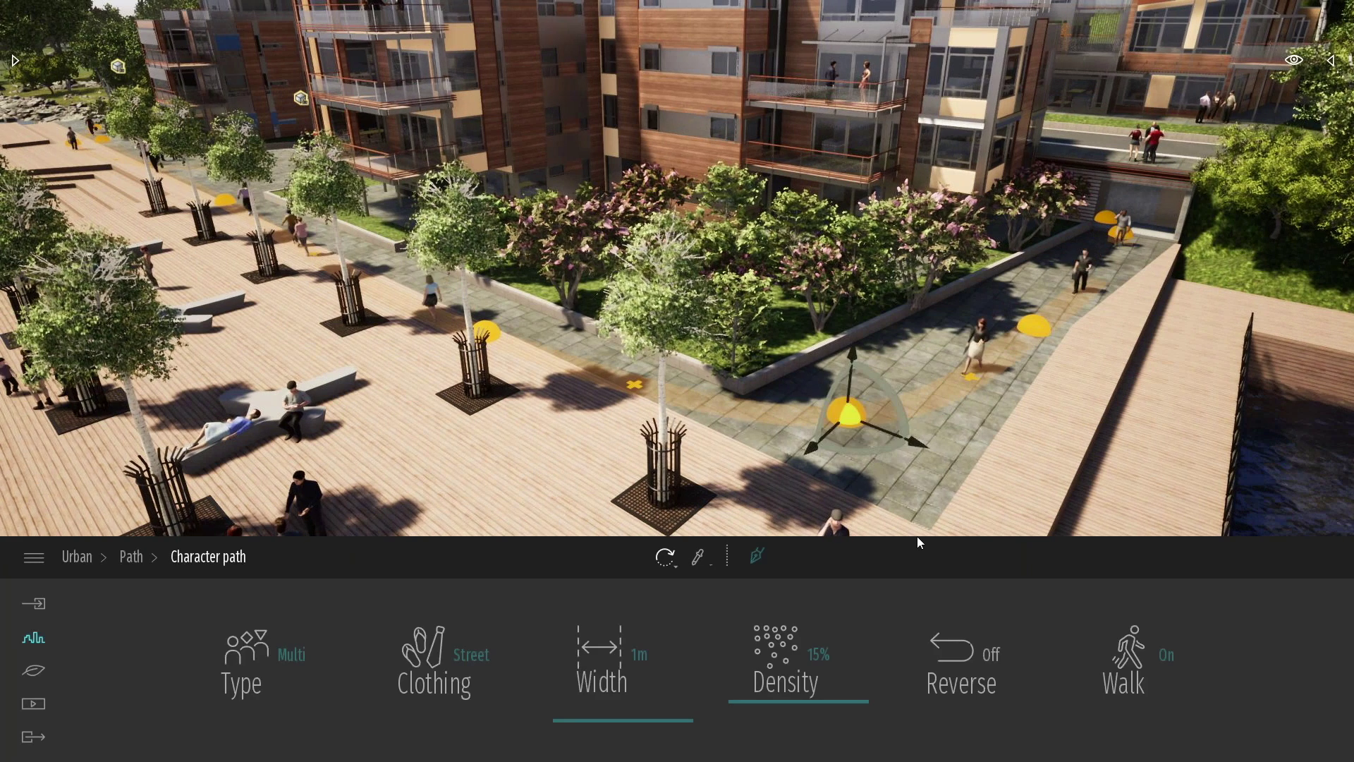
left_click(231, 686)
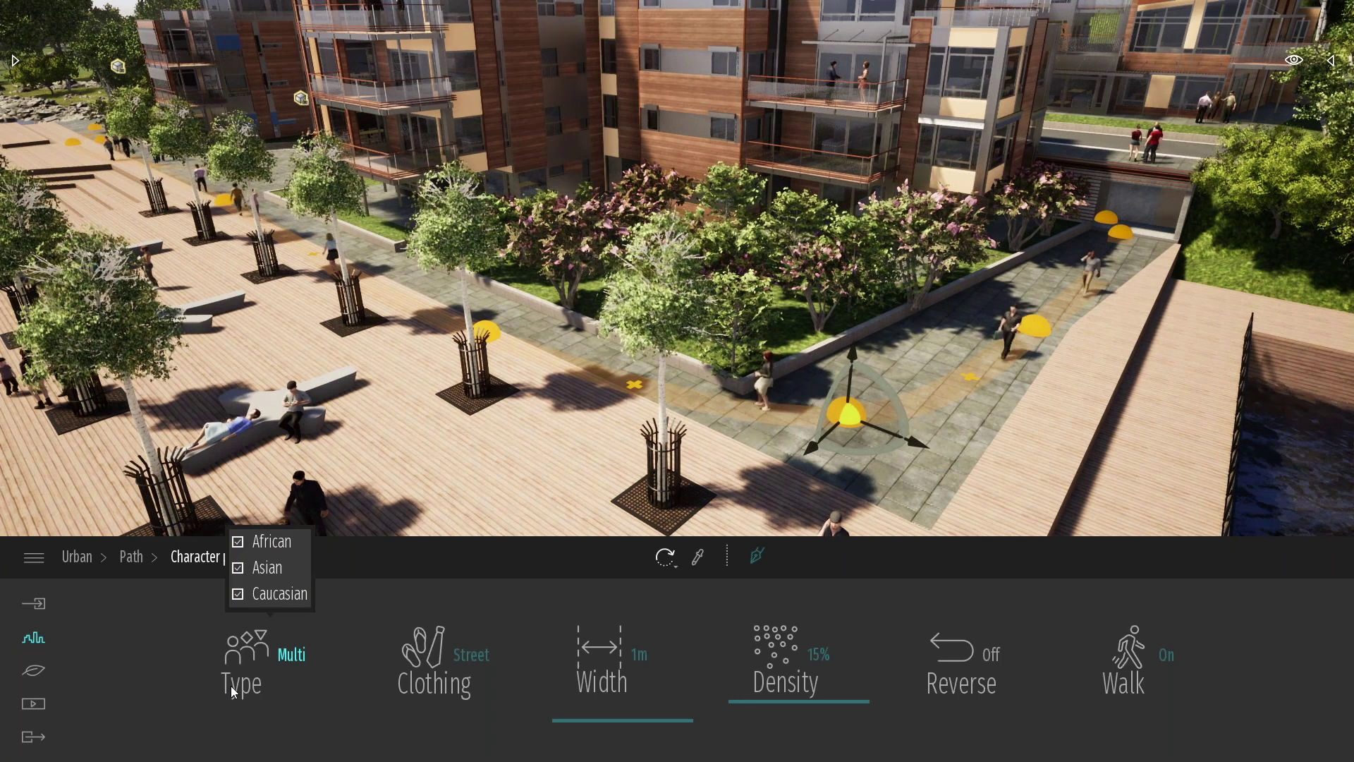
left_click(425, 678)
left_click_drag(627, 722, 632, 649)
left_click_drag(780, 702, 779, 600)
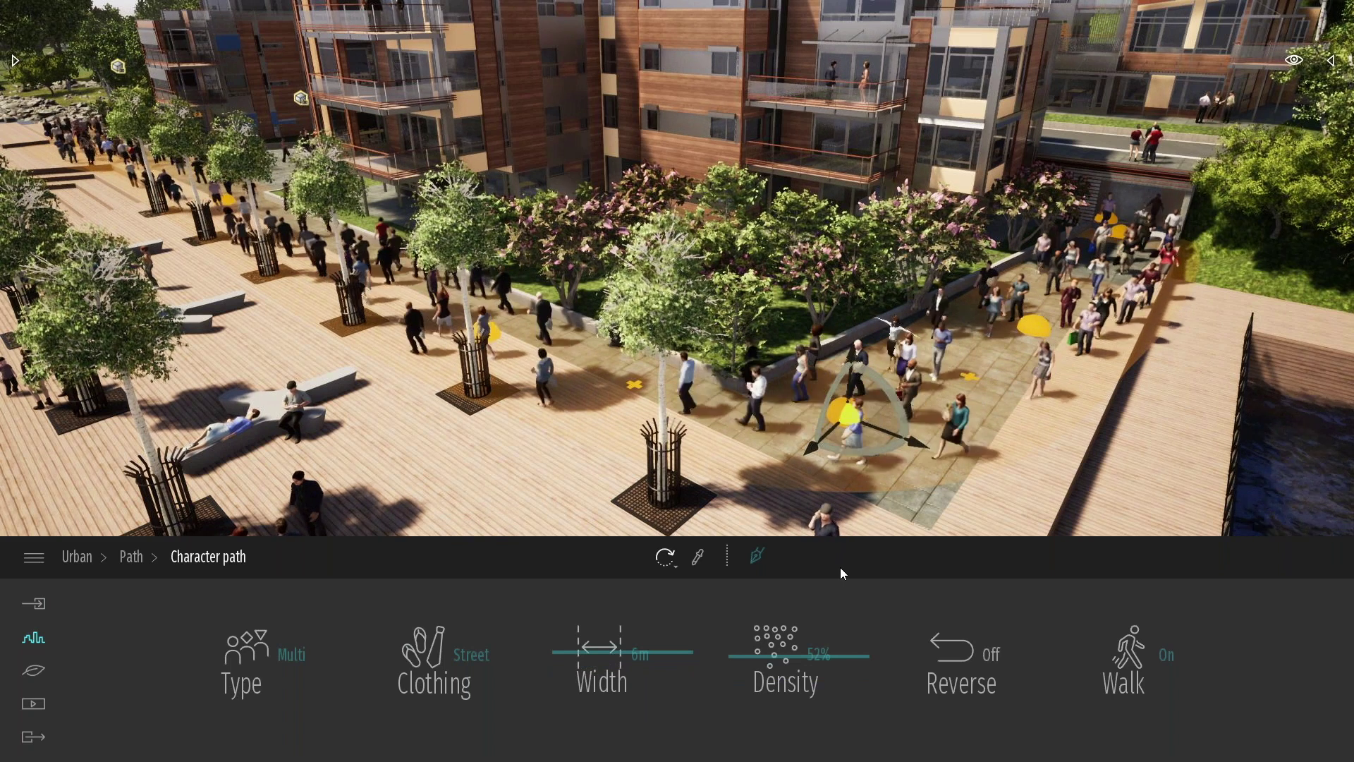
left_click_drag(784, 657, 784, 708)
left_click_drag(597, 652, 598, 692)
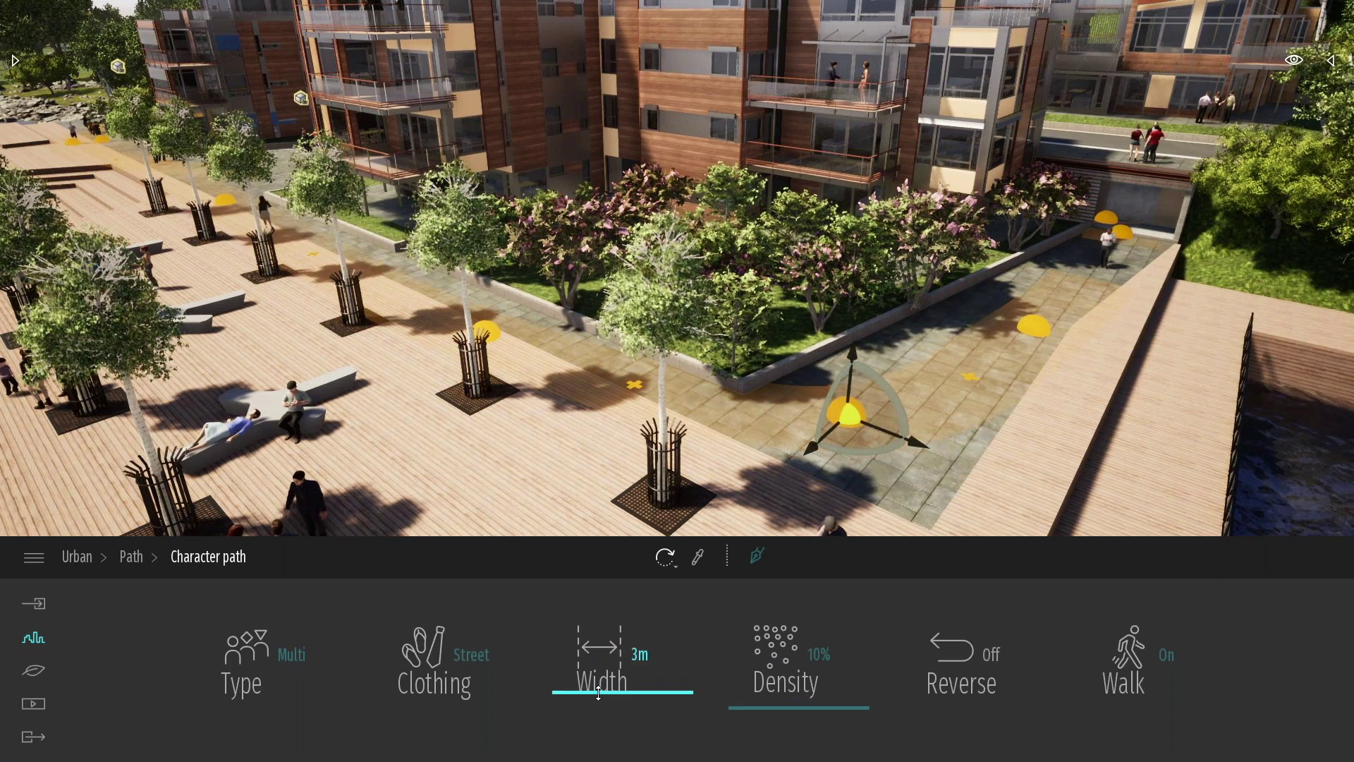
left_click_drag(784, 677, 784, 683)
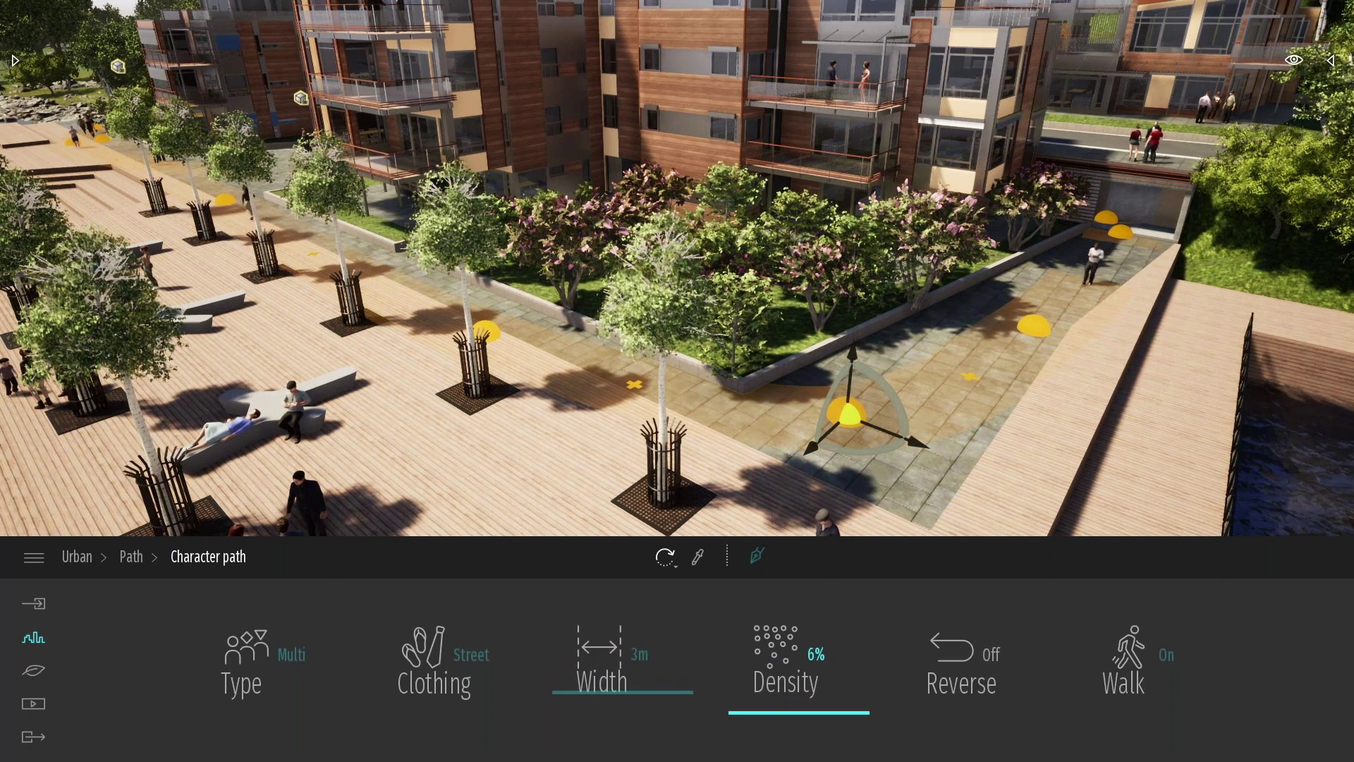
key("Escape")
Frame an overview of the waterfront buildings and deck, show the media options, and start the full-screen walkthrough preview.
mouse_move(964, 382)
right_mouse_down()
mouse_move(833, 350)
mouse_move(917, 339)
mouse_move(971, 389)
right_mouse_up()
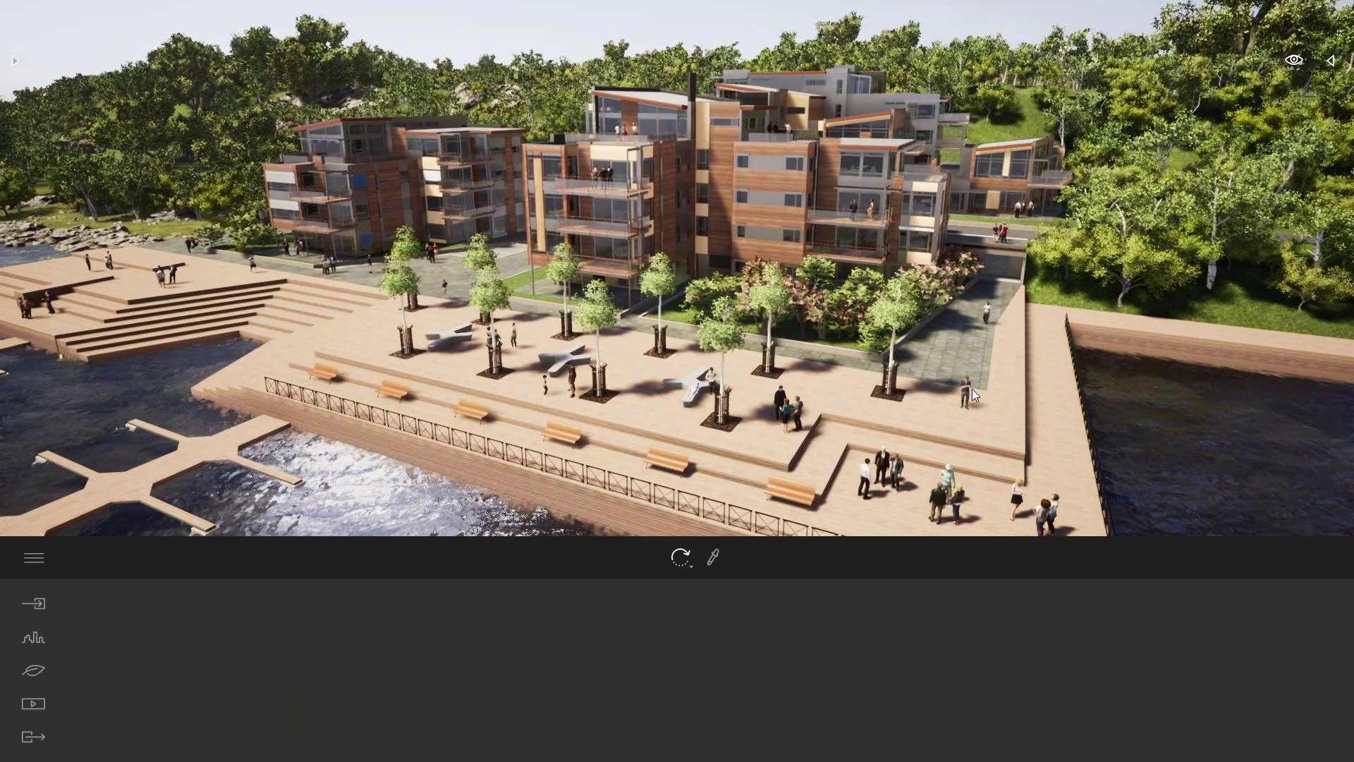
right_click_drag(974, 387, 917, 382)
middle_click_drag(918, 383, 340, 606, "shift")
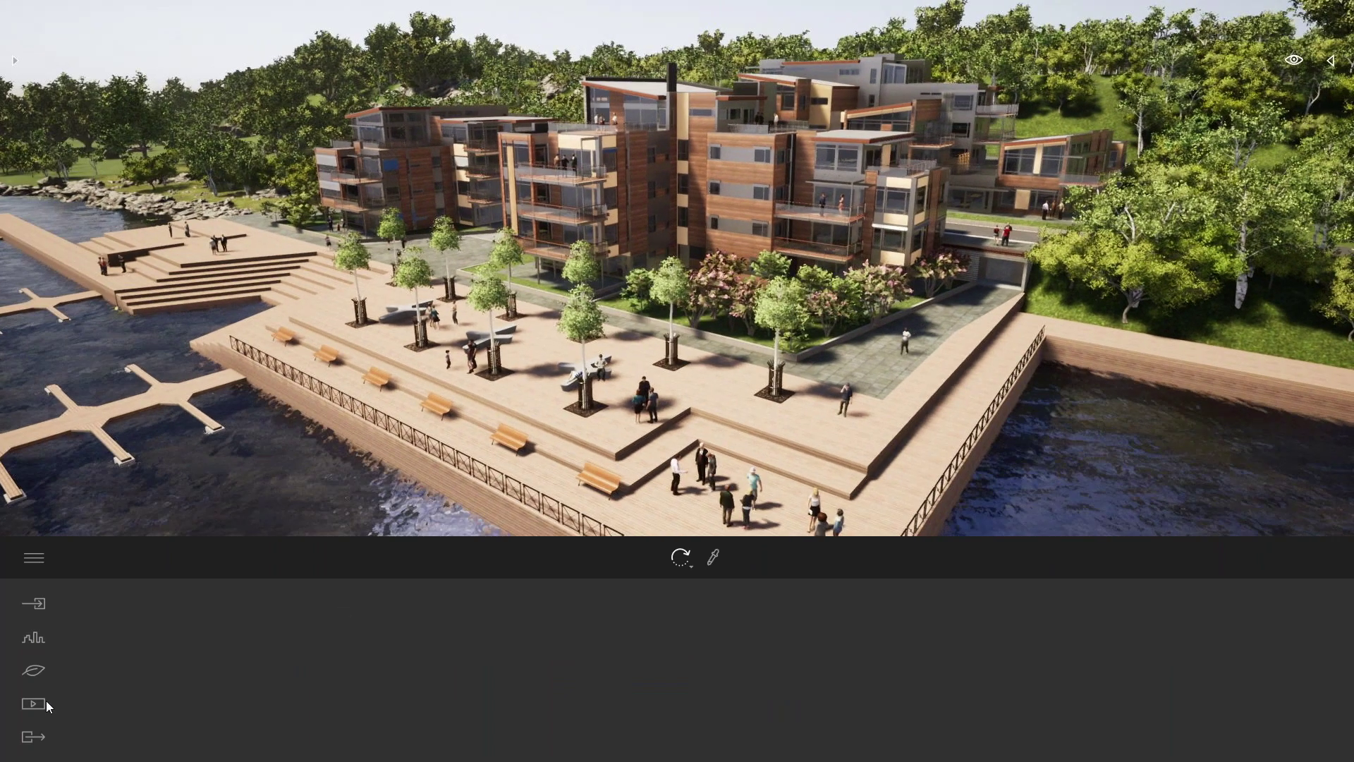
left_click(41, 705)
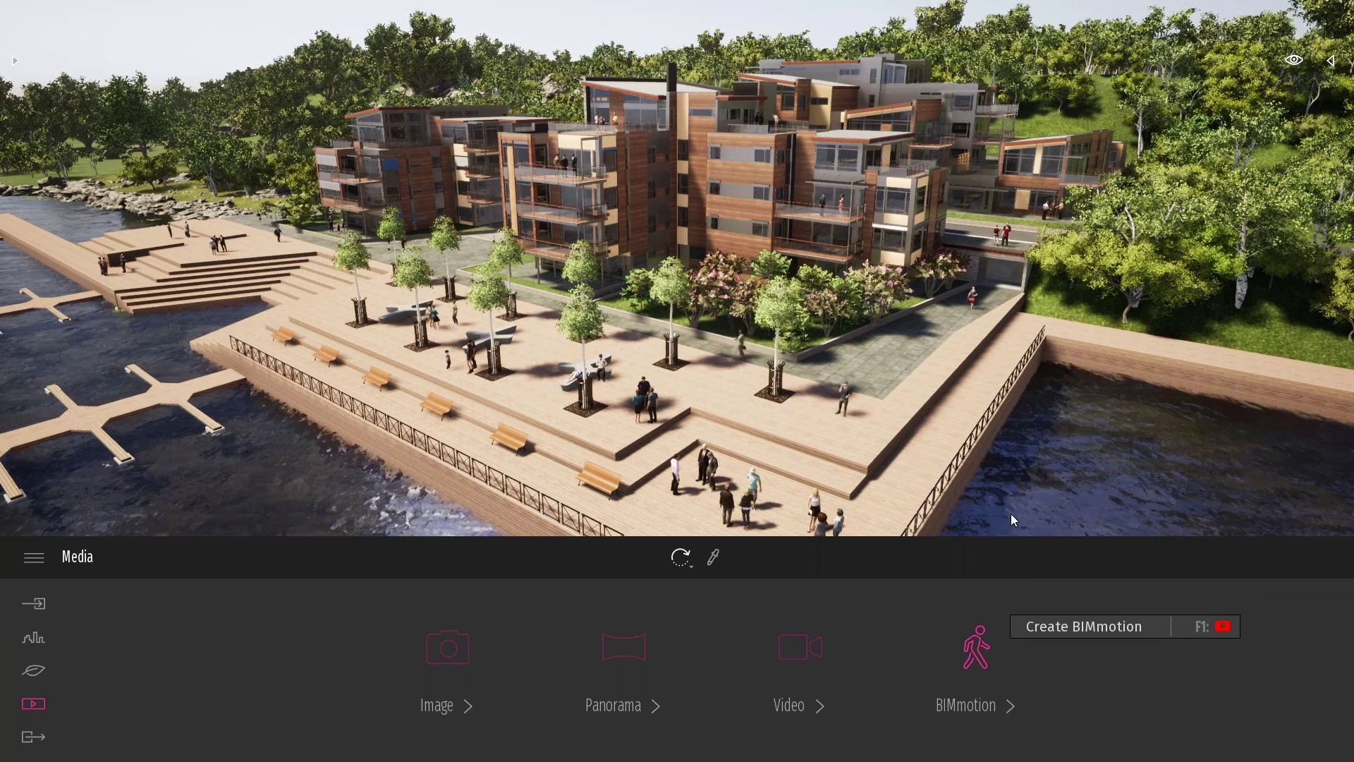
right_click_drag(1011, 521, 1019, 327)
scroll(1019, 327, "up", 2)
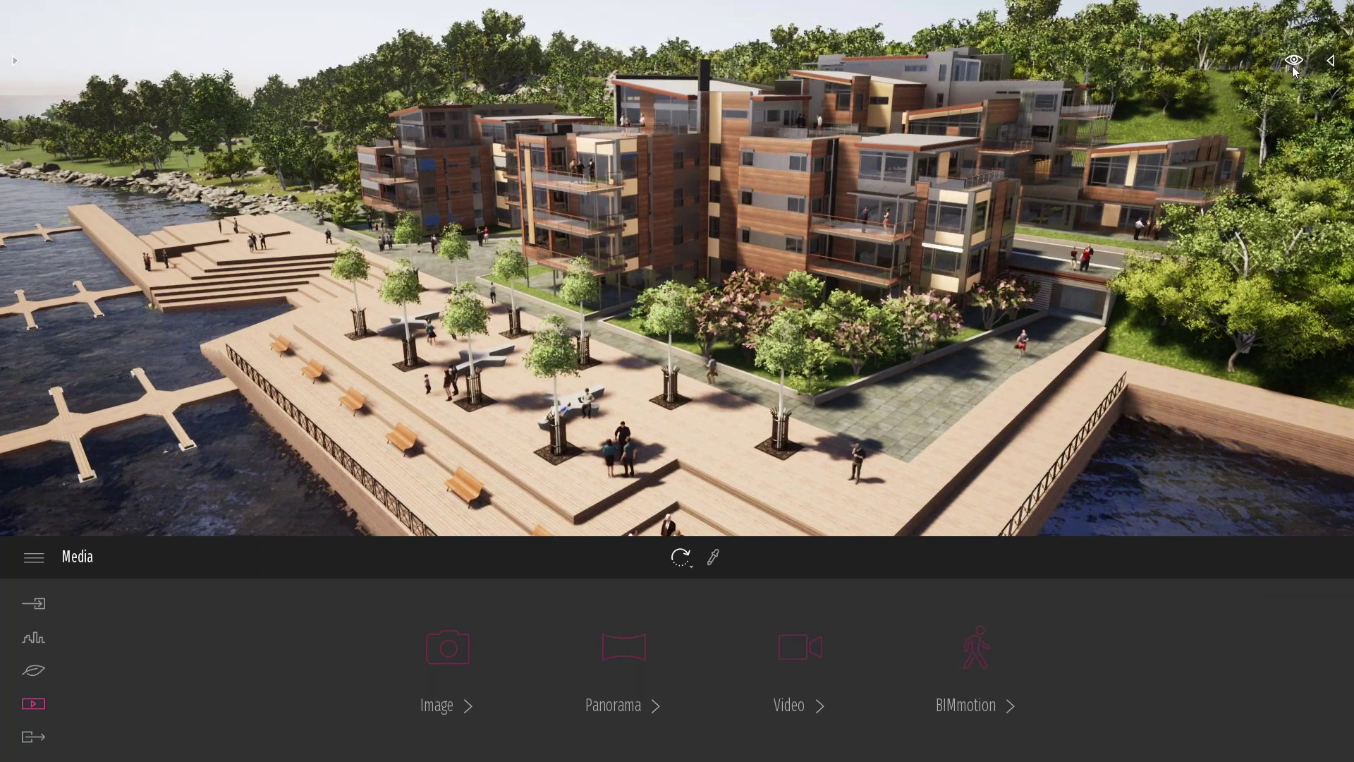
left_click(1294, 61)
left_click(1290, 105)
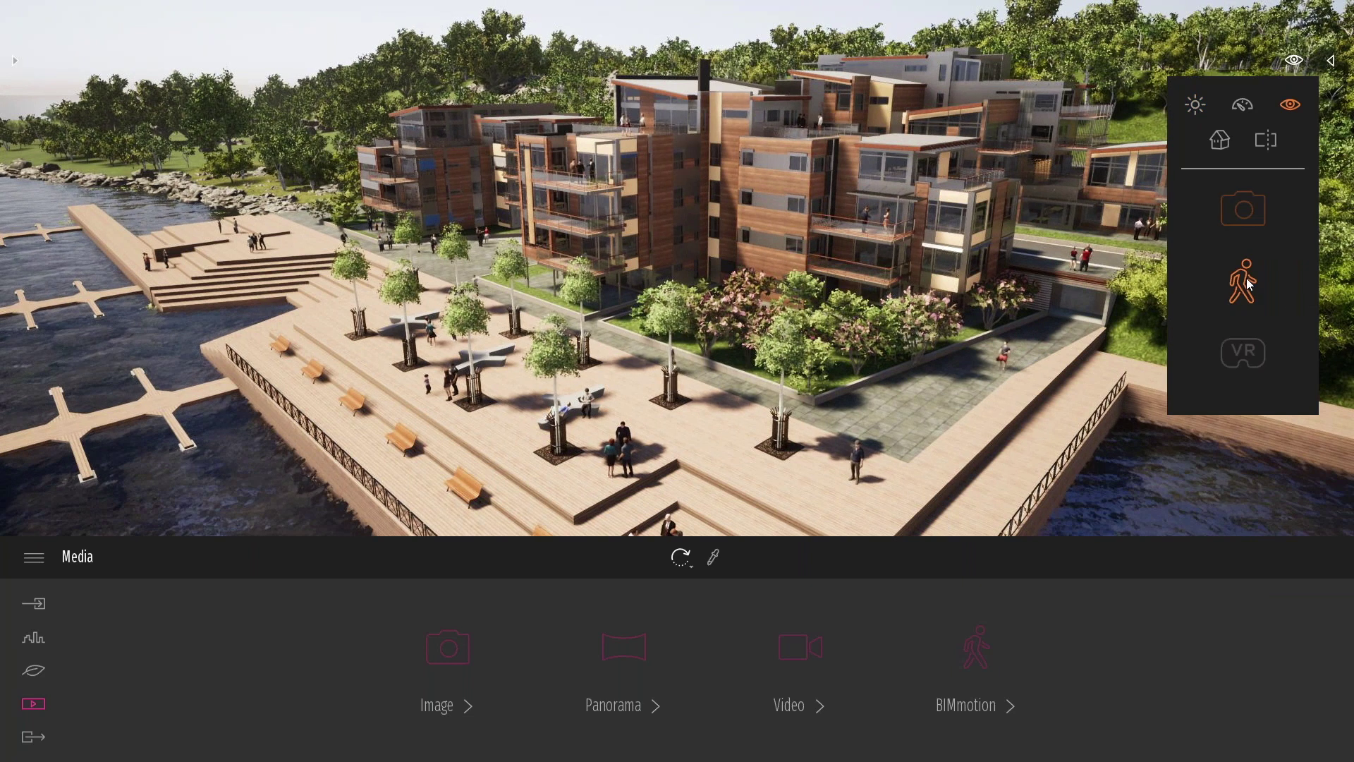
left_click(1246, 279)
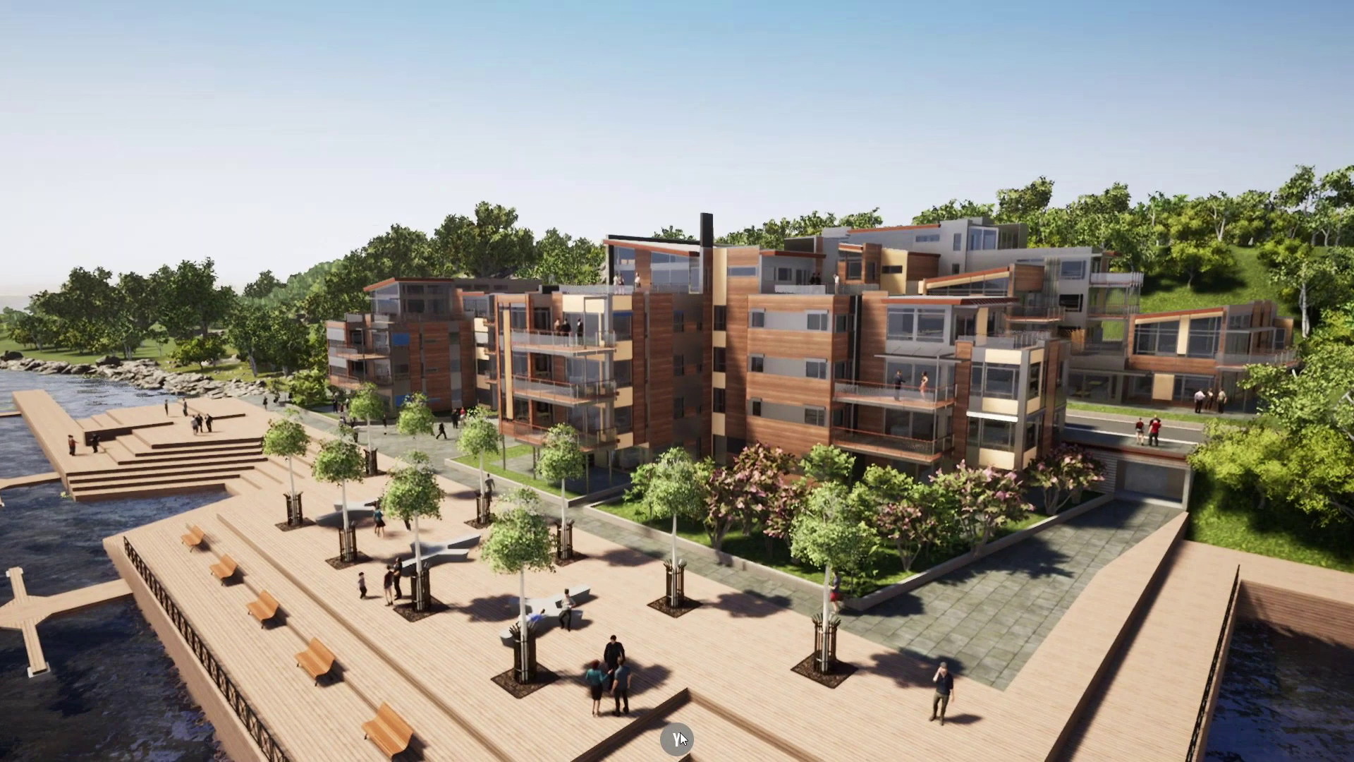
In the walkthrough preview, set the time to 13:16, the month to August and the weather to fully sunny.
left_click(679, 739)
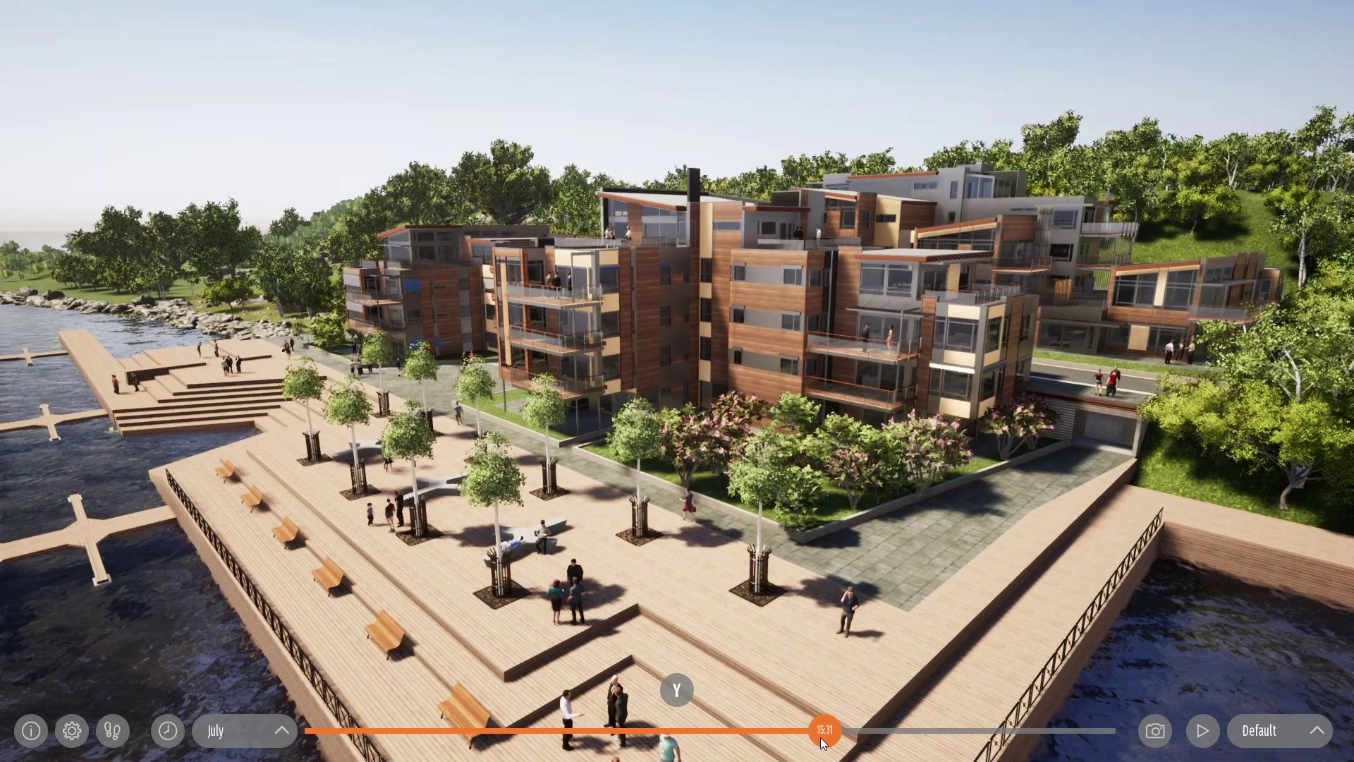
left_click_drag(824, 732, 752, 731)
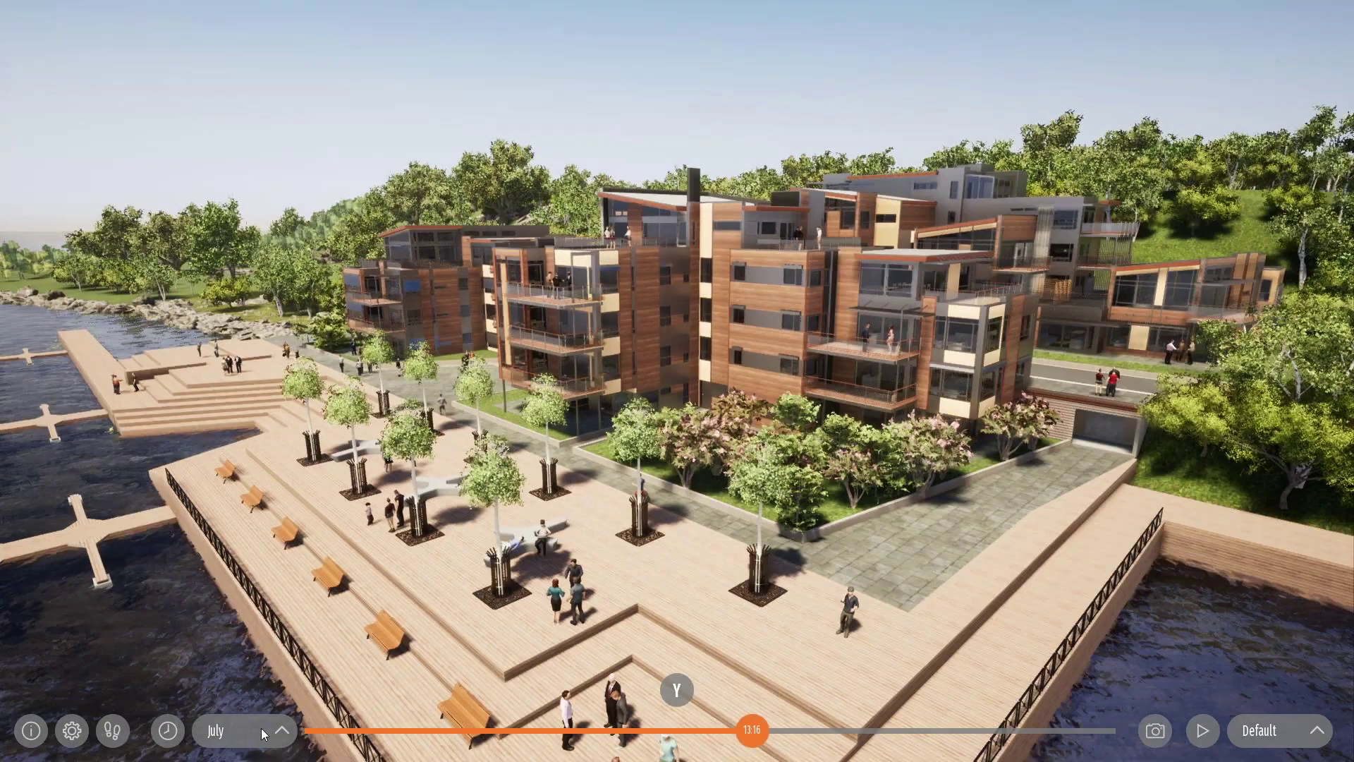
left_click(262, 733)
left_click(236, 653)
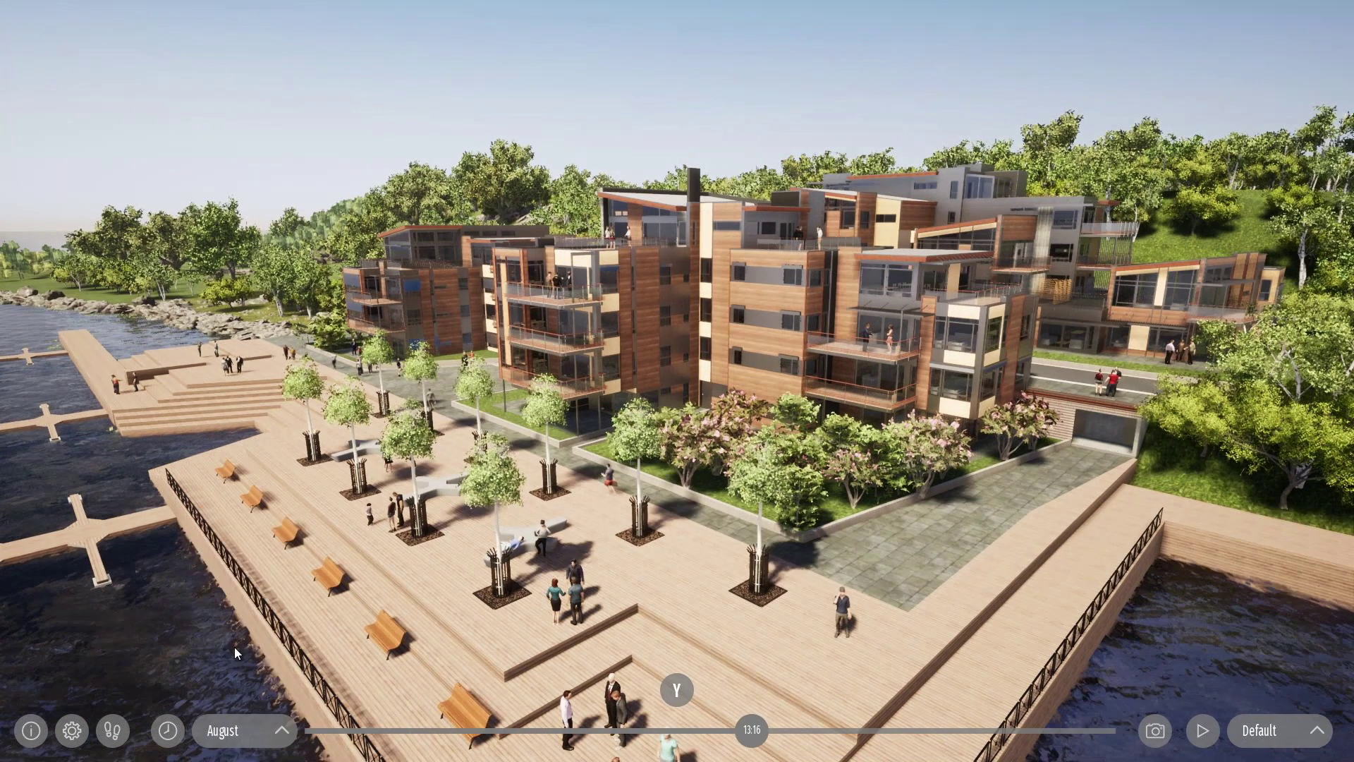
left_click(167, 731)
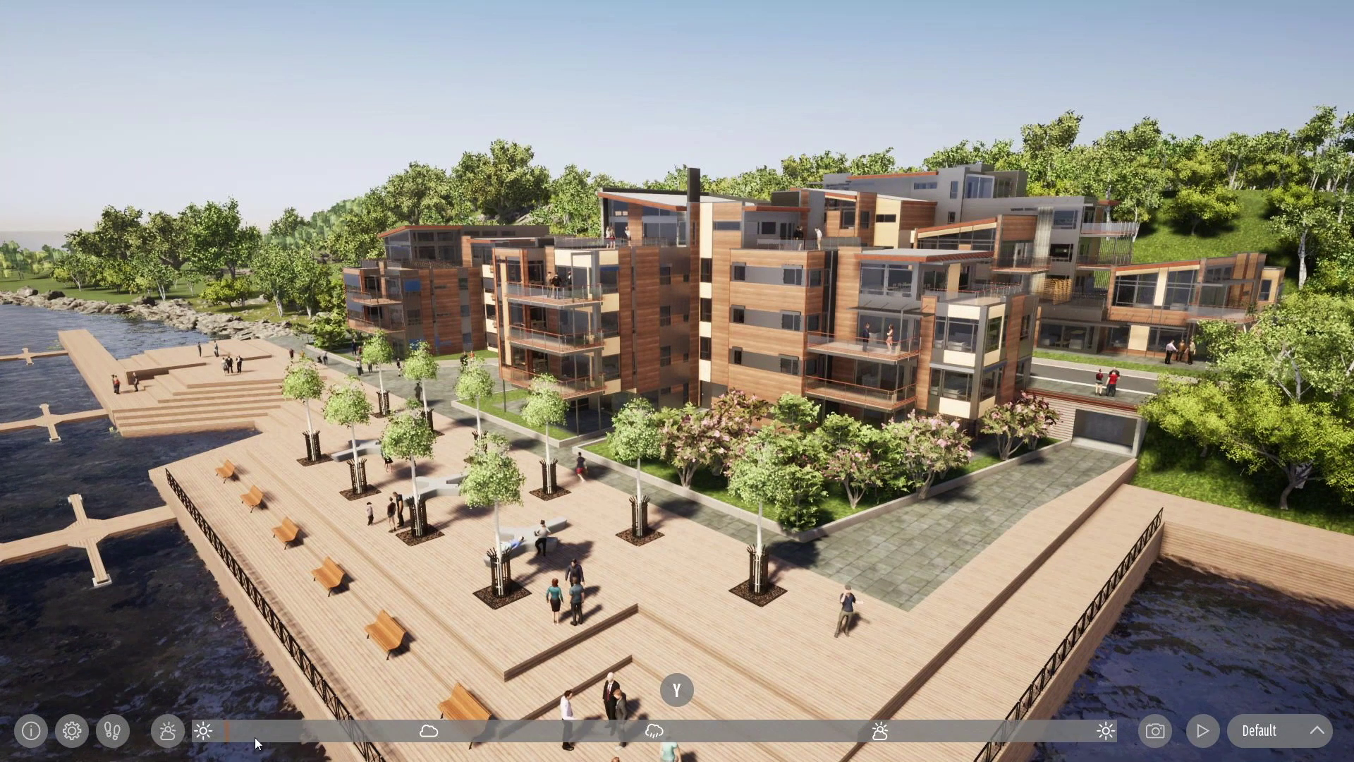
left_click_drag(579, 715, 193, 721)
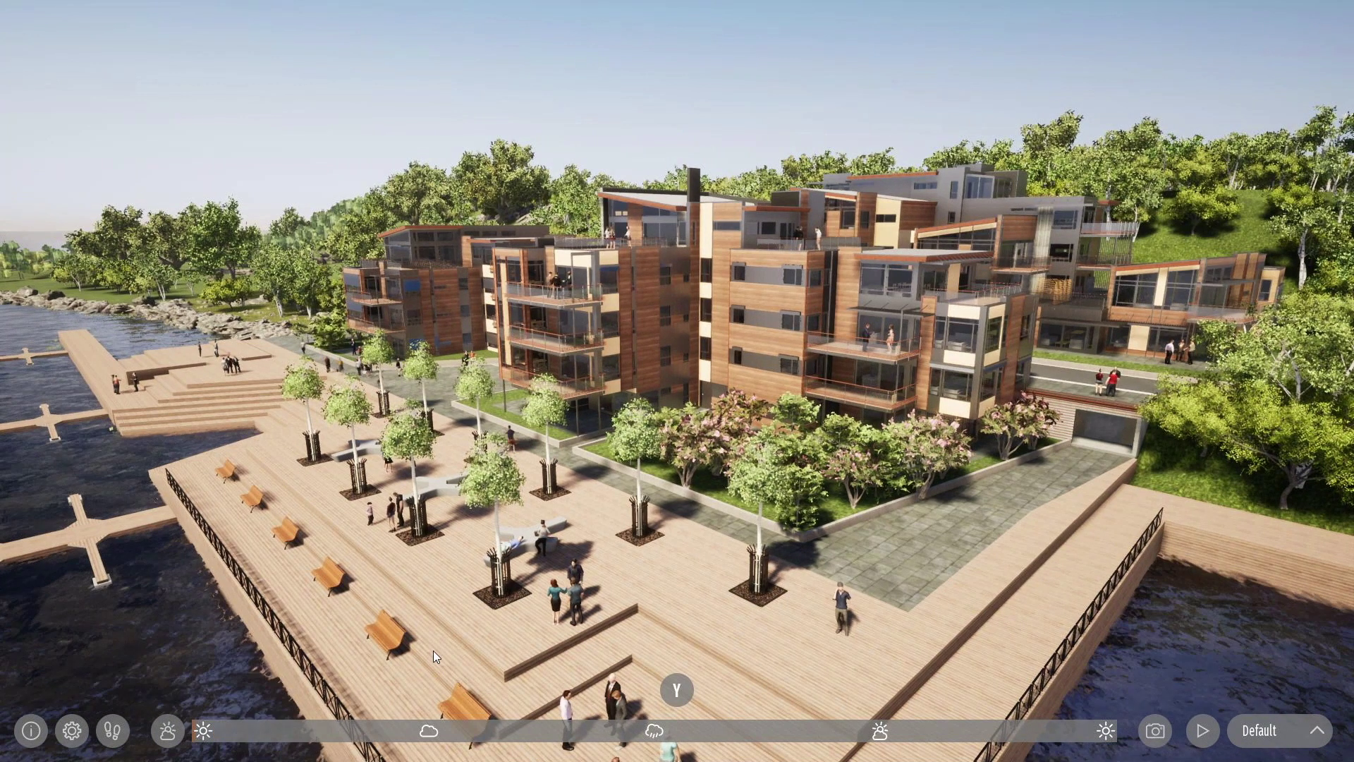
middle_click_drag(433, 651, 508, 650, "shift")
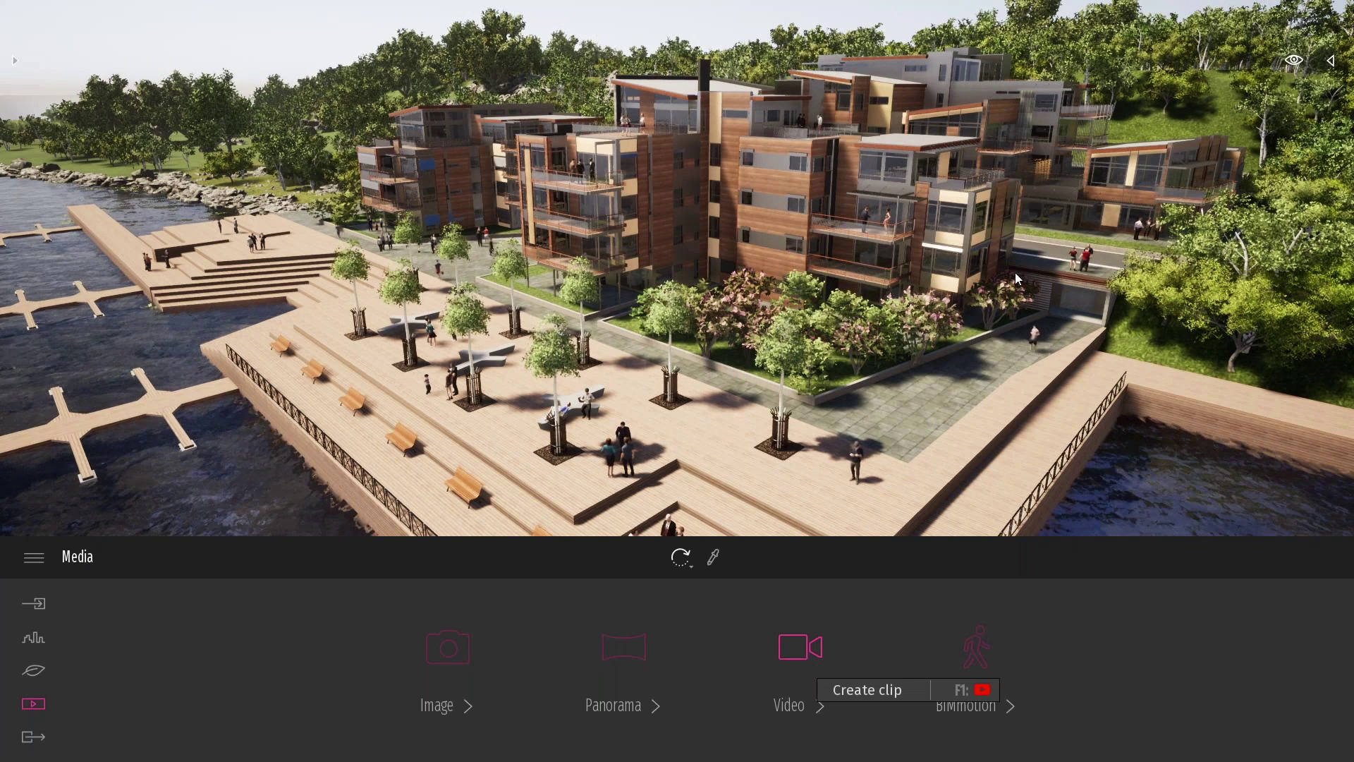
Create a video clip starting from the elevated view of the buildings, and add a second keyframe facing the main building across the deck.
left_click(808, 670)
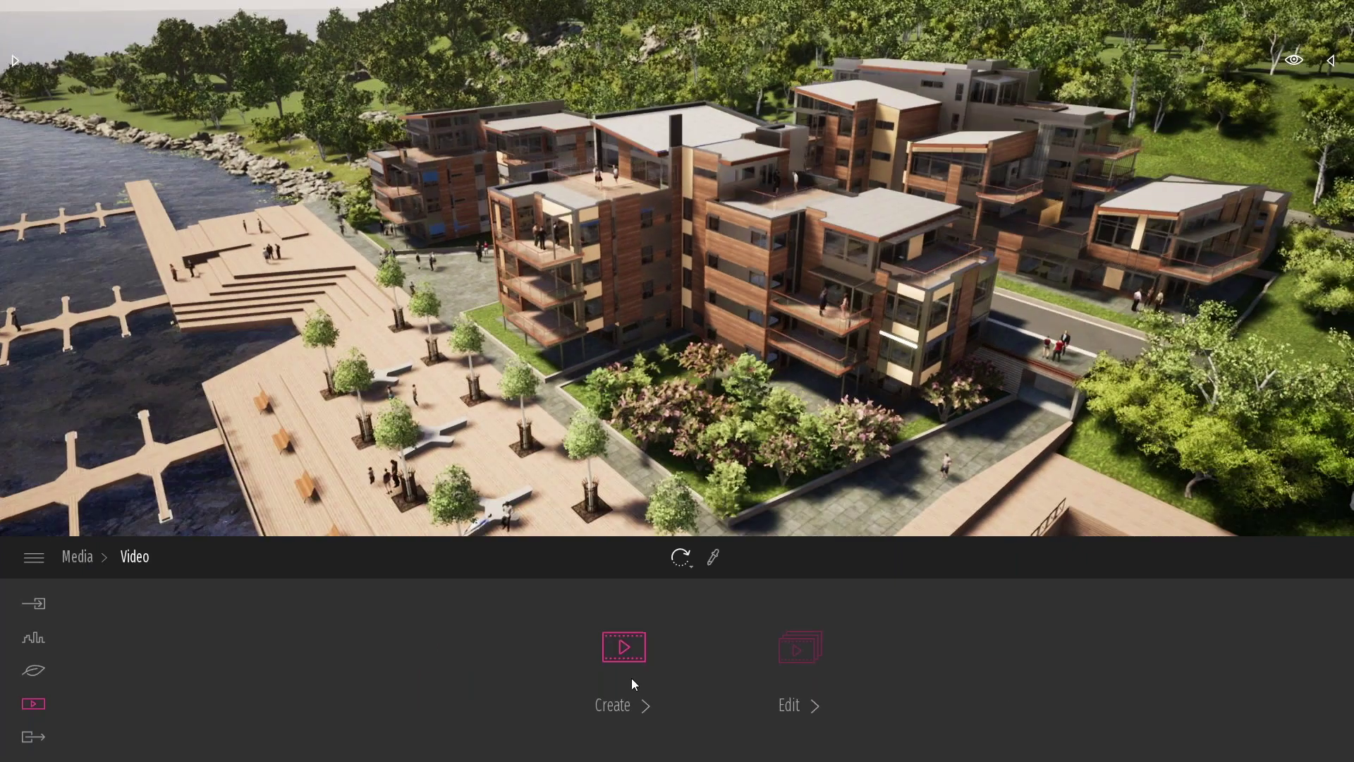
left_click(631, 678)
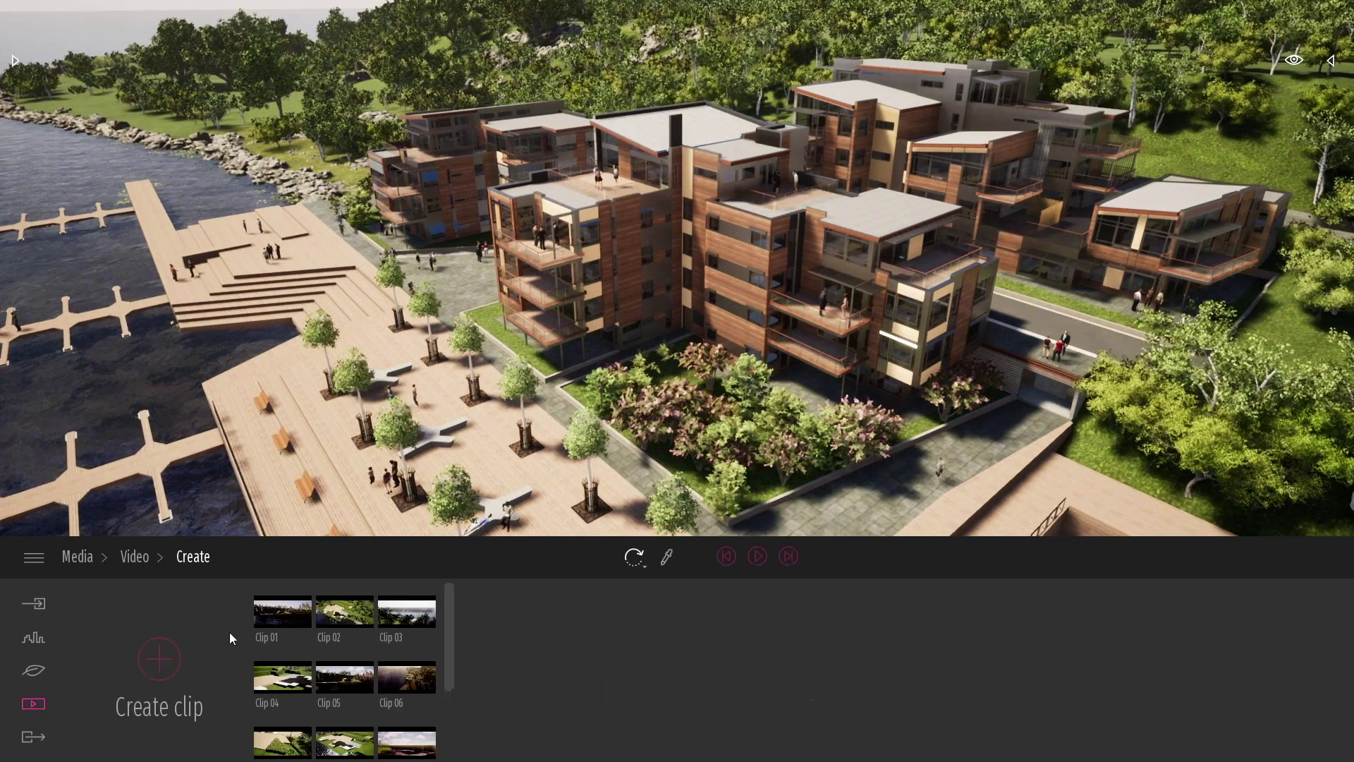
left_click(160, 658)
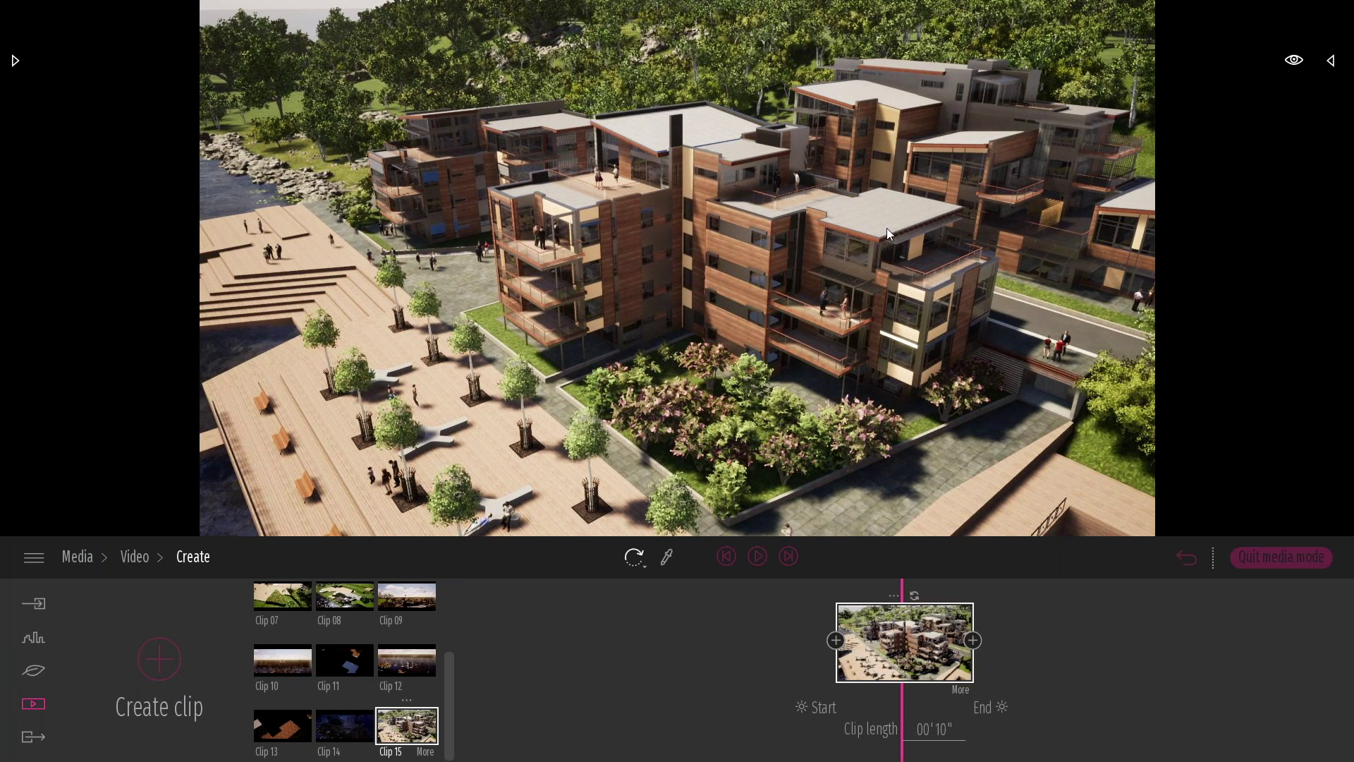
middle_click_drag(886, 227, 1013, 175, "shift")
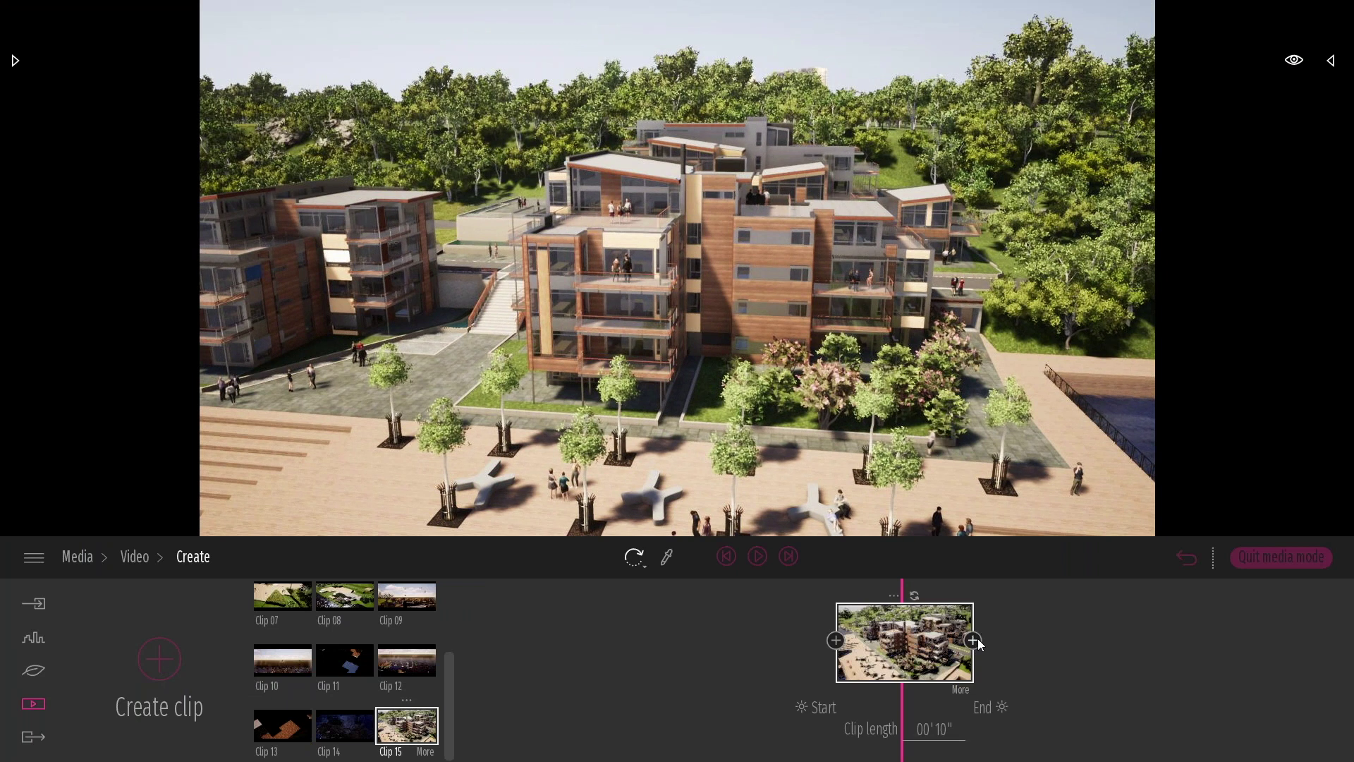
left_click(975, 639)
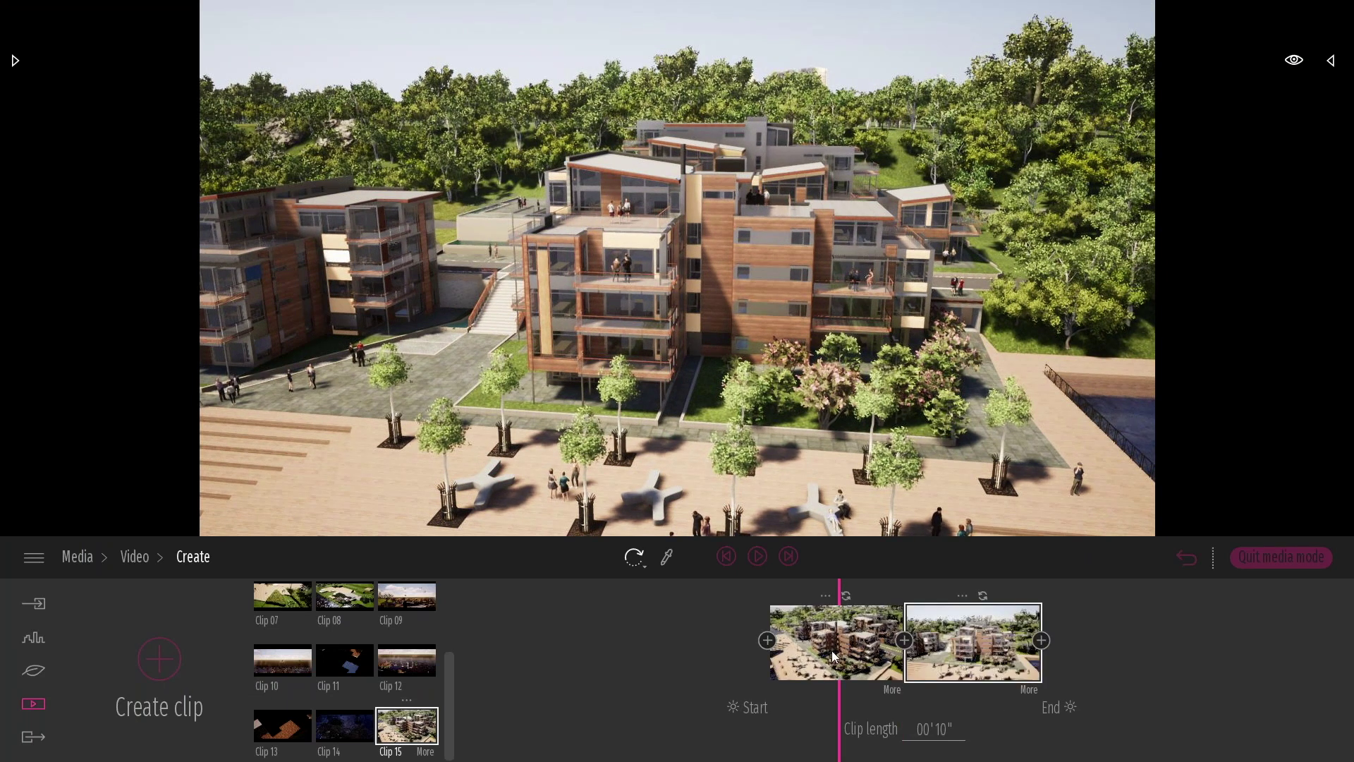
Play the new clip from its first keyframe to check the camera movement.
left_click(831, 651)
left_click(756, 563)
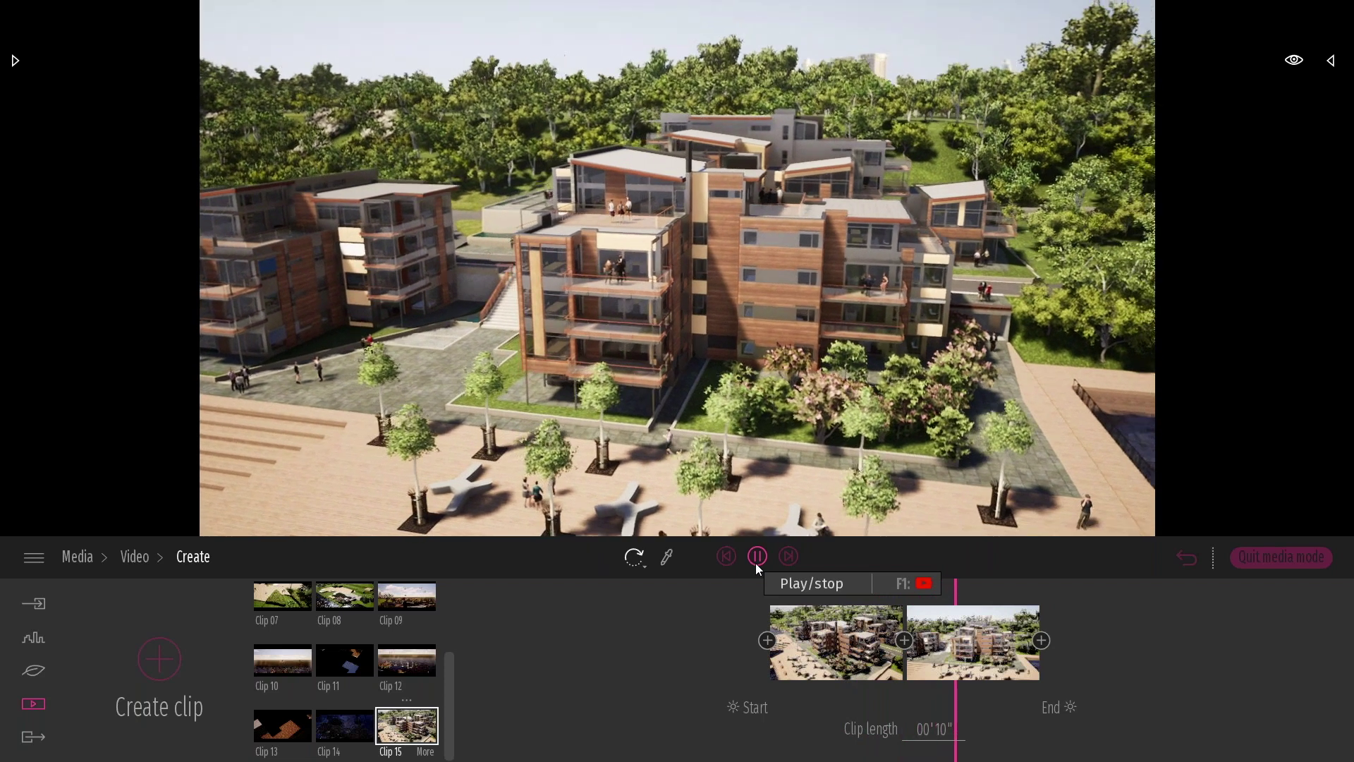
left_click(755, 563)
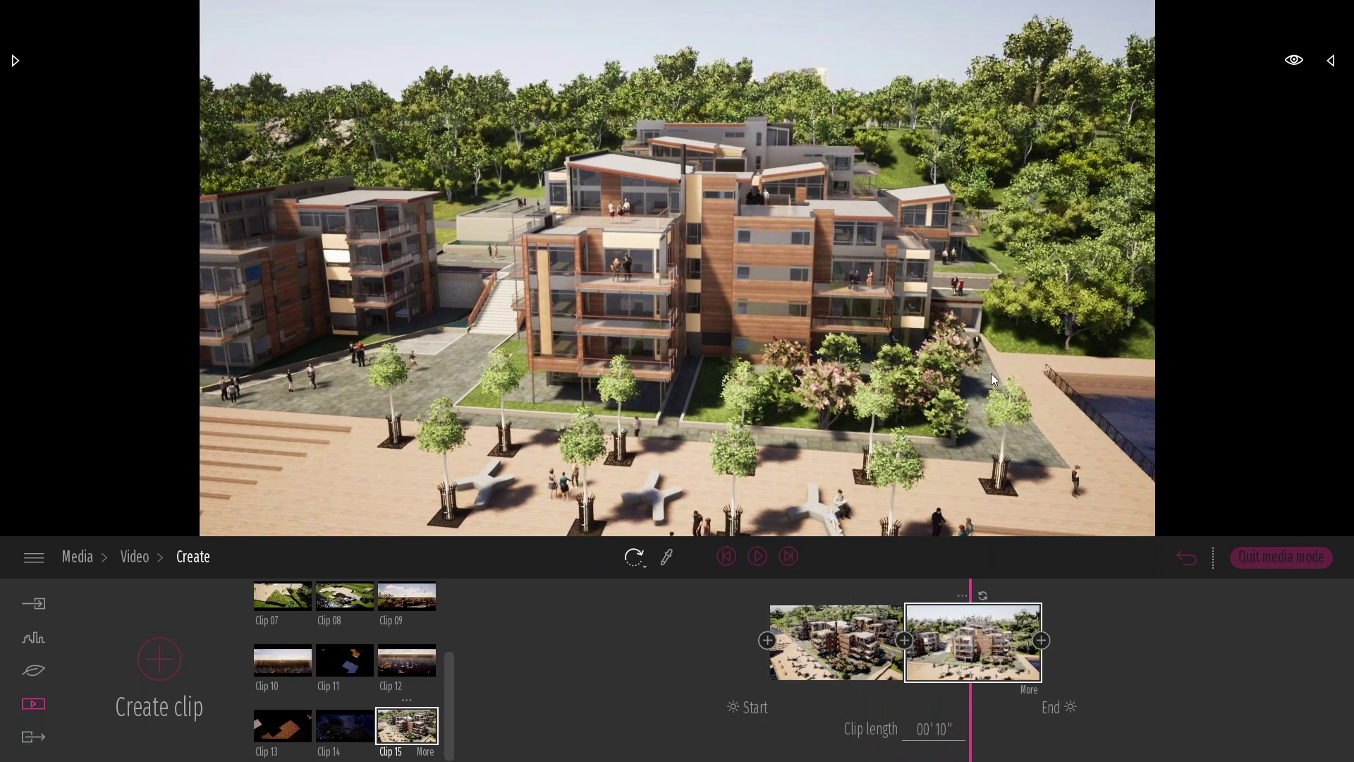
Add a third keyframe to the clip, facing the plaza and stairs between the two buildings.
key("a")
right_click_drag(991, 373, 1079, 373)
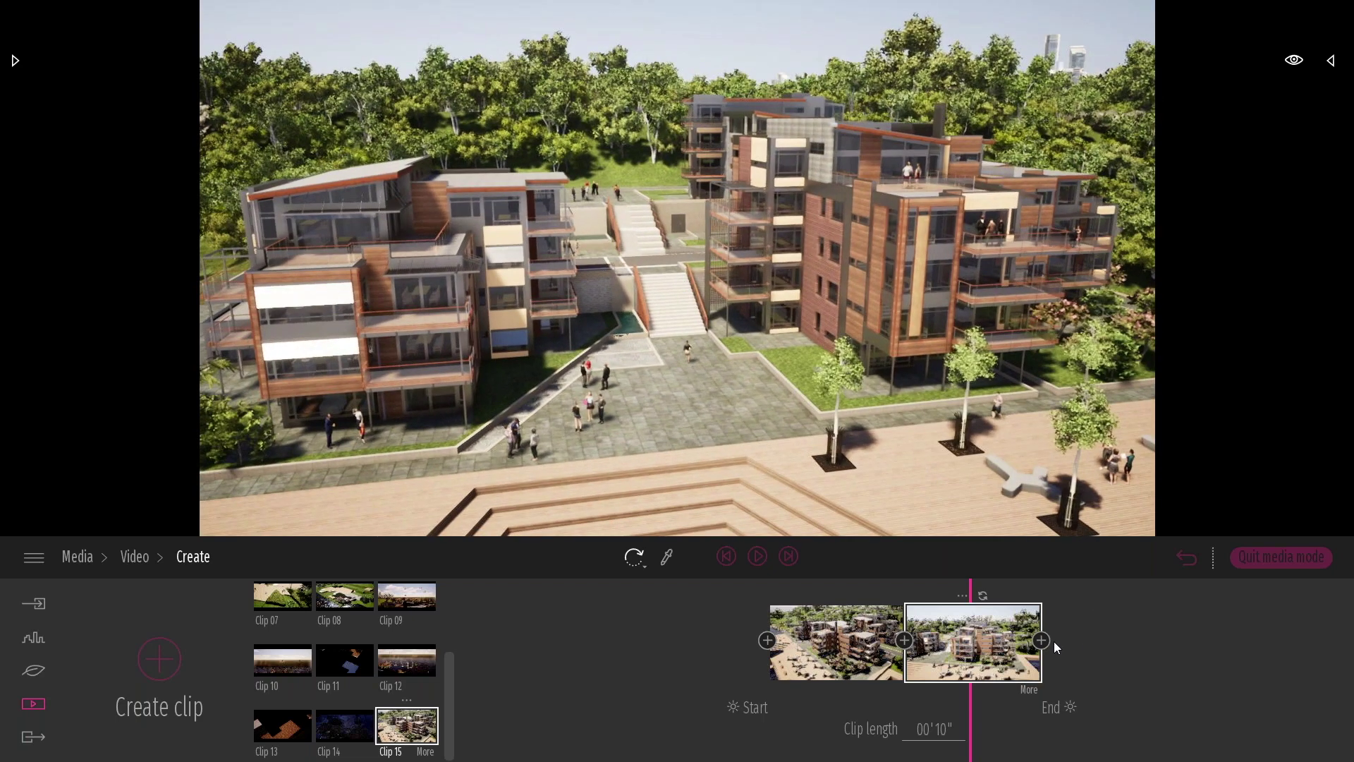
left_click(1049, 640)
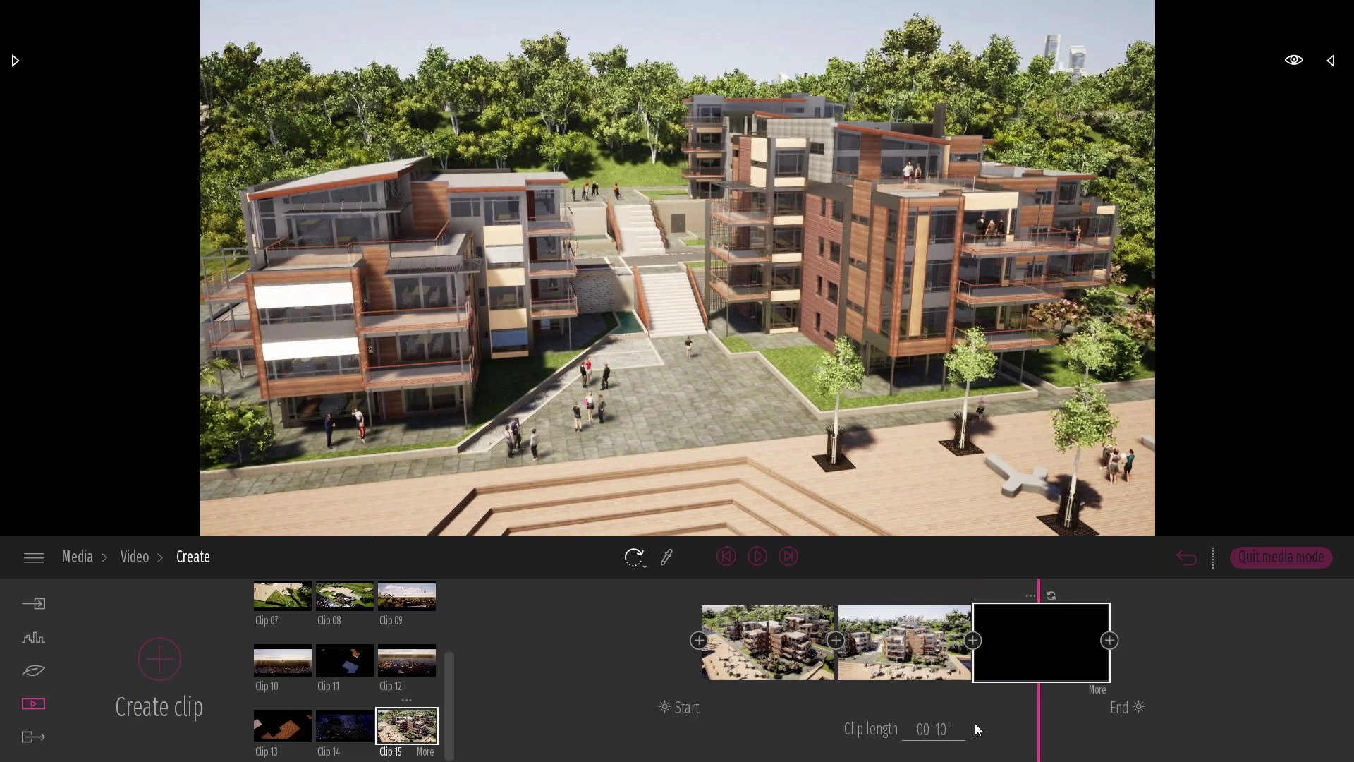
mouse_move(1043, 706)
left_mouse_down()
mouse_move(777, 714)
mouse_move(1041, 705)
left_mouse_up()
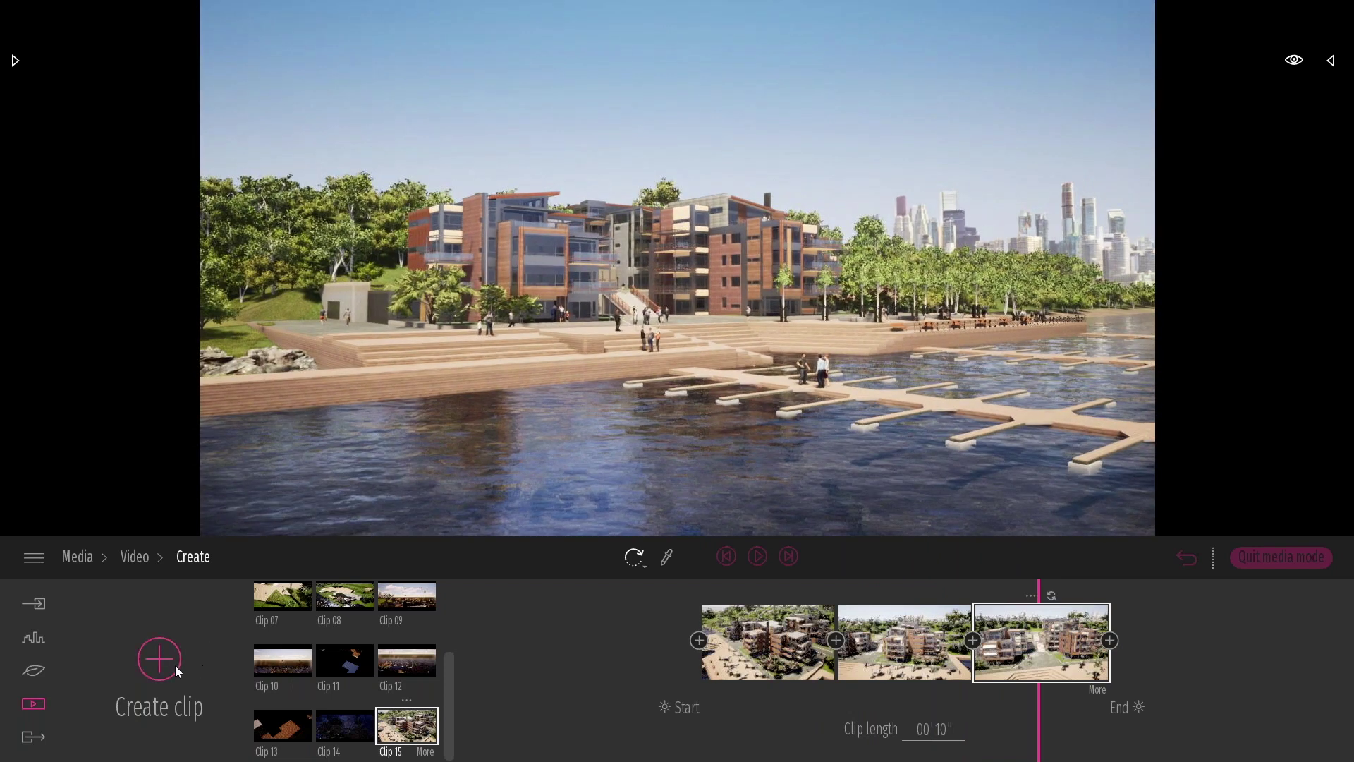
Create another clip from the waterfront view of the buildings, and add a second keyframe with the camera shifted along the pier.
left_click(175, 666)
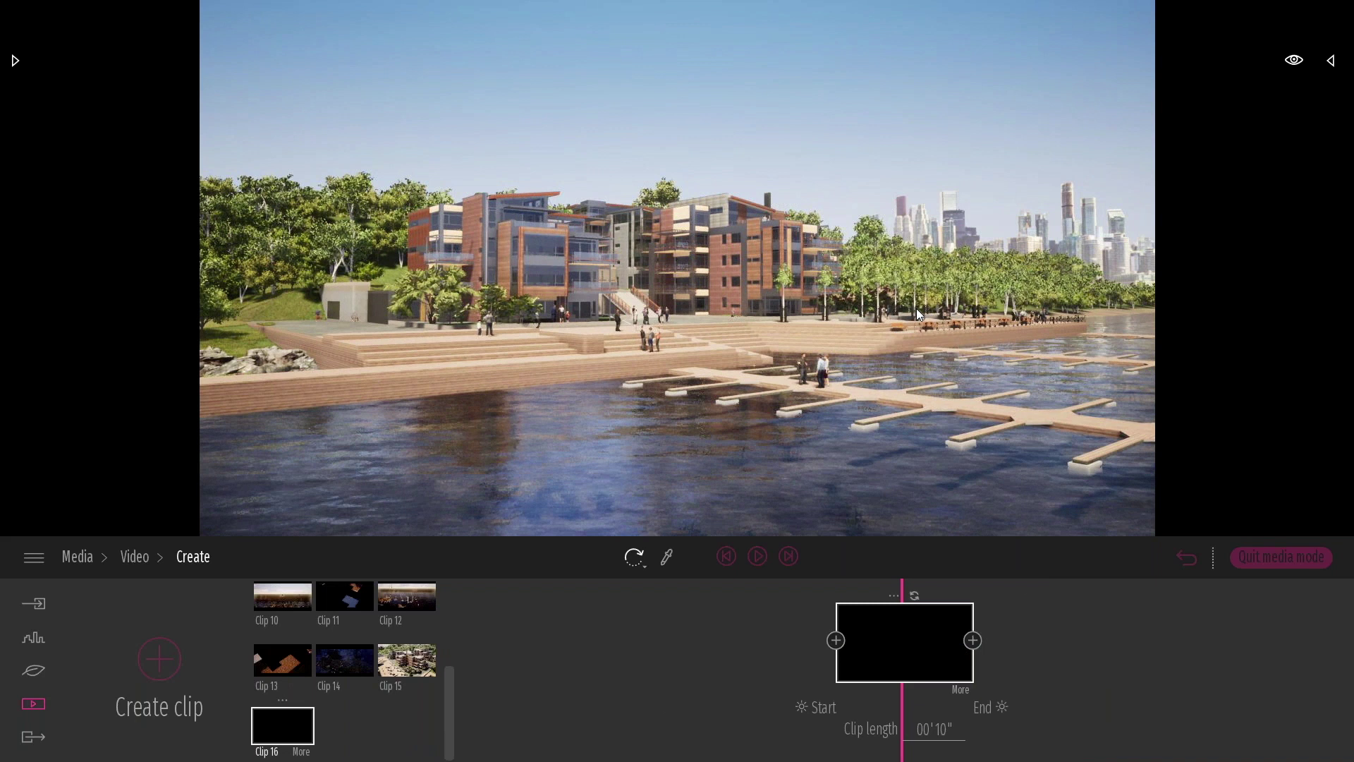
middle_click_drag(916, 309, 846, 309, "shift")
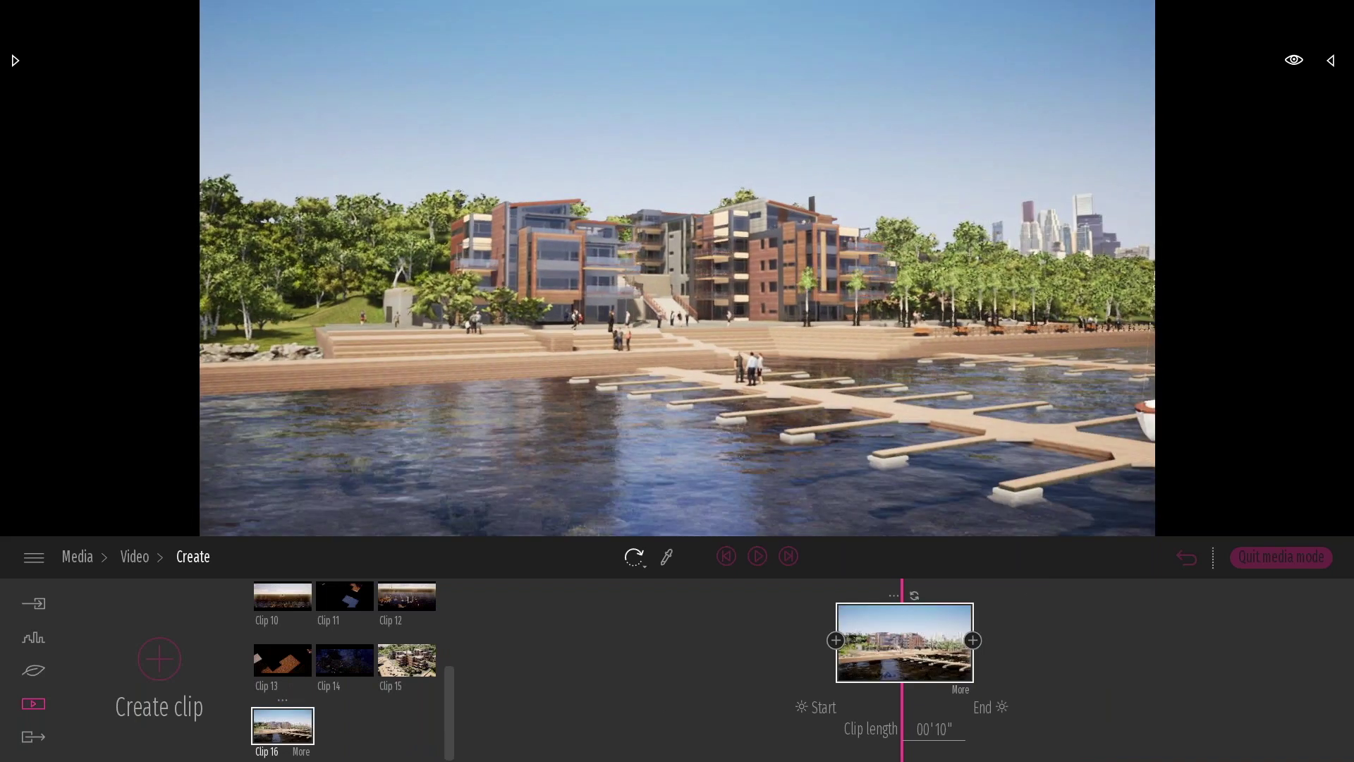
left_click(974, 641)
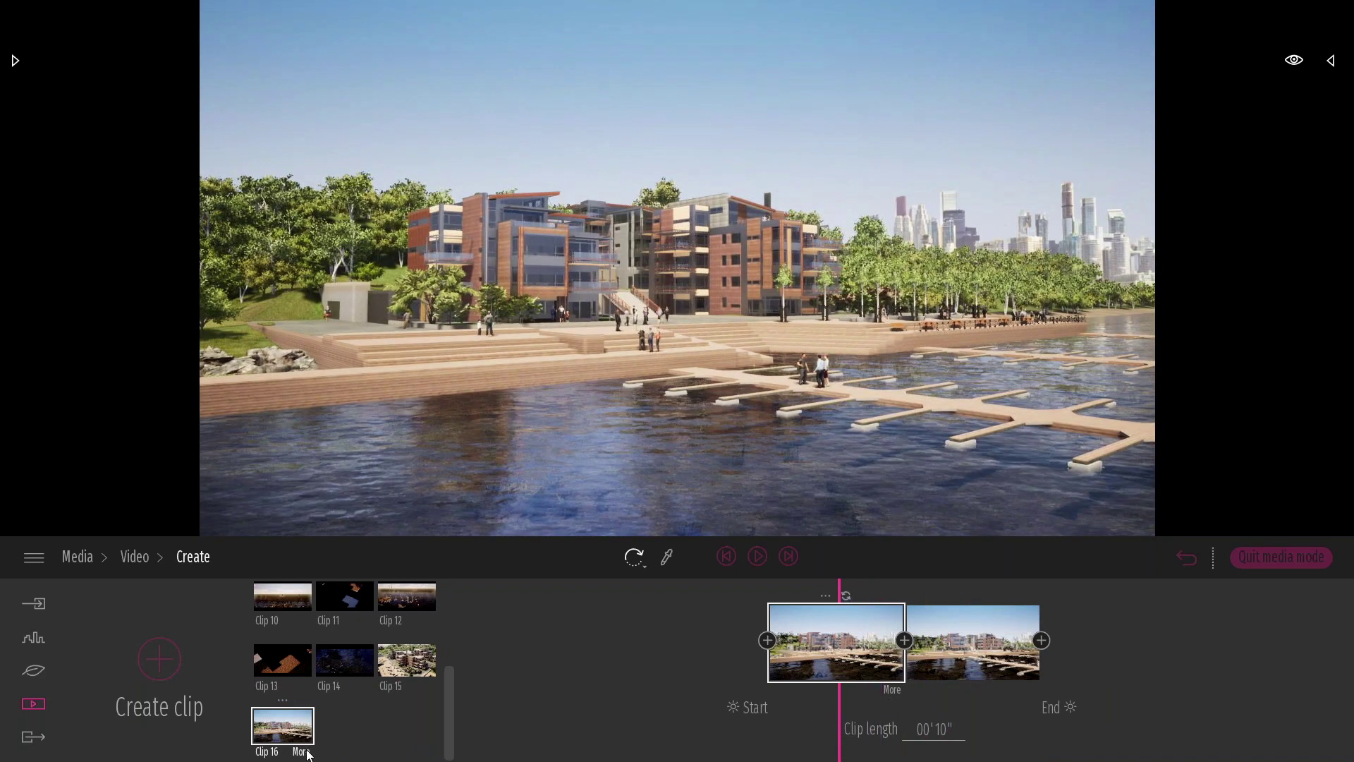
In the clip's visual effects, try color gradient types including Copper, ISM, DT8, DT7 and DT6 on the waterfront view.
left_click(892, 689)
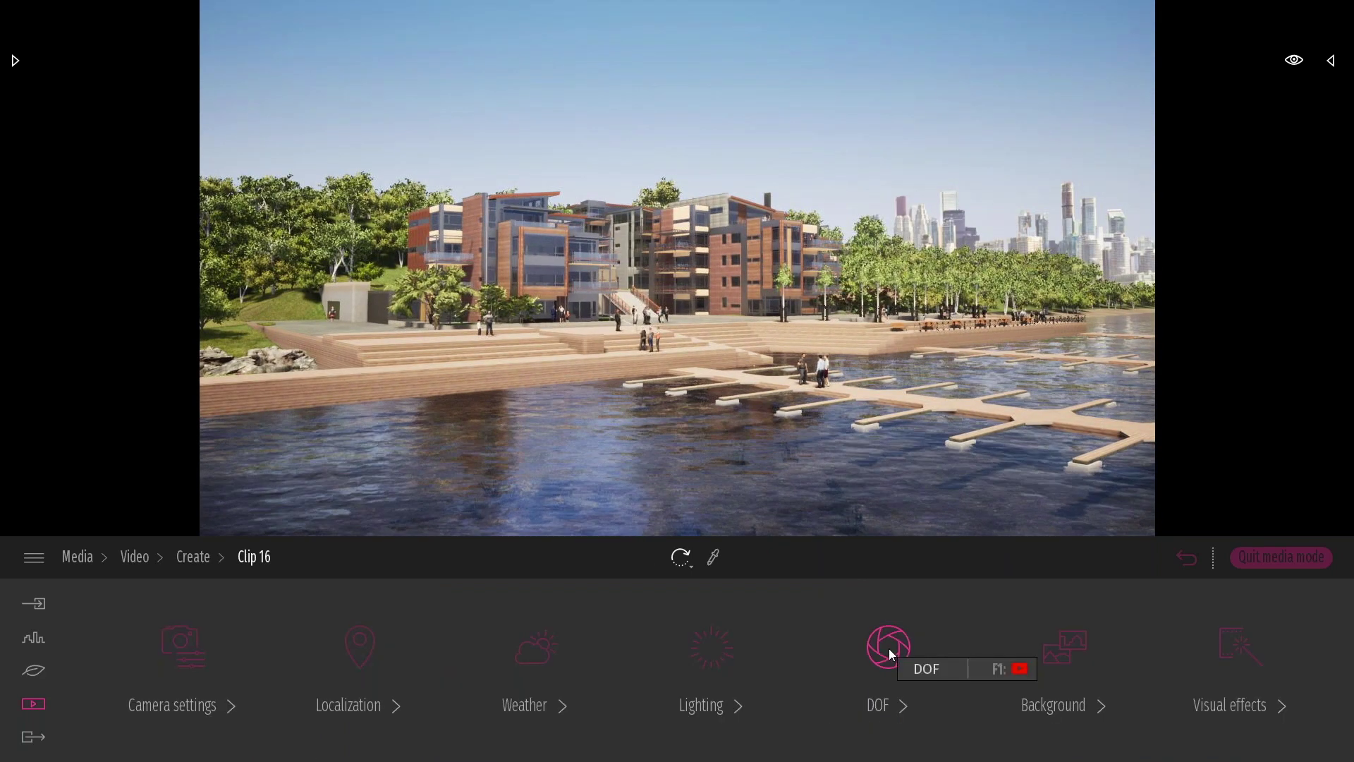
left_click(1253, 643)
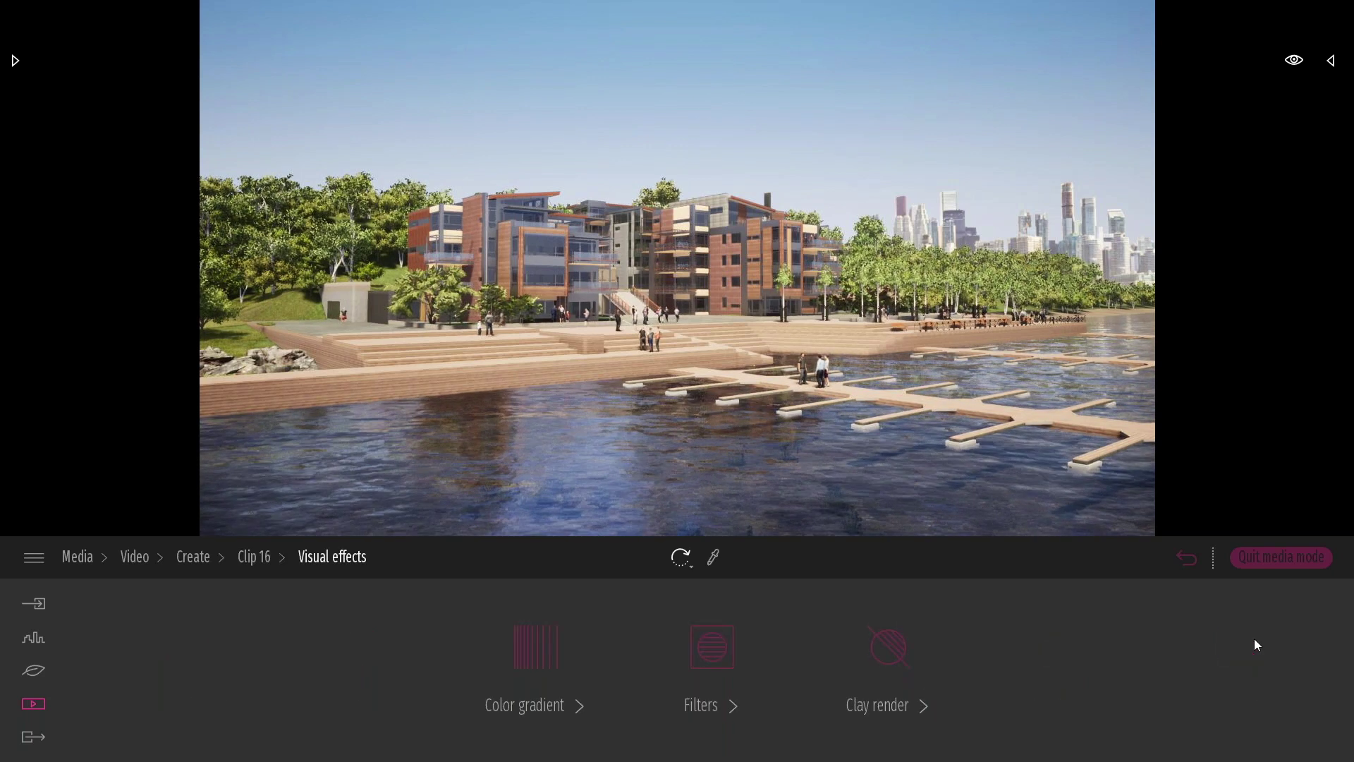
left_click(506, 657)
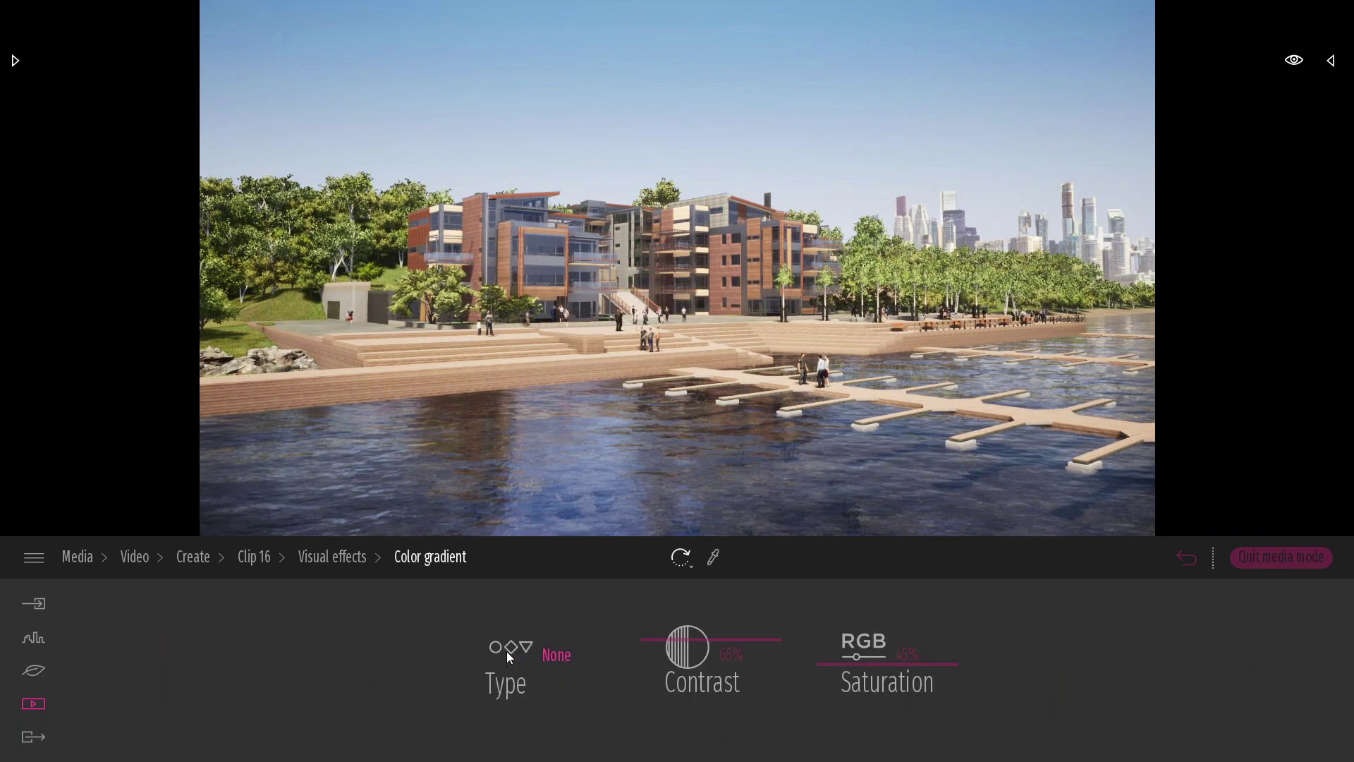
left_click(509, 649)
left_click(482, 480)
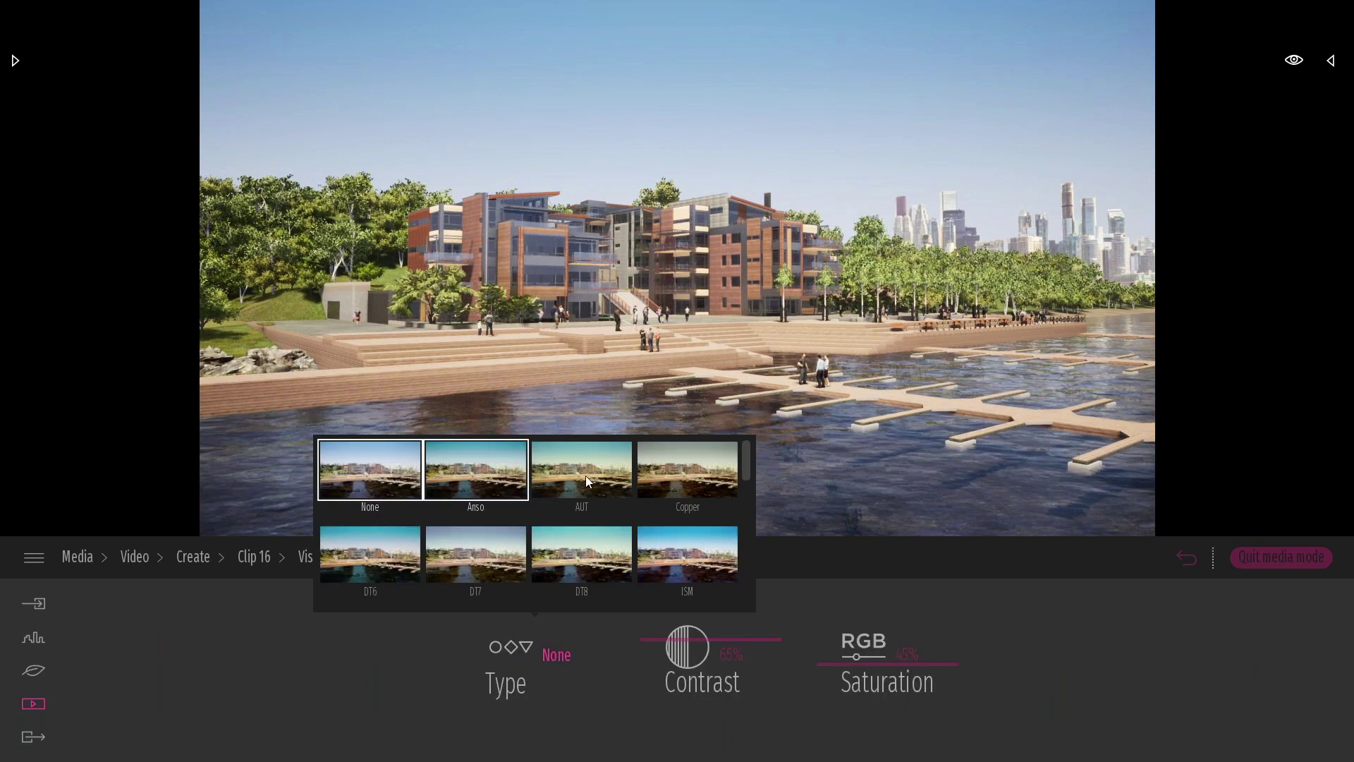
left_click(699, 480)
left_click(691, 559)
left_click(594, 562)
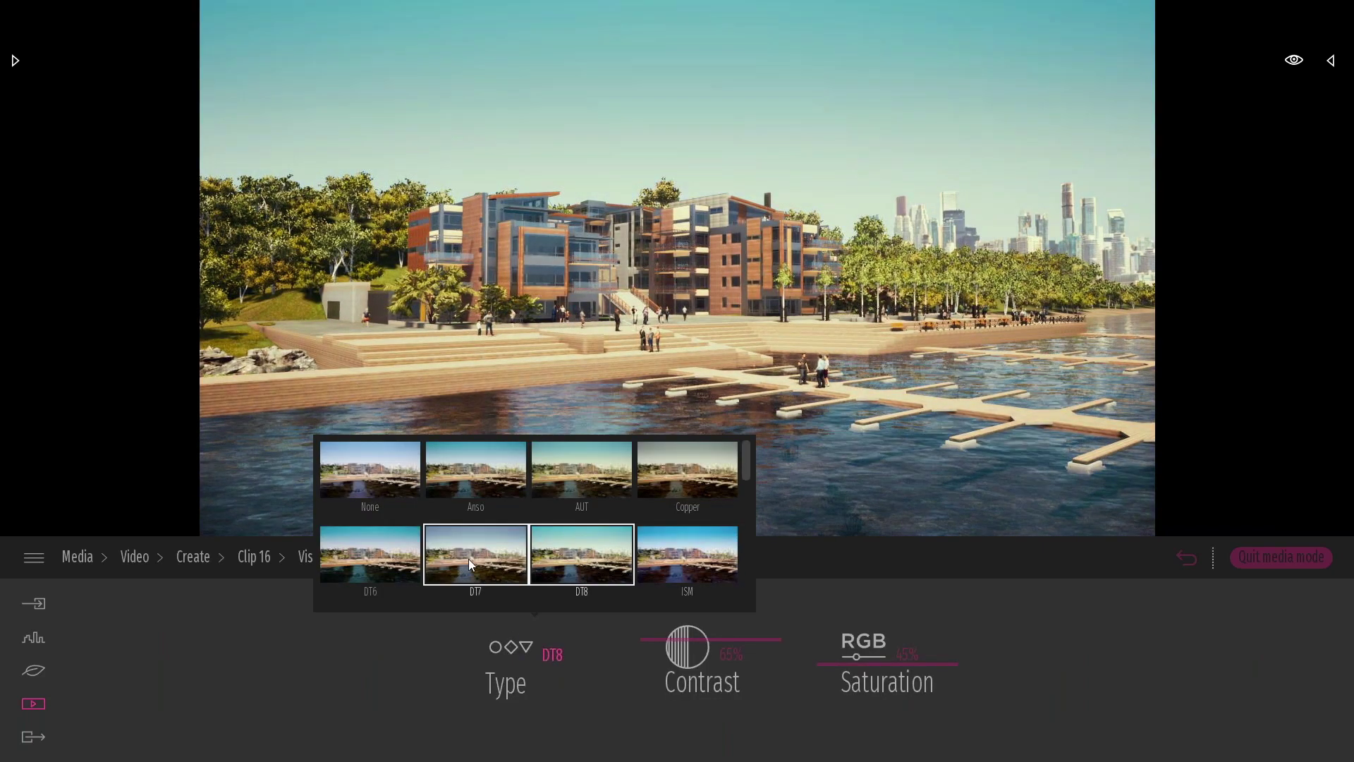
left_click(469, 558)
left_click(403, 567)
Try the Black and White 3, Black and White Dark and MTX color gradients, and reset the type to None.
scroll(498, 526, "down", 2)
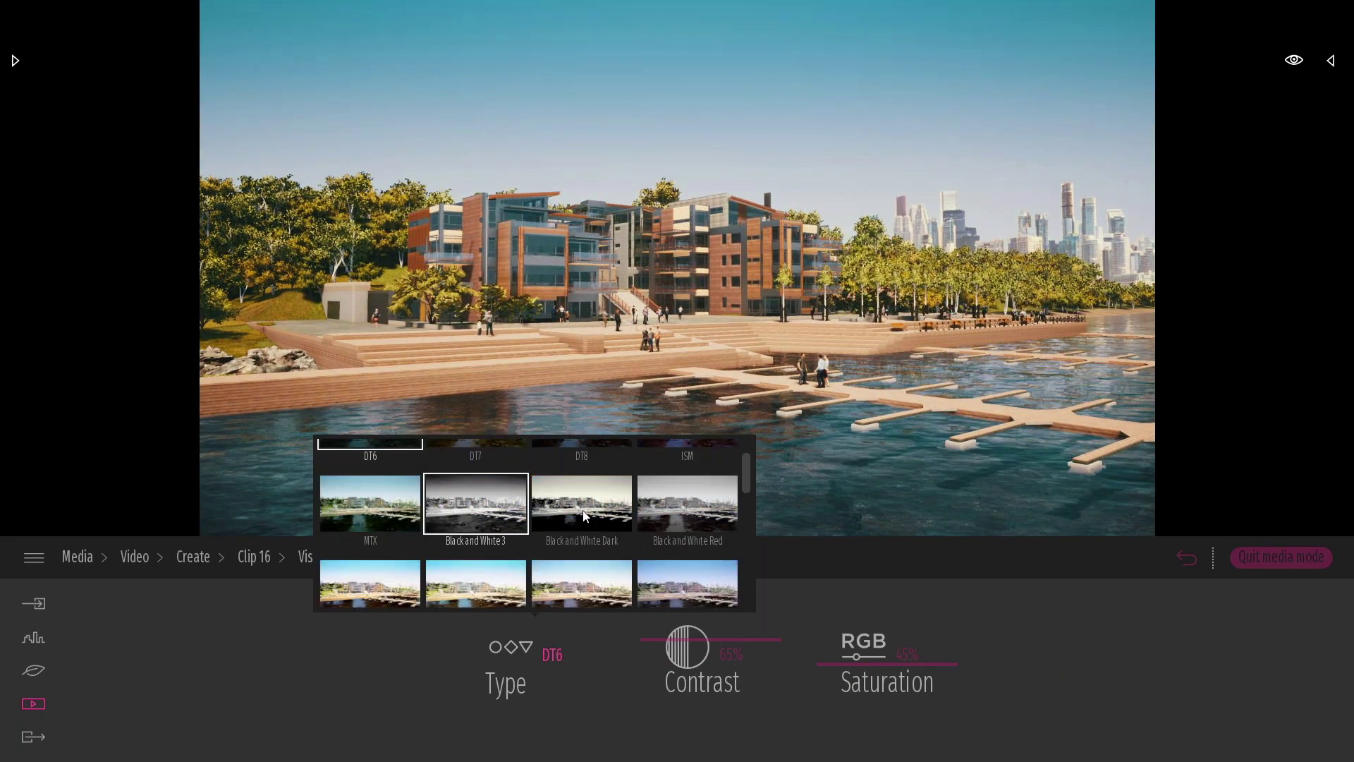
left_click(476, 503)
left_click(581, 502)
left_click(569, 585)
left_click(399, 512)
scroll(398, 521, "up", 1)
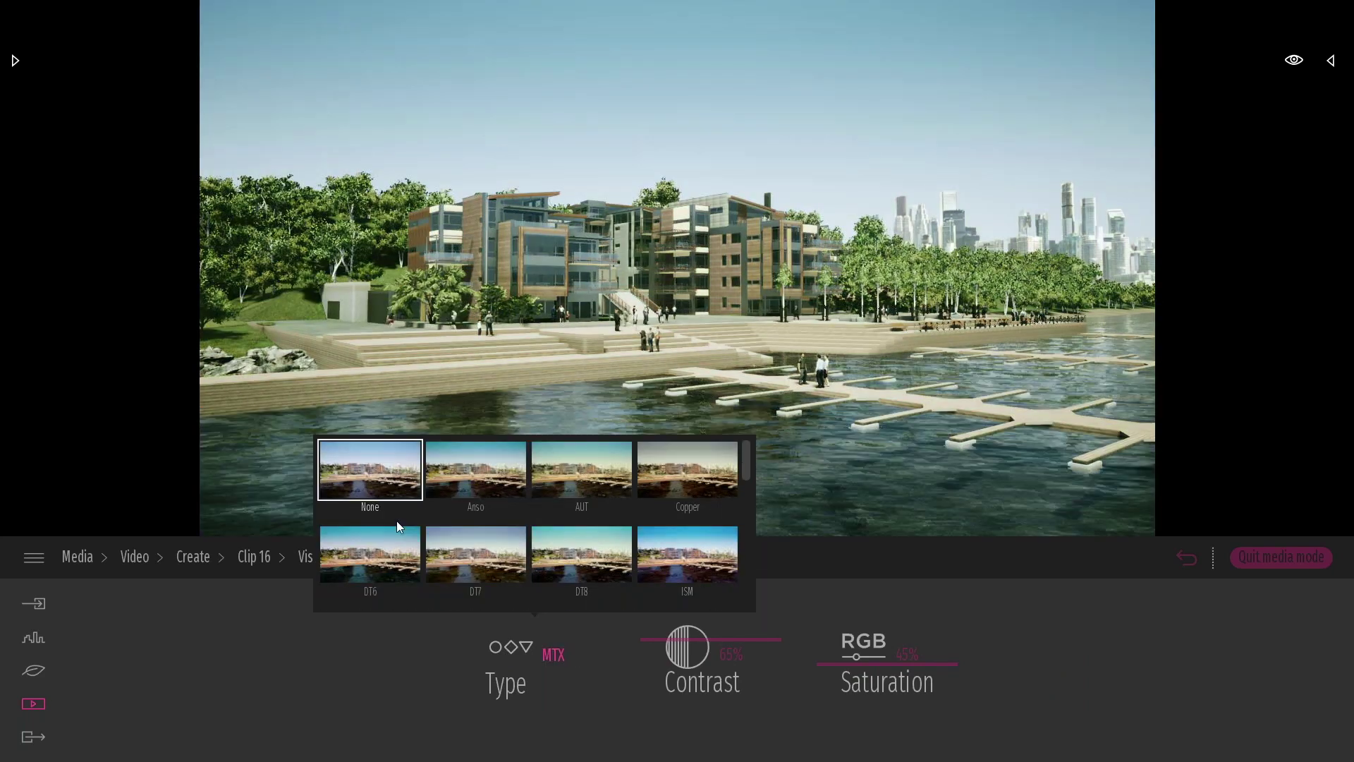
left_click(373, 474)
Compare the Anso, AUT and Copper color gradients on the clip, and set the type back to None.
left_click(462, 467)
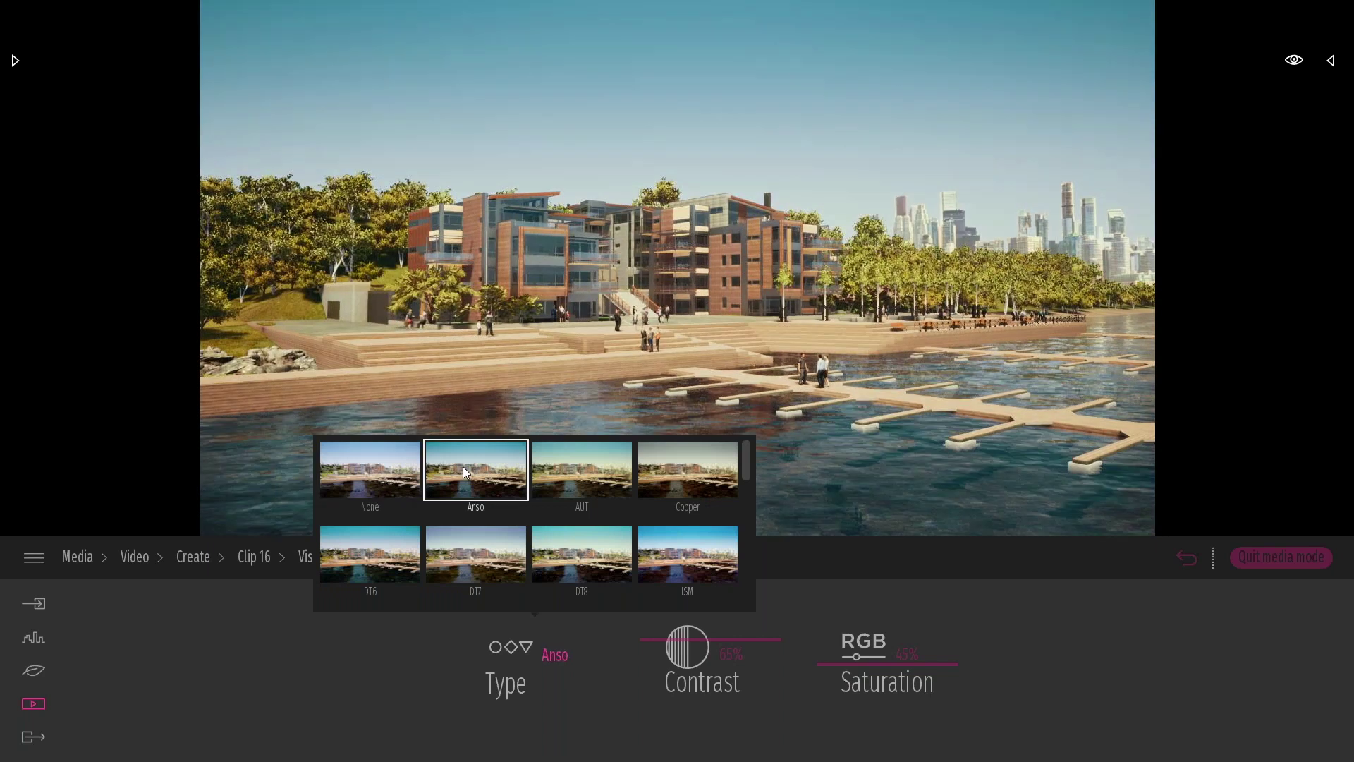
left_click(599, 471)
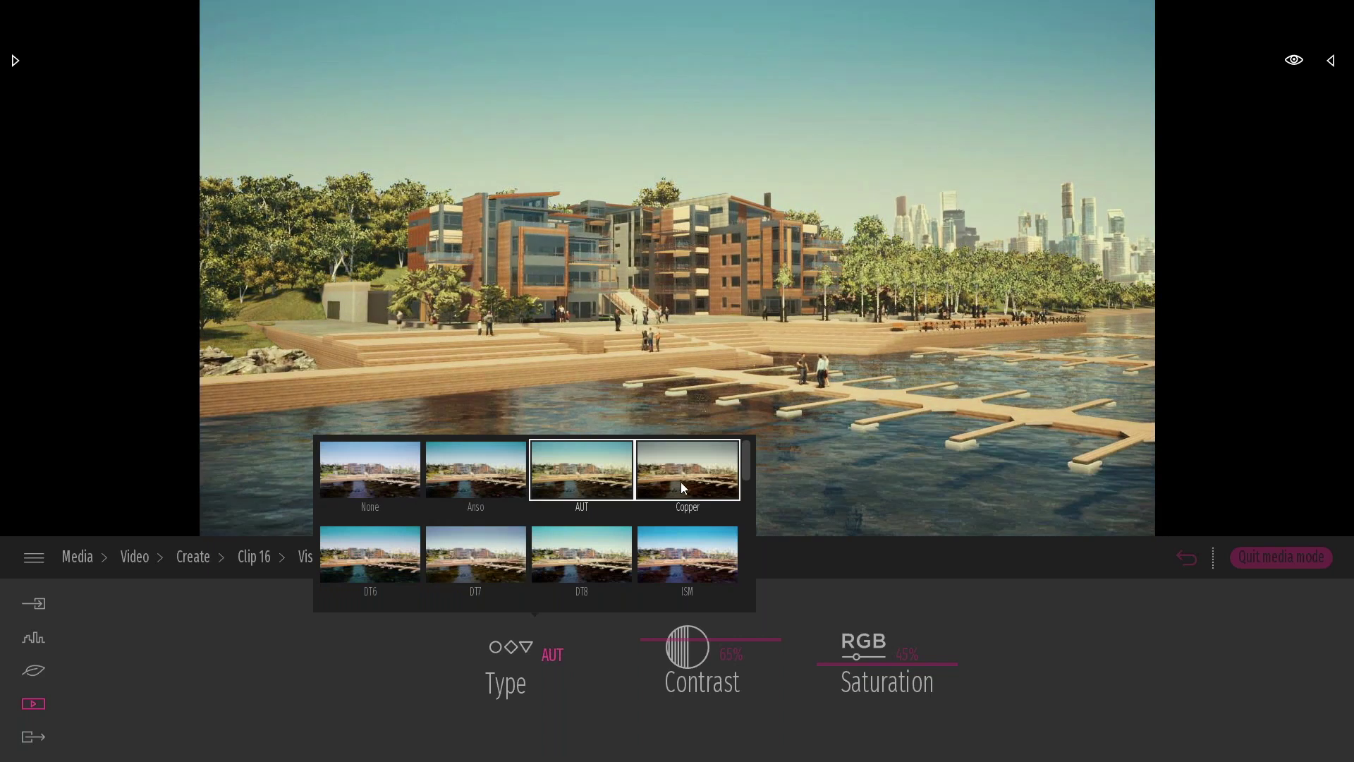
left_click(680, 482)
left_click(391, 479)
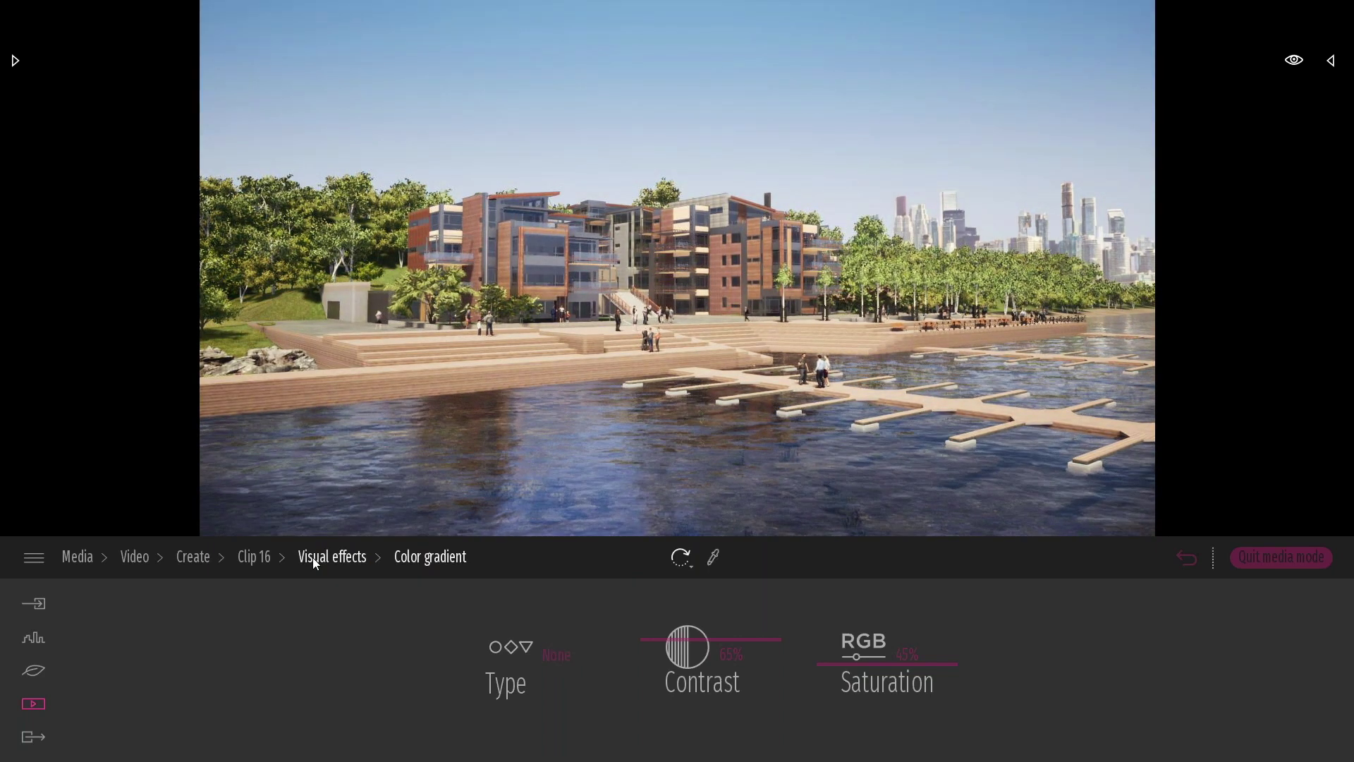
Try the 8-Bit, Ballpoint Pen, Blueprint 1 and Halftone visual effect filters on the clip.
left_click(312, 557)
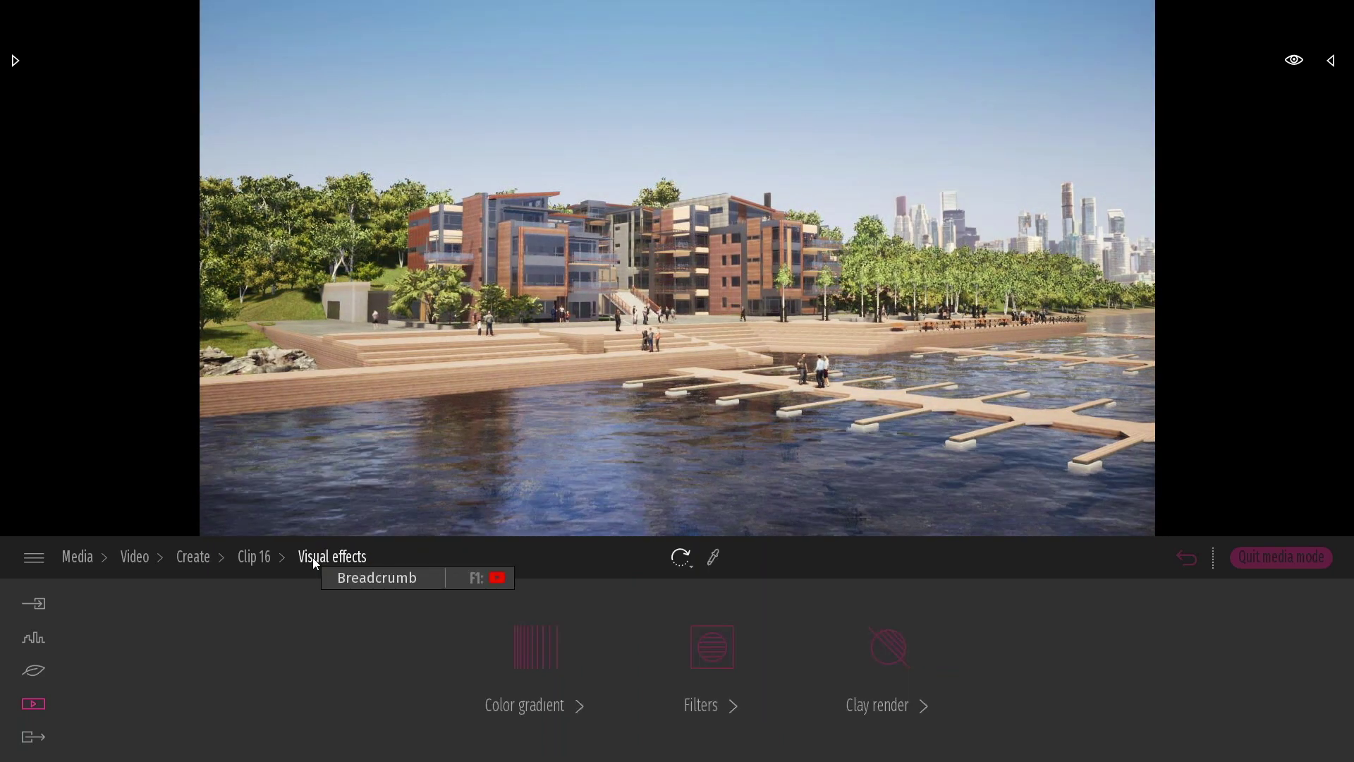
left_click(711, 642)
left_click(708, 638)
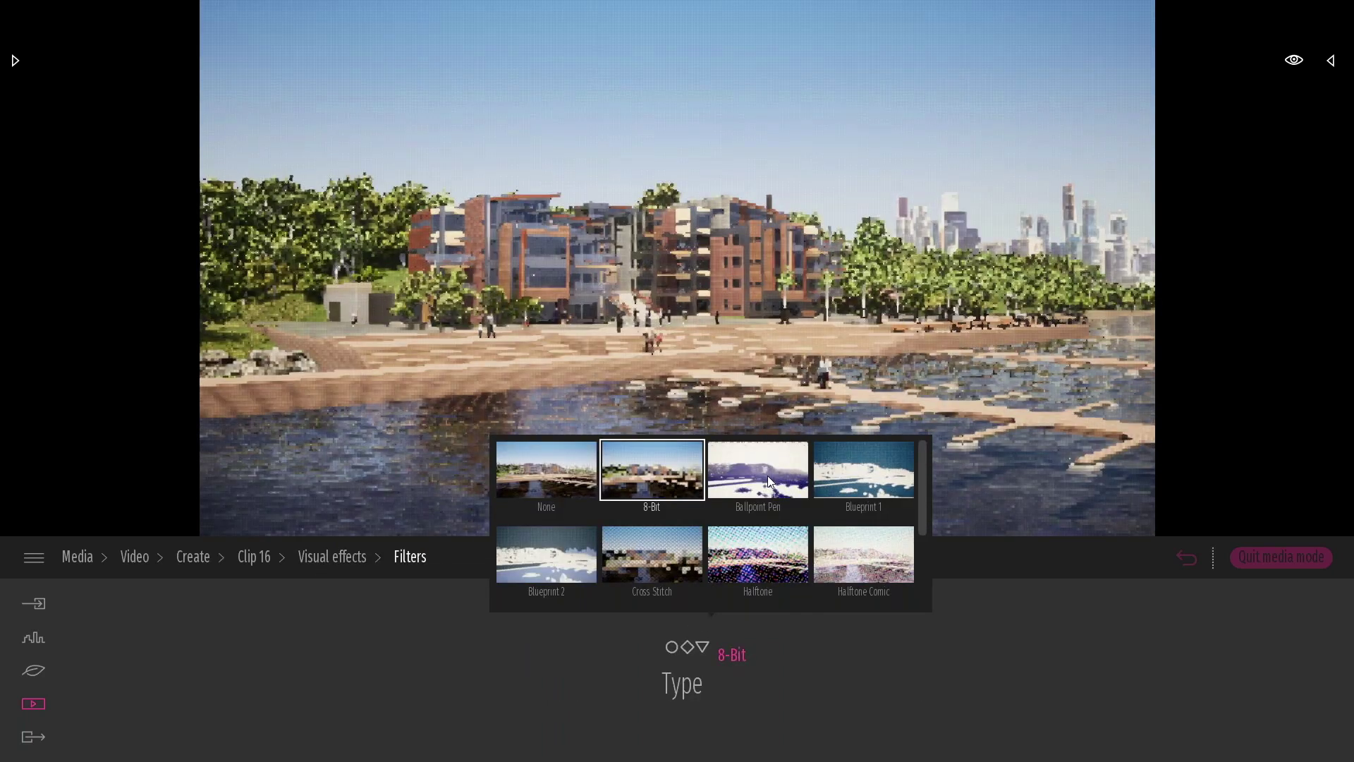
left_click(768, 475)
left_click(876, 483)
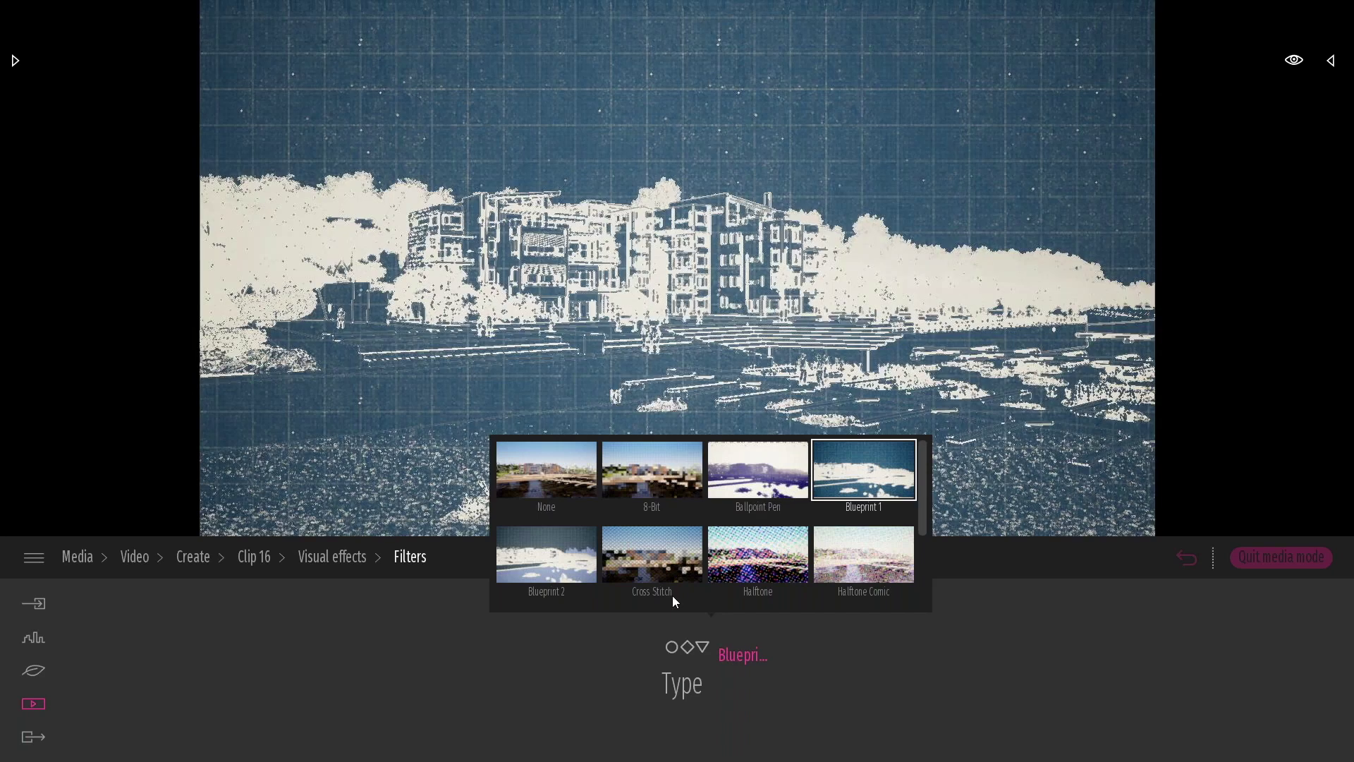
left_click(792, 533)
Try the Line Light, Line Regular and Line Heavy filters, and set the filter type back to None.
scroll(792, 535, "down", 2)
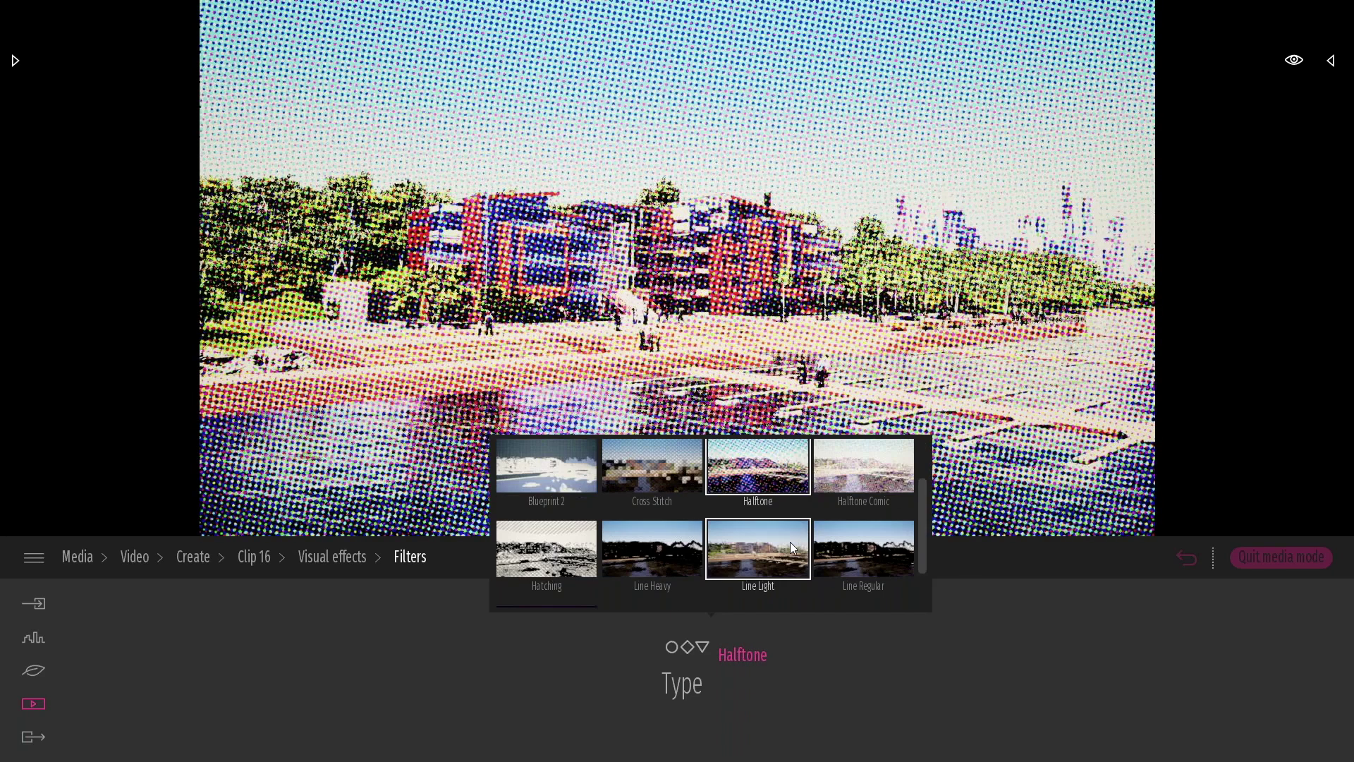
left_click(790, 542)
left_click(873, 551)
left_click(663, 553)
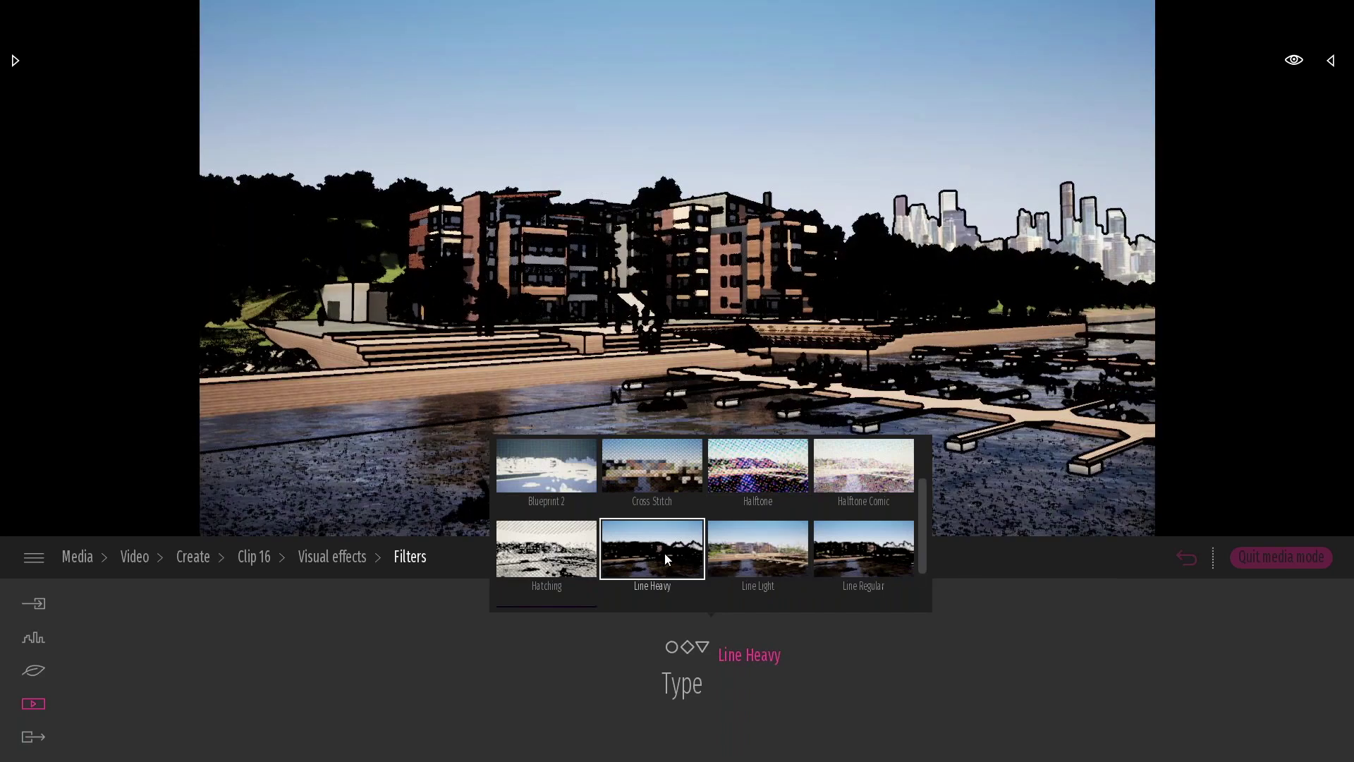
scroll(687, 509, "up", 2)
left_click(508, 472)
Enable clay render in the clip's visual effects and set its color to light grey, #B7B6BA.
left_click(365, 568)
left_click(858, 632)
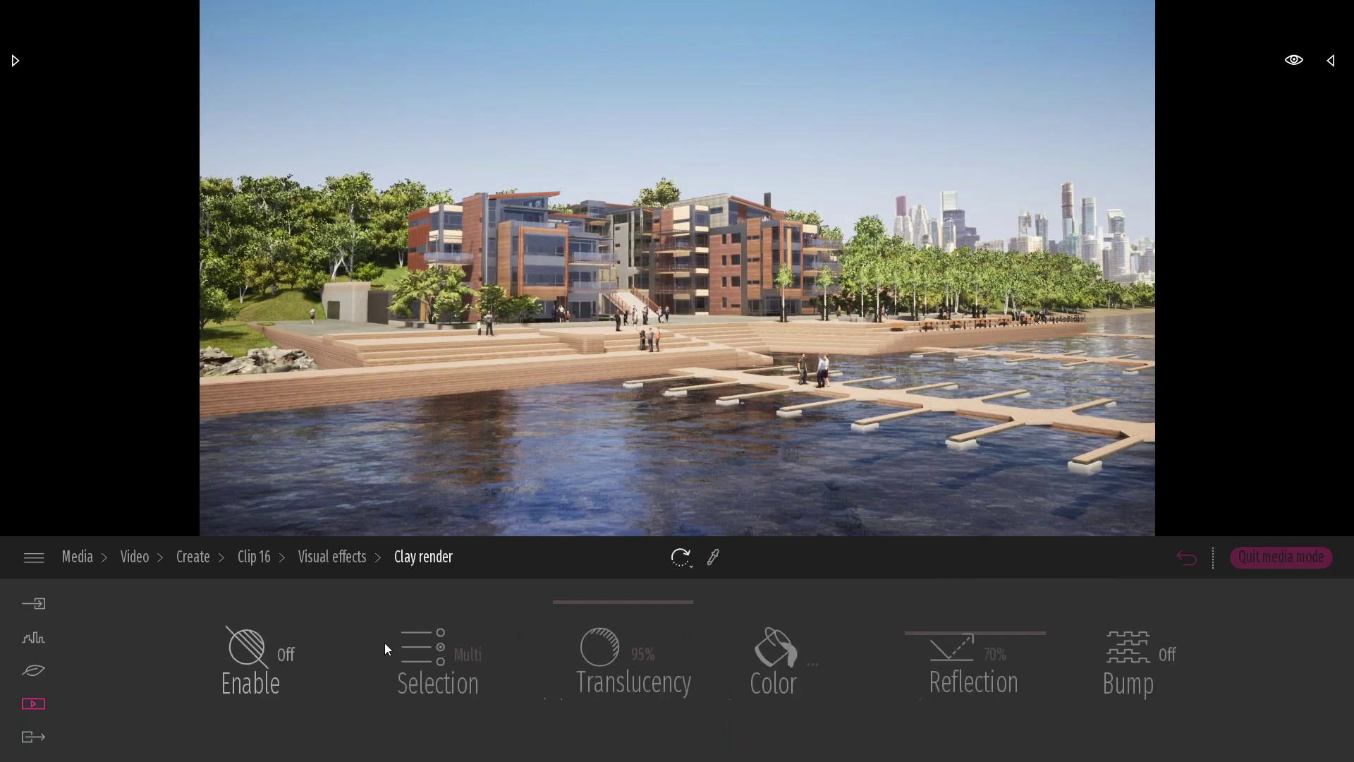
left_click(323, 647)
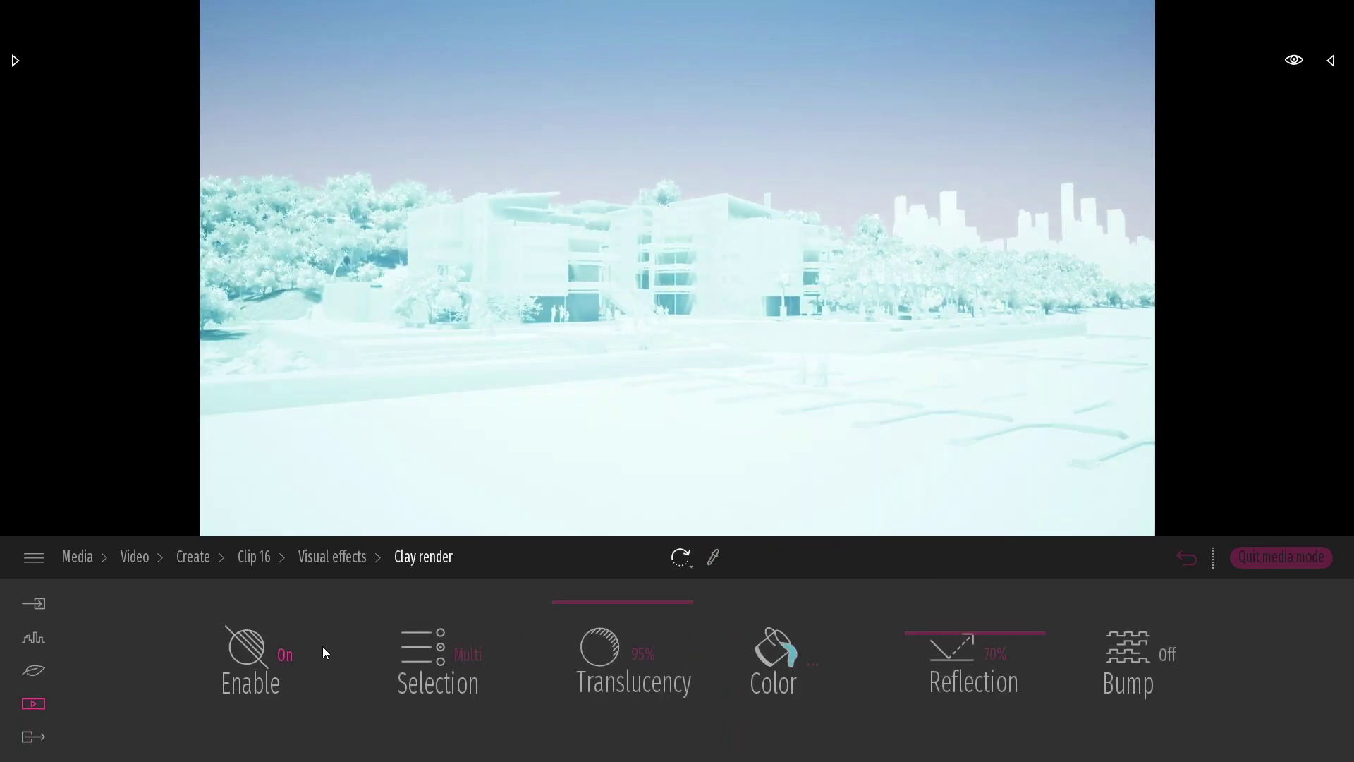
left_click(786, 667)
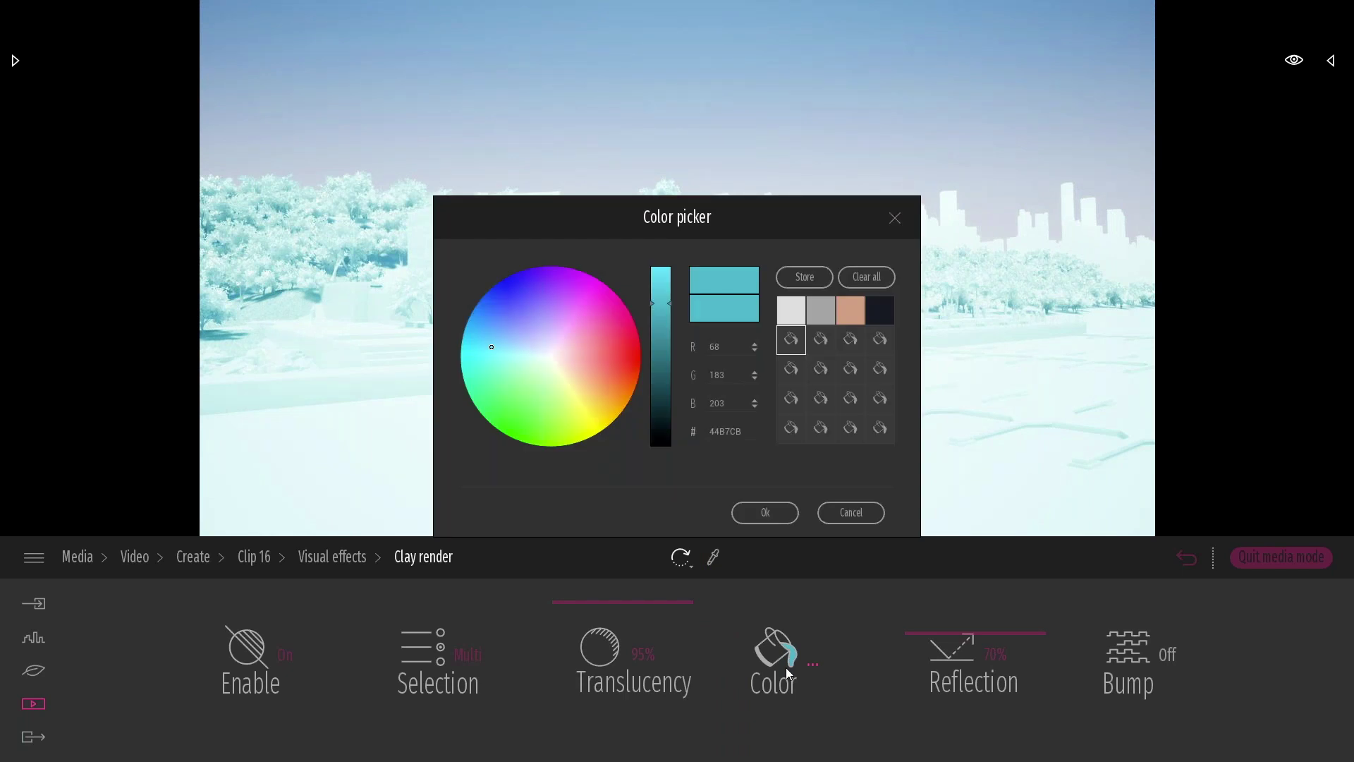
left_click(551, 355)
left_click_drag(800, 209, 1134, 171)
left_click(1004, 275)
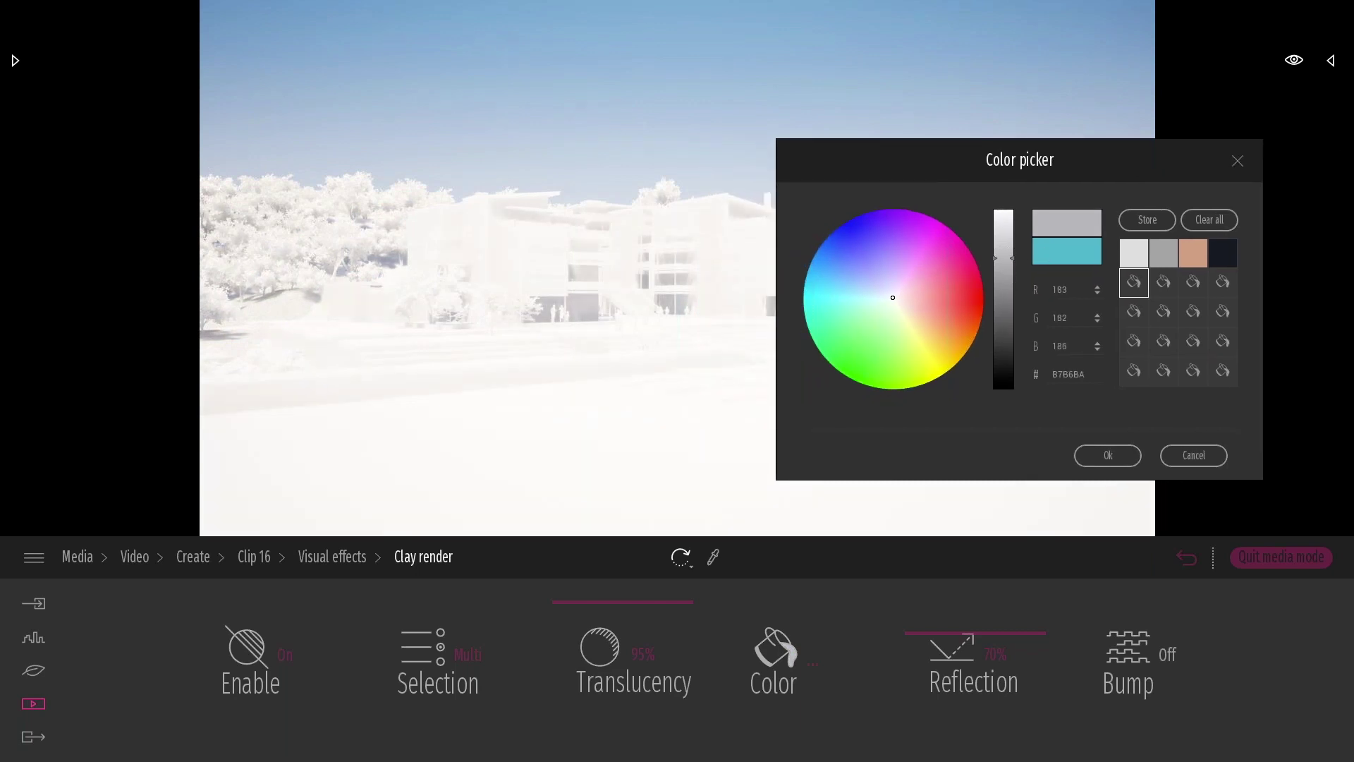
left_click(1102, 455)
Set the clay render translucency to 78% and exclude water from the clay selection.
mouse_move(603, 641)
left_mouse_down()
mouse_move(604, 613)
mouse_move(606, 677)
mouse_move(611, 661)
left_mouse_up()
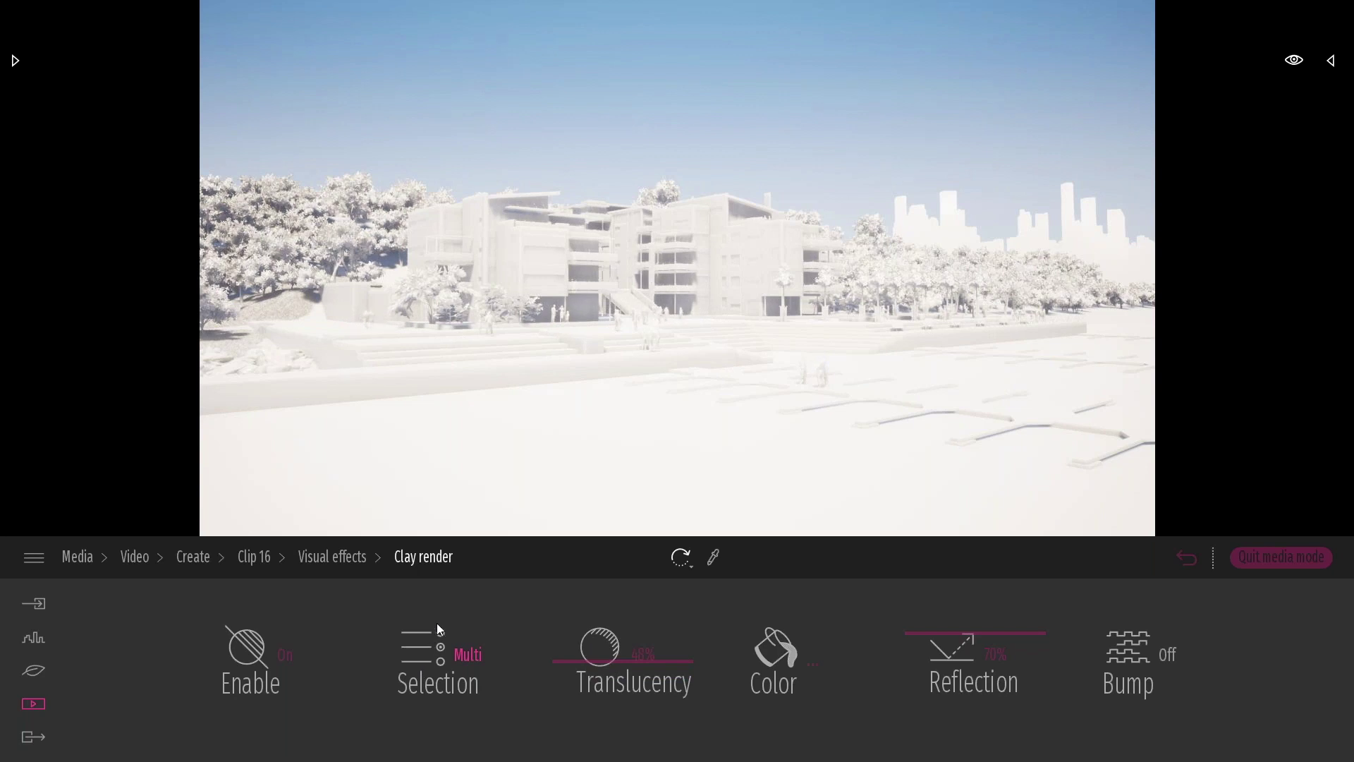
left_click_drag(598, 645, 602, 613)
left_click(450, 663)
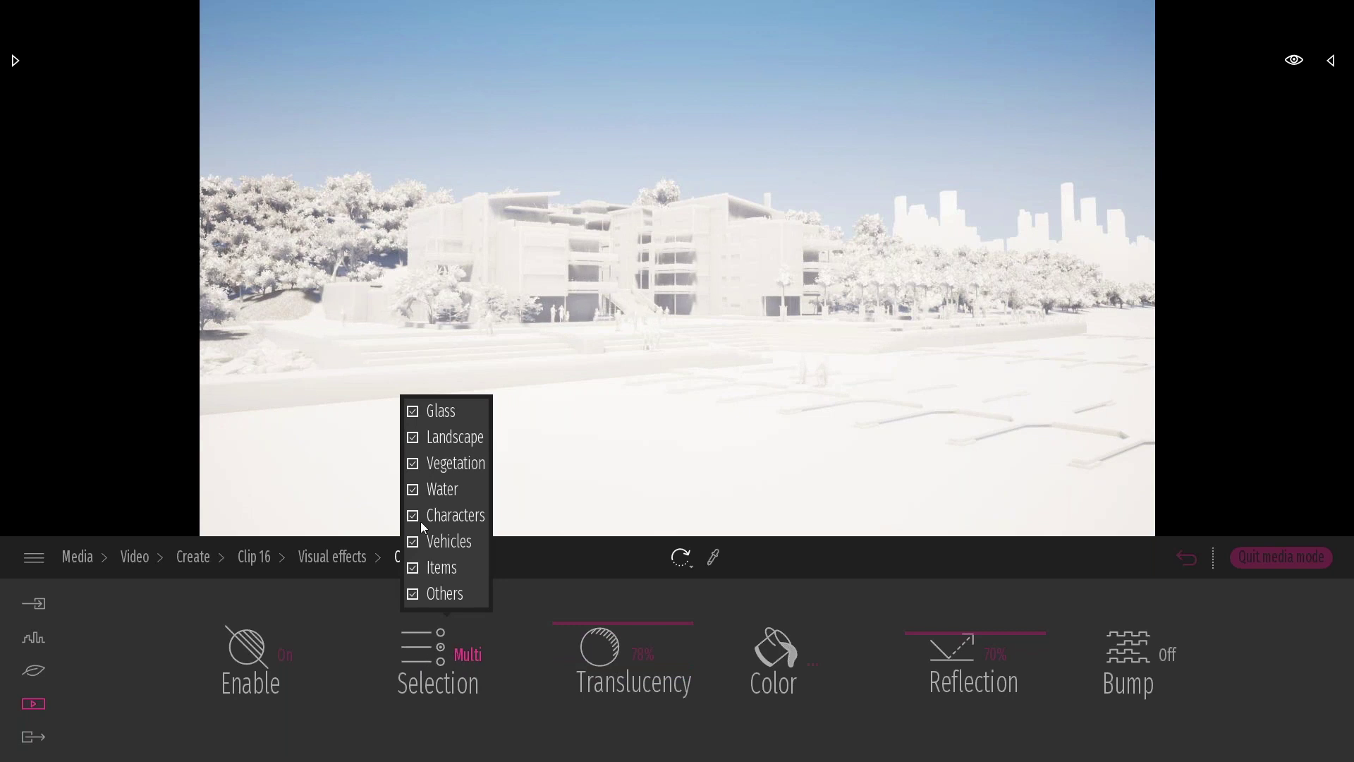
left_click(429, 489)
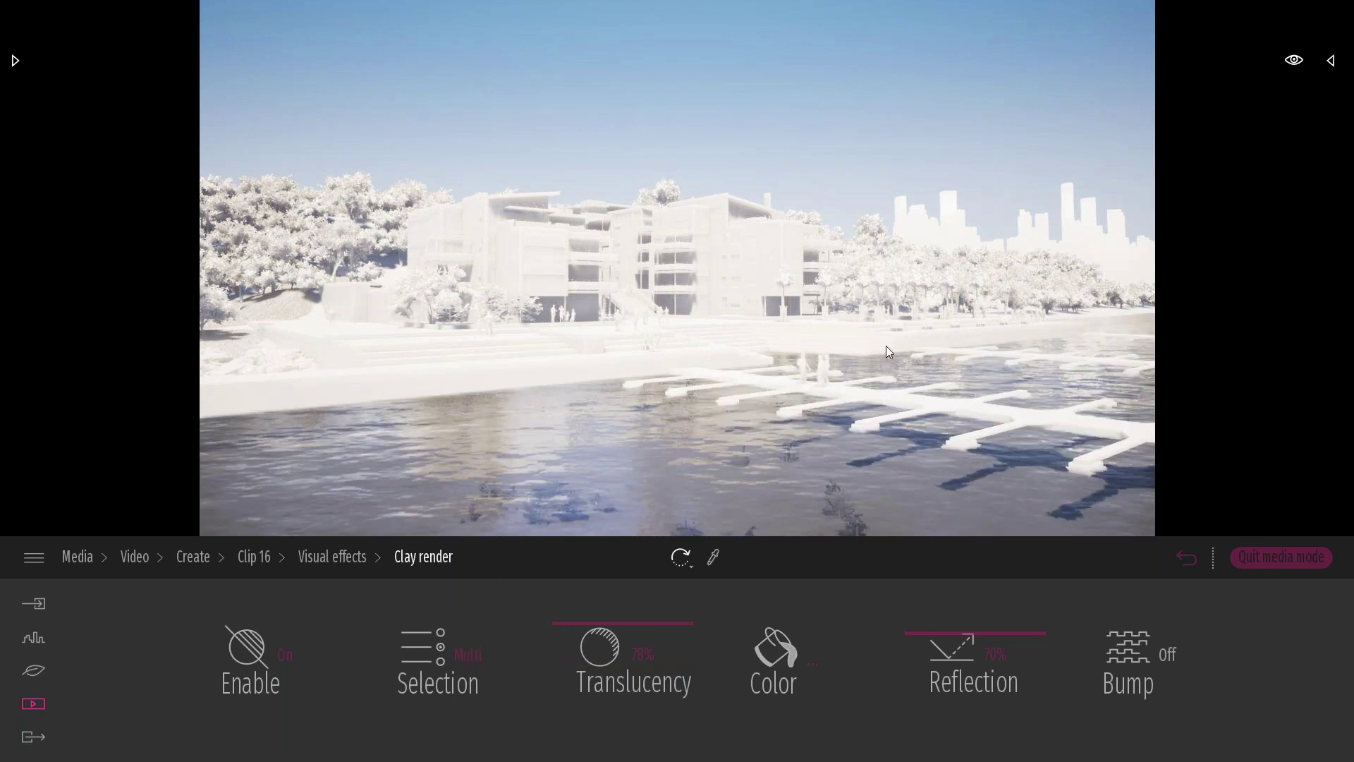